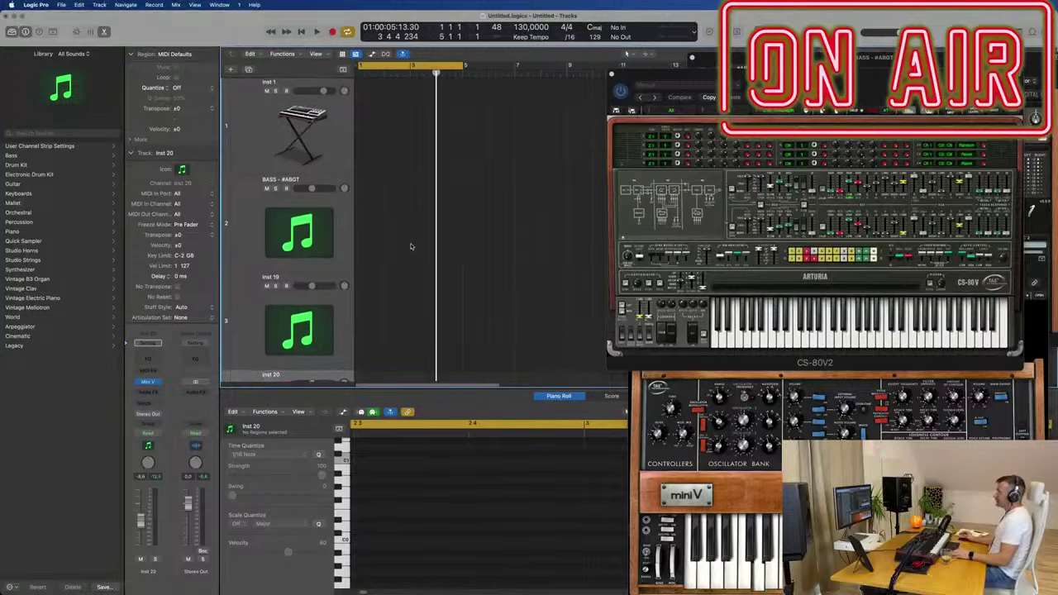
- Play the Above and Beyond drum loop and bring its individual drum tracks into view
ctrl+alt+click(422, 231)
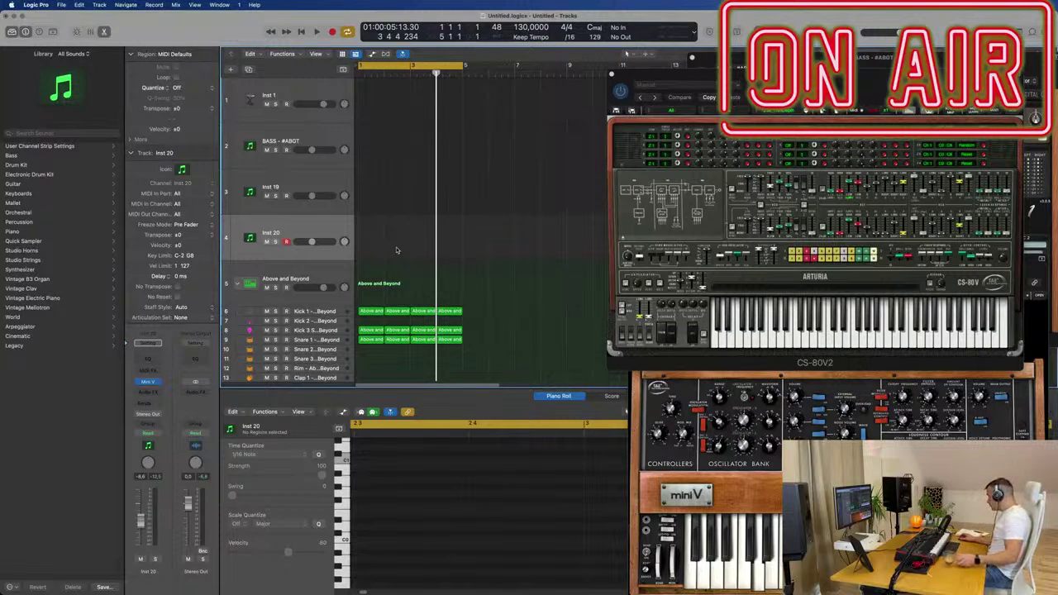
key(space)
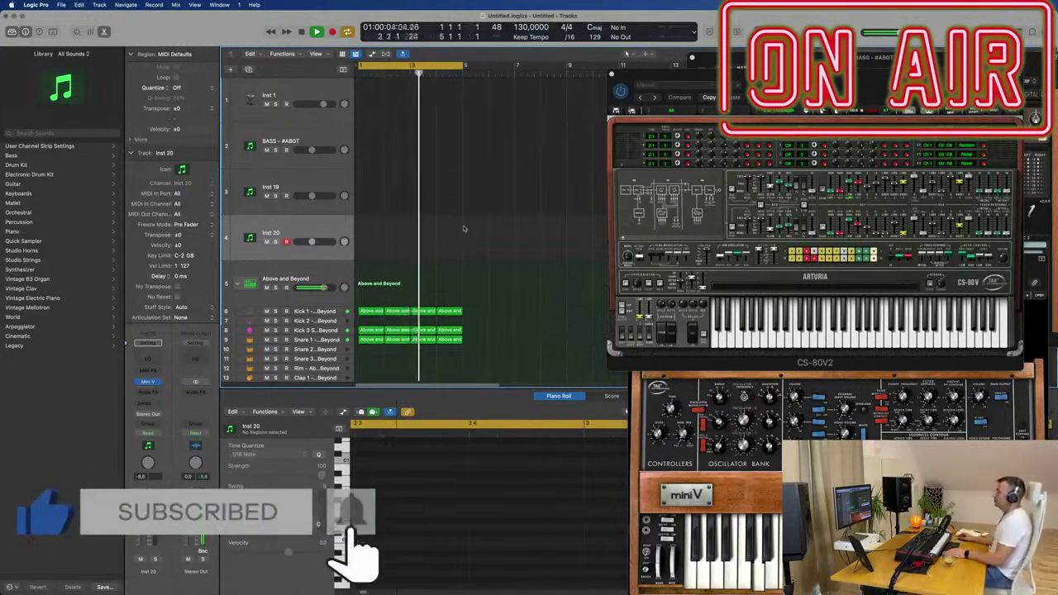
scroll(451, 235, down, 5)
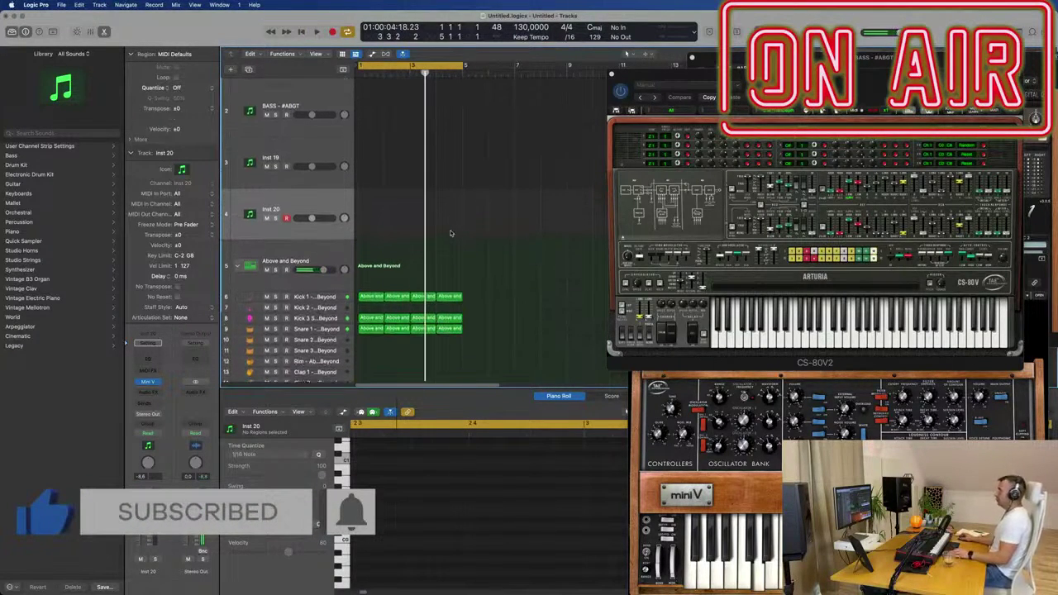
scroll(451, 234, down, 1)
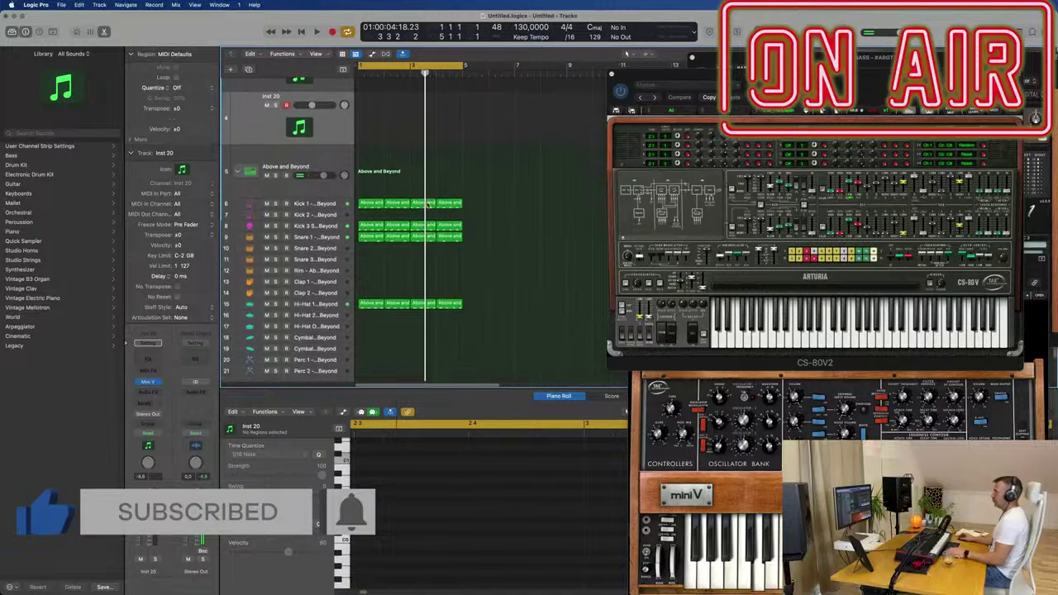
- Solo the Kick 1, Kick 3, Snare 1 and Hi-Hat 1 tracks one after another while the loop plays
click(314, 207)
click(276, 204)
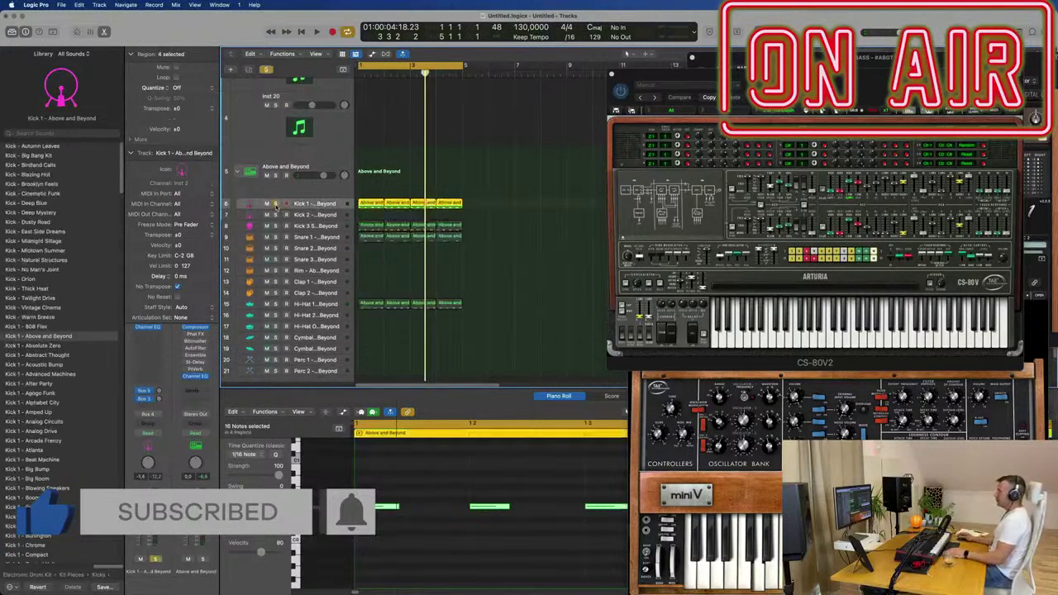
key(space)
click(276, 226)
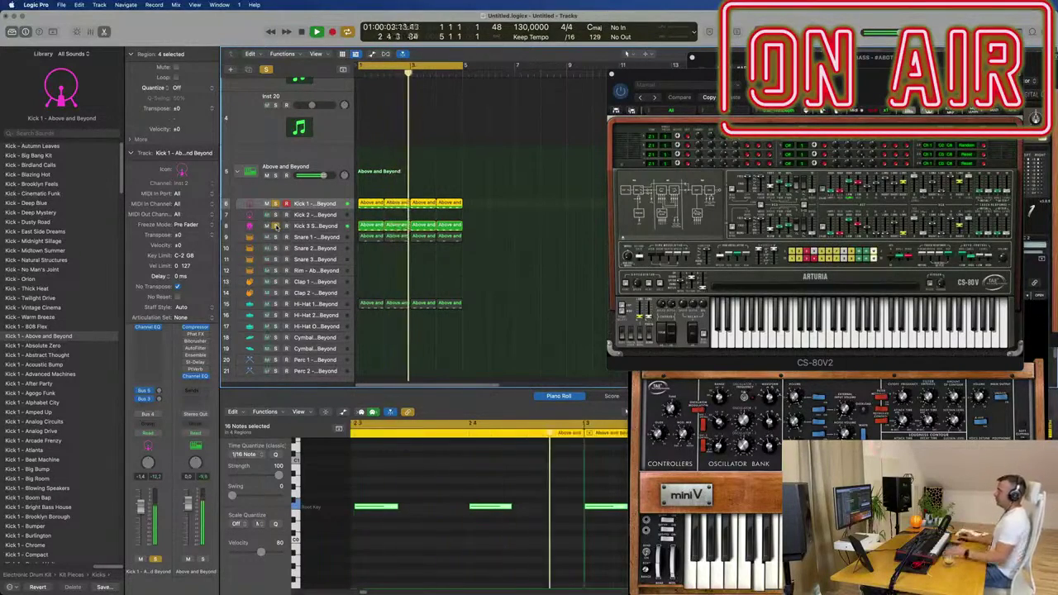
click(276, 236)
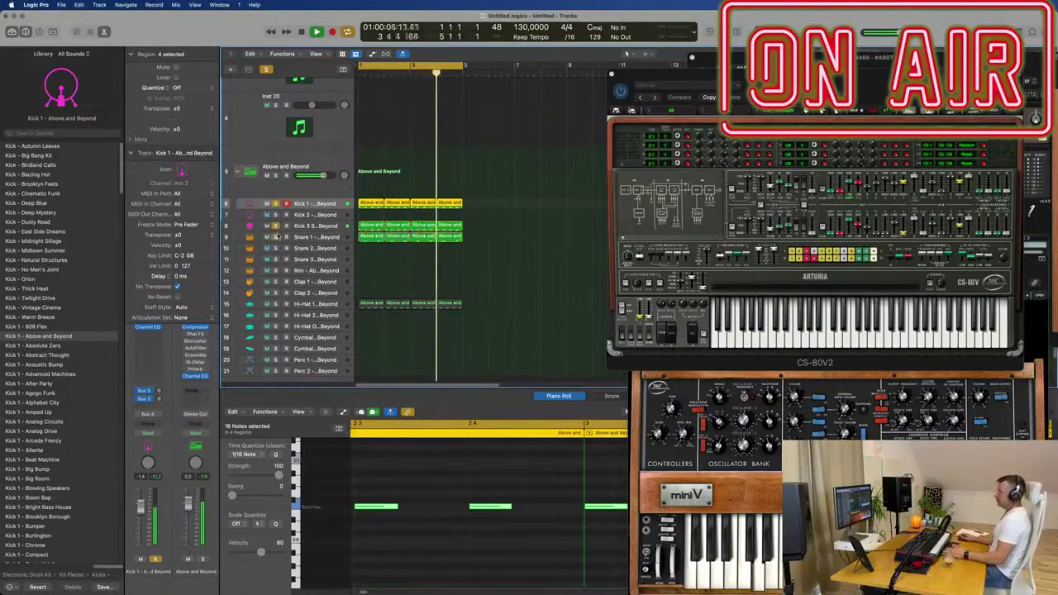
click(276, 304)
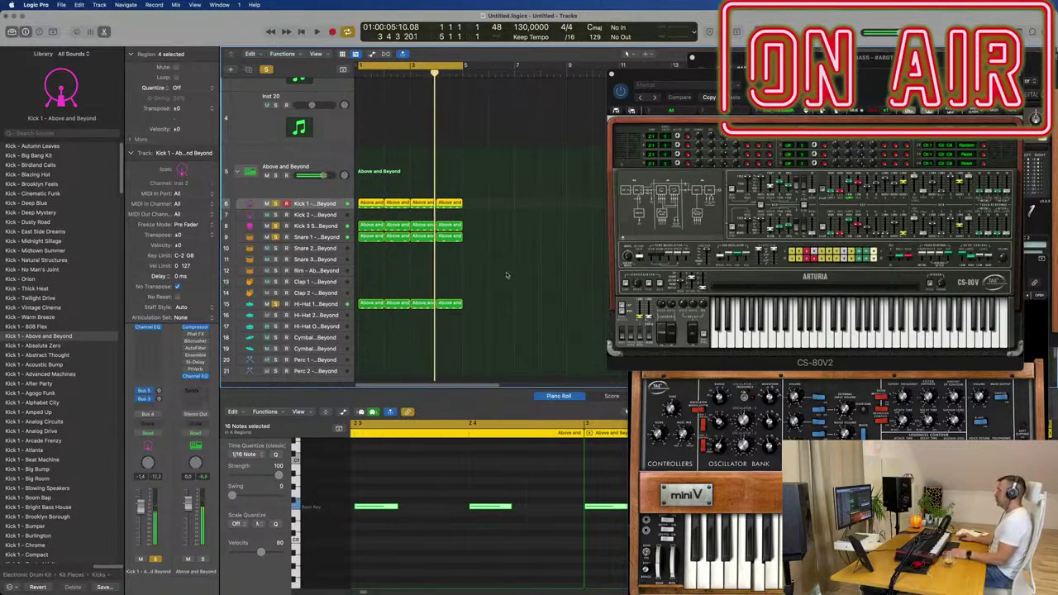
- Restart the drum loop from the beginning and select the BASS - #ABGT track above the drums
scroll(509, 275, up, 3)
click(477, 171)
scroll(477, 175, up, 3)
key(space)
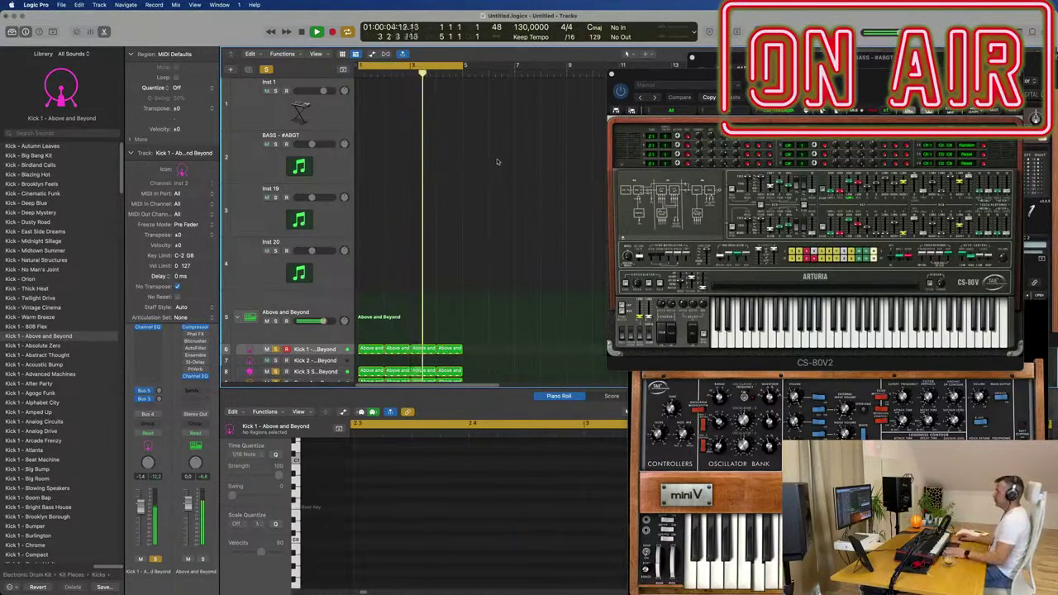
key(Return)
click(277, 116)
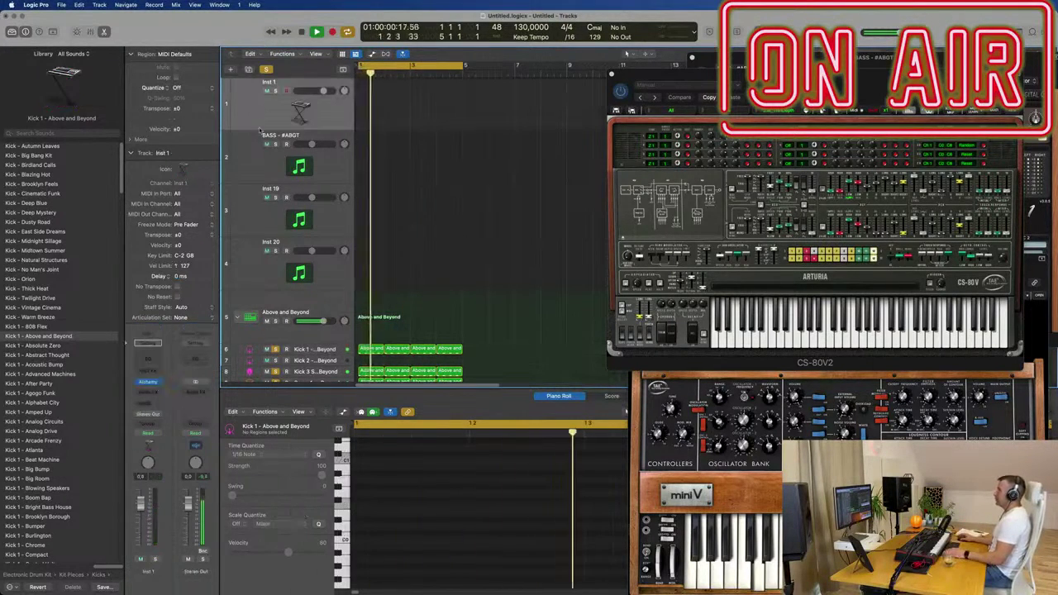
click(277, 171)
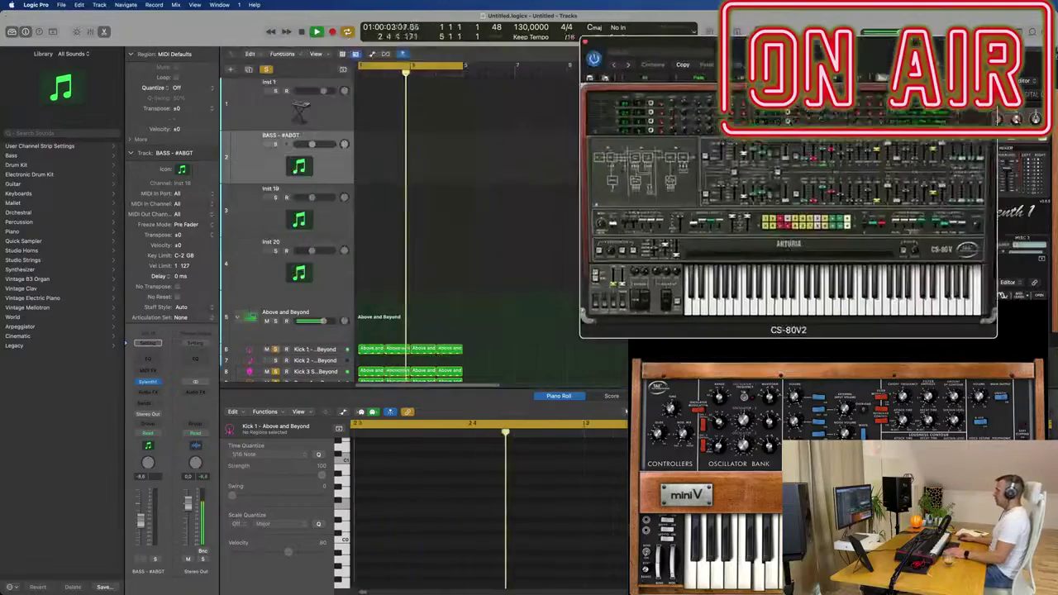
- Rearrange the plug-in windows so the Sylenth1 window sits clear of the CS-80 V window
drag(628, 118, 790, 242)
drag(937, 64, 703, 68)
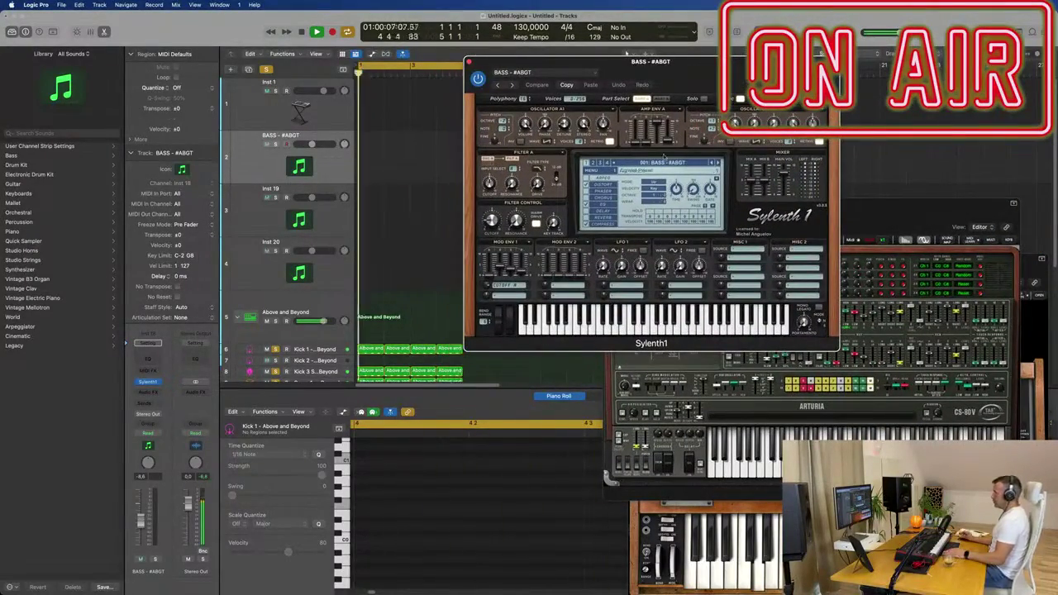
drag(705, 71, 652, 77)
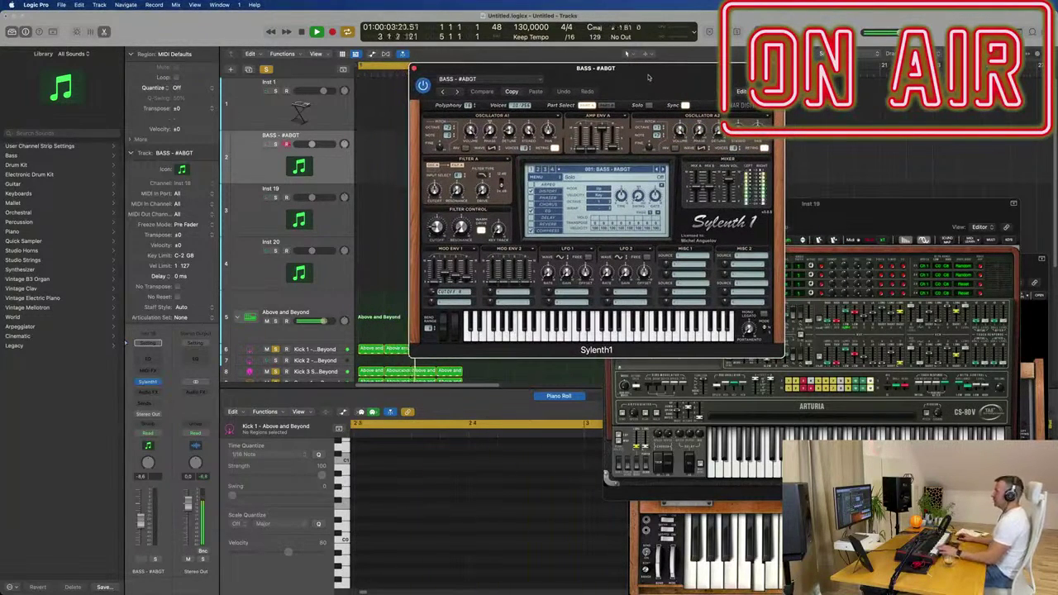
- Solo the BASS - #ABGT track and advance its Sylenth1 preset to 004: BASS - Bull$hit
click(258, 166)
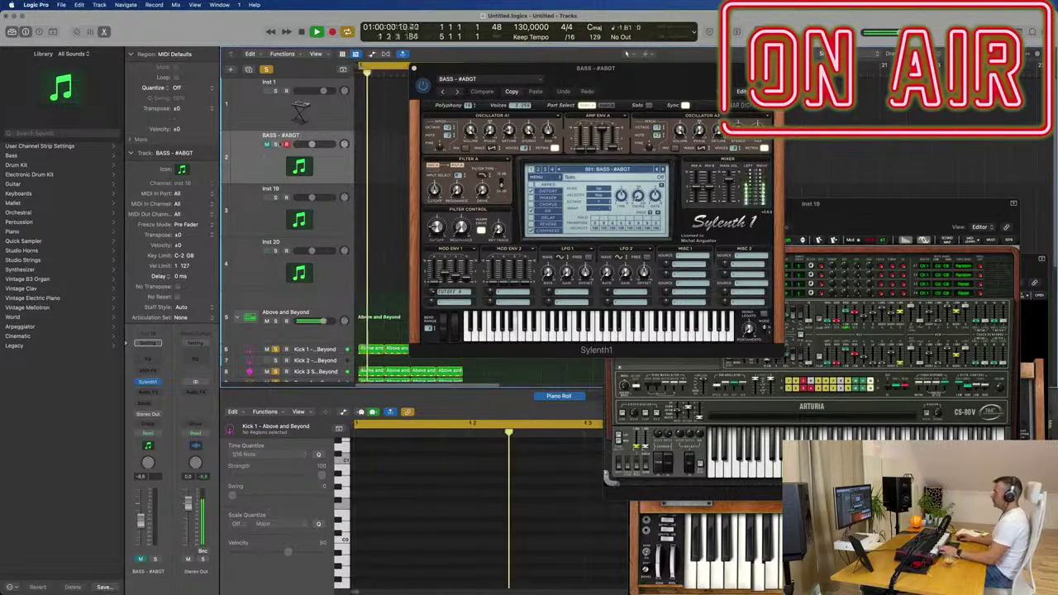
click(275, 145)
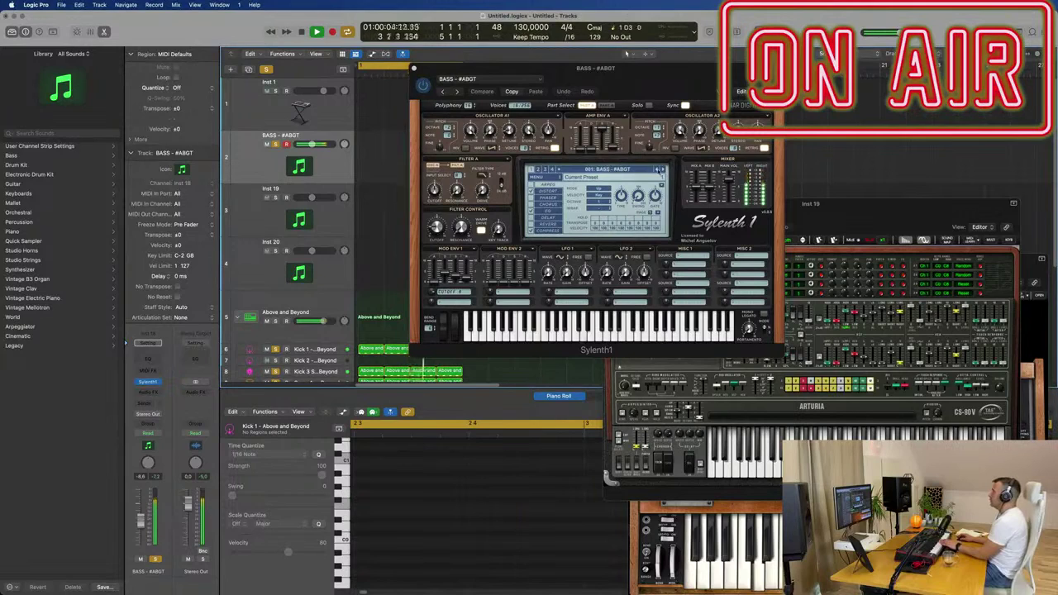
click(662, 170)
click(662, 169)
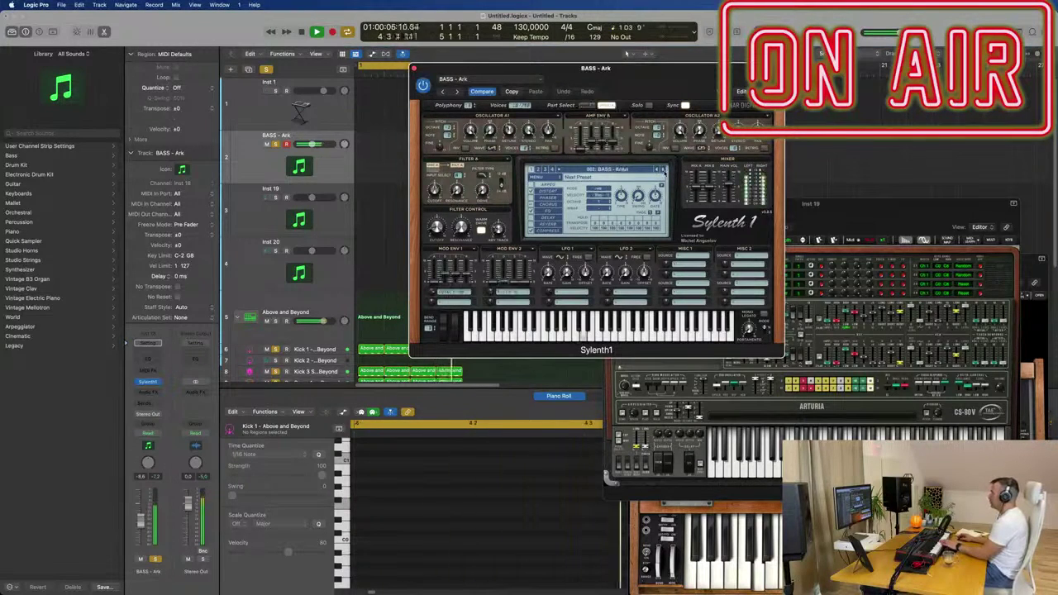
click(662, 169)
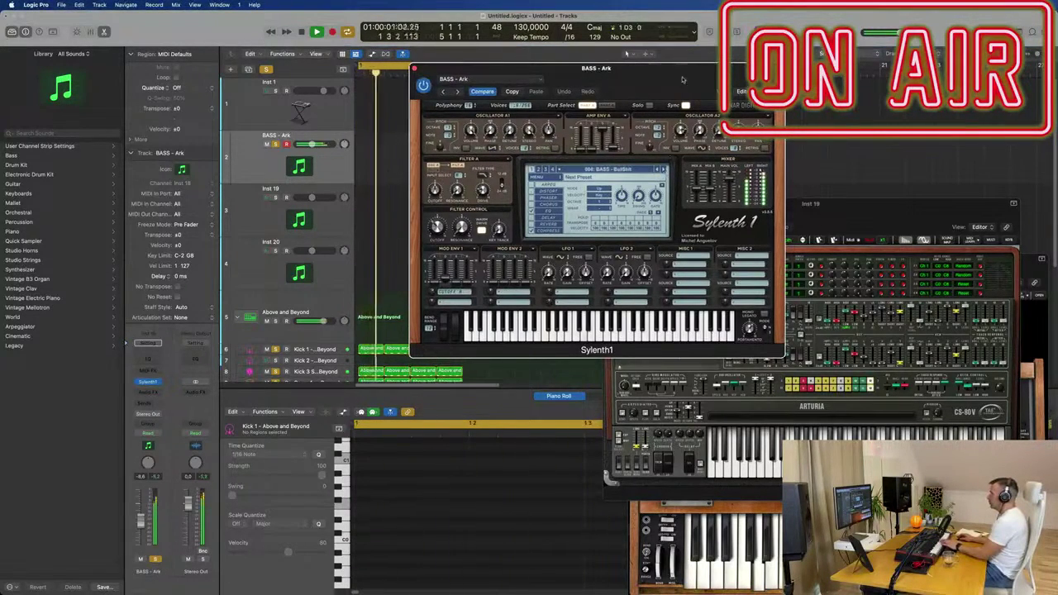
- Uncover the arrangement by moving Sylenth1 aside, and copy the first Kick 1 region onto bar 1 of the bass track
drag(661, 68, 942, 69)
click(370, 348)
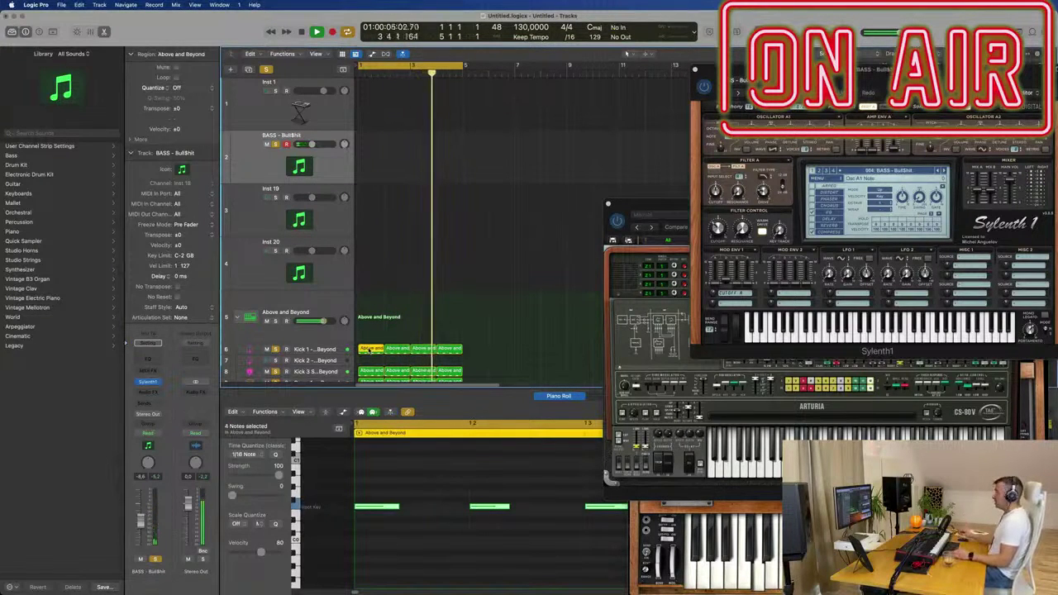
drag(373, 353, 370, 158)
key(space)
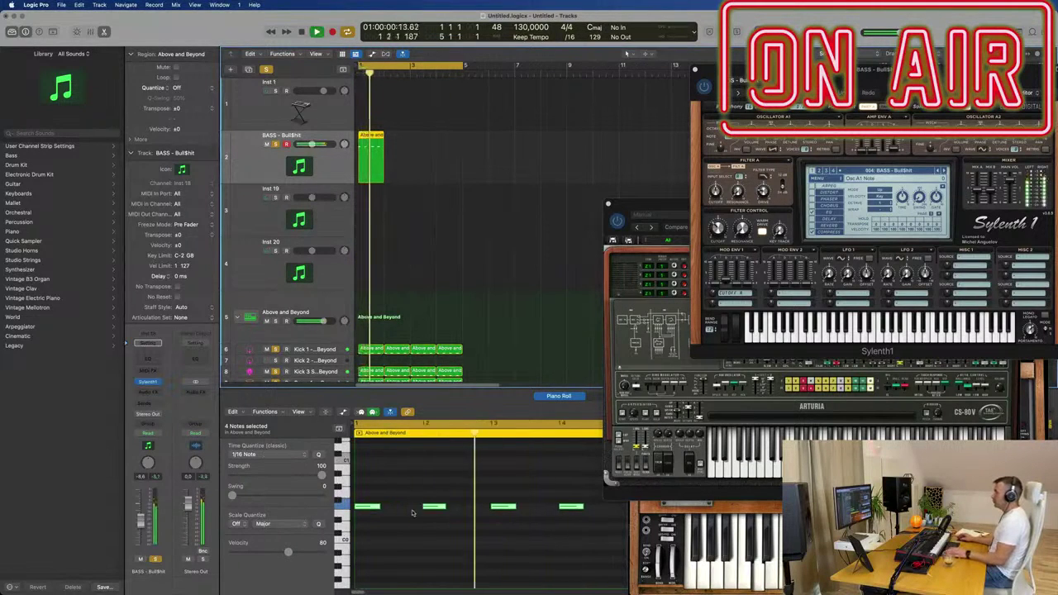
- Shorten the four bass notes to sixteenths and copy them to fill the bar, placing each beat's fourth note at D0
click(404, 516)
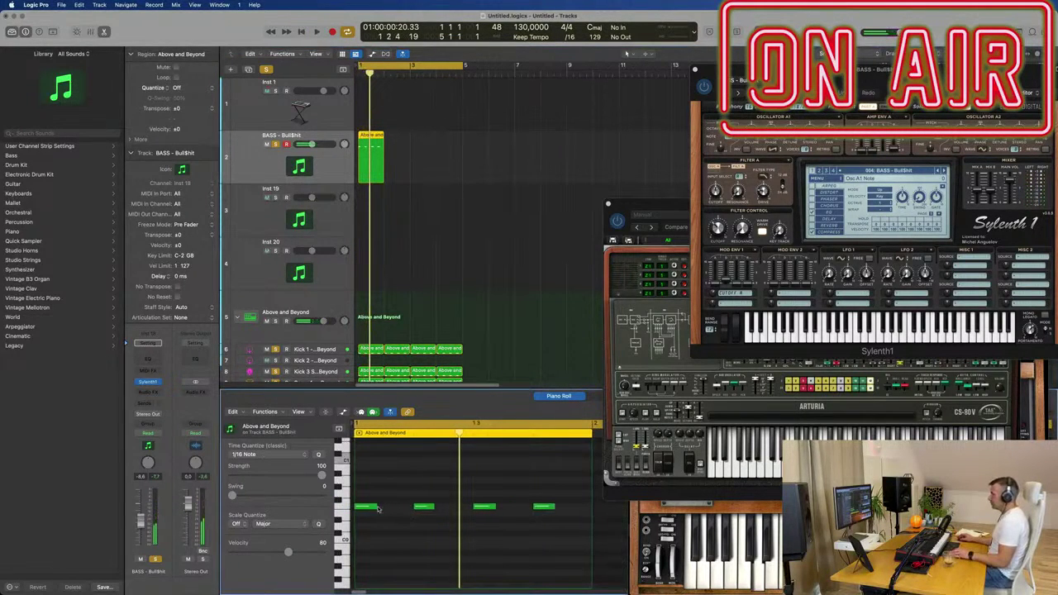
mouse_move(375, 507)
mouse_down()
mouse_move(361, 508)
mouse_move(392, 510)
mouse_up()
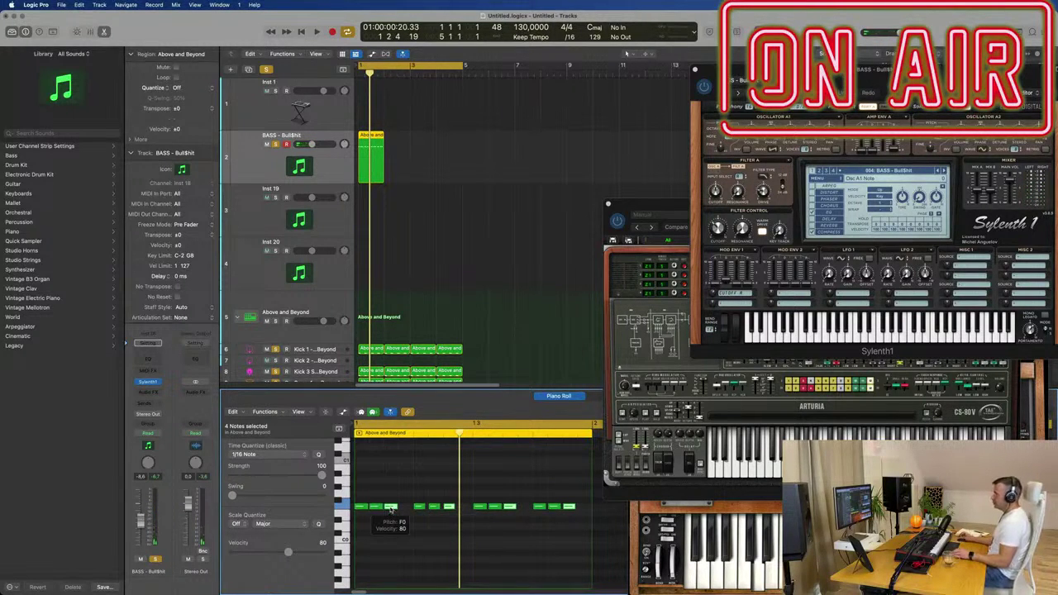
mouse_move(397, 516)
mouse_down()
mouse_move(410, 517)
mouse_move(406, 528)
mouse_up()
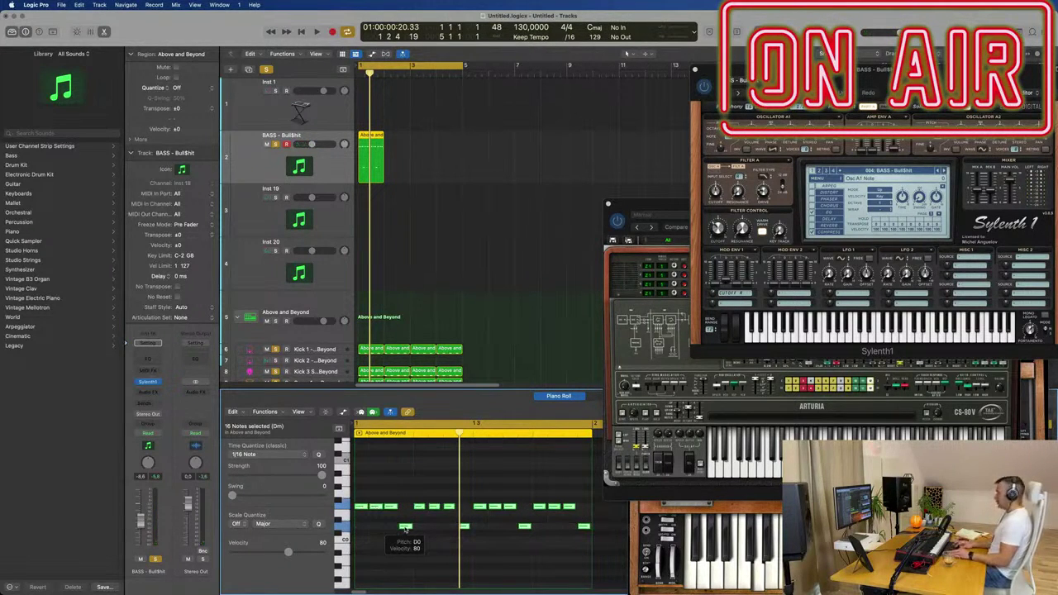
- Transpose all 16 bass notes up two octaves and play the region with the drums
scroll(404, 529, down, 3)
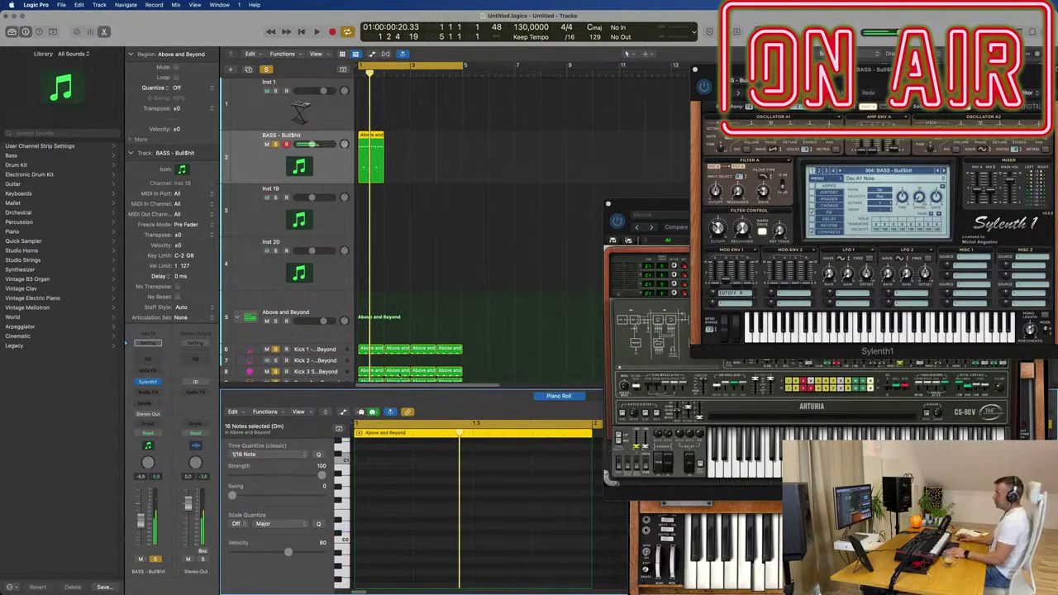
scroll(447, 243, up, 5)
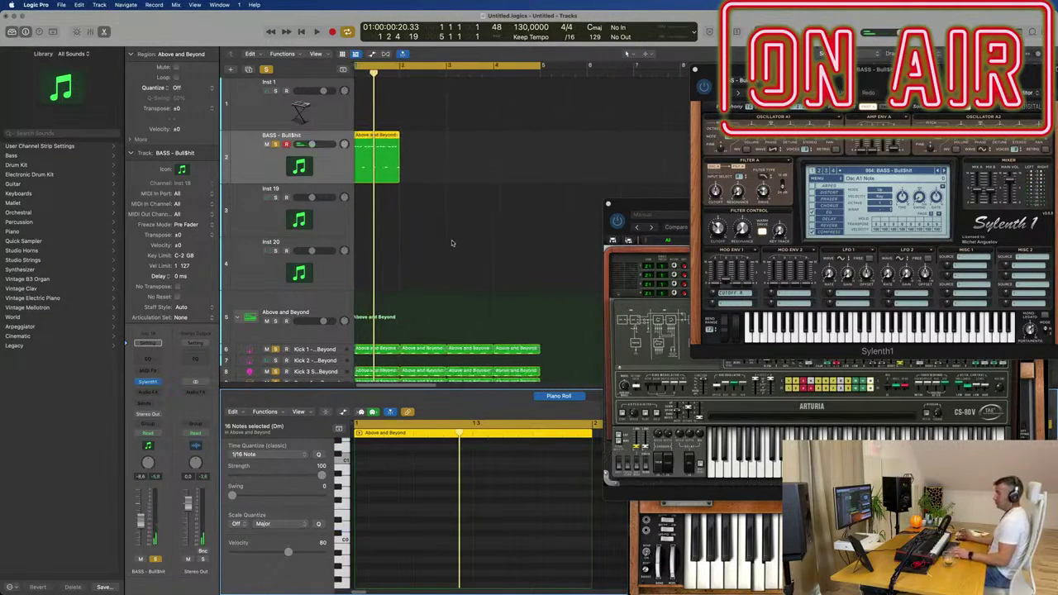
key(space)
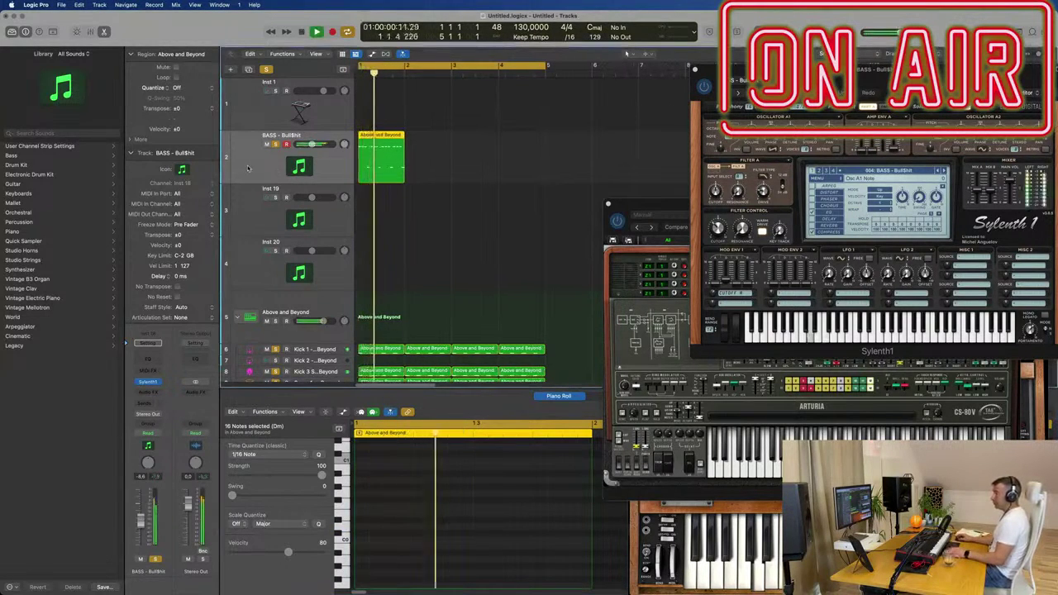
key(space)
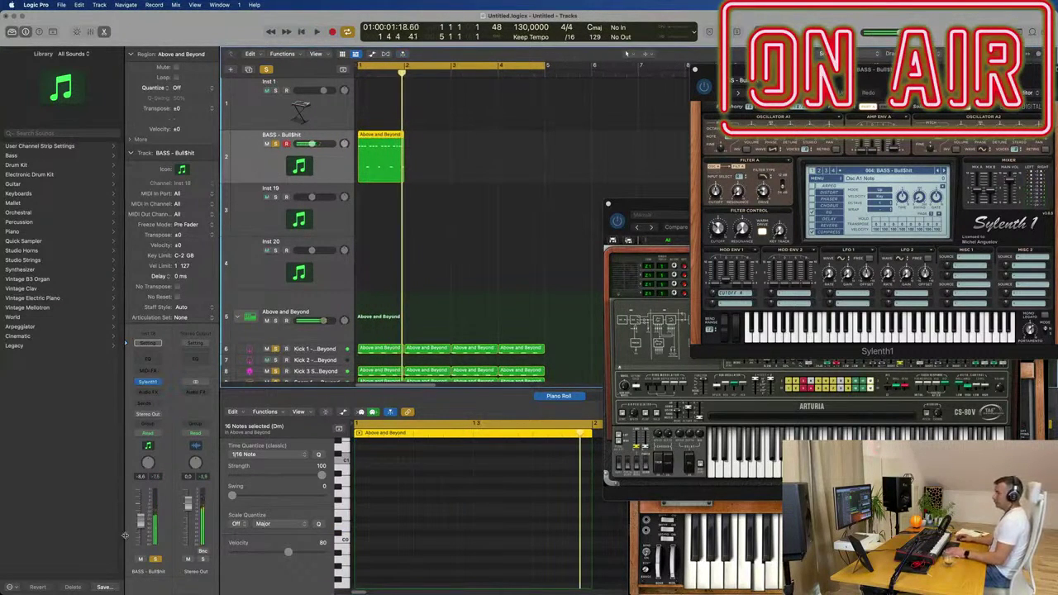
- Lower the bass track's volume to -13.4 dB during playback and show the bass notes in the Piano Roll
key(Return)
key(space)
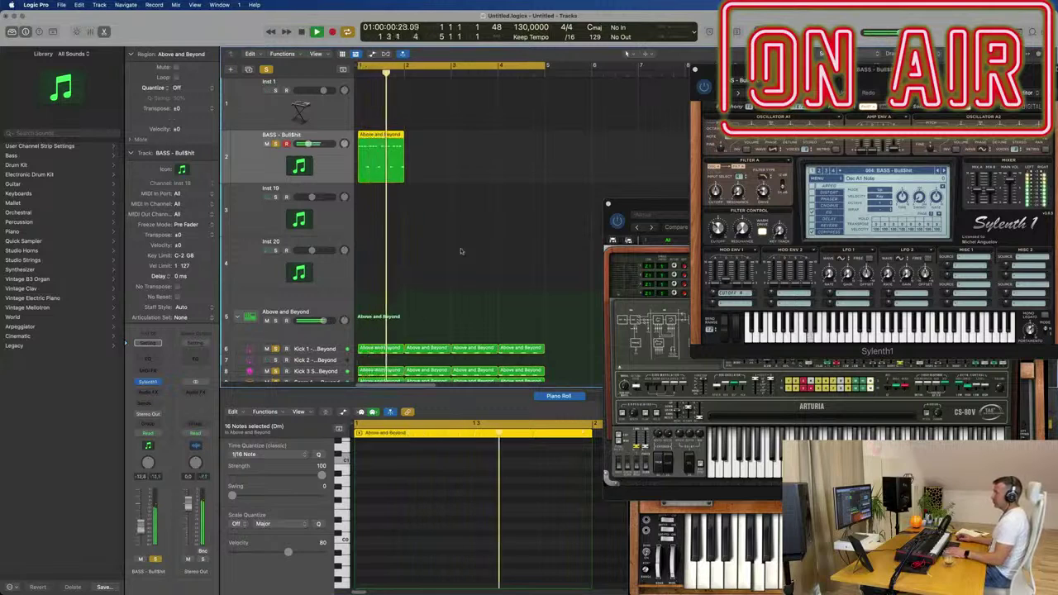
key(p)
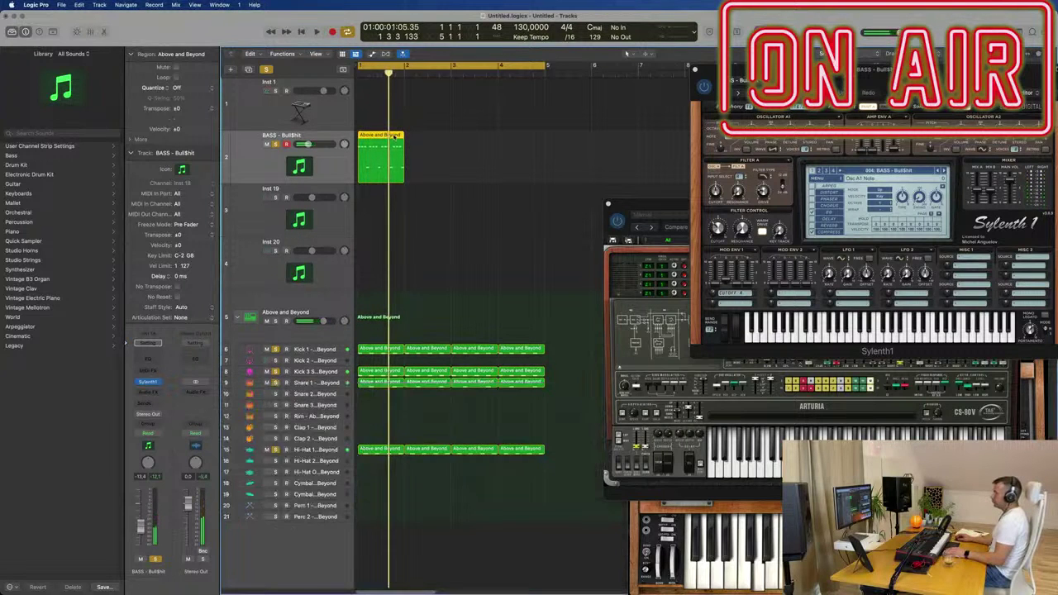
key(p)
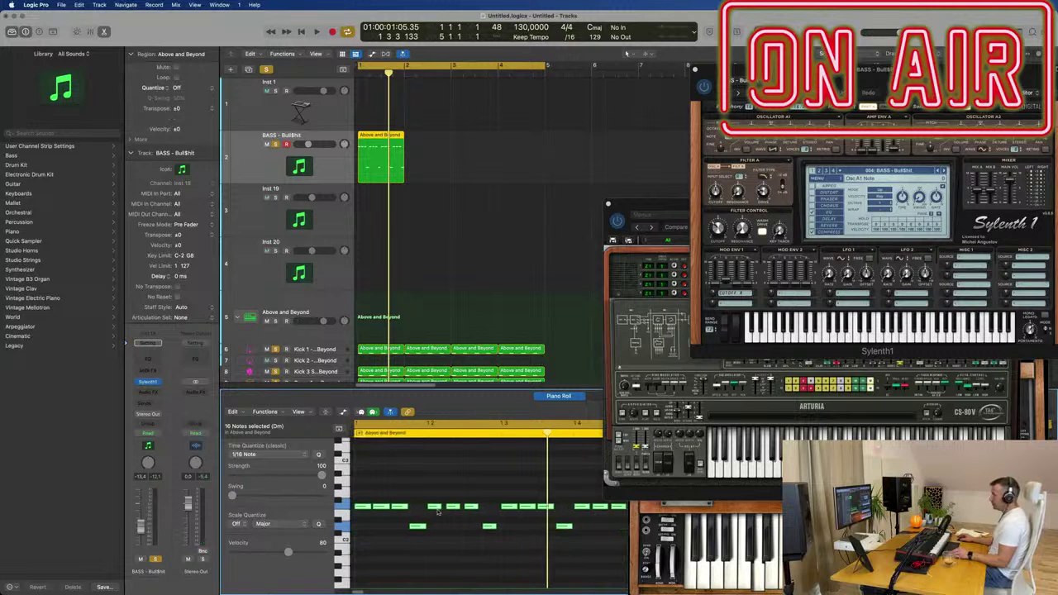
- Raise the four D2 notes of the bass pattern to F2 and play the single-pitch bassline with the drums
key(space)
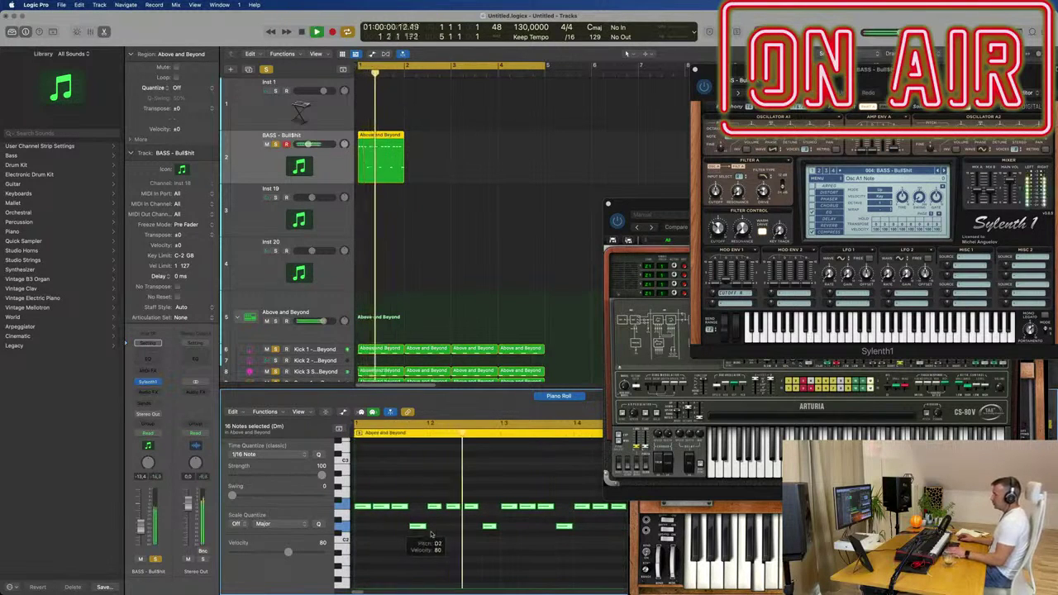
scroll(418, 538, down, 2)
click(487, 546)
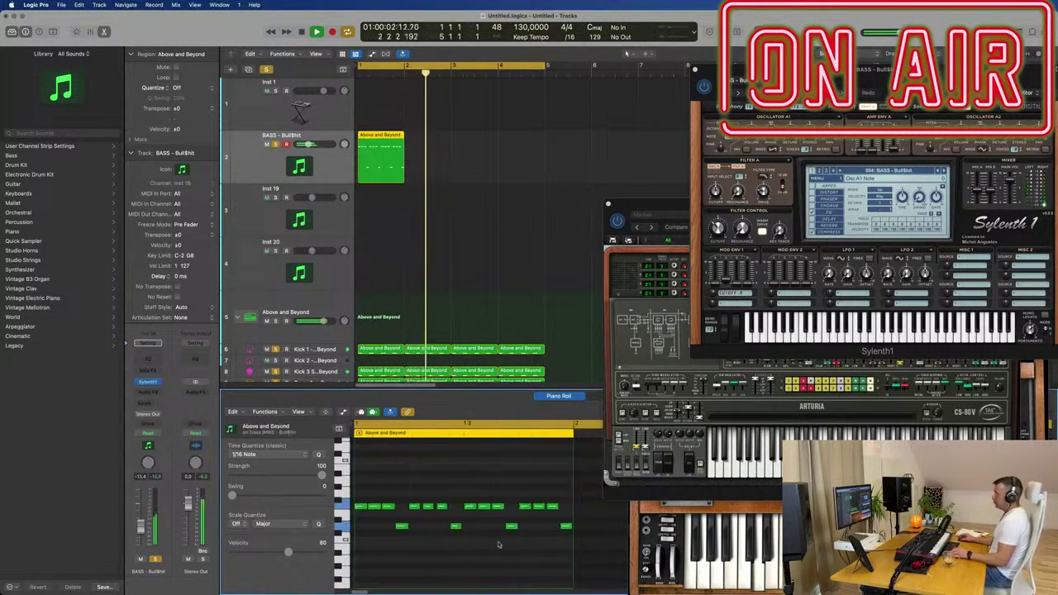
key(space)
drag(615, 542, 390, 523)
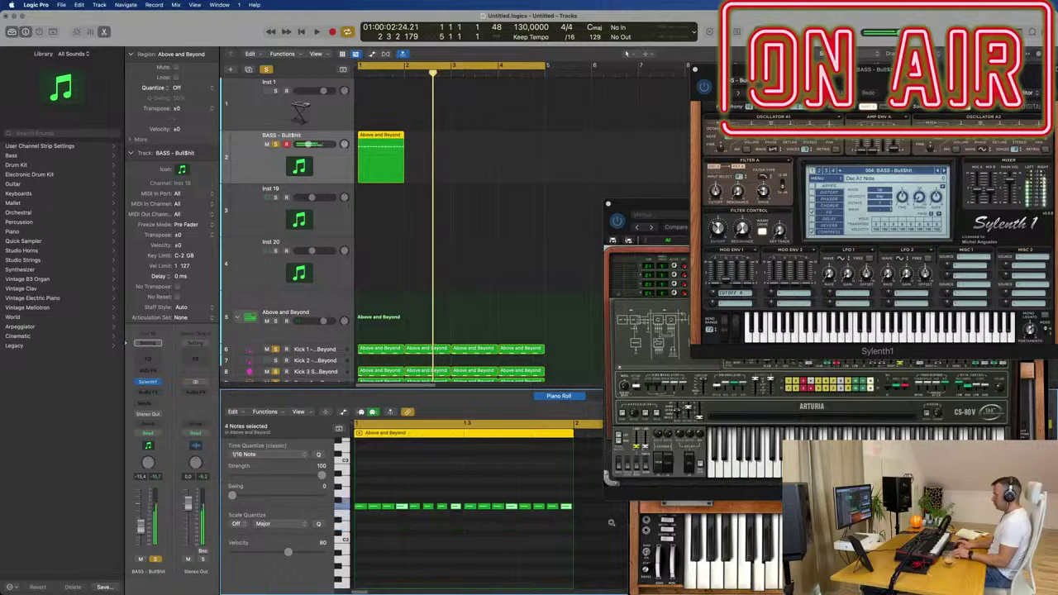
key(space)
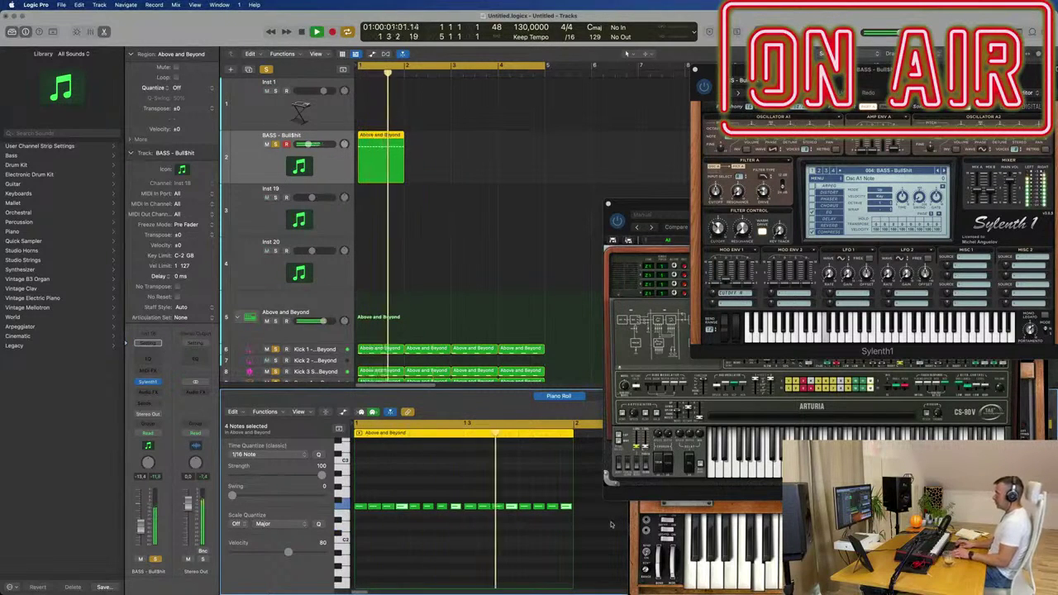
- Transpose the four selected bass notes down three semitones to D2
key(alt+Down)
key(alt+Down)
key(alt+Down)
- Play the two-pitch bass pattern with the drums and hide all open plug-in windows
key(space)
key(space)
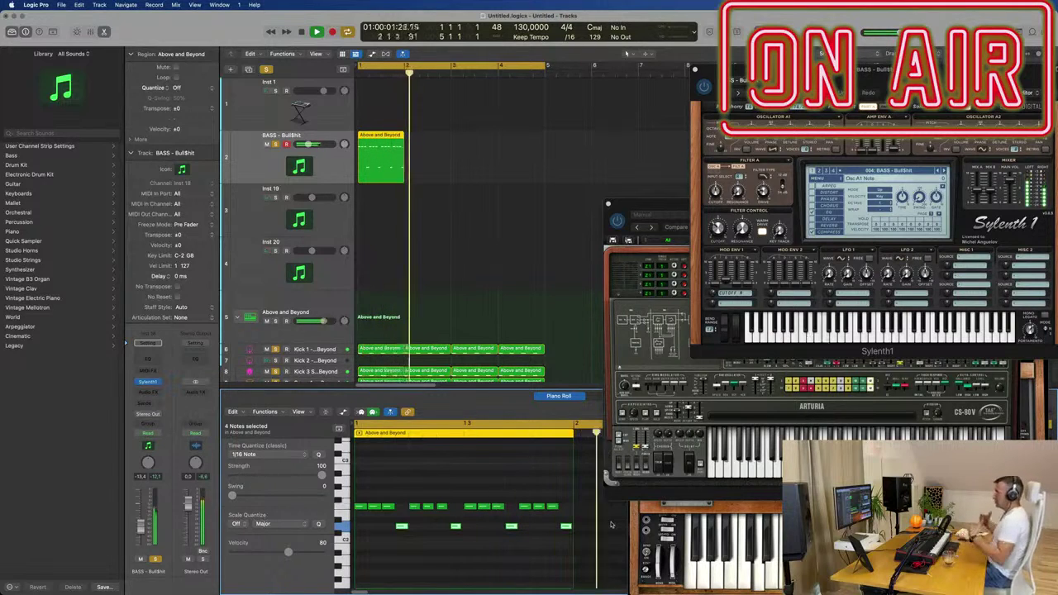
key(space)
key(v)
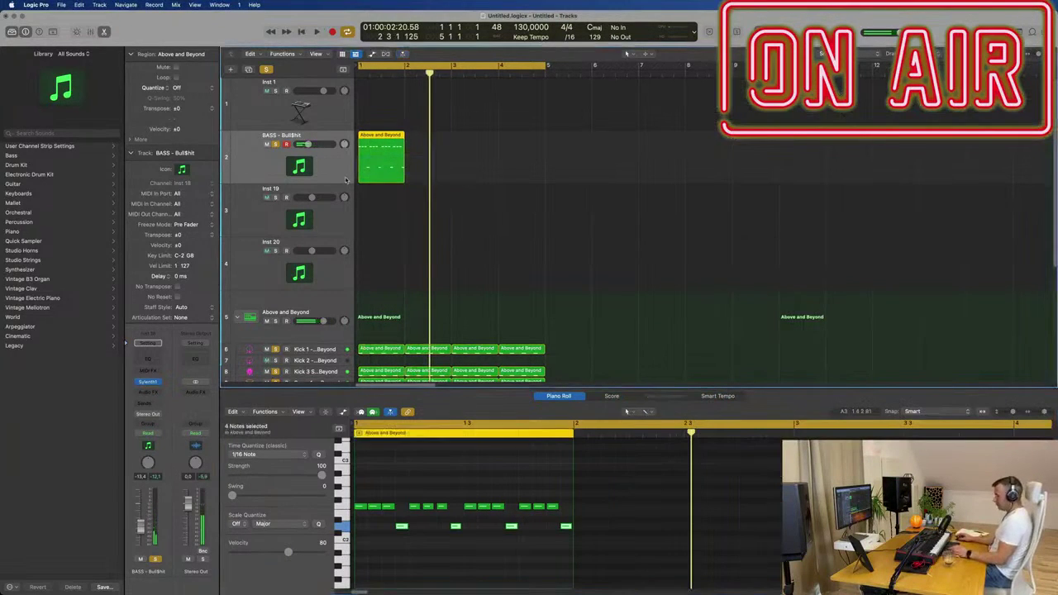
- Repeat the one-bar bass region three times to fill bars 1 to 4 and select all four regions
key(super+r)
key(super+r)
key(super+r)
drag(562, 158, 387, 175)
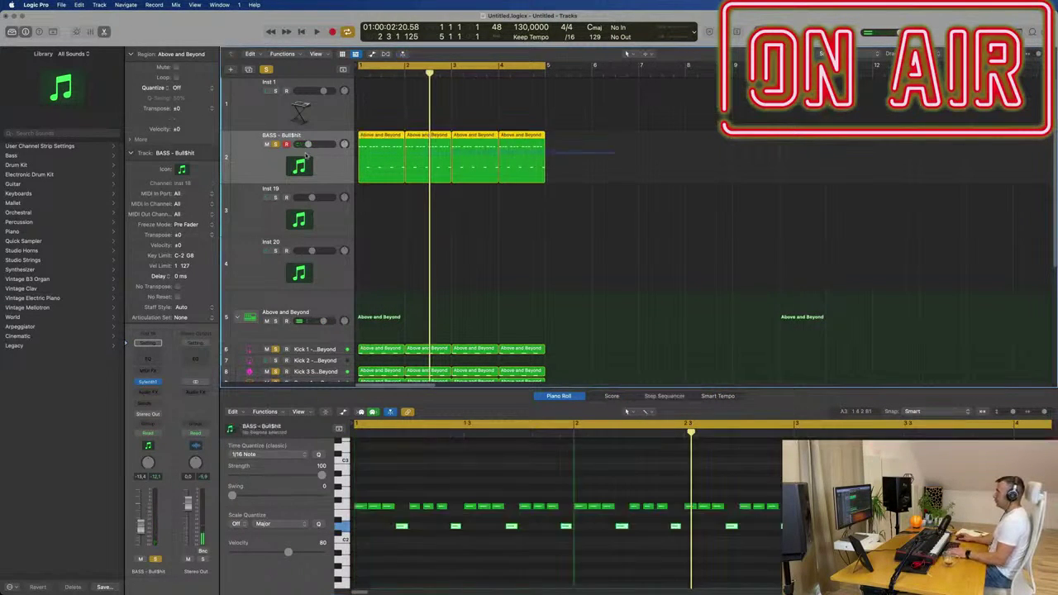
- Try all bass notes one octave higher over the looped drums and return them to their original octave
click(530, 480)
key(super+a)
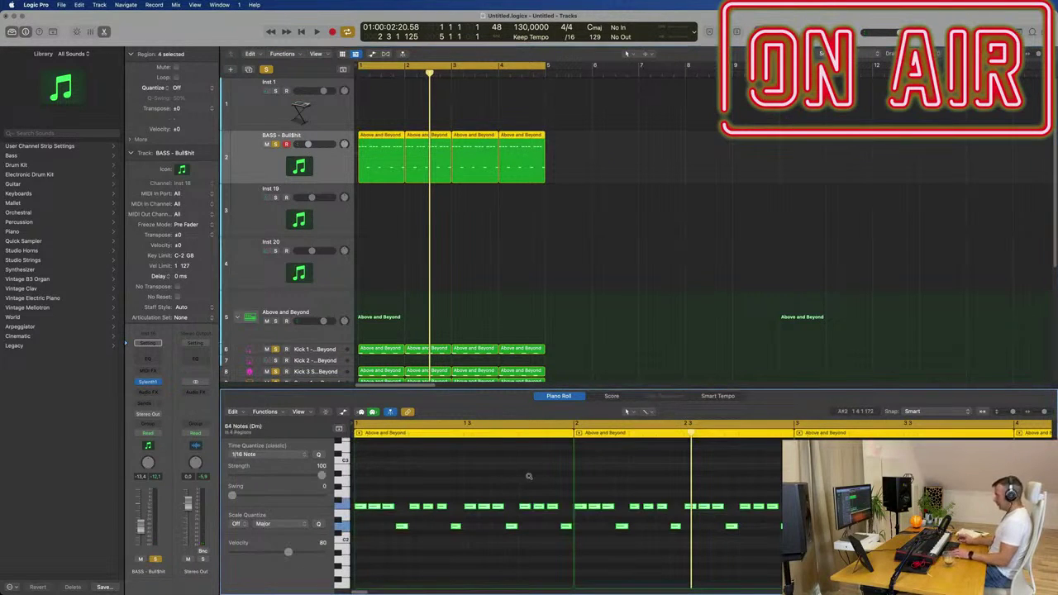
key(Return)
key(space)
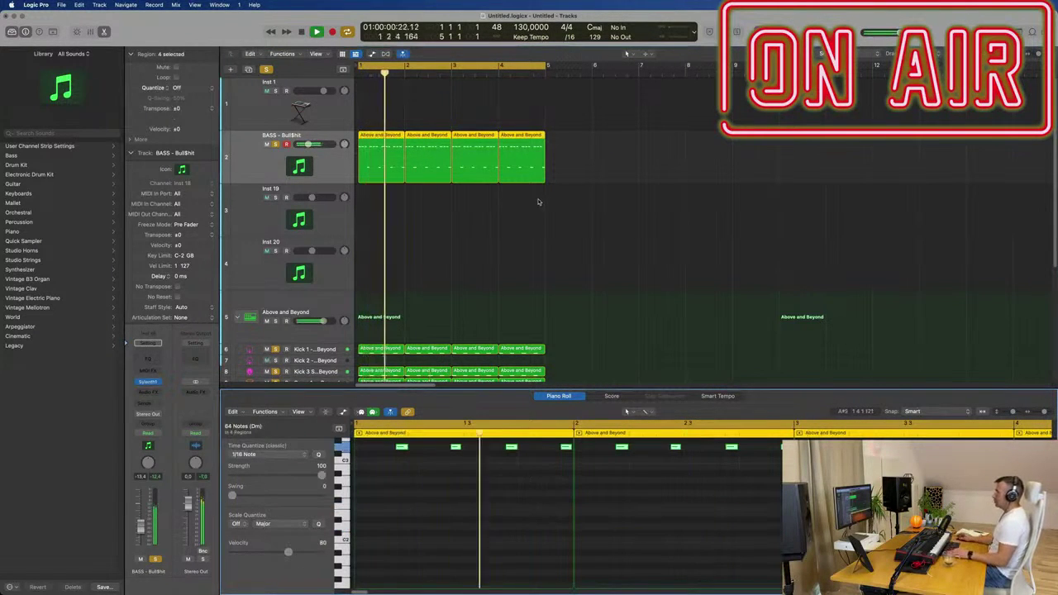
ctrl+alt+click(511, 275)
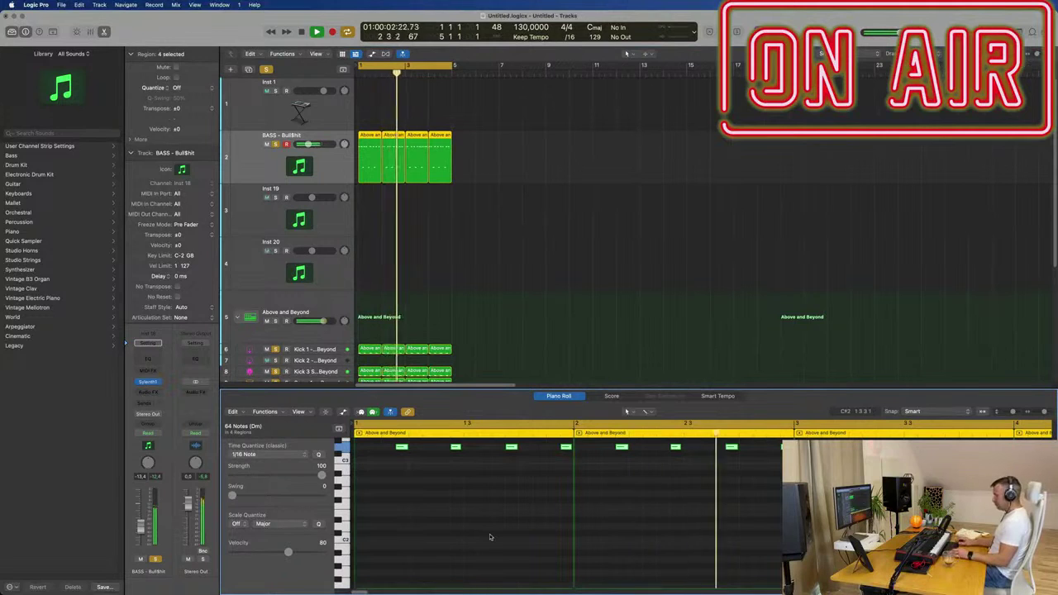
scroll(489, 537, up, 3)
ctrl+alt+click(491, 243)
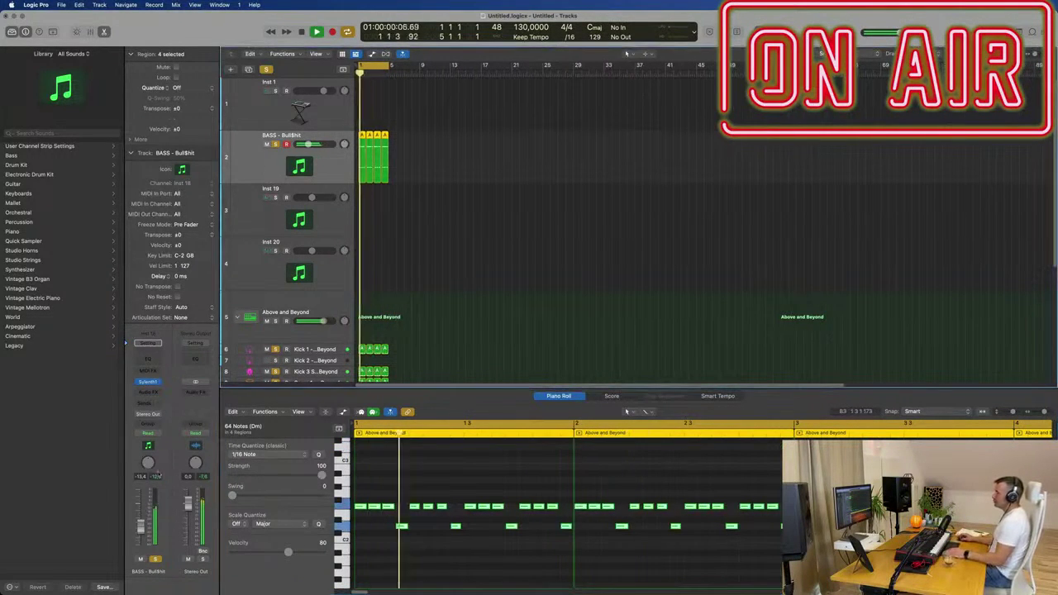
- Insert a Compressor on the bass track and set its side chain input to Kick 1 (Inst 2)
click(142, 392)
mouse_move(171, 423)
key(Escape)
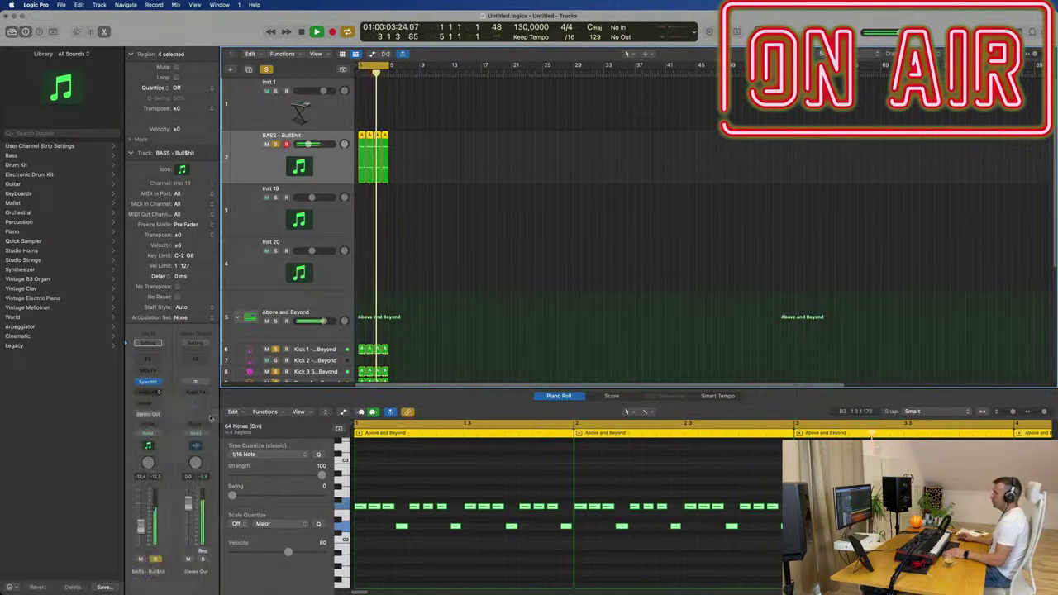
key(v)
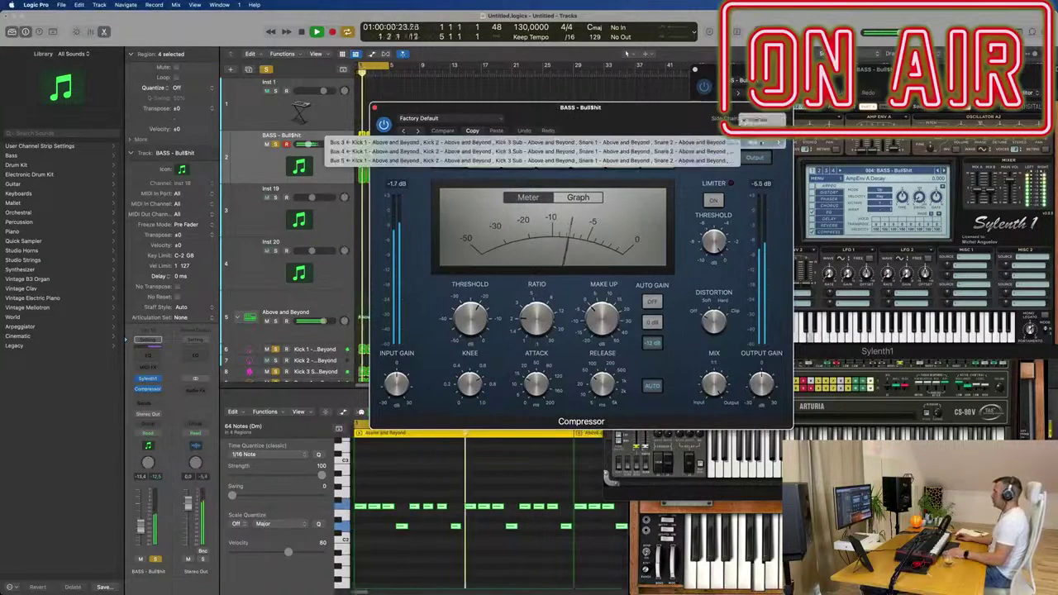
click(755, 118)
mouse_move(753, 142)
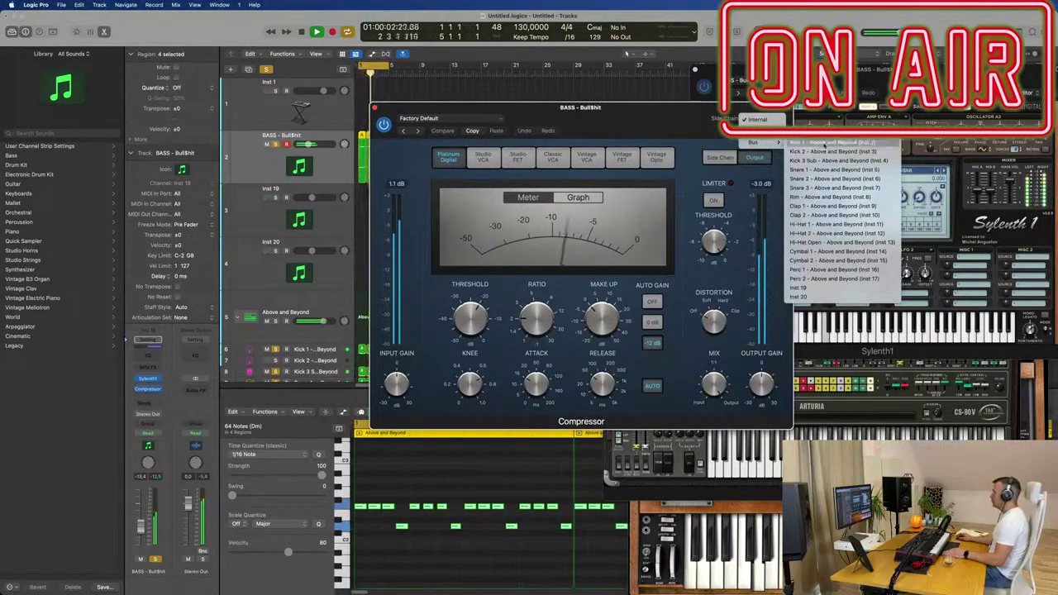
click(814, 142)
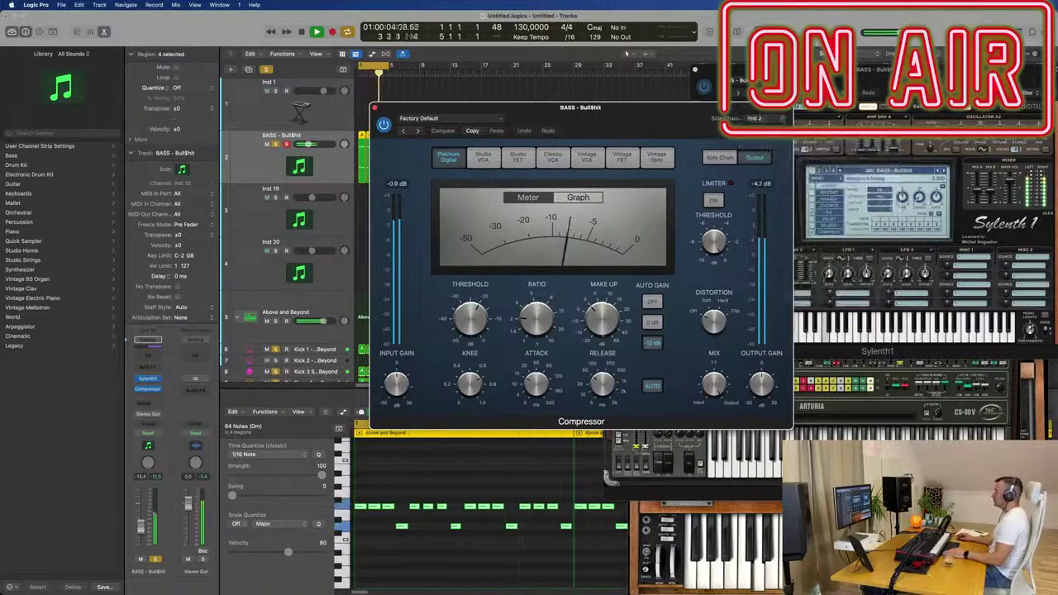
- Set the Compressor to 1.0 ms attack and 4.1:1 ratio with auto release and auto gain off, and bass volume to -14.4 dB
click(653, 386)
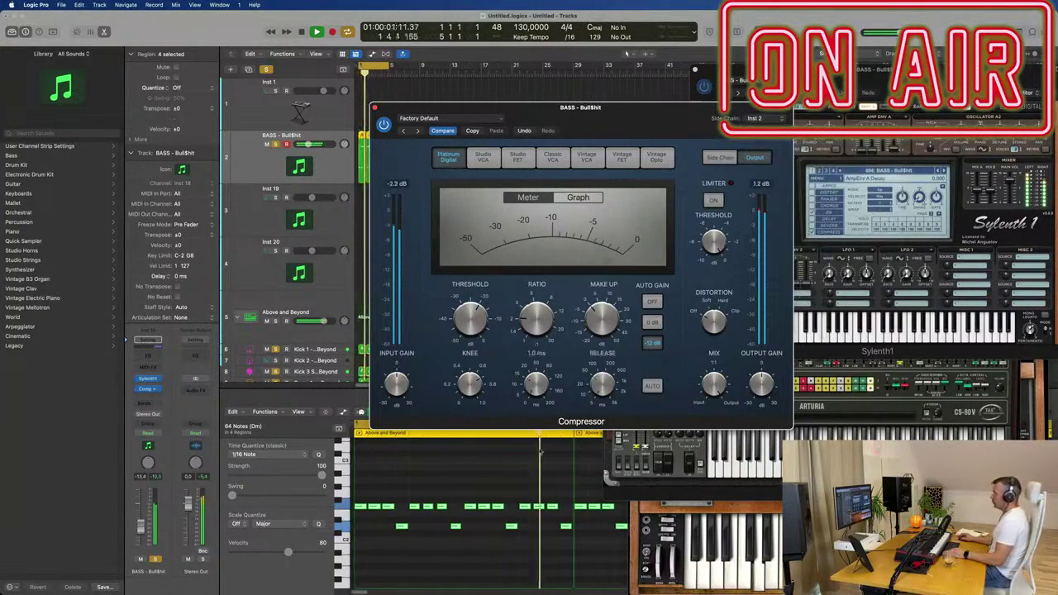
mouse_move(534, 295)
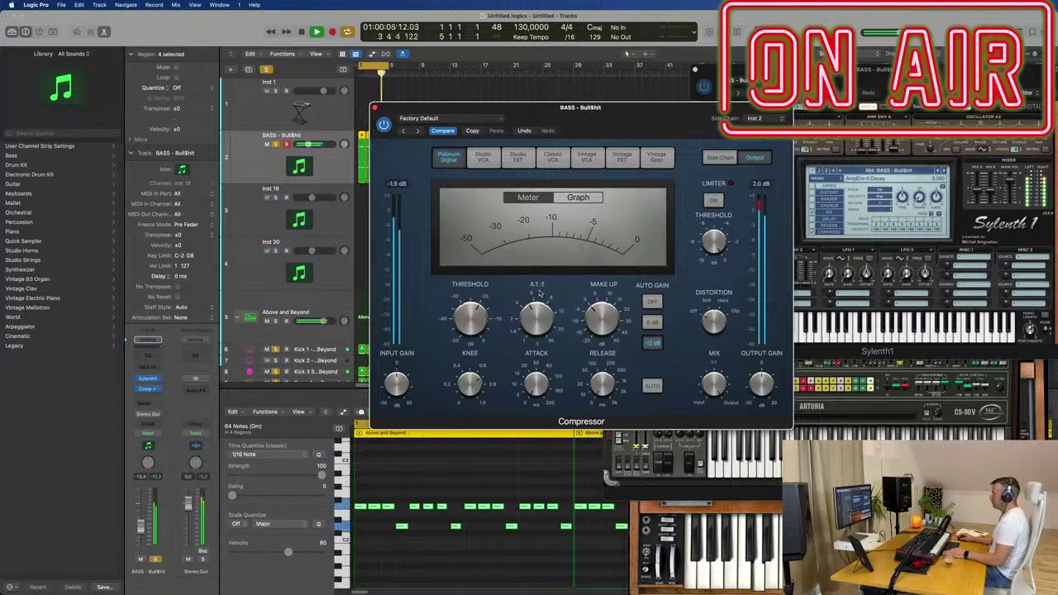
click(139, 533)
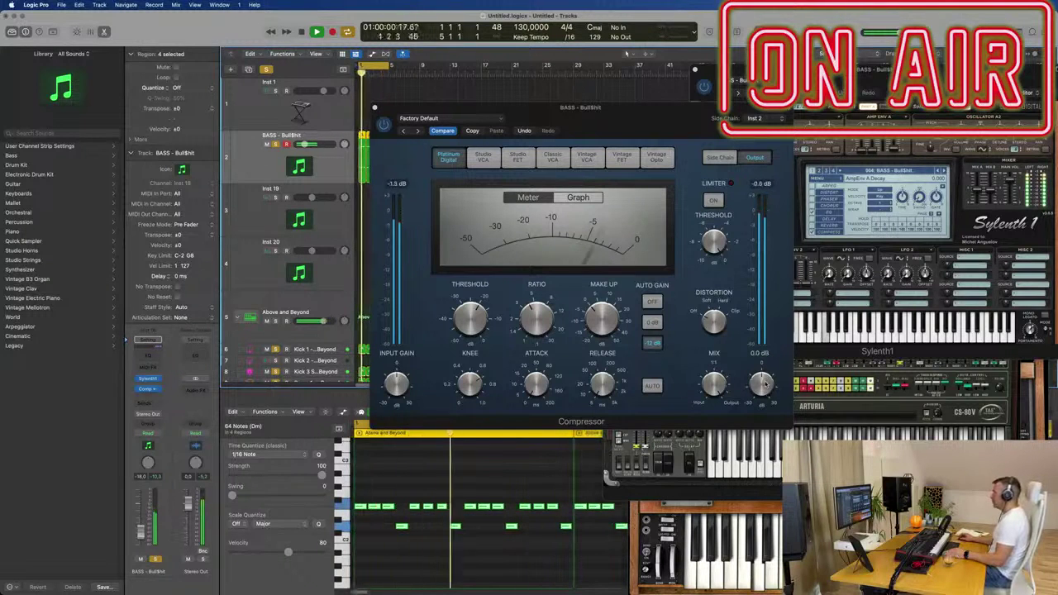
click(649, 302)
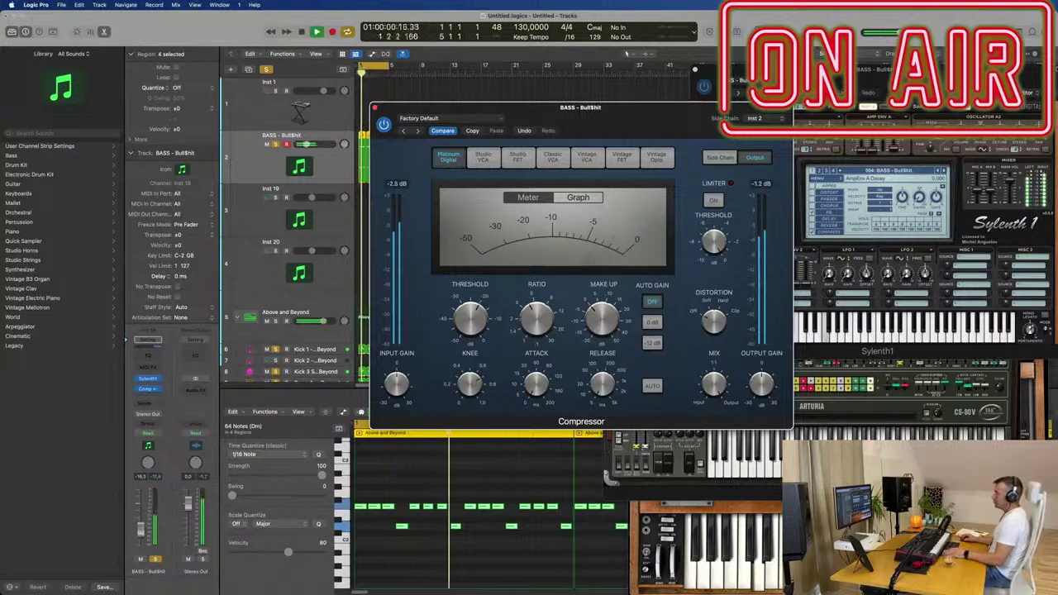
click(510, 248)
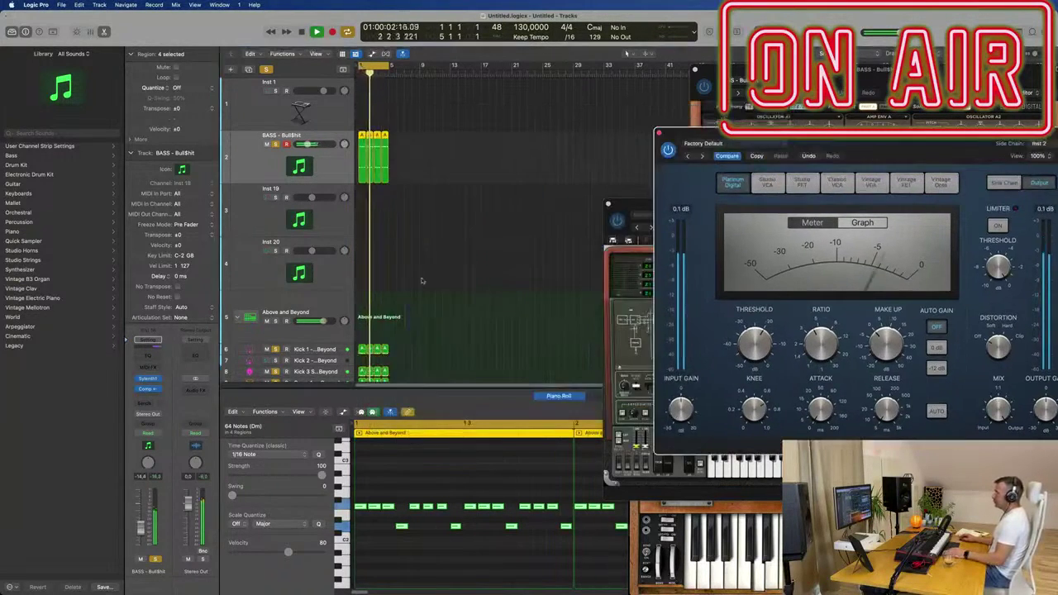
- Select the Kick 3 Sub track to examine its notes and channel strip during playback
scroll(317, 337, down, 1)
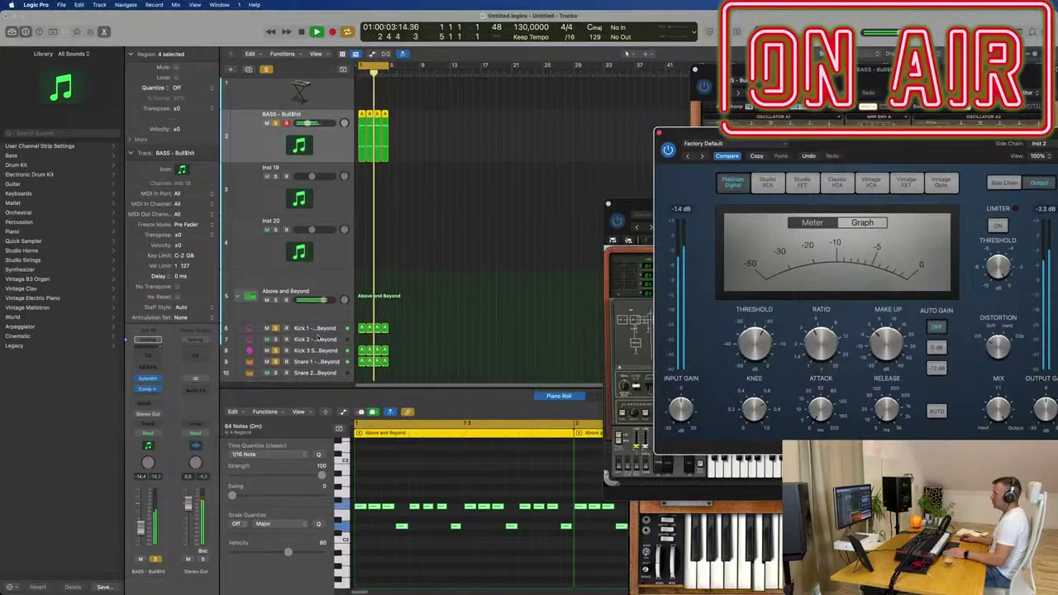
click(299, 350)
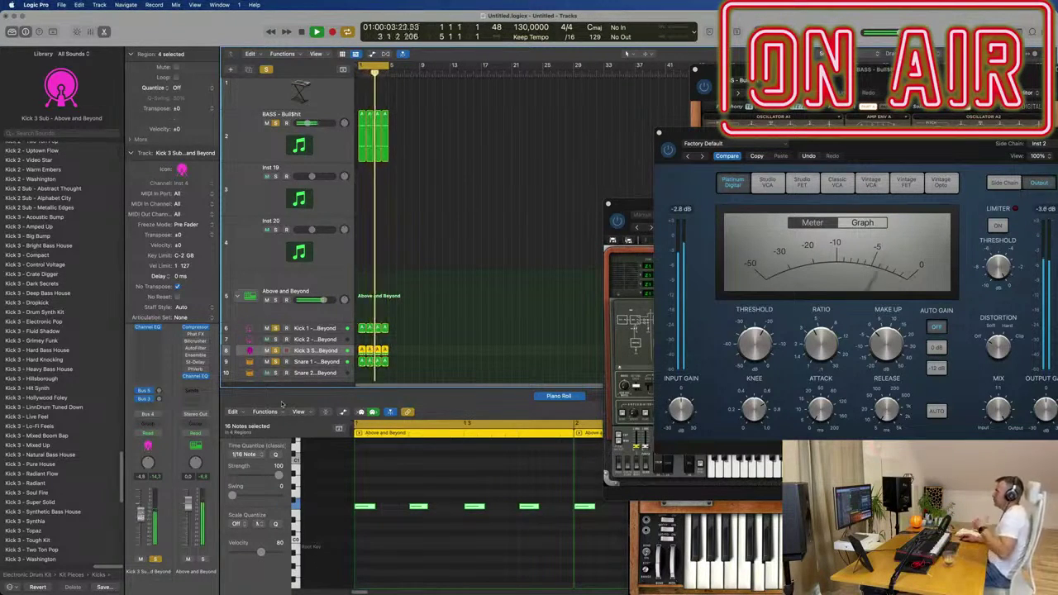
scroll(340, 165, up, 1)
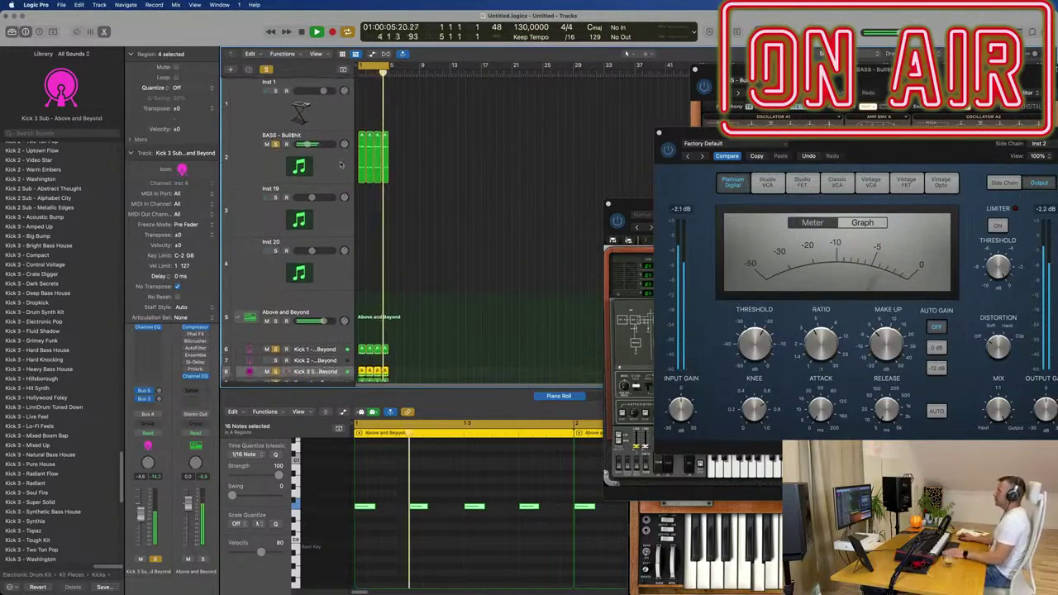
- Open the bass track's Sylenth1 beside the Compressor, adjust the amp envelope decay and copy the plug-in settings
click(341, 165)
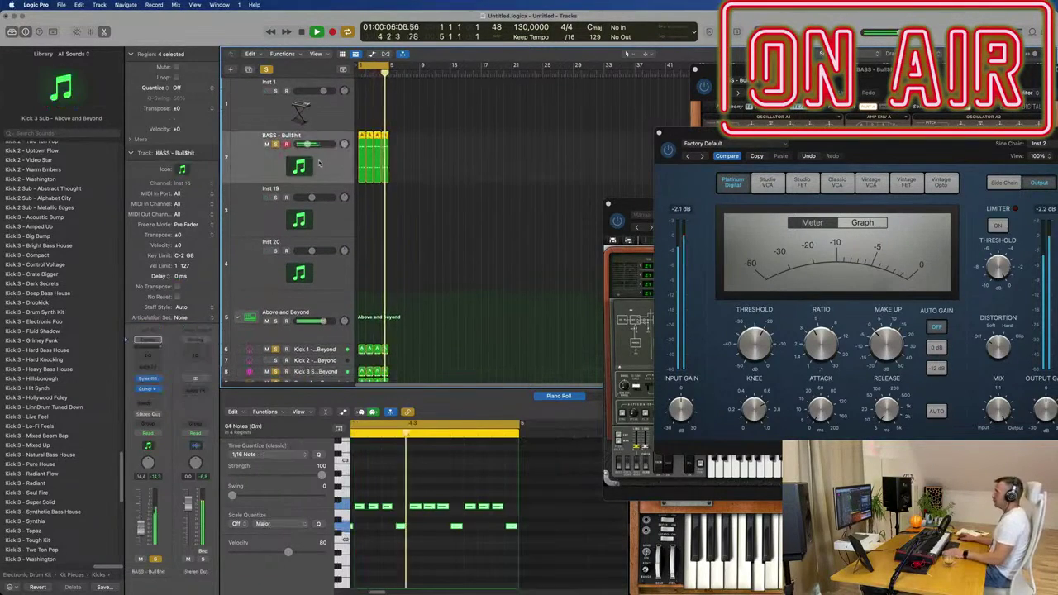
click(148, 380)
drag(850, 78, 449, 155)
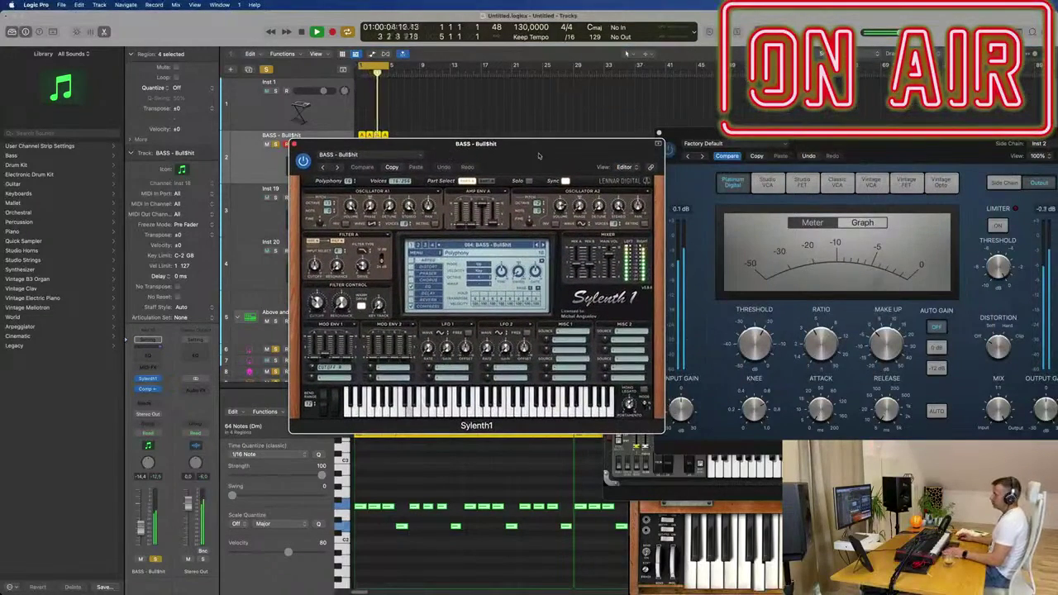
drag(529, 149, 553, 153)
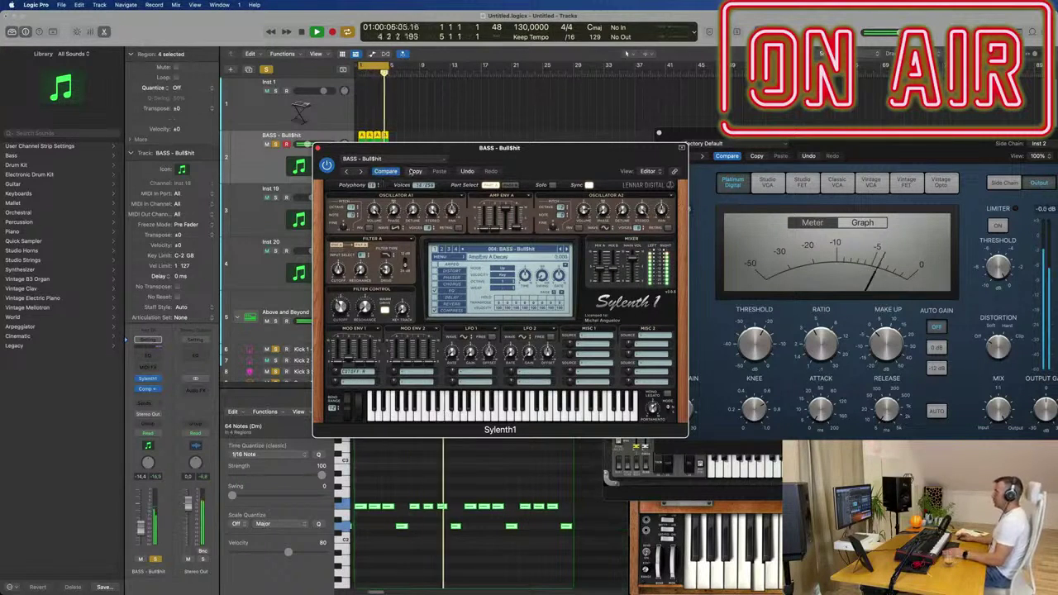
- Audition other Sylenth1 bass presets over the drums, including Disko, Never Alone, Mover and Ultra
click(567, 249)
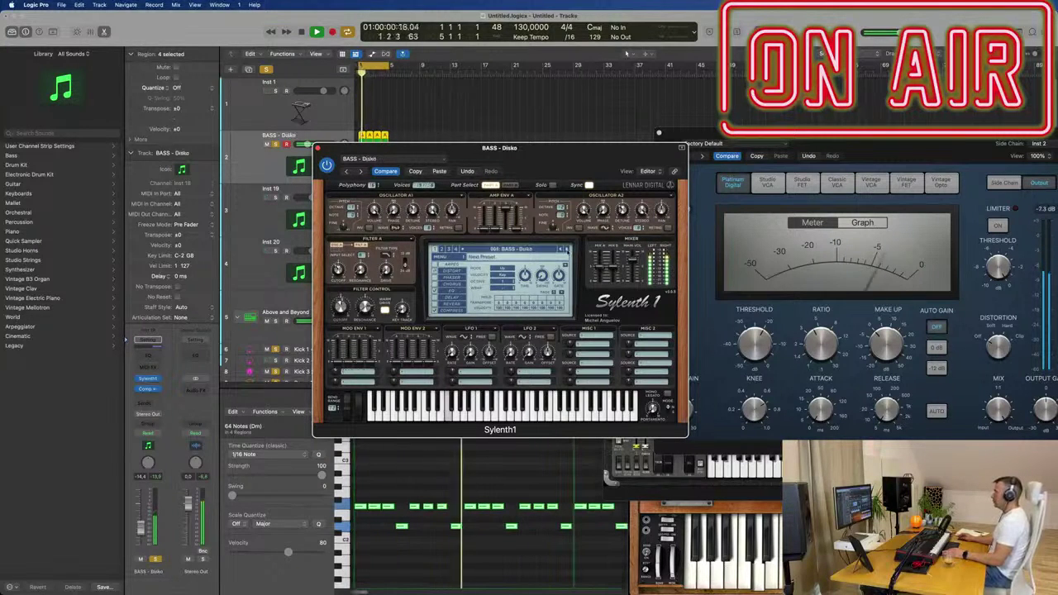
click(566, 249)
click(567, 248)
click(564, 249)
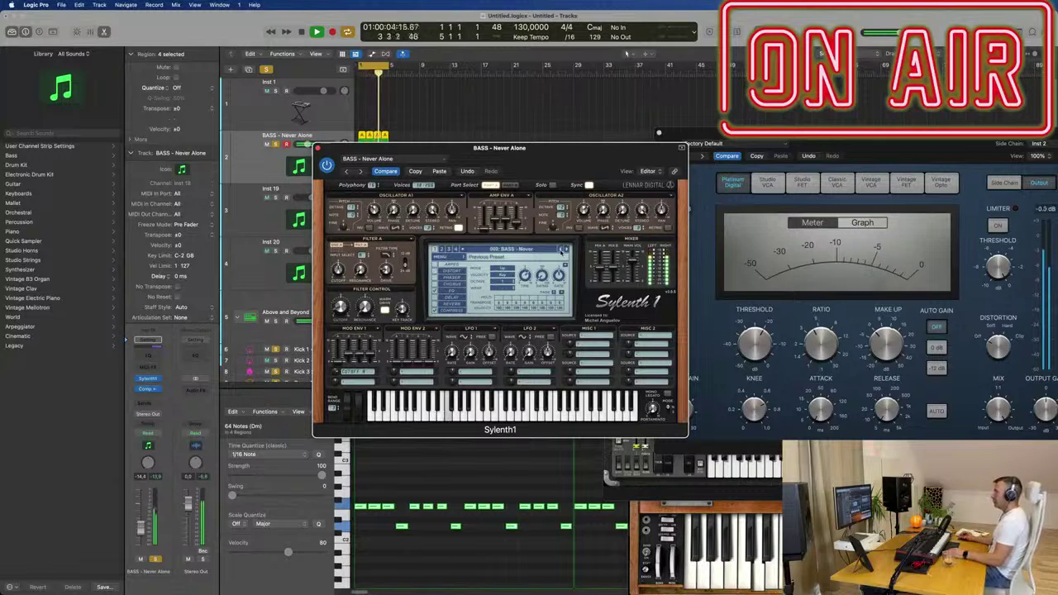
click(564, 249)
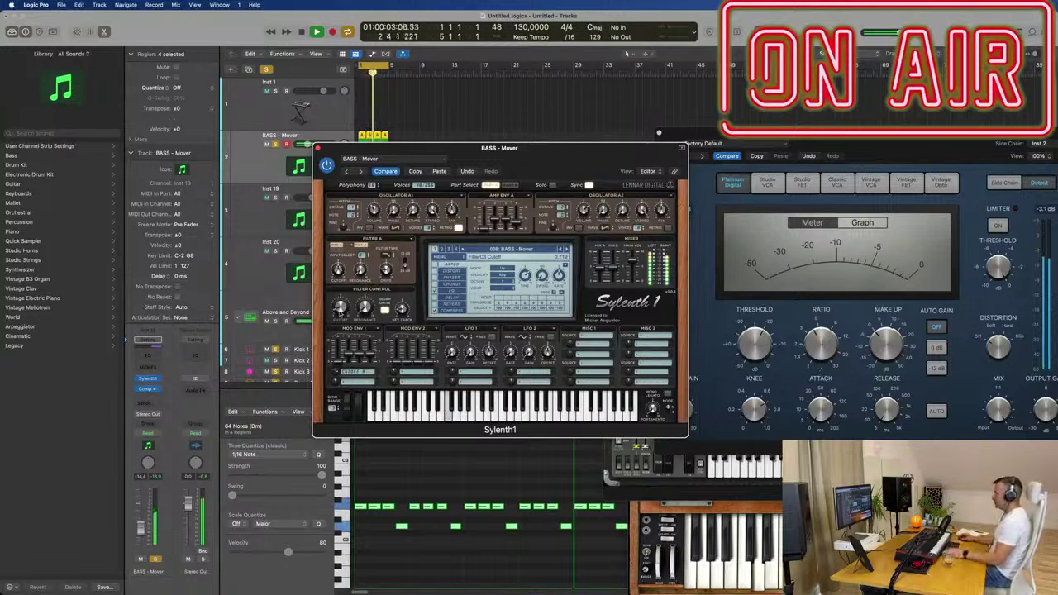
click(565, 249)
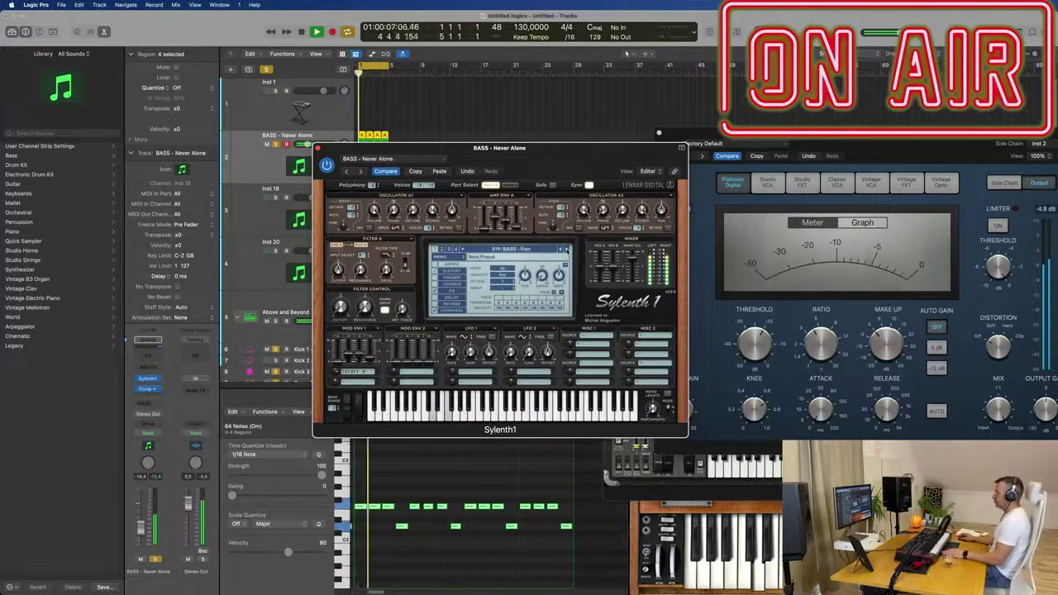
click(567, 249)
click(566, 249)
click(566, 248)
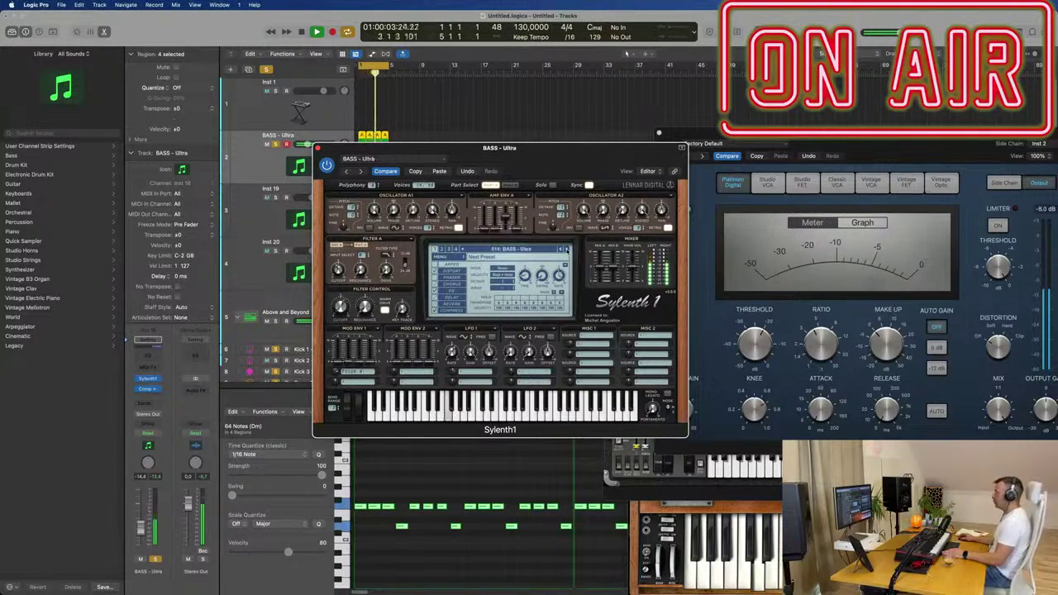
click(566, 249)
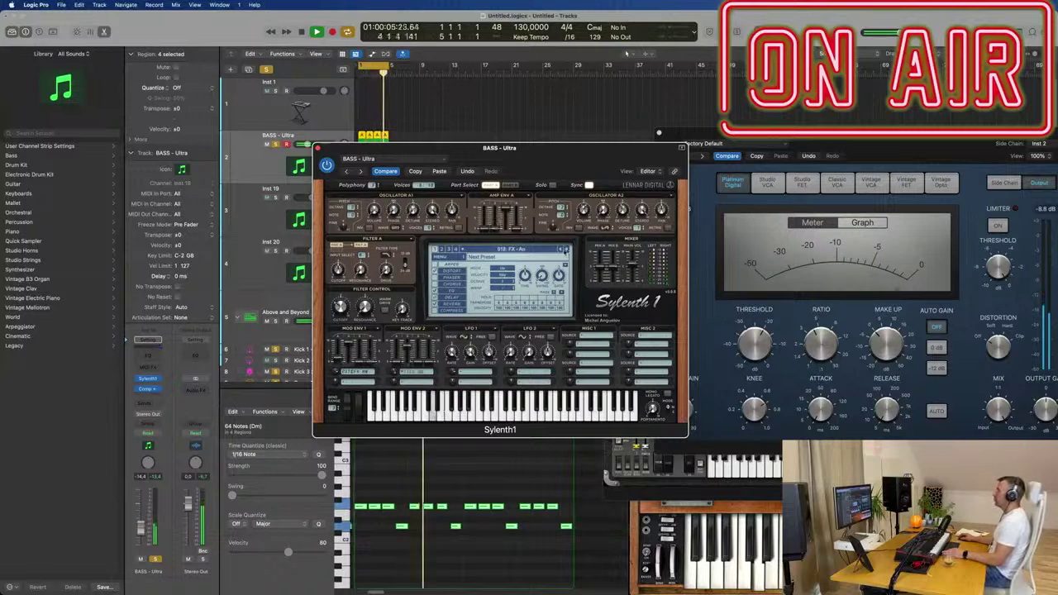
click(560, 249)
click(559, 249)
- Paste the copied BASS - Bull$hit settings back into Sylenth1 and set the bass track's volume to -16.2 dB
click(432, 171)
drag(561, 164, 683, 148)
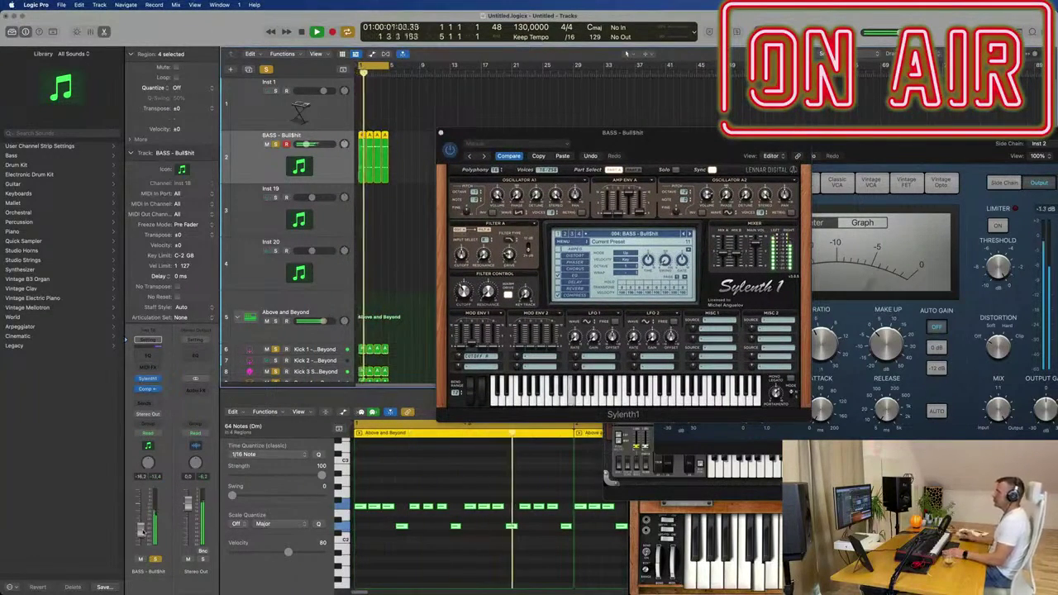
drag(650, 138, 758, 116)
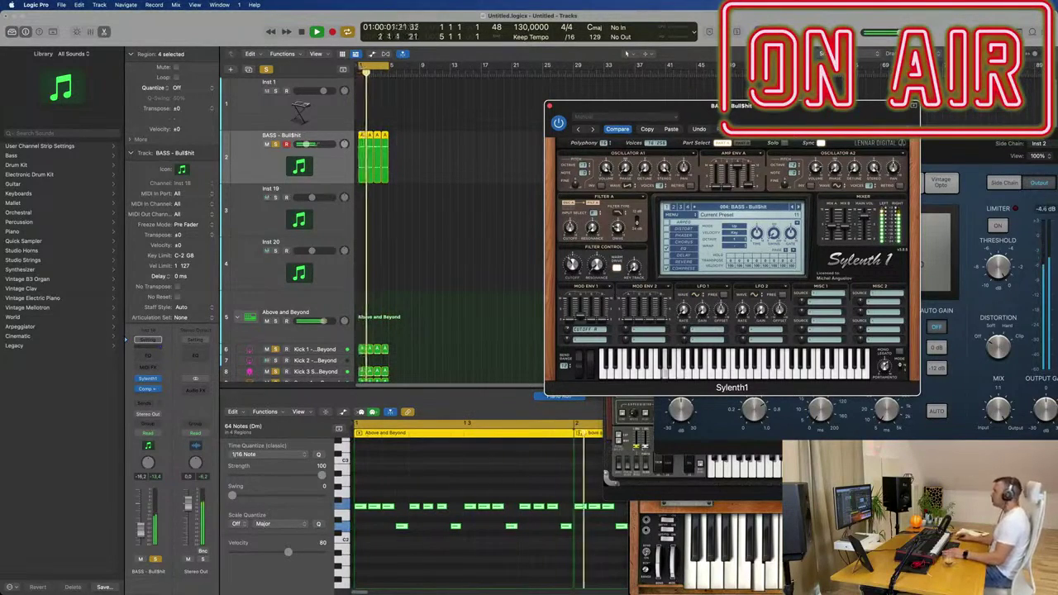
drag(786, 104, 861, 82)
- Select the Inst 20 track and open its Mini V synthesizer in front of the other plug-ins
scroll(397, 343, down, 2)
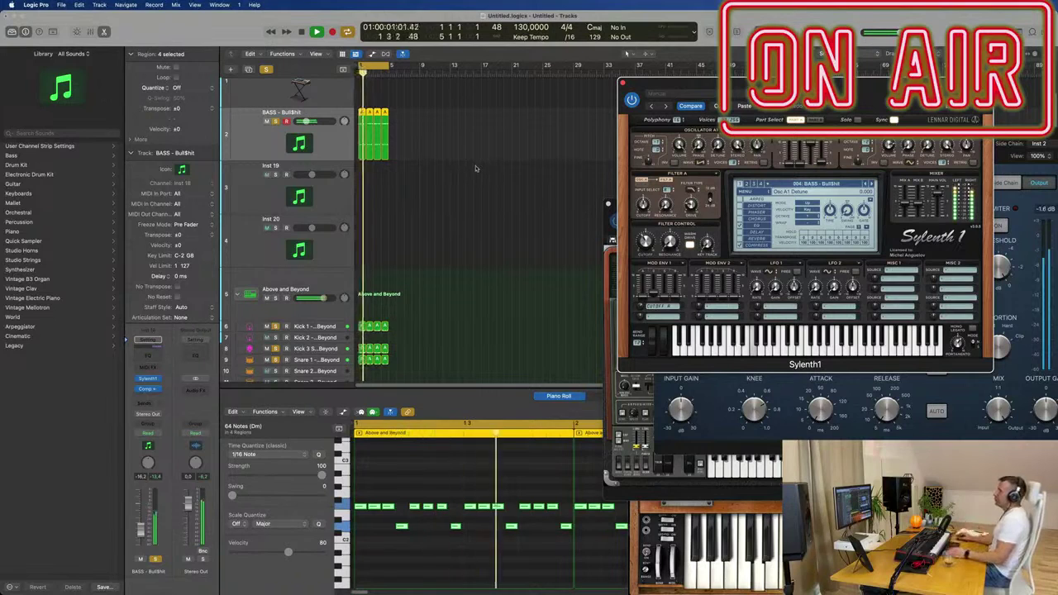
scroll(316, 233, up, 2)
click(328, 218)
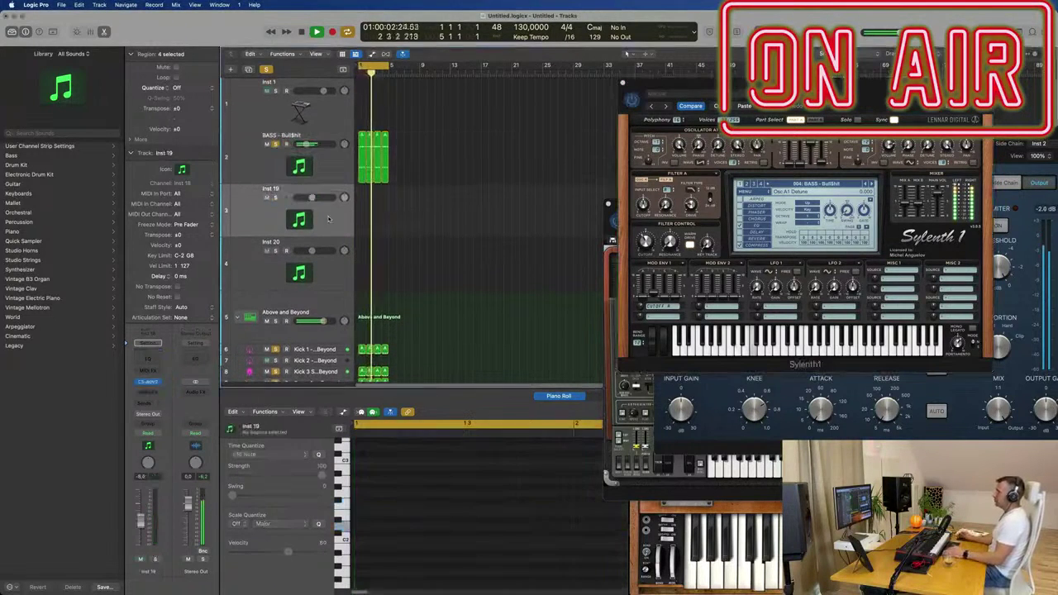
click(339, 278)
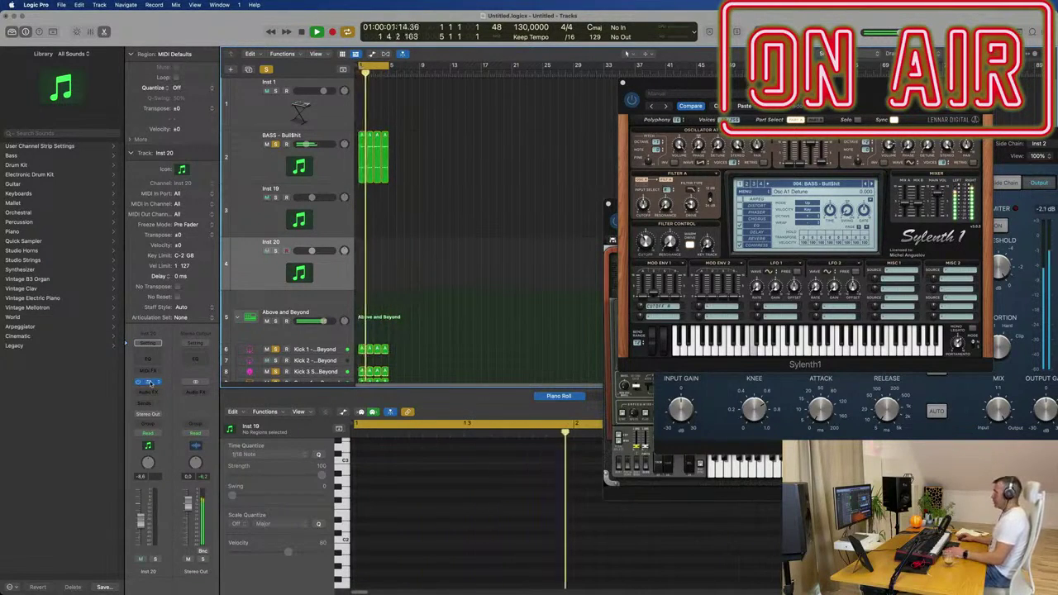
click(149, 382)
drag(813, 259, 685, 59)
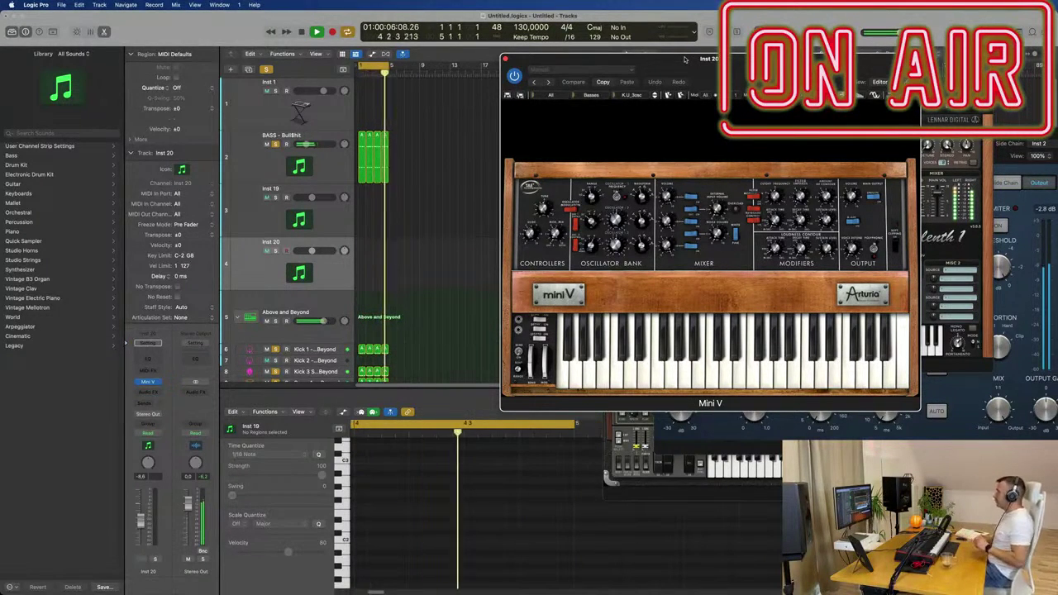
- Place the Mini V window beside the regions, record-enable the Inst 20 track and clear the track solos
drag(684, 58, 669, 58)
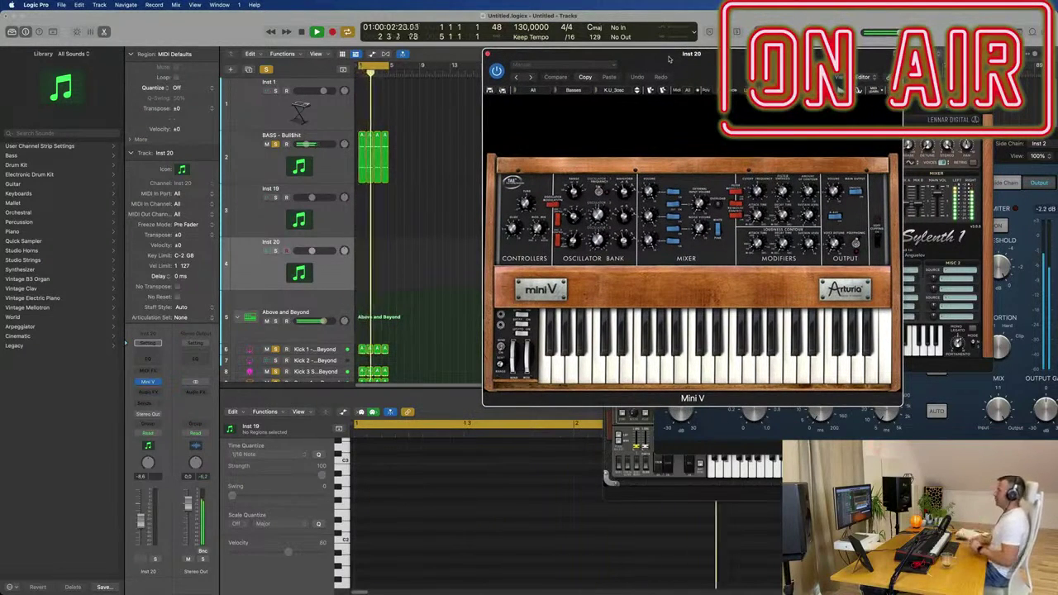
drag(669, 59, 661, 58)
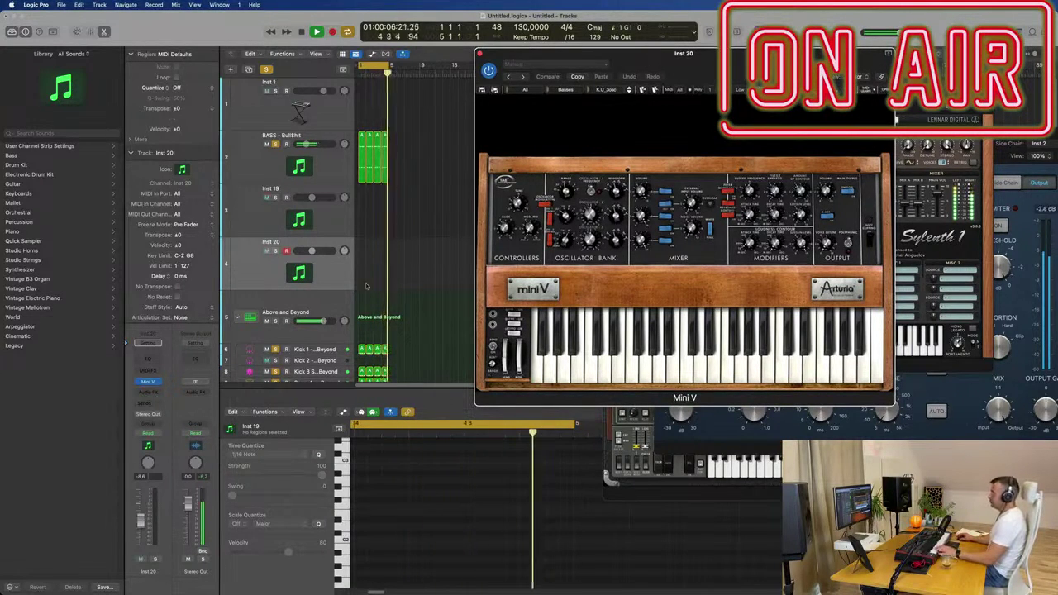
click(330, 272)
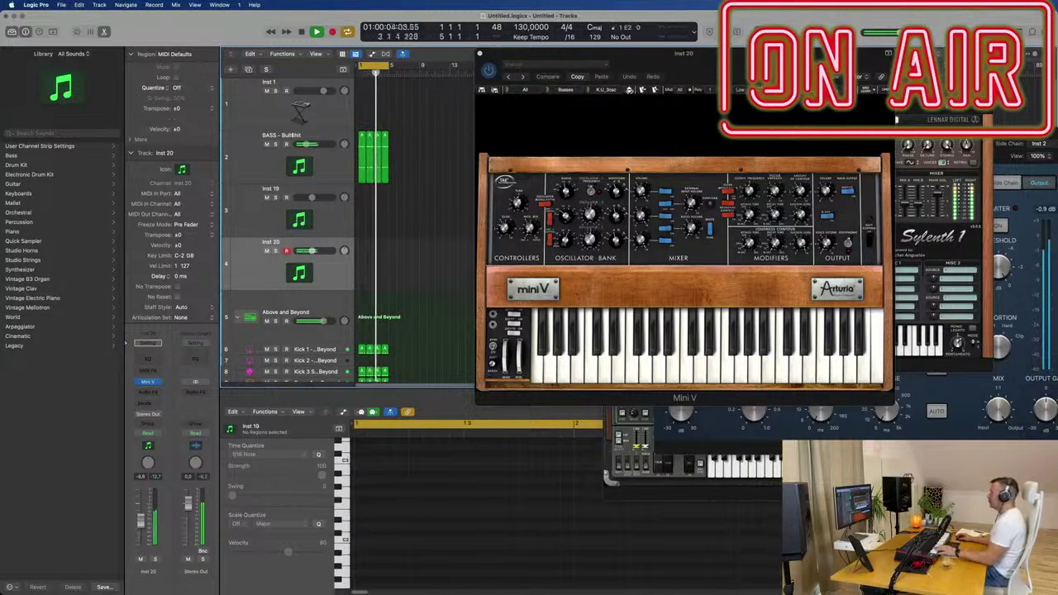
- Audition Mini V bass presets over the playing loop, stepping forward from K.U_Sin through LM_Bass-13 and NU_MetalAttack to NU_WormBass
click(630, 89)
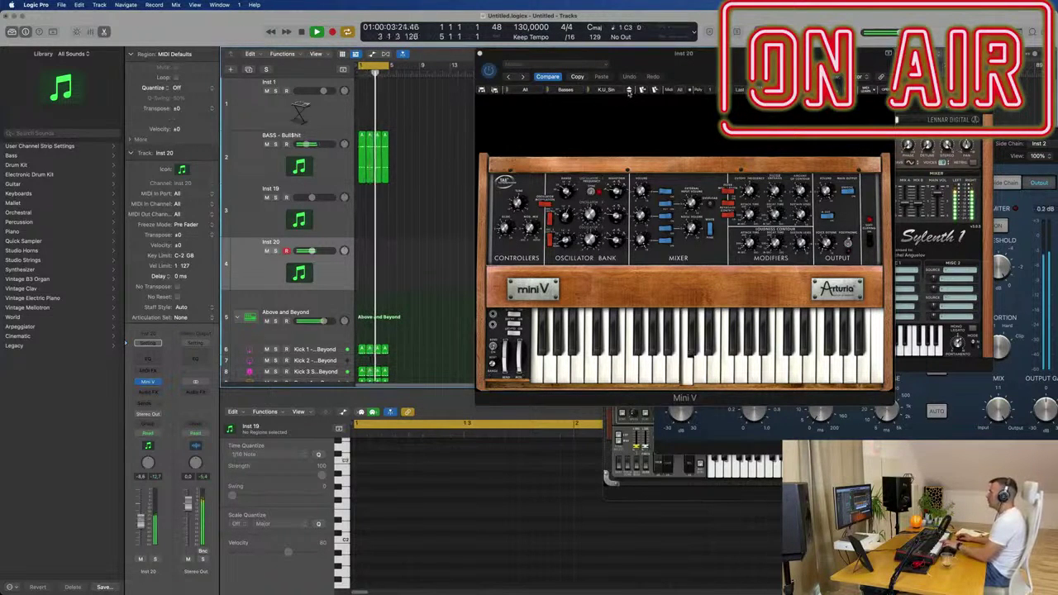
click(629, 92)
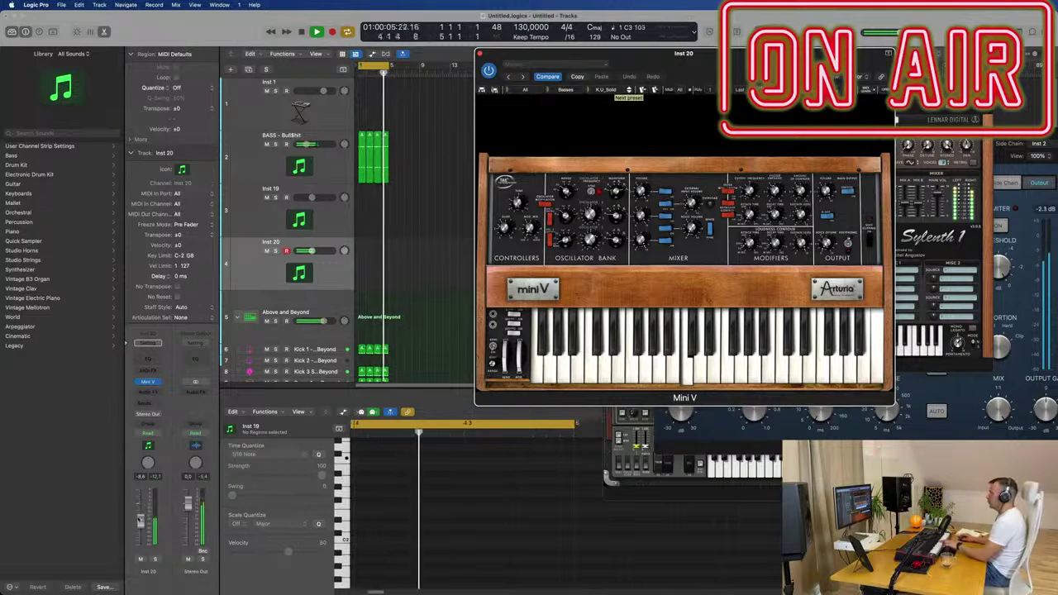
click(629, 92)
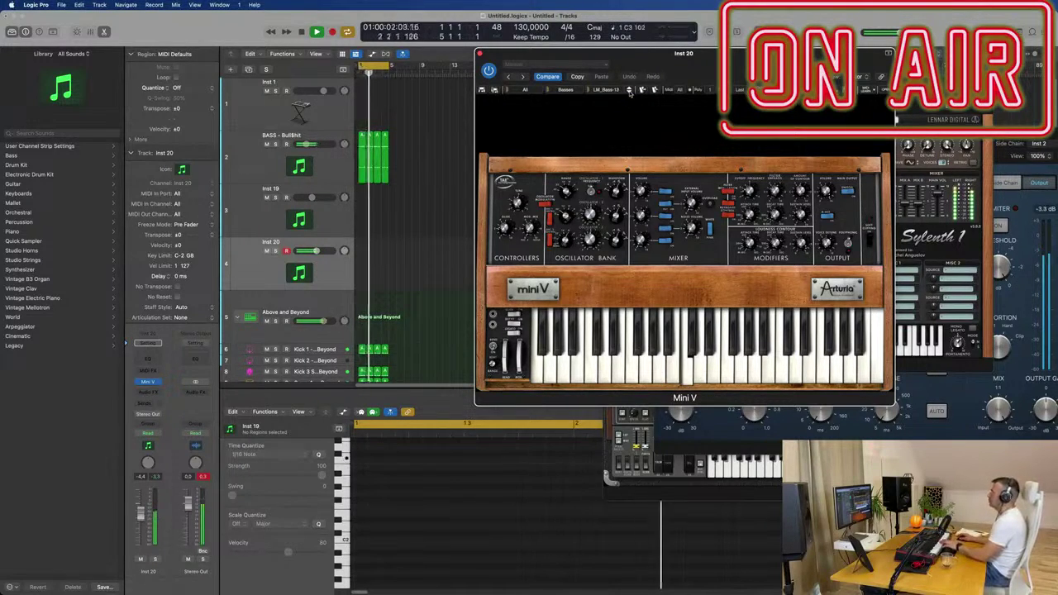
click(629, 92)
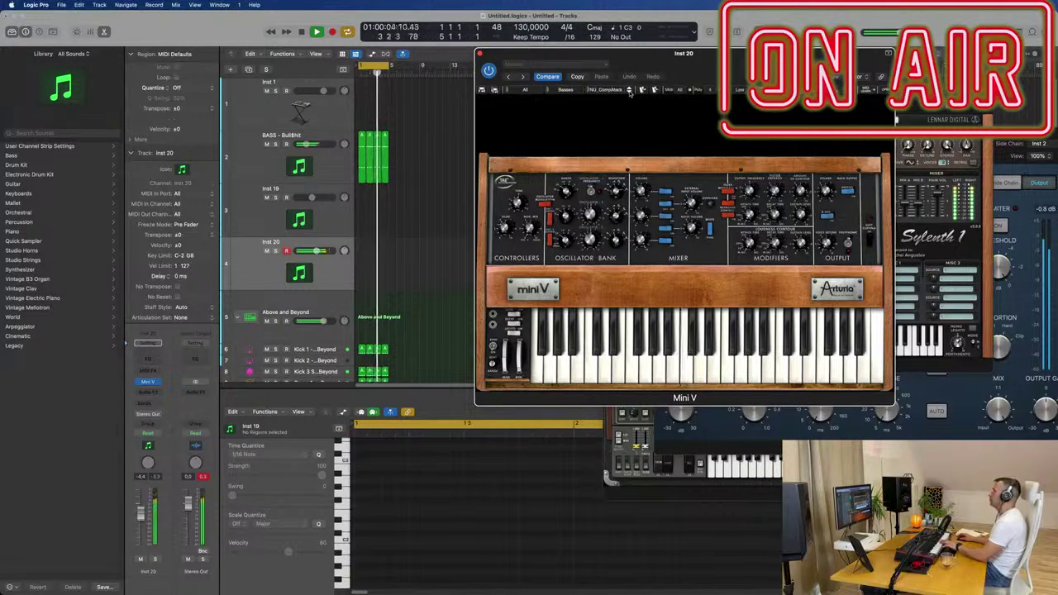
click(629, 92)
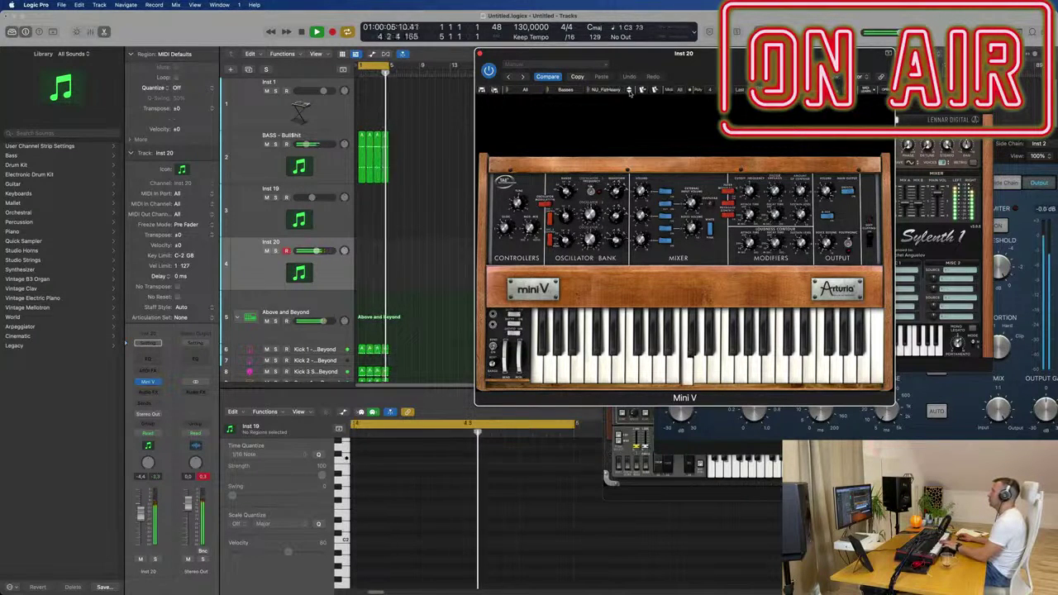
click(629, 92)
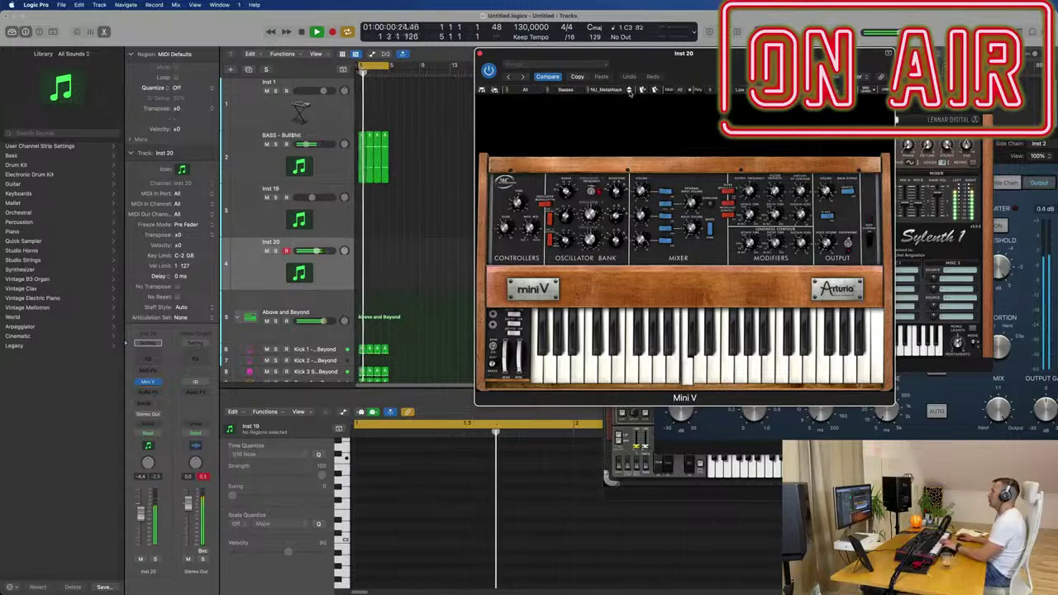
click(629, 92)
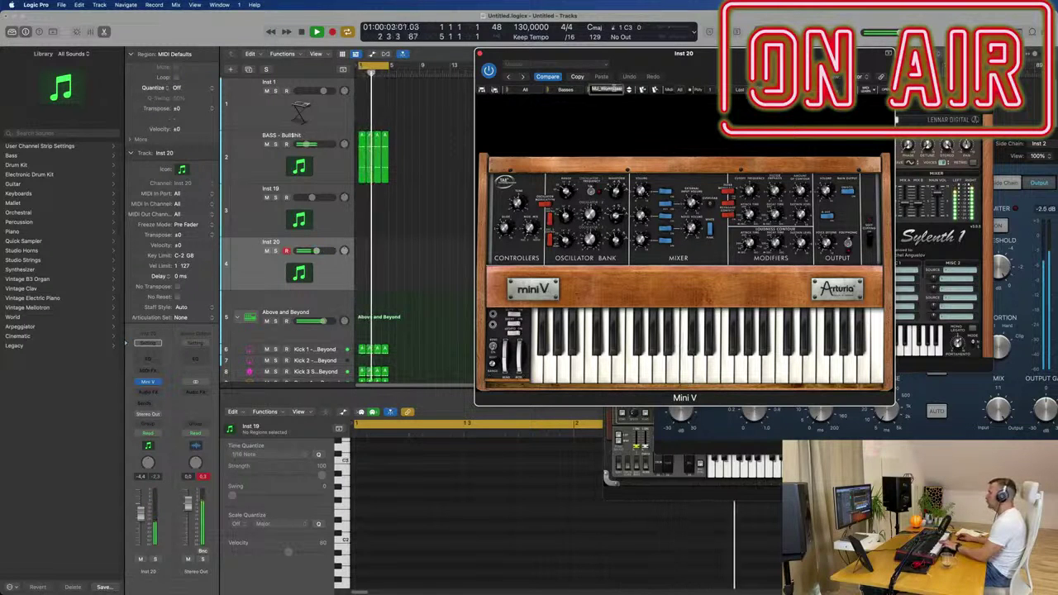
- Load the JMB_Reverse_Bass preset from the end of Mini V's bass preset list
click(590, 91)
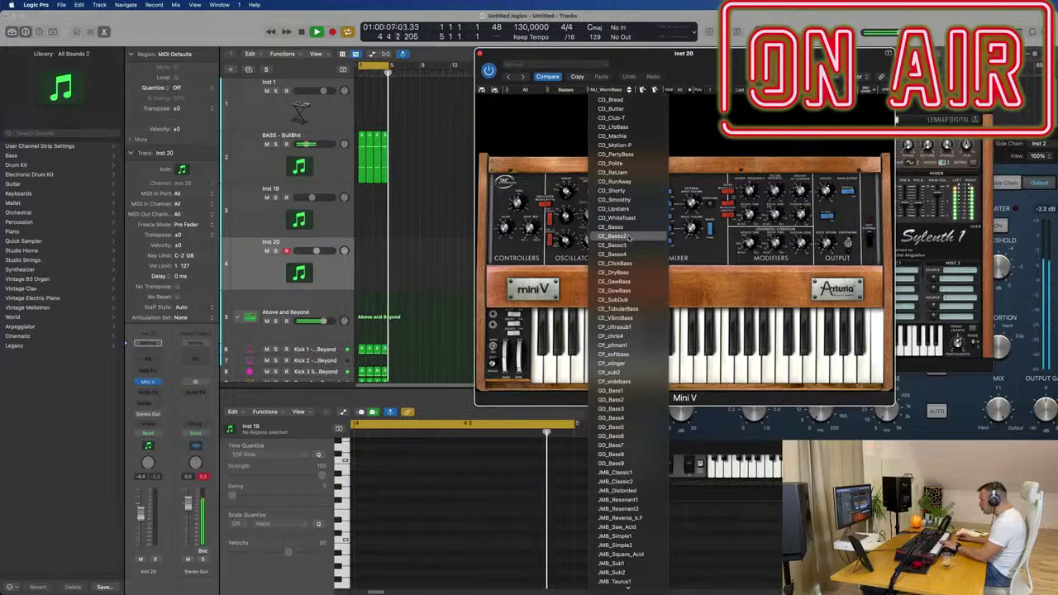
scroll(645, 329, down, 10)
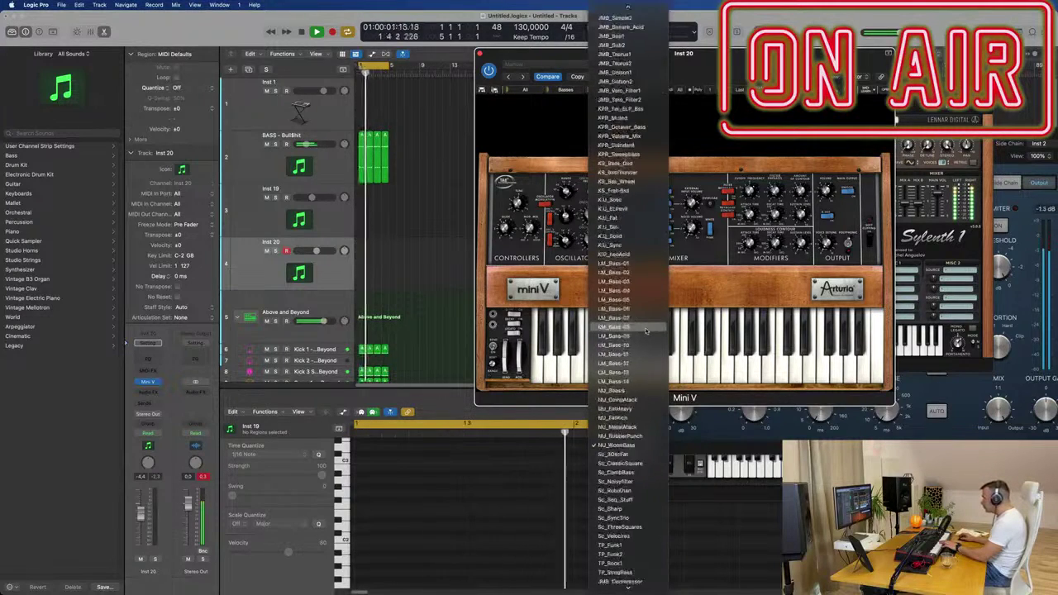
scroll(647, 331, down, 5)
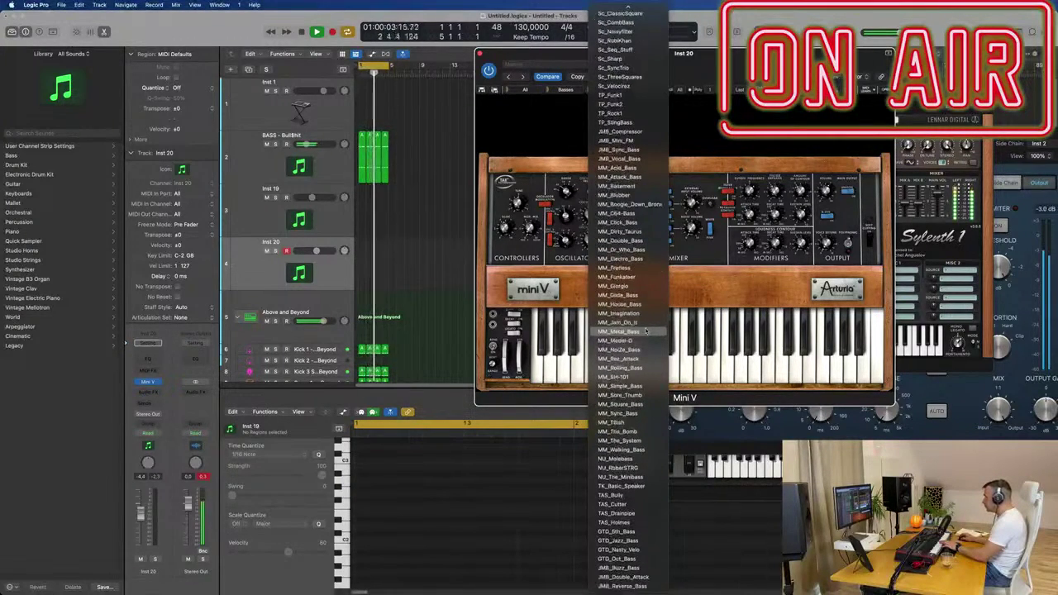
click(621, 586)
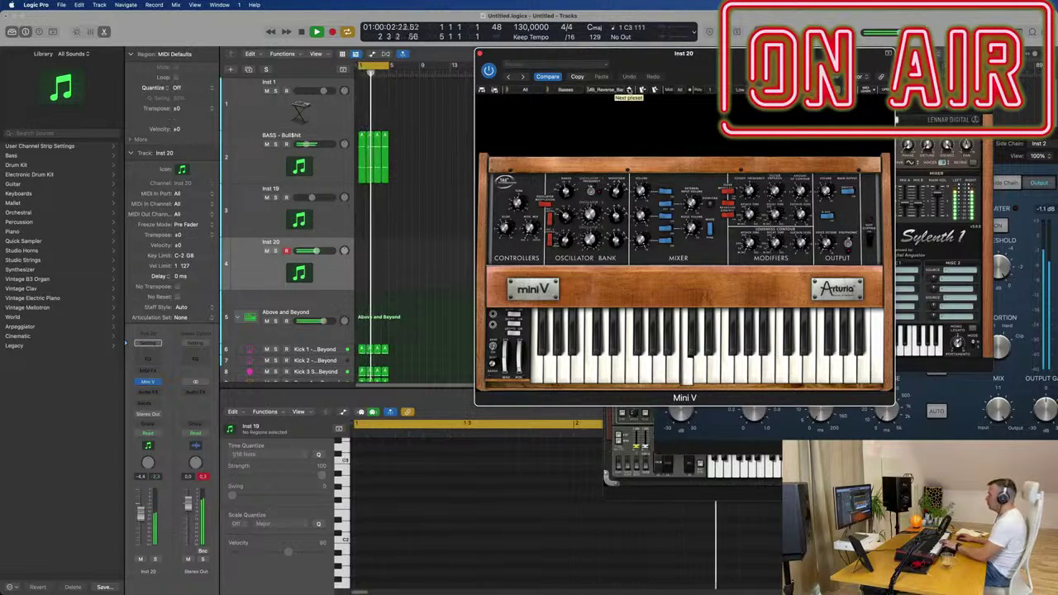
- Audition further Mini V presets such as JMB_Double_Attack, GTD_Jazz_Bass, TAS_Drainpipe and NU_The_Minibass, lowering the Inst 20 track's volume to about -14.2 dB
click(630, 89)
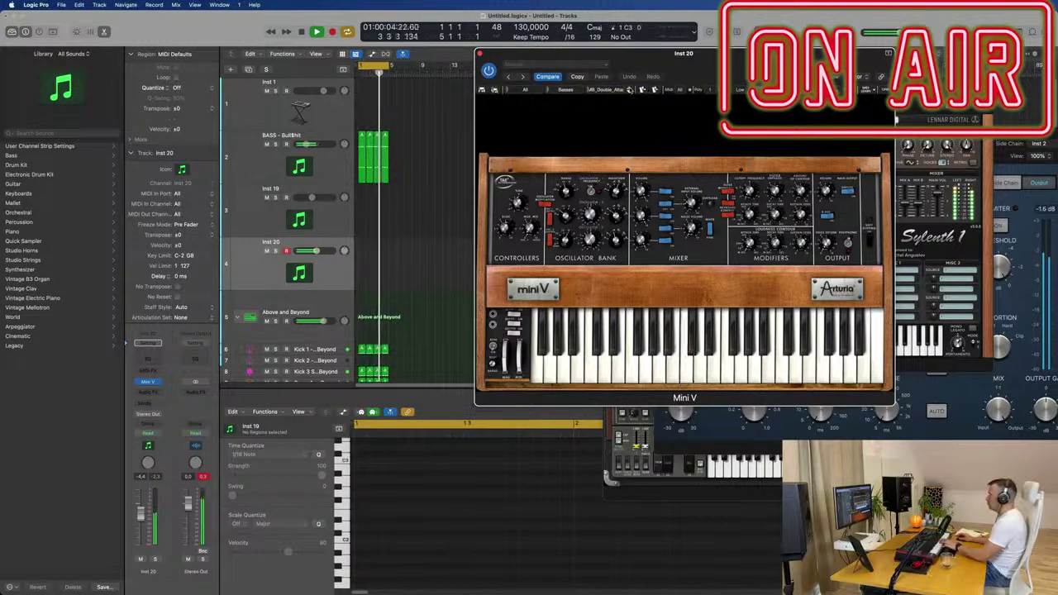
click(630, 89)
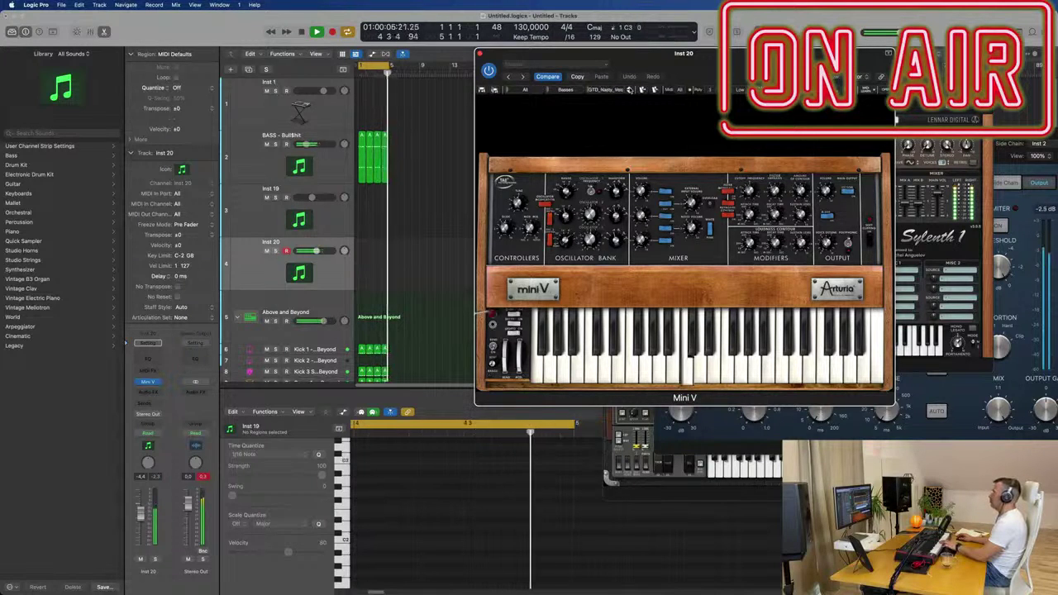
click(630, 89)
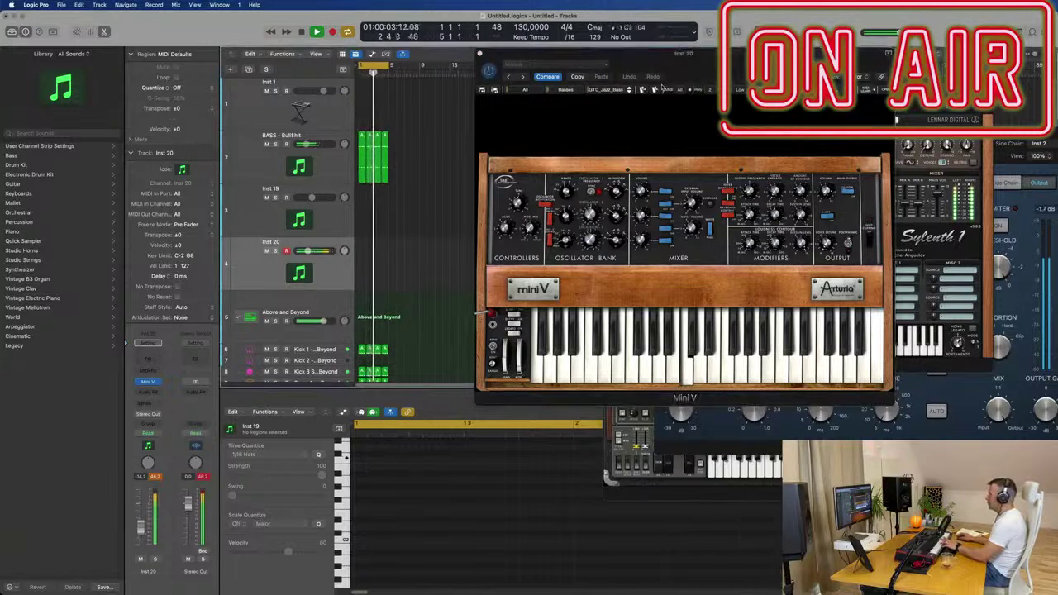
click(629, 90)
click(629, 90)
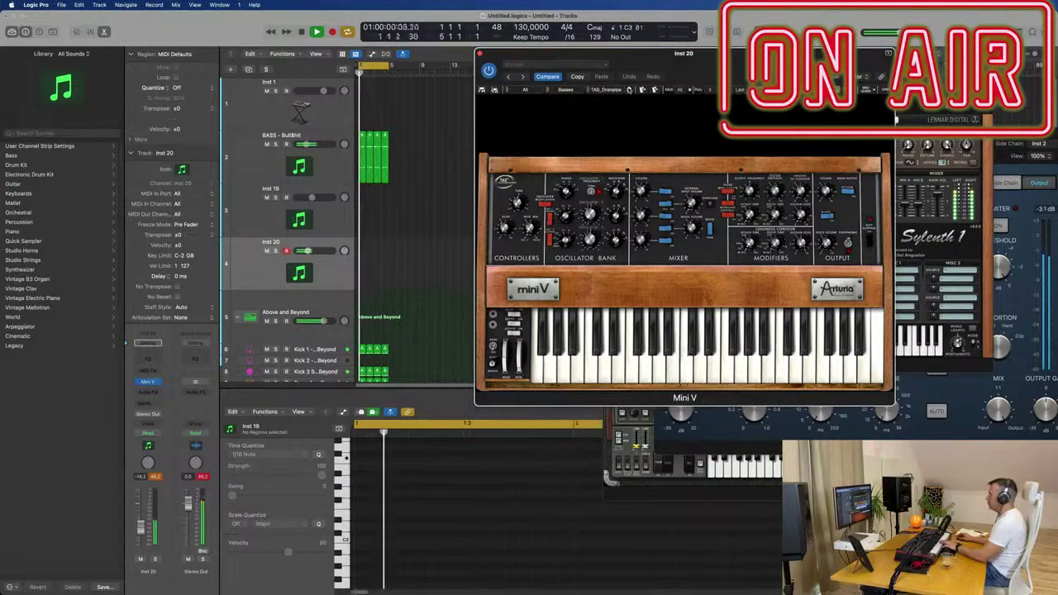
click(629, 90)
click(629, 90)
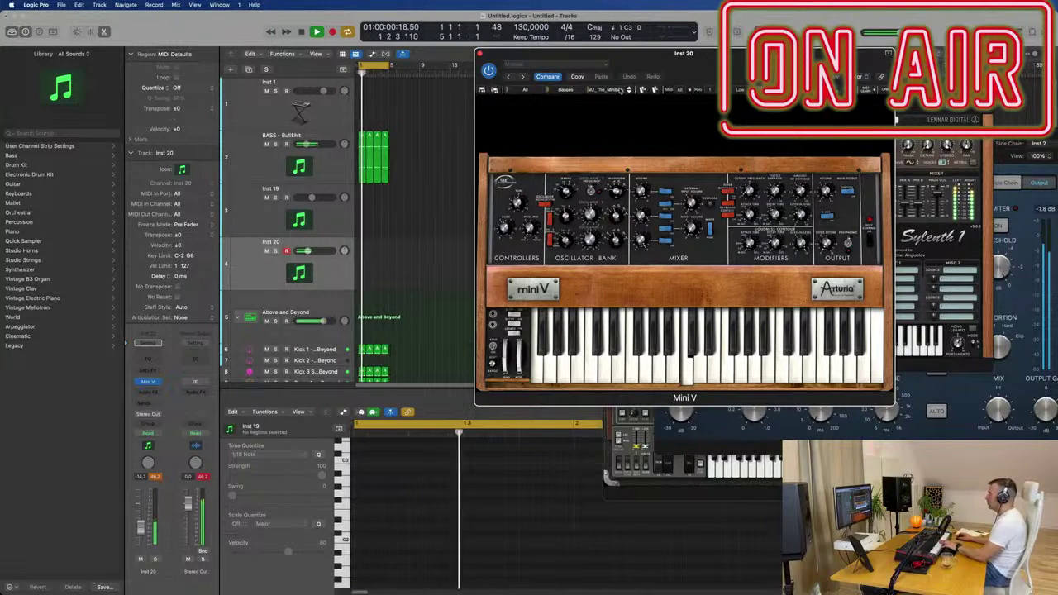
- Return to the start of the bass presets, advance to CD_RunAway and record a four-bar MIDI region on the Inst 20 track
click(600, 91)
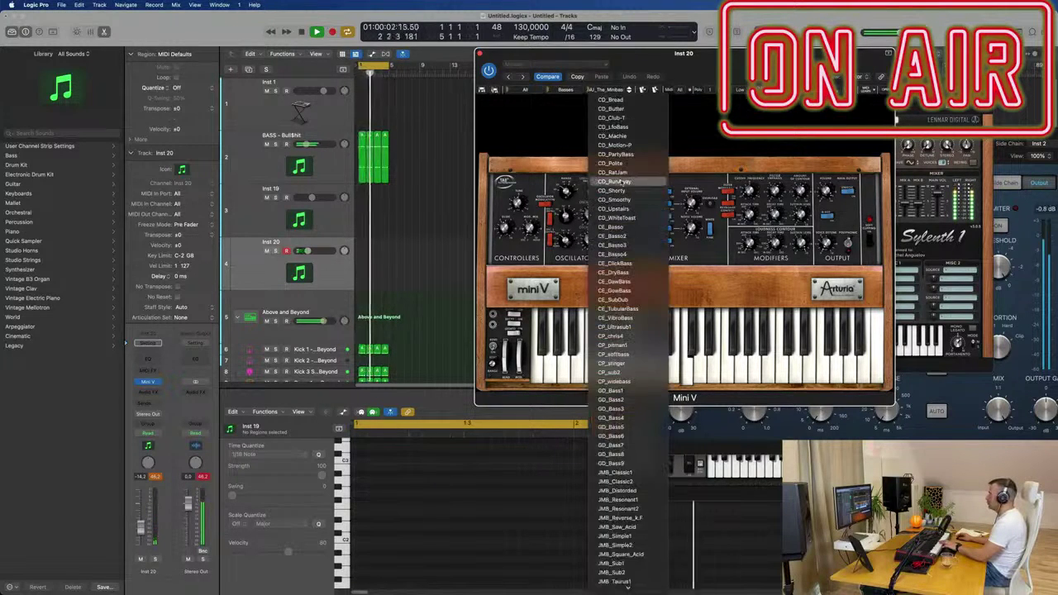
click(621, 109)
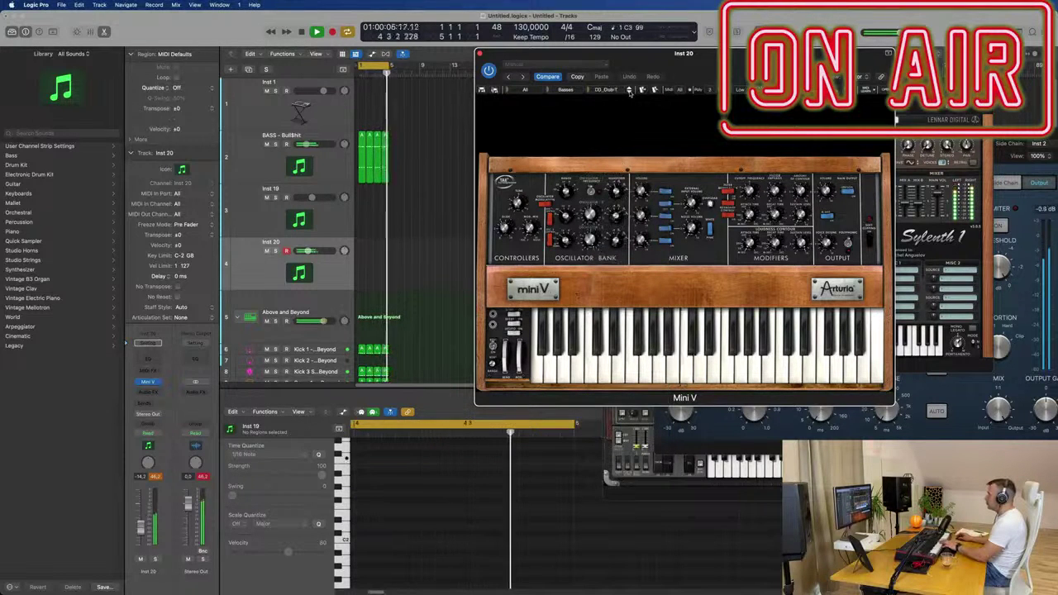
click(629, 90)
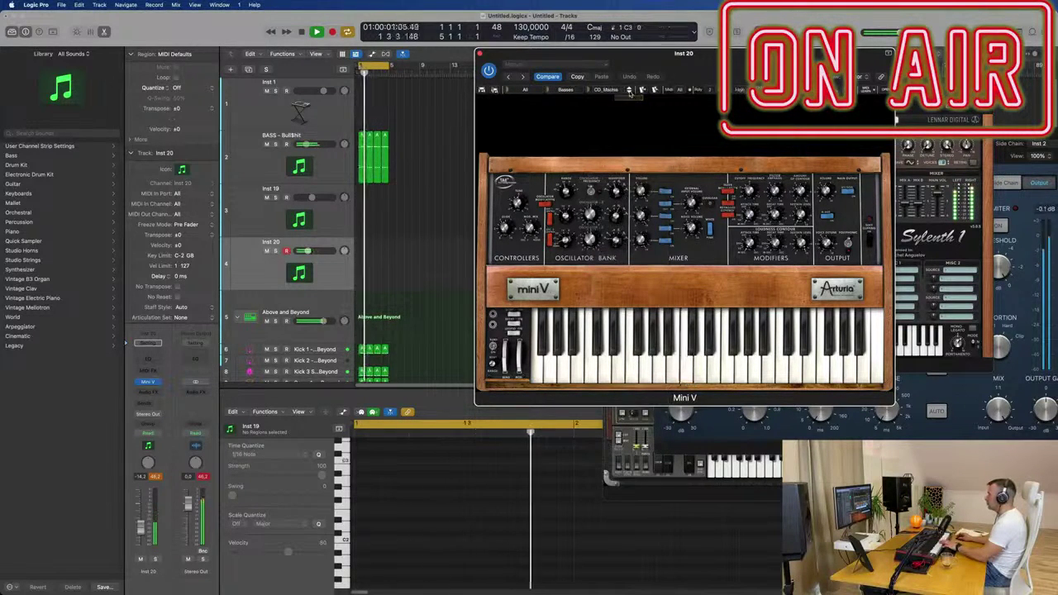
click(629, 90)
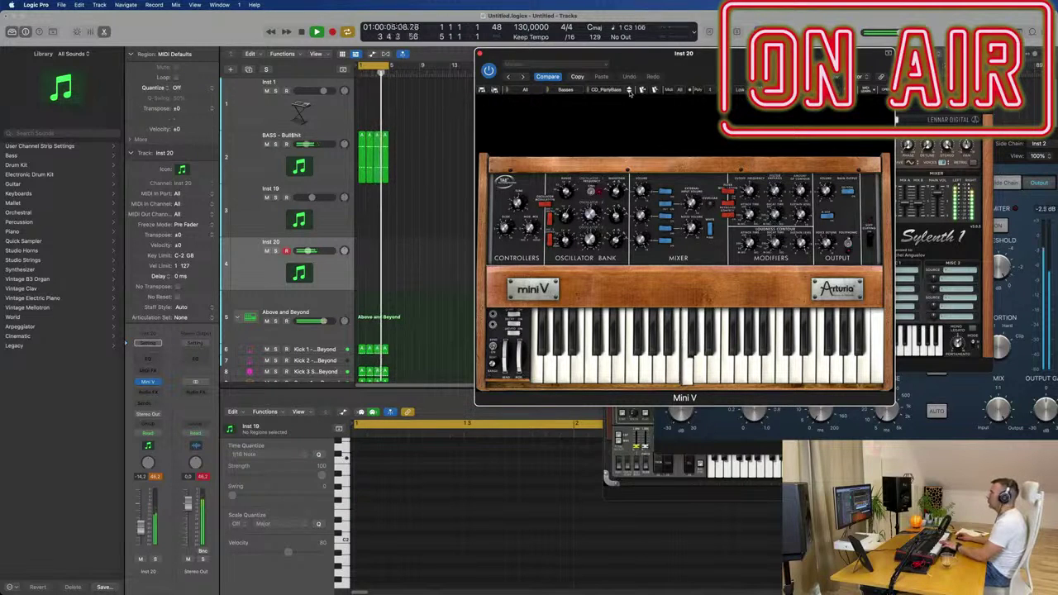
click(629, 90)
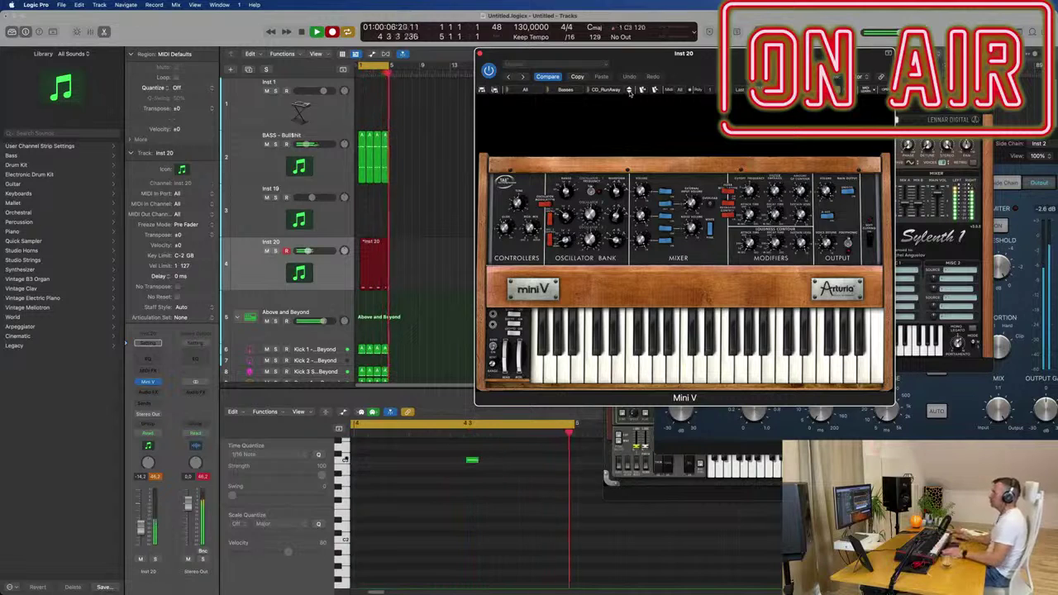
- Select all four recorded notes of the Inst 20 region in the piano roll and play the loop back
scroll(465, 517, down, 5)
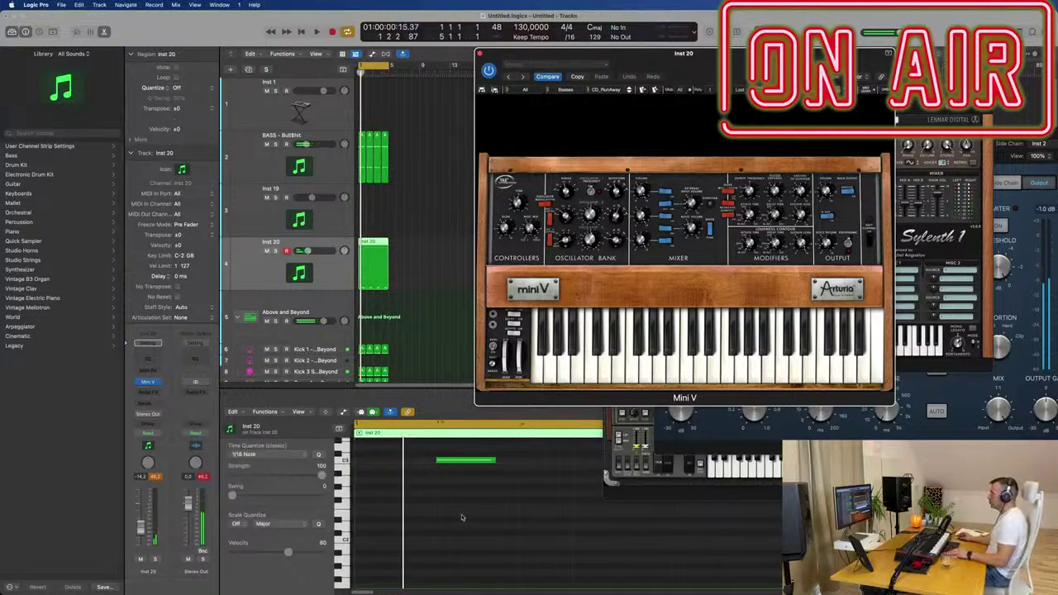
click(460, 519)
key(space)
scroll(463, 523, up, 3)
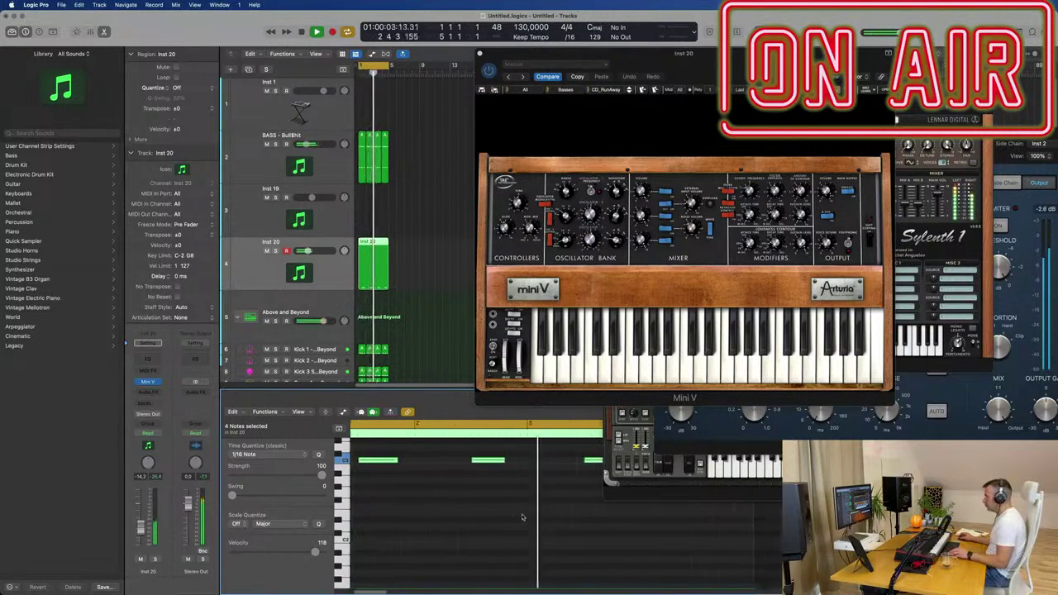
scroll(521, 518, down, 3)
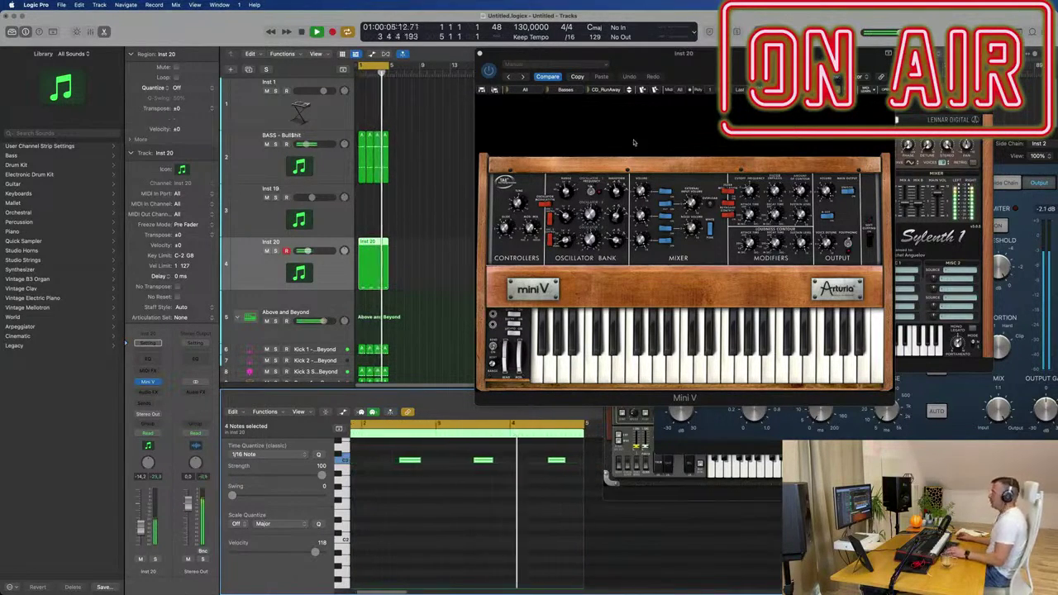
- Shift the Mini V window slightly and audition presets from CD_Shorty through CD_WhiteToast and CE_Basso to CE_Basso2 over the recorded notes
drag(735, 62, 723, 60)
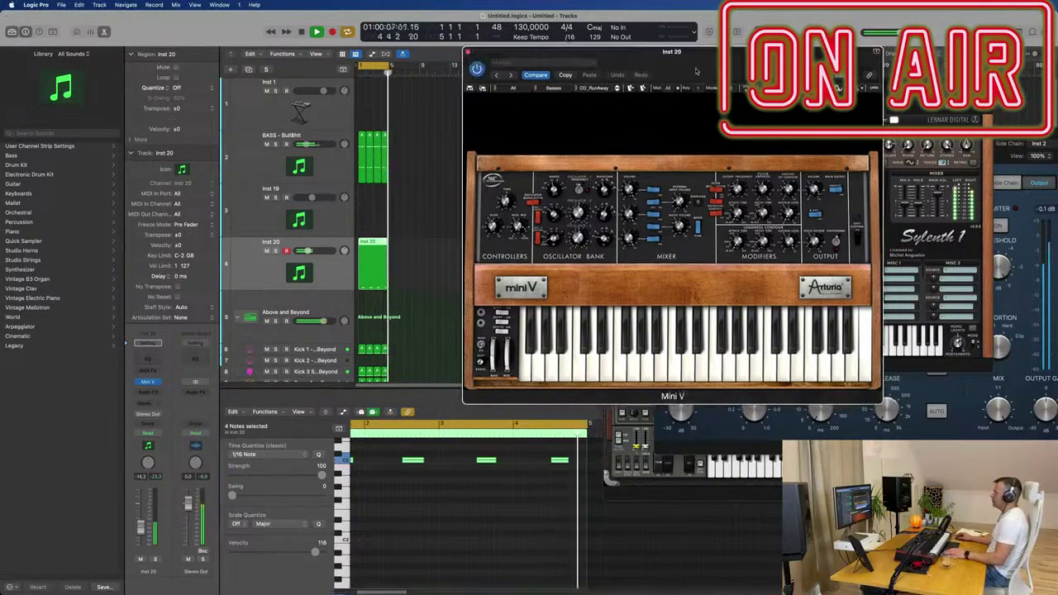
click(617, 91)
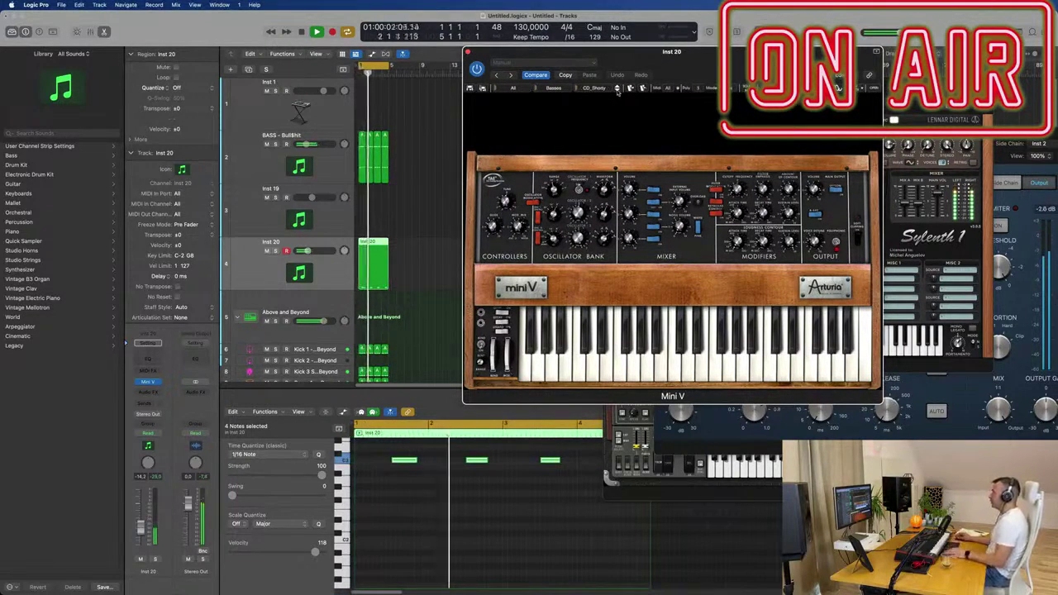
click(617, 91)
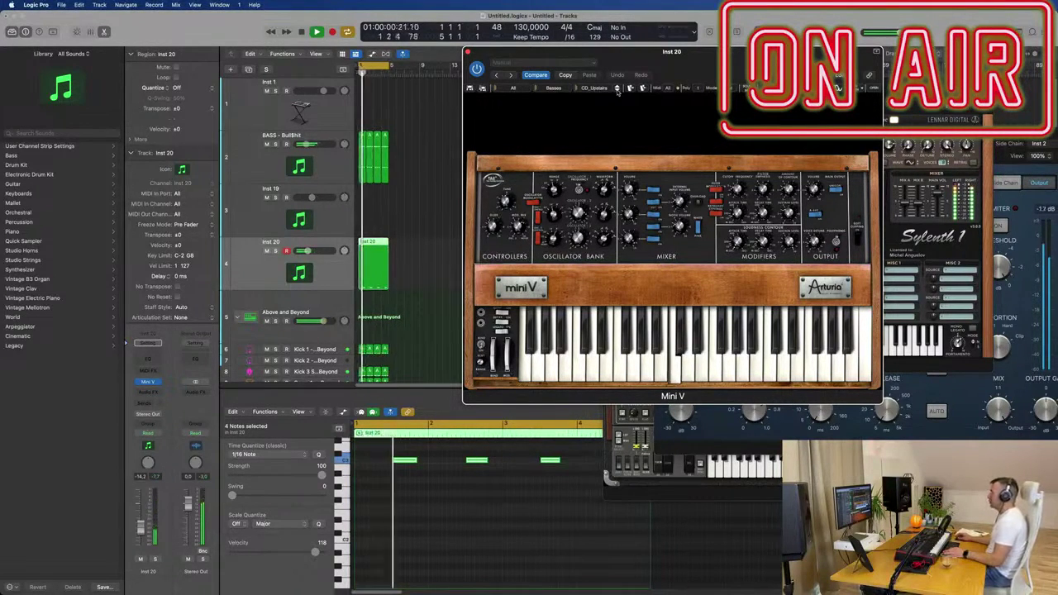
click(617, 91)
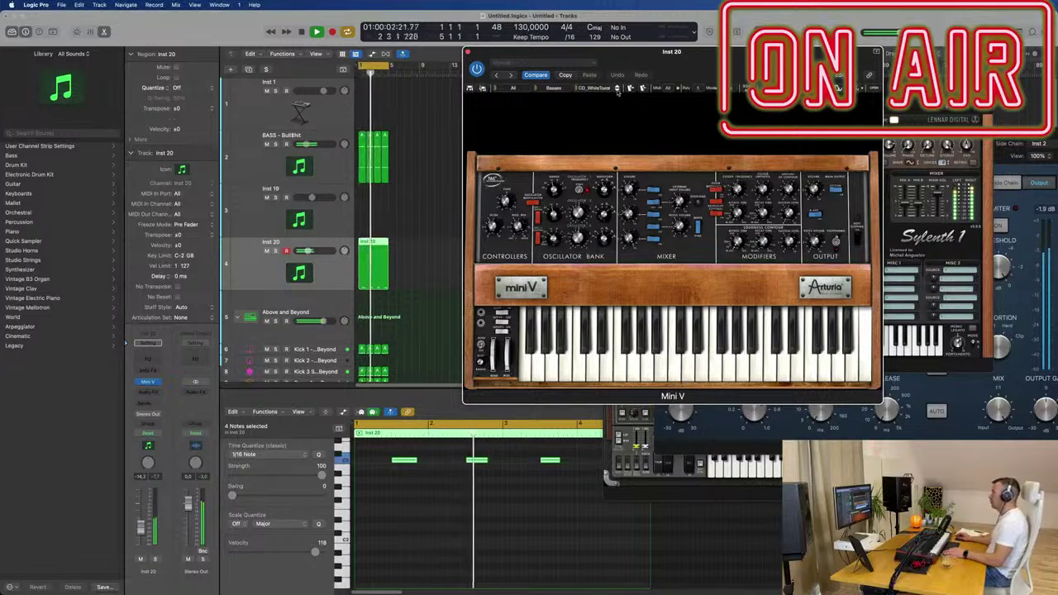
click(616, 90)
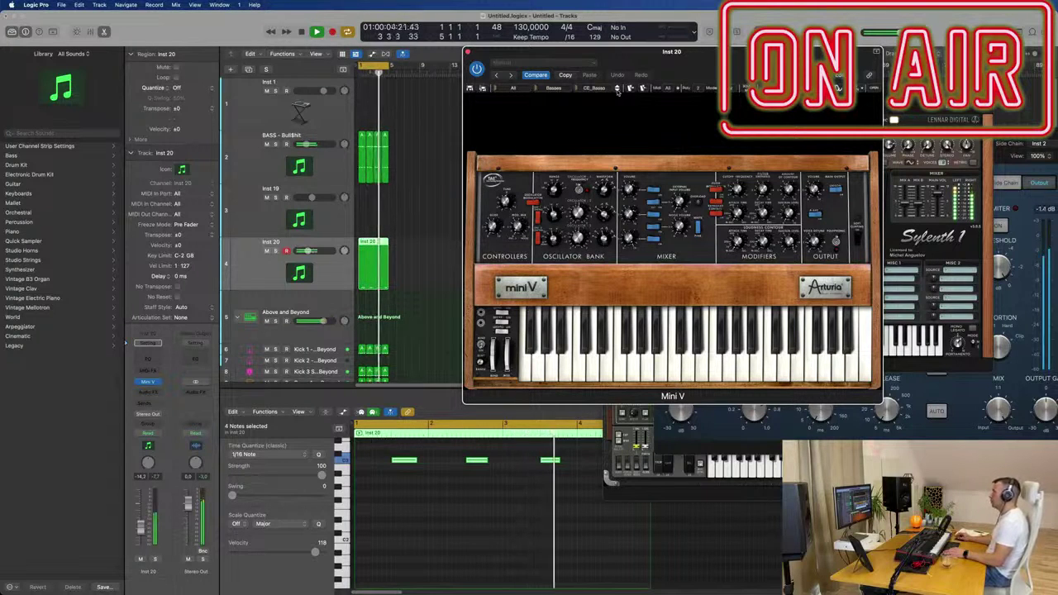
- Transpose the four selected Inst 20 notes down one octave in the piano roll
click(519, 506)
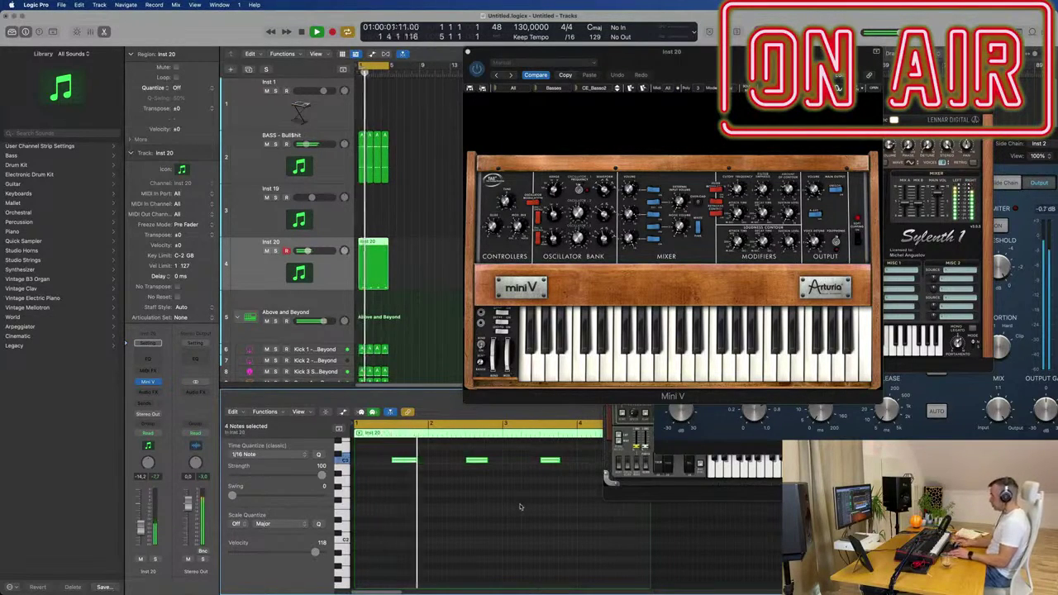
key(shift+alt+Down)
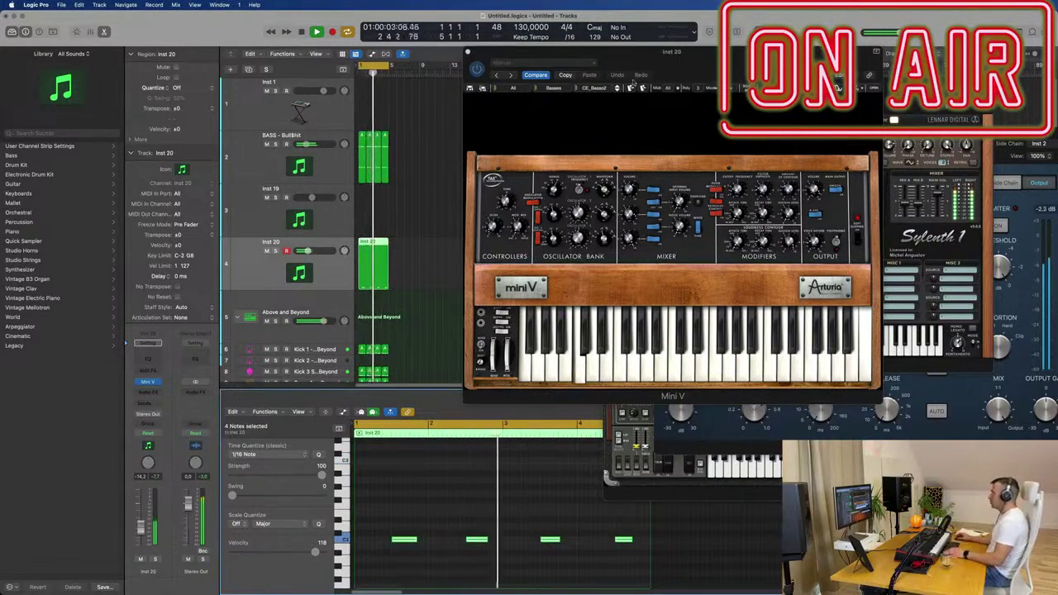
- Advance Mini V to the CE_ClickBass preset and set the Inst 20 track's volume to about -6 dB
click(617, 90)
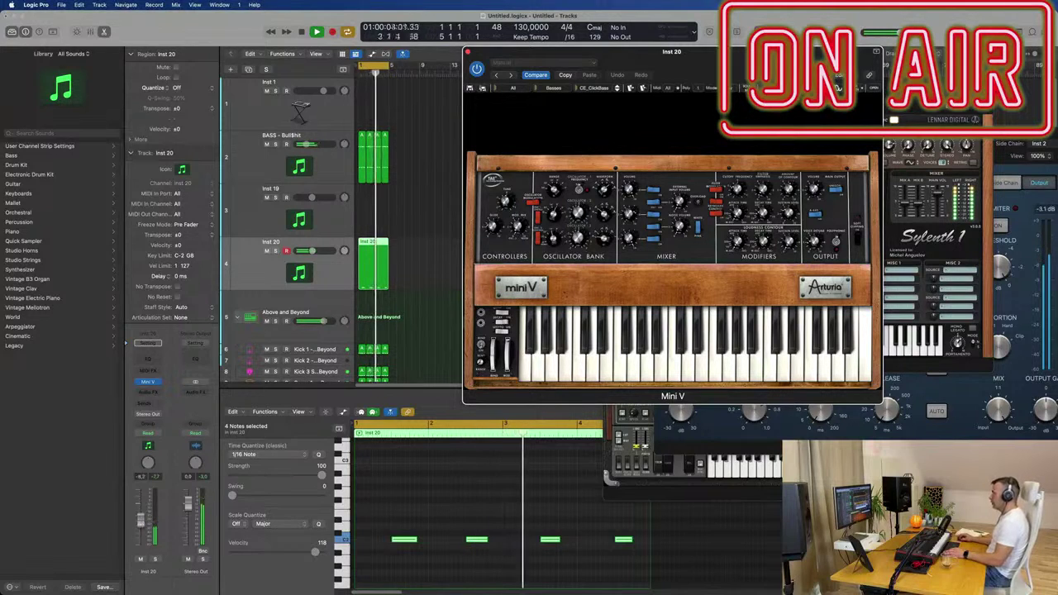
click(142, 522)
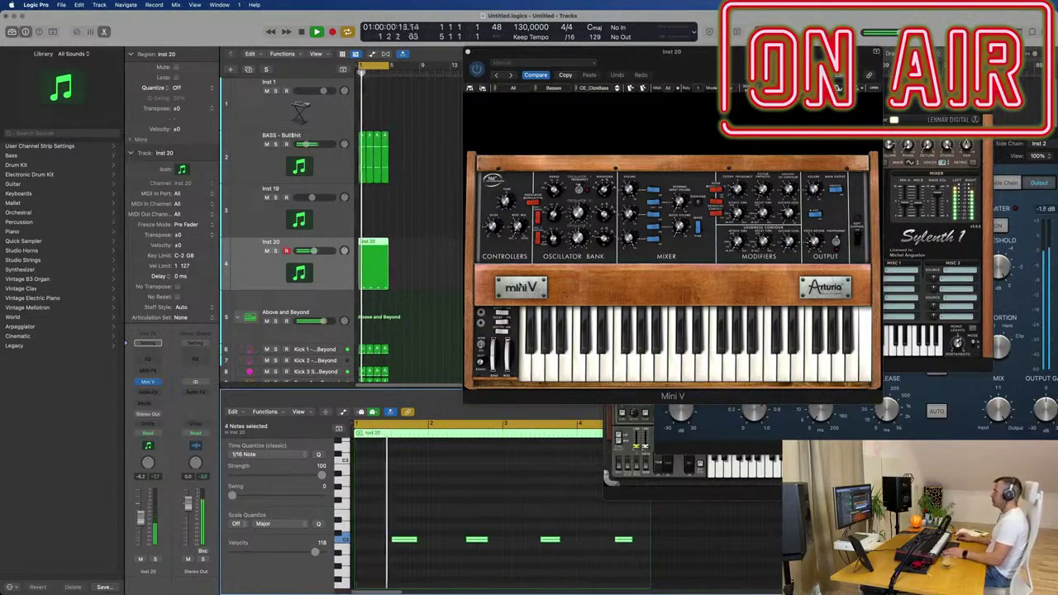
- Copy the CE_ClickBass settings in Mini V, switch to the CE_GowBass preset and move the plug-in window closer to the track headers
click(565, 74)
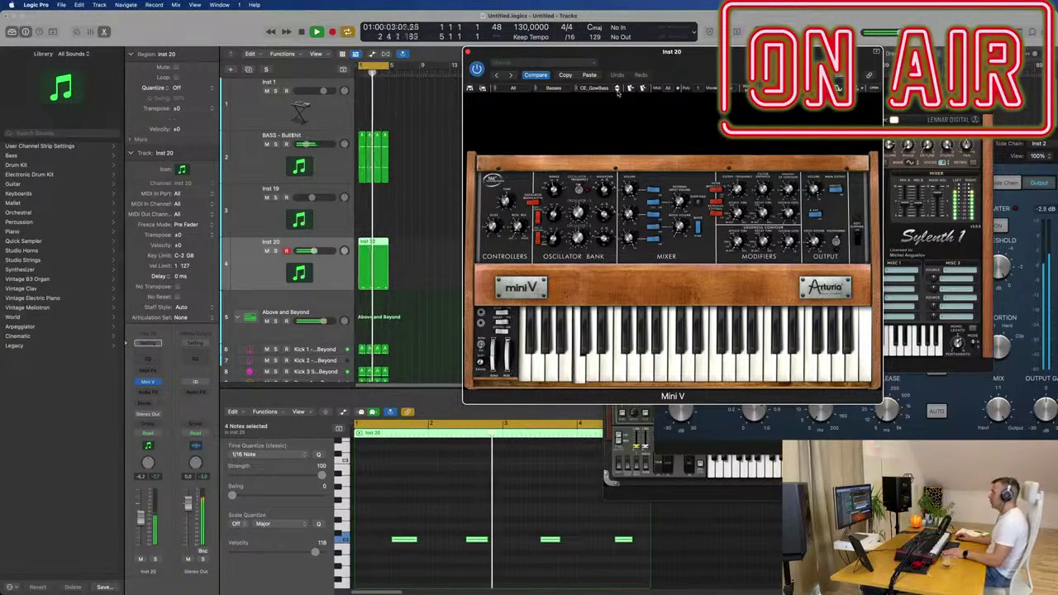
drag(635, 44, 574, 52)
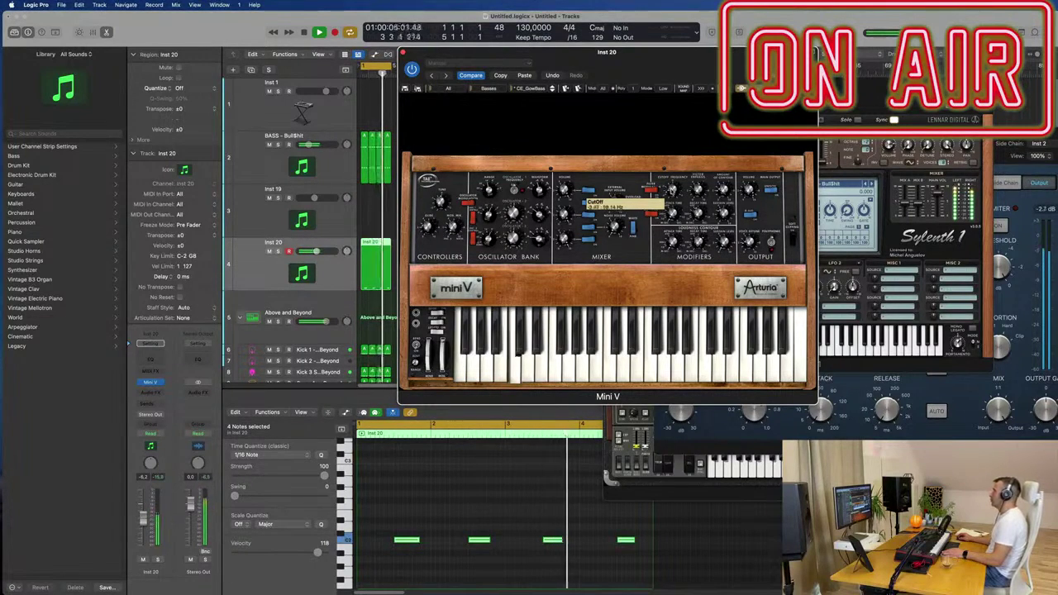
- Close the Mini V window and fine-tune the Inst 20 track's volume to about -6.8 dB
drag(666, 53, 555, 62)
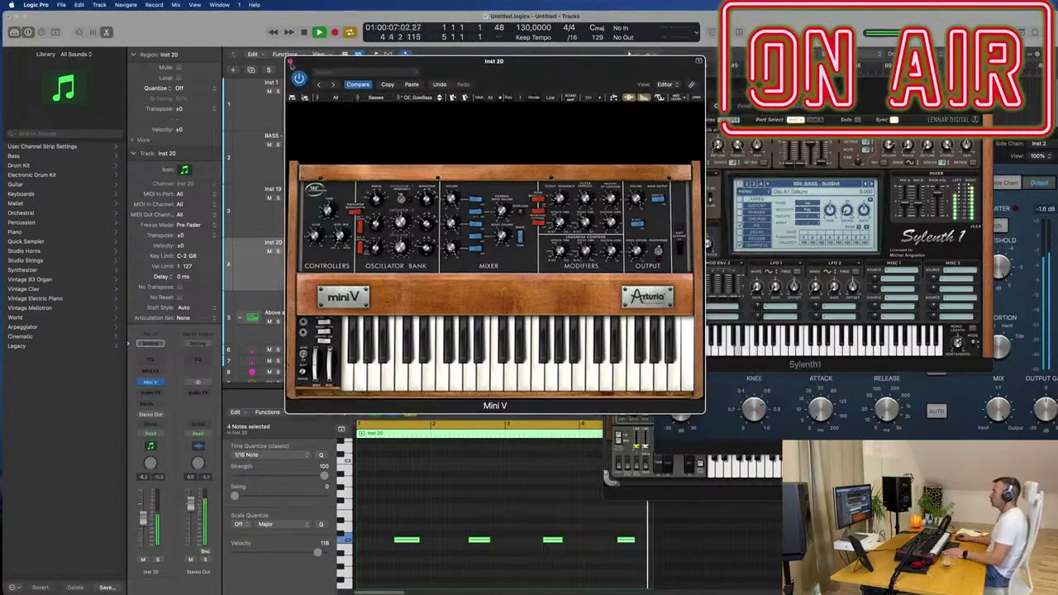
click(290, 61)
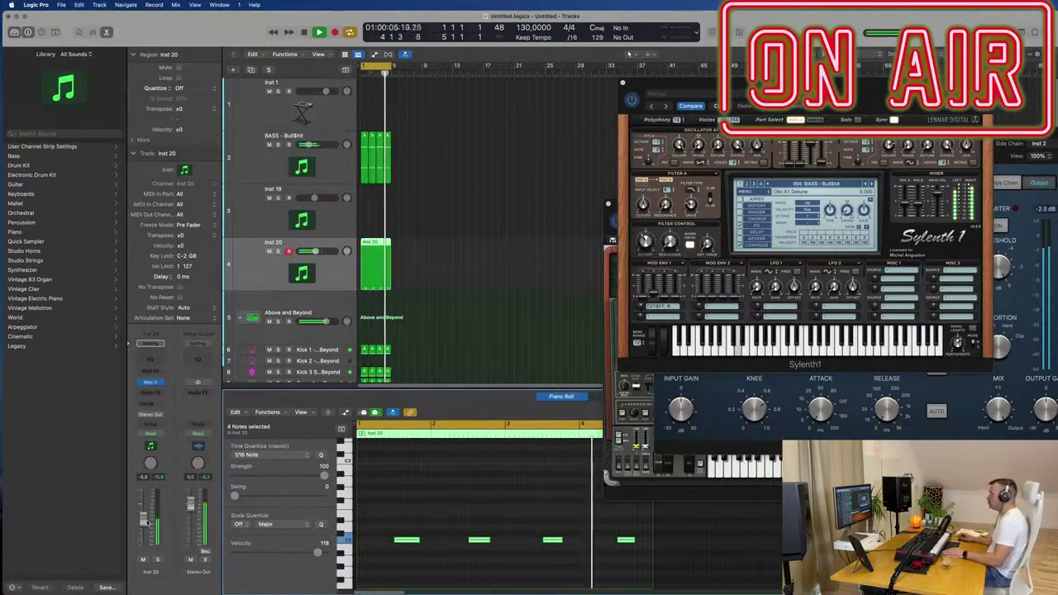
scroll(294, 161, up, 1)
scroll(294, 161, down, 1)
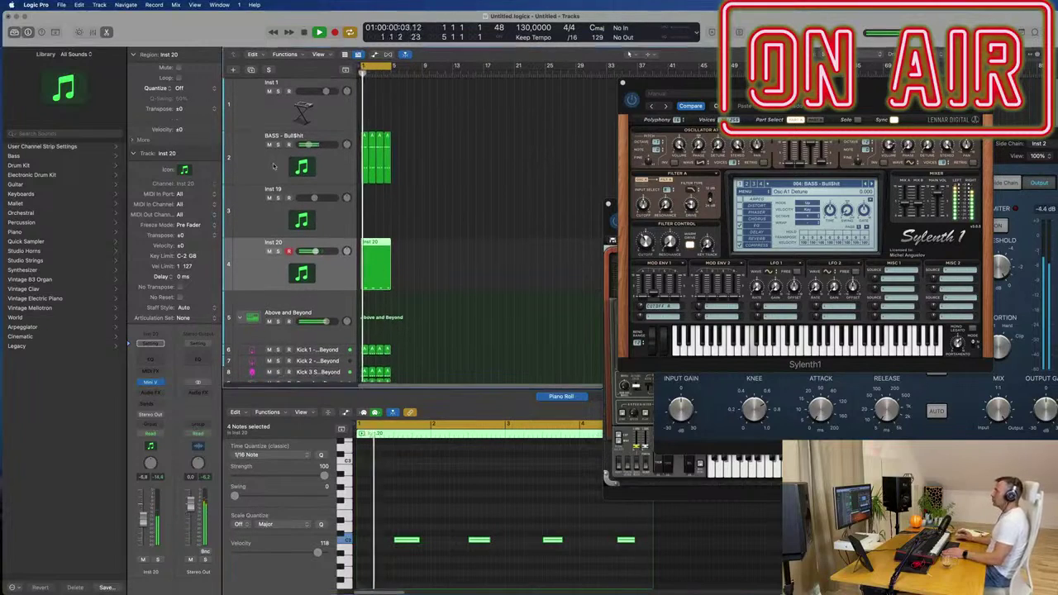
- Repeat all regions three times after the first four bars and extend the cycle range to bar 17
click(295, 162)
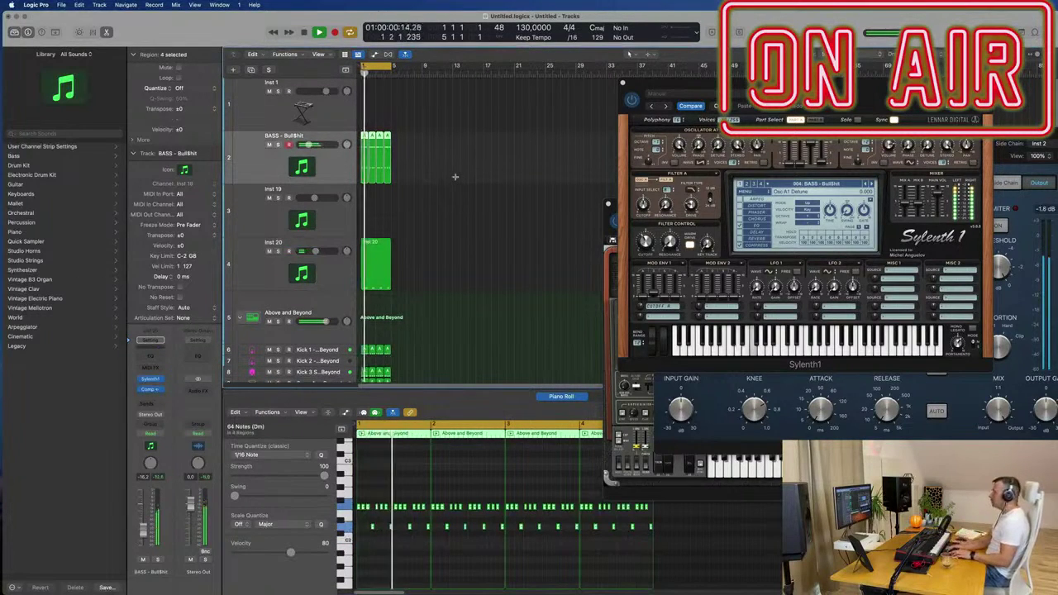
key(super+a)
key(super+r)
key(super+r)
key(super+r)
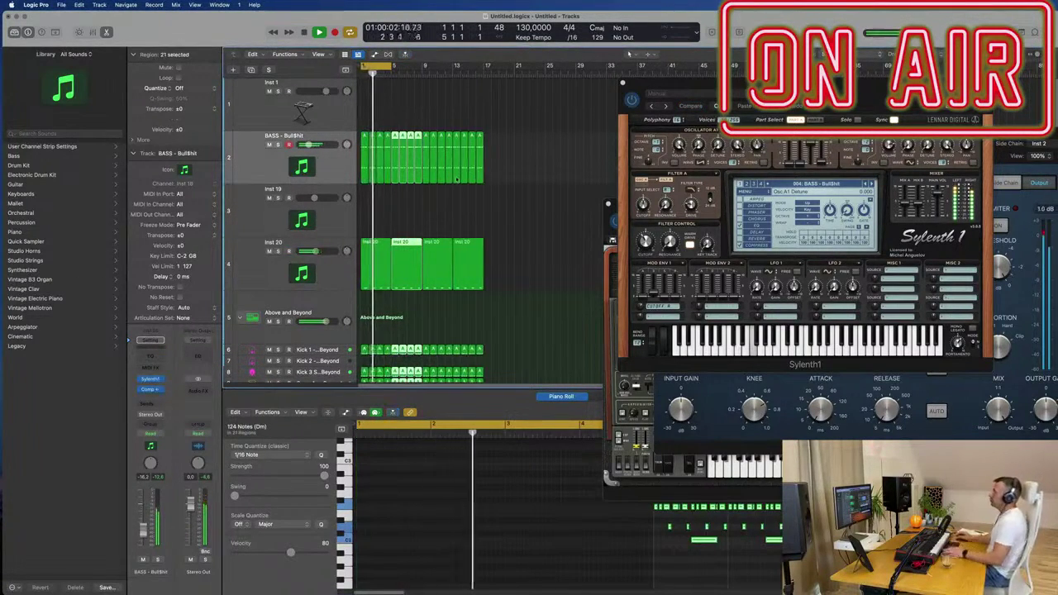
drag(391, 66, 484, 76)
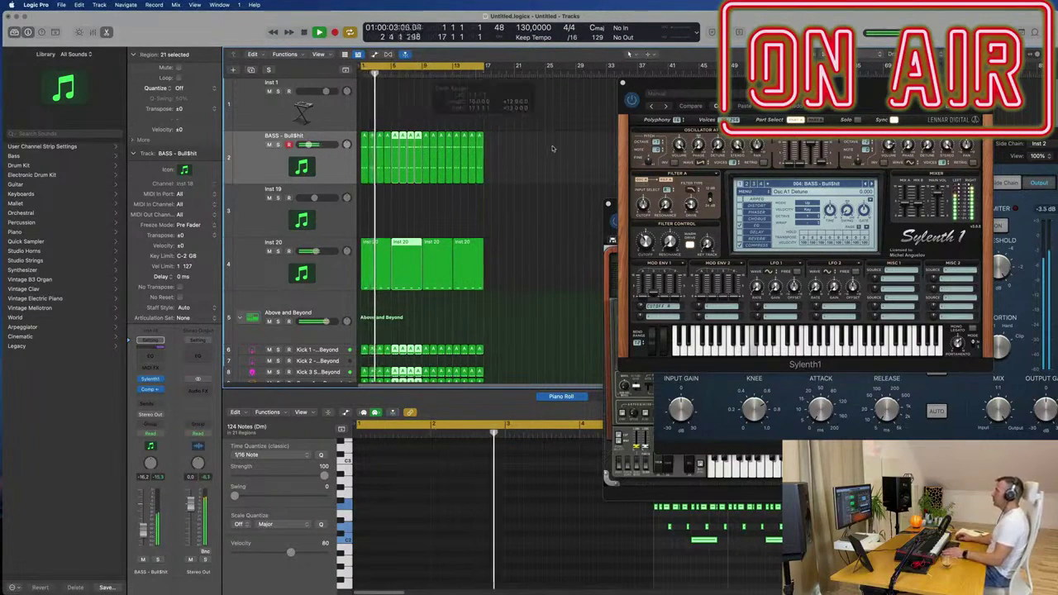
- Set the BASS track's automation mode to Touch and move Sylenth1's filter control cutoff during playback to write automation, closing the plug-in window
click(228, 239)
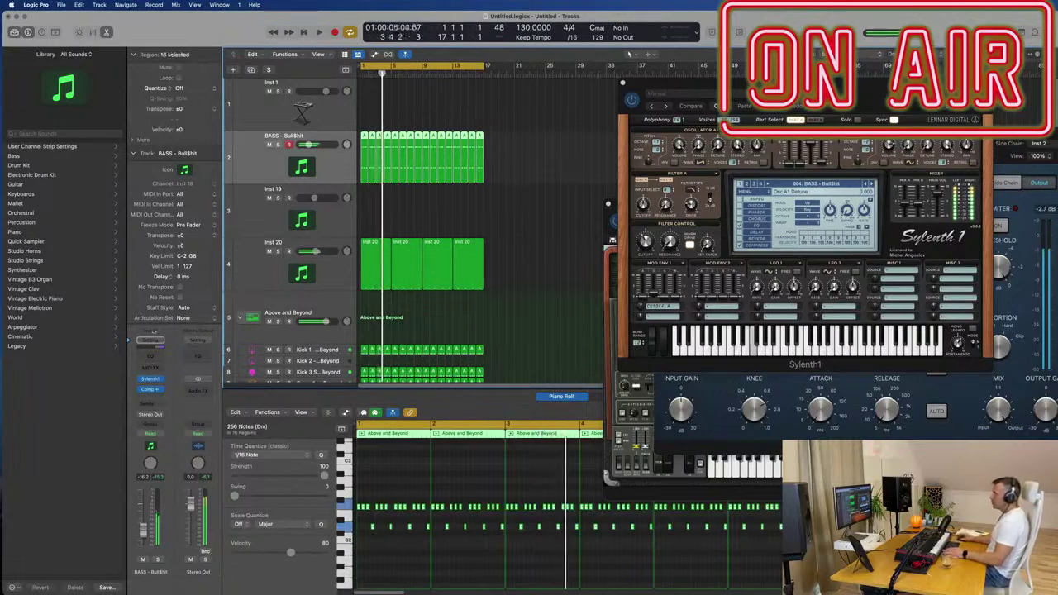
click(150, 379)
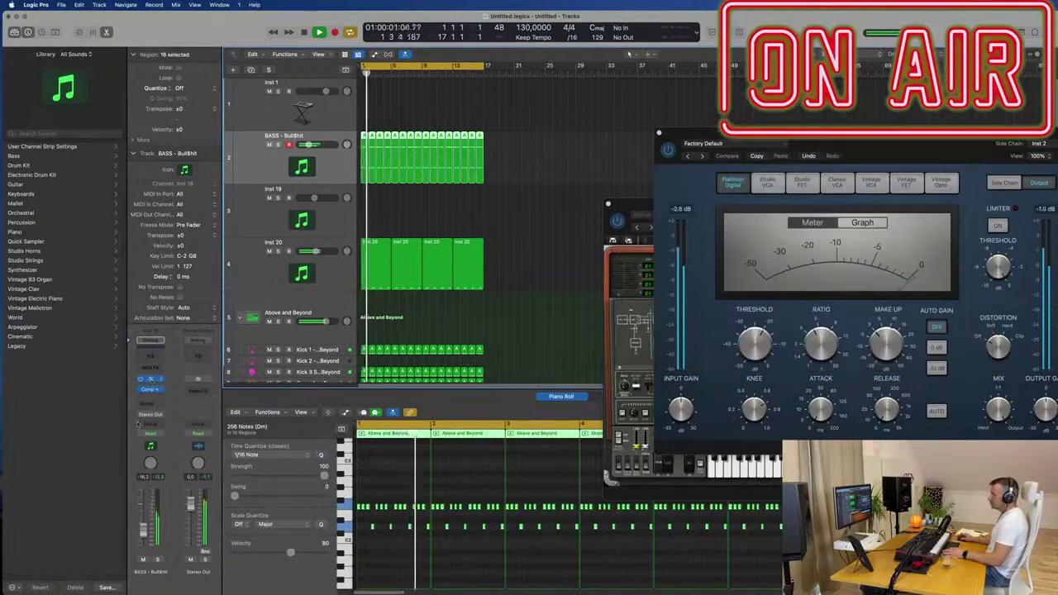
click(150, 380)
click(159, 434)
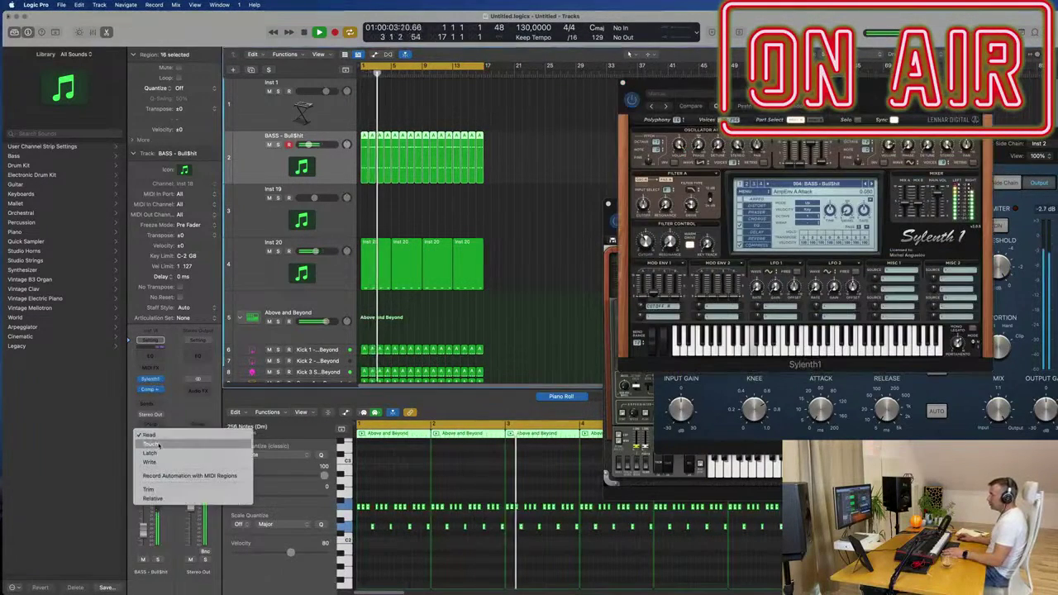
click(161, 453)
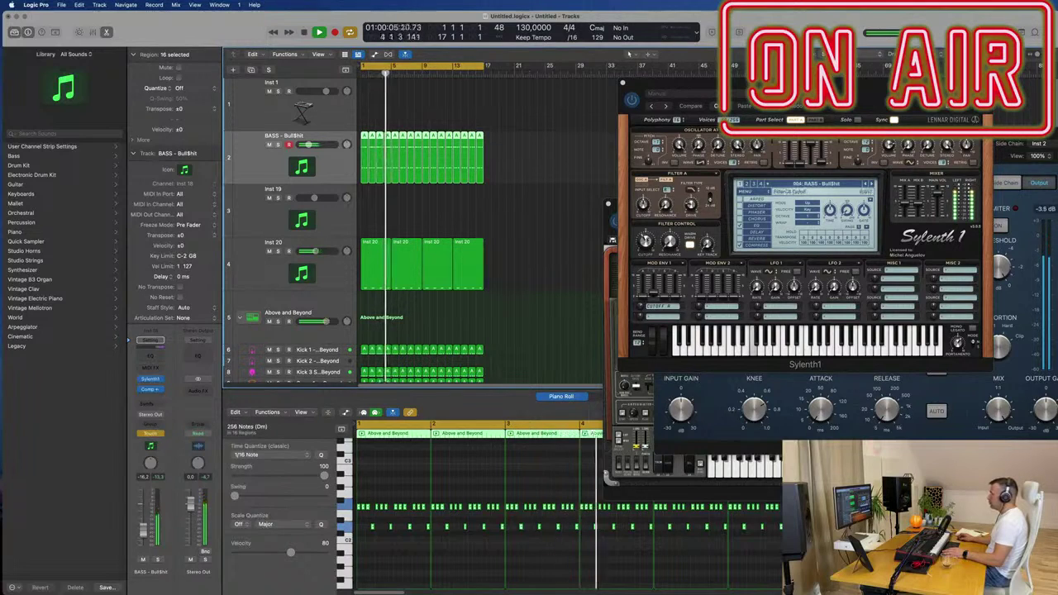
click(646, 241)
drag(646, 240, 645, 243)
click(623, 82)
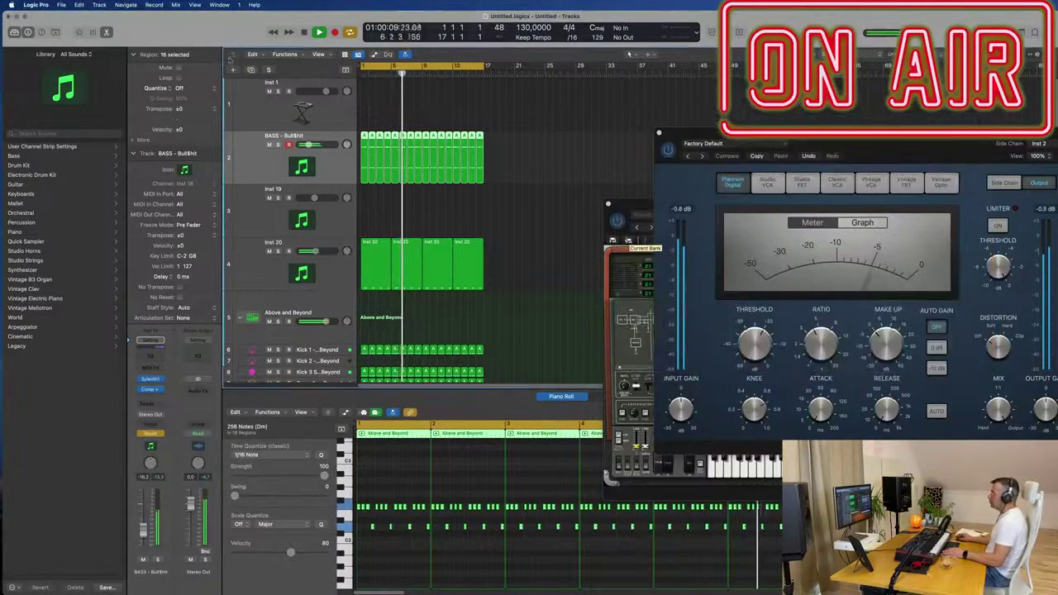
- Show the toolbar and track automation, and display the Sylenth1 FilterCtl Cutoff curve on the BASS track
key(ctrl+alt+super+t)
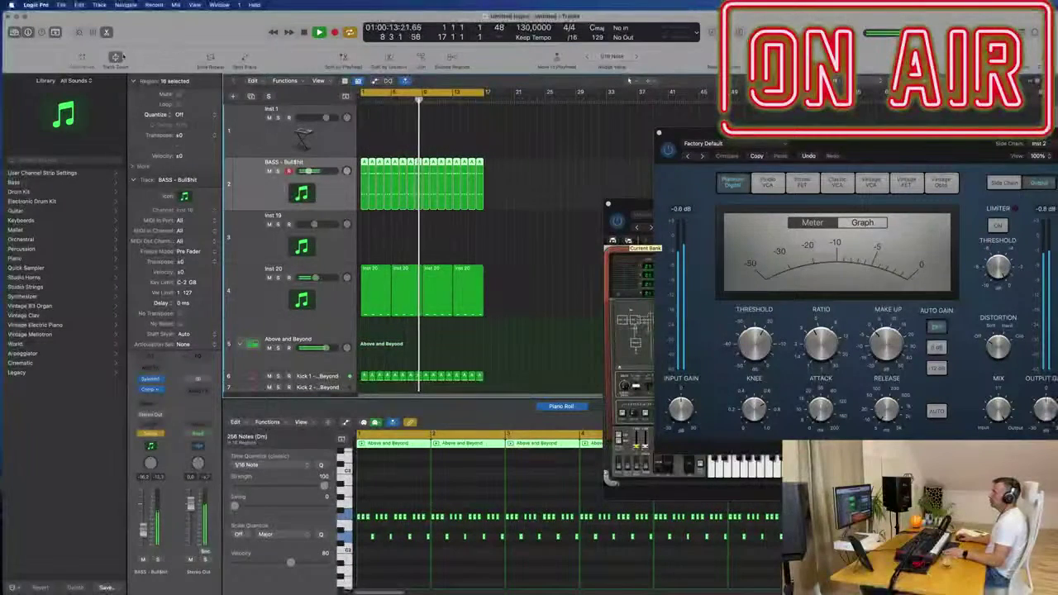
key(space)
key(space)
key(a)
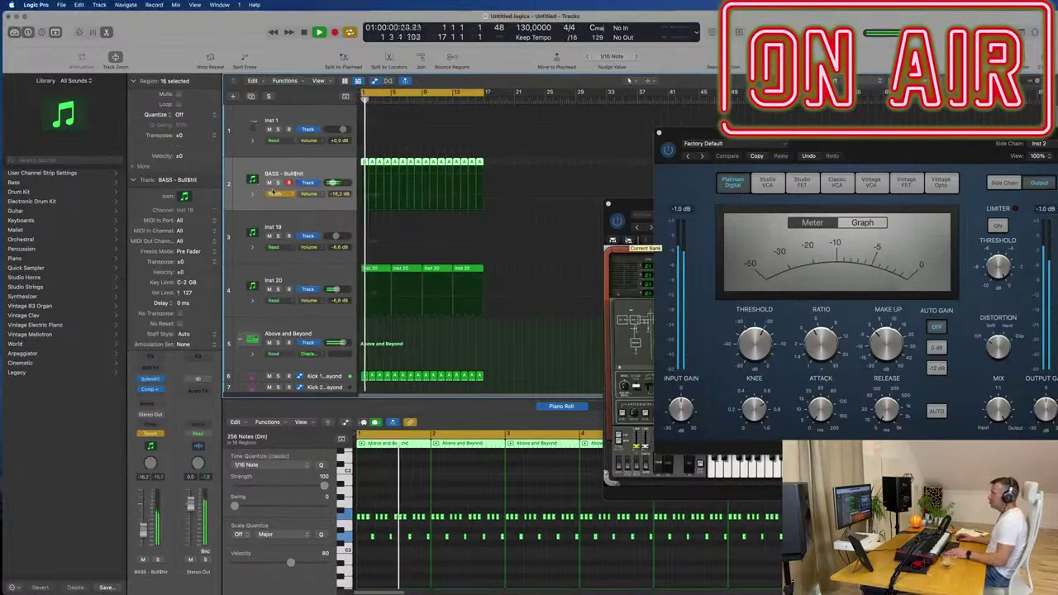
click(312, 194)
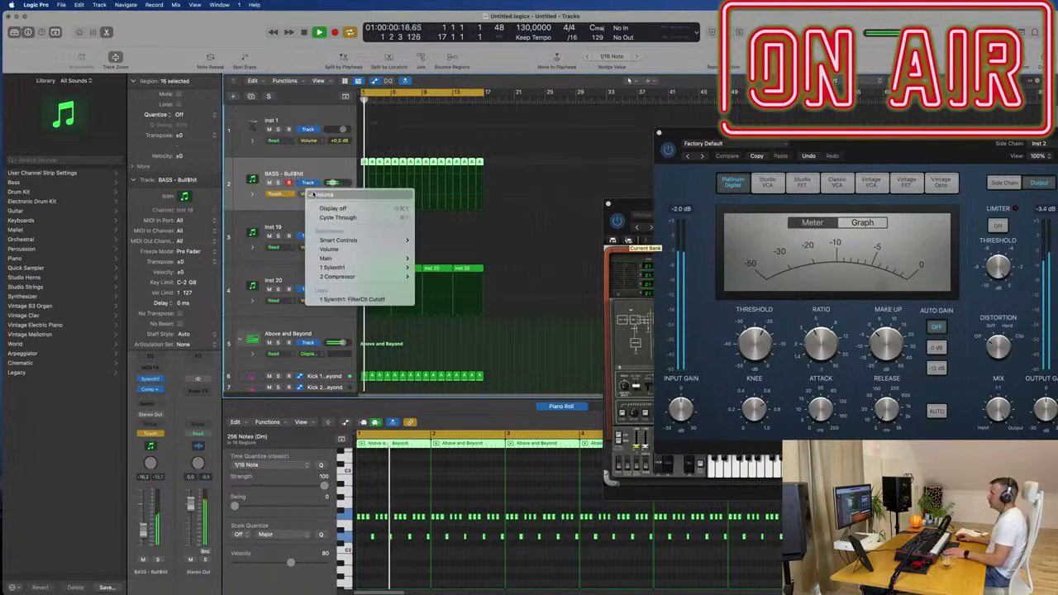
click(324, 299)
key(space)
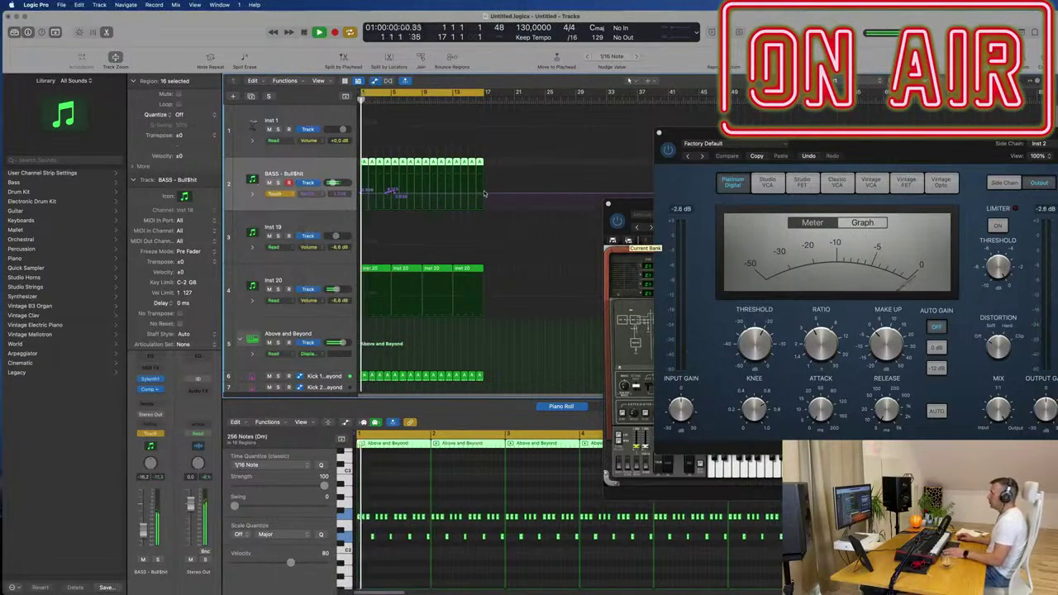
- Replace the recorded cutoff automation with a curve peaking at about 5.299 near bar 9, and set the BASS track's automation to Read
click(358, 192)
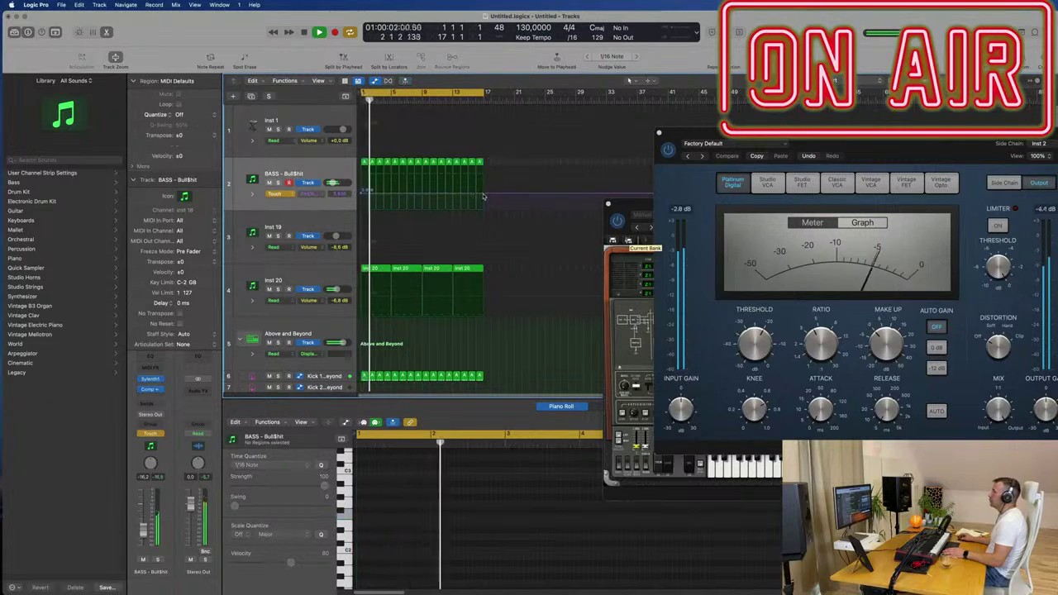
drag(422, 195, 421, 183)
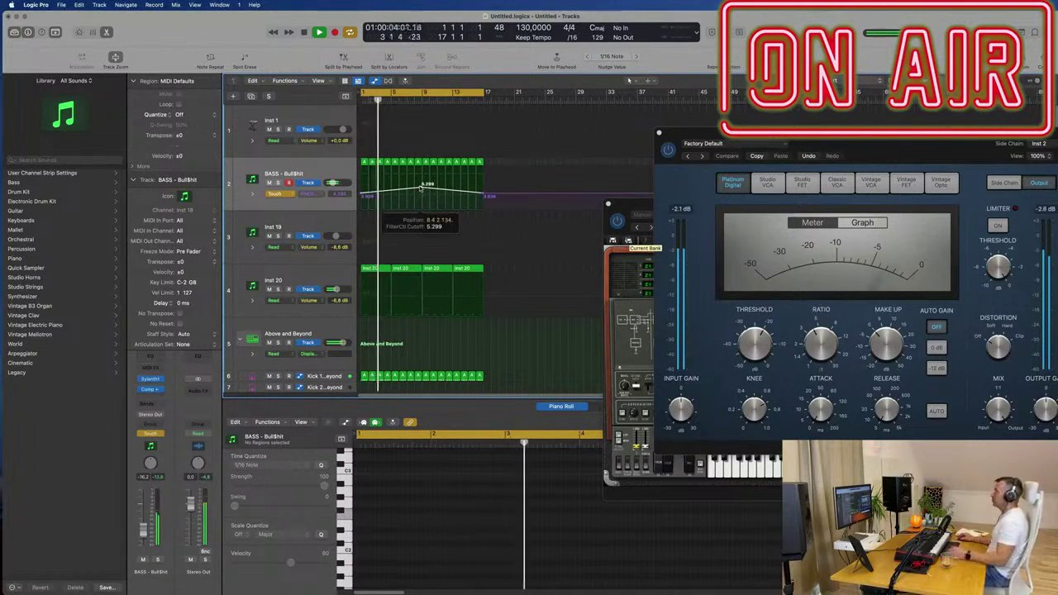
click(276, 194)
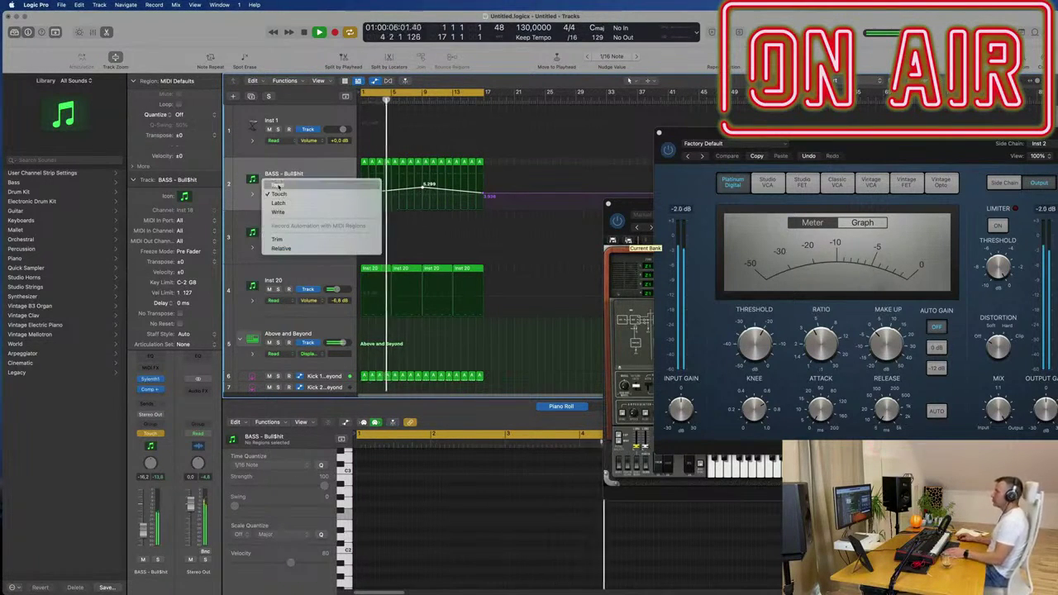
click(281, 183)
- Close the BASS track's Compressor window and move the CS-80V2 window up and away from the arrangement
drag(730, 137, 466, 139)
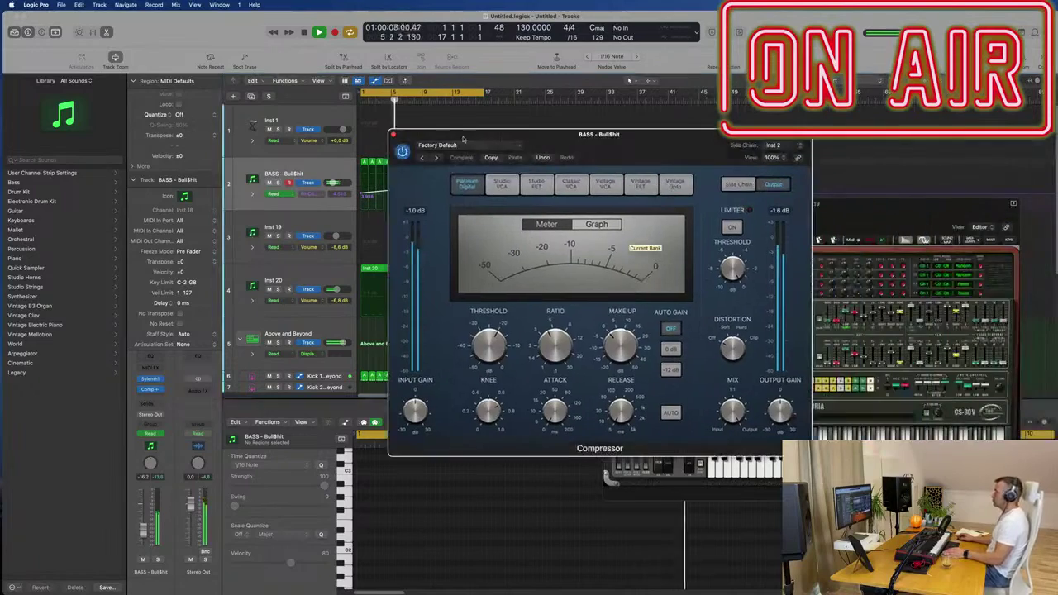
click(394, 135)
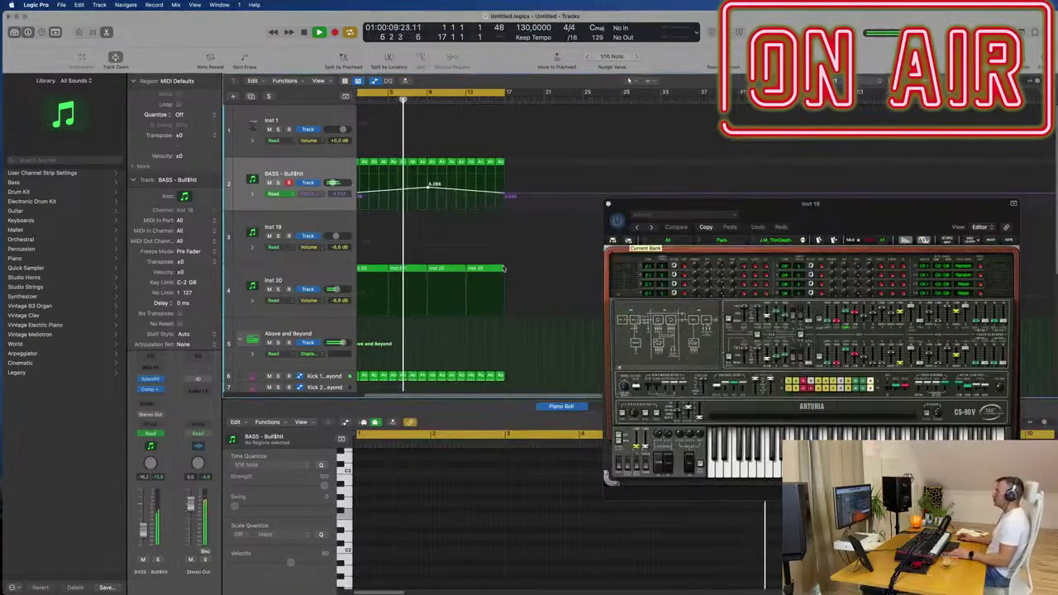
drag(757, 220, 806, 113)
scroll(475, 251, up, 3)
scroll(475, 250, down, 5)
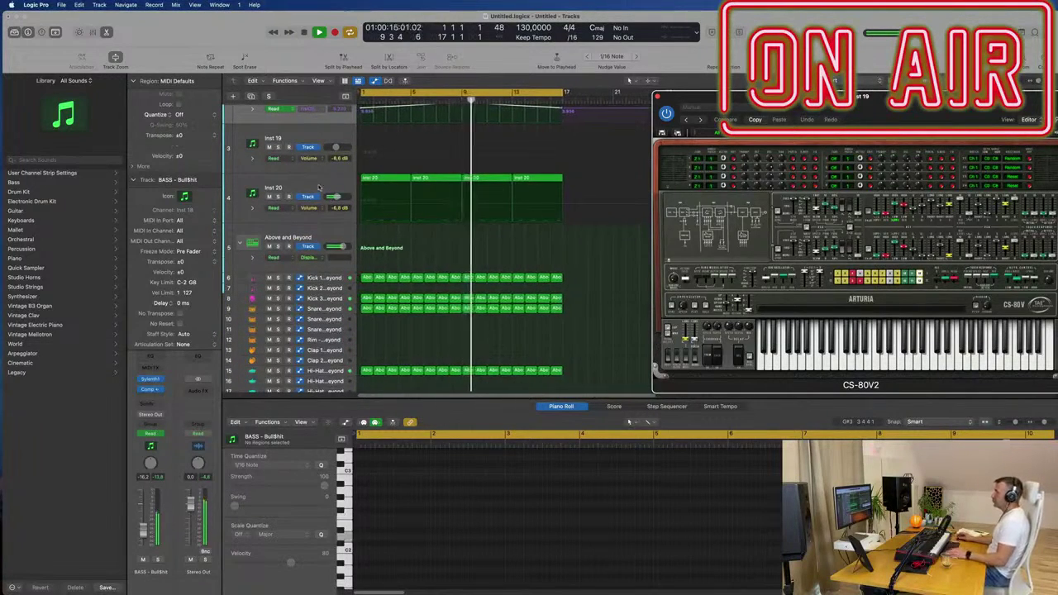
- Solo the Inst 20 track briefly to listen to its bass part, release the solo and return playback to the start
scroll(306, 132, down, 2)
click(306, 121)
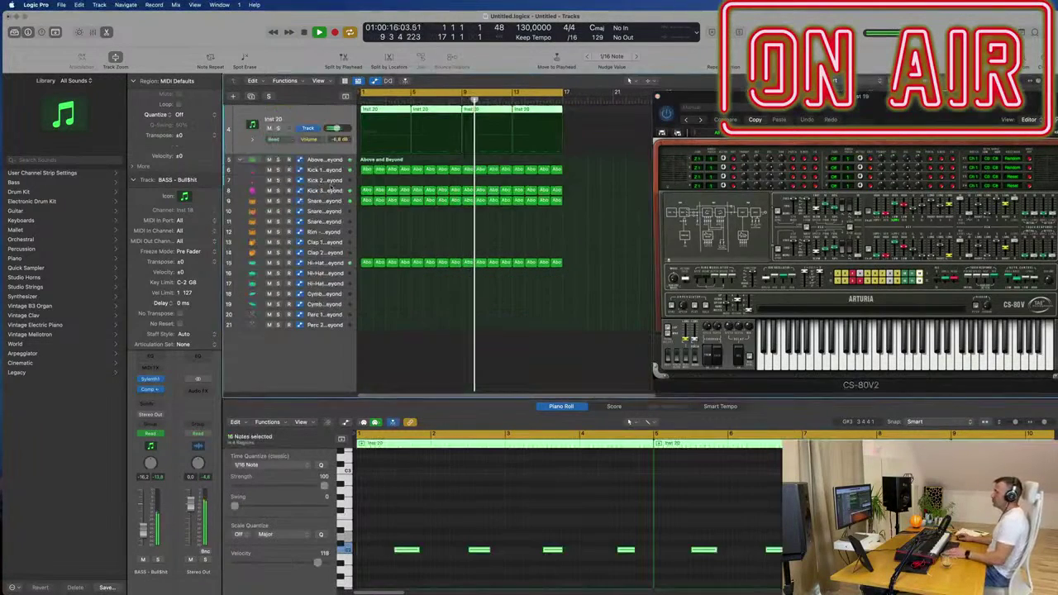
click(278, 128)
scroll(278, 132, up, 1)
key(s)
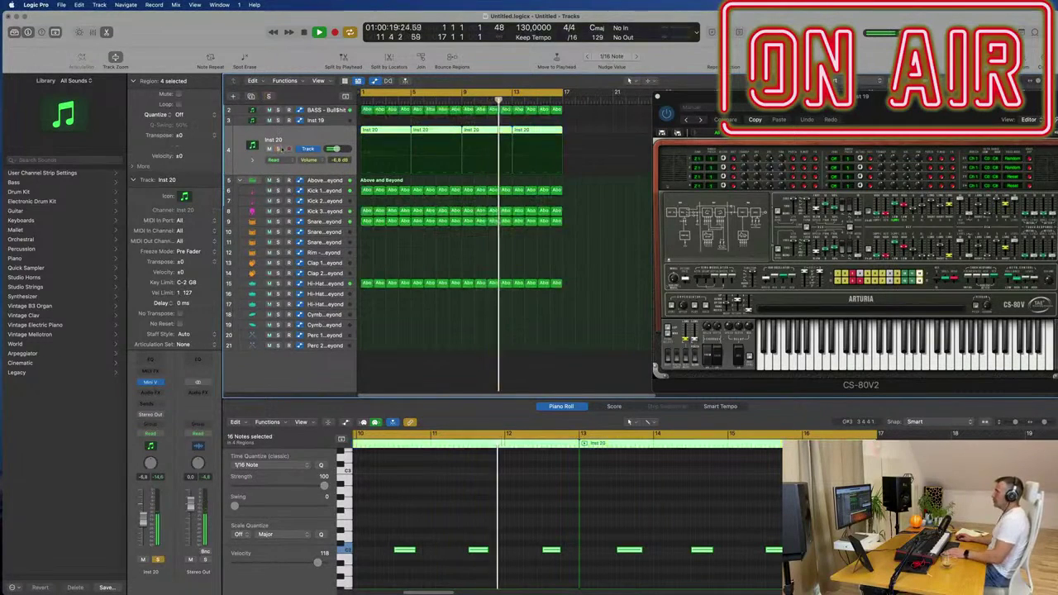
key(Return)
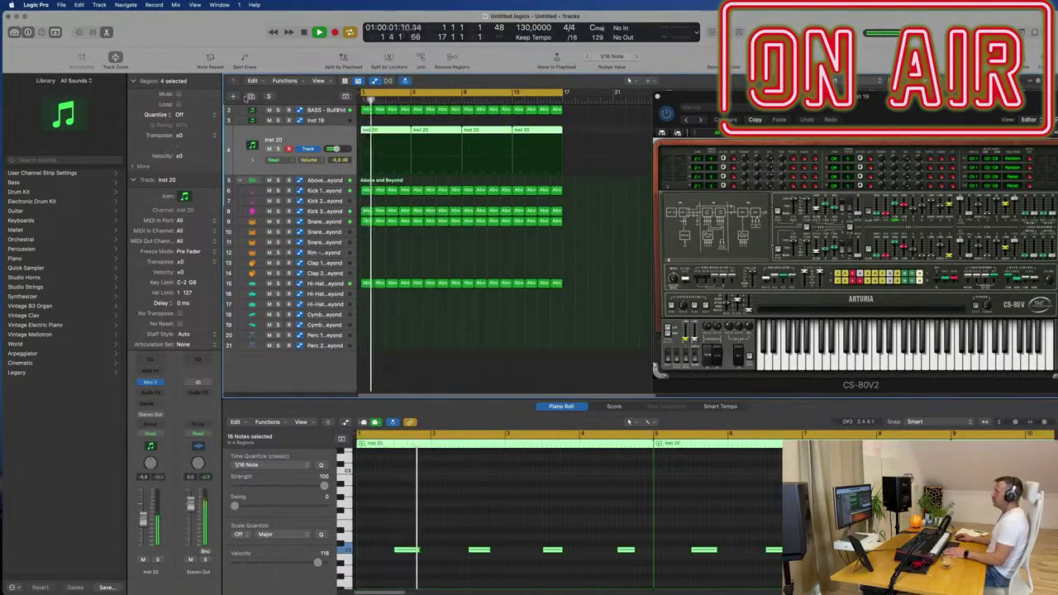
- Duplicate the Inst 20 track without its regions, replace the new track's instrument with Arturia Modular V and move its window off the arrangement
click(250, 97)
key(Return)
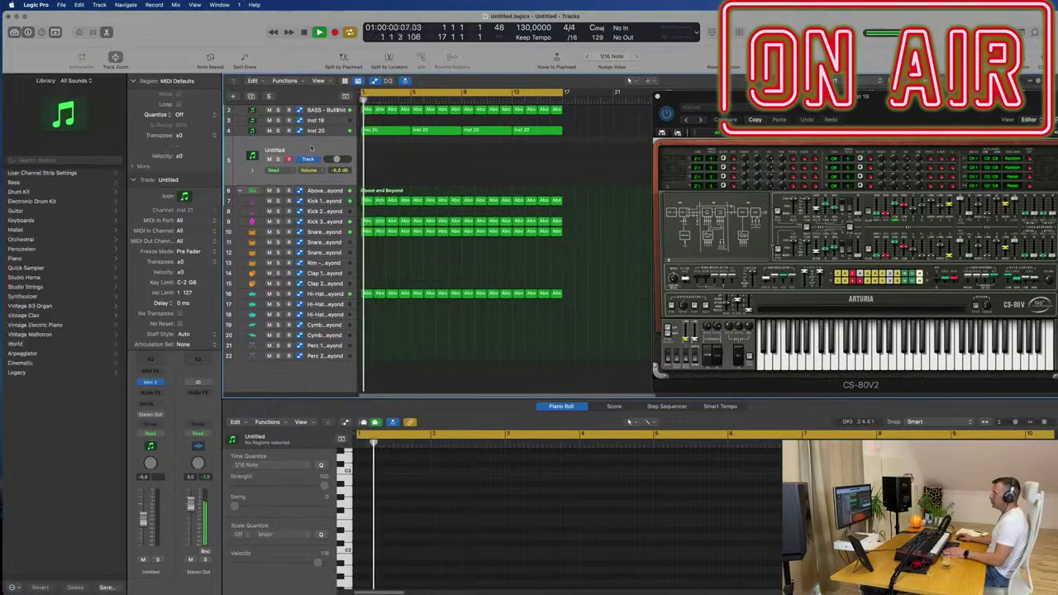
click(150, 382)
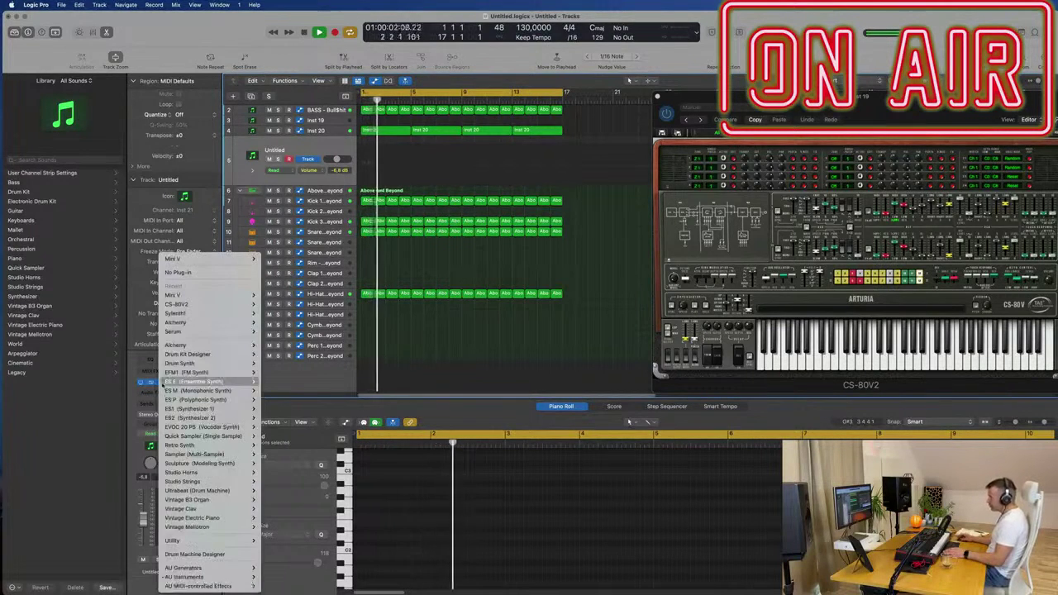
mouse_move(198, 578)
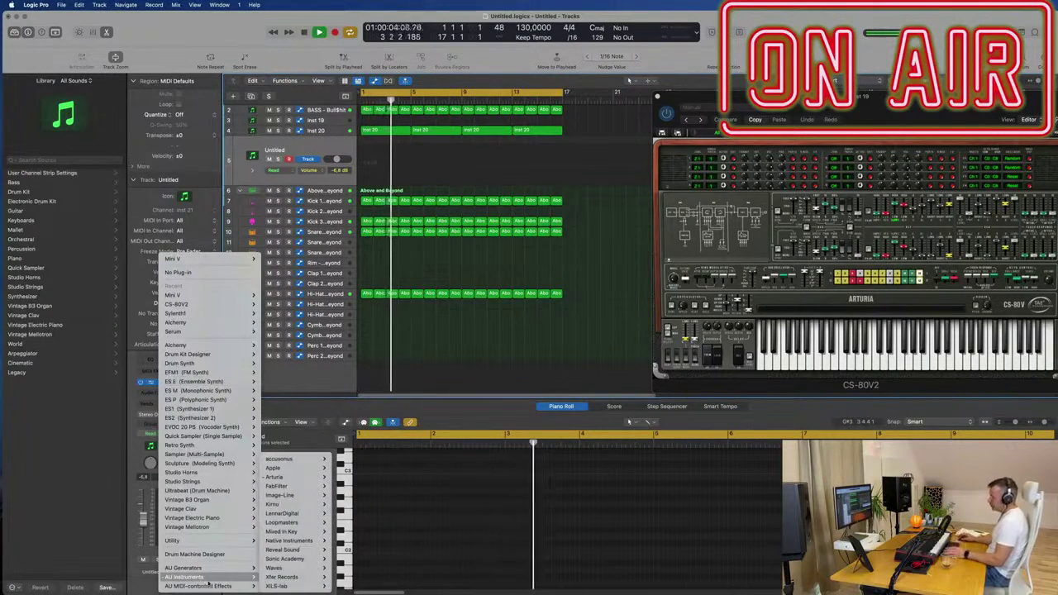
mouse_move(264, 577)
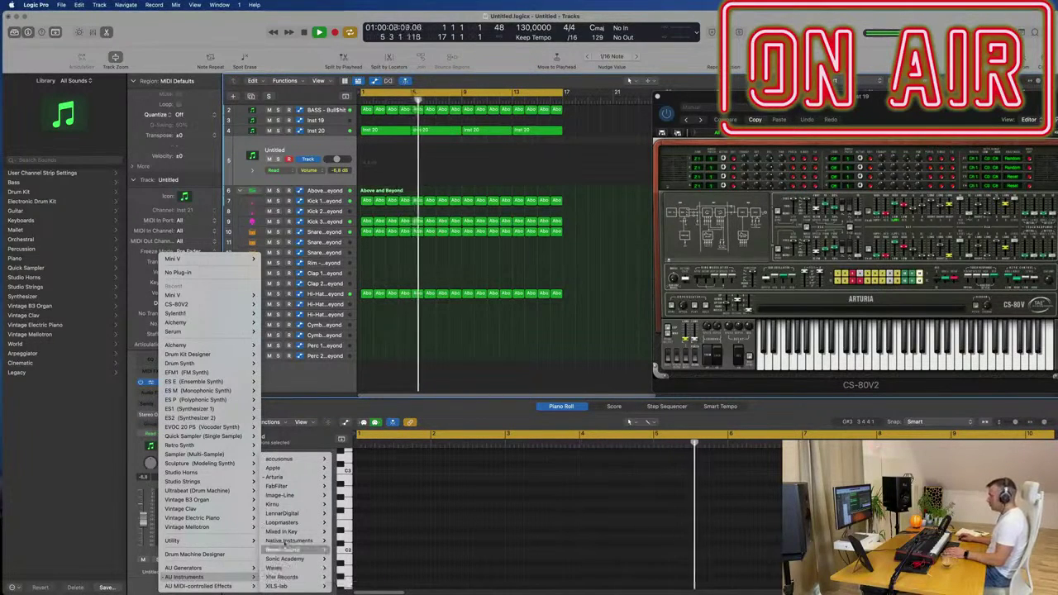
mouse_move(299, 477)
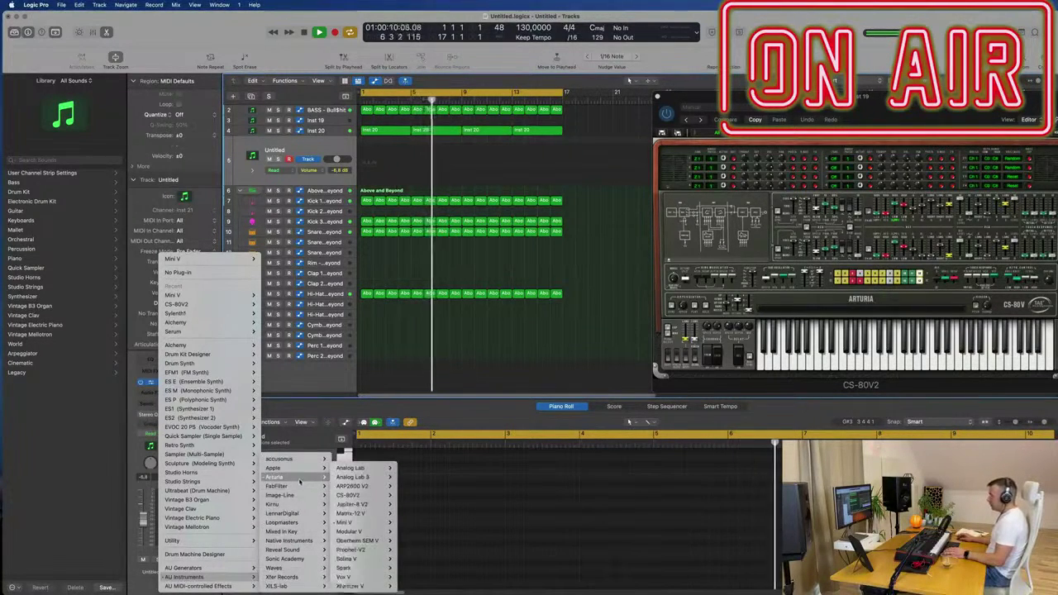
mouse_move(380, 519)
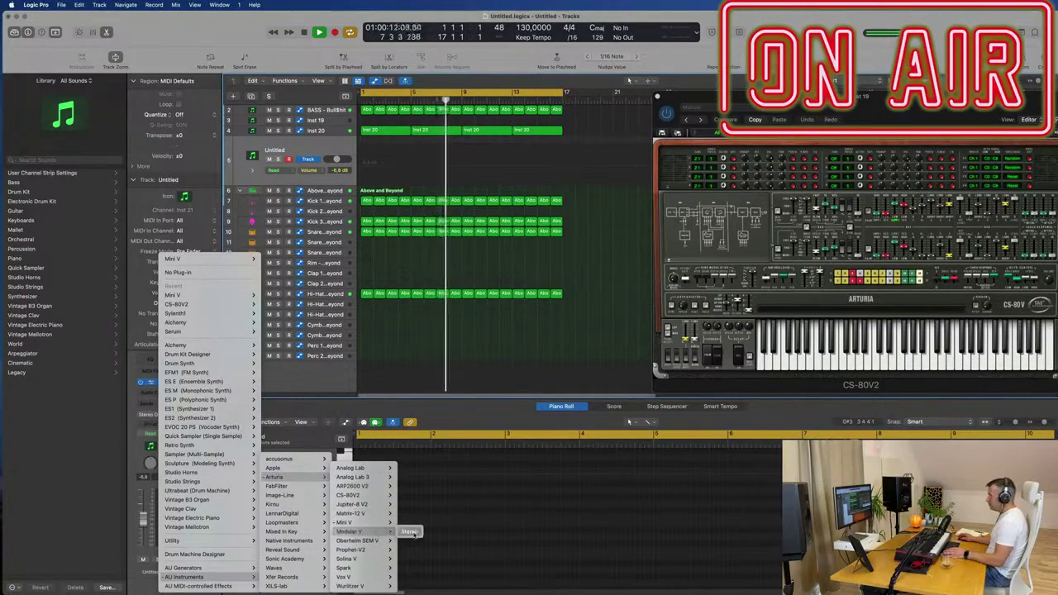
click(501, 387)
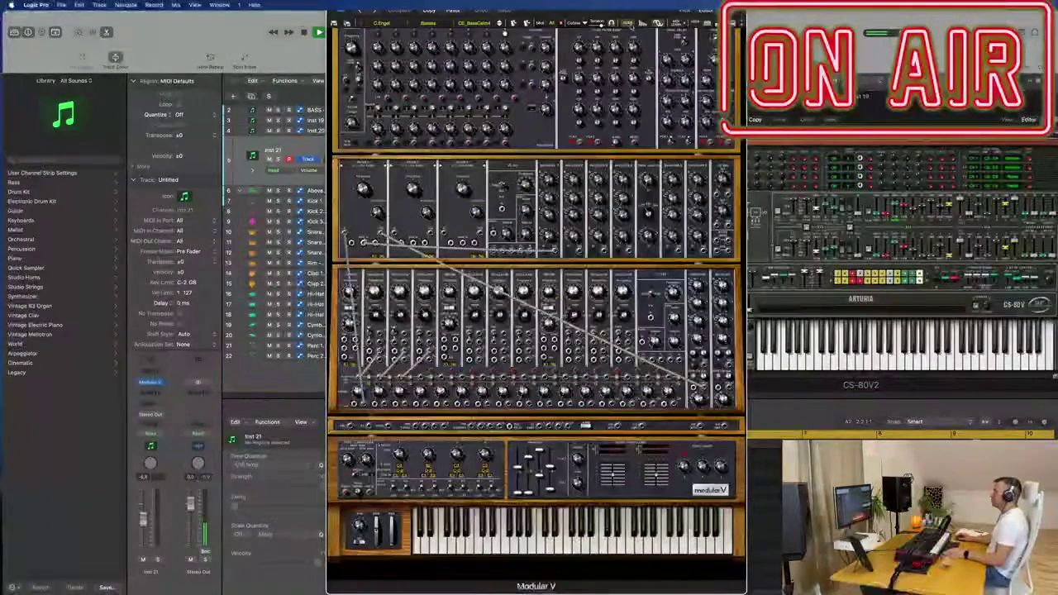
drag(529, 17, 756, 98)
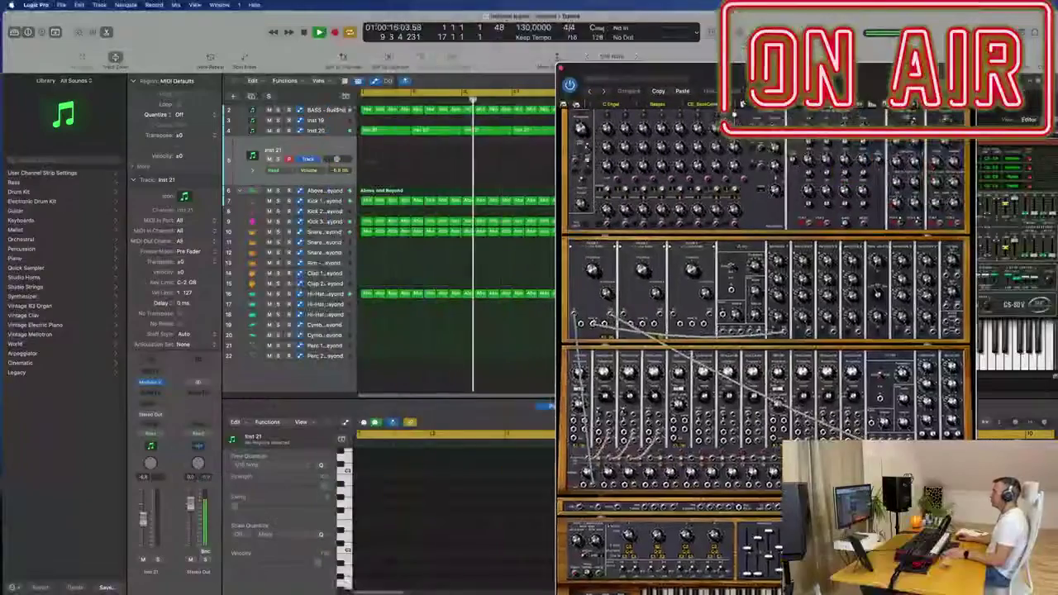
- Copy the four Inst 20 regions to the Inst 21 track, mute Inst 20 and play back the result
click(388, 130)
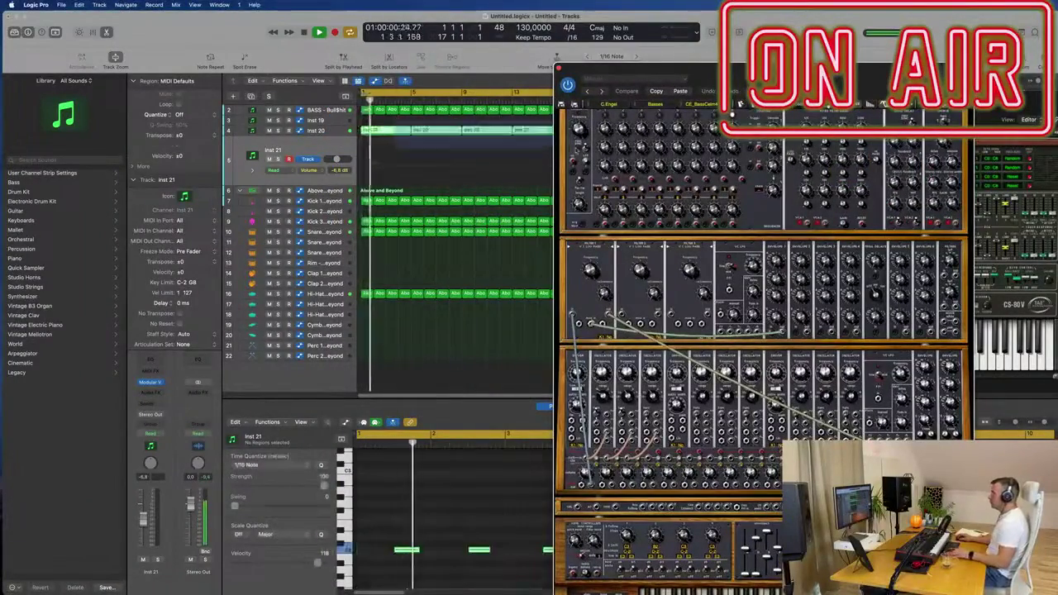
drag(388, 129, 389, 142)
click(269, 131)
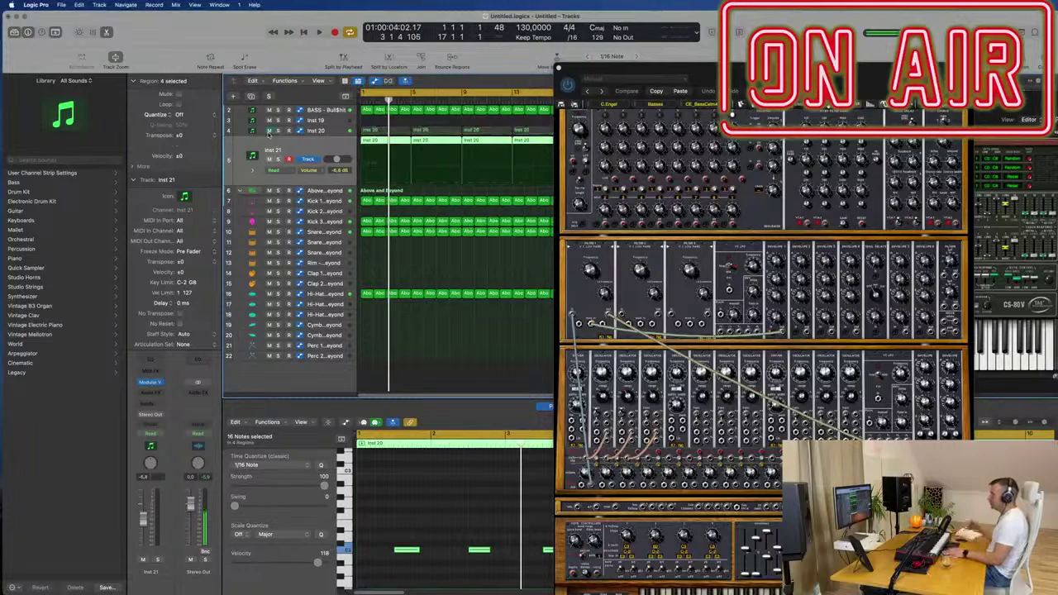
key(space)
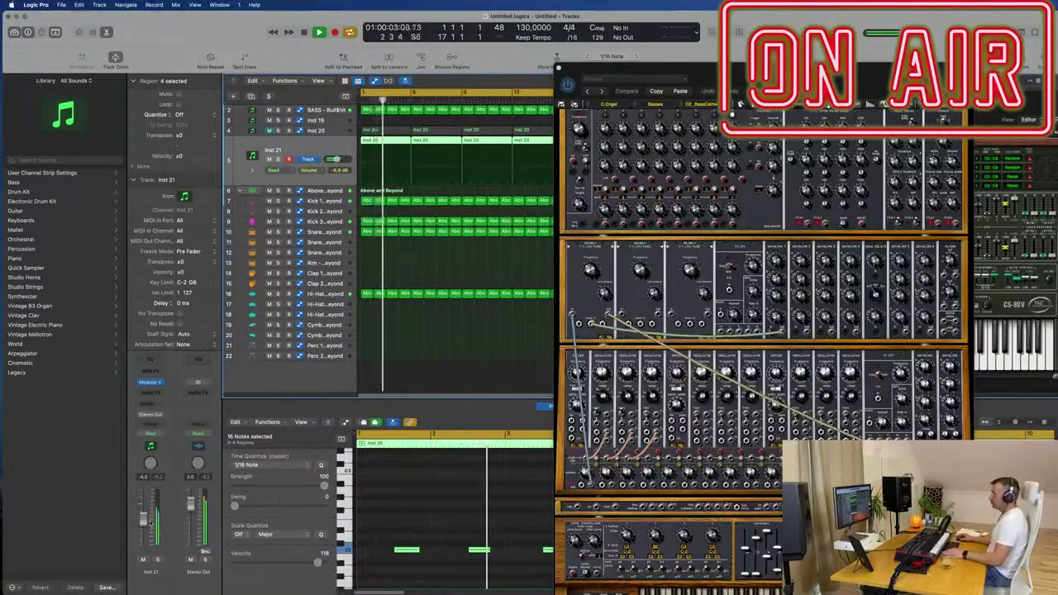
- Move the Inst 21 Modular V window fully into view and step forward through its bass presets during playback
drag(767, 76, 519, 24)
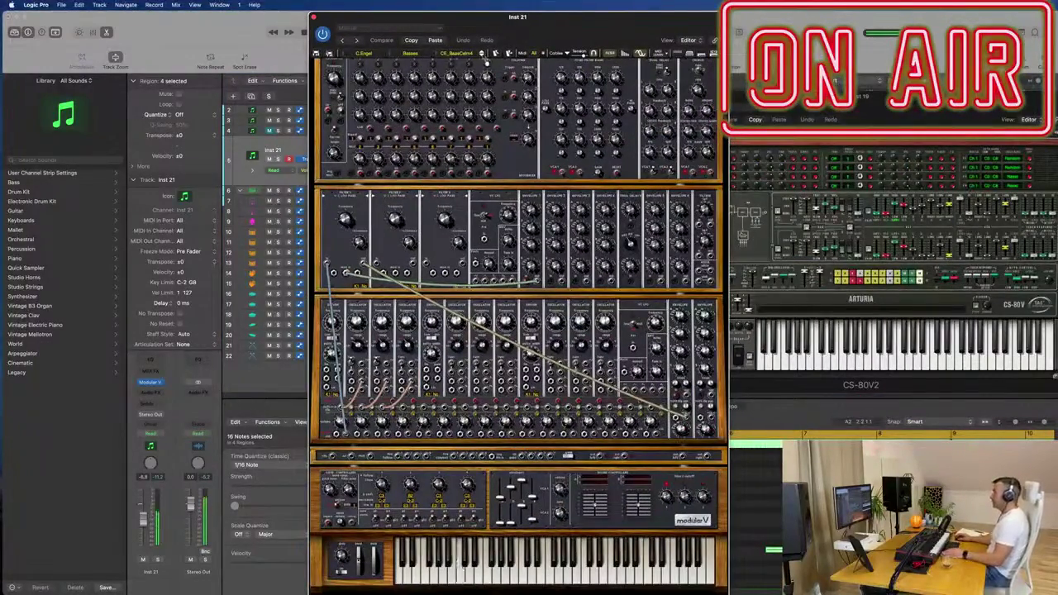
click(482, 54)
click(483, 54)
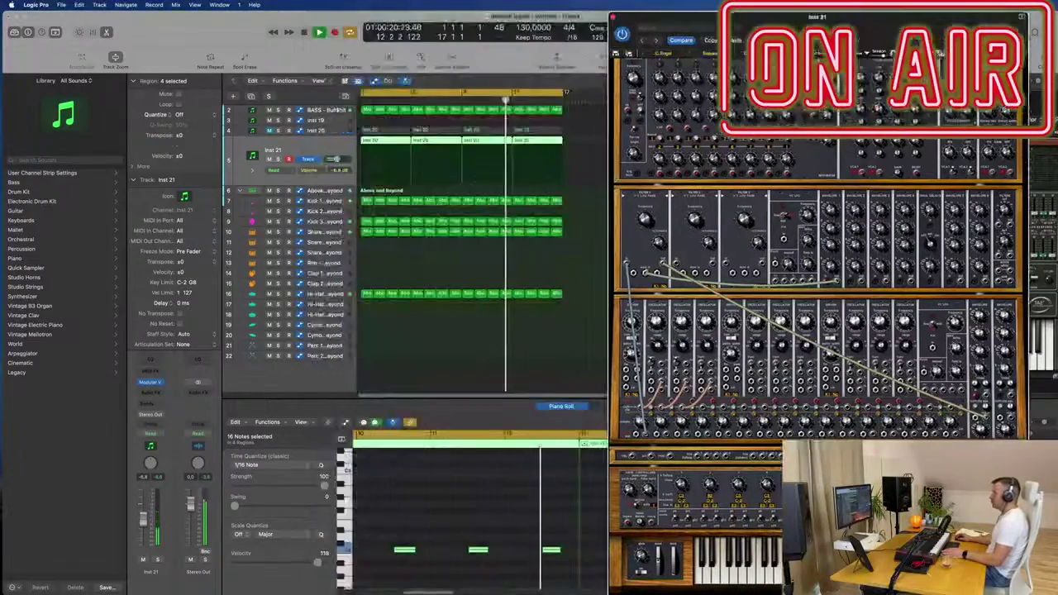
- Copy the BASS track's Compressor to Inst 21 in the mixer, resume playback and shift the Modular V window for better access
key(x)
key(space)
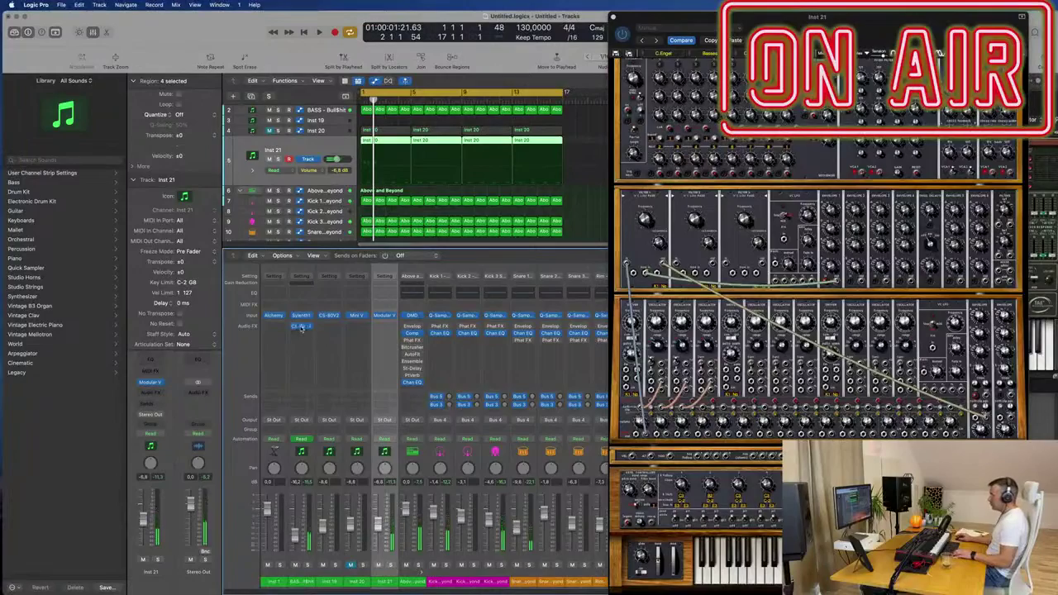
drag(384, 328, 384, 329)
key(space)
drag(661, 16, 546, 17)
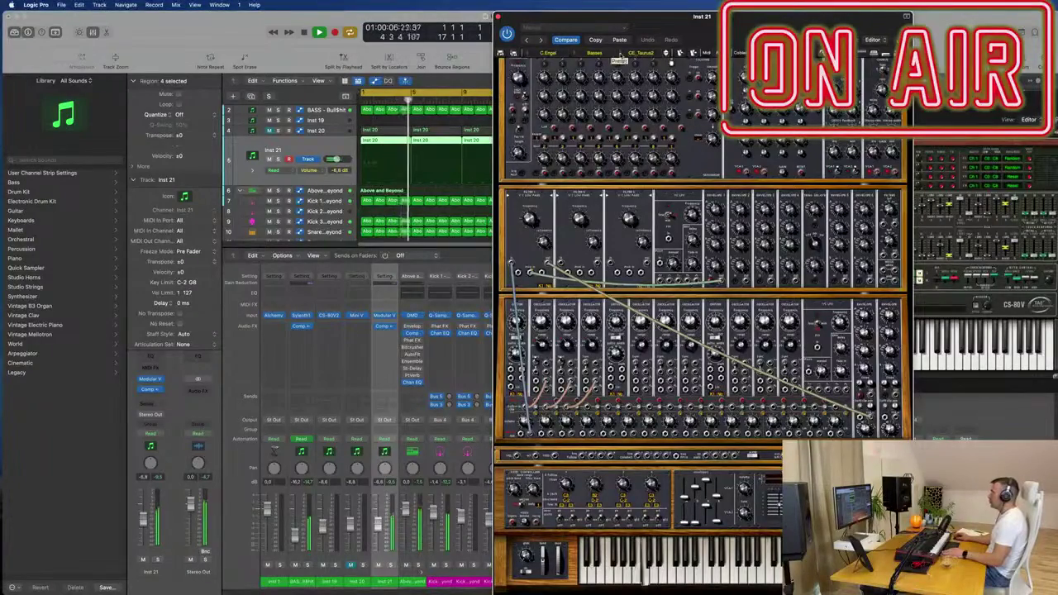
- Check the C.Engel bass presets in Modular V, then load CE_BassCelm4 from the Basses of the All bank
click(576, 55)
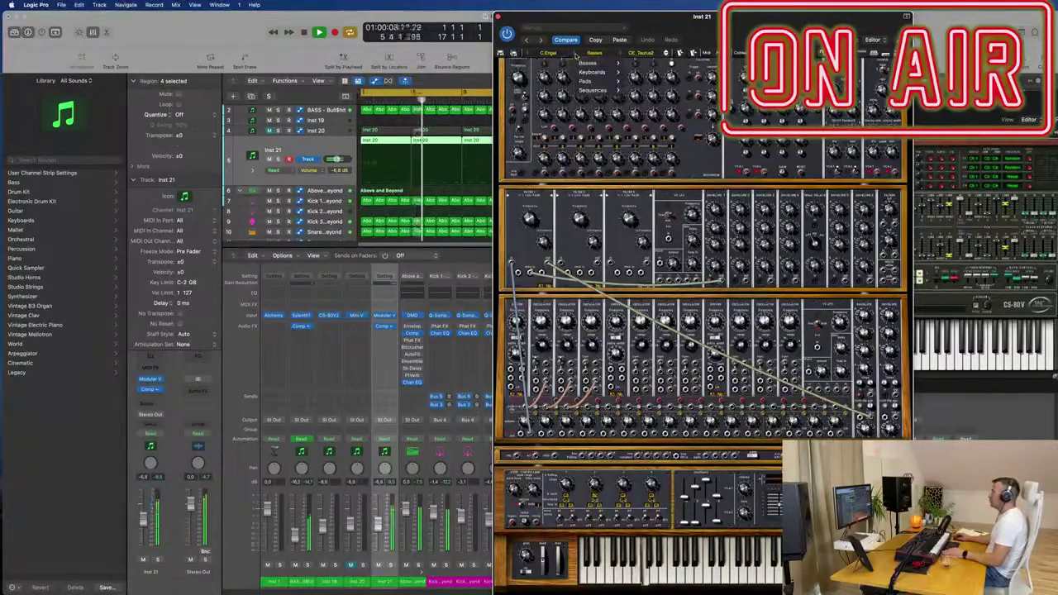
mouse_move(584, 64)
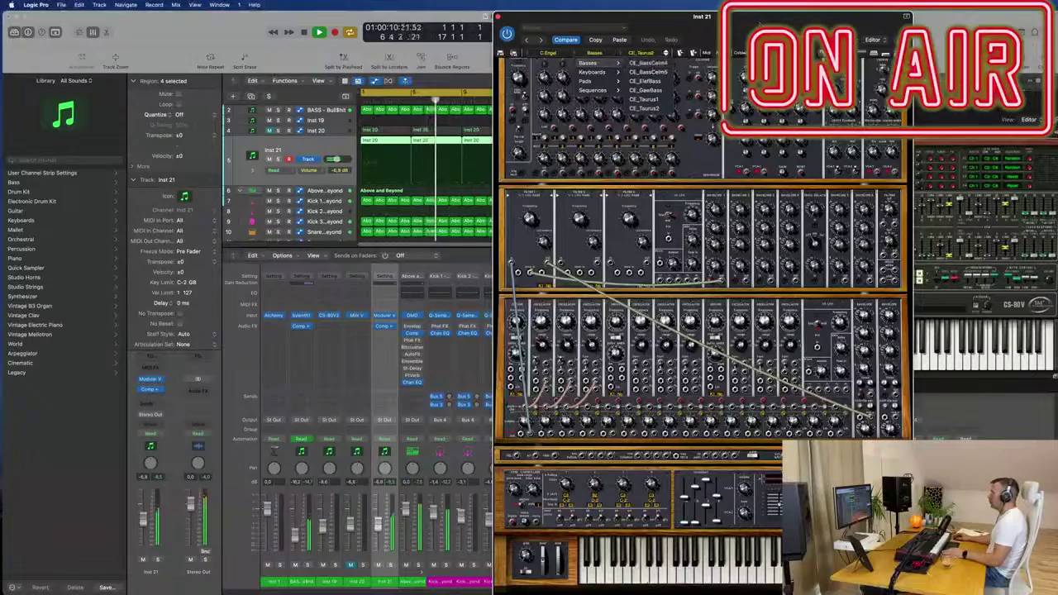
click(760, 24)
click(523, 52)
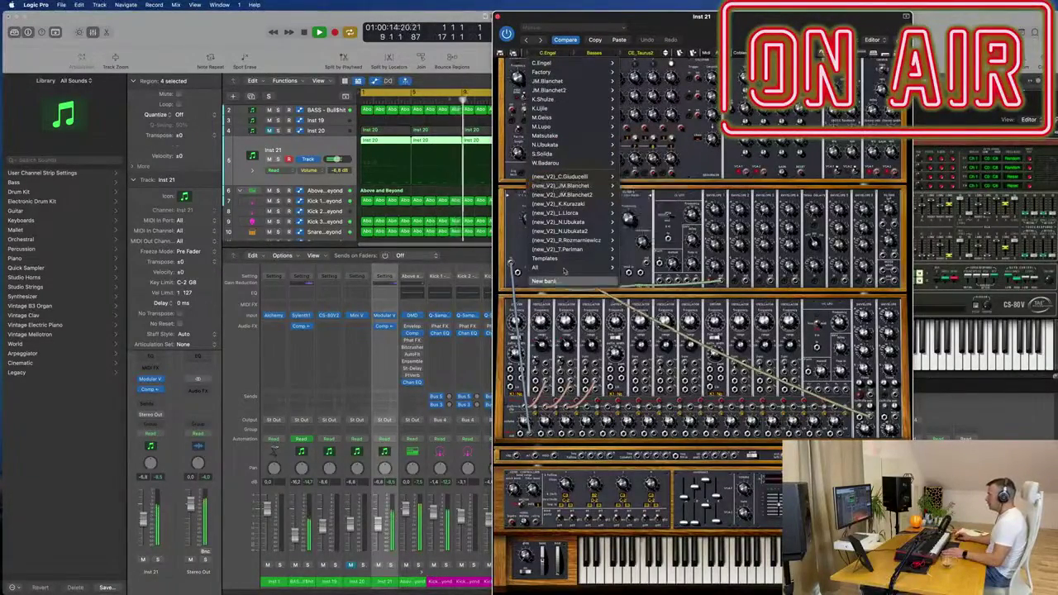
mouse_move(564, 271)
mouse_move(631, 268)
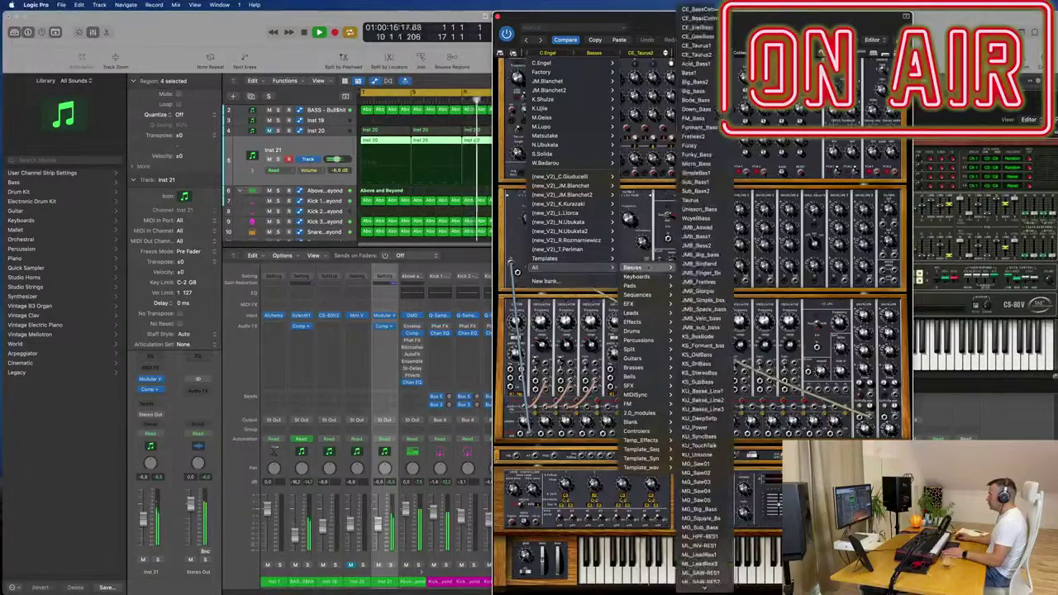
click(703, 9)
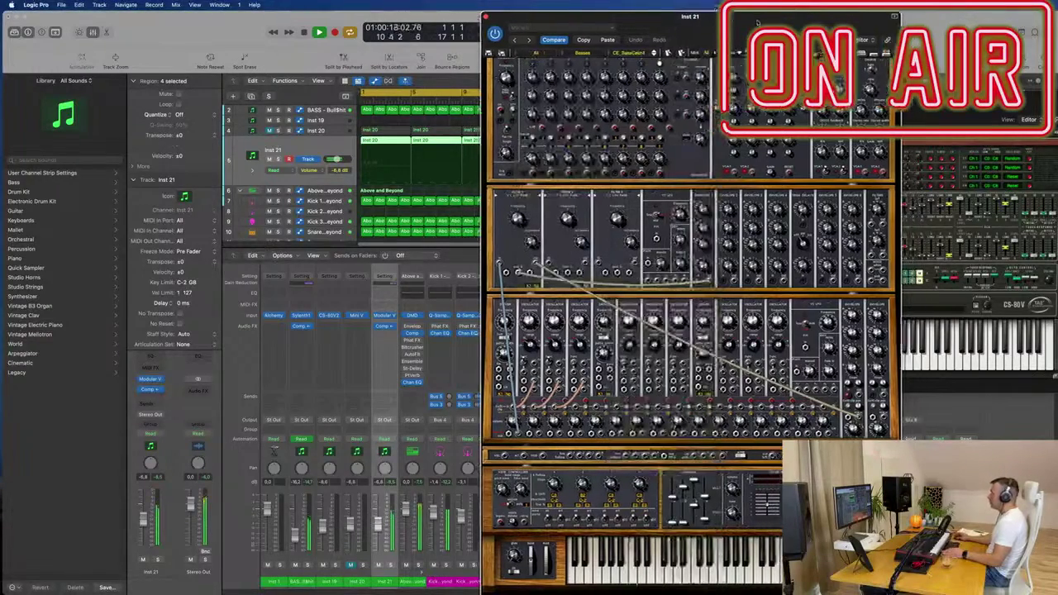
- Audition further Modular V bass presets one after another, through FM_Bass and Funky to Funky_Bass
drag(709, 34, 787, 33)
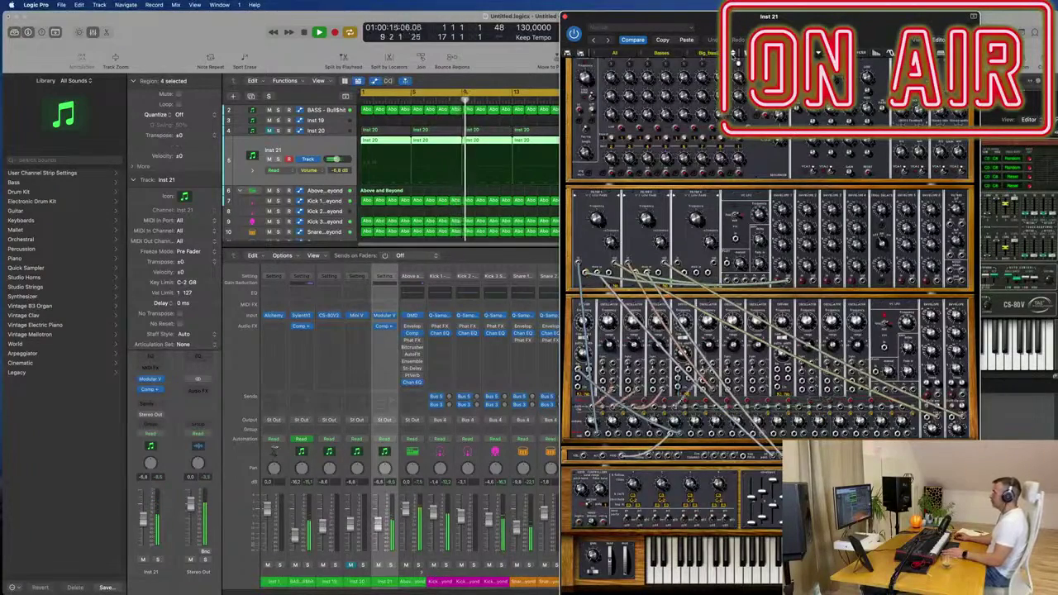
drag(738, 60, 537, 73)
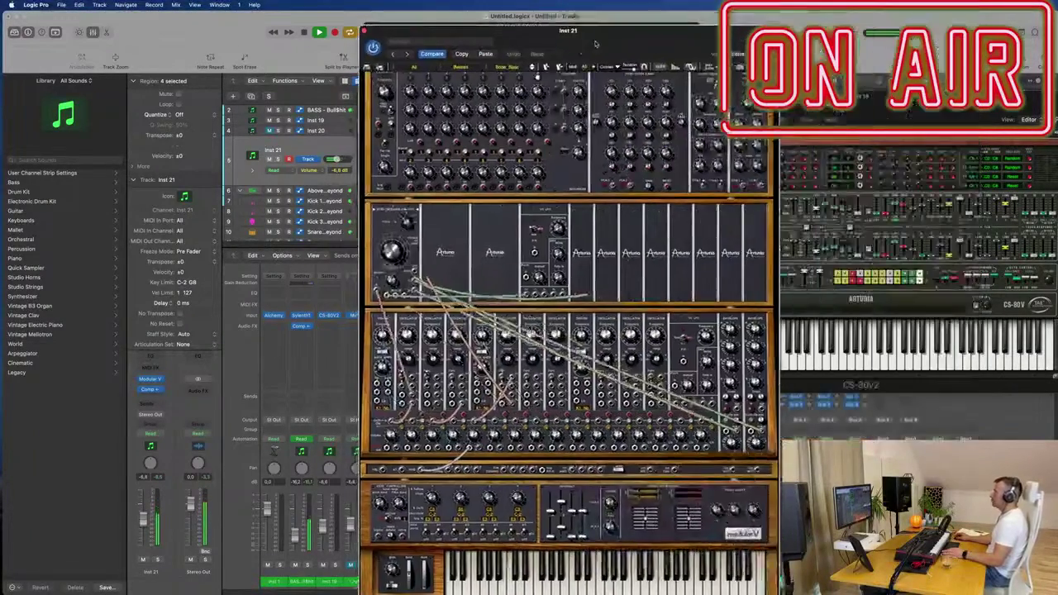
click(533, 70)
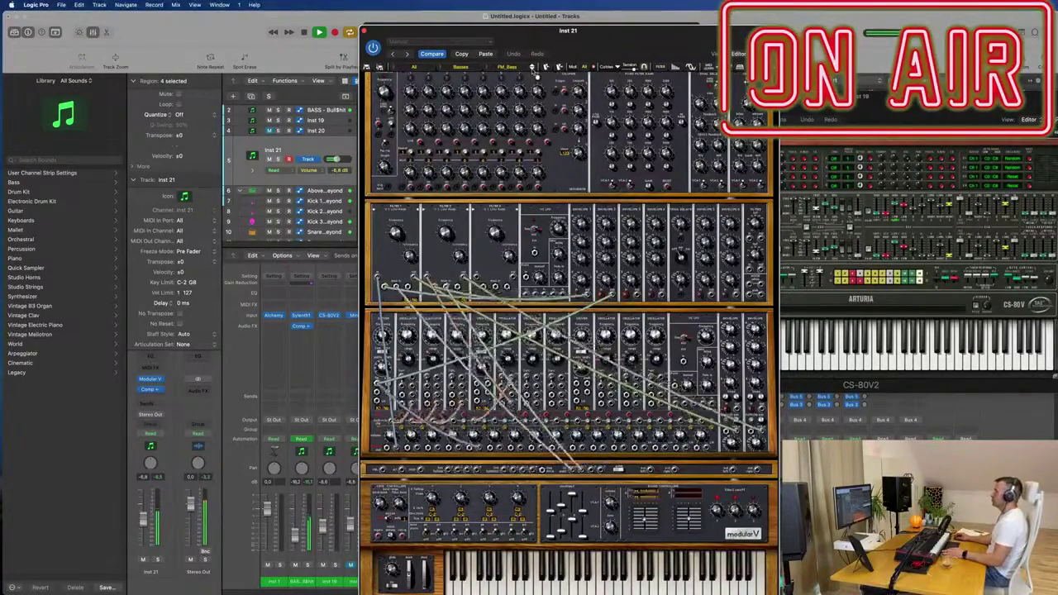
click(536, 73)
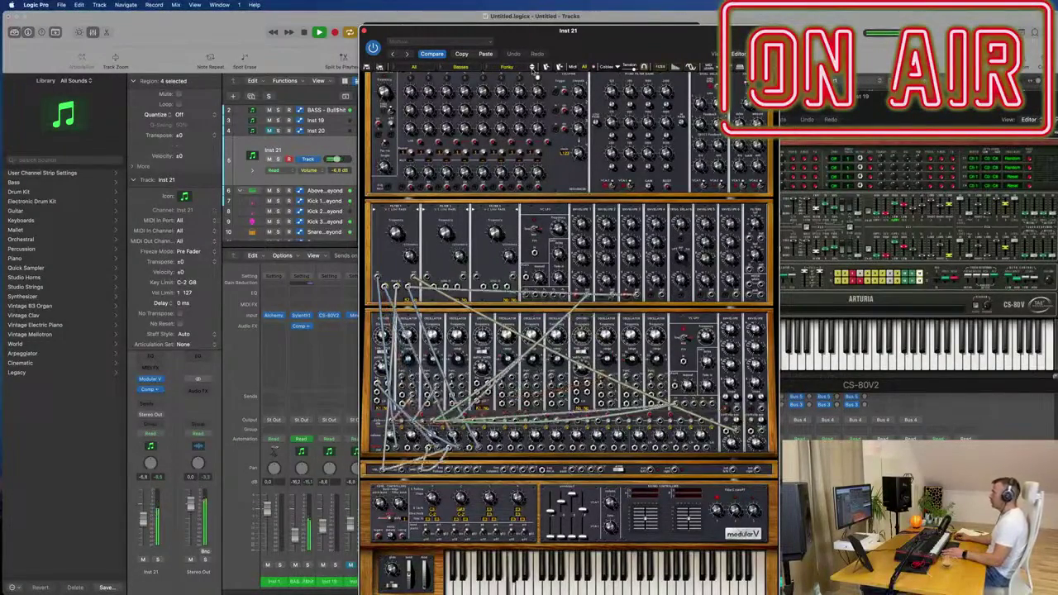
click(535, 73)
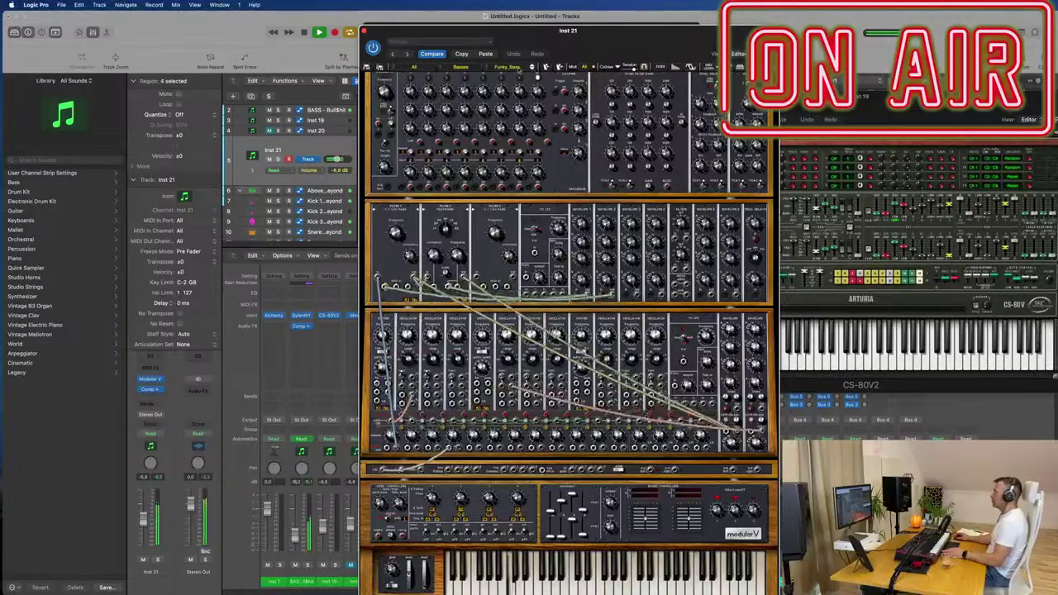
- Load the CE_BassCelm4 bass preset in Modular V and move its window away from the mixer channels
click(491, 70)
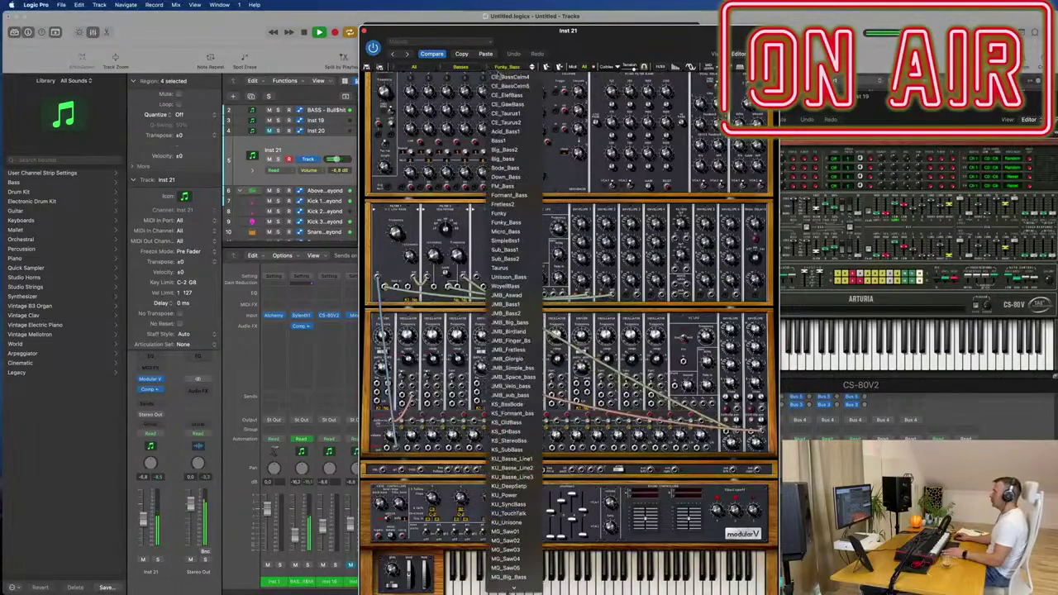
click(512, 77)
drag(496, 31, 711, 19)
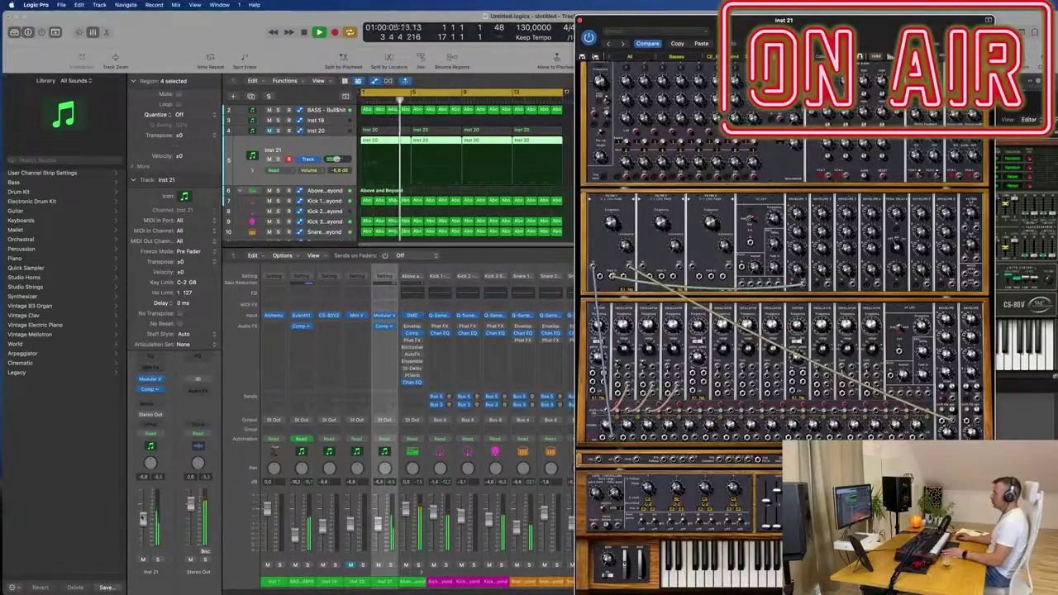
- Set the Inst 21 volume to -4.8 dB, then close the Modular V window and mixer and restart playback from the beginning
click(583, 14)
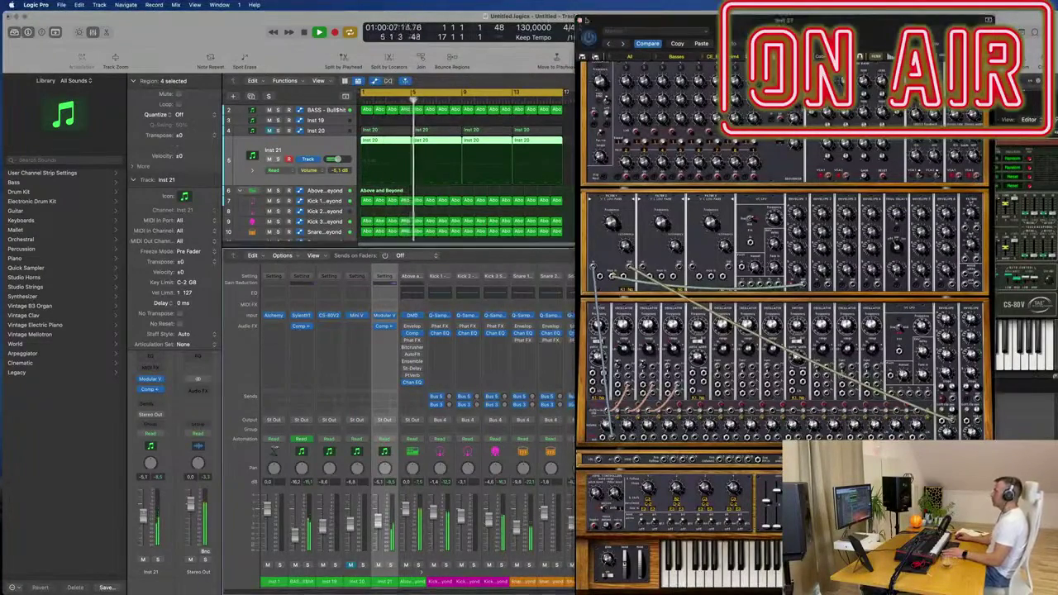
click(581, 19)
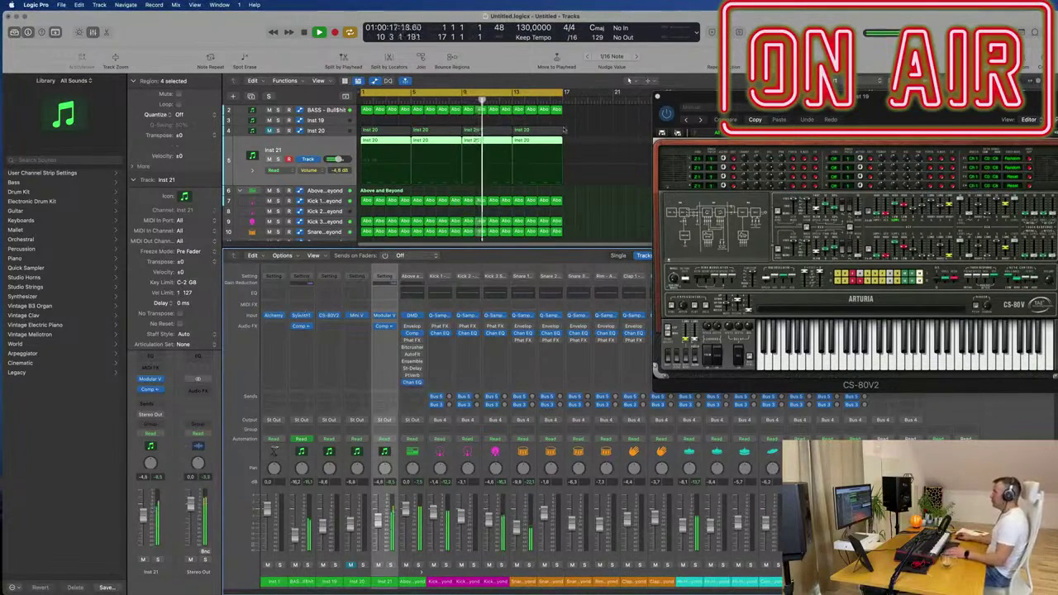
key(x)
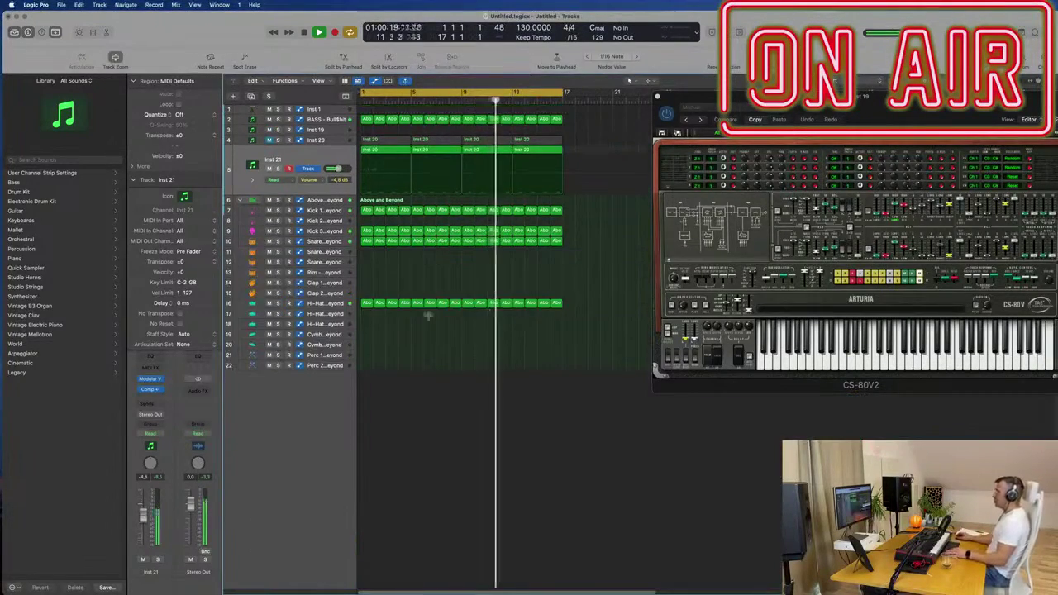
key(Return)
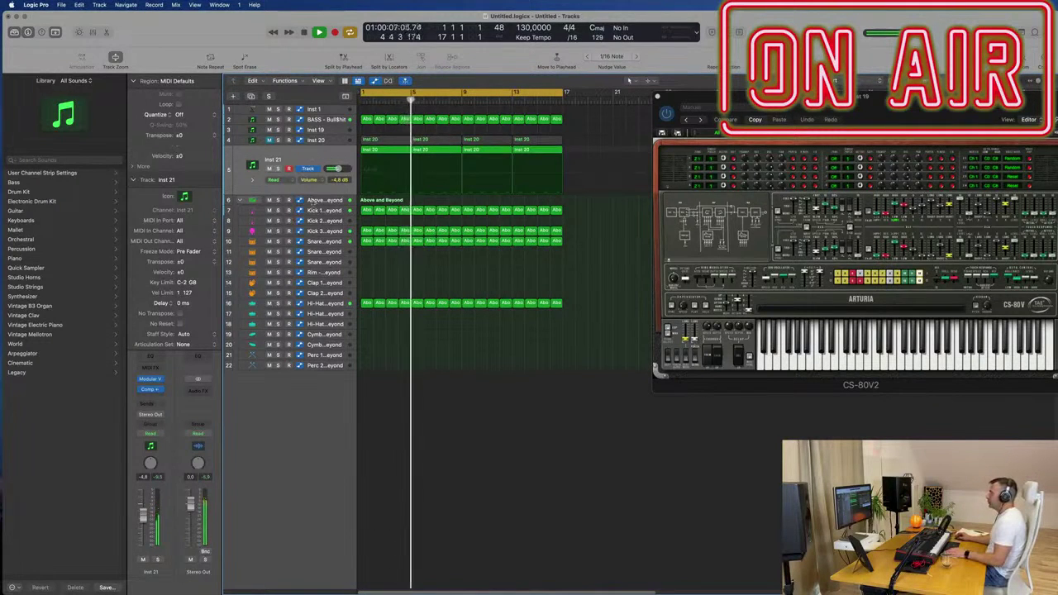
- Duplicate the Above and Beyond drum kit track without its regions and replace the new track's kit with Modern TR-707
click(323, 205)
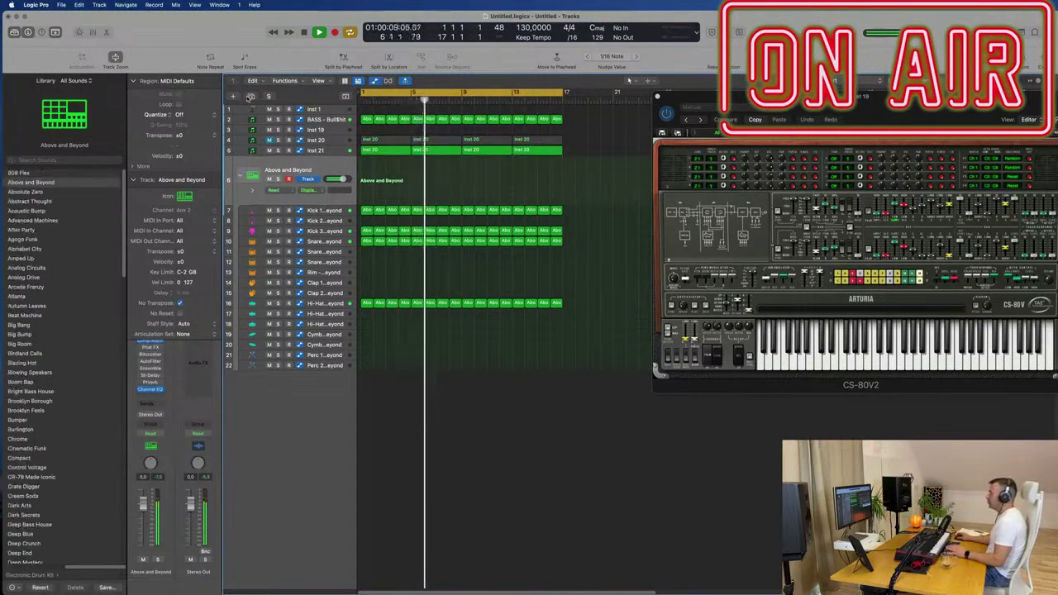
click(251, 97)
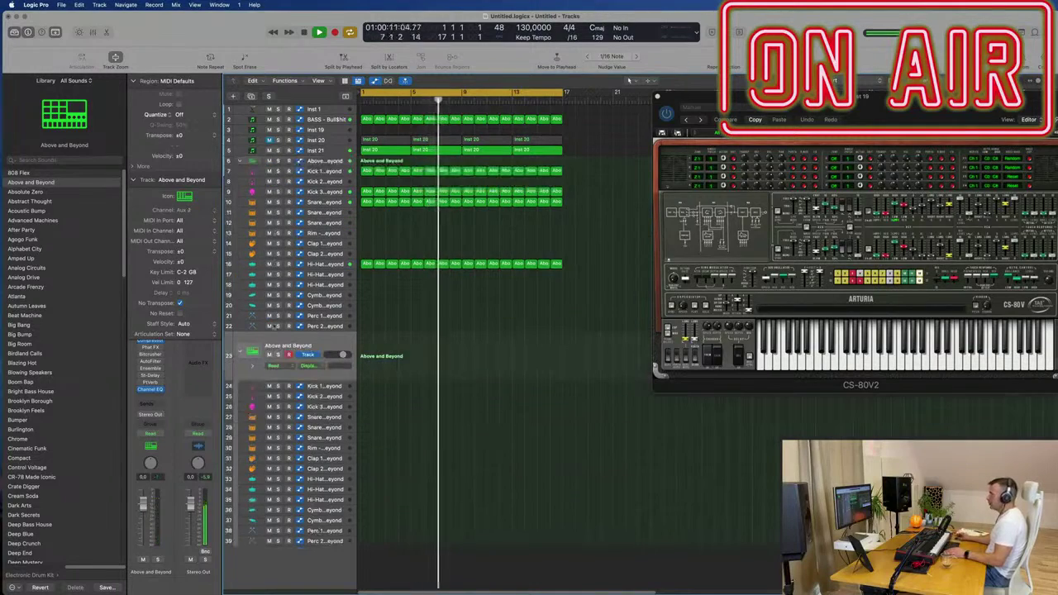
scroll(74, 358, down, 2)
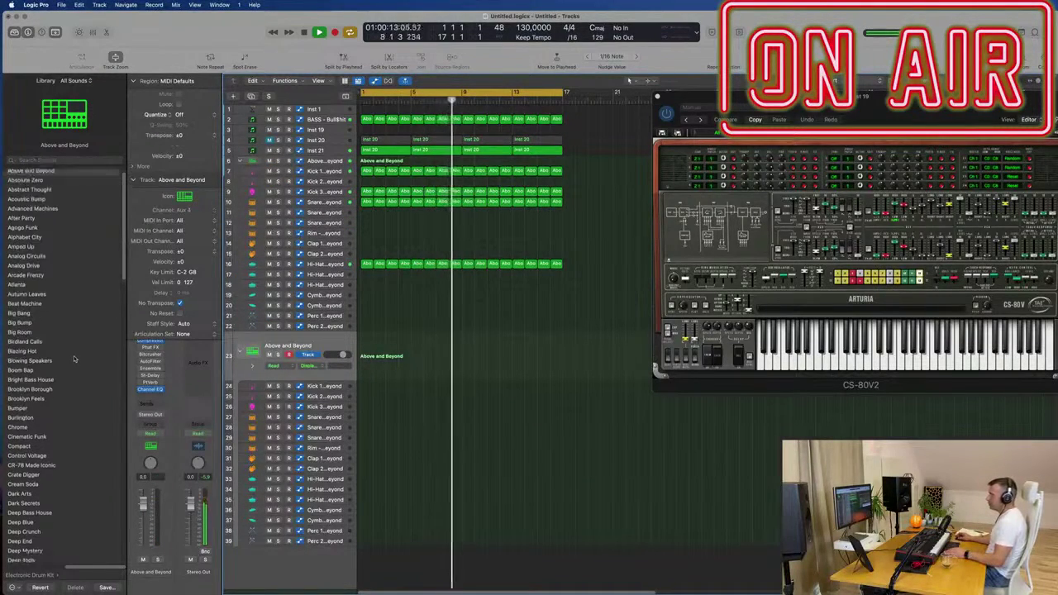
scroll(74, 358, down, 10)
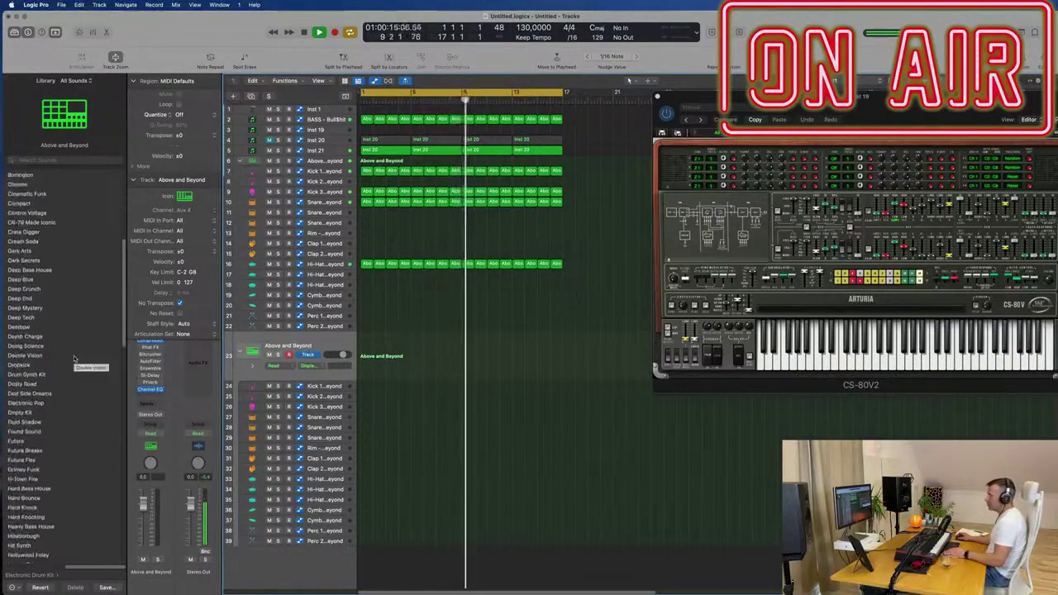
scroll(80, 355, down, 1)
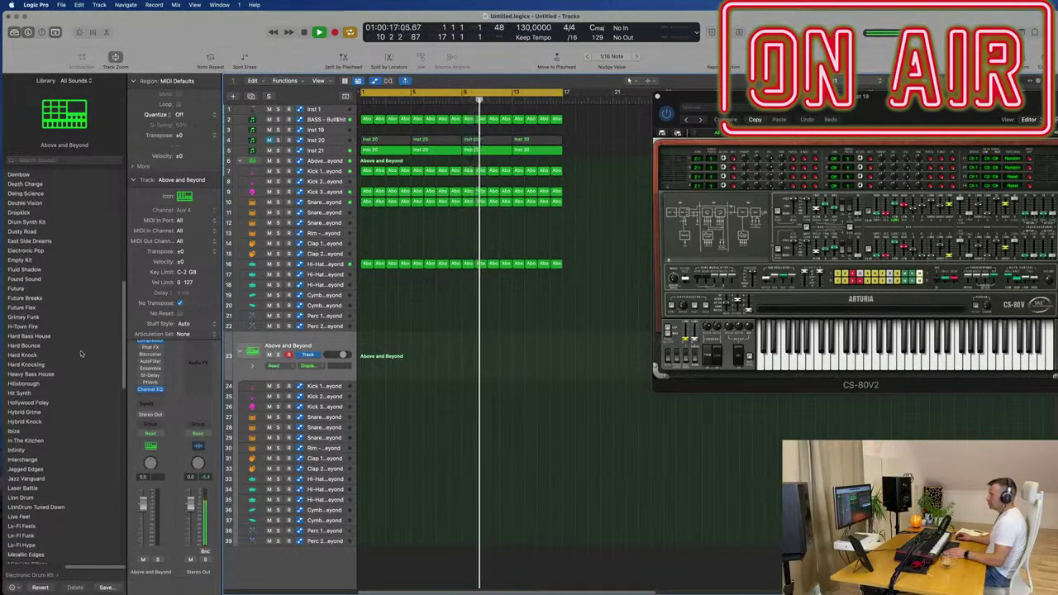
scroll(81, 351, down, 3)
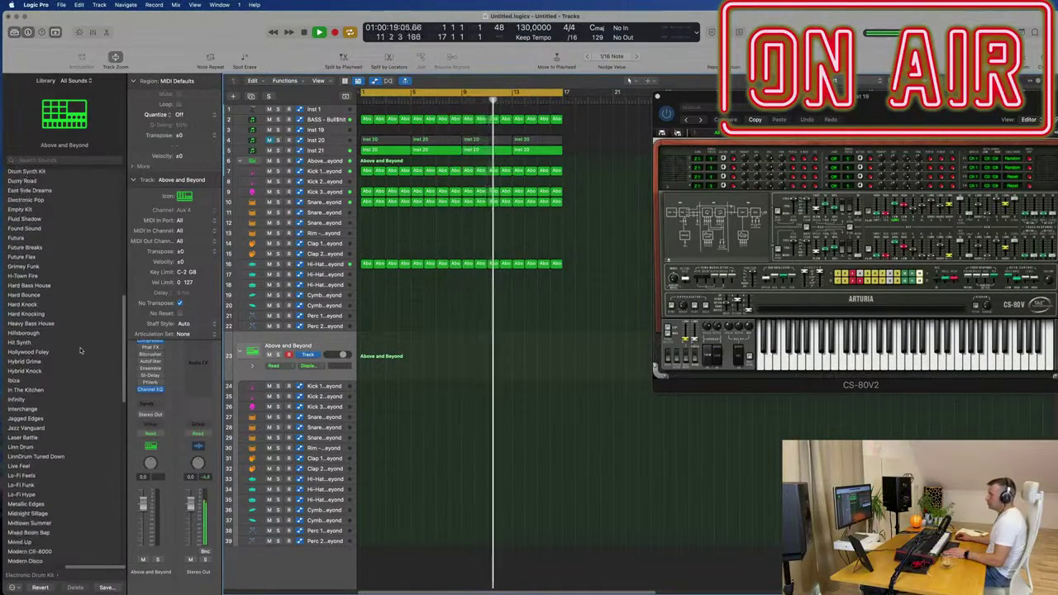
scroll(81, 351, down, 1)
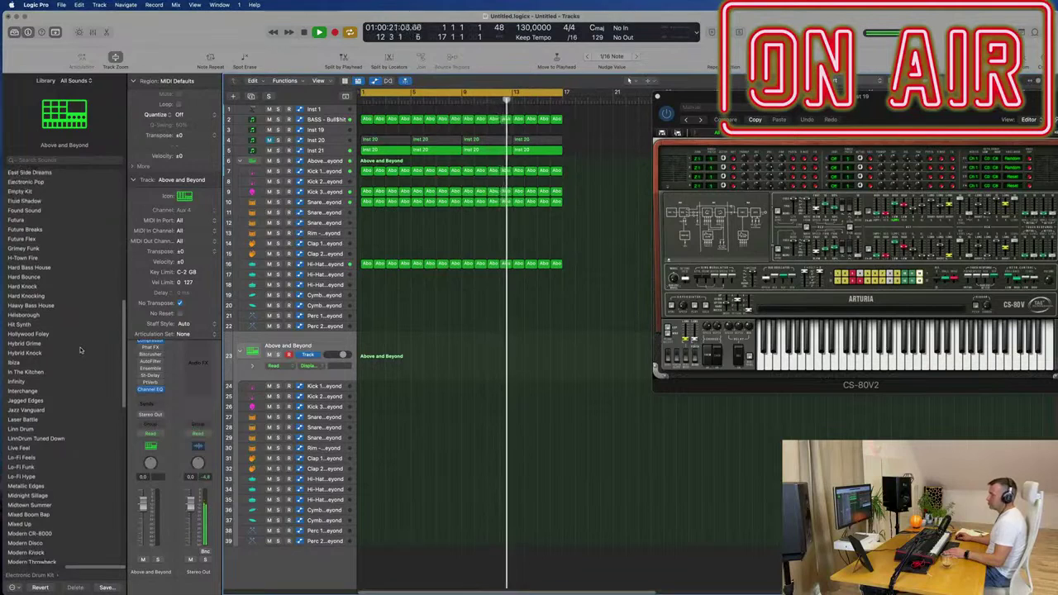
scroll(81, 351, down, 4)
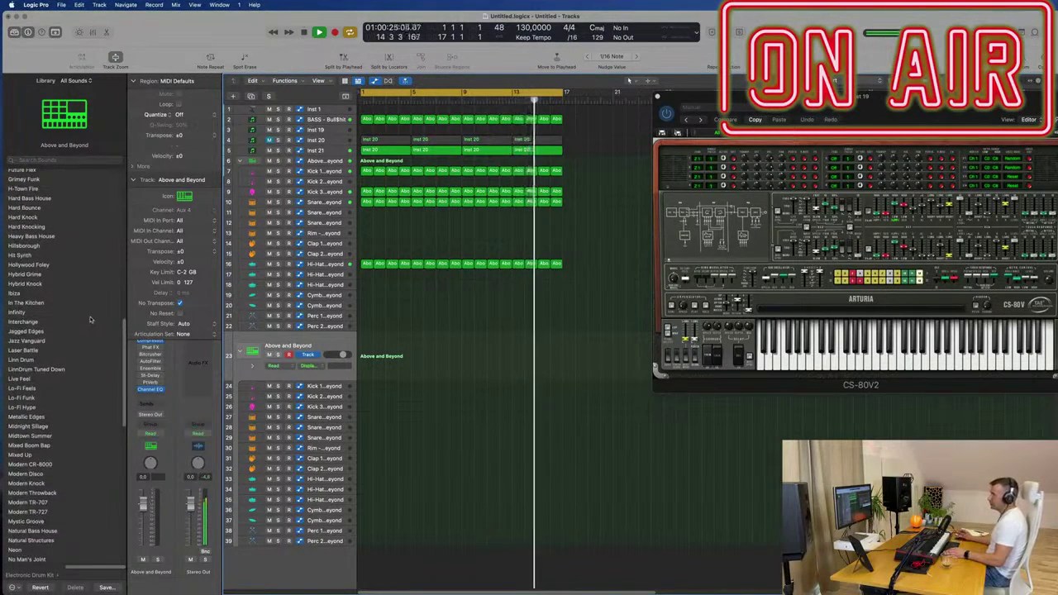
scroll(91, 372, down, 3)
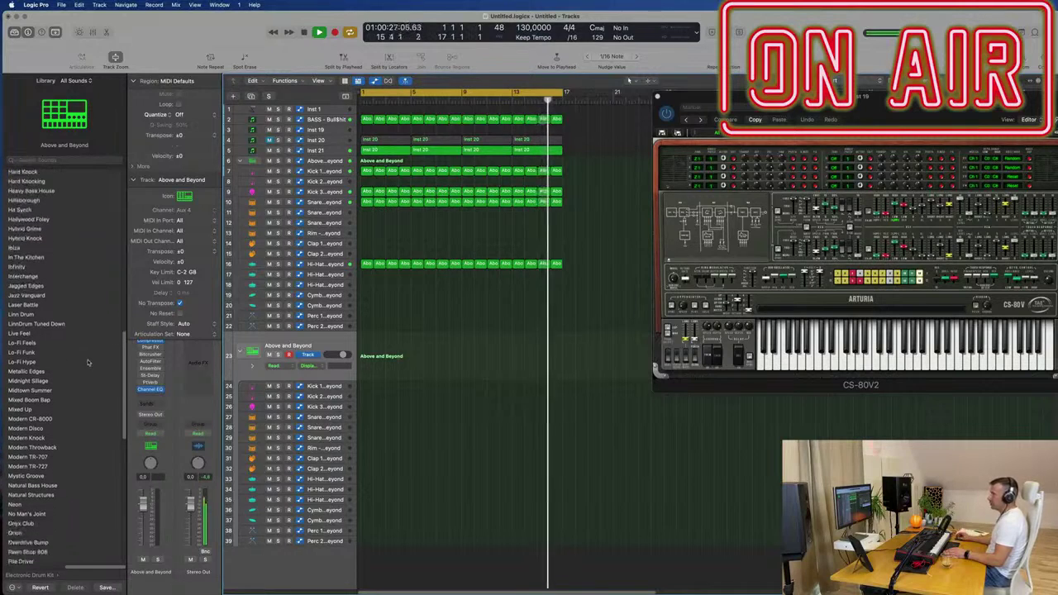
click(29, 457)
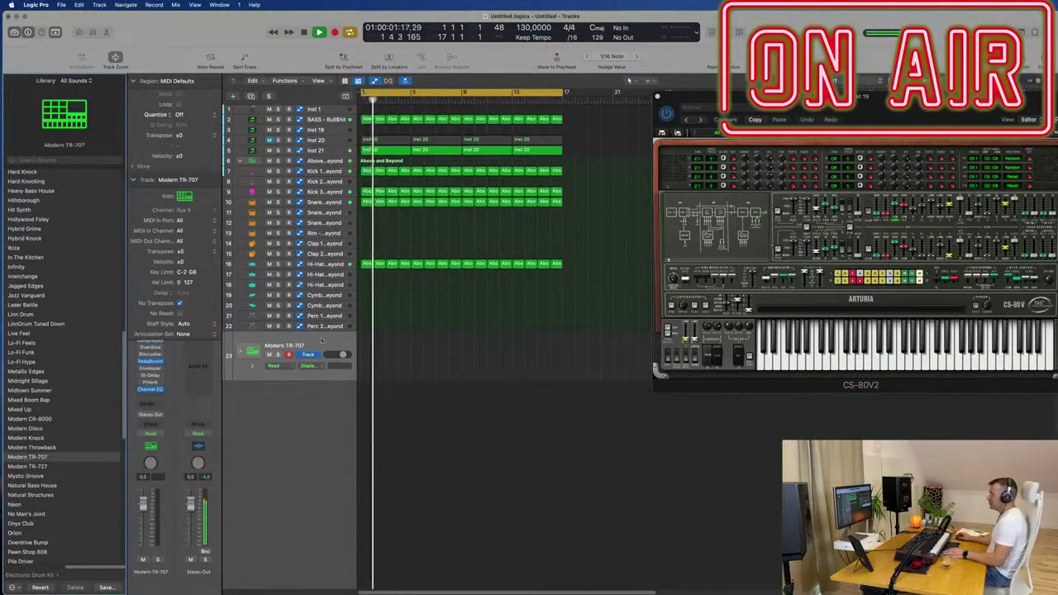
- Expand the Modern TR-707 track stack, try out its high, mid and low toms and select the Tom High track
click(239, 356)
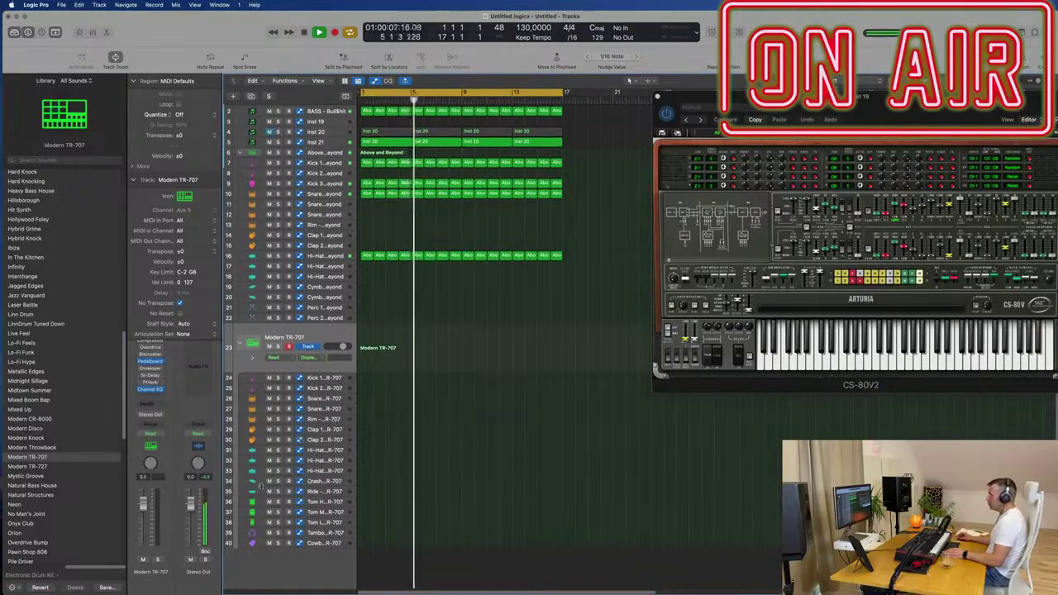
click(329, 502)
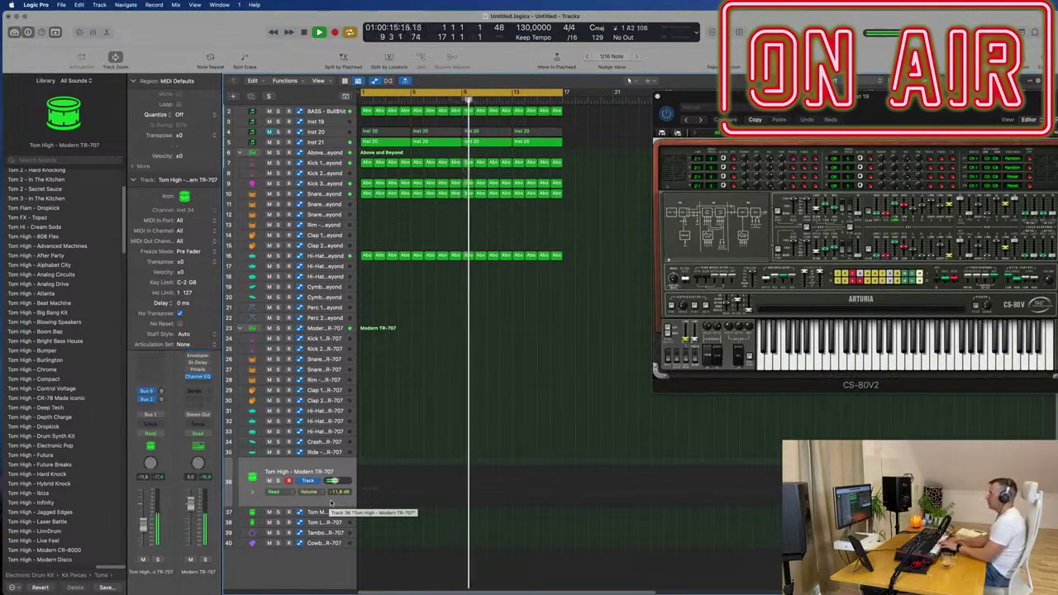
click(329, 513)
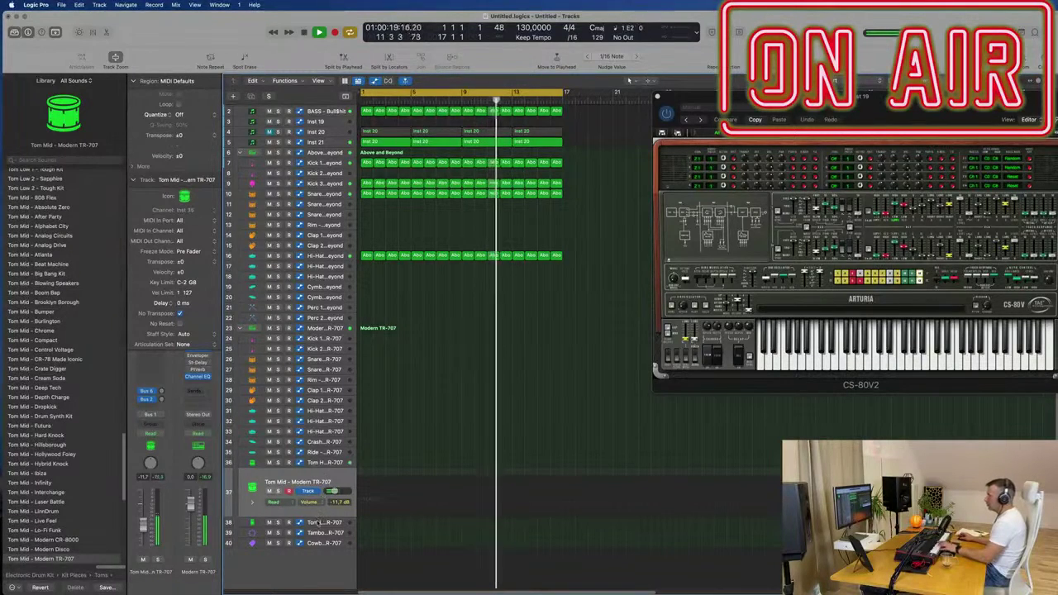
click(320, 521)
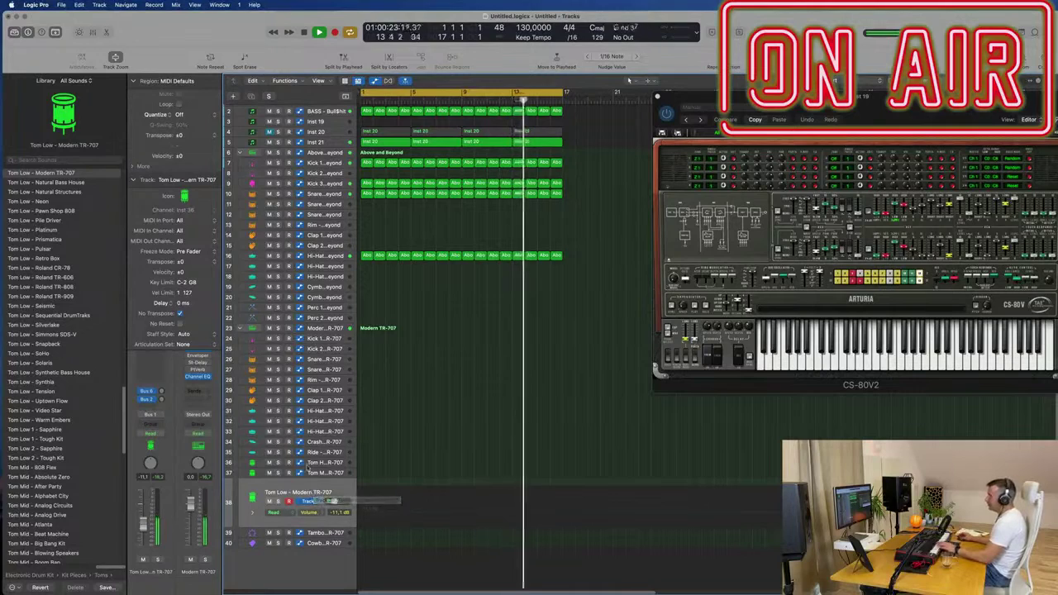
click(315, 463)
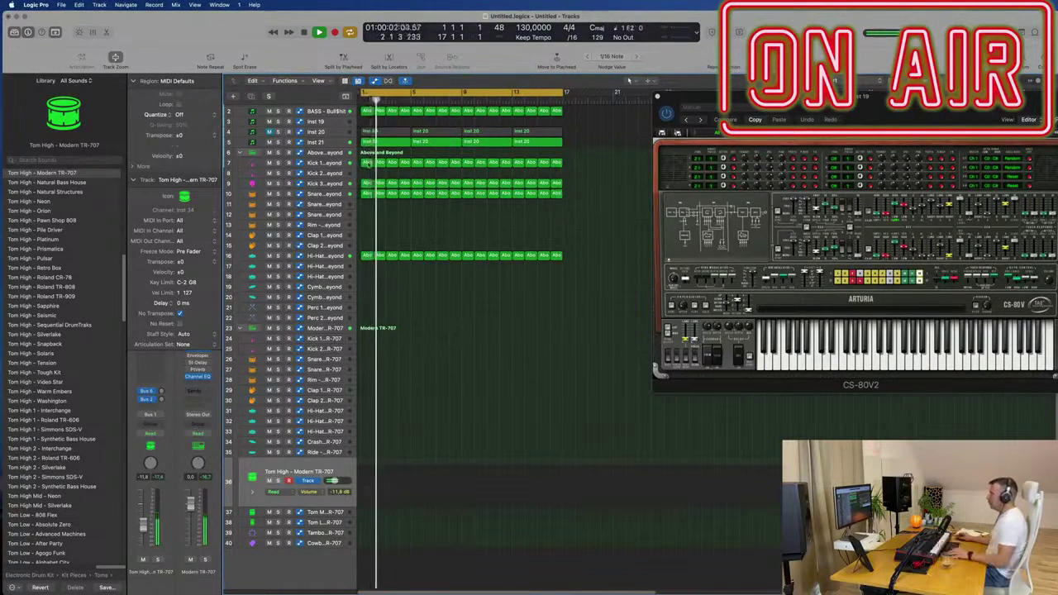
- Copy the first Kick 3 region onto the Tom High track and open the copy for note editing
click(366, 183)
drag(368, 302, 370, 473)
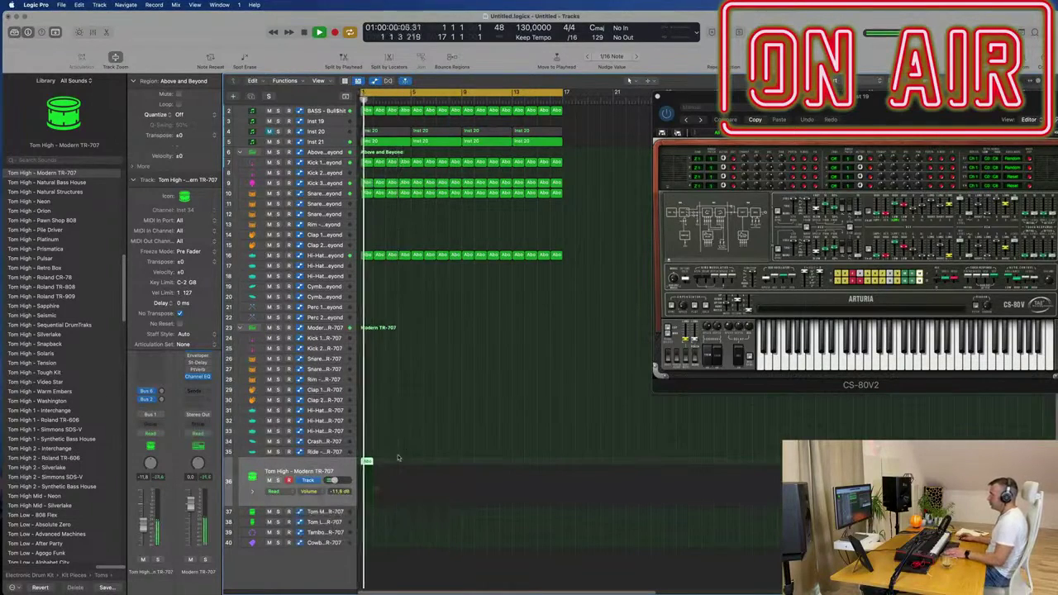
double_click(365, 462)
click(405, 550)
key(space)
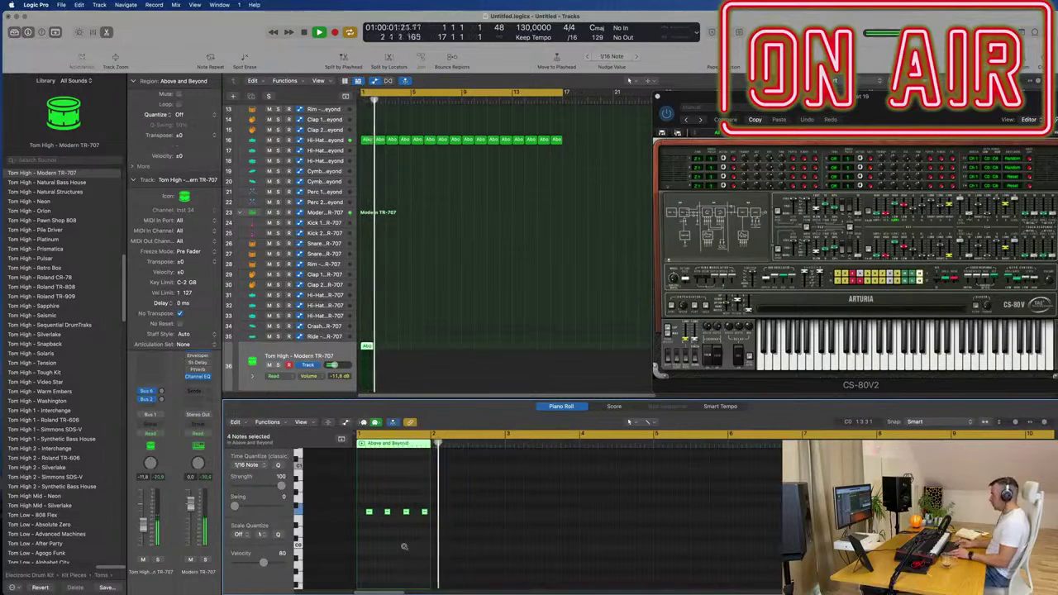
- Set the cycle range to the first two bars and play it with the tom region
key(Return)
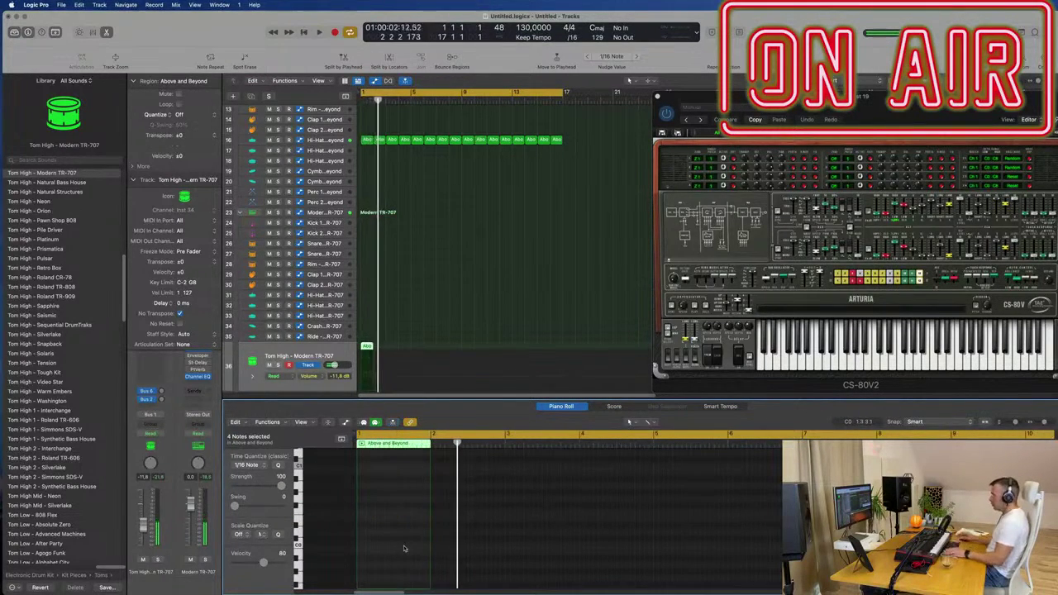
scroll(425, 306, up, 3)
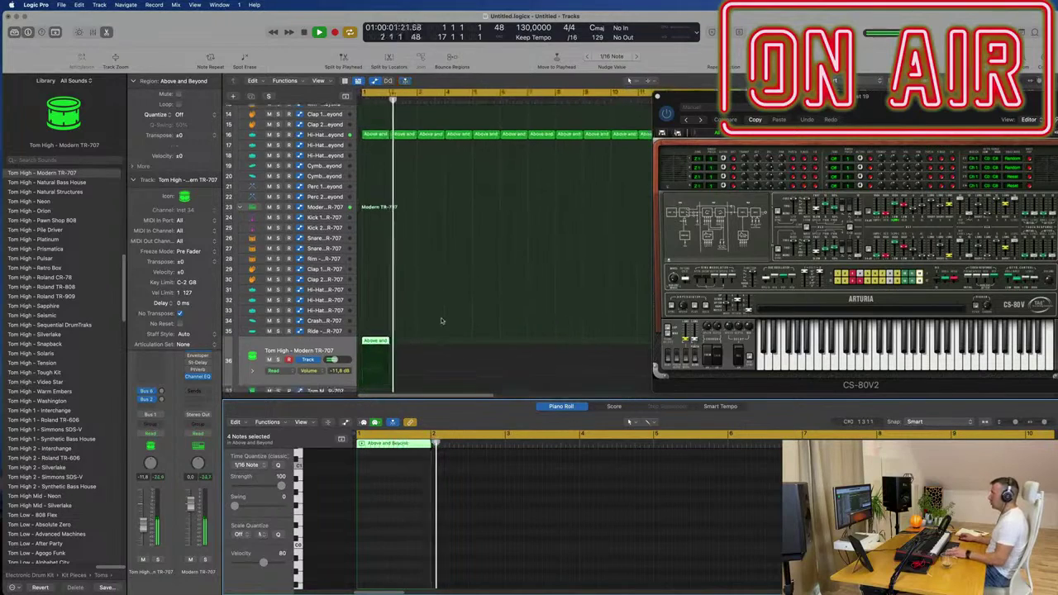
click(374, 95)
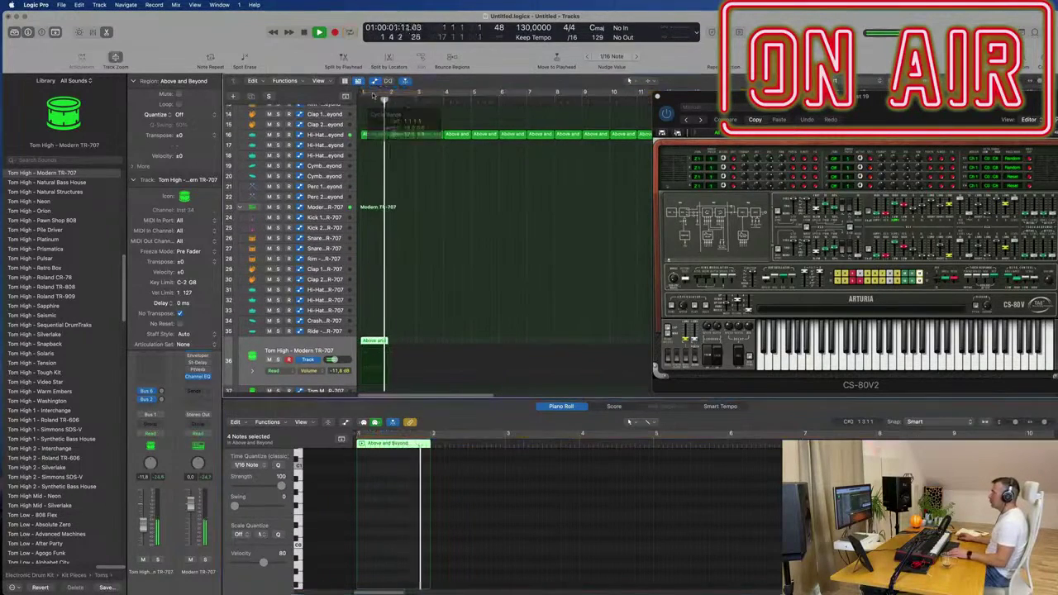
drag(363, 96, 415, 101)
scroll(417, 364, down, 3)
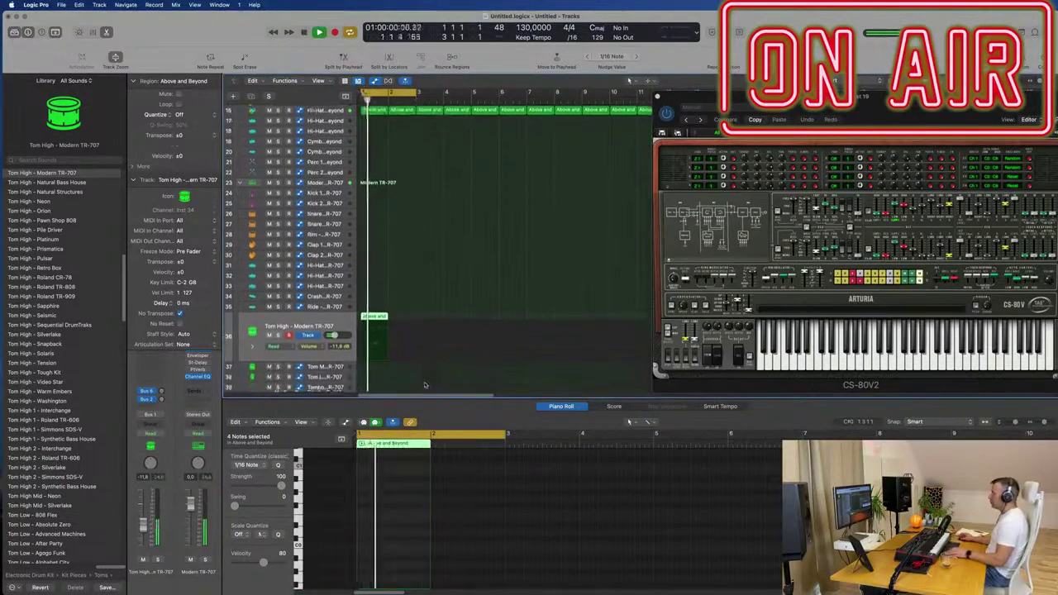
scroll(399, 512, down, 2)
scroll(399, 513, up, 2)
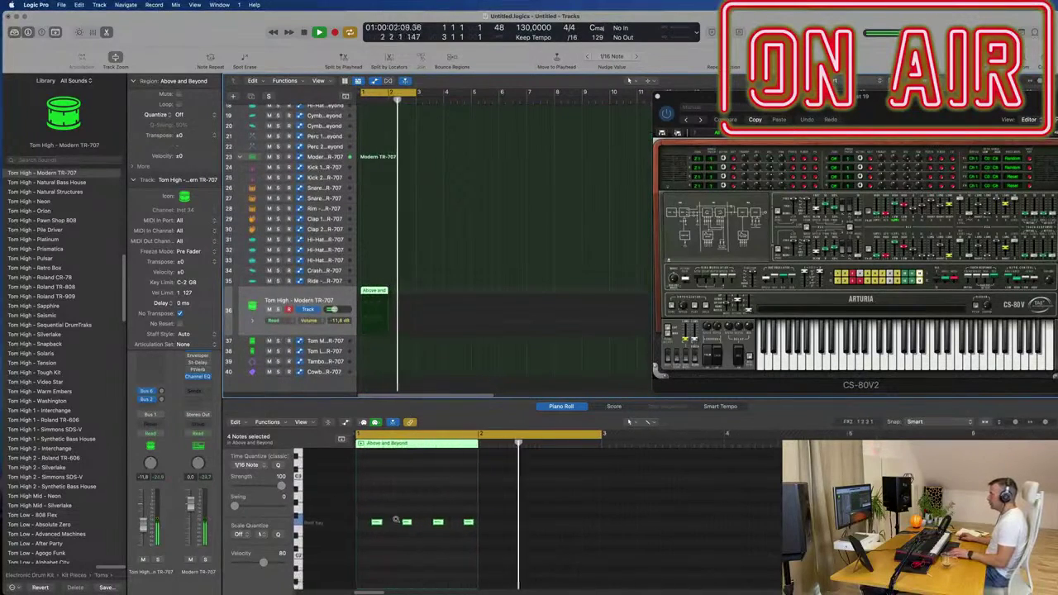
- Delete the second note of the tom region and shorten the remaining three notes
click(397, 506)
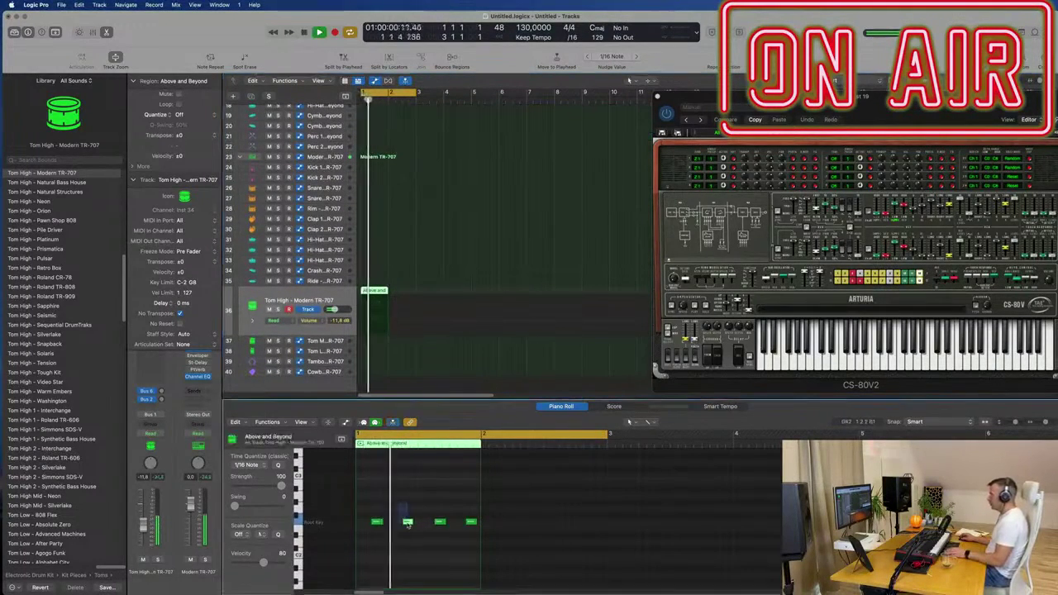
key(super+a)
drag(469, 523, 466, 523)
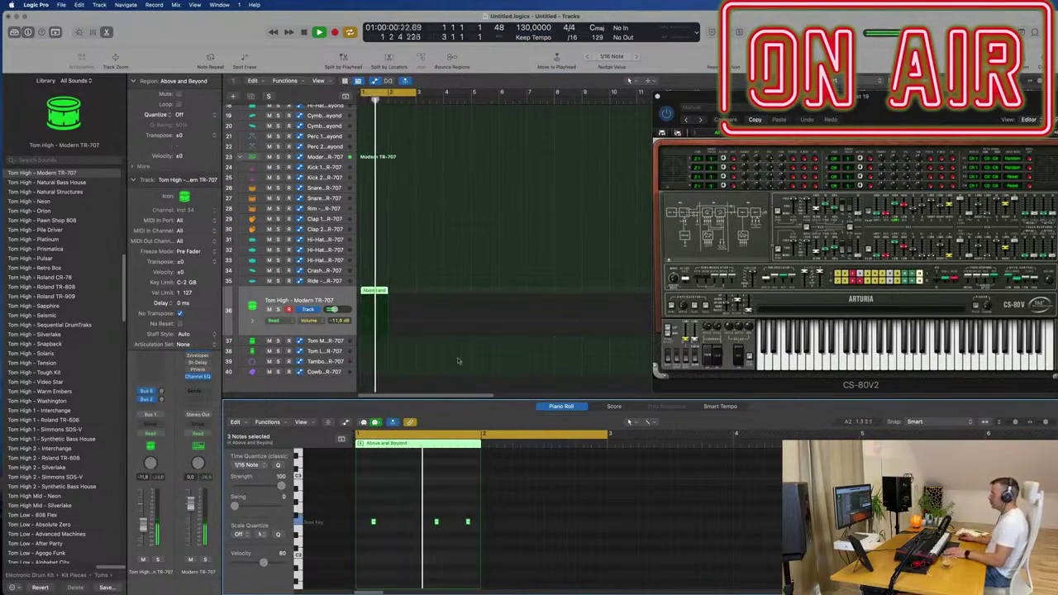
click(478, 274)
- Move the last two notes of the Tom High region earlier, onto beats 2 and 3, and play the result
scroll(479, 275, up, 8)
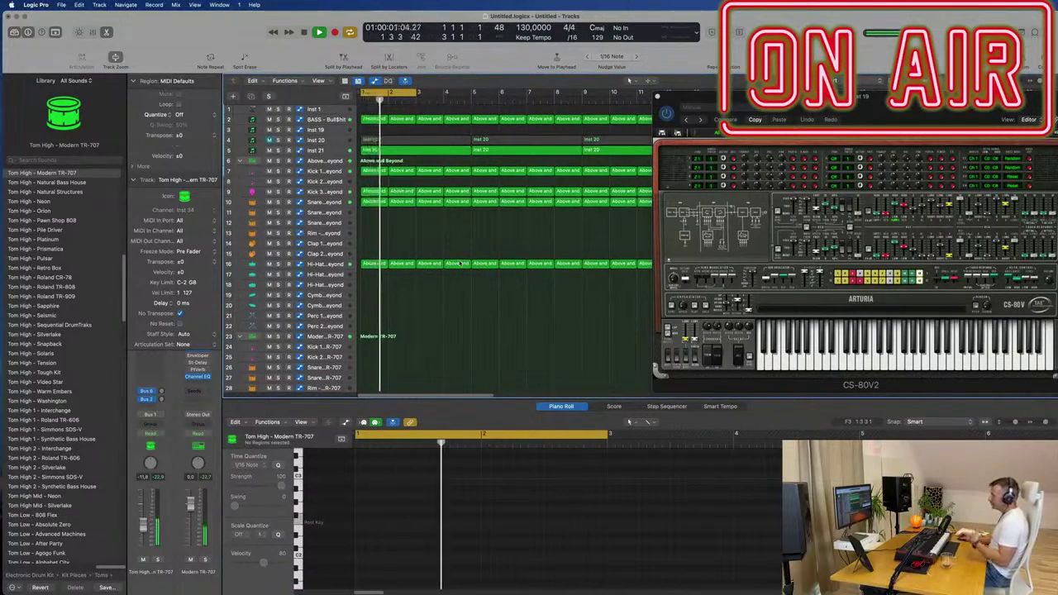
scroll(422, 273, down, 6)
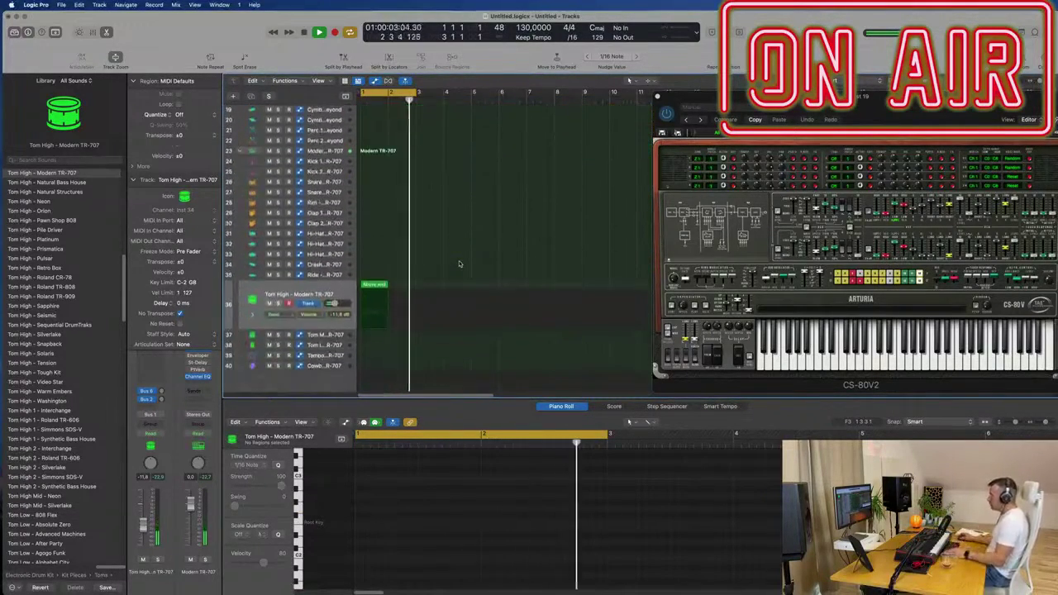
key(super+Right)
key(super+Right)
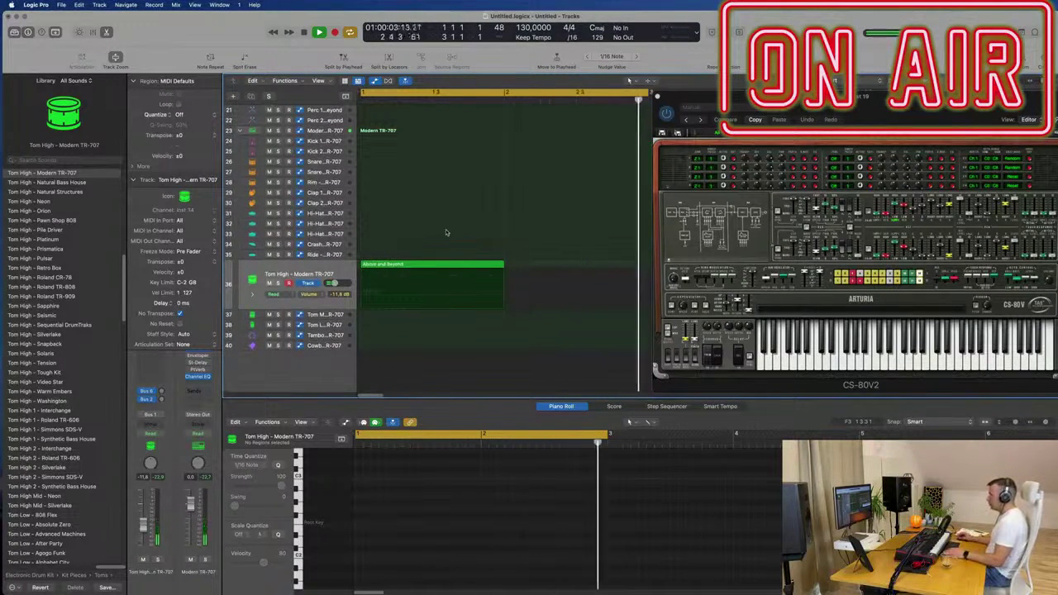
key(space)
click(441, 266)
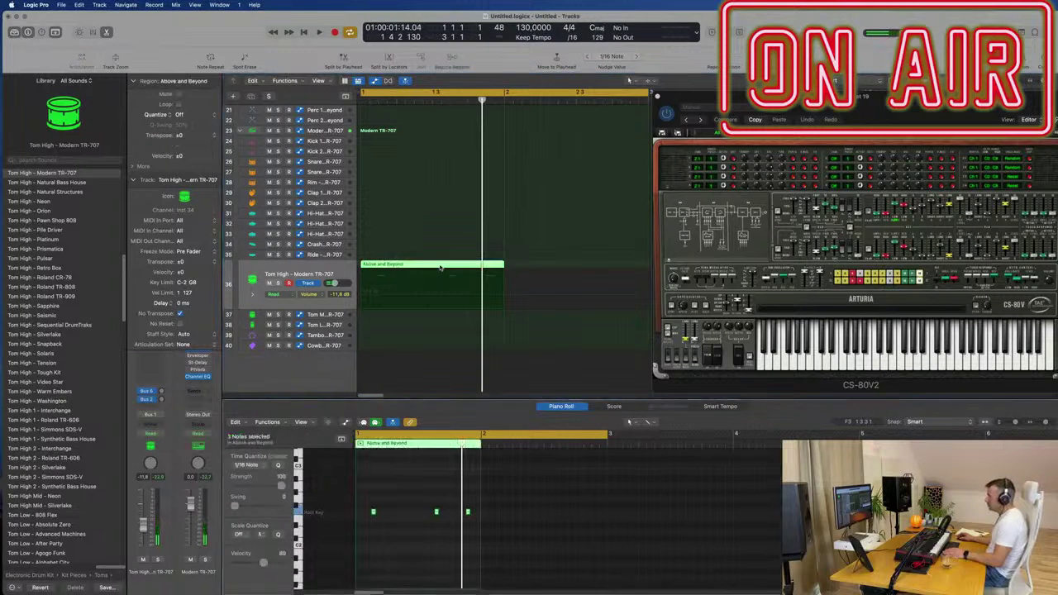
scroll(415, 504, left, 3)
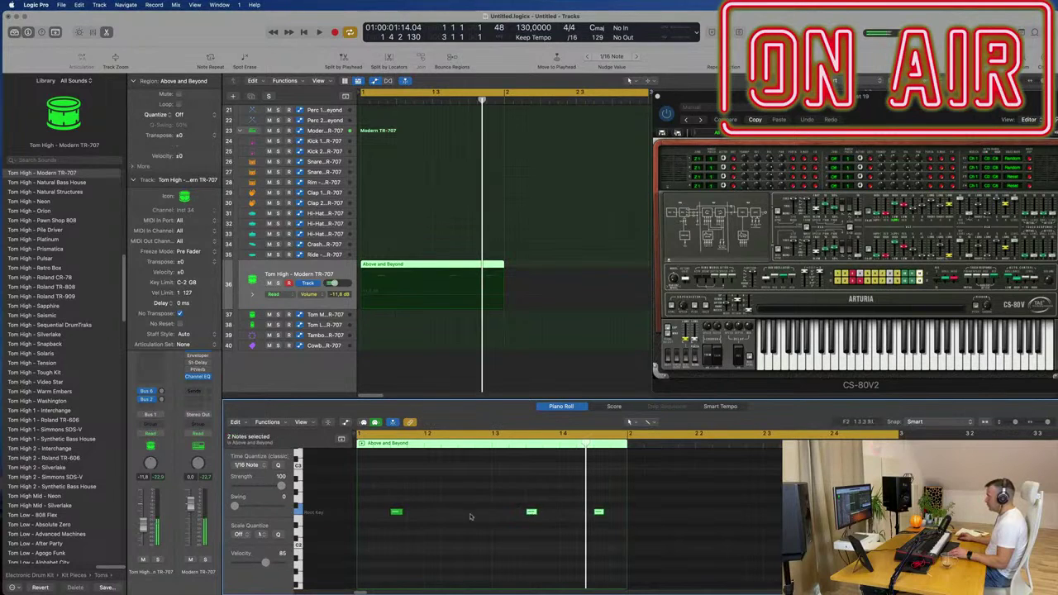
drag(532, 512, 430, 517)
key(space)
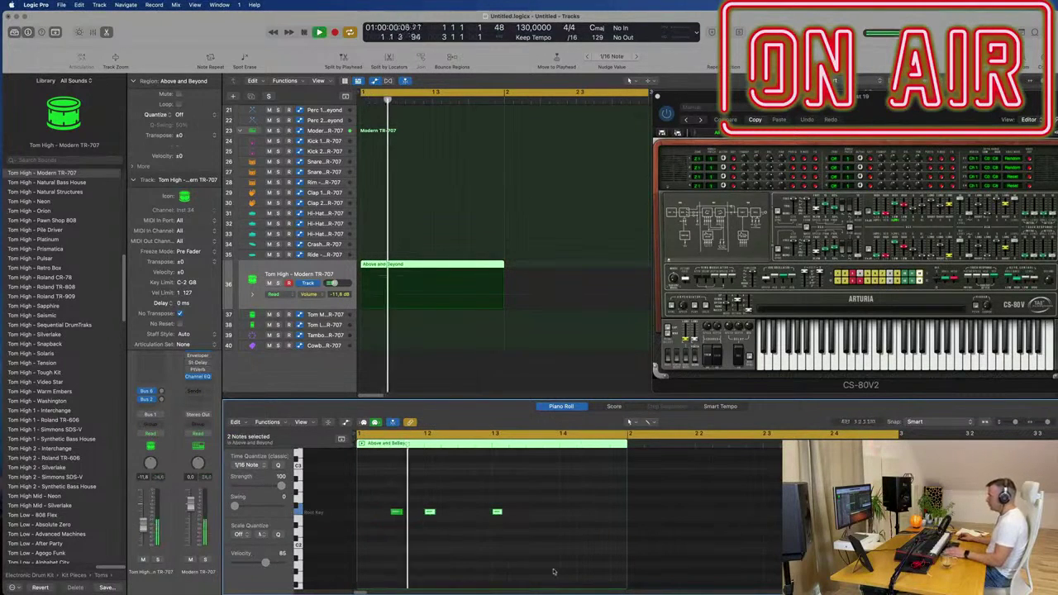
- Move the beat 3 tom note to the start of the bar and the beat 2 note a sixteenth later
click(473, 506)
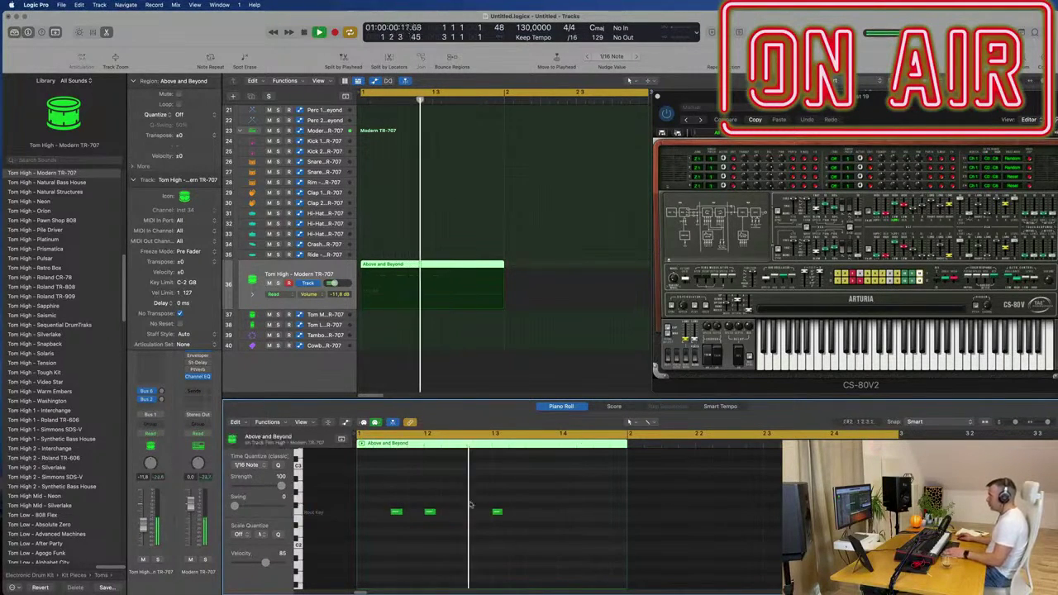
drag(498, 514, 362, 513)
key(space)
drag(452, 514, 439, 513)
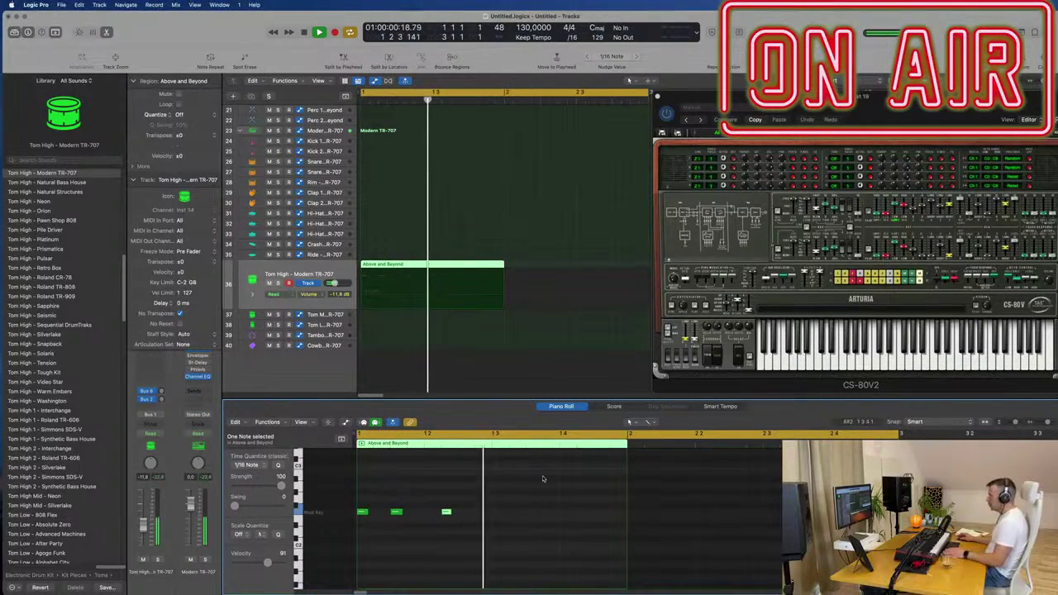
click(460, 514)
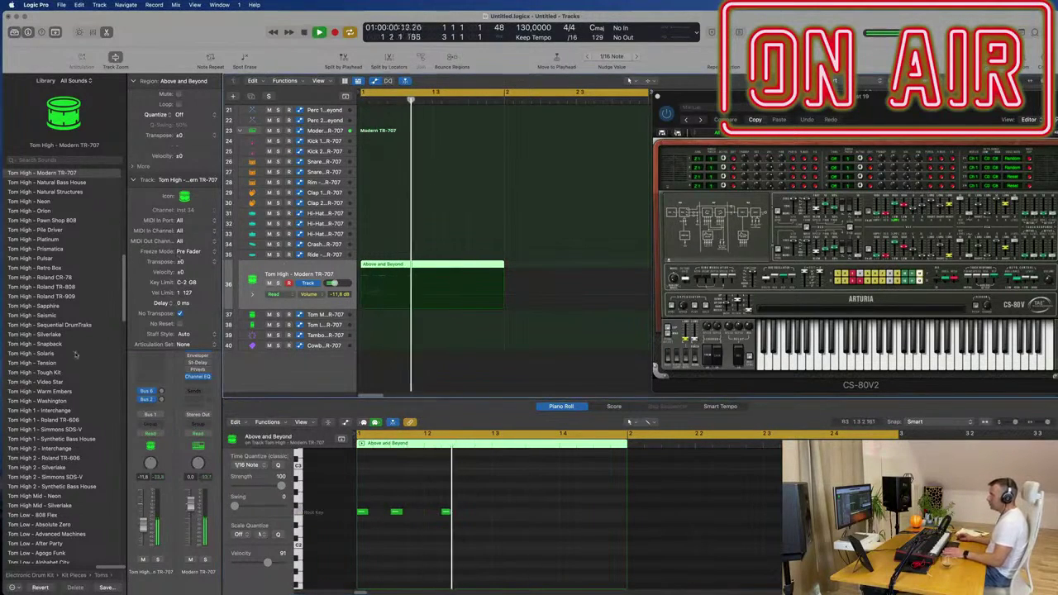
- Load the Tom Low - 808 Flex sound on the tom track and transpose its three notes down an octave
scroll(80, 365, down, 5)
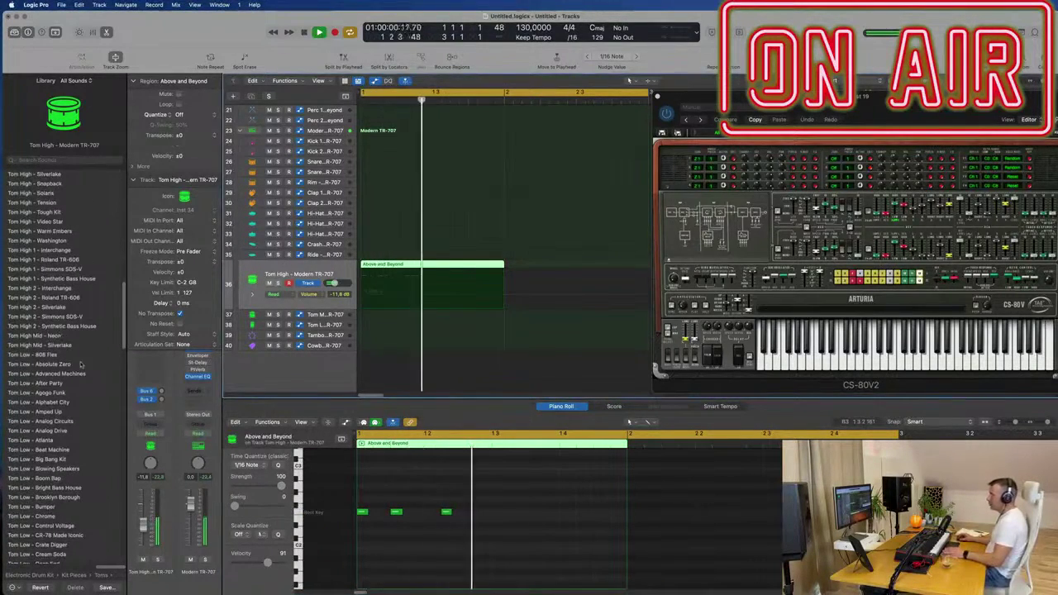
click(33, 355)
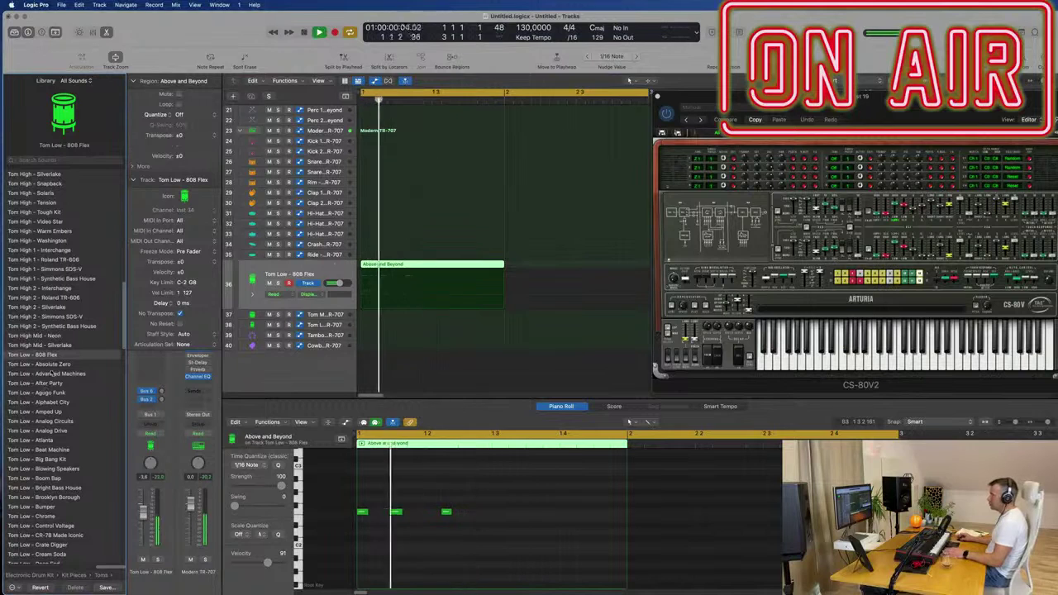
drag(489, 505, 361, 521)
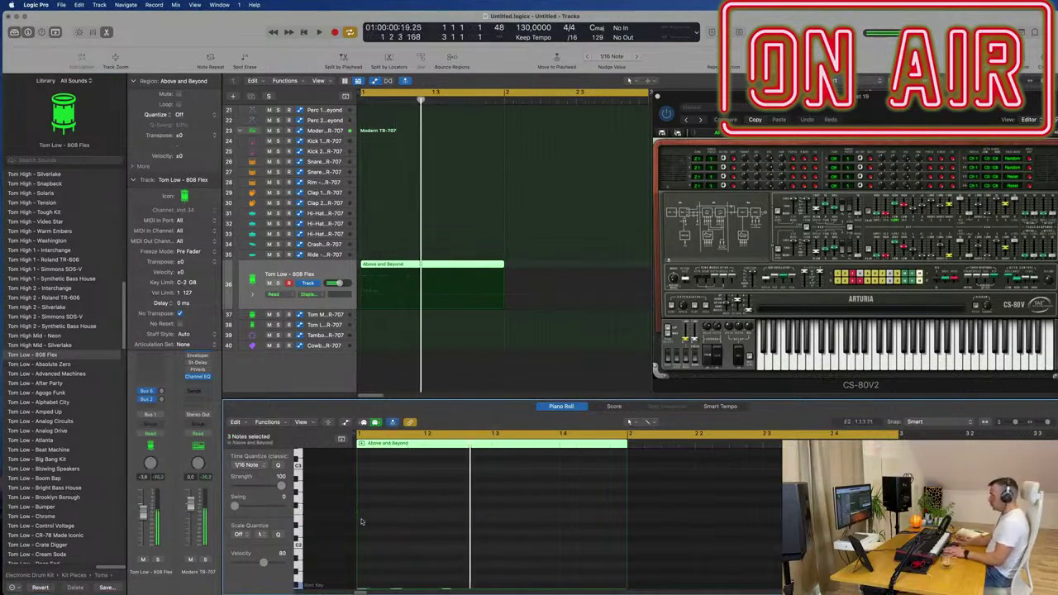
scroll(52, 497, down, 3)
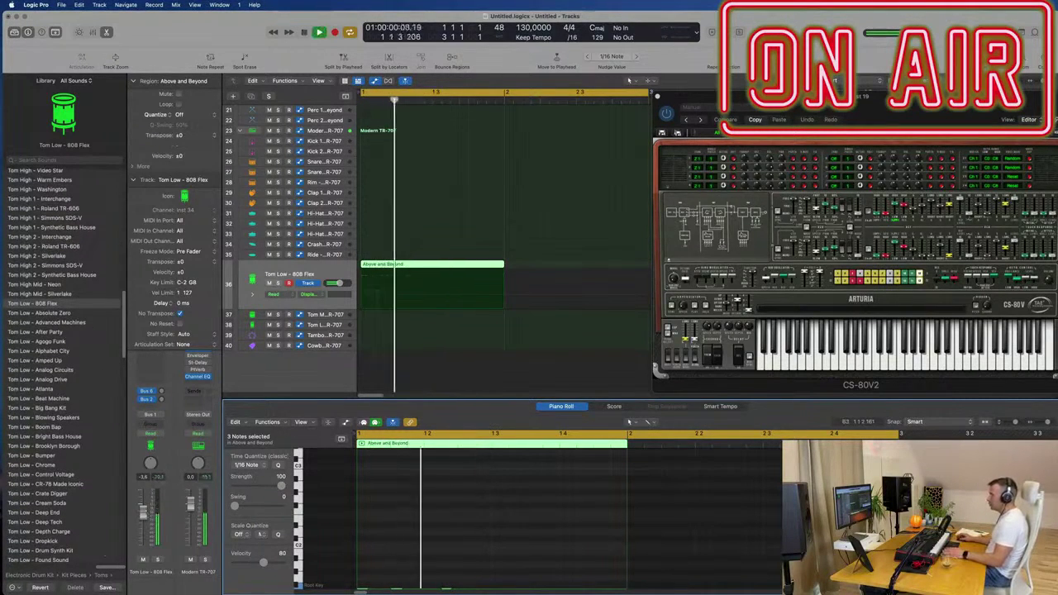
- Audition Tom Low - Absolute Zero and Advanced Machines, load Tom Low - After Party and set its volume to -12.4 dB
click(39, 315)
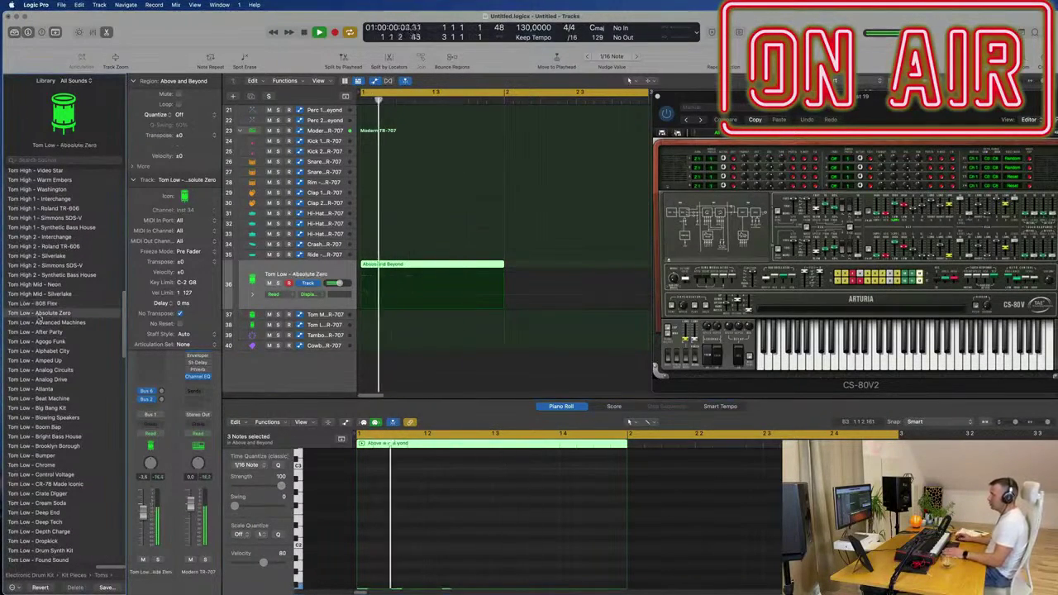
click(40, 323)
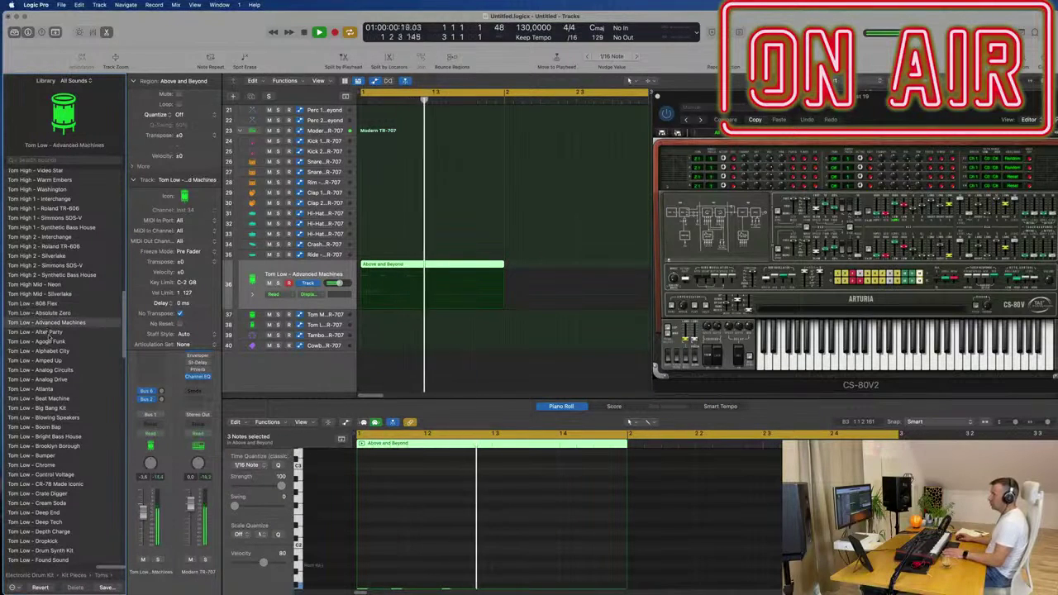
click(42, 331)
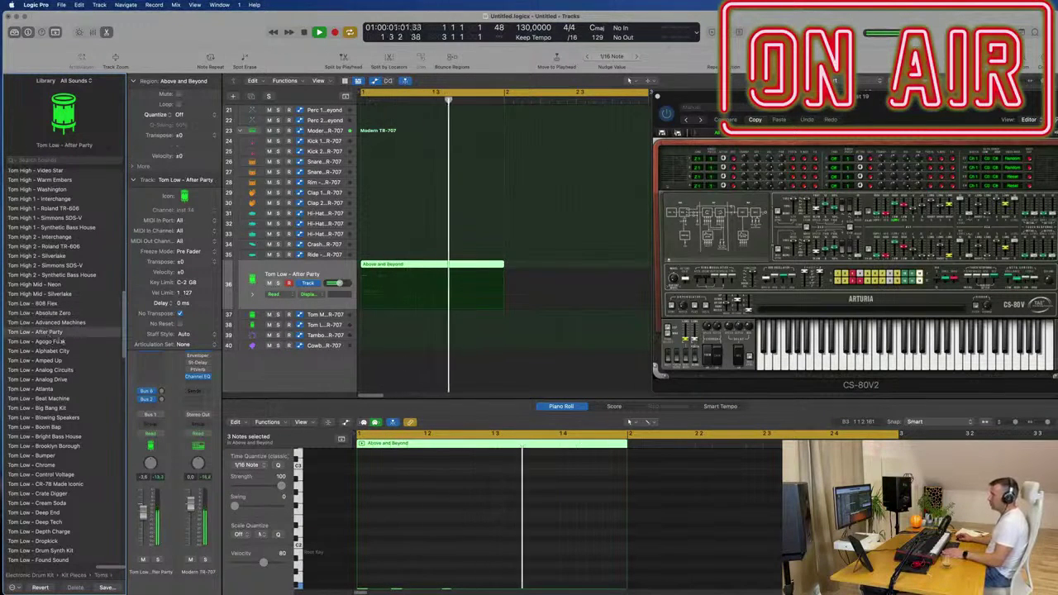
key(space)
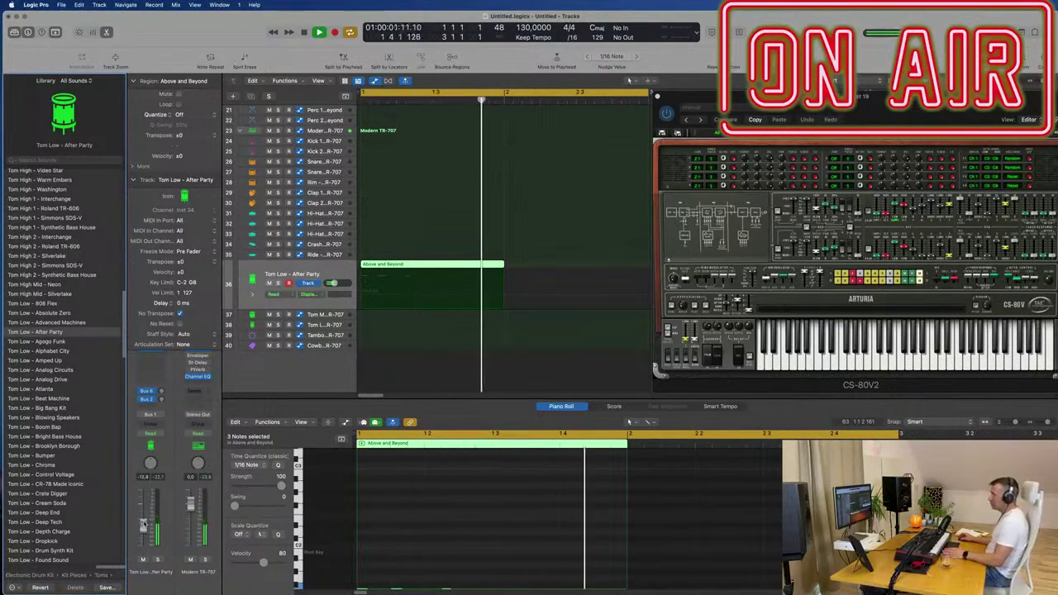
key(space)
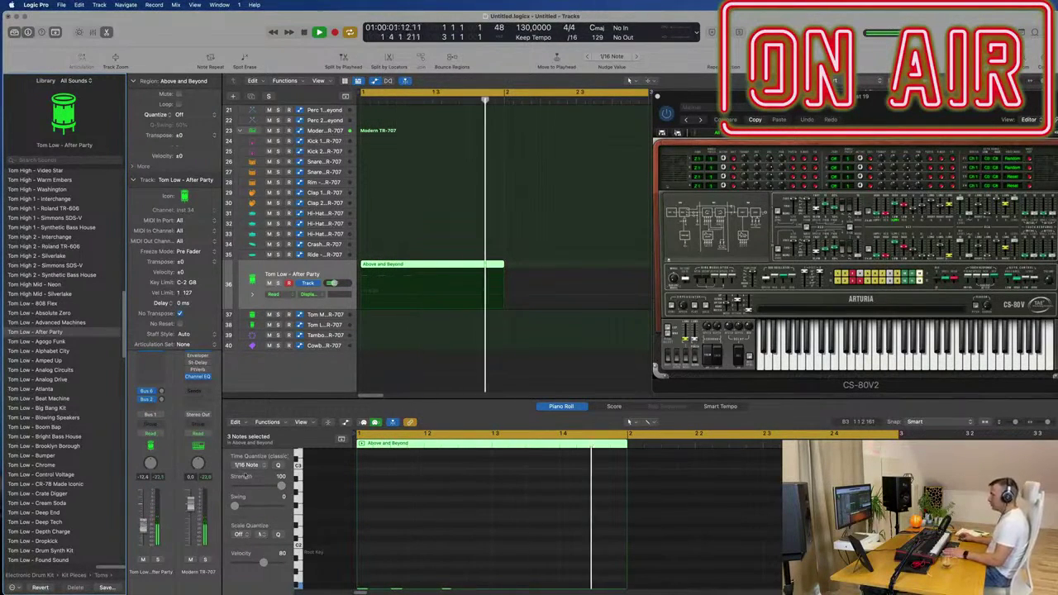
- Copy the third tom note to the last eighth of the bar
key(space)
drag(447, 524, 599, 527)
key(space)
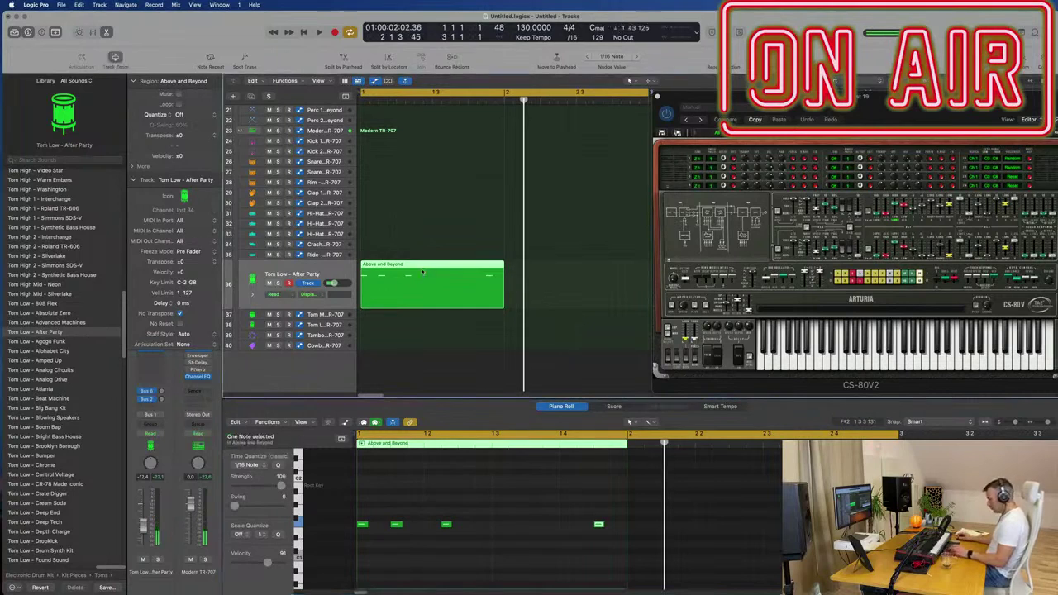
- Repeat the one-bar tom region twice directly after itself and play the loop
key(super+r)
key(super+r)
key(super+Left)
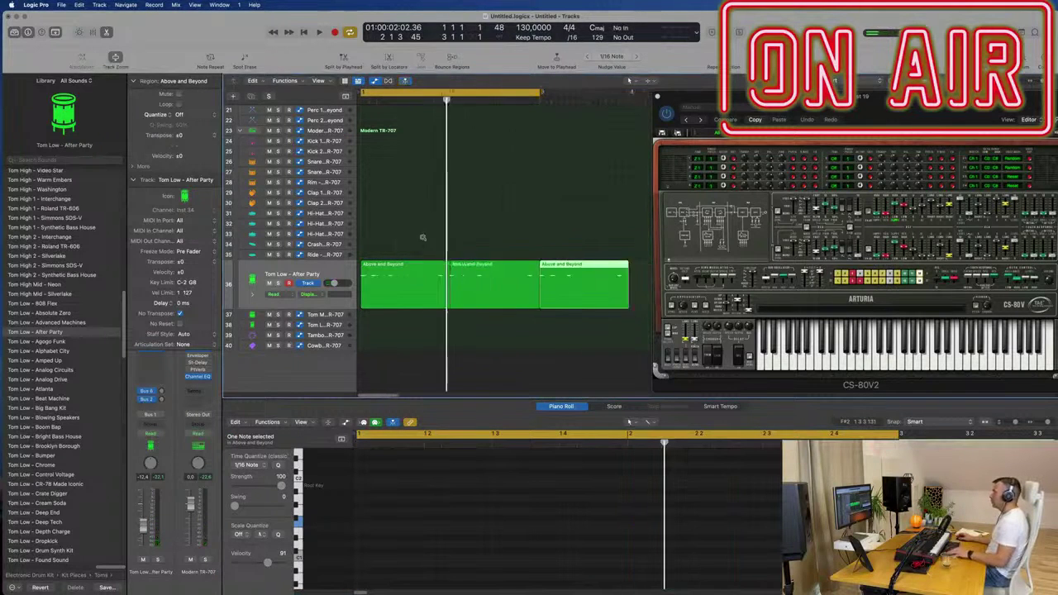
key(space)
click(464, 240)
scroll(466, 237, up, 1)
scroll(466, 238, right, 2)
scroll(467, 239, left, 2)
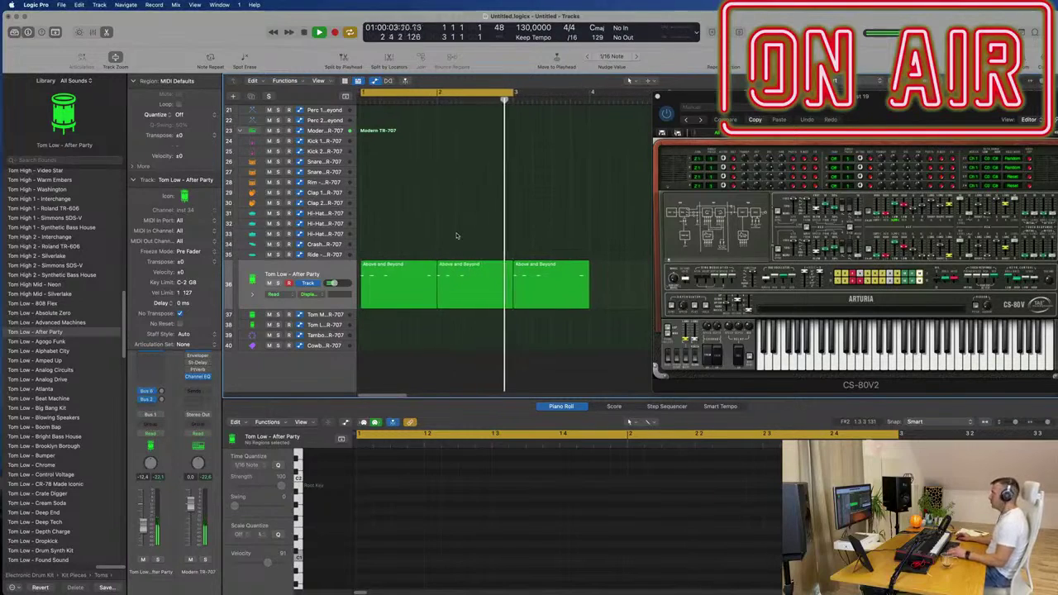
- Delete the third tom region so the pattern covers only the first two bars
scroll(456, 235, down, 1)
key(super+a)
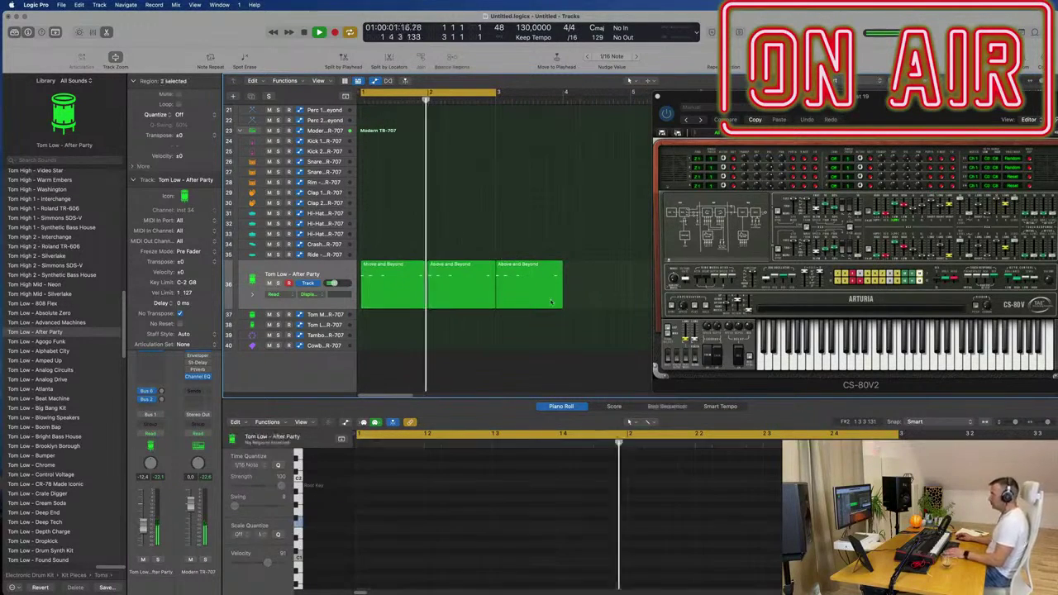
click(556, 298)
key(Delete)
- Select all regions in the arrangement and name and color them by their tracks
scroll(512, 273, up, 10)
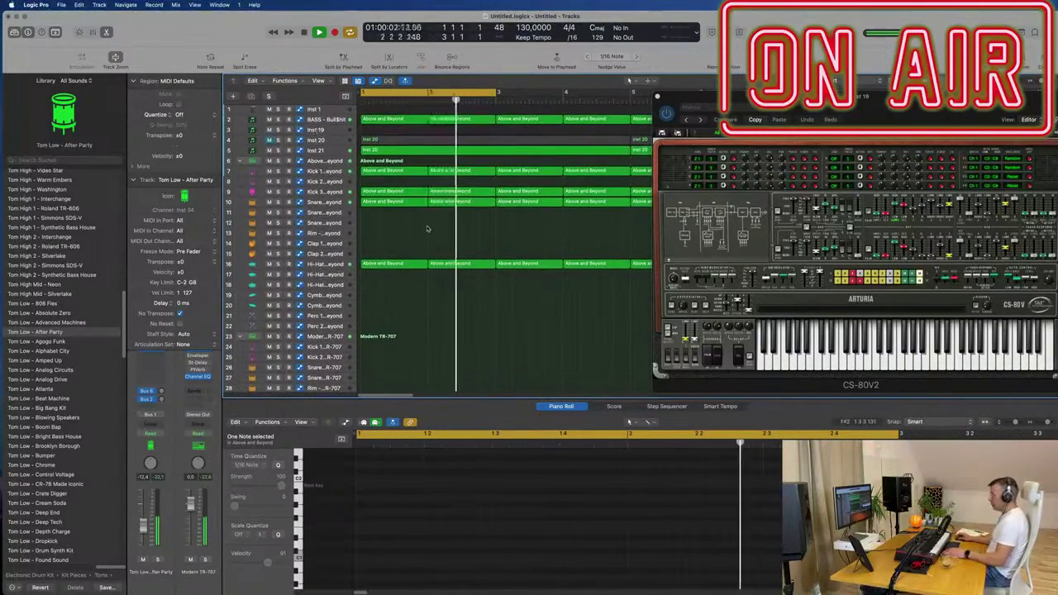
key(super+a)
right_click(452, 174)
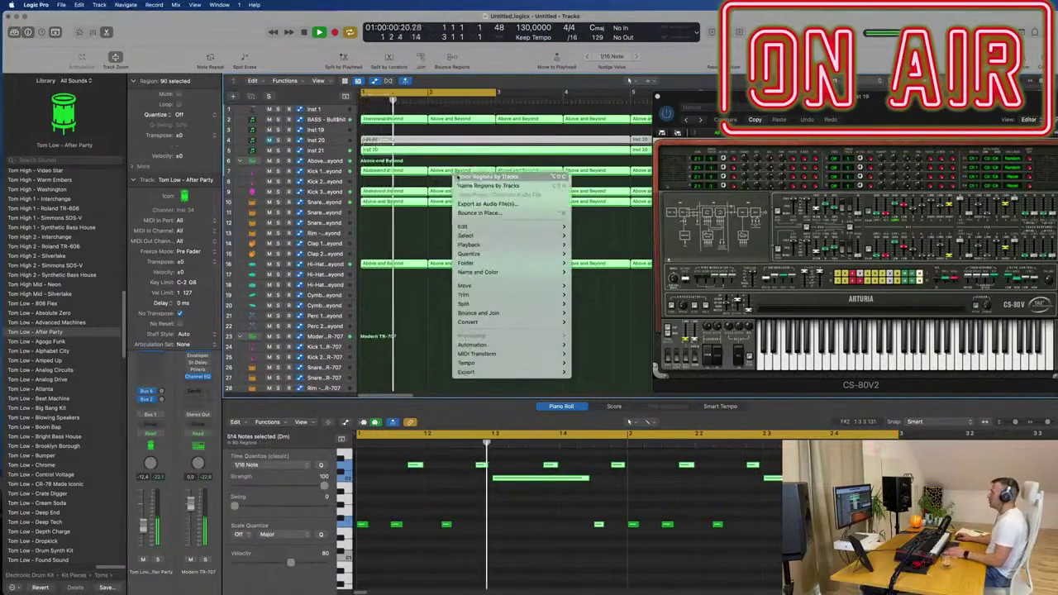
click(465, 185)
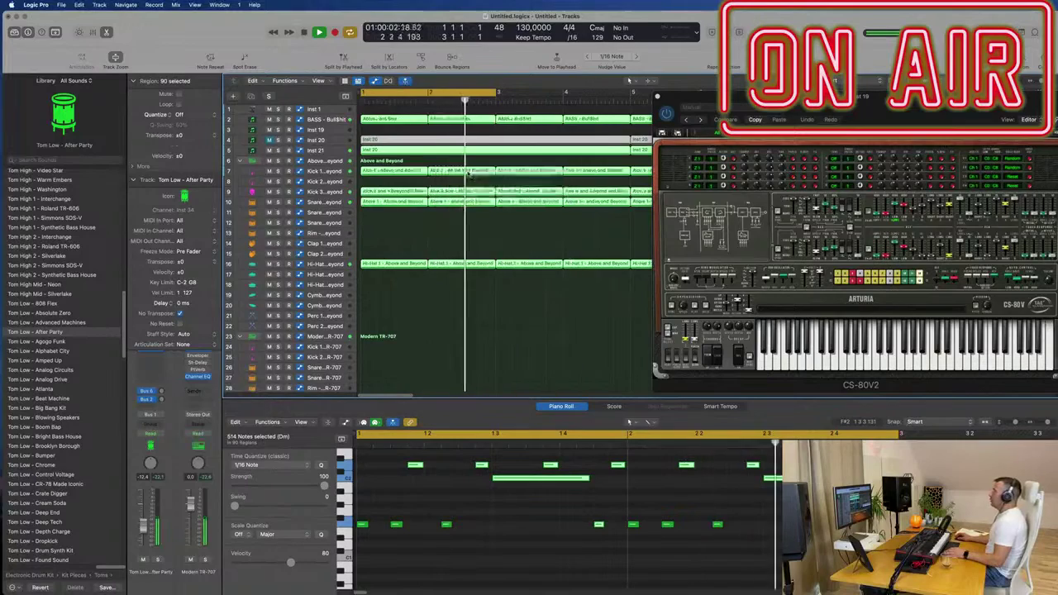
right_click(471, 172)
click(487, 176)
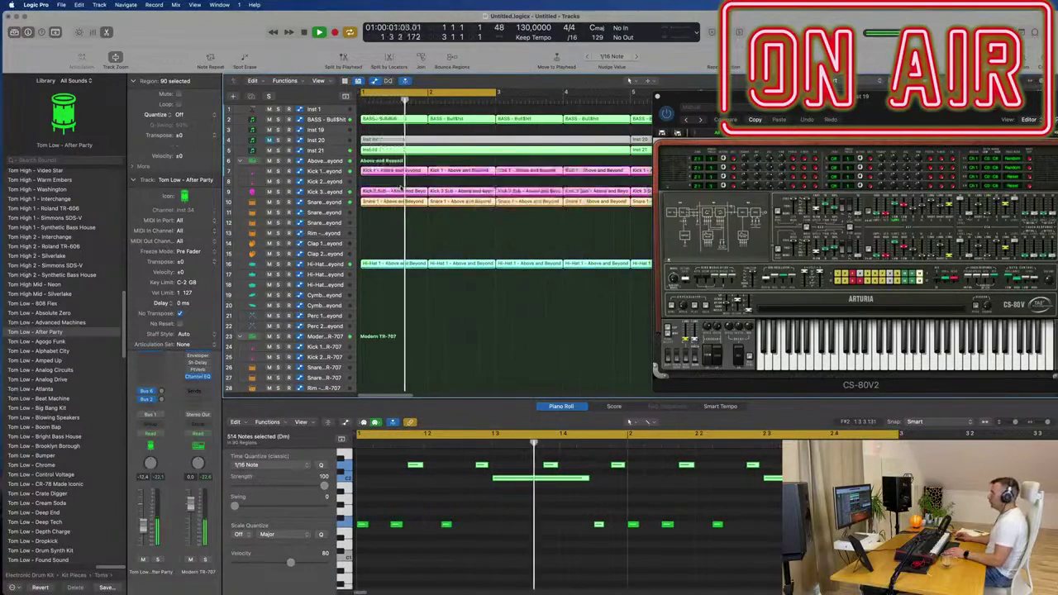
- Mute the BASS track and select the Tom Low – After Party track in the Modern TR-707 kit
click(339, 150)
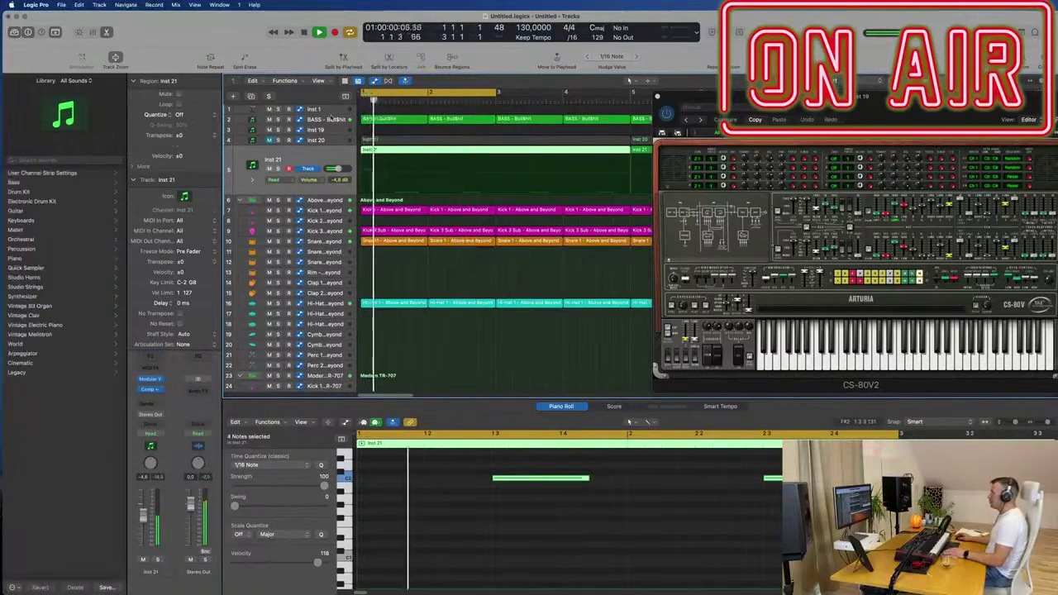
click(334, 118)
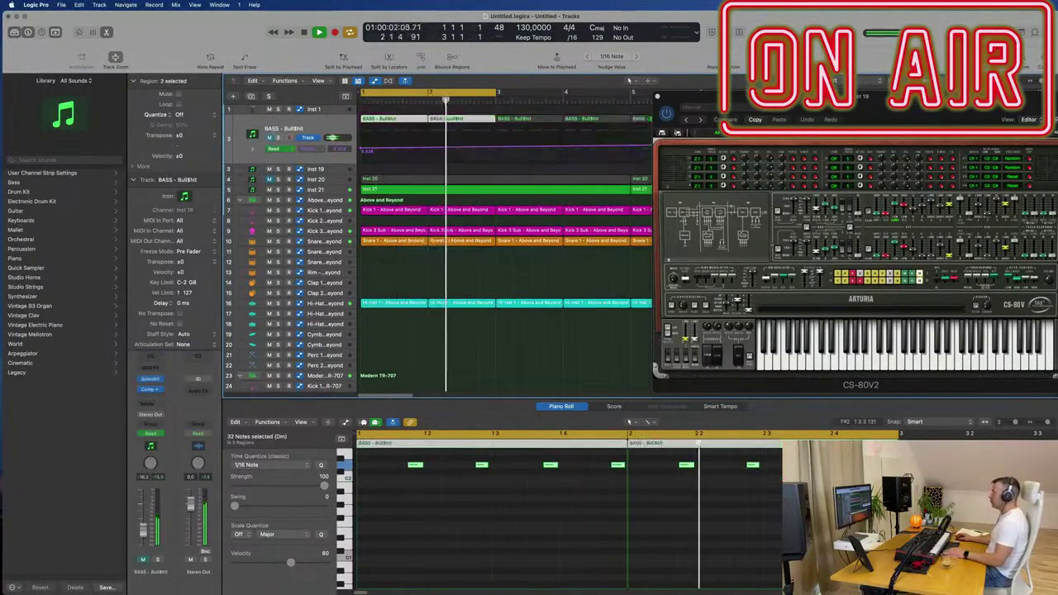
scroll(496, 288, down, 5)
scroll(500, 285, down, 3)
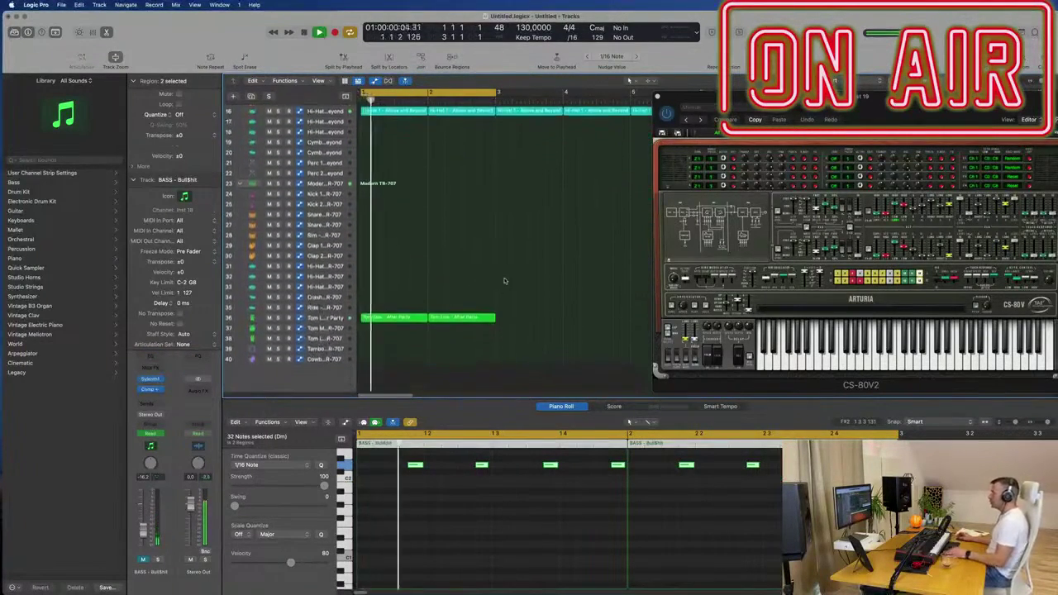
click(386, 314)
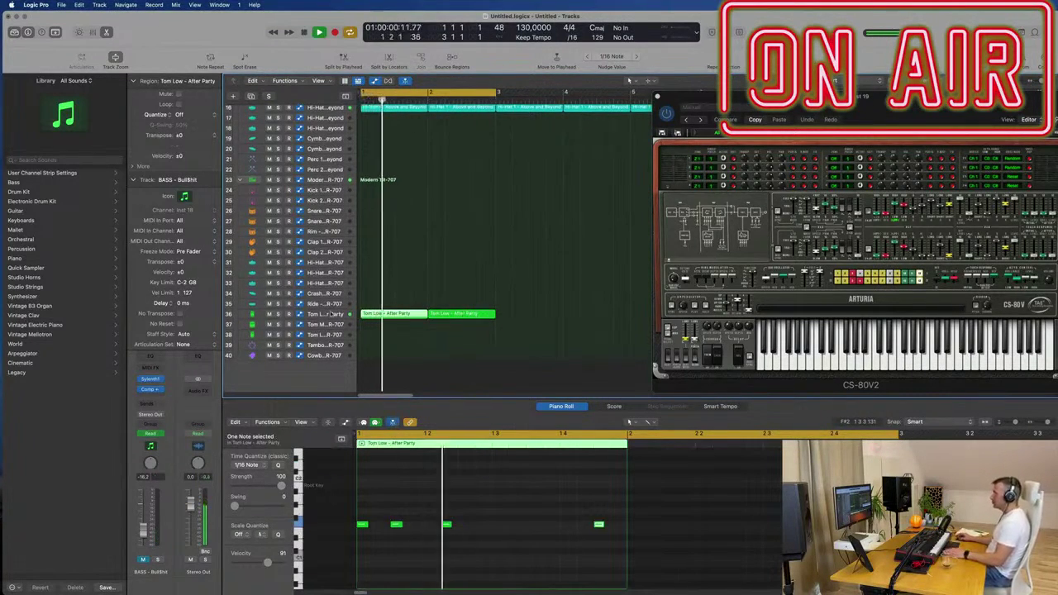
click(310, 314)
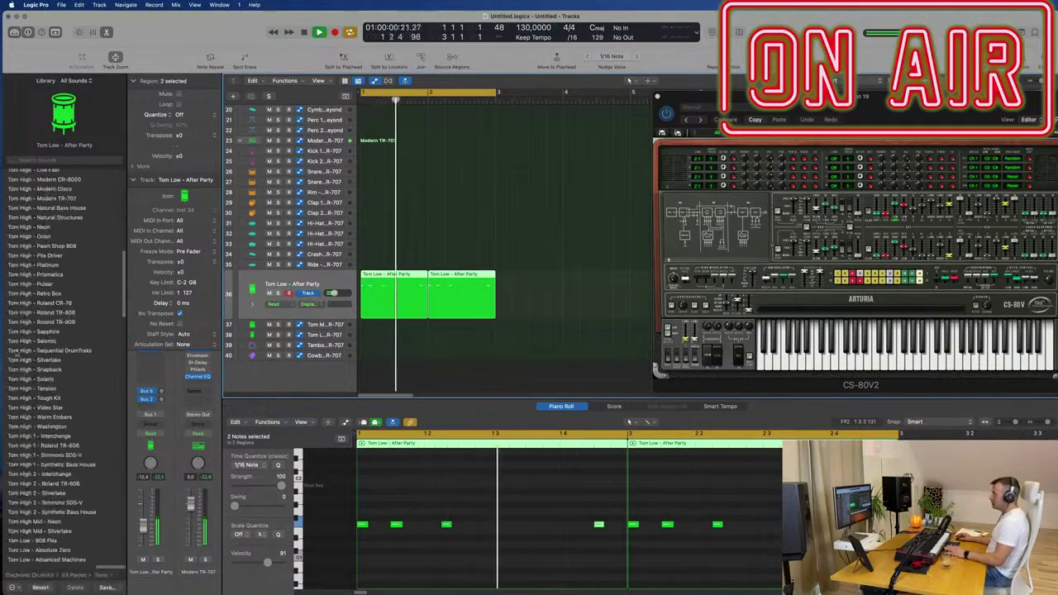
- Audition low tom sounds on the track during playback, going one by one from Tom Low – Agogo Funk to Tom Low – Futura
scroll(46, 355, down, 5)
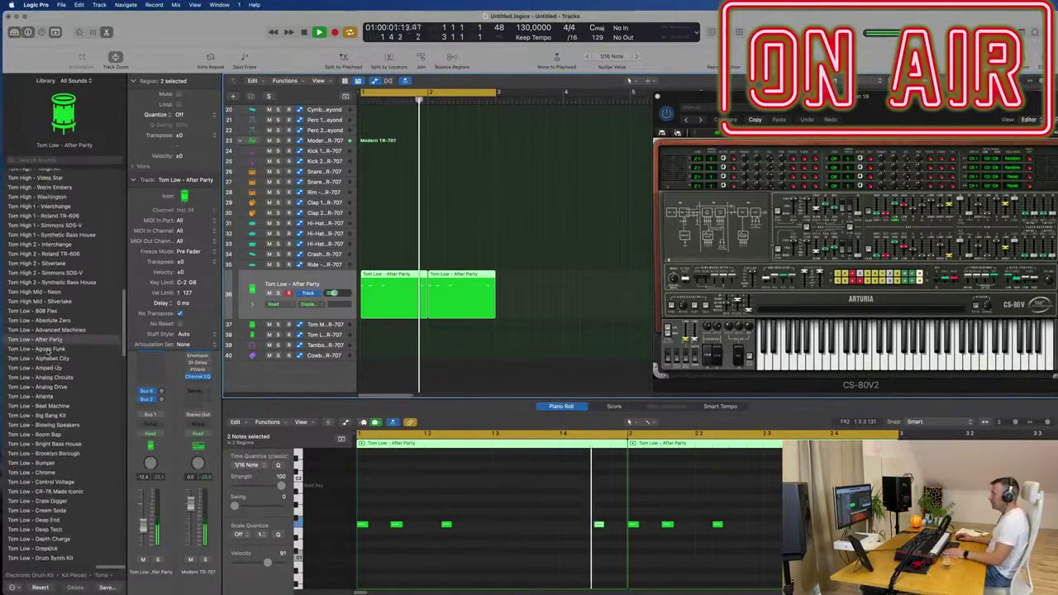
click(48, 349)
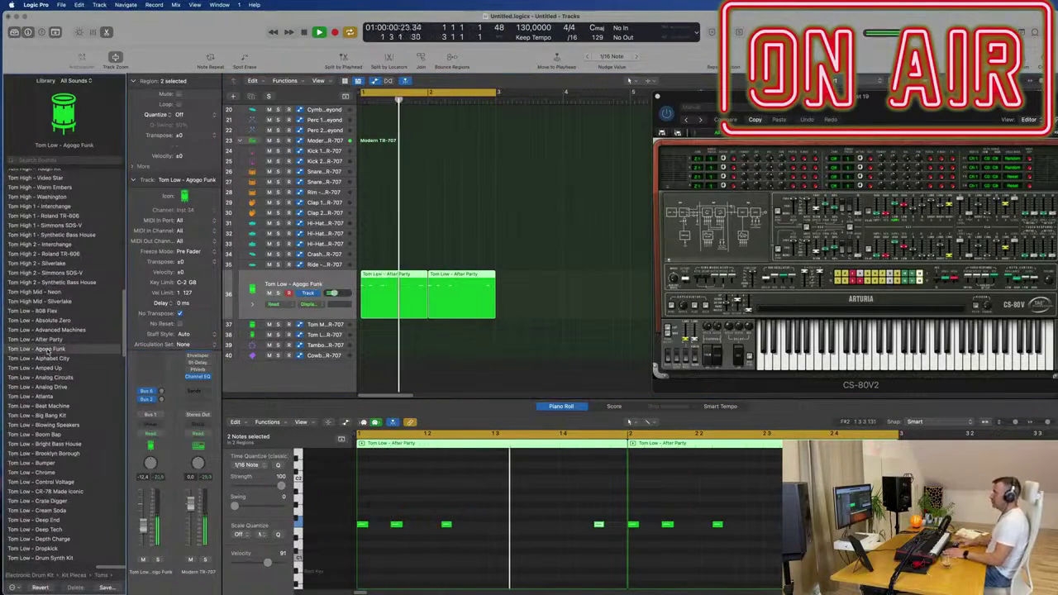
key(Down)
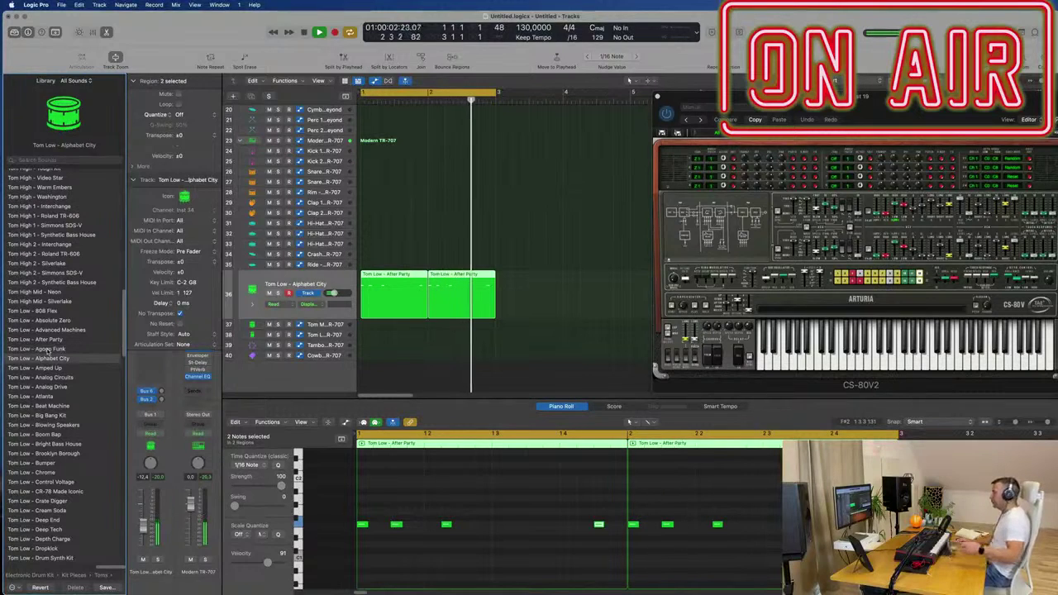
key(Down)
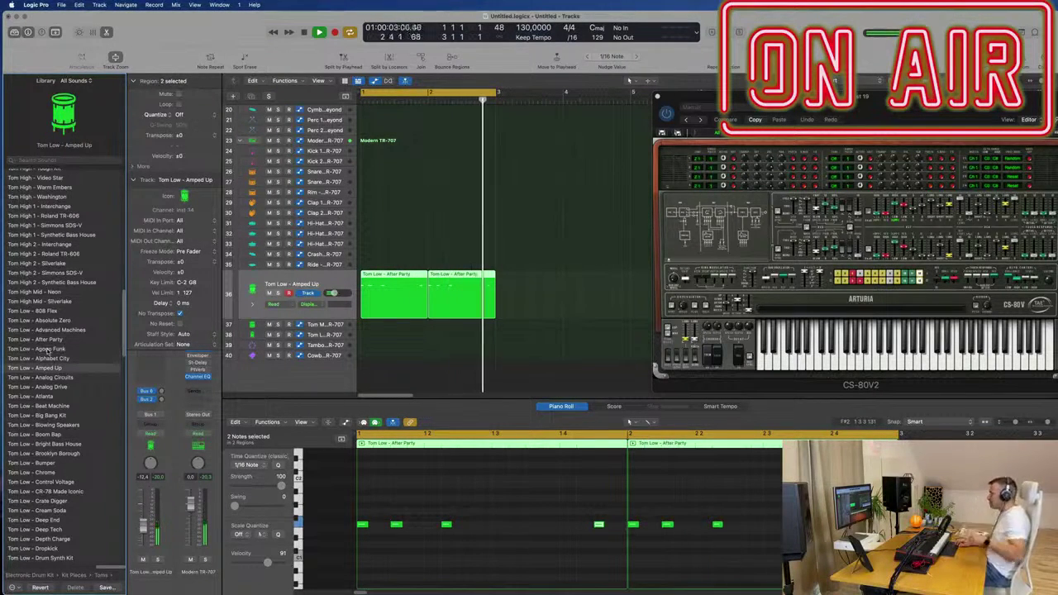
key(Down)
key(Down)
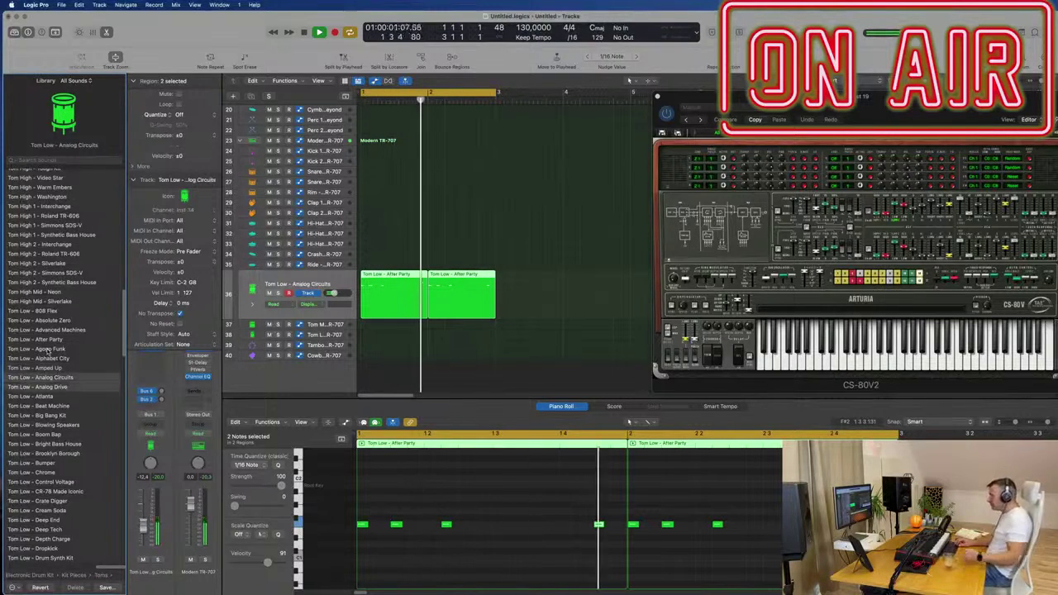
key(Down)
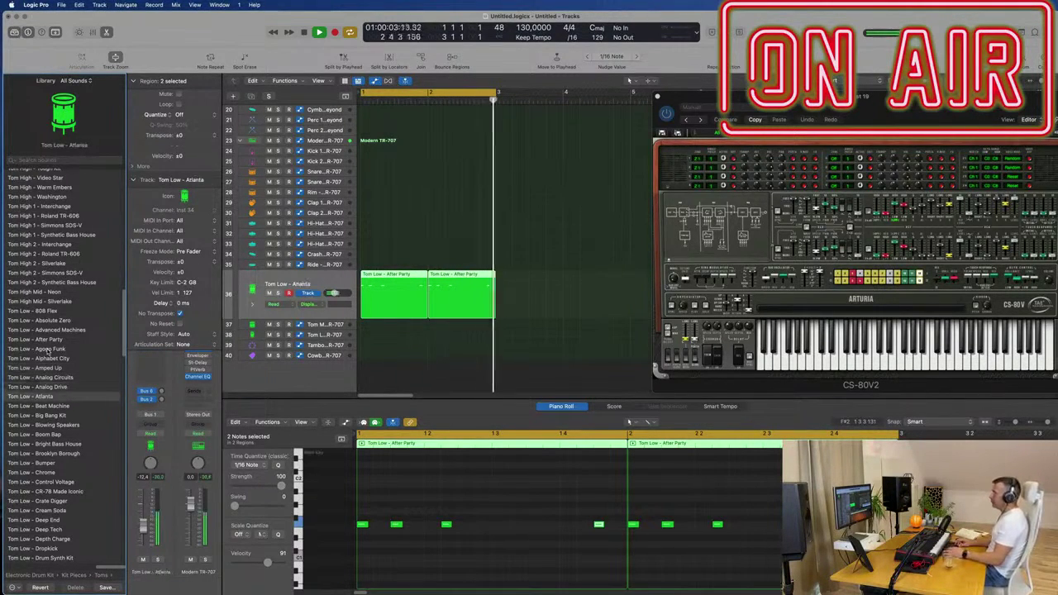
key(Down)
key(Down)
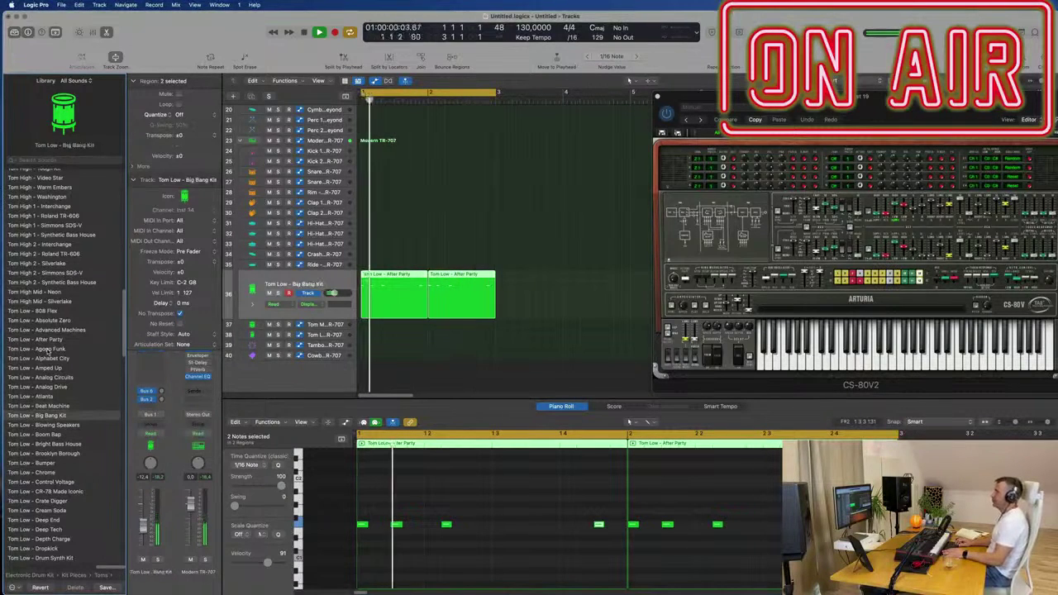
key(Down)
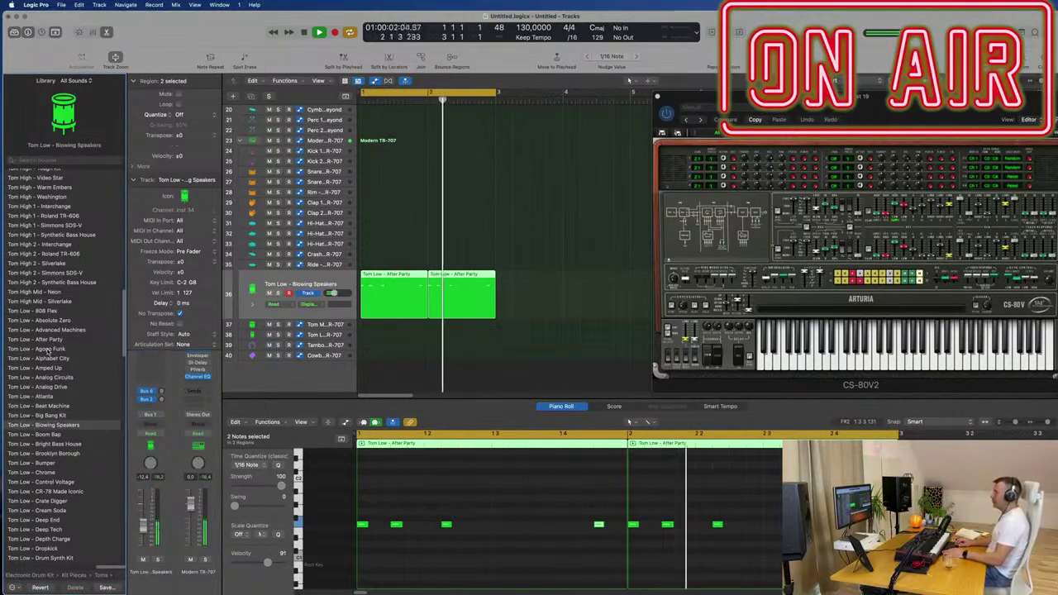
key(Down)
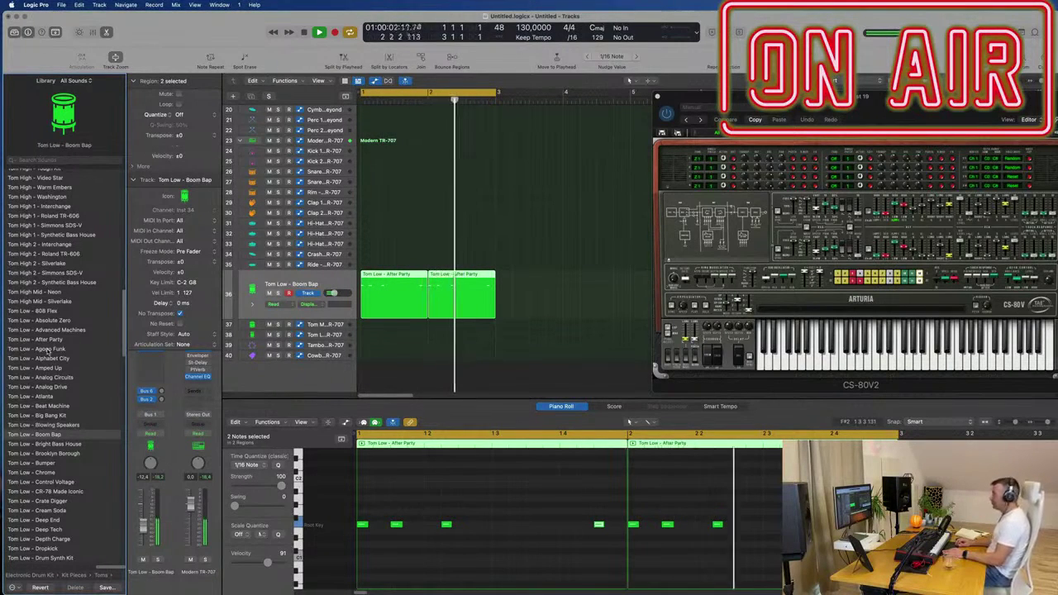
key(Down)
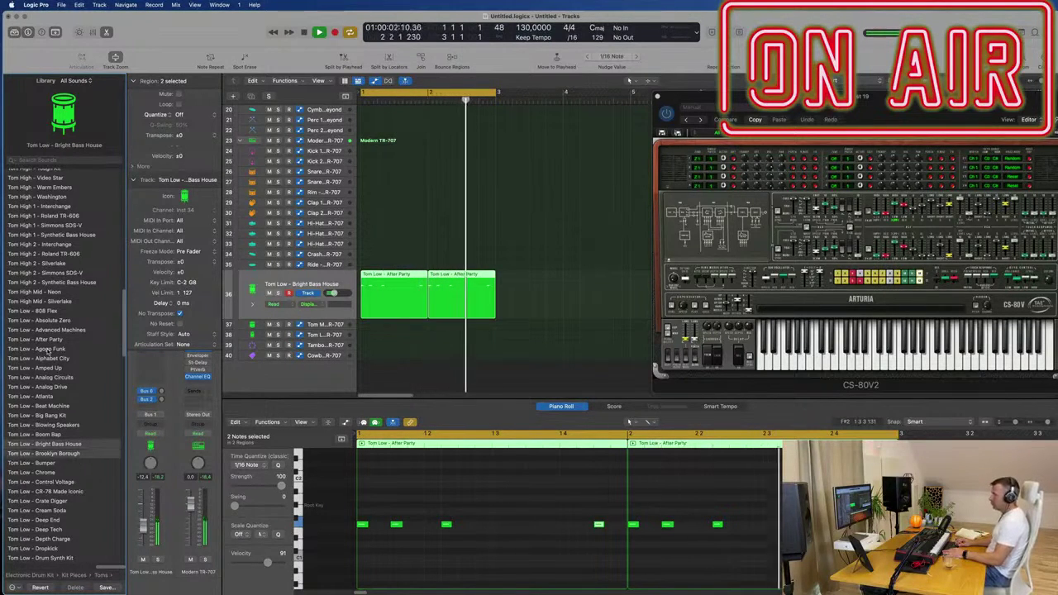
key(Down)
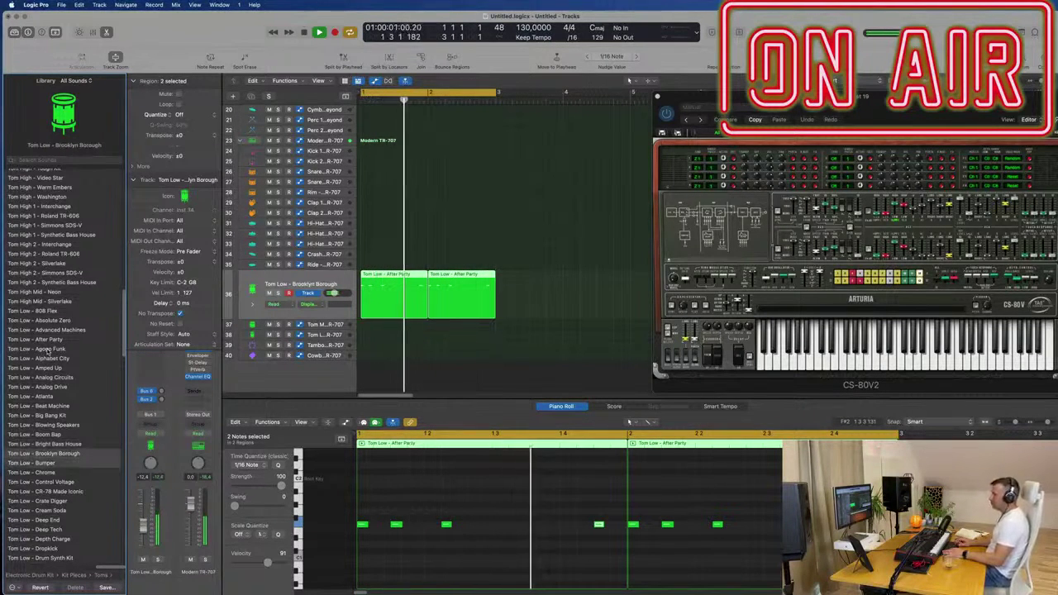
key(Down)
key(Down)
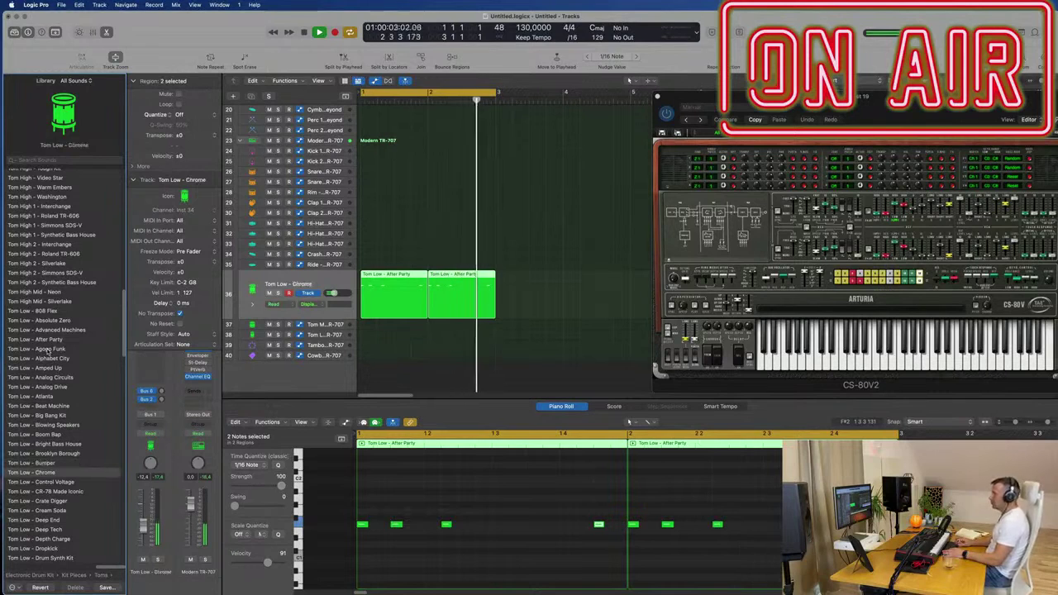
key(Down)
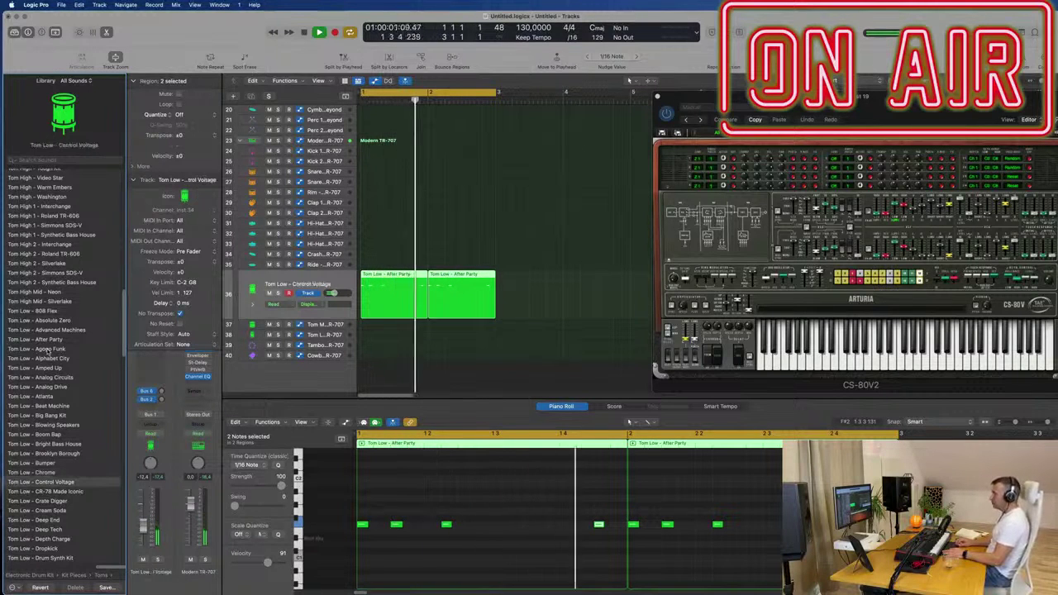
key(Down)
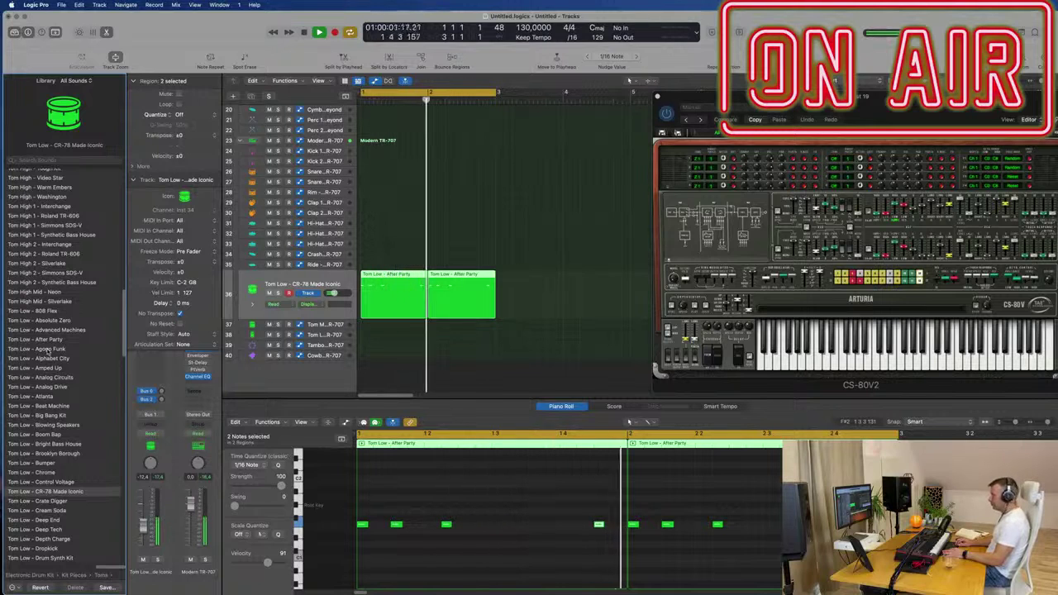
key(Down)
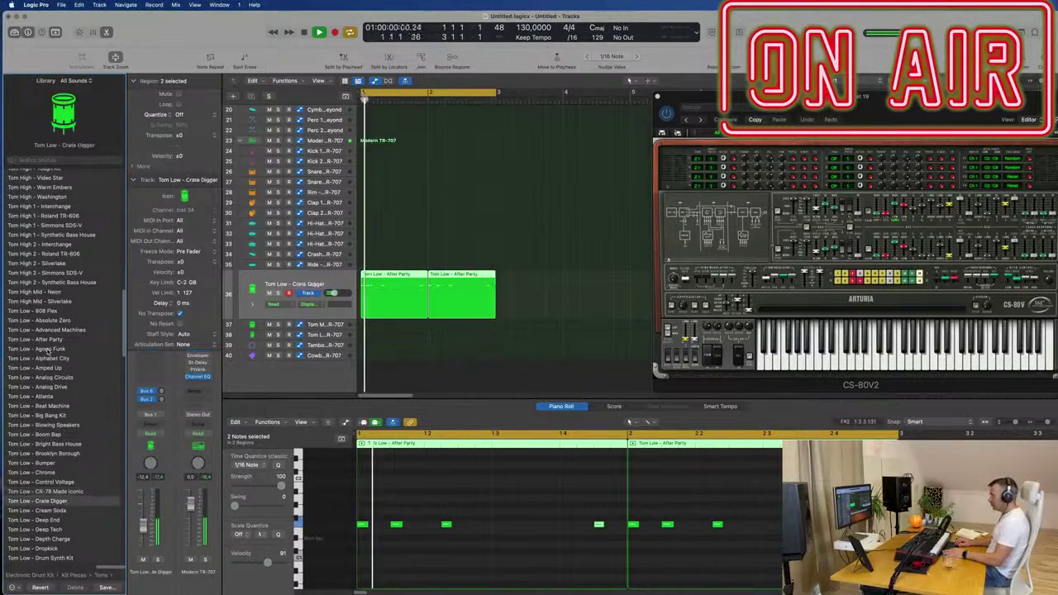
key(Down)
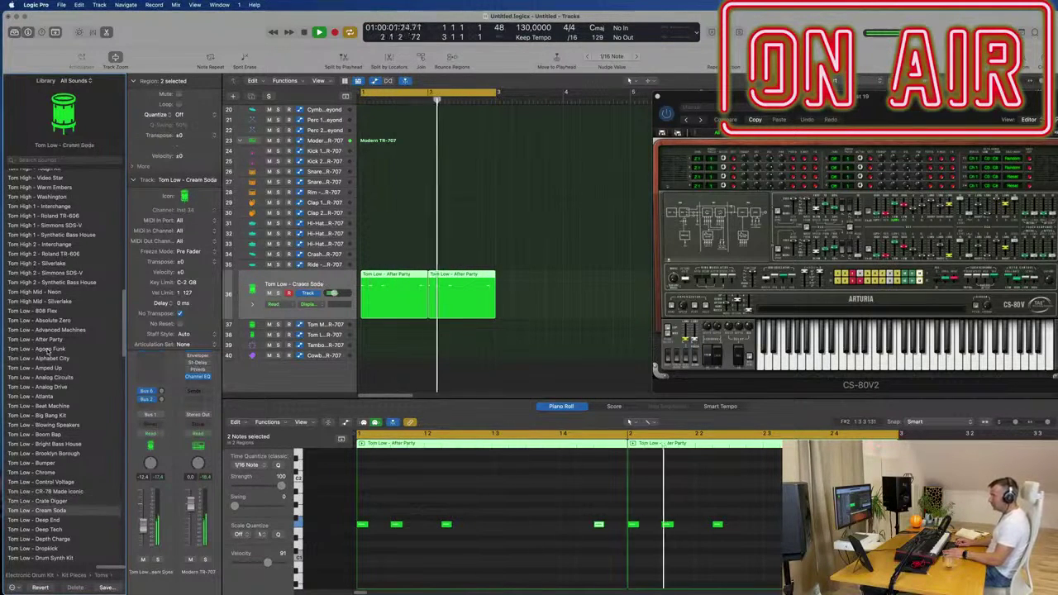
key(Down)
key(Down)
key(Down)
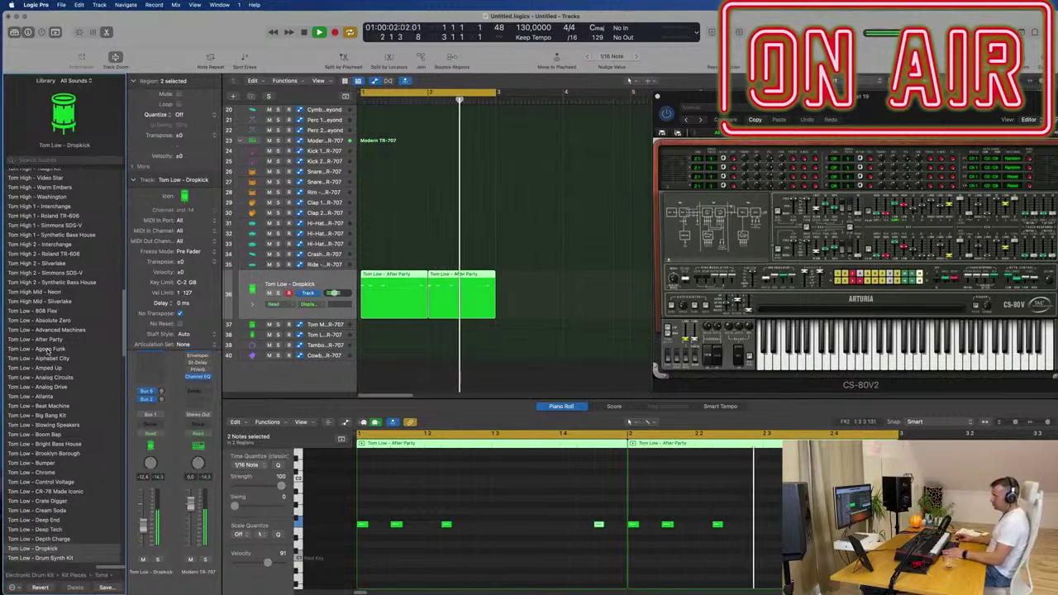
key(Down)
scroll(97, 327, down, 5)
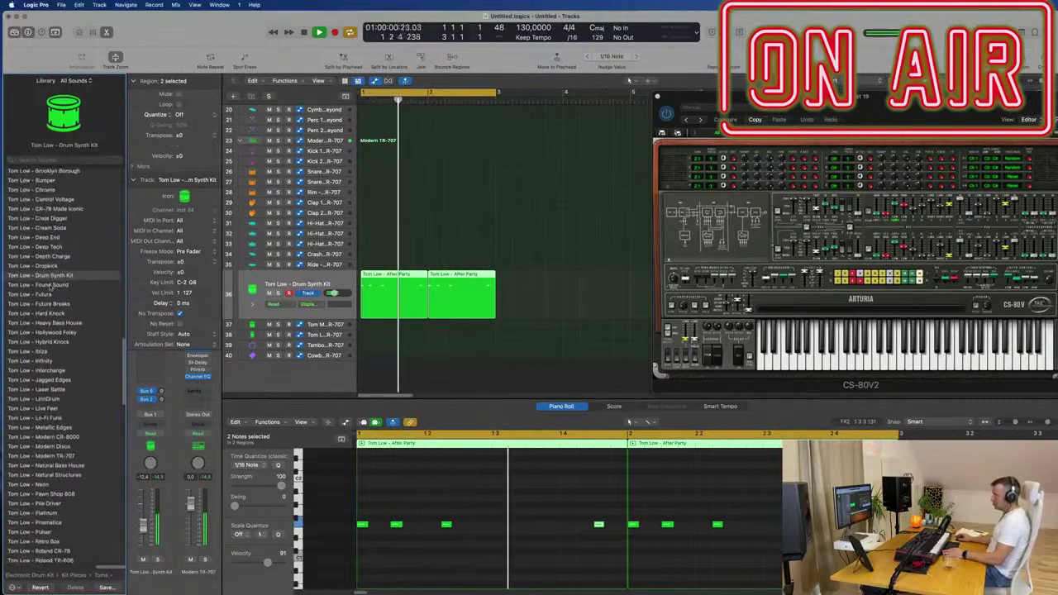
key(Down)
key(Down)
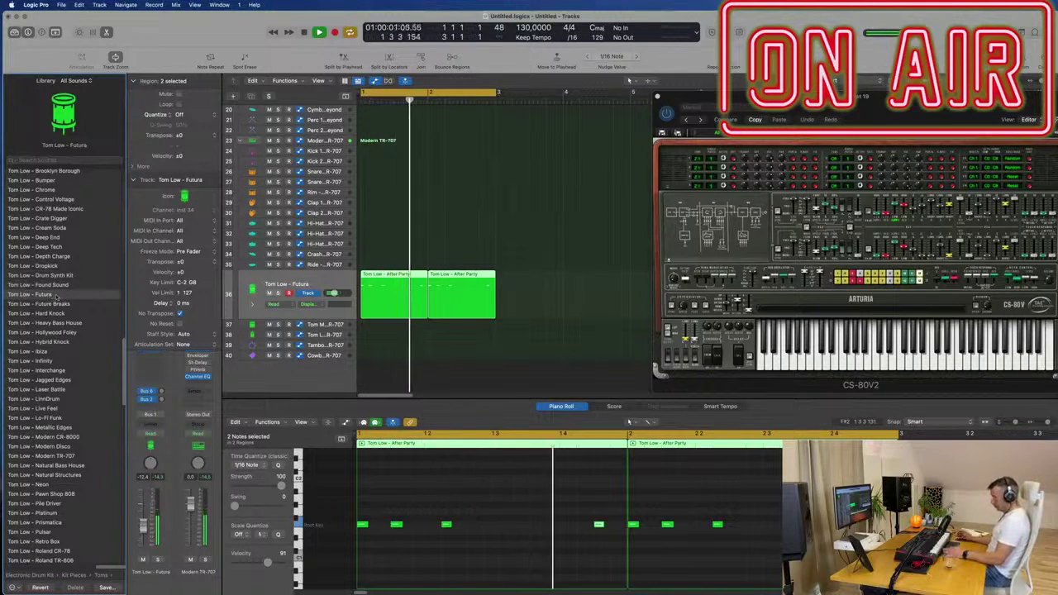
- Try Tom Low – Modern CR-8000, and load Tom Low – Modern TR-707 on the low tom track
scroll(76, 401, down, 2)
click(59, 408)
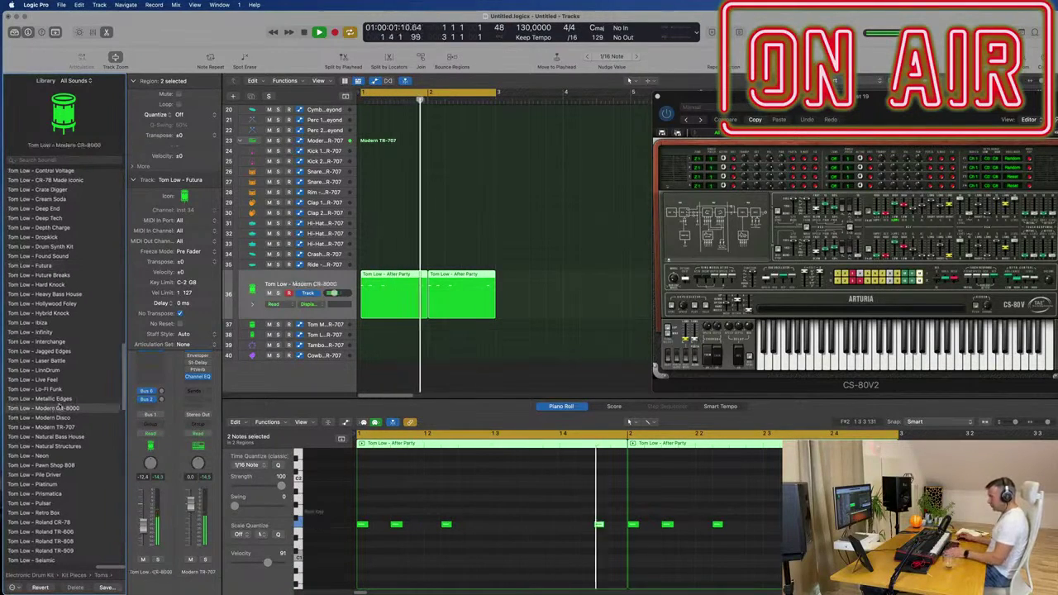
click(51, 427)
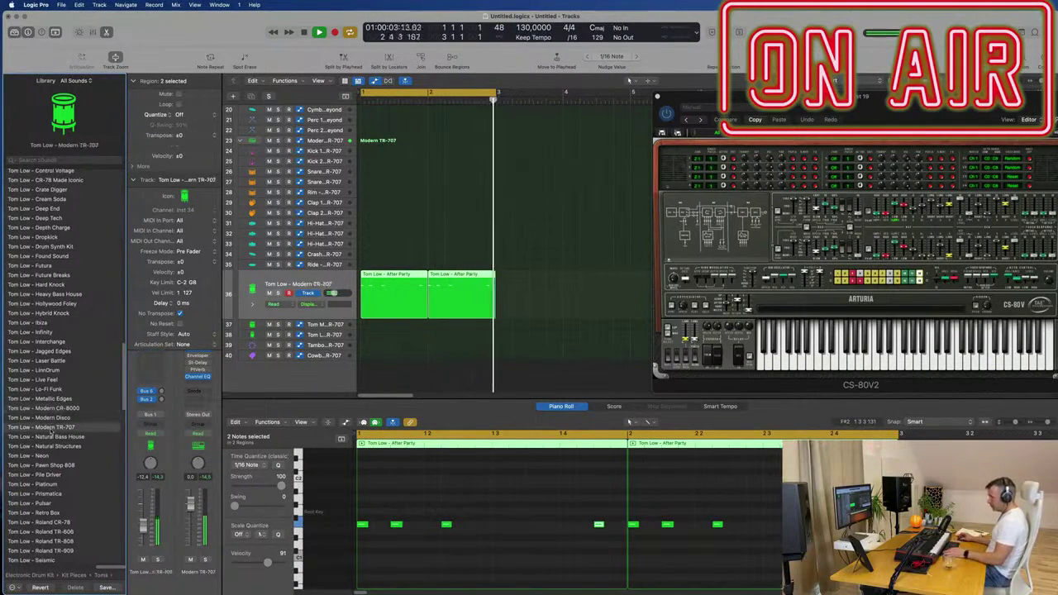
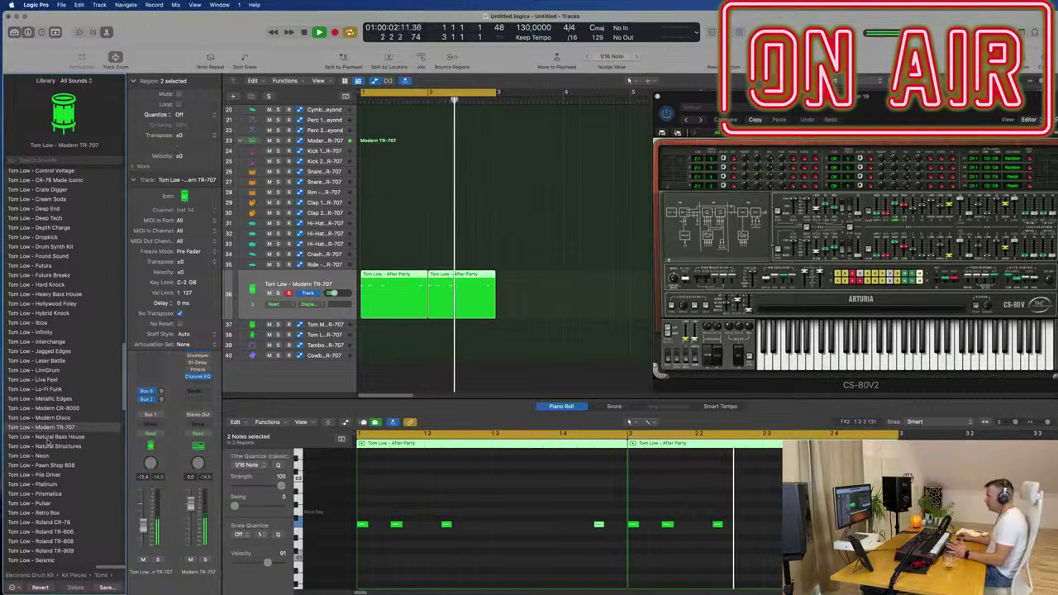
- Copy the first low tom region to the mid tom track below and move all its notes slightly later
drag(382, 291, 382, 333)
drag(360, 516, 630, 544)
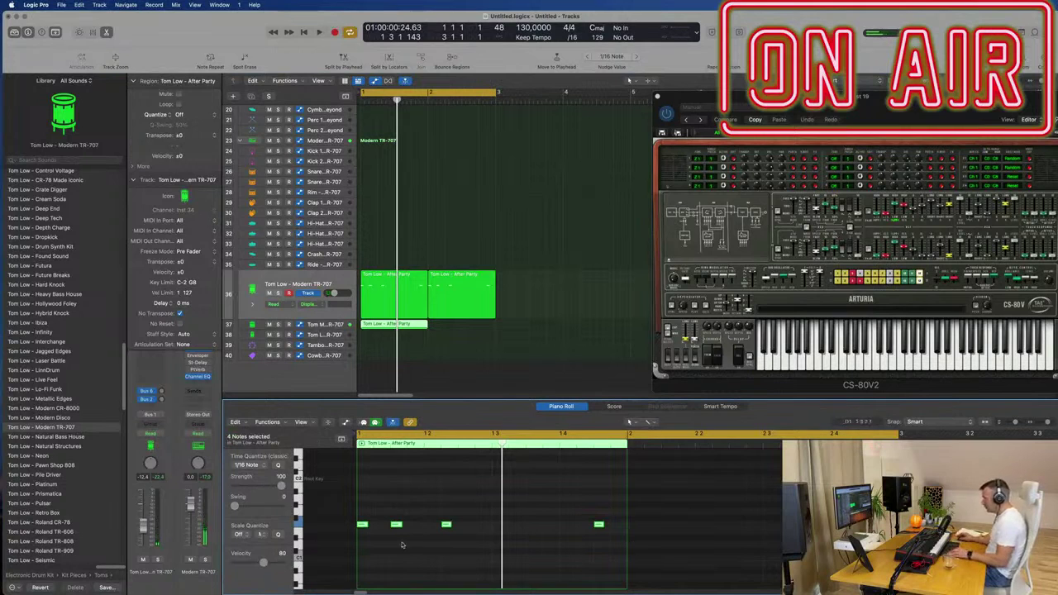
scroll(415, 546, up, 5)
click(369, 525)
key(space)
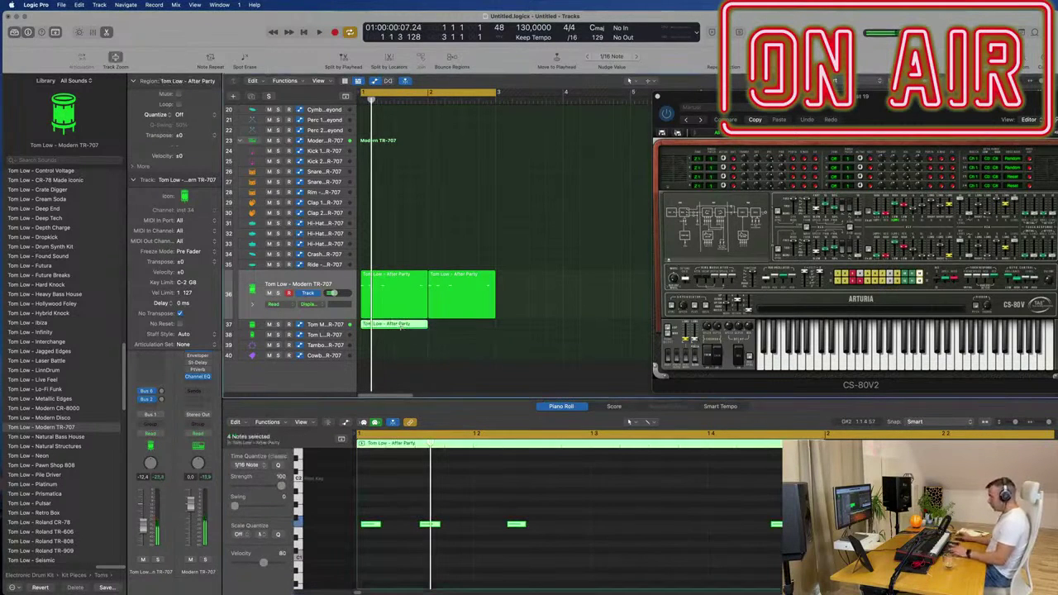
- Repeat the mid tom region once into bar 2 and transpose the notes of both regions
key(super+r)
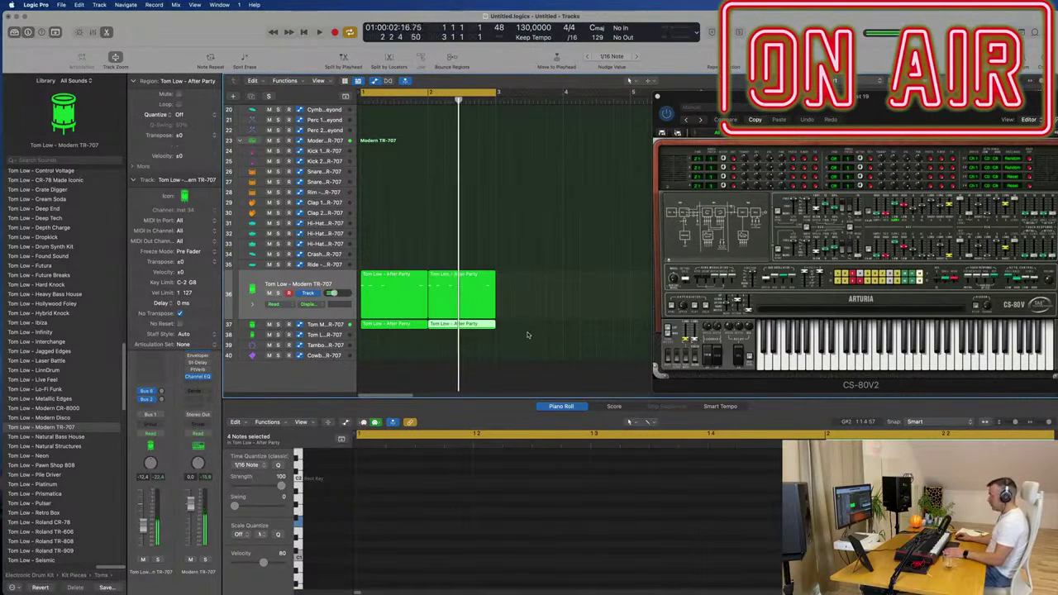
shift+click(371, 324)
click(422, 484)
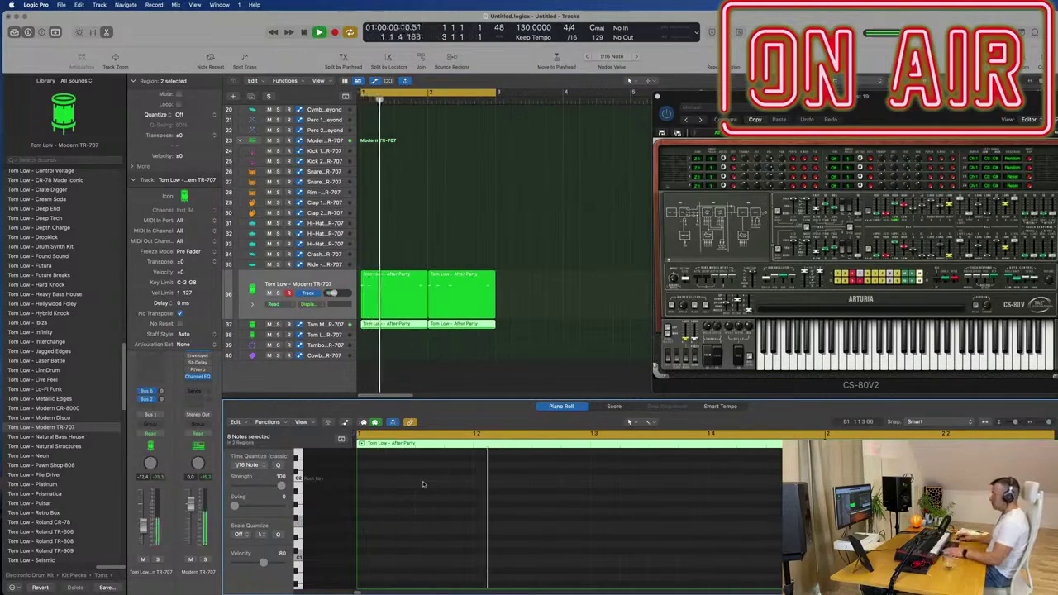
- Select the Tom Mid – Modern TR-707 track and set its Bus 2 delay send to about -17.6 dB
key(Down)
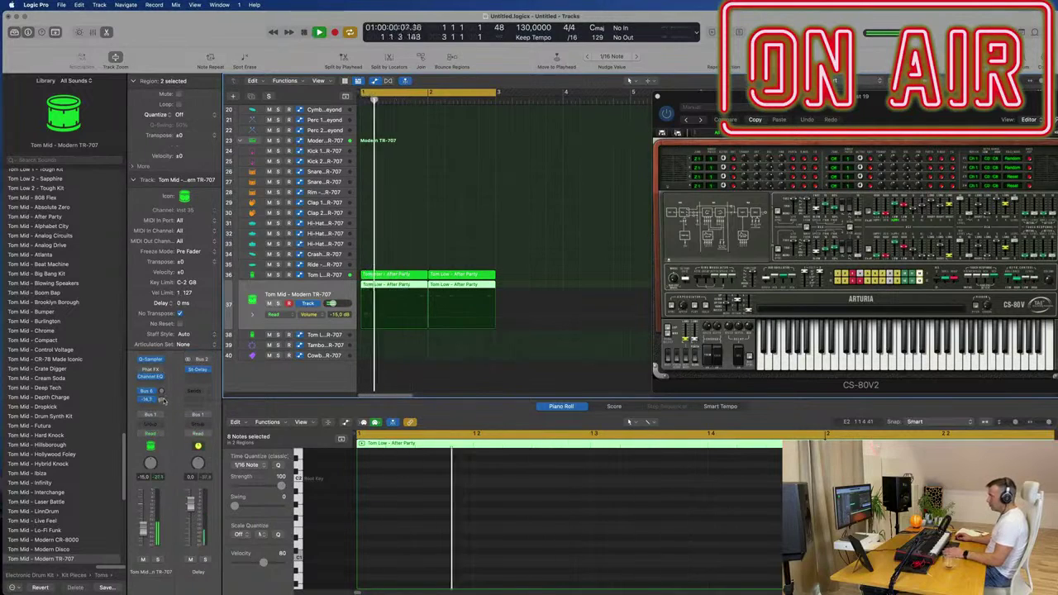
key(space)
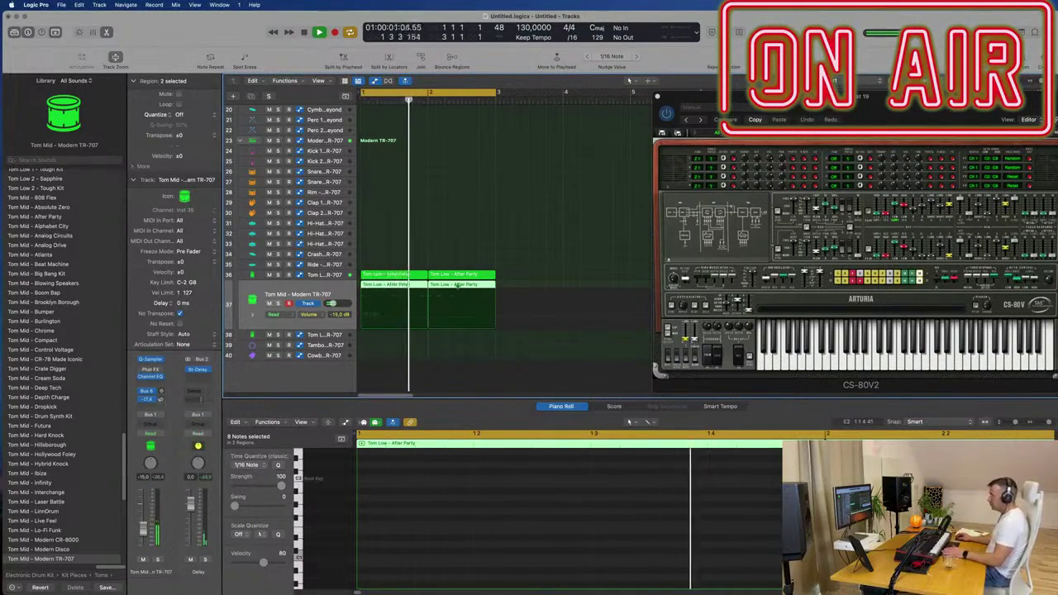
- Unmute the BASS track and play the loop with the new tom layers
scroll(508, 260, up, 10)
scroll(511, 266, up, 2)
key(space)
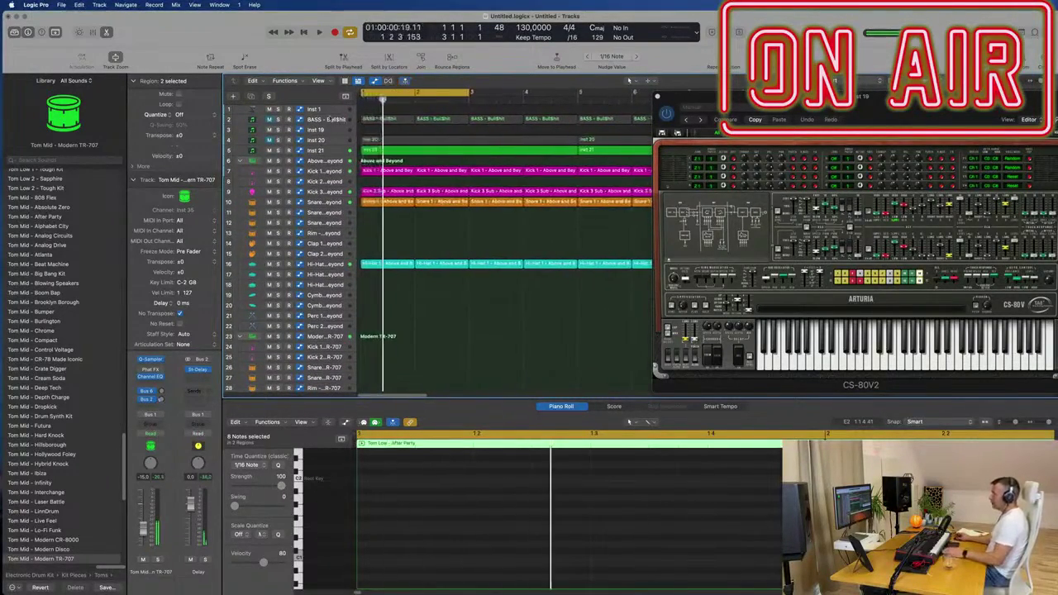
click(330, 120)
key(space)
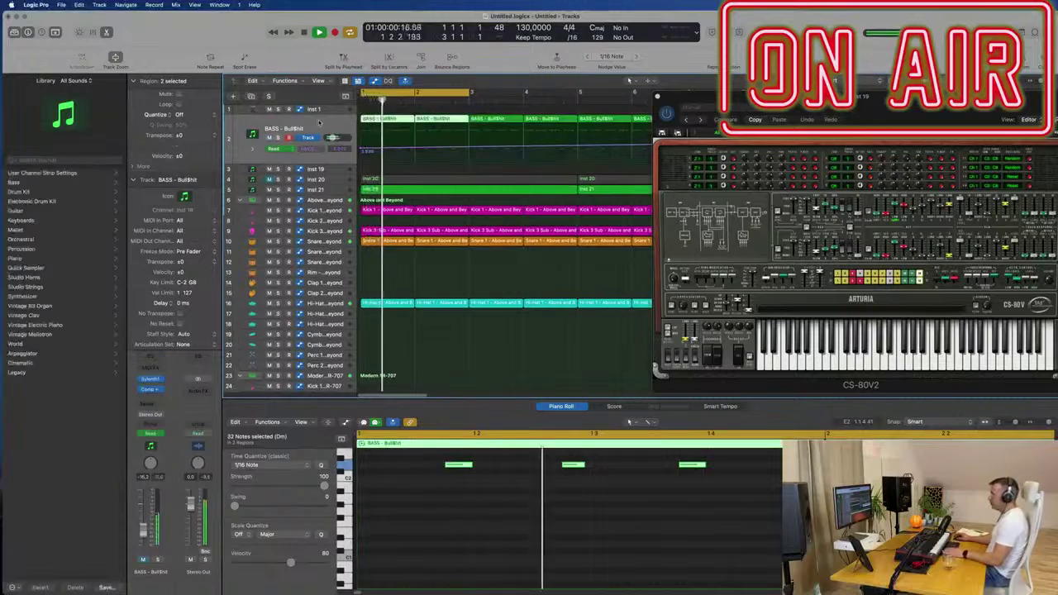
- Open Sylenth1 on the BASS track and audition other bass presets one after another while the loop plays
click(150, 379)
drag(806, 85, 660, 105)
click(728, 207)
click(727, 206)
click(728, 206)
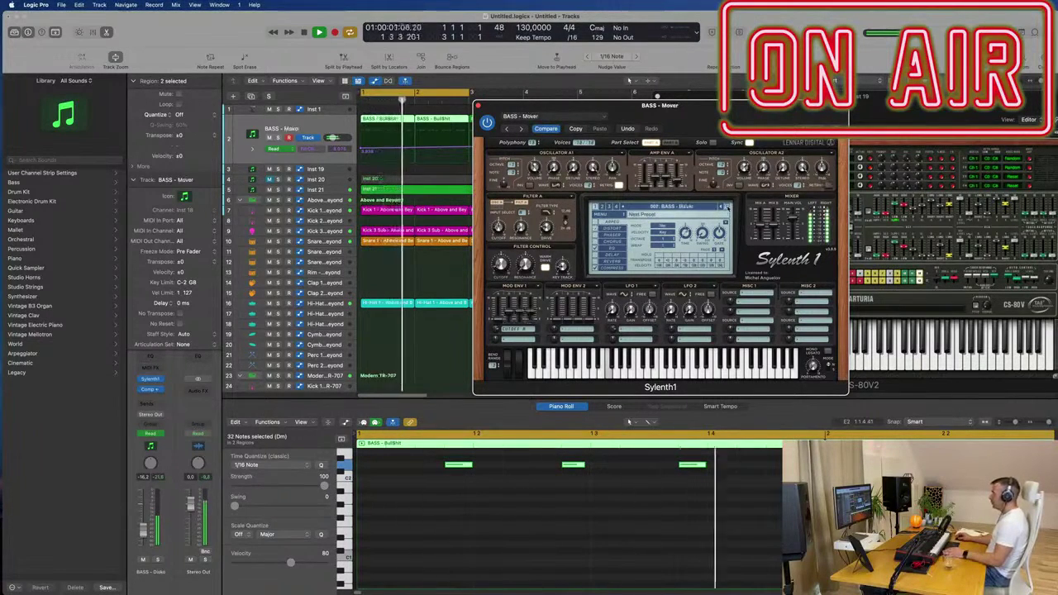
click(727, 206)
click(728, 207)
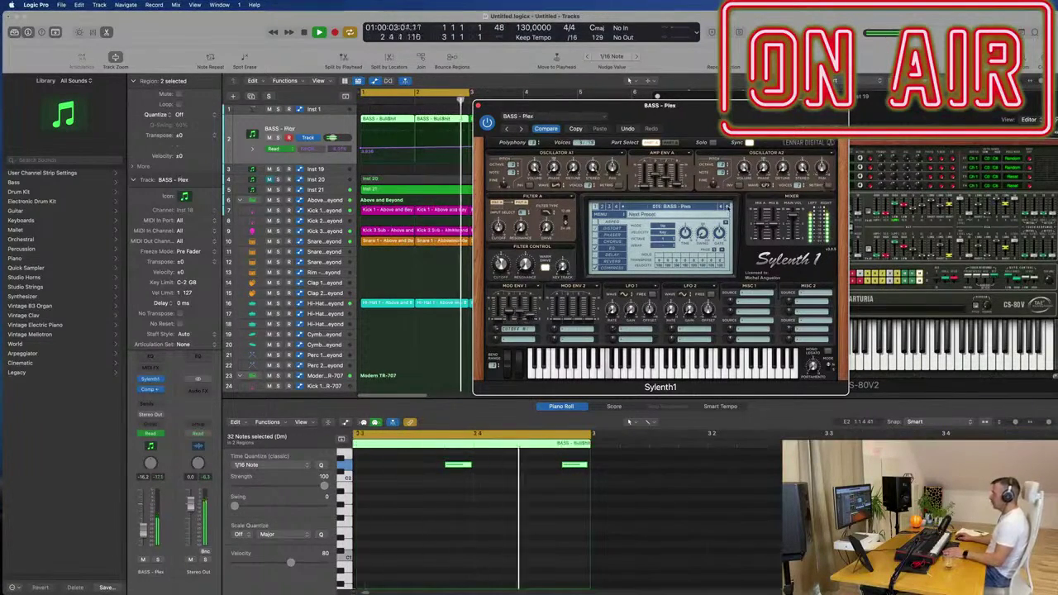
click(727, 207)
click(727, 207)
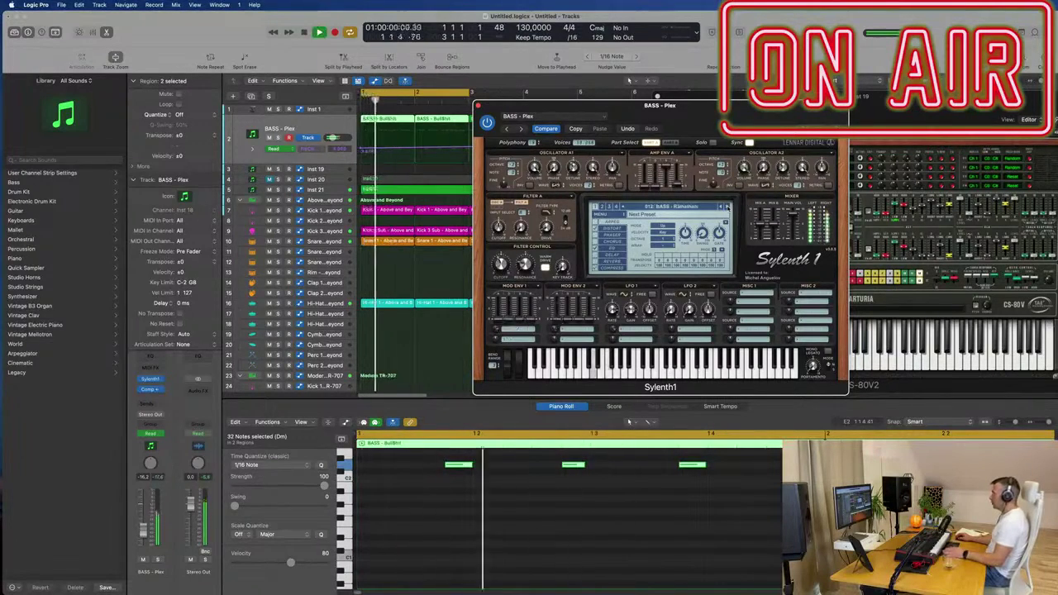
click(728, 207)
click(727, 206)
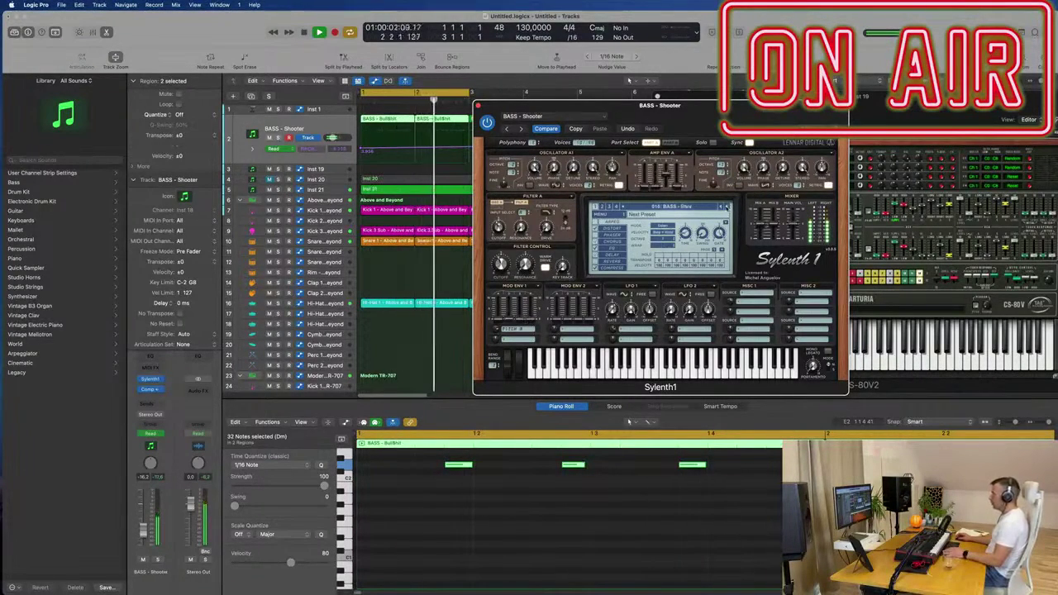
click(727, 207)
- Return to the start of the Sylenth1 bass presets at BASS - #ABGT and step forward to BASS - Bull$hit
click(671, 207)
click(666, 214)
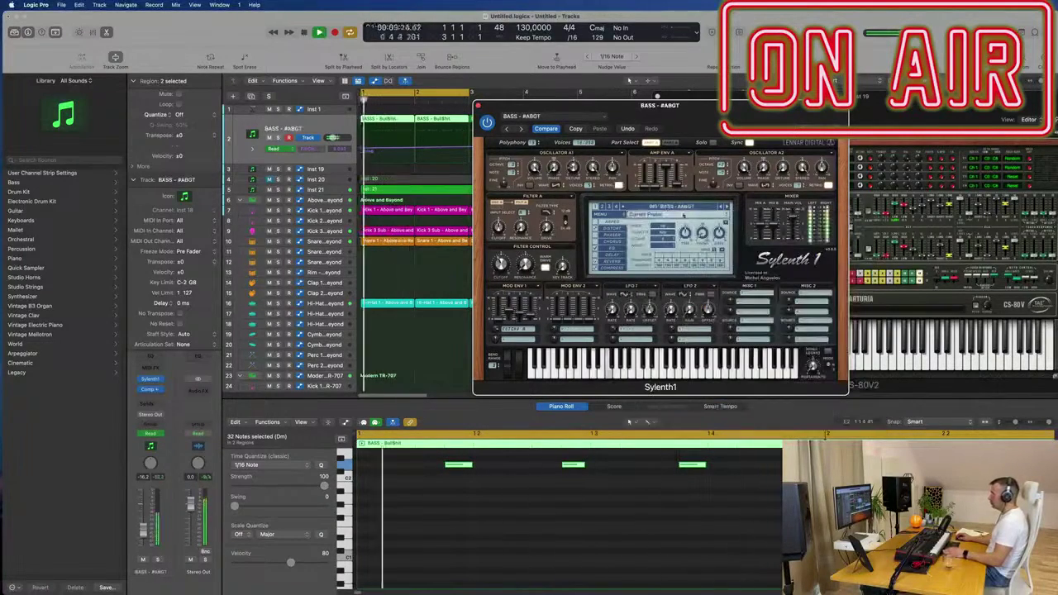
click(726, 207)
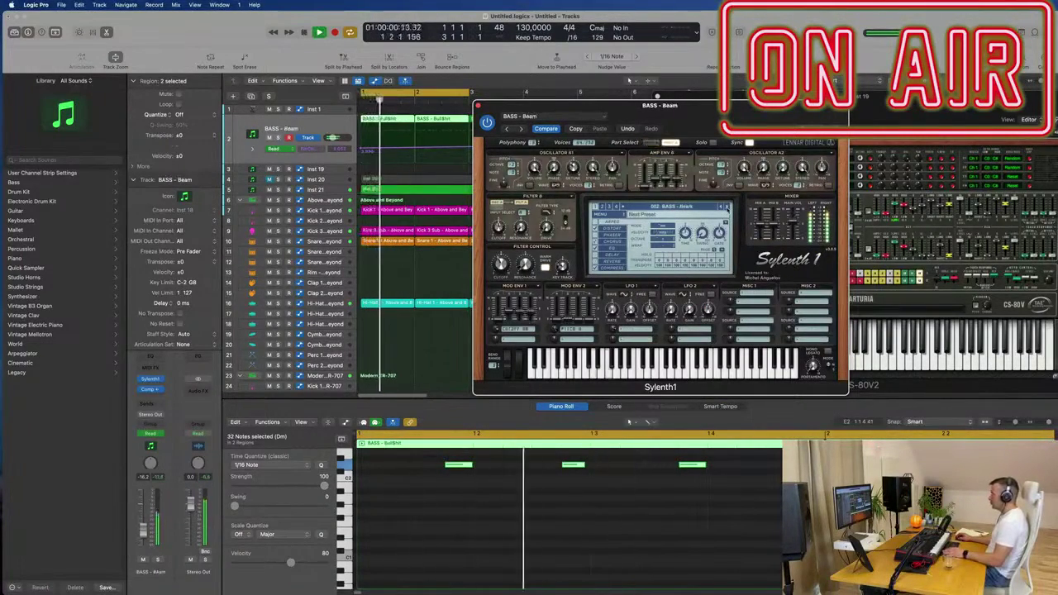
key(space)
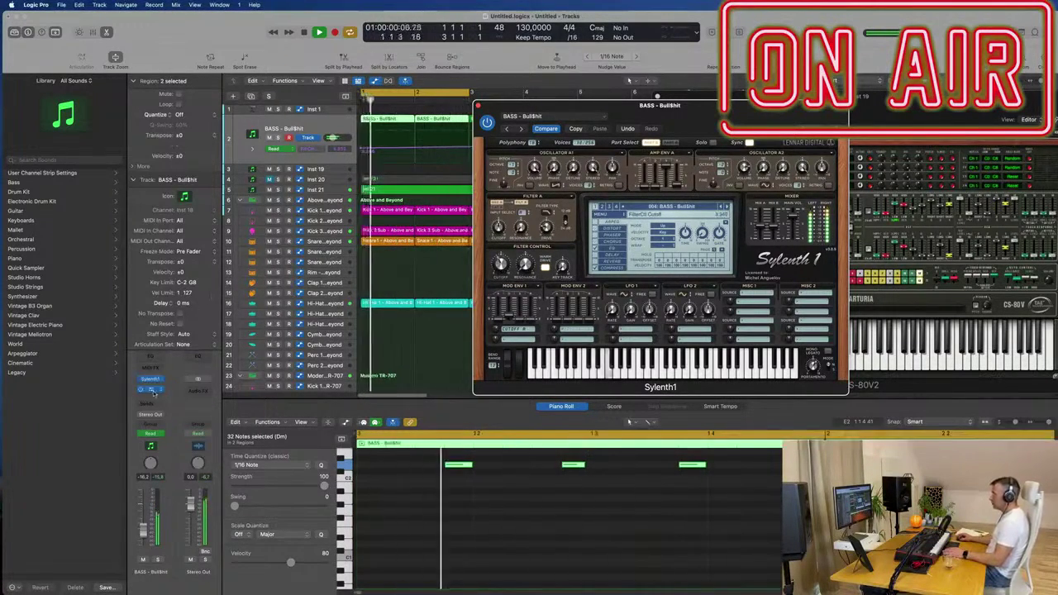
- Set the BASS track's Compressor threshold to about -23.5 dB and lower the track's volume to -17.4 dB
click(152, 391)
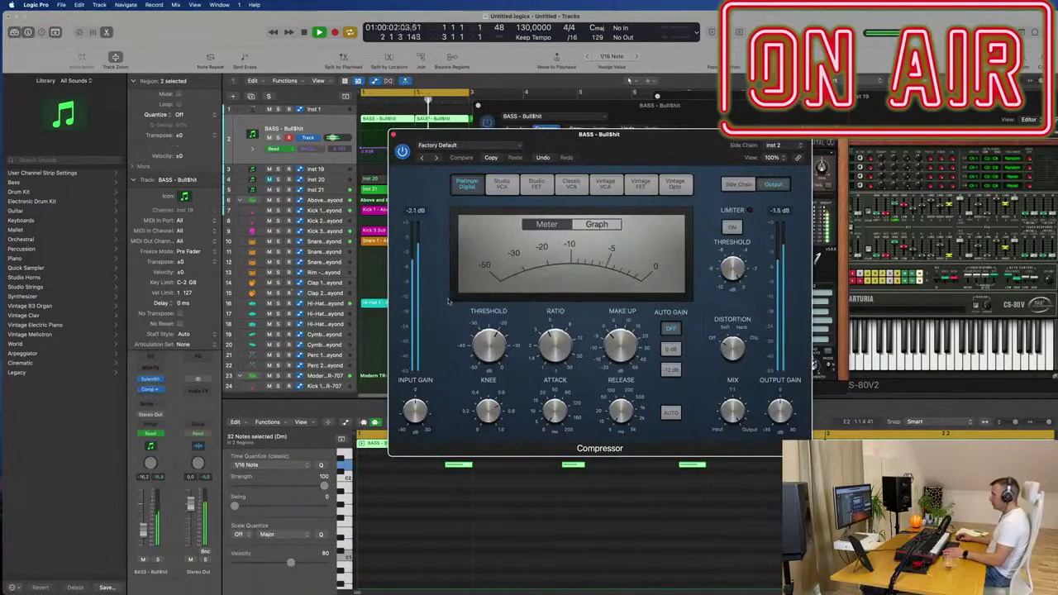
drag(496, 348, 496, 341)
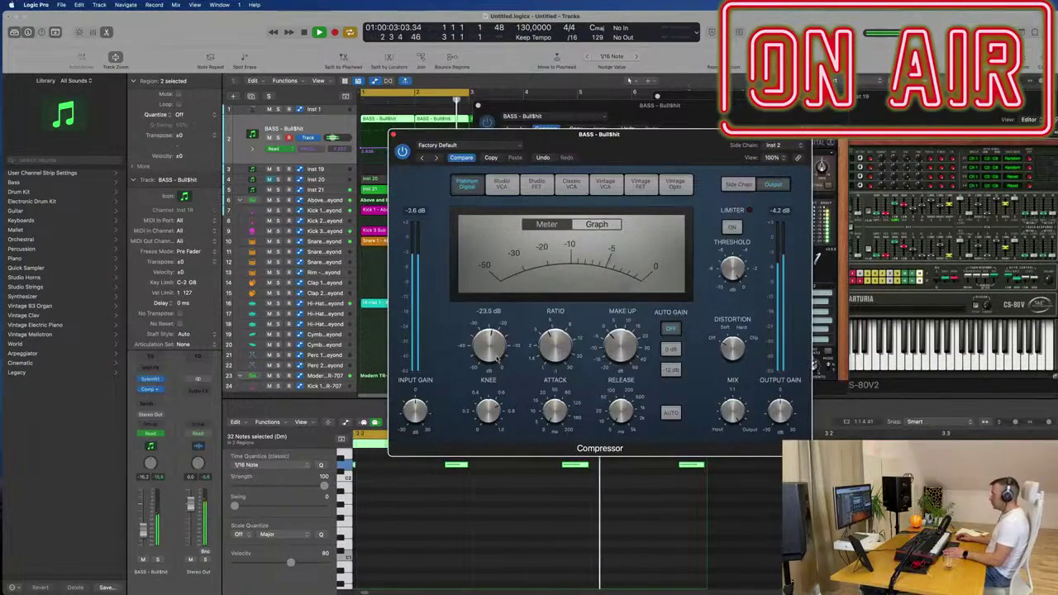
click(394, 136)
drag(650, 110, 839, 111)
drag(951, 106, 760, 105)
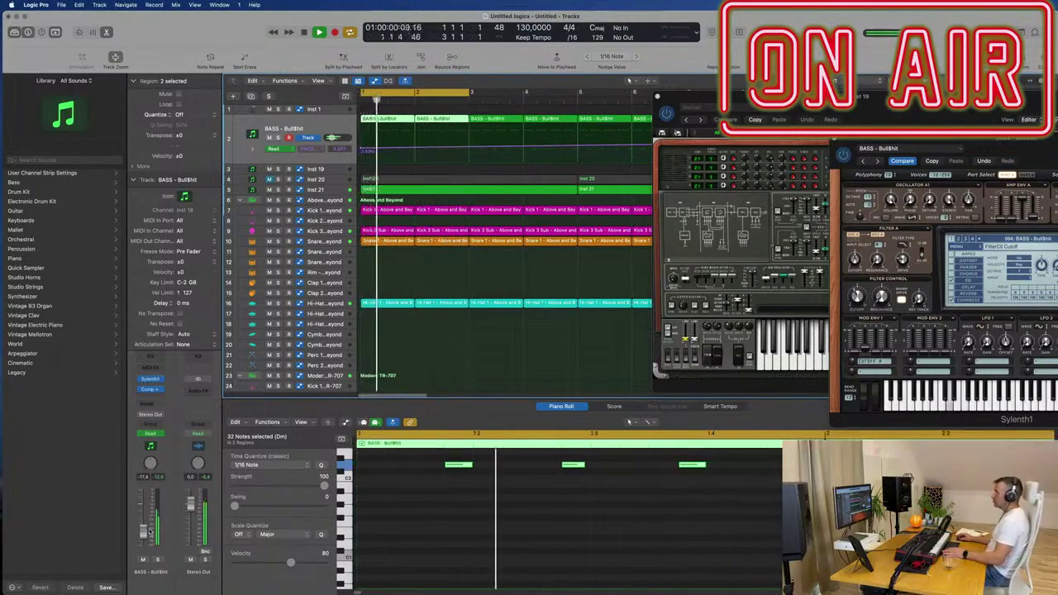
- Copy the first Hi-Hat 1 region from the Above and Beyond kit to bar 1 of the Hi-Hat Closed – Modern TR-707 track
scroll(361, 218, down, 5)
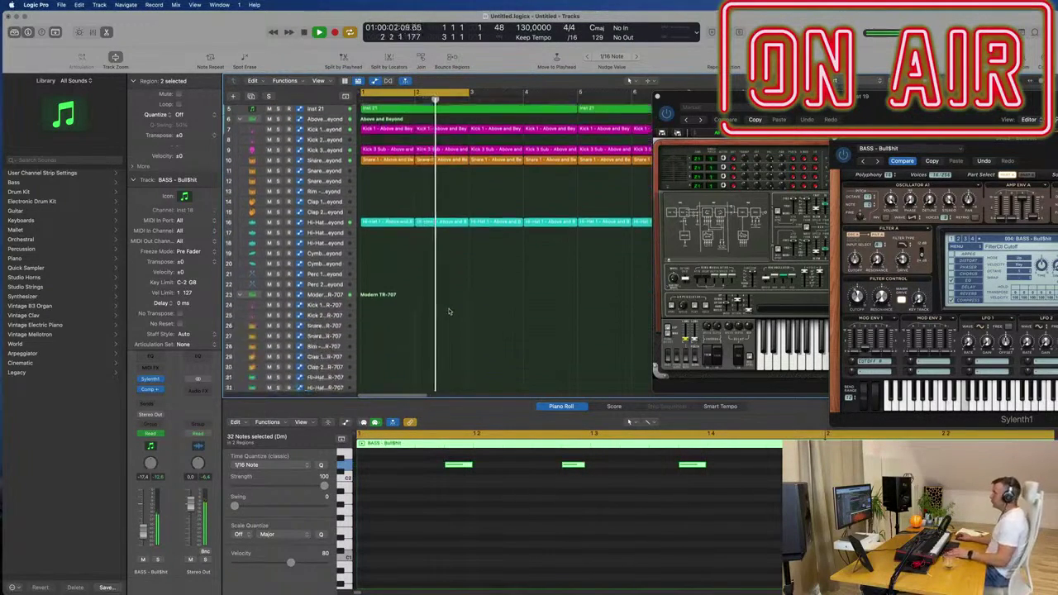
click(379, 218)
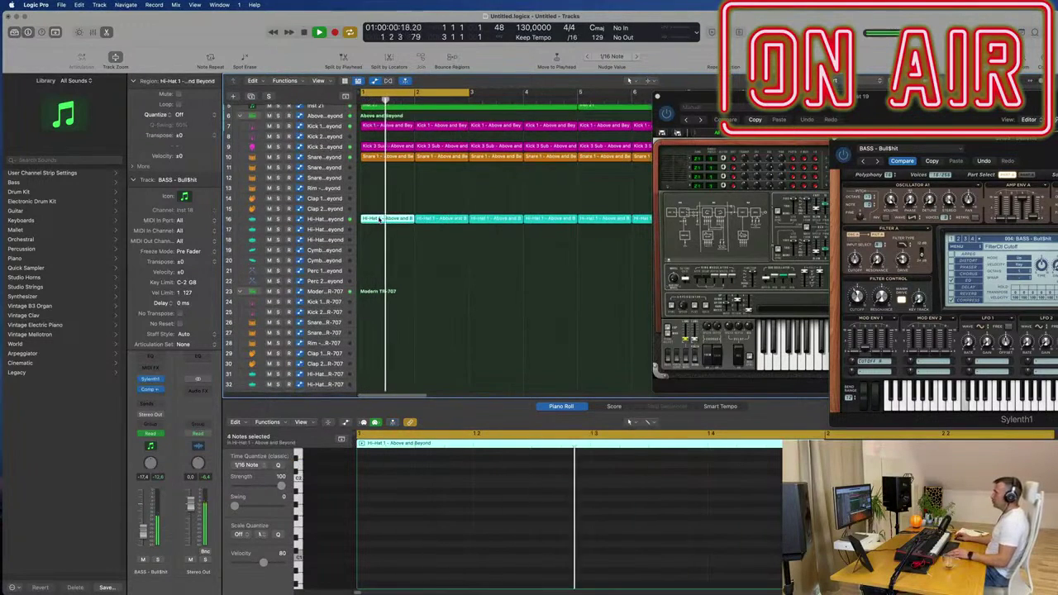
mouse_move(378, 218)
mouse_down()
mouse_move(397, 245)
mouse_move(389, 230)
mouse_up()
key(space)
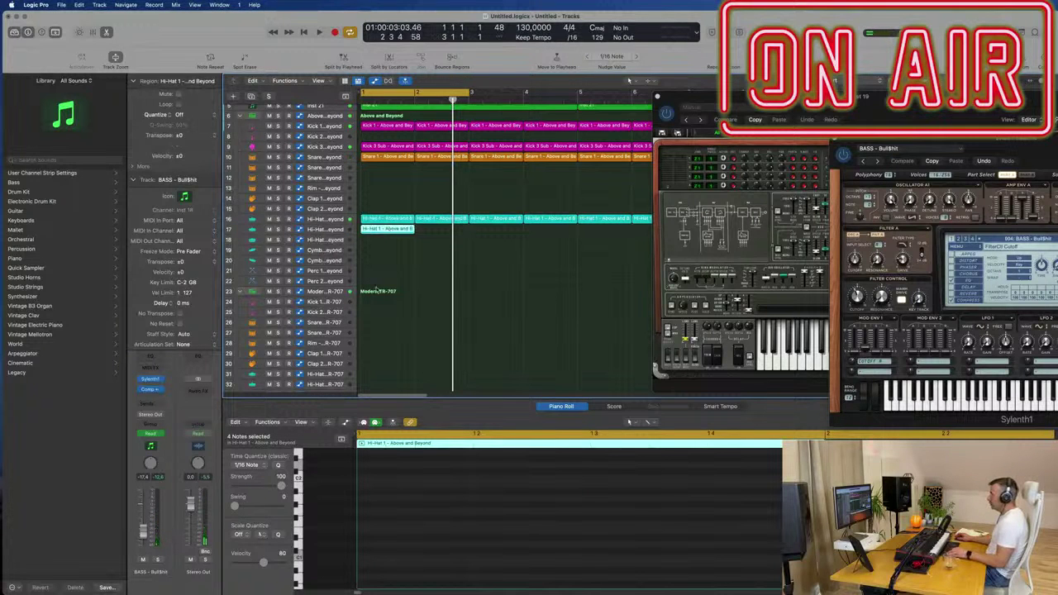
scroll(384, 256, down, 5)
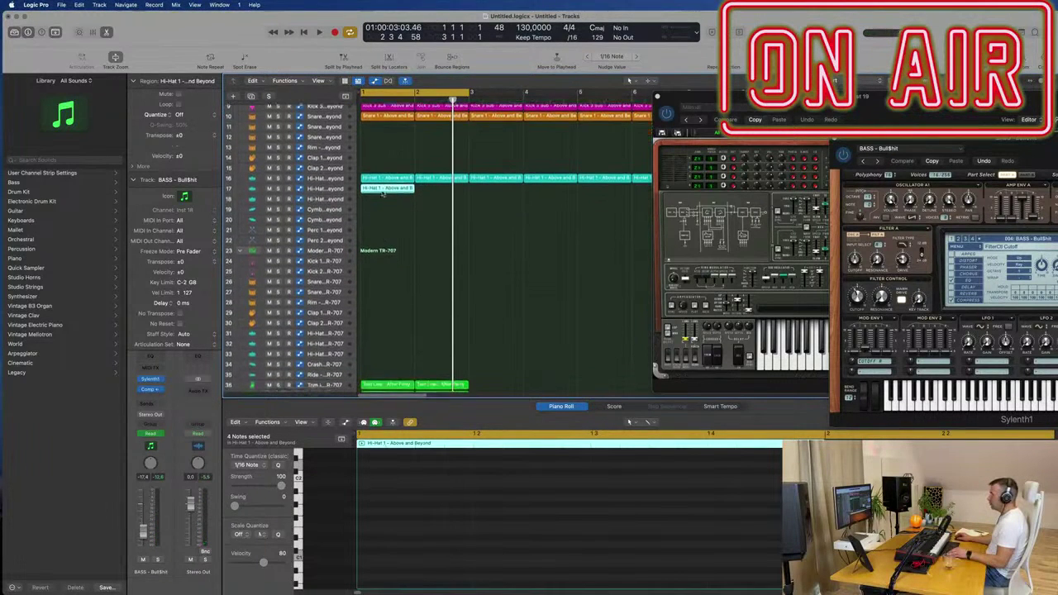
drag(387, 189, 378, 323)
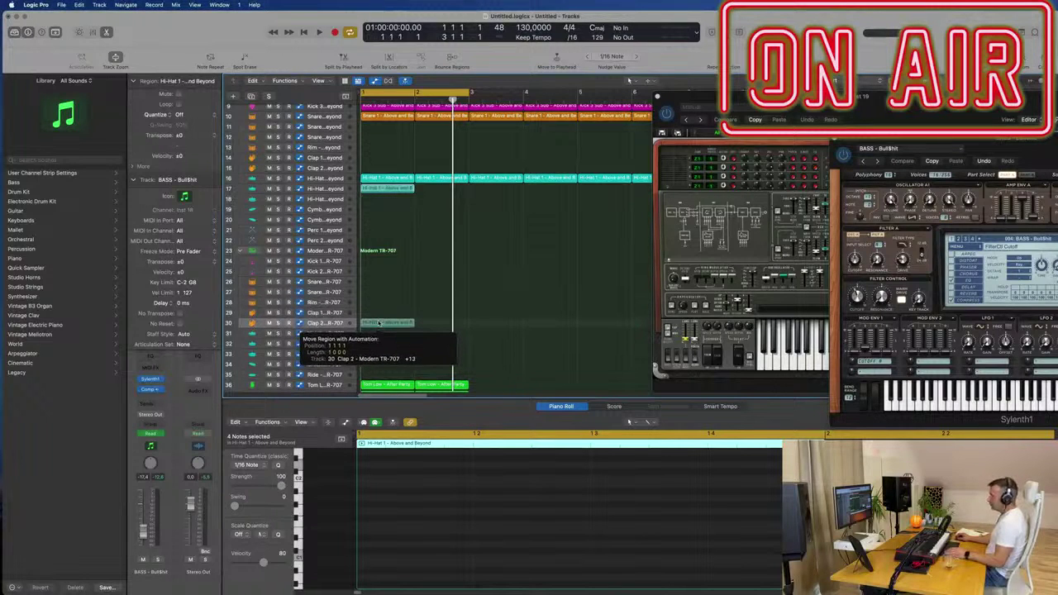
mouse_move(378, 321)
mouse_down()
mouse_move(380, 357)
mouse_move(380, 337)
mouse_up()
key(e)
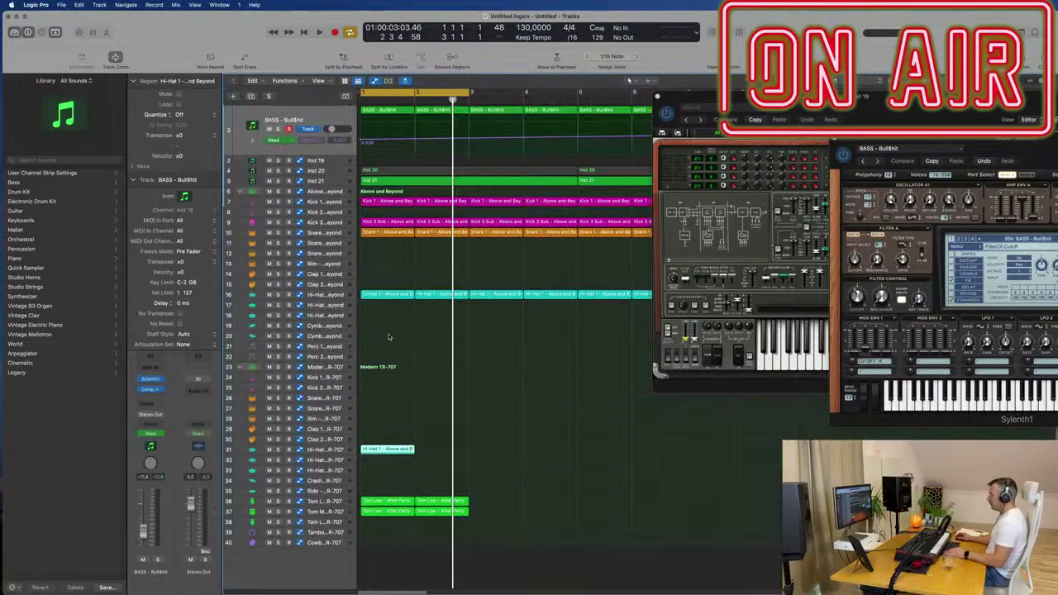
- Duplicate all notes of the copied hi-hat region to fill the bar with a continuous sixteenth-note pattern
double_click(387, 450)
key(super+a)
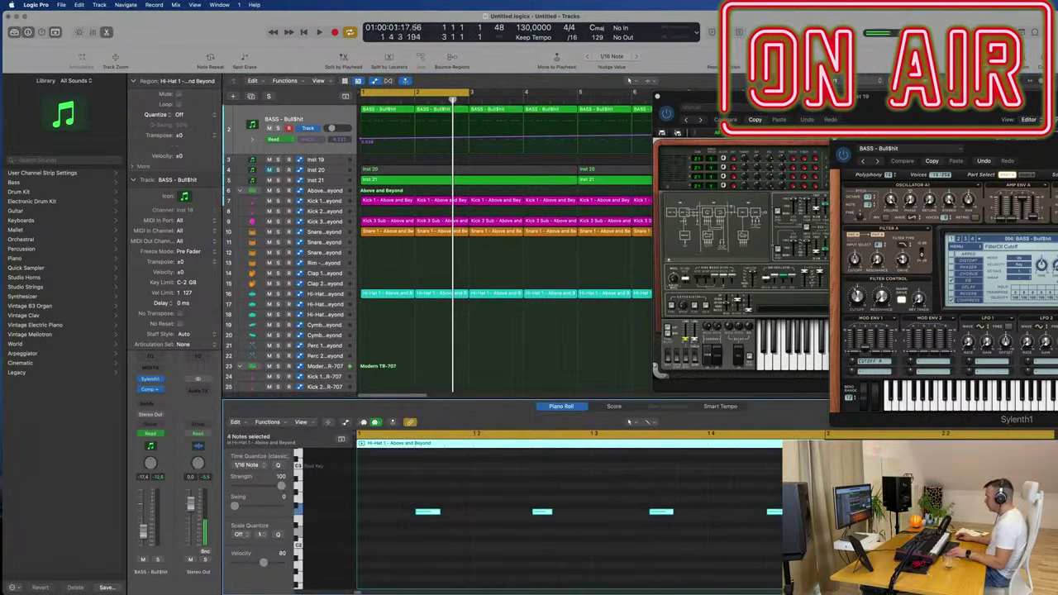
drag(411, 518, 451, 521)
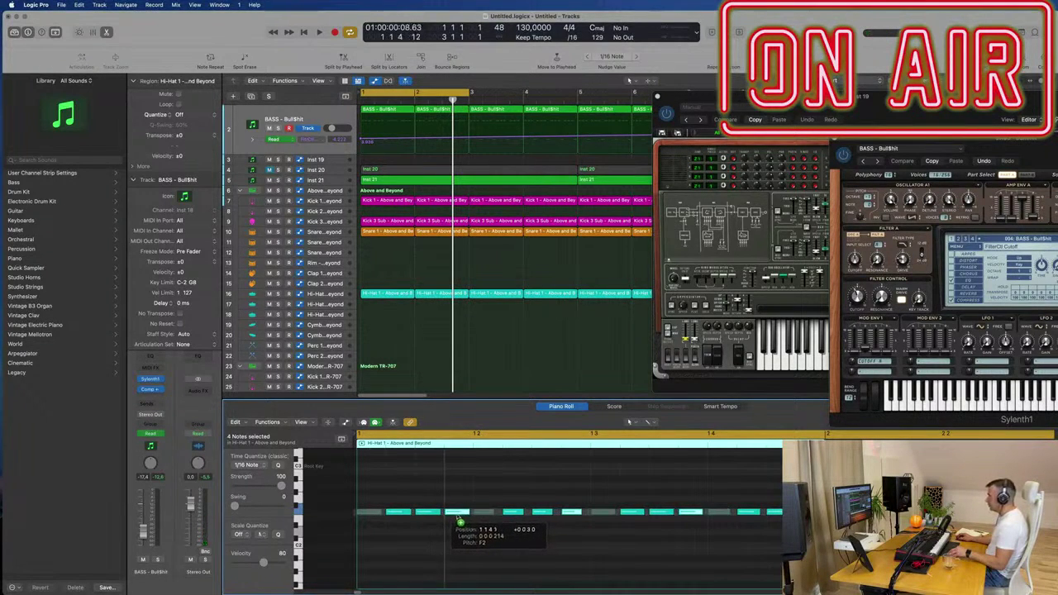
- Lower the Hi-Hat Closed – Modern TR-707 track's volume to -31.0 dB and play the loop
scroll(440, 336, down, 3)
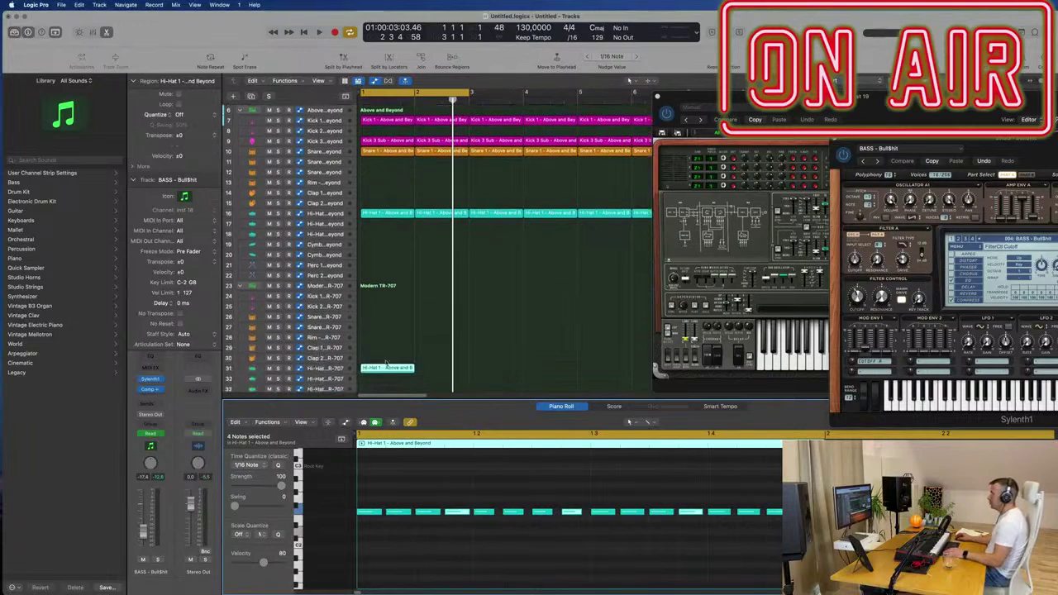
click(329, 368)
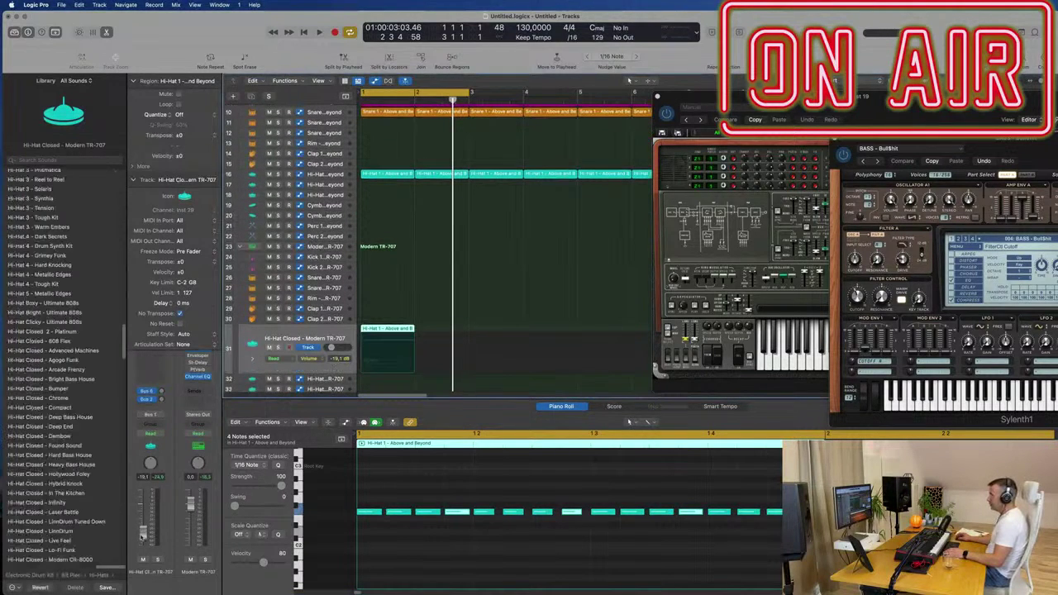
key(space)
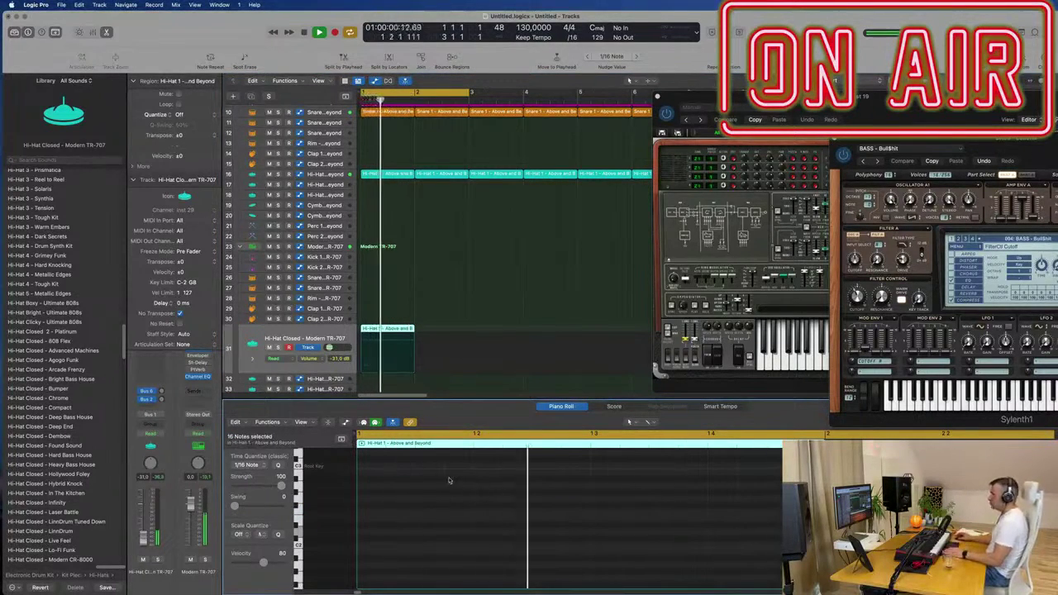
- Repeat the closed hi-hat region into bar 2 and delete the surplus copy in bar 3
click(392, 330)
key(super+r)
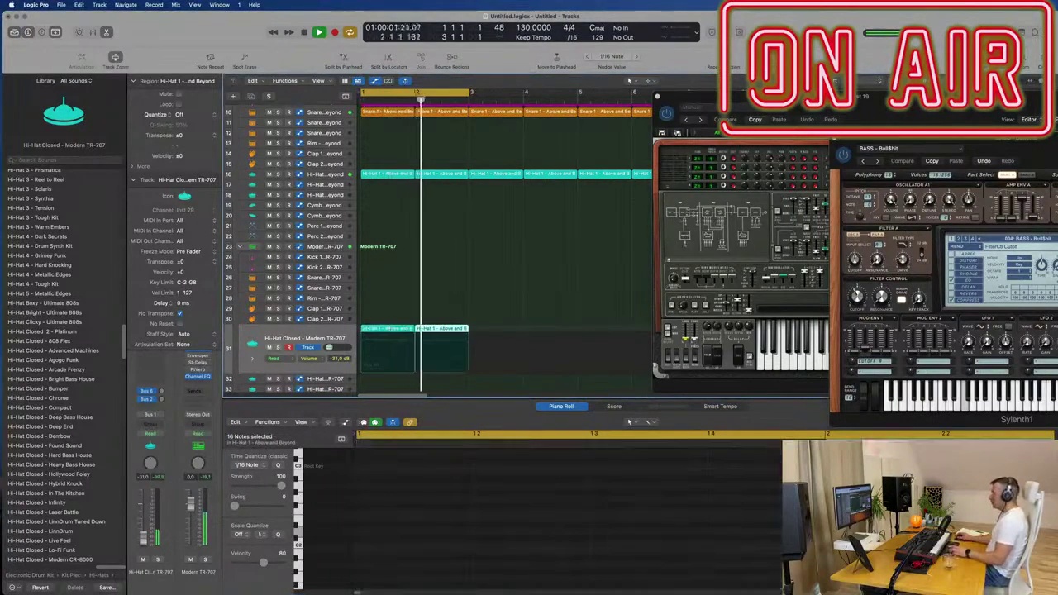
key(super+r)
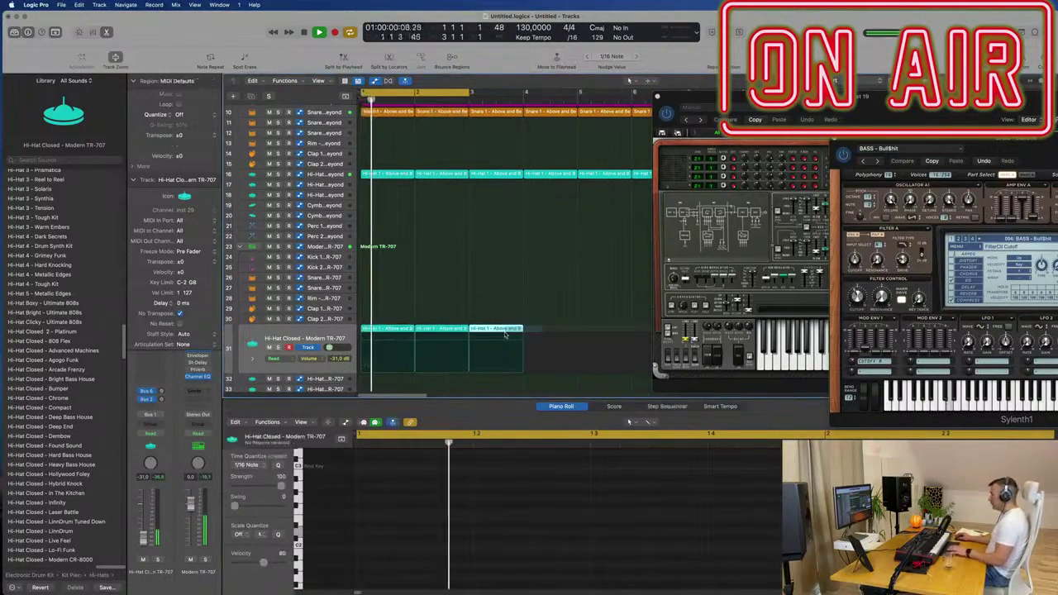
key(Delete)
- Open the Sample Delay on the closed hi-hat track and set the left delay to 7.0 ms and the right to 14.0 ms
drag(831, 117, 876, 121)
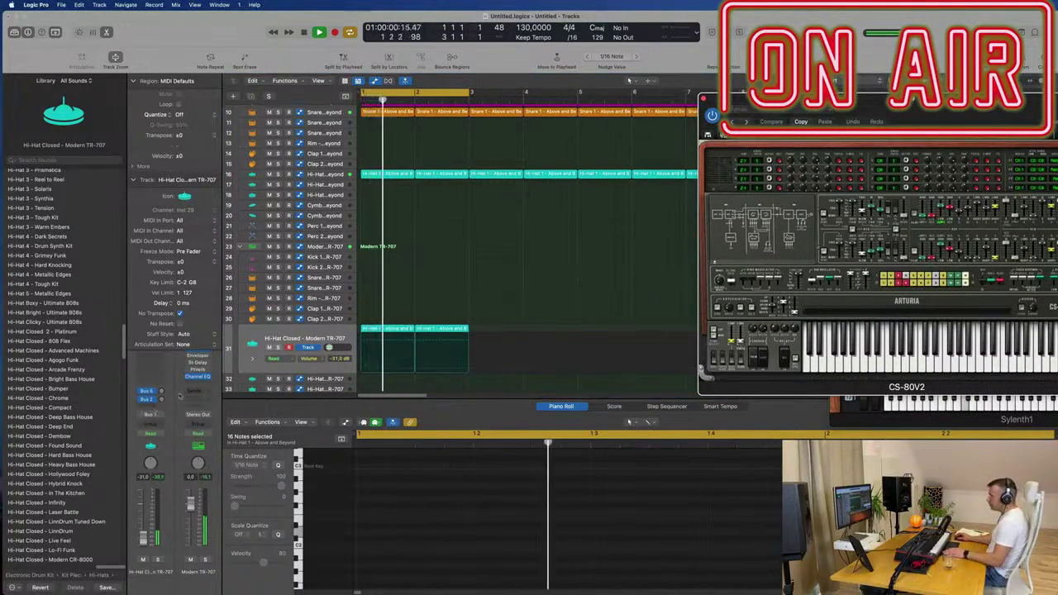
click(133, 180)
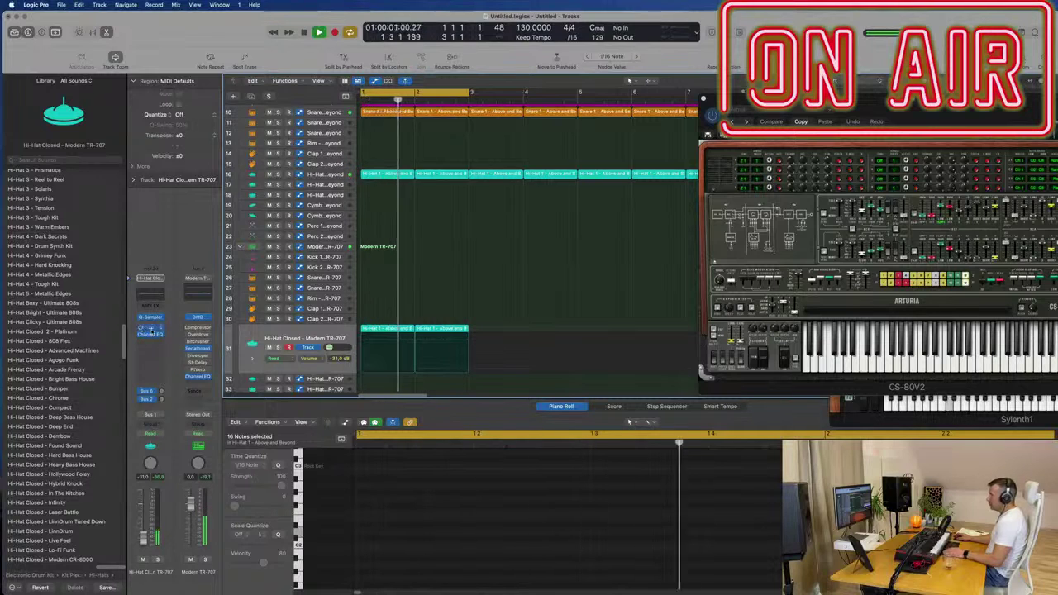
click(150, 328)
drag(353, 183, 406, 165)
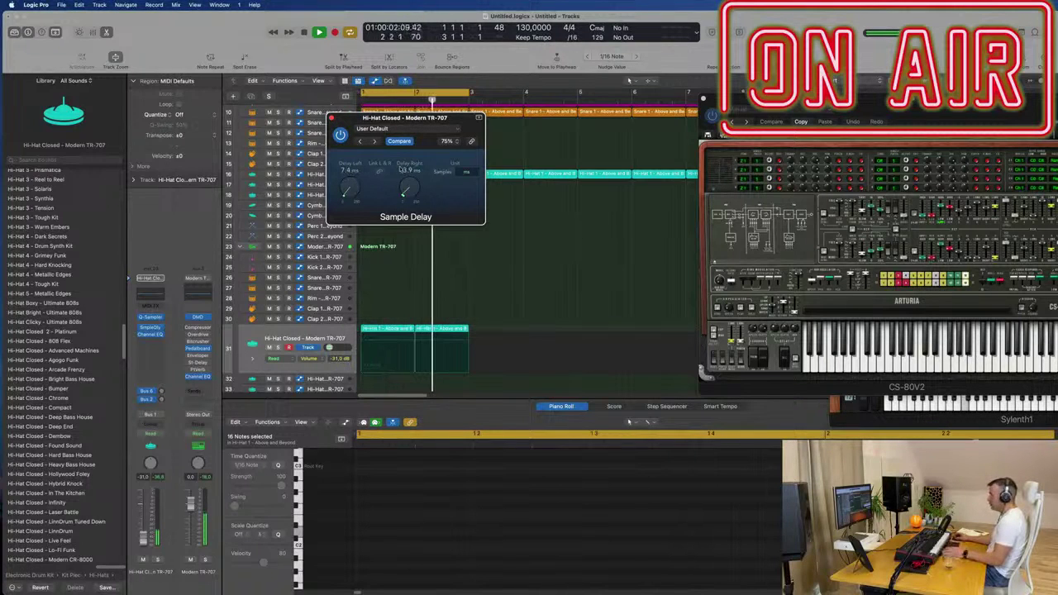
drag(407, 190, 407, 177)
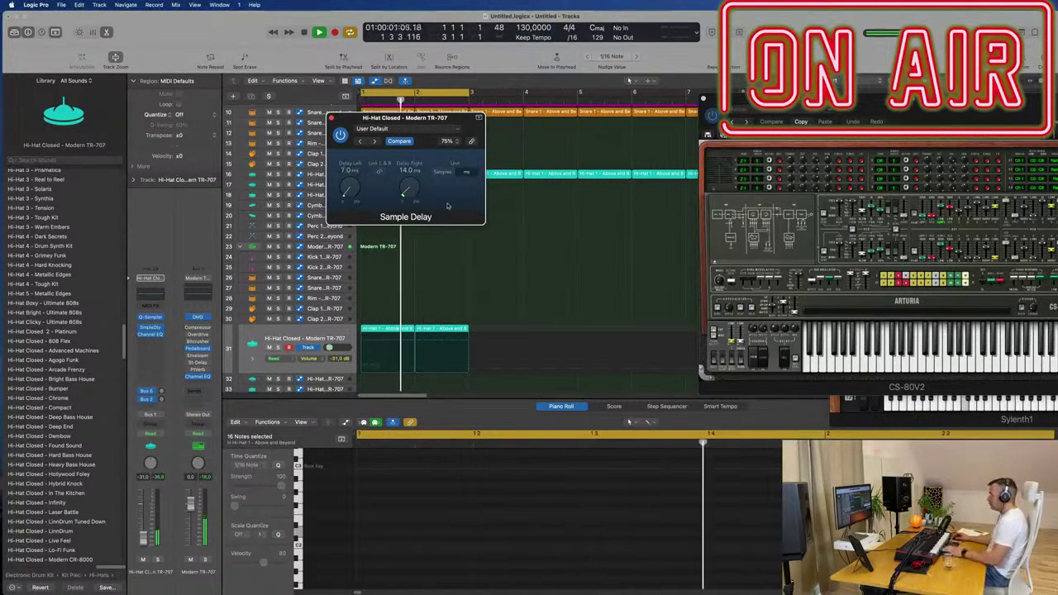
- Match the right delay to 7.0 ms for comparison, set it to 13.9 ms, and close Sample Delay
click(380, 172)
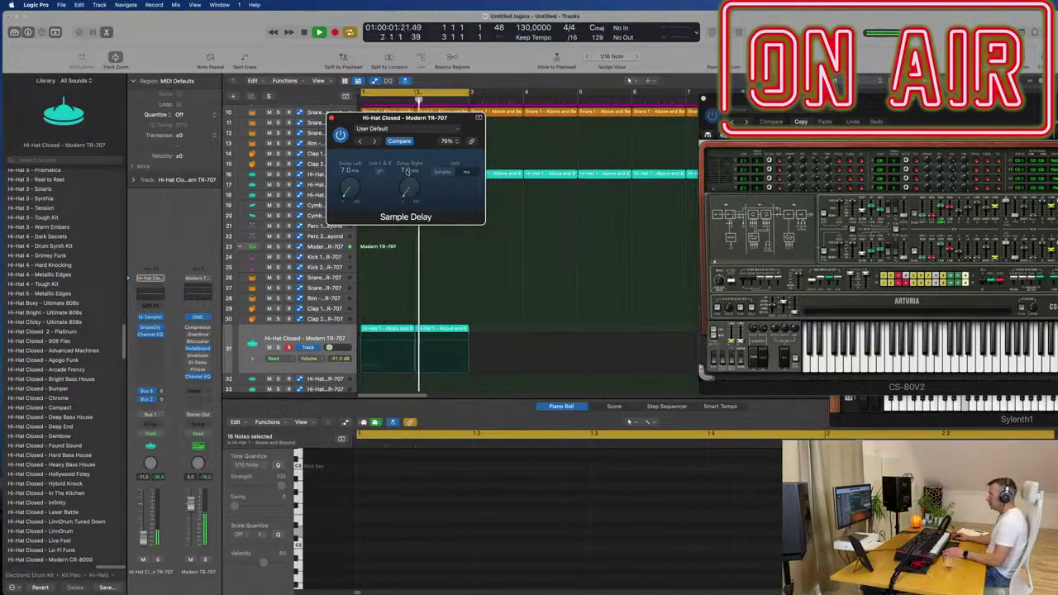
mouse_move(405, 192)
mouse_down()
mouse_move(407, 169)
mouse_move(407, 190)
mouse_up()
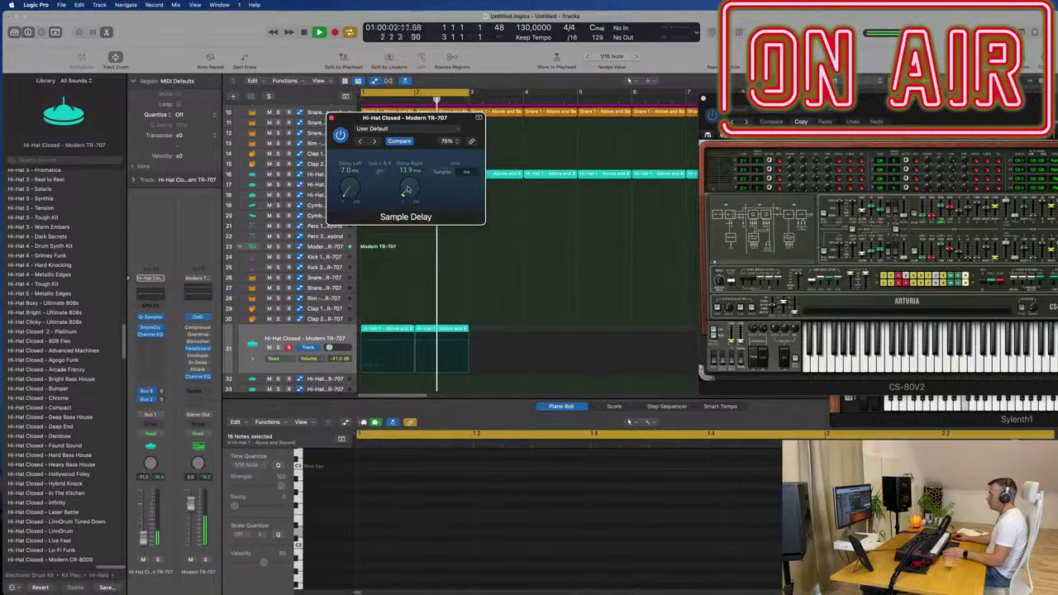
drag(435, 122, 708, 127)
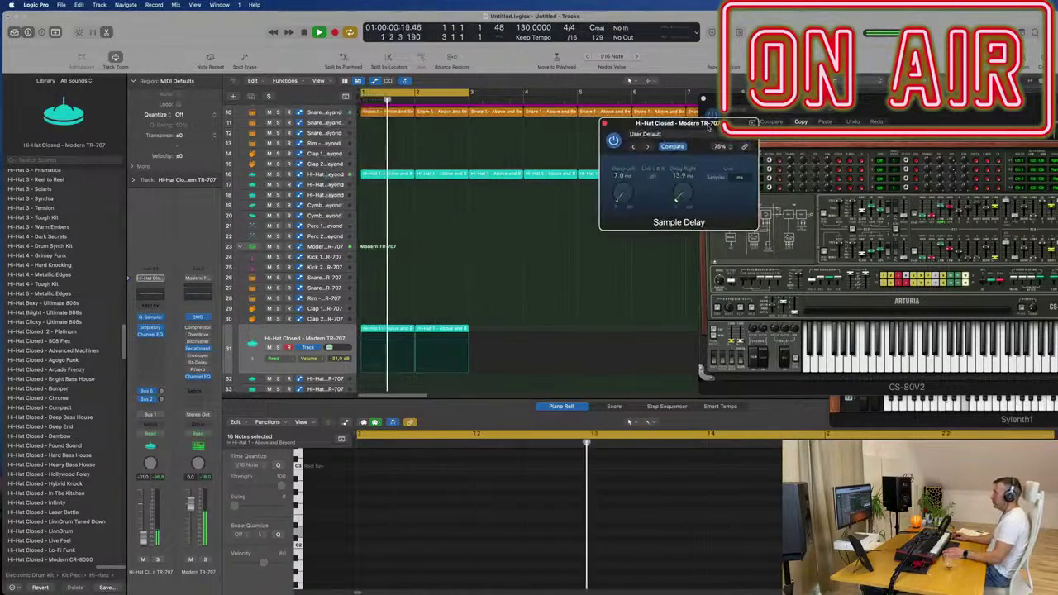
click(604, 123)
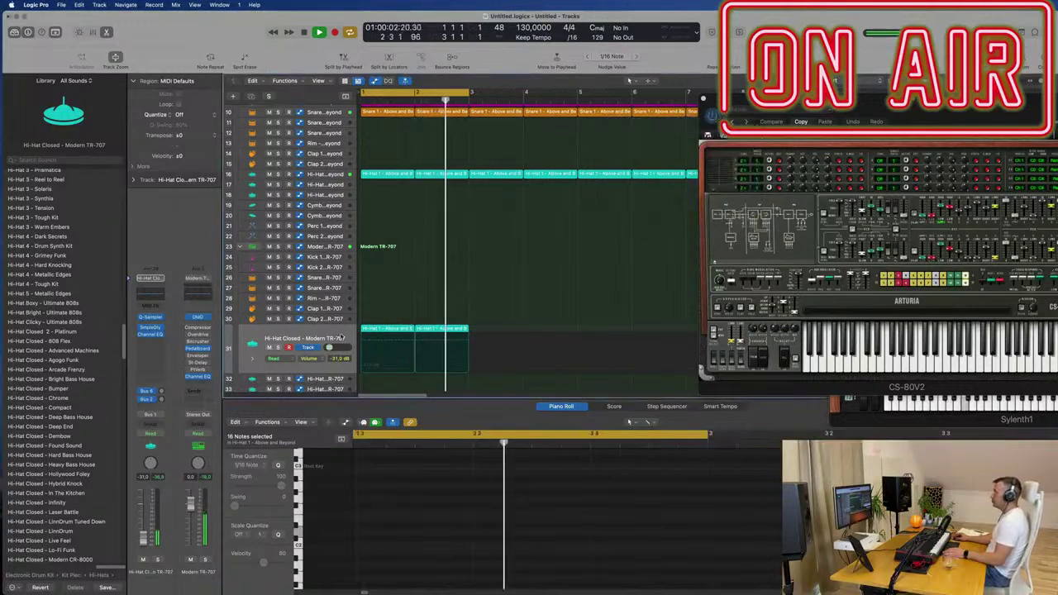
- Unmute the Inst 20 track and lower its volume while the loop plays
click(304, 339)
scroll(510, 277, up, 3)
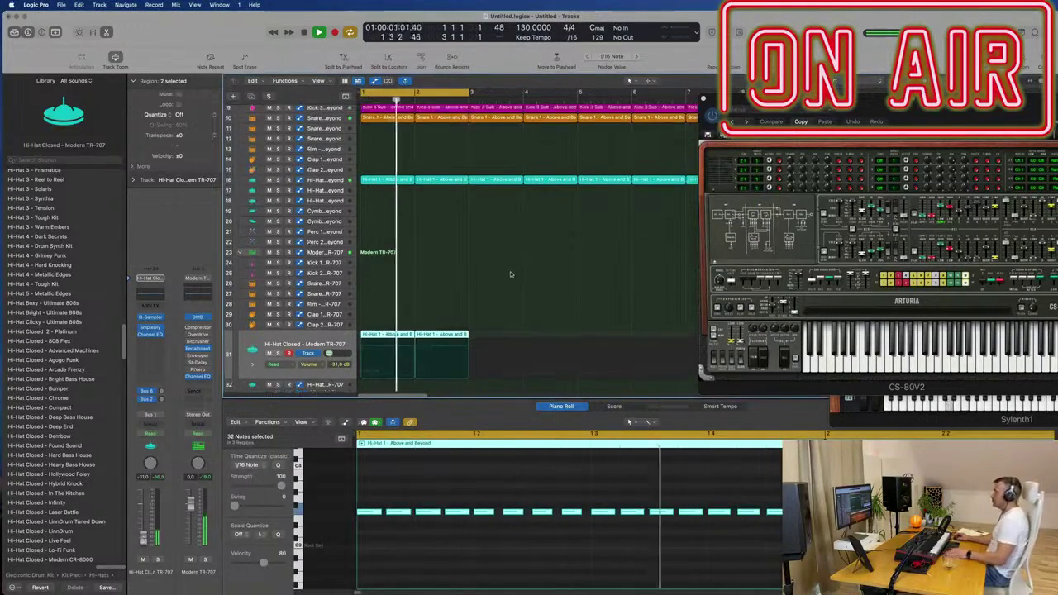
scroll(511, 277, up, 3)
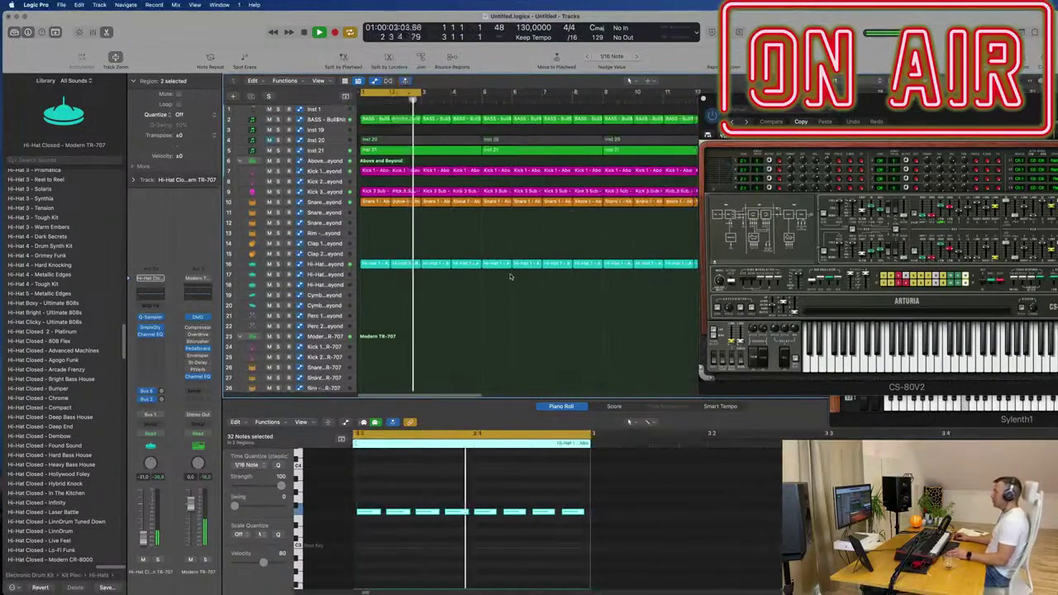
click(364, 141)
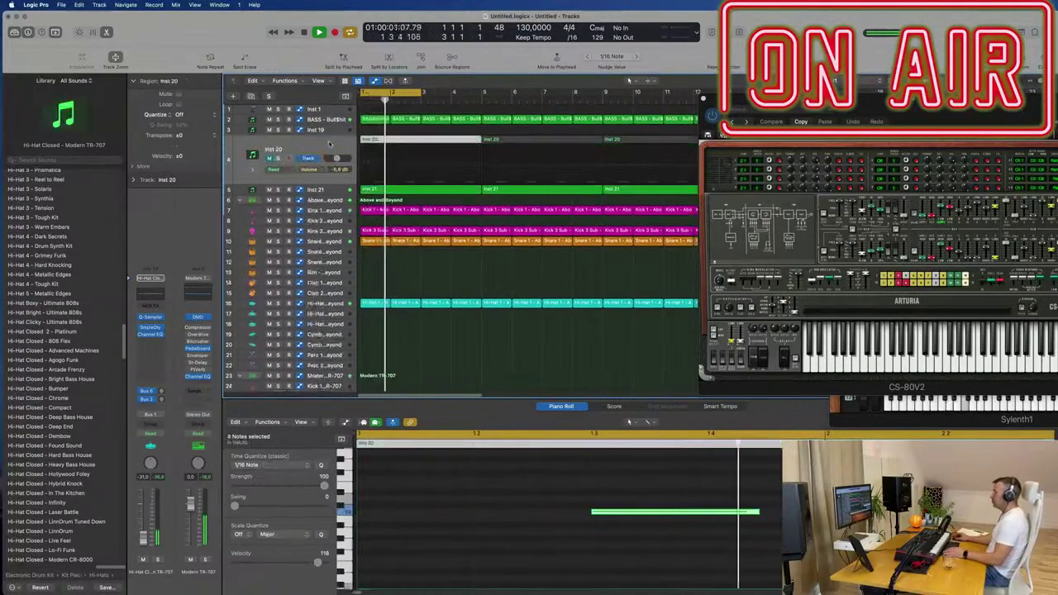
click(267, 159)
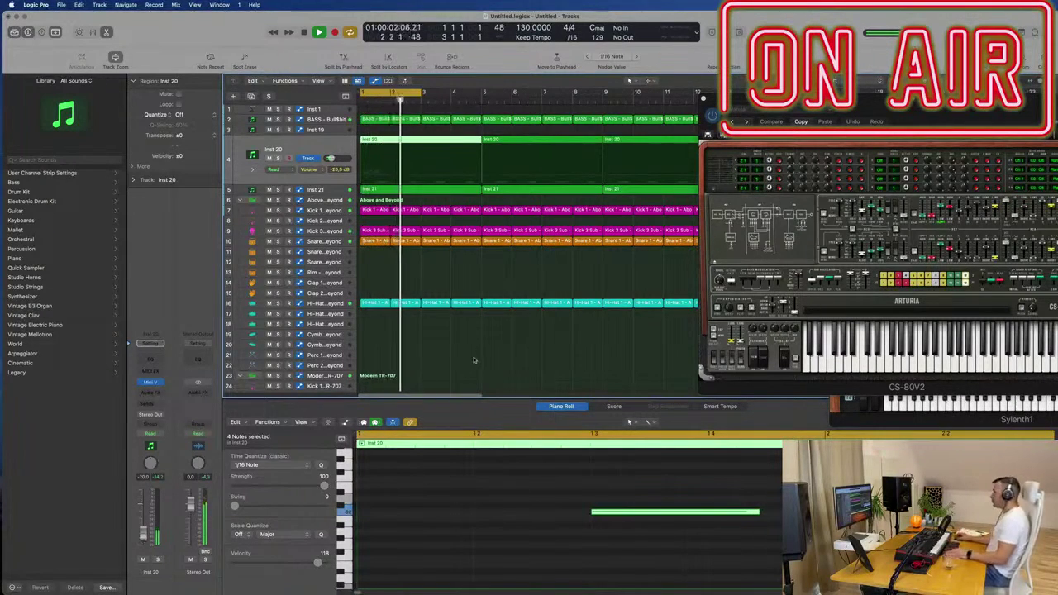
- Step through the synth tracks to Inst 1 and open its Alchemy instrument
scroll(481, 351, down, 3)
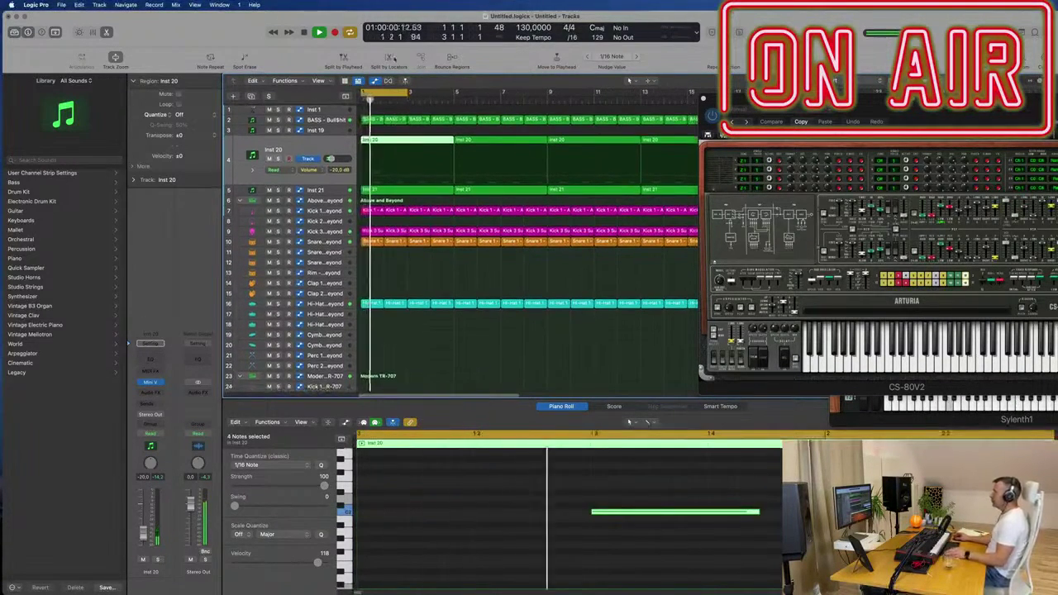
click(335, 120)
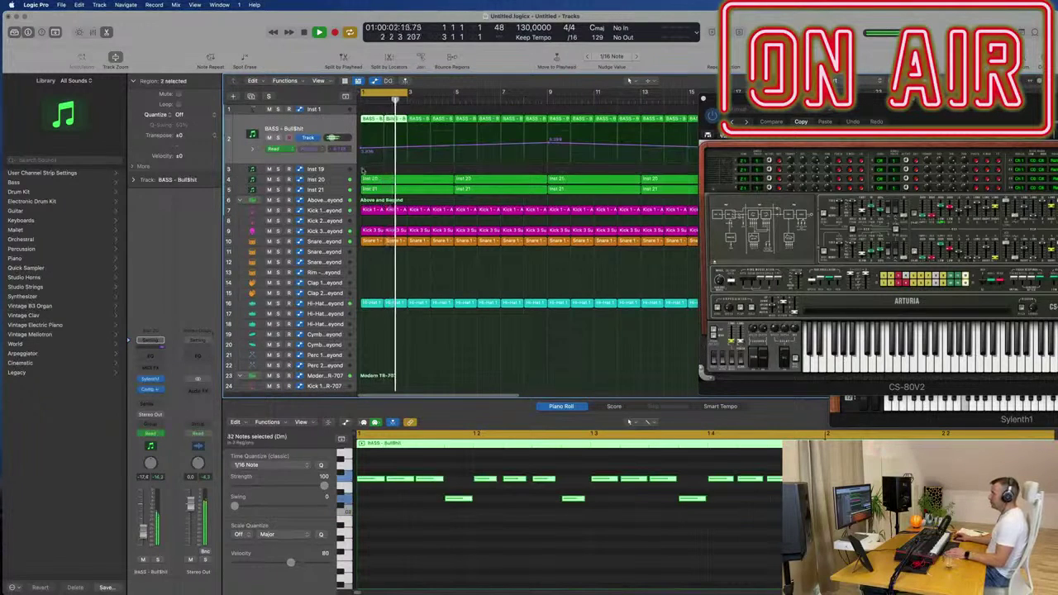
click(329, 170)
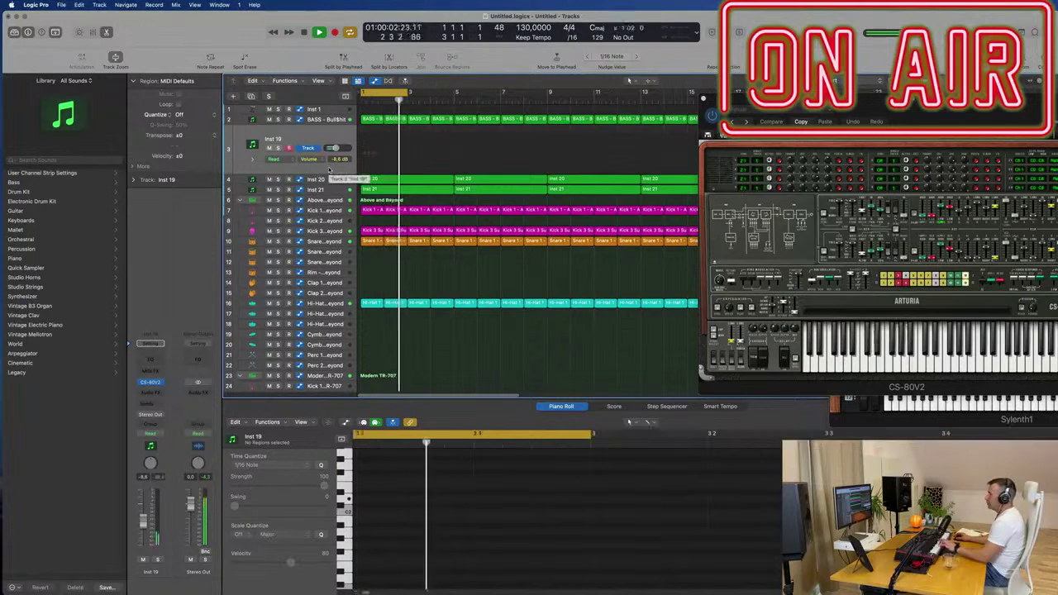
click(320, 109)
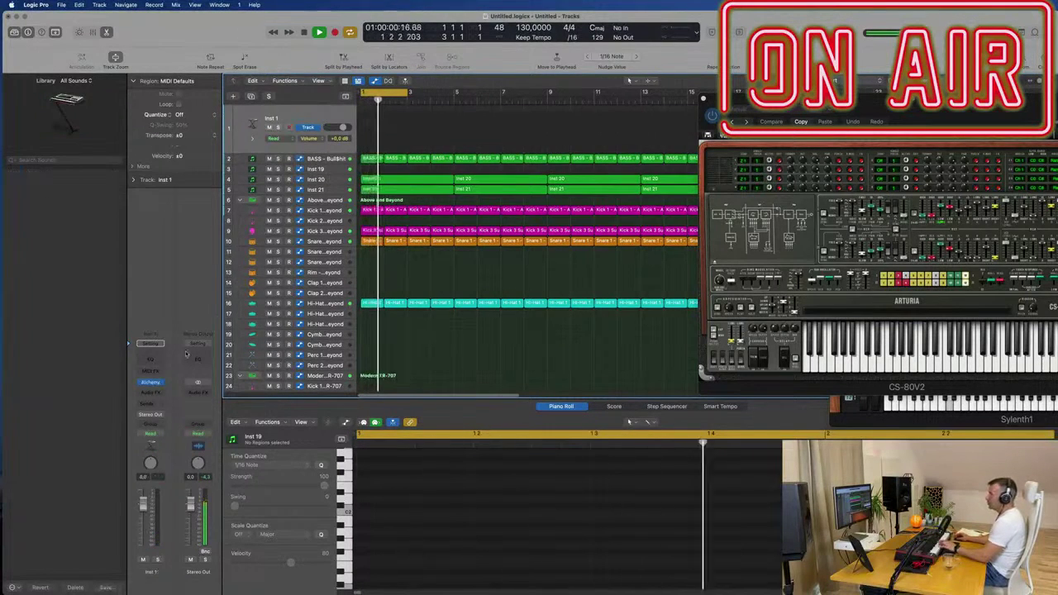
click(152, 383)
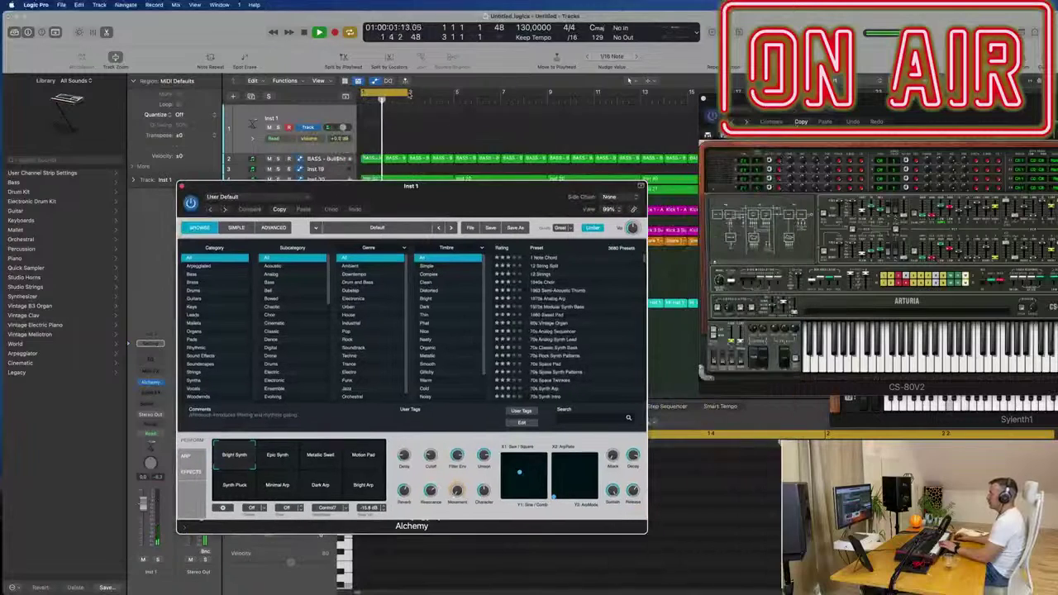
- Extend the cycle range to bar 9 and repeat the TR-707 hi-hat and tom regions to fill it
drag(407, 94, 549, 103)
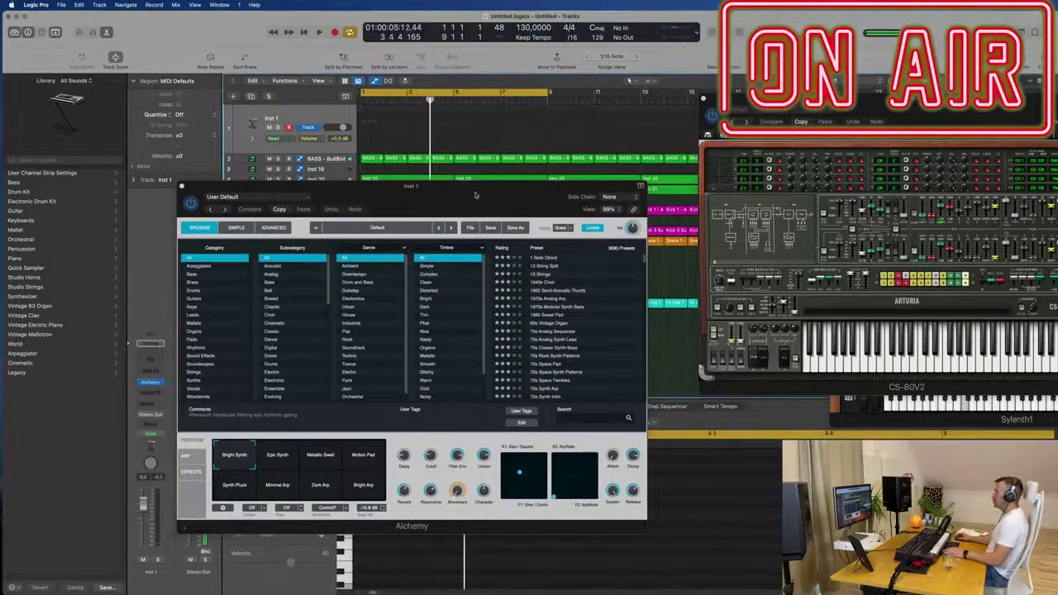
drag(372, 187, 955, 148)
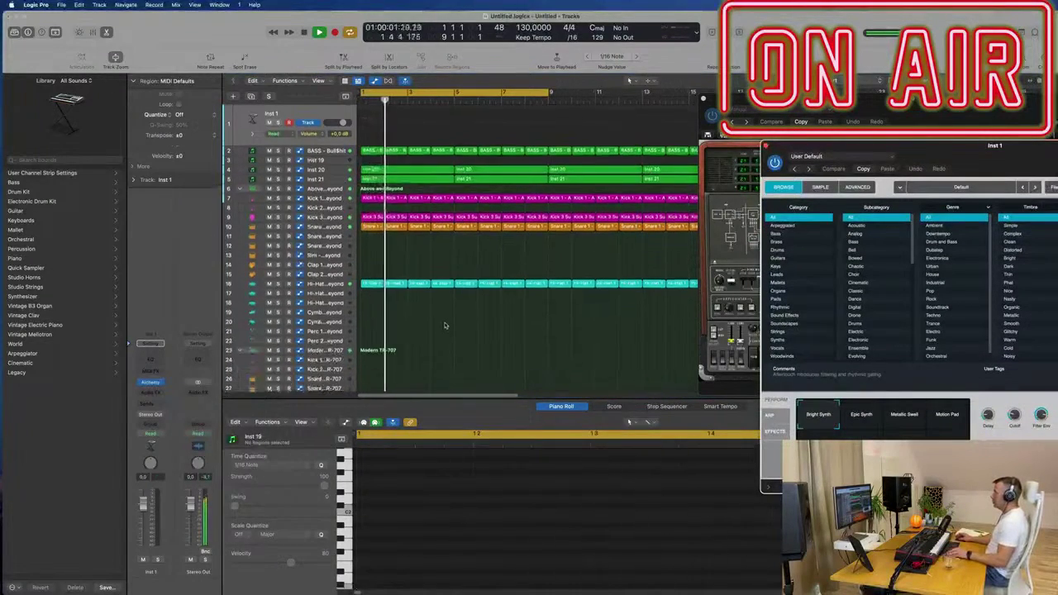
scroll(446, 289, down, 6)
drag(454, 245, 350, 334)
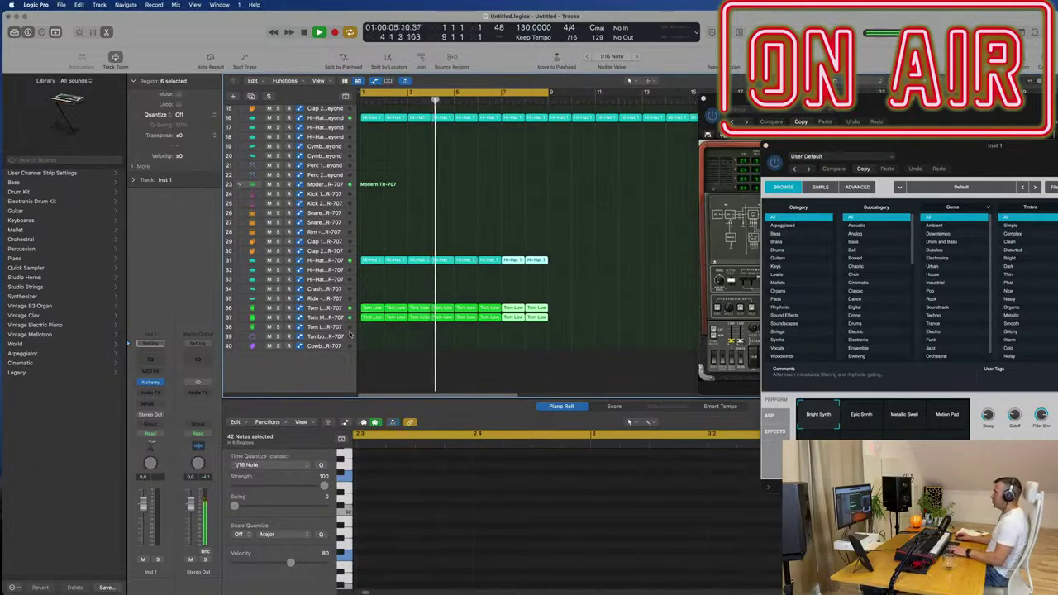
ctrl+alt+click(486, 214)
scroll(487, 213, up, 5)
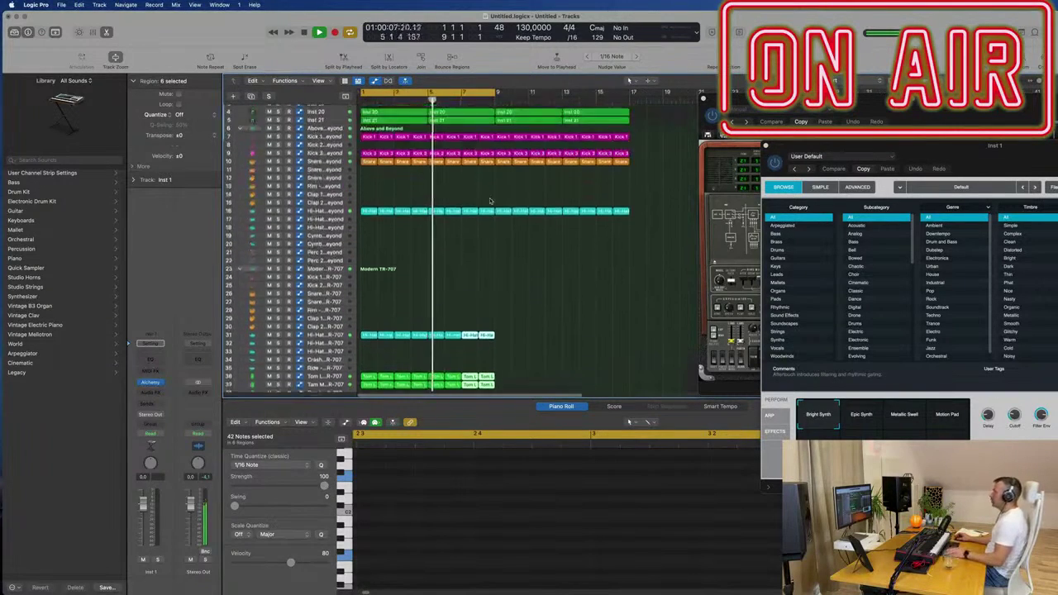
- Browse Alchemy's preset categories while the loop plays, try Strings, and filter the list to Brass
drag(916, 146, 578, 153)
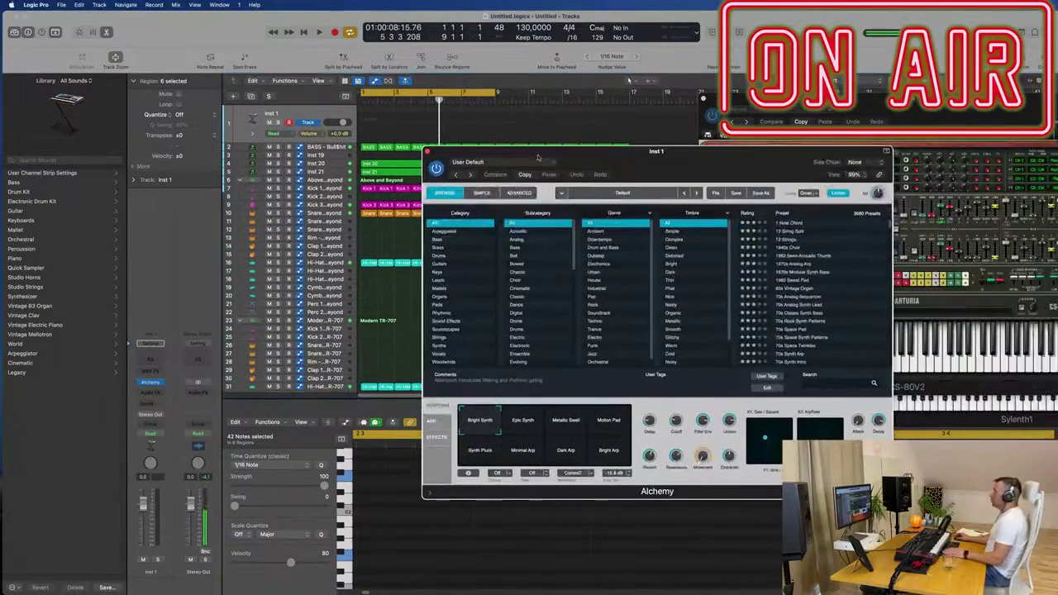
key(space)
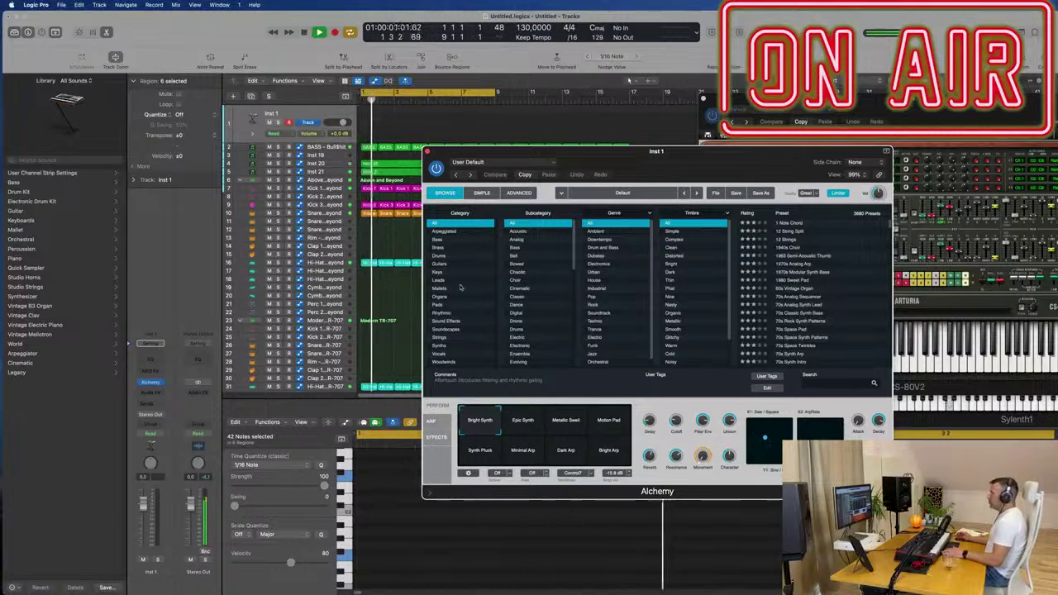
click(453, 338)
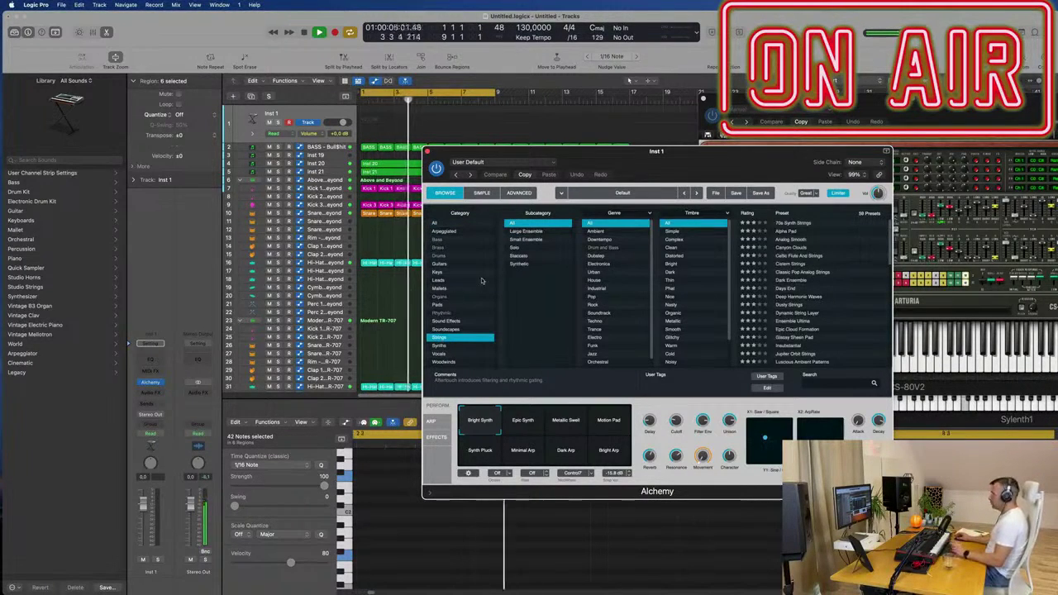
click(435, 224)
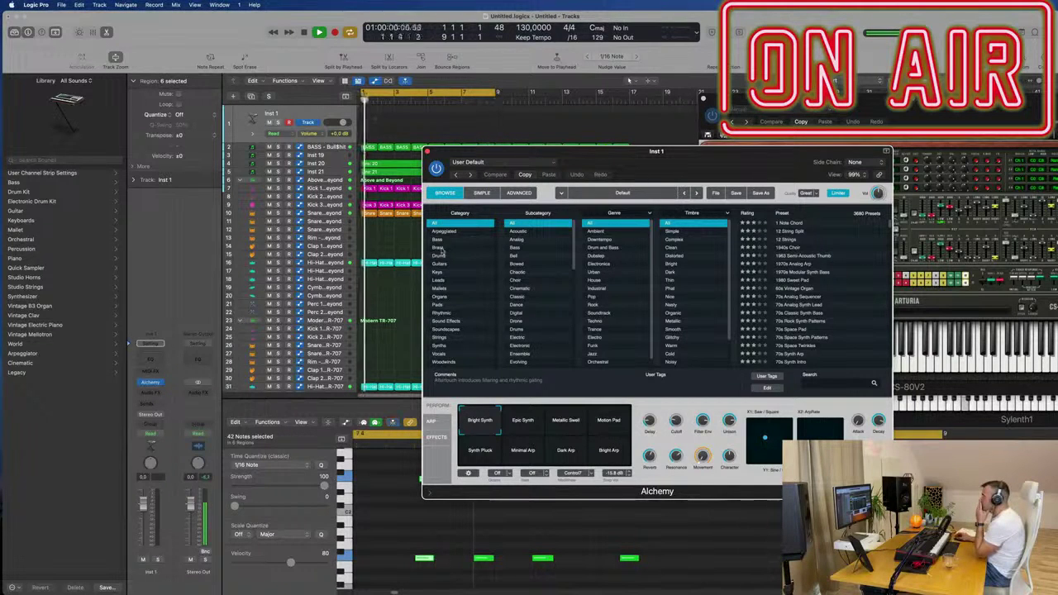
click(439, 247)
drag(670, 157, 631, 187)
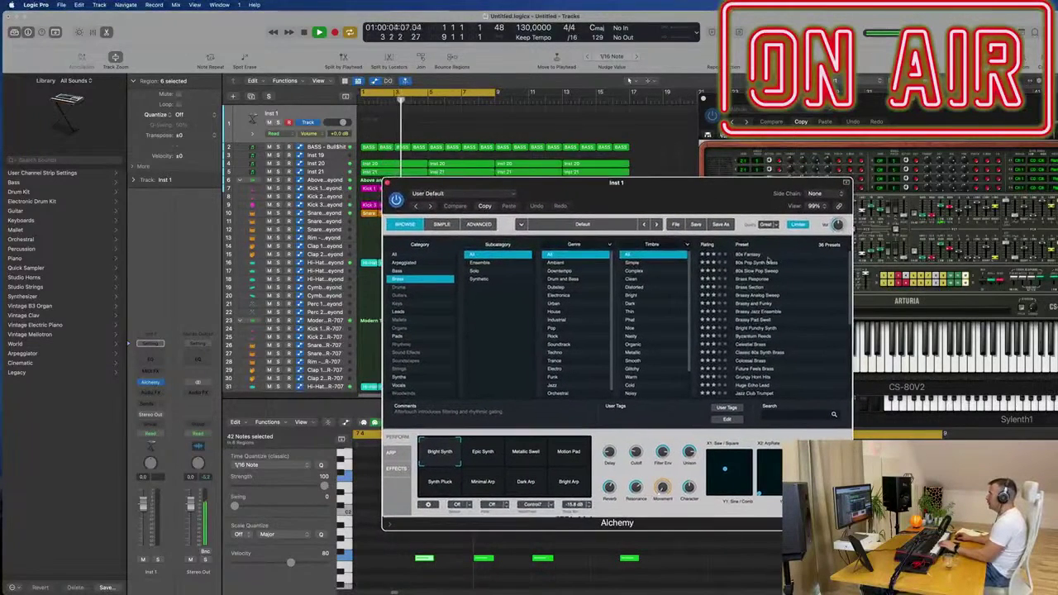
- Load the 80s Fantasy brass preset and lower the track volume to -7.0 dB
click(748, 255)
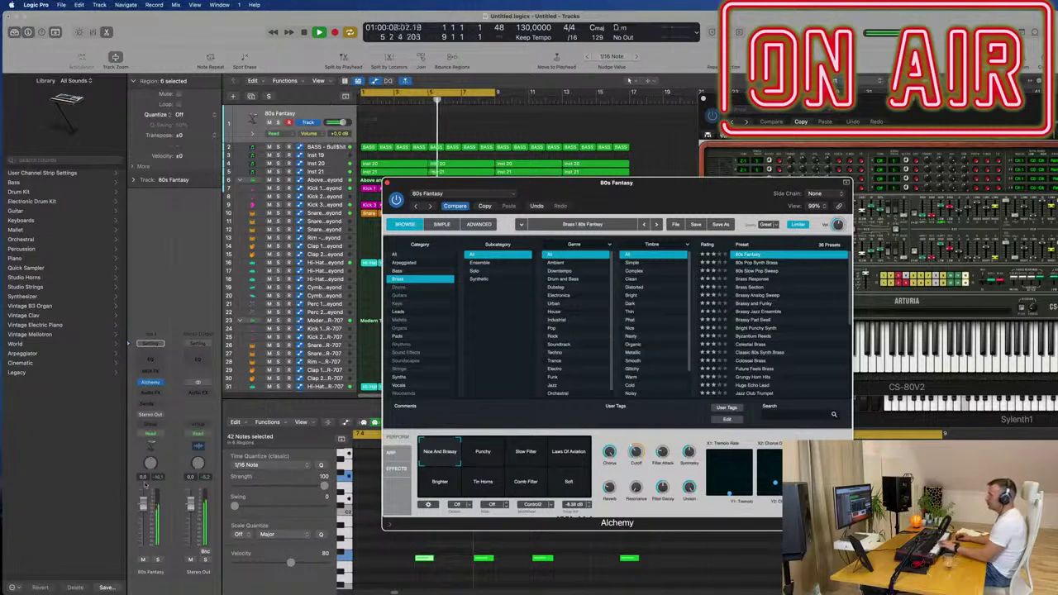
drag(143, 515, 143, 520)
- Audition the 80s Fantasy performance variations Punchy, Slow Filter, Laws Of Aviation, Brighter, Tin Horns, Comb Filter and Soft
click(485, 452)
click(530, 454)
click(567, 454)
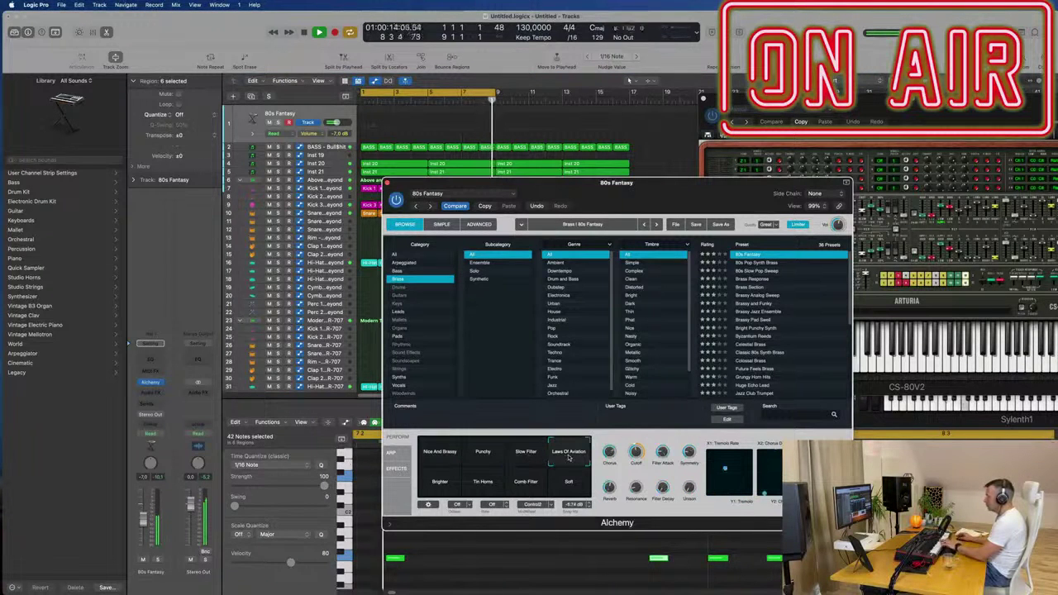
click(440, 481)
click(477, 484)
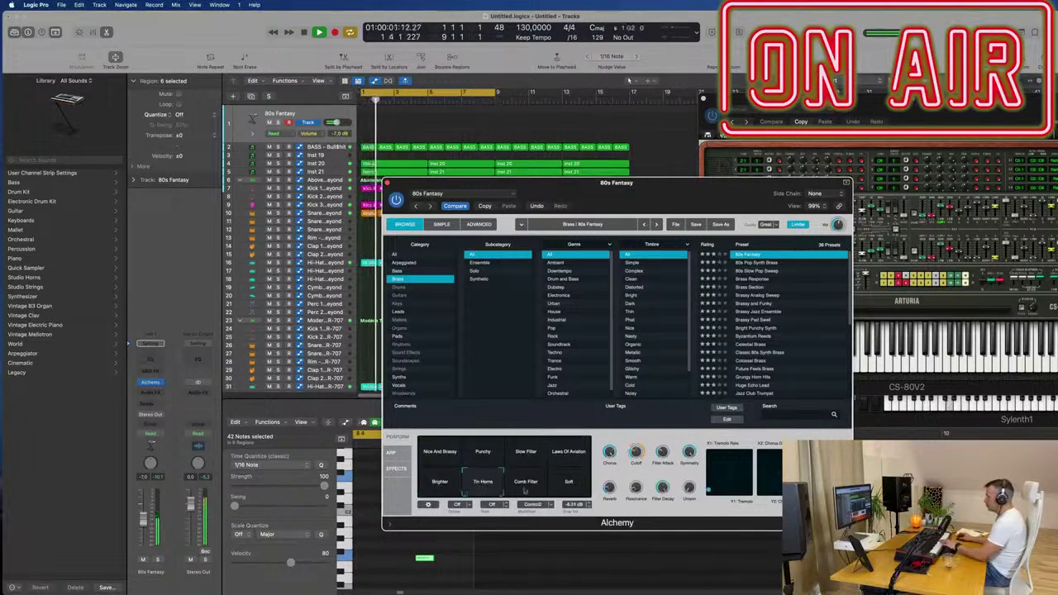
click(530, 486)
click(564, 485)
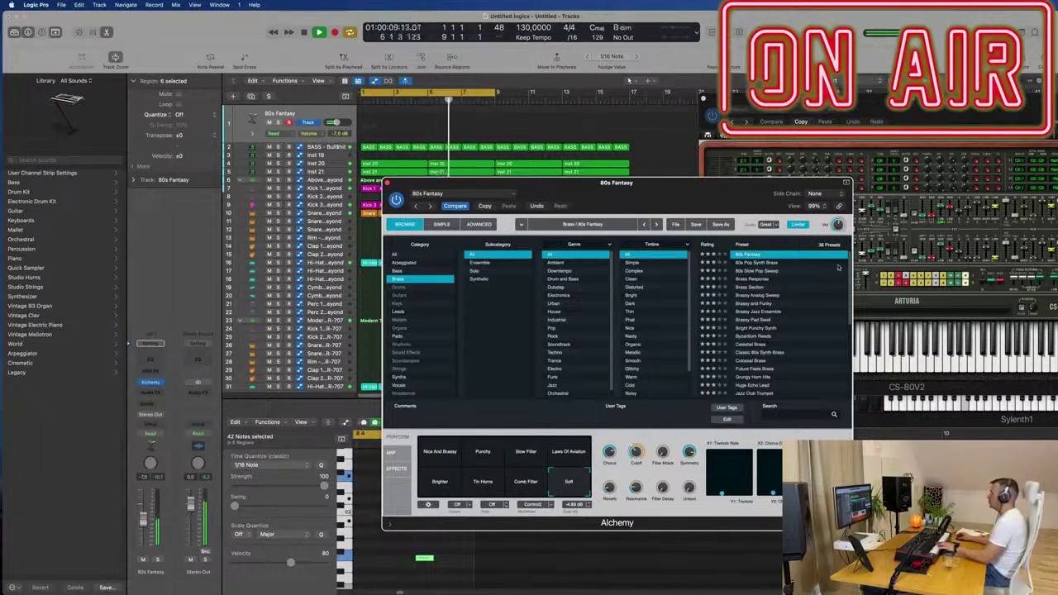
- Compare the Brass Response and Brass Section presets and load Brass Response
click(759, 280)
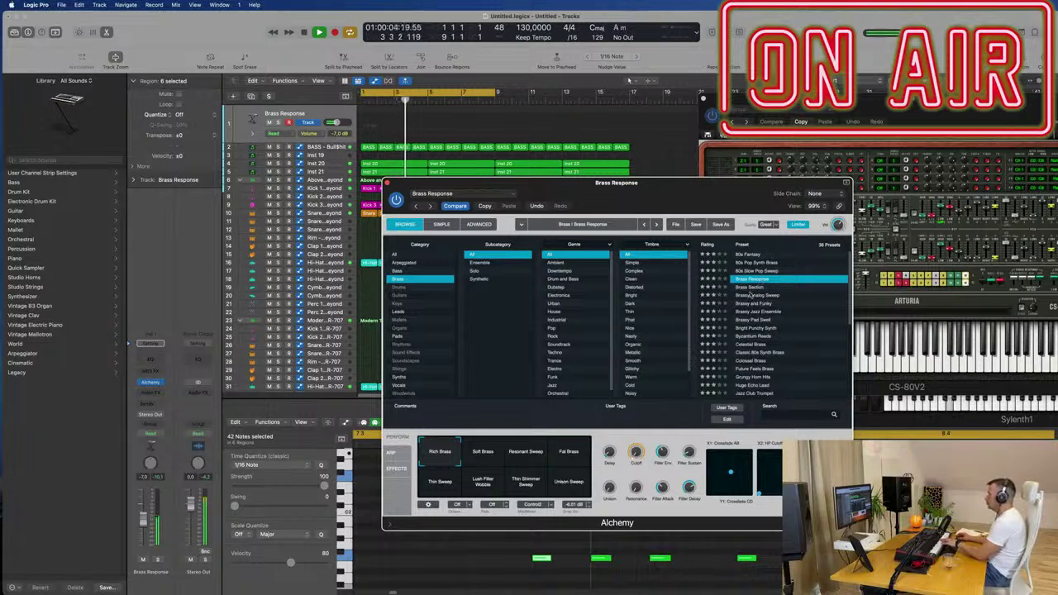
click(750, 288)
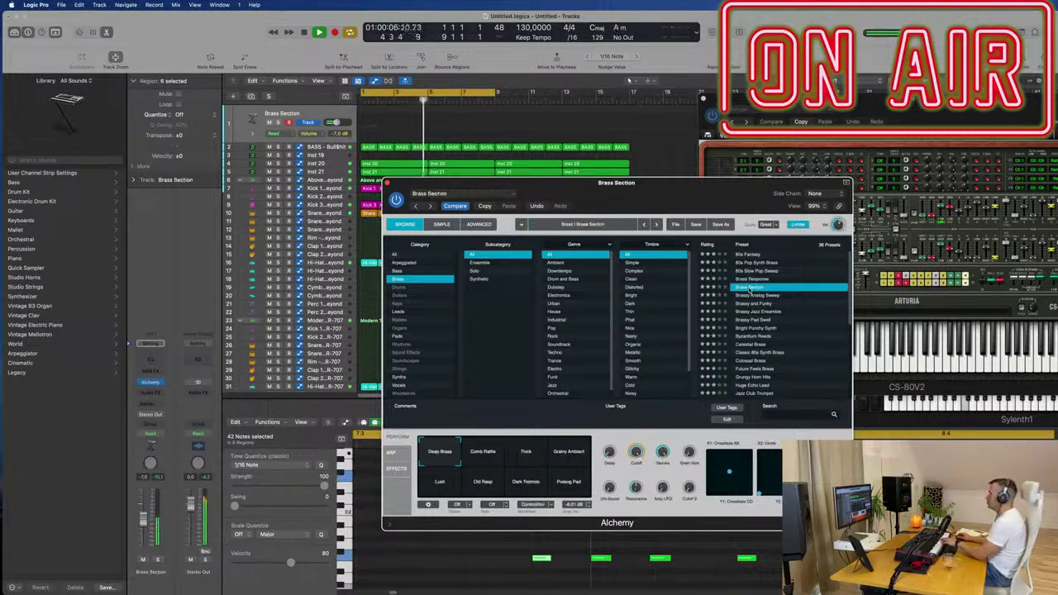
click(753, 280)
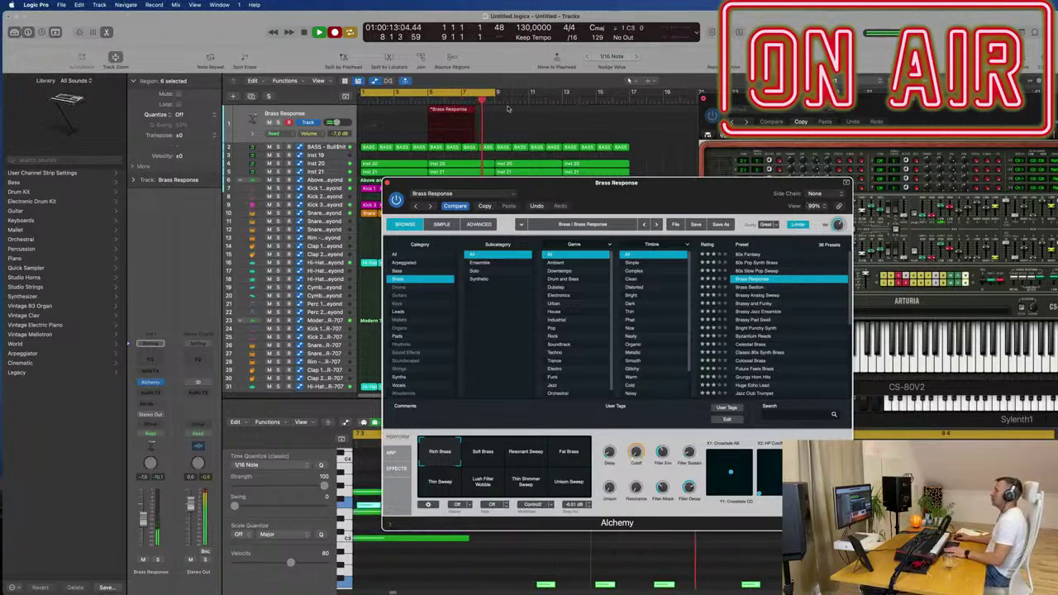
- Finish recording the brass chords on the Brass Response track and move the recorded region from bar 5 to bar 1
key(space)
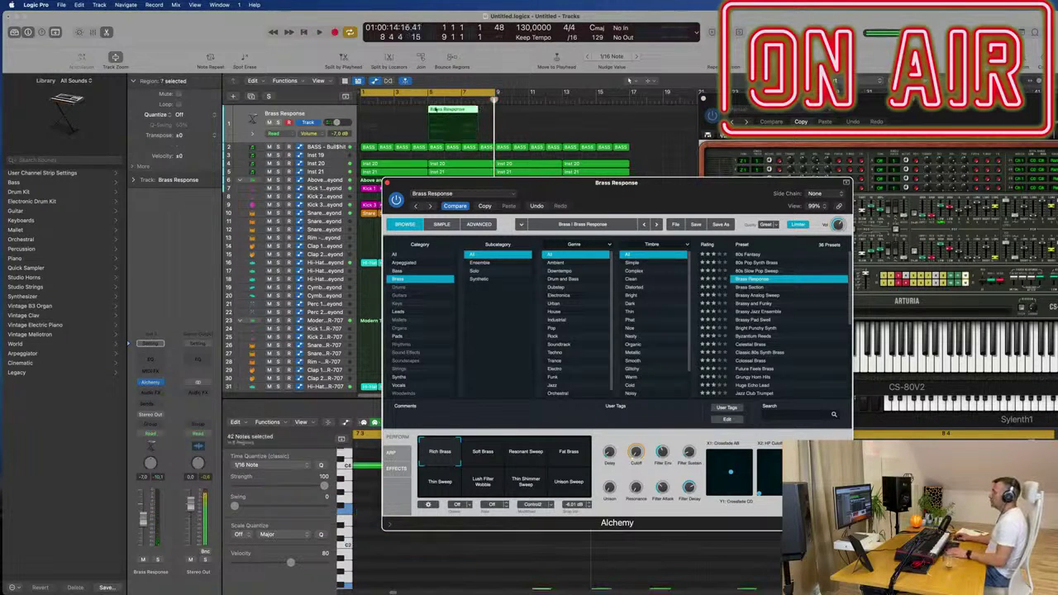
drag(430, 114, 362, 115)
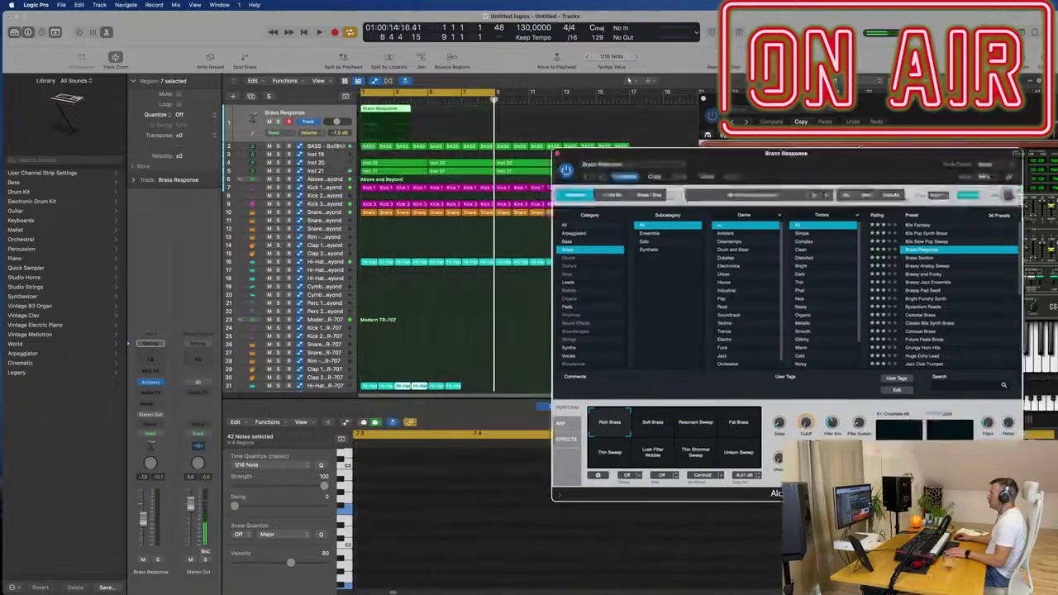
key(e)
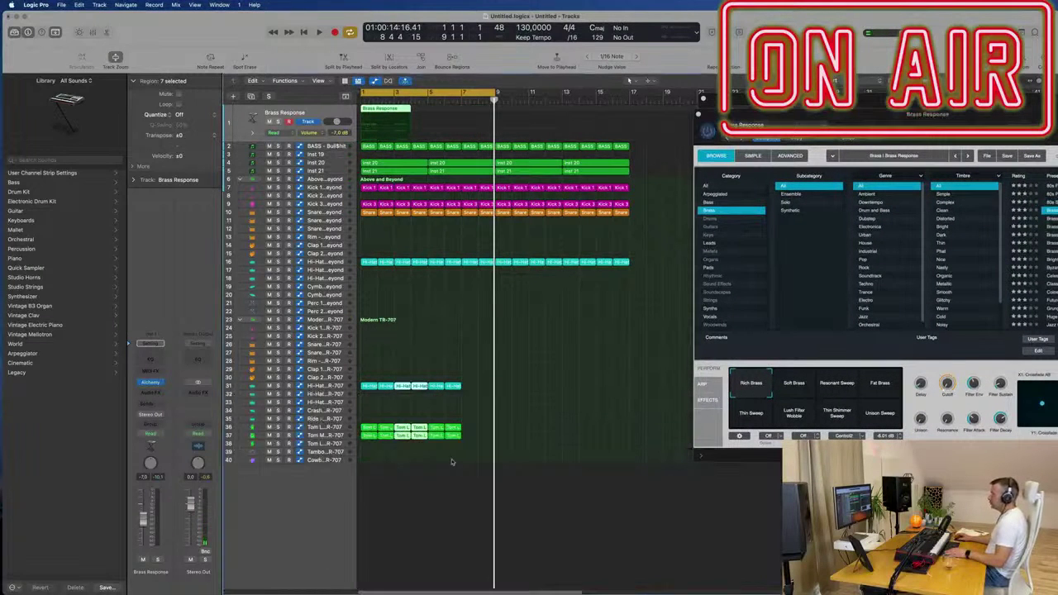
key(e)
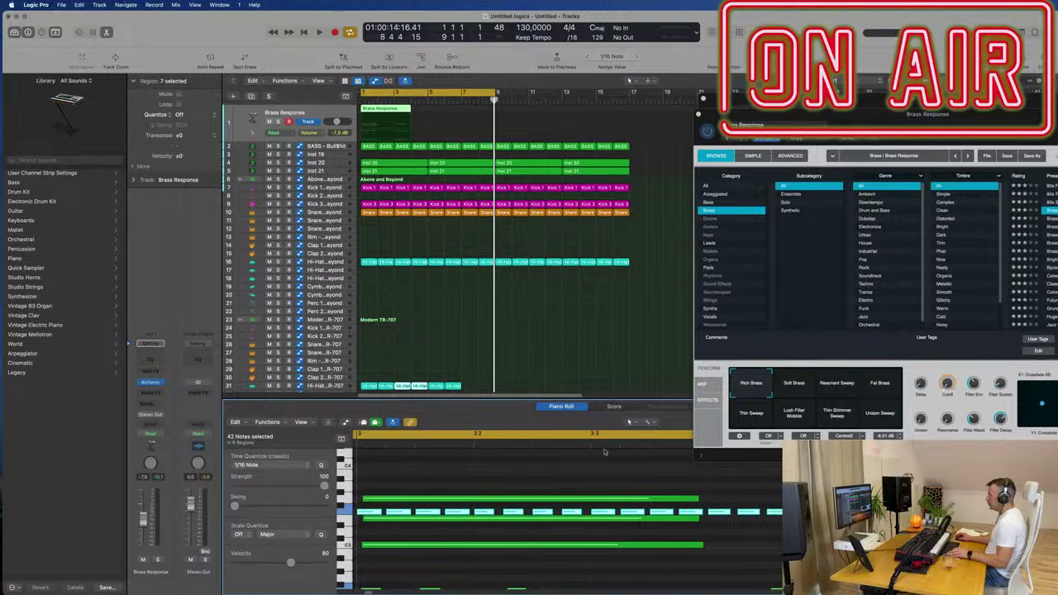
- Show only the Brass Response region in the Piano Roll, select all its notes and play them back
click(391, 110)
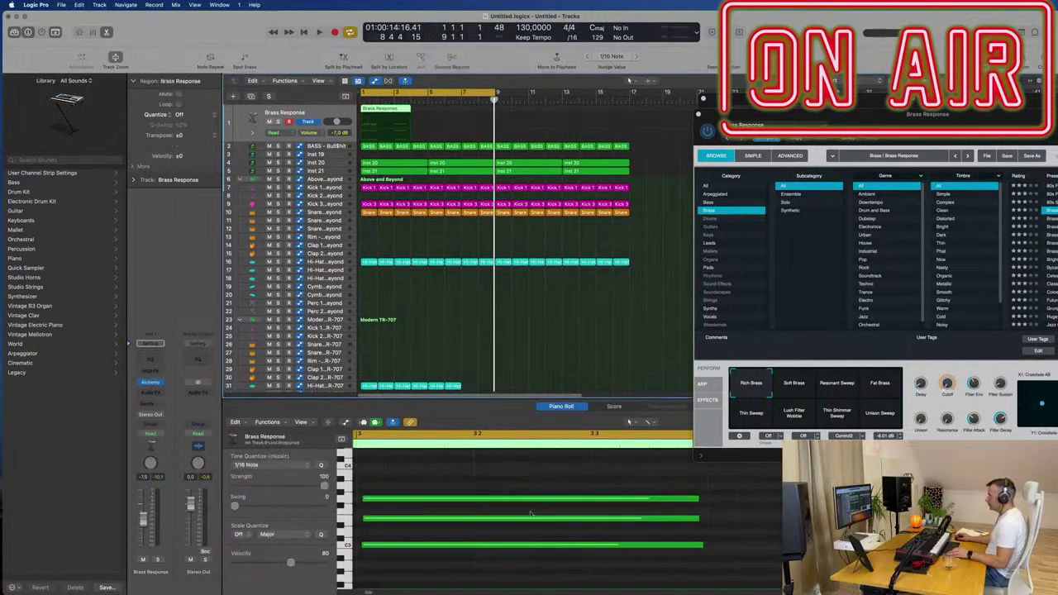
key(super+a)
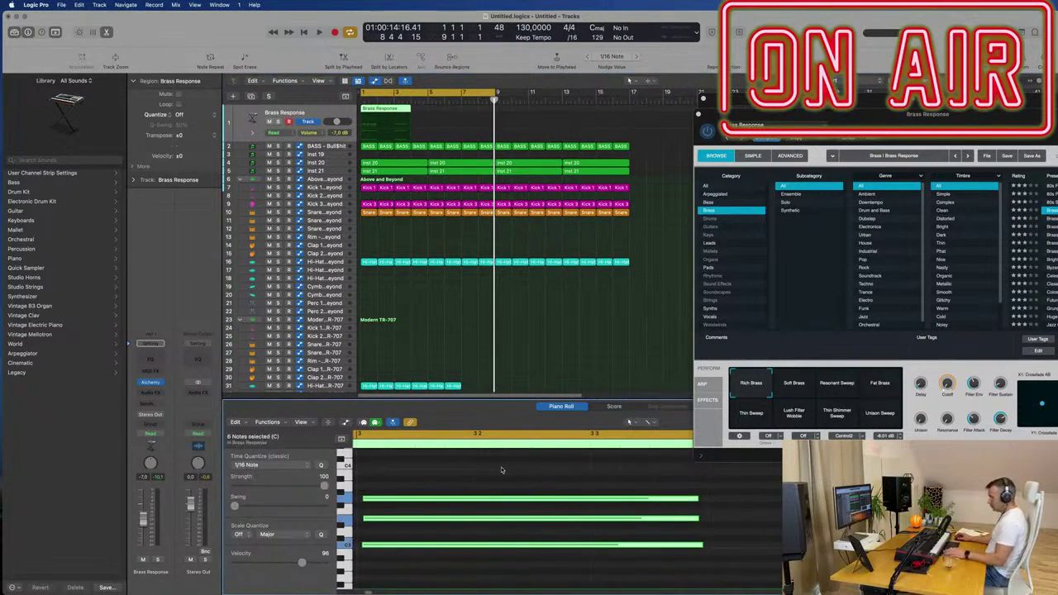
key(space)
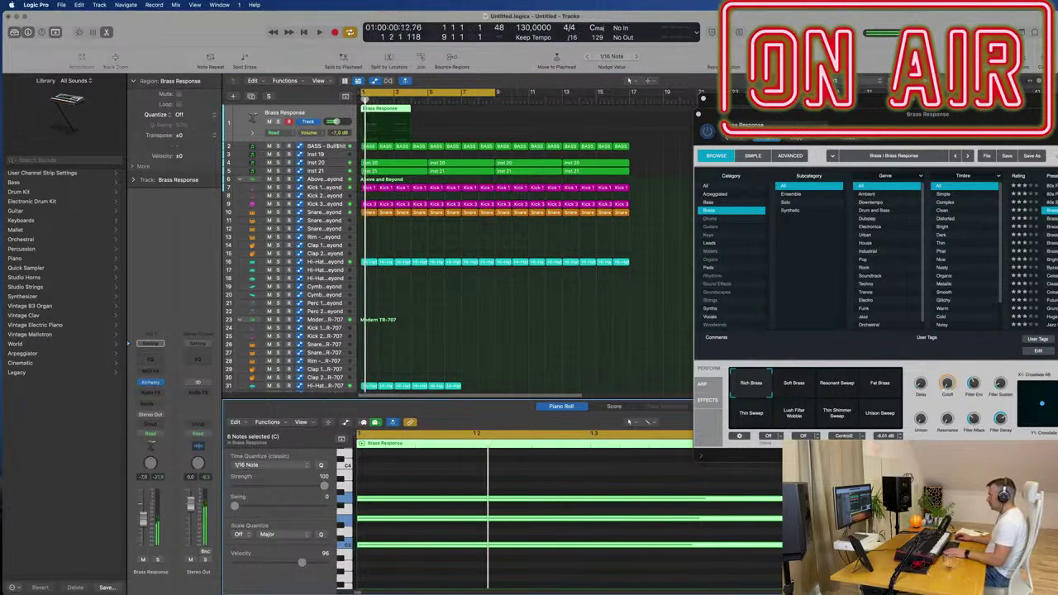
- Play back the recorded brass chords and switch the Alchemy variation to Soft Brass
drag(939, 120, 714, 127)
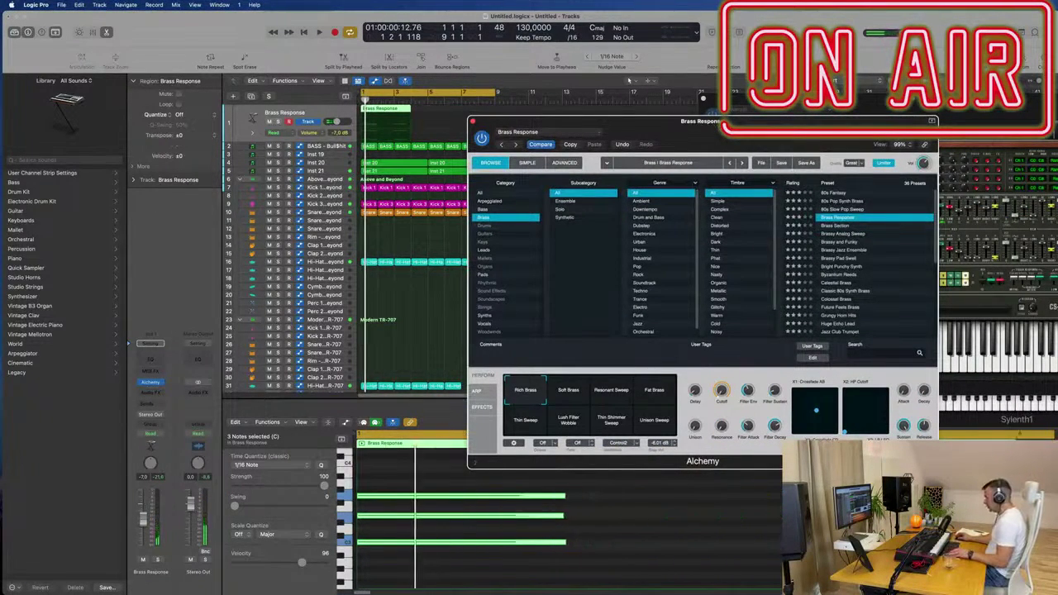
key(super+Right)
key(space)
key(space)
key(space)
click(569, 393)
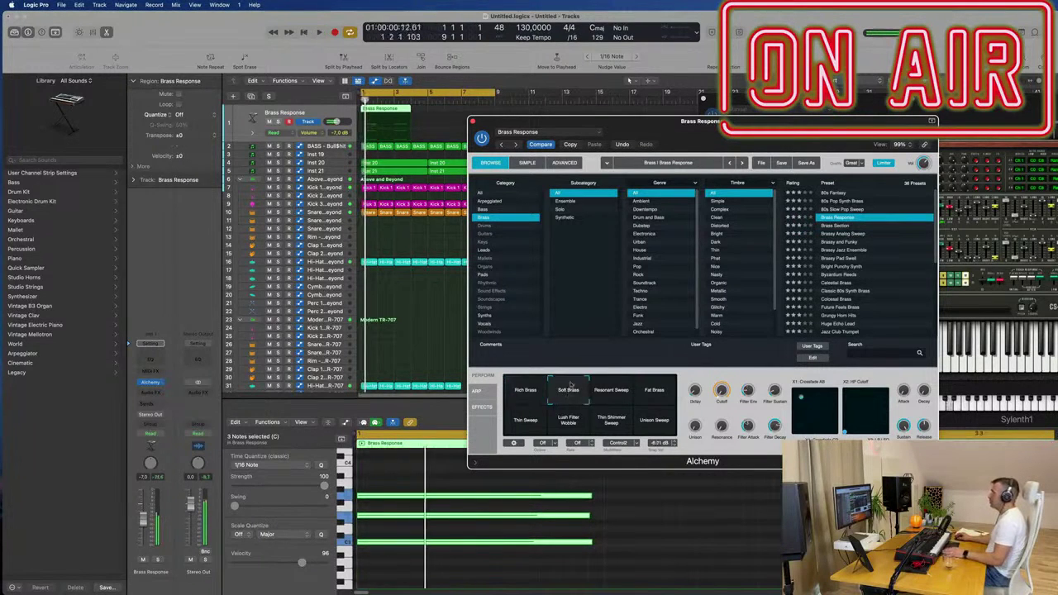
drag(579, 121, 727, 166)
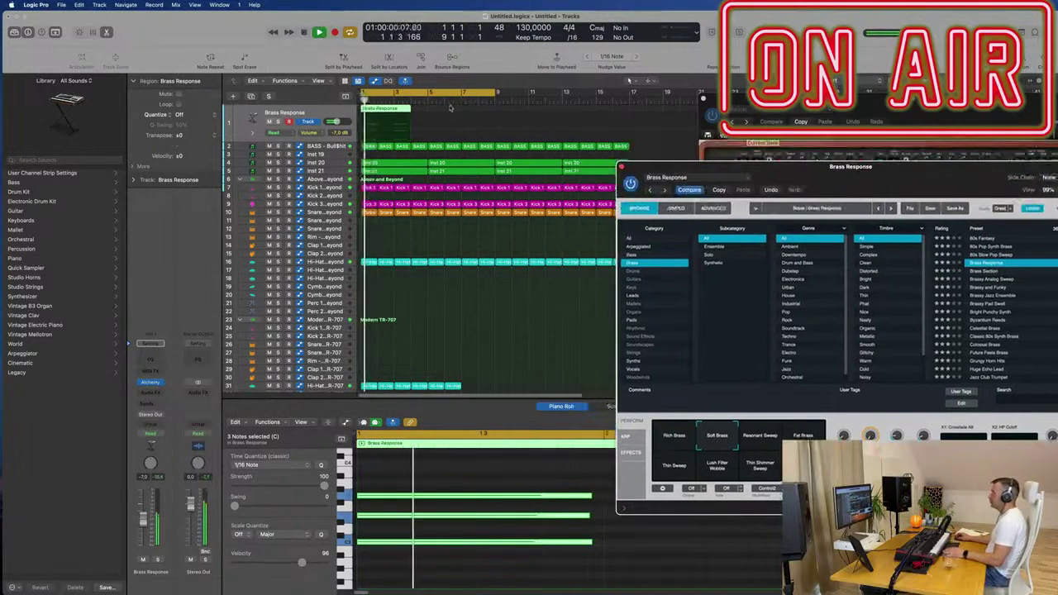
key(super+r)
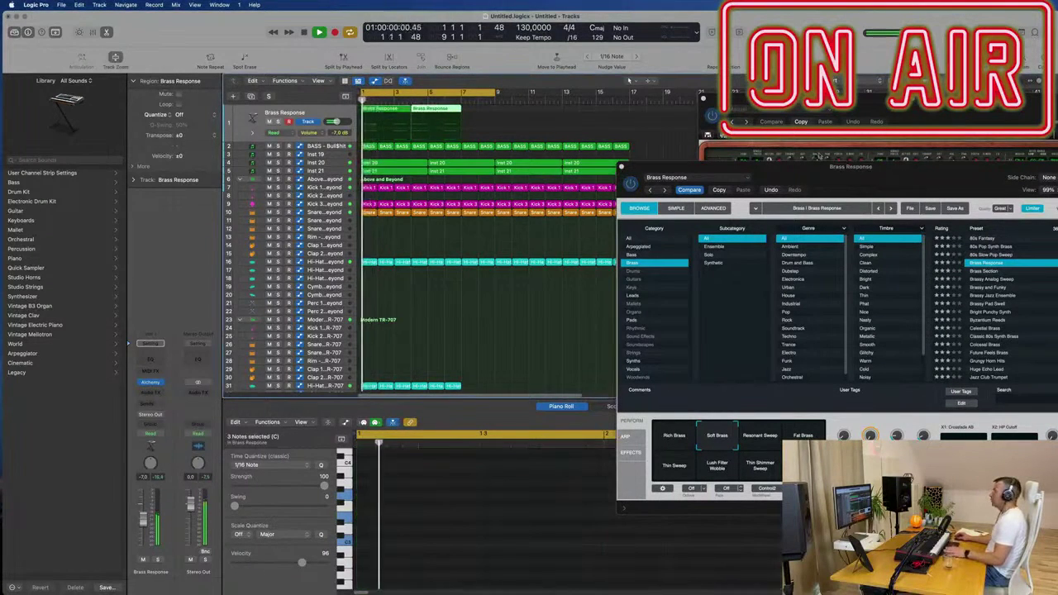
key(space)
key(super+z)
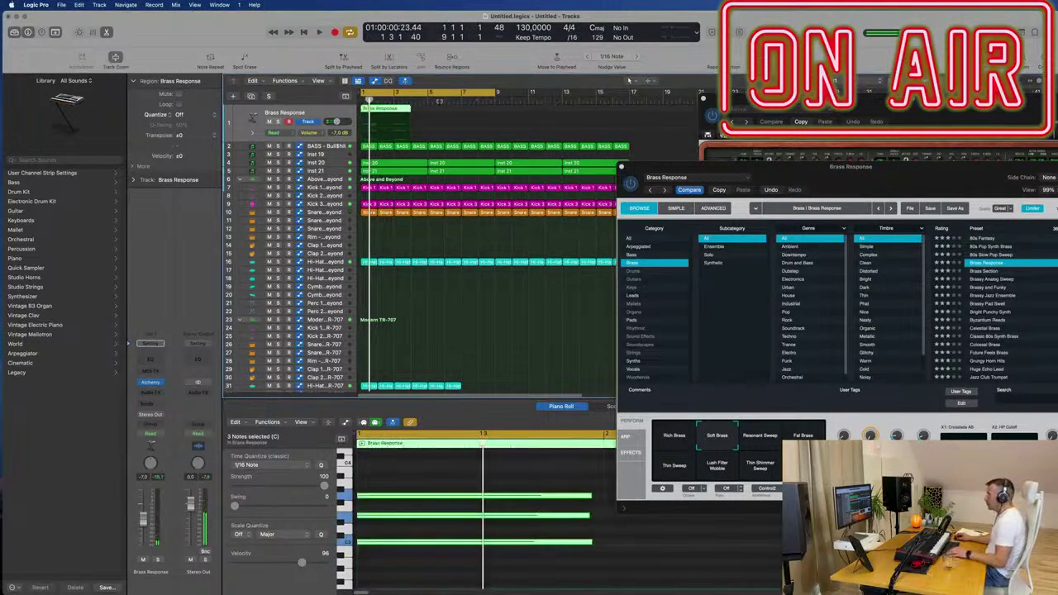
- Lengthen the Brass Response region to end at bar 5 and repeat it up to bar 9
drag(408, 108, 428, 108)
key(super+r)
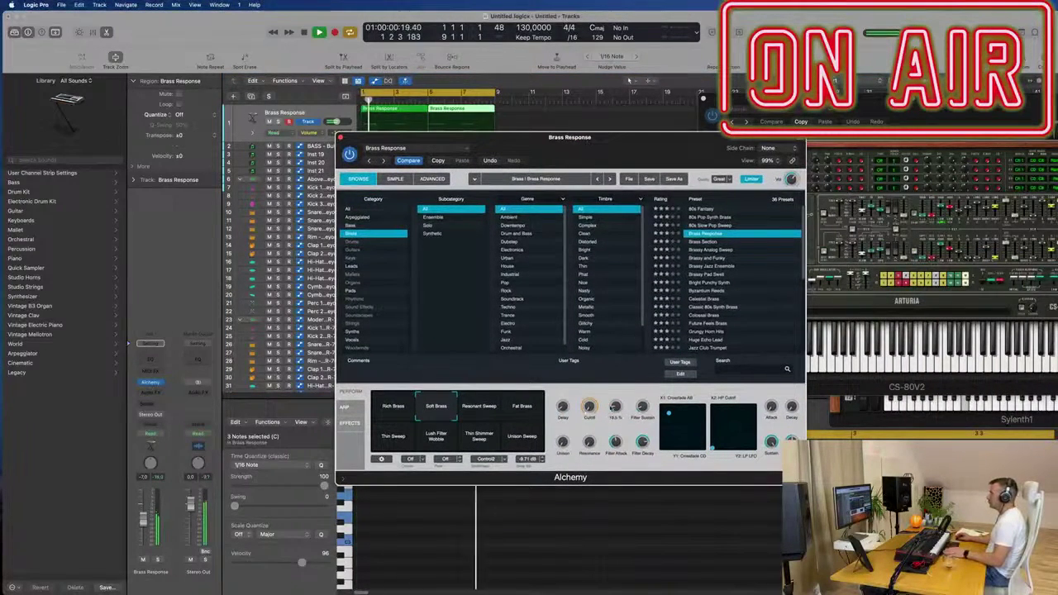
- Audition the Thin Sweep, Lush Filter Wobble and Thin Shimmer Sweep variations during playback, ending on Unison Sweep
click(396, 438)
click(440, 440)
click(479, 441)
click(529, 438)
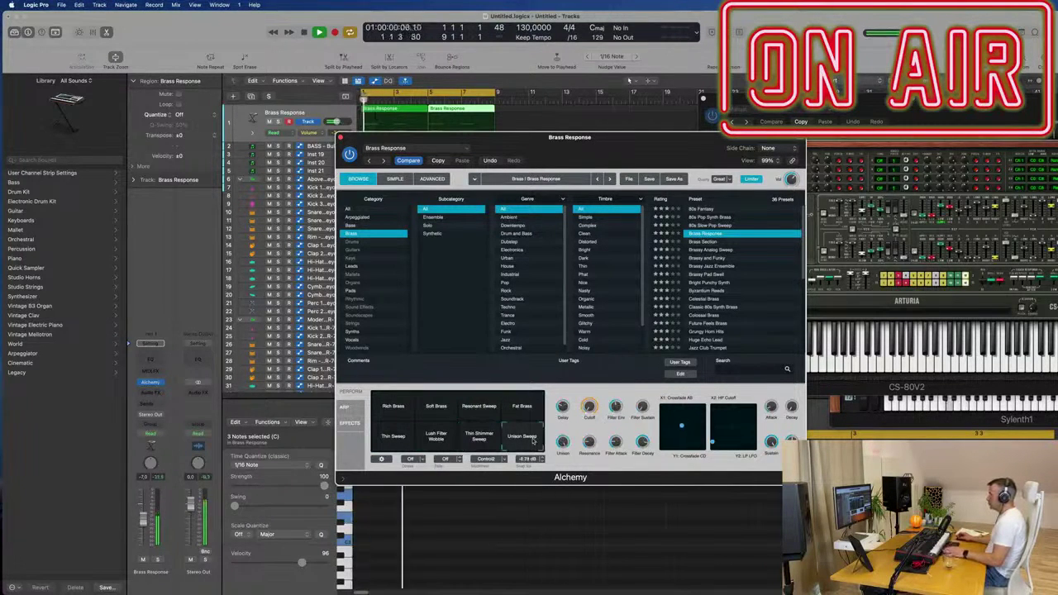
- Step through the Alchemy brass presets from Brass Response to Celestial Brass during playback
drag(635, 157, 695, 154)
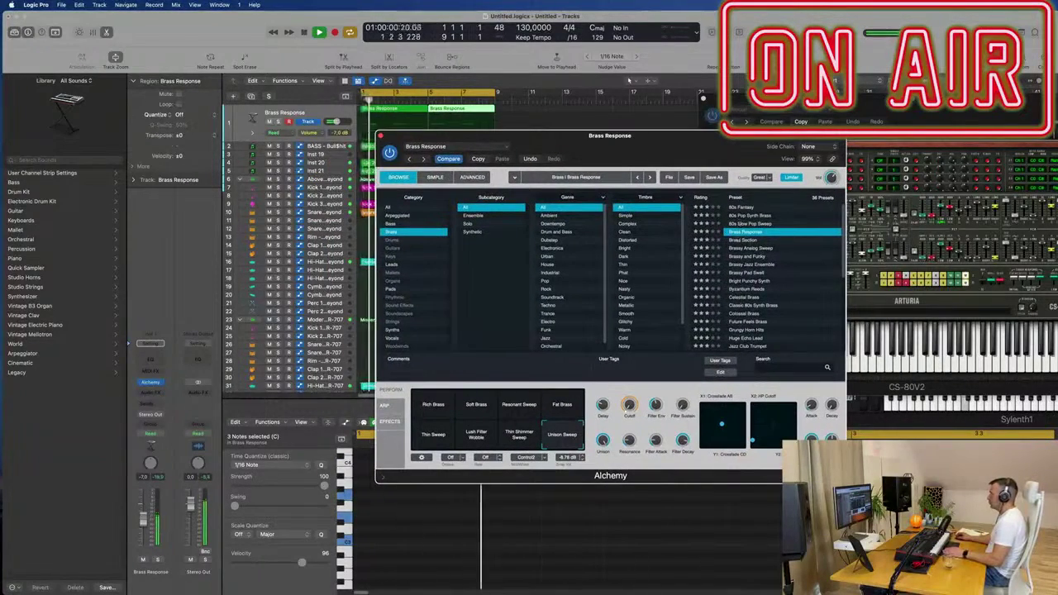
key(Down)
key(Down)
key(Down)
key(Down)
key(Down)
key(Down)
key(Down)
key(Down)
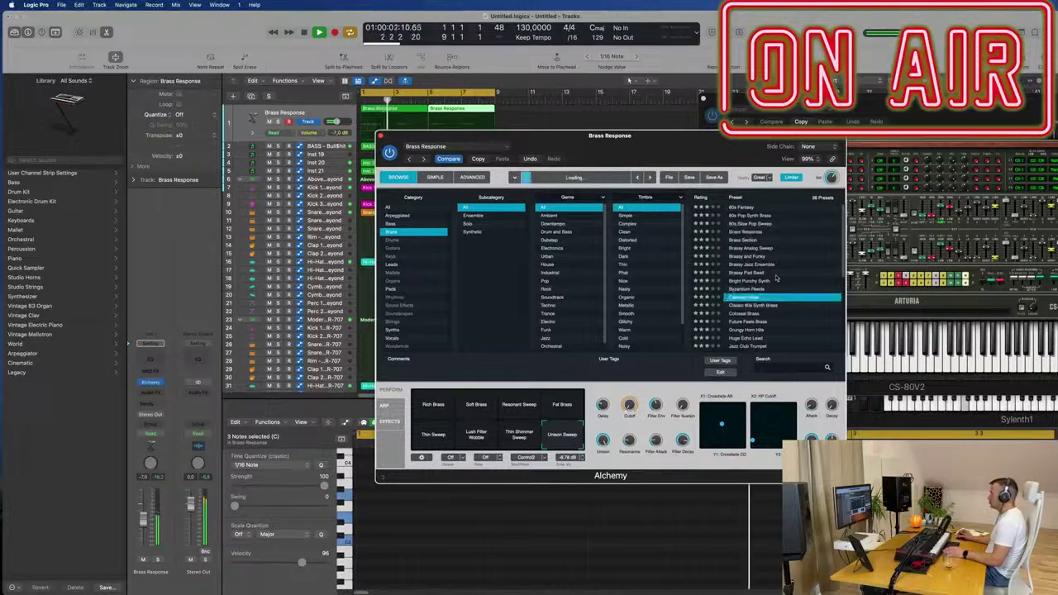
drag(698, 157, 822, 84)
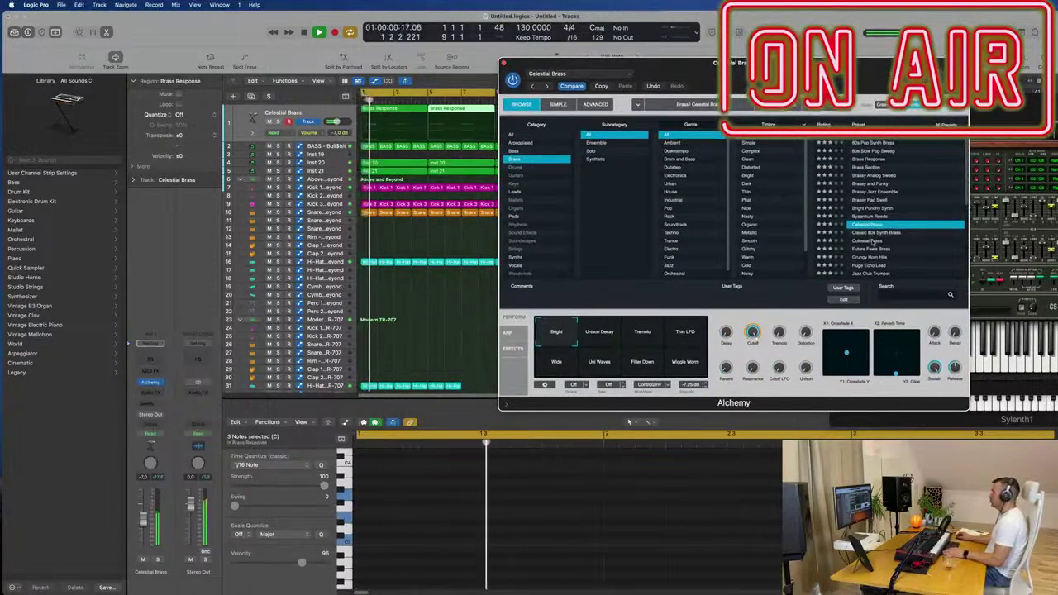
- Audition Colossal Brass and then Grungy Horn Hits in Alchemy over the looping track
key(Down)
key(Down)
drag(818, 65, 635, 66)
scroll(719, 178, down, 3)
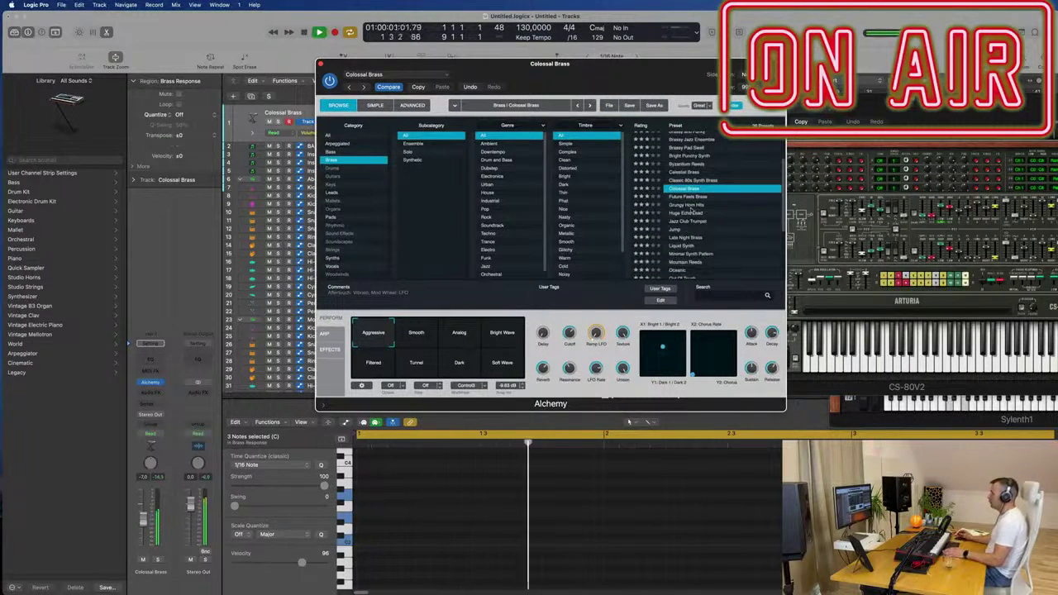
key(Down)
key(Down)
key(space)
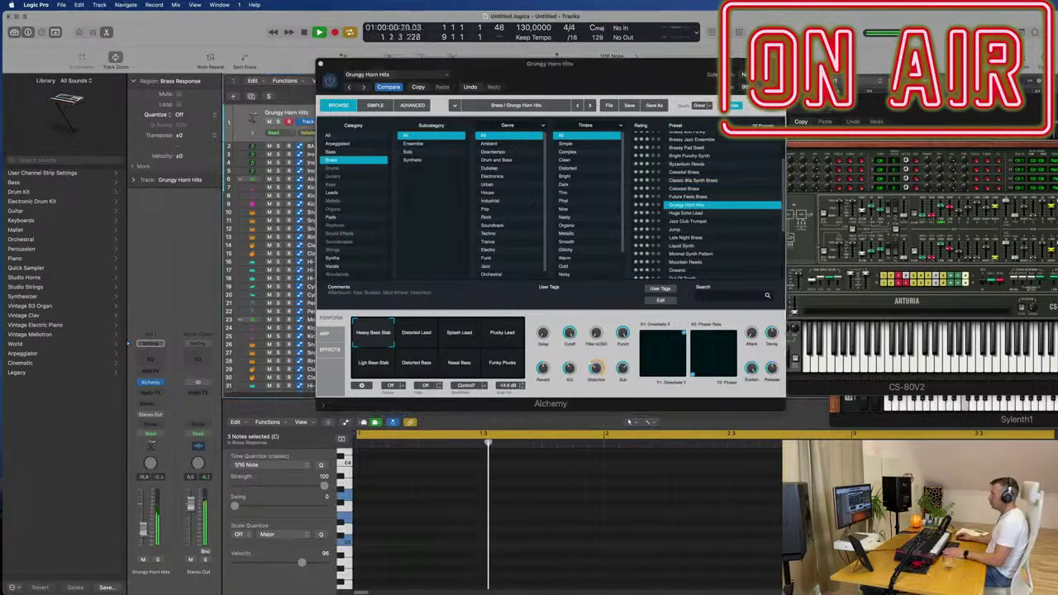
- Audition the Distorted Lead, Splash Lead and Plucky Lead variations of Grungy Horn Hits
click(415, 337)
click(459, 335)
click(512, 333)
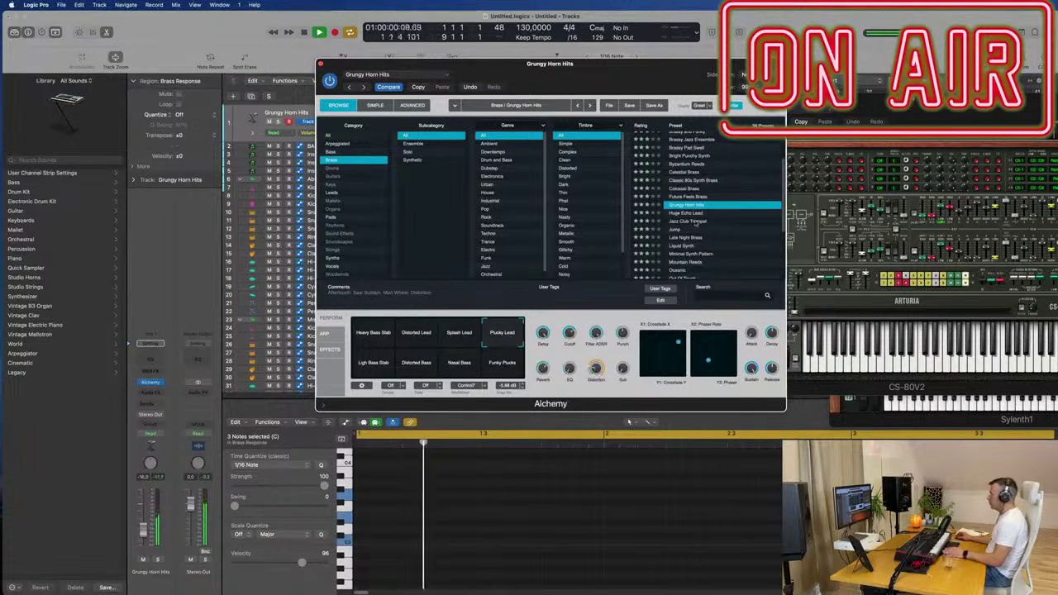
- Audition the presets Jazz Club Trumpet, Huge Echo Lead, Out Of Touch and Prophetic Brass (1), ending on Vintage Brassy Bass
click(681, 222)
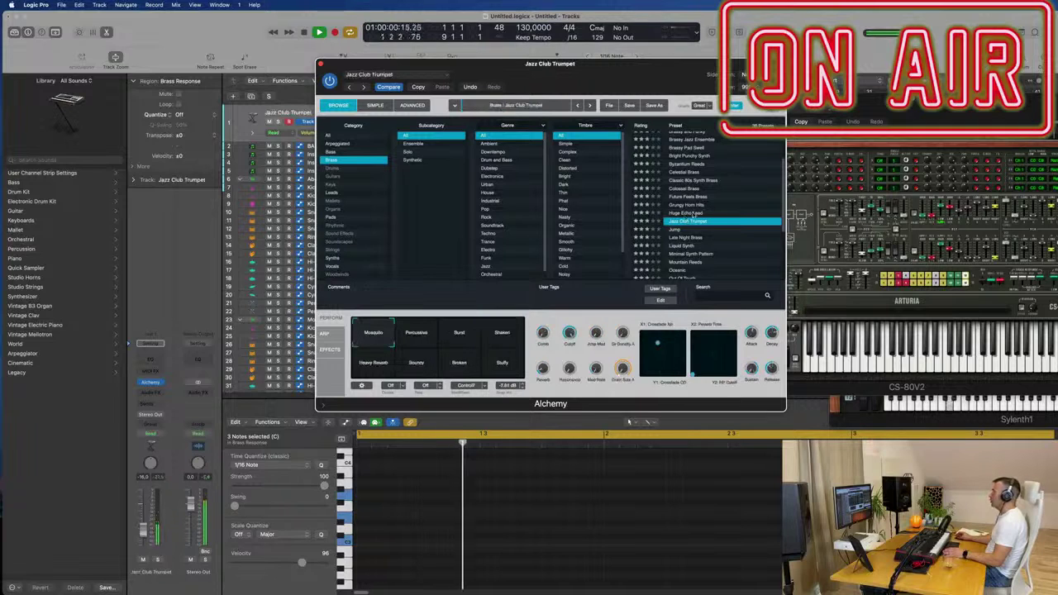
click(696, 214)
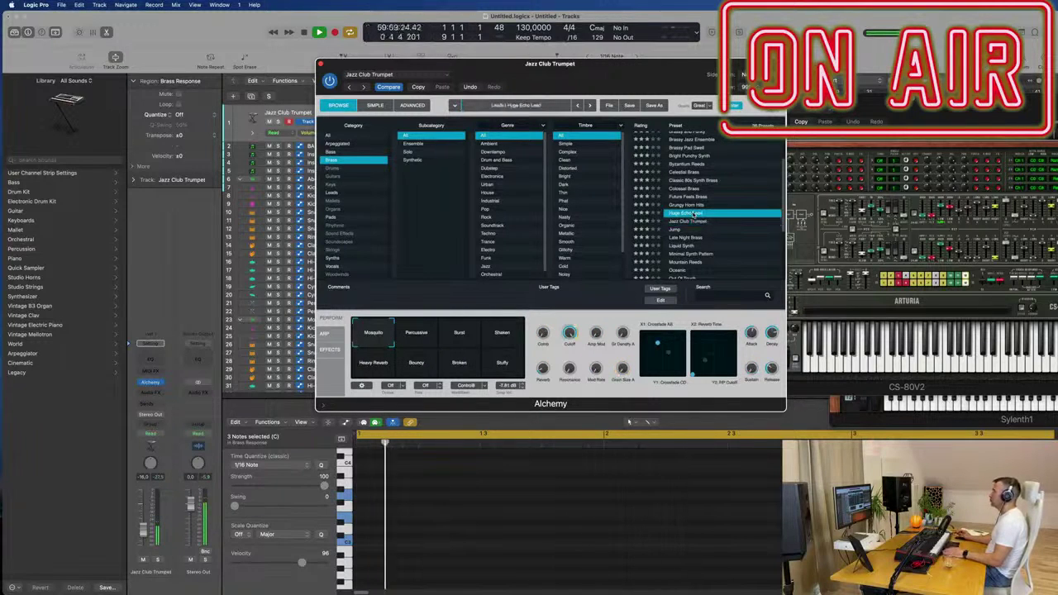
scroll(708, 240, down, 3)
scroll(708, 240, down, 2)
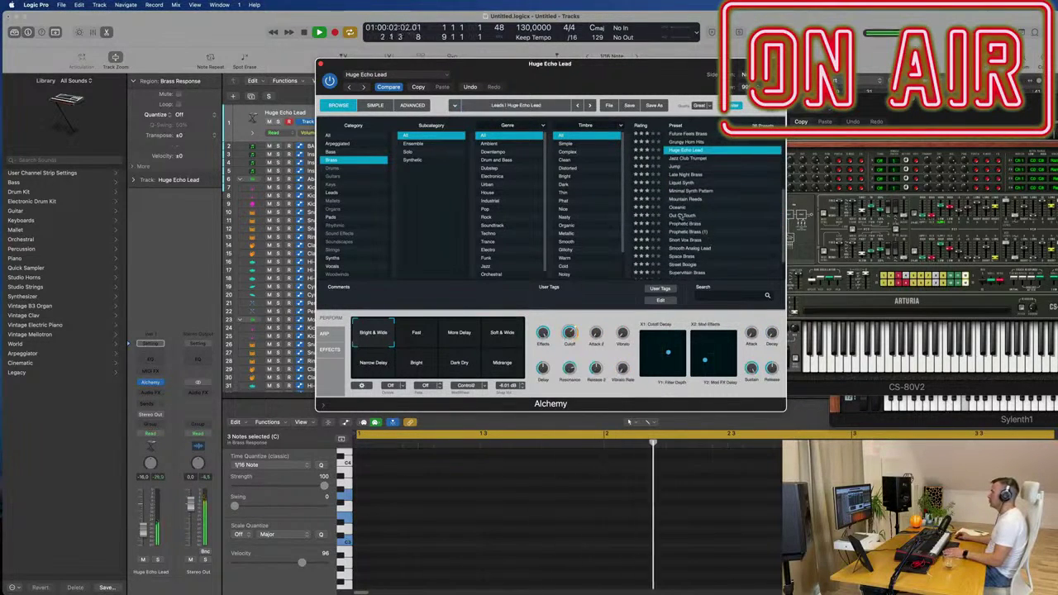
click(681, 216)
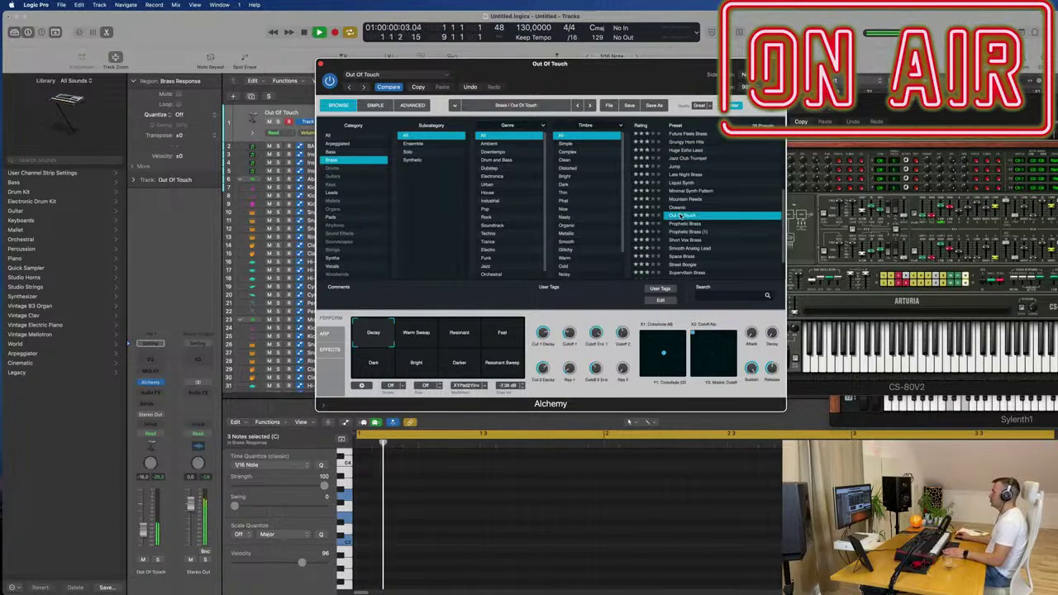
scroll(682, 213, down, 2)
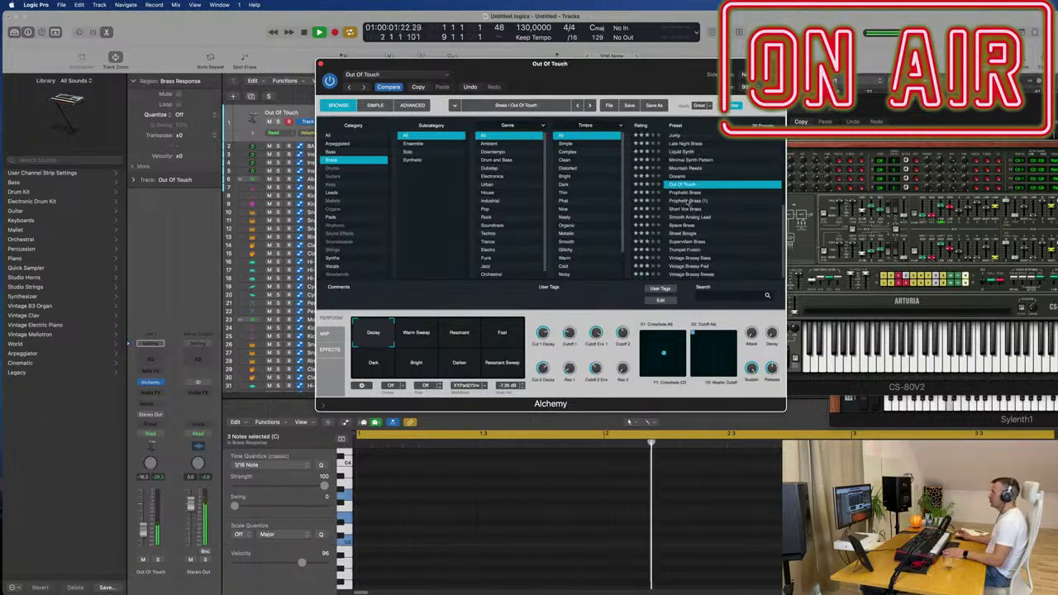
click(689, 201)
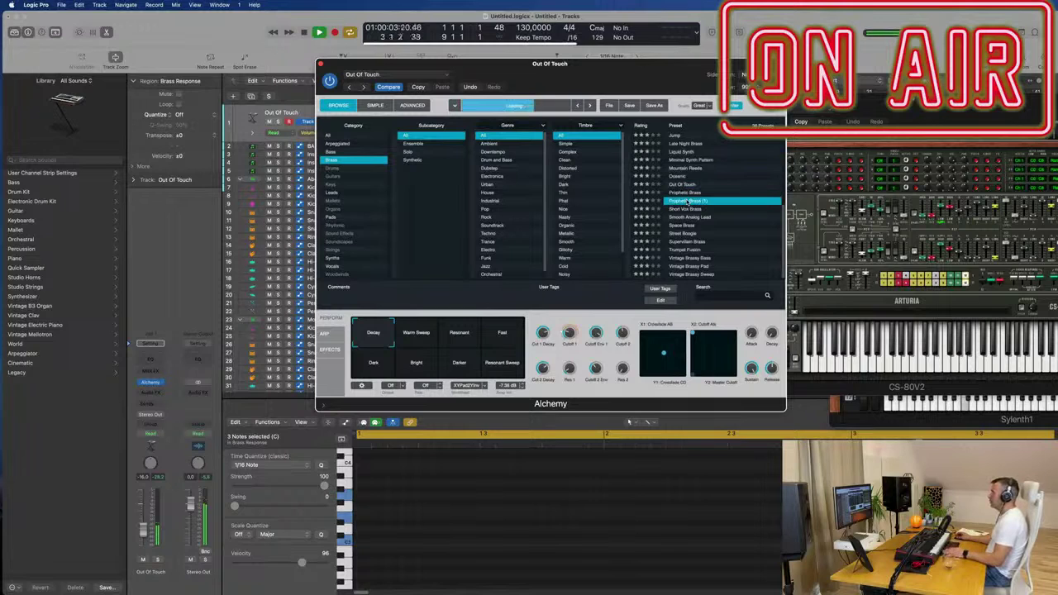
click(694, 258)
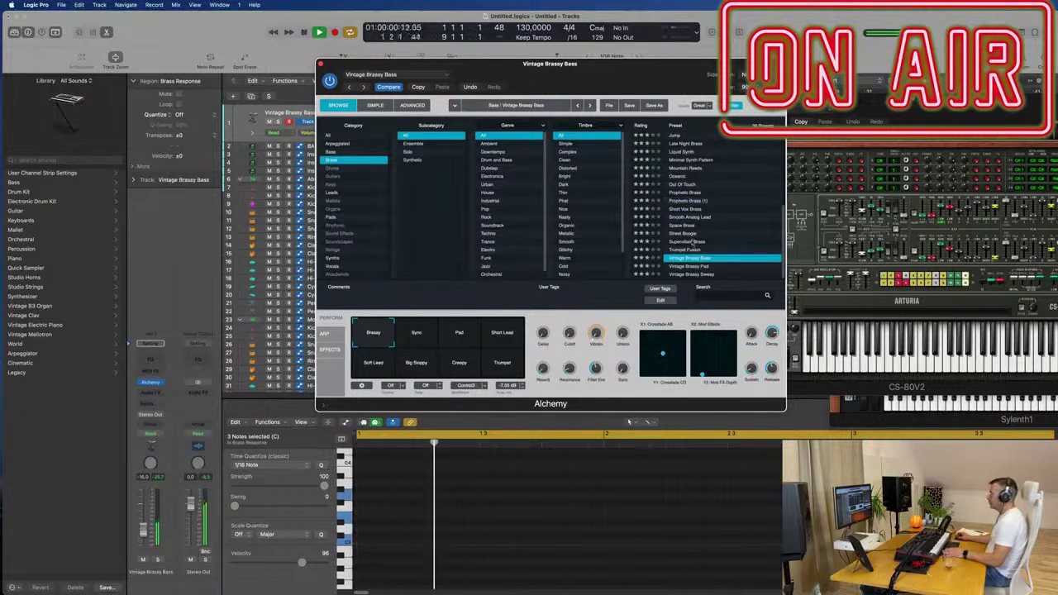
- Audition the Pad, Short Lead and Soft Lead variations of Vintage Brassy Bass, ending on Short Lead
drag(618, 91, 796, 44)
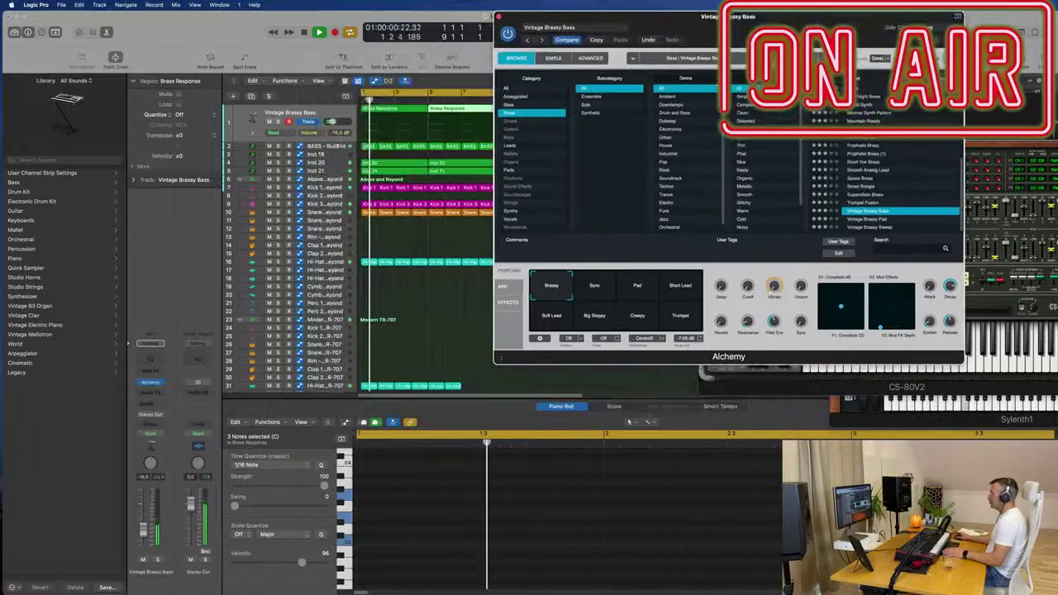
click(634, 290)
click(684, 289)
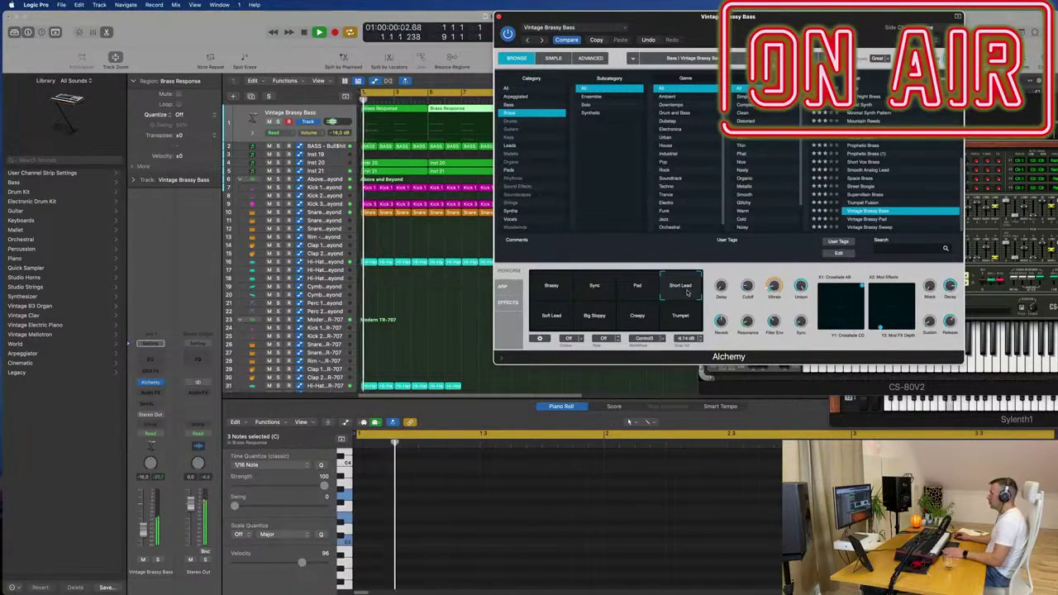
click(548, 319)
click(680, 287)
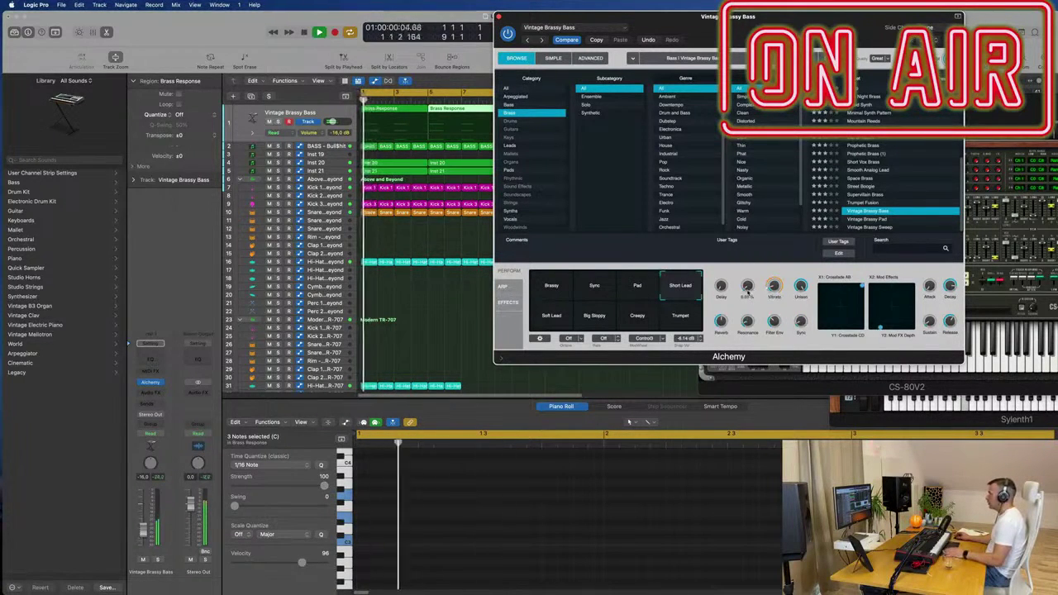
- Browse Alchemy's Strings category and audition the Spectral Pizzicato and Strings Morph presets
drag(645, 17, 553, 69)
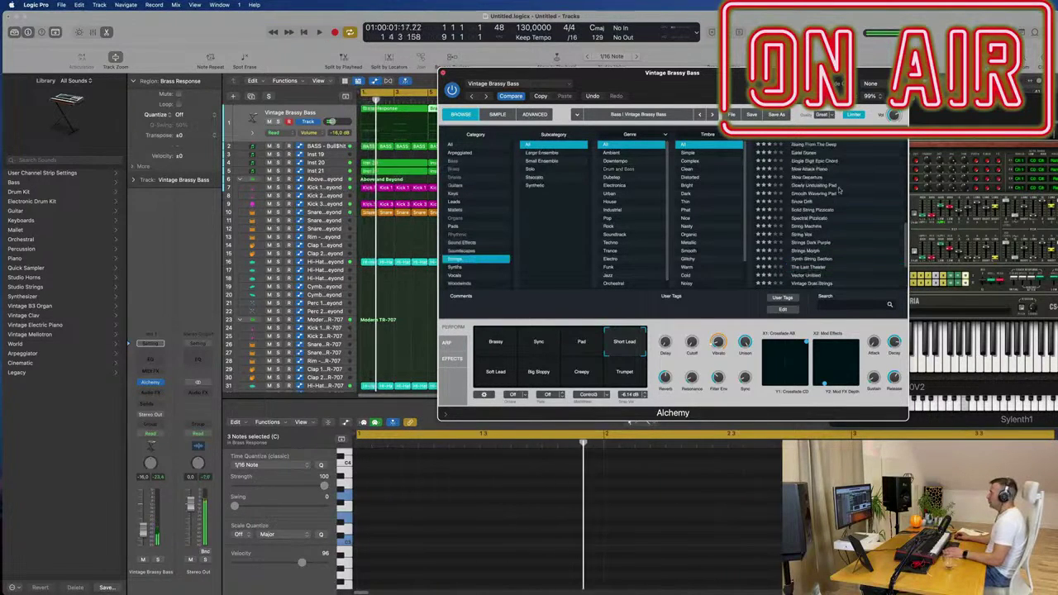
click(812, 217)
key(space)
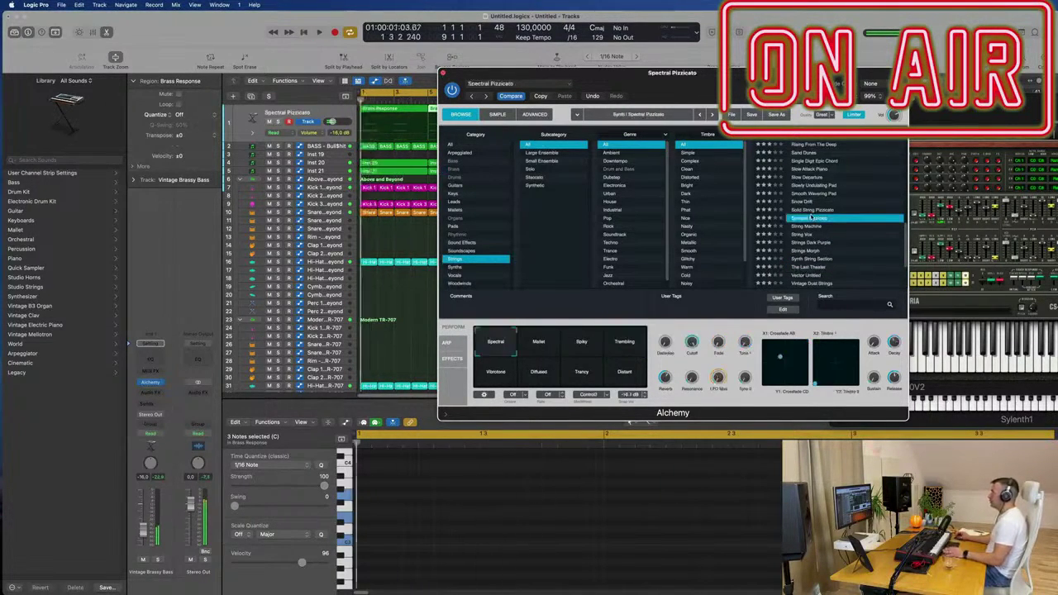
key(space)
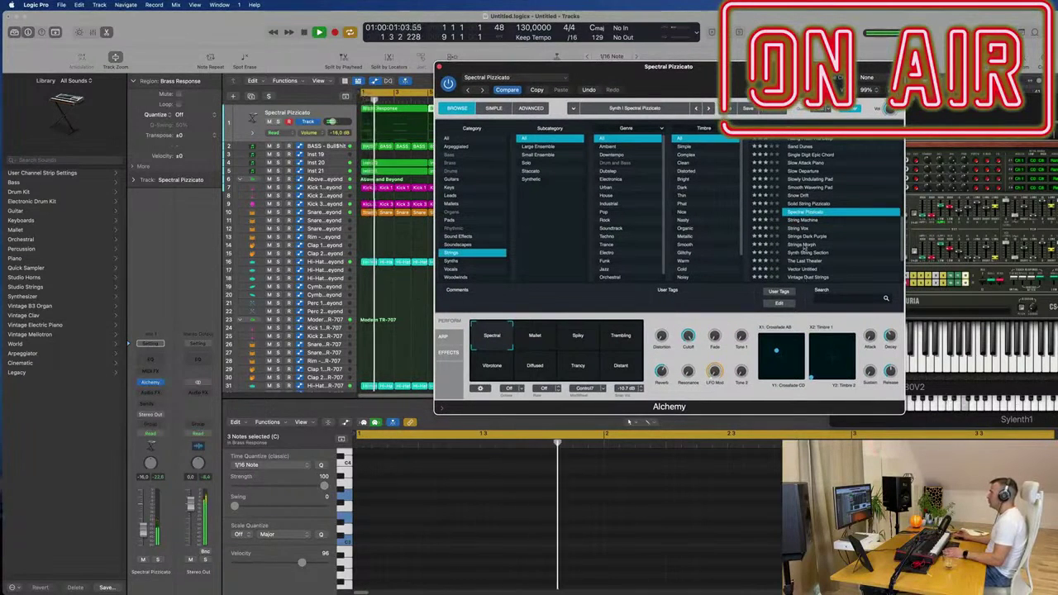
click(804, 245)
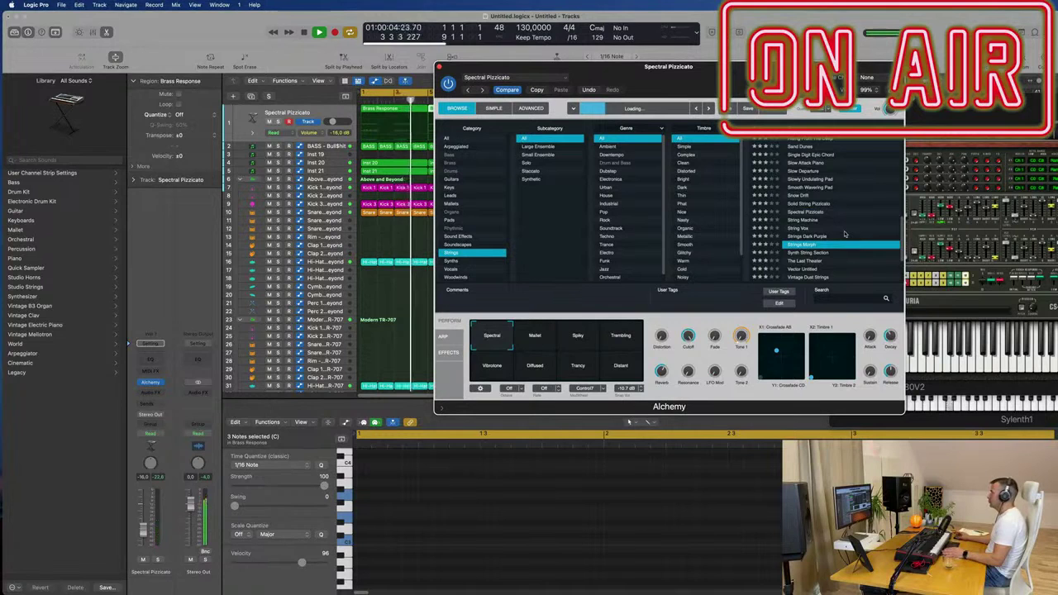
key(space)
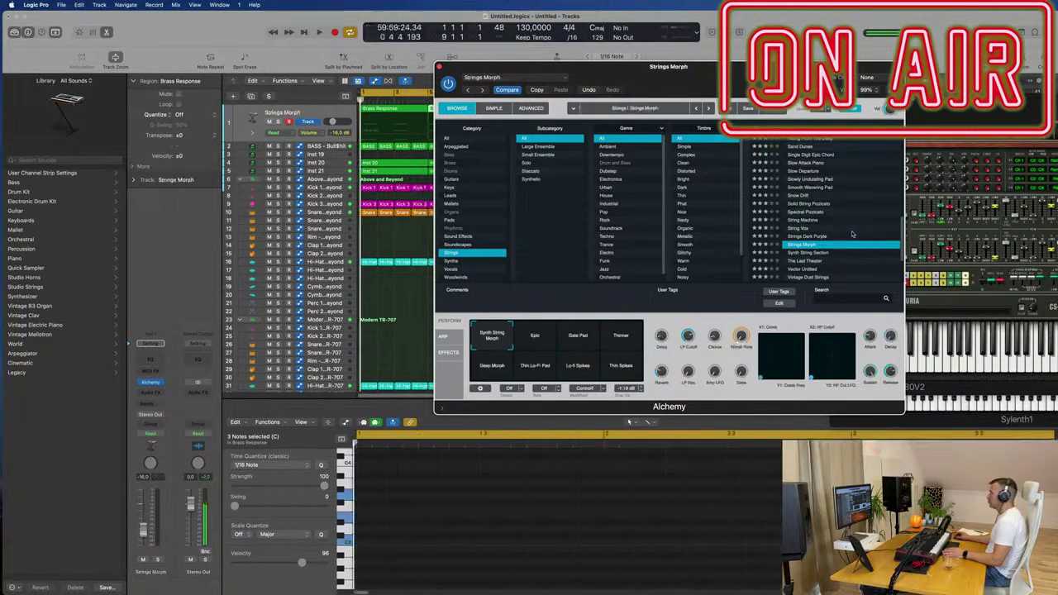
- Audition the Vintage Saw Pad and Warm Pad Patterns presets from the Strings category during playback
scroll(853, 234, down, 2)
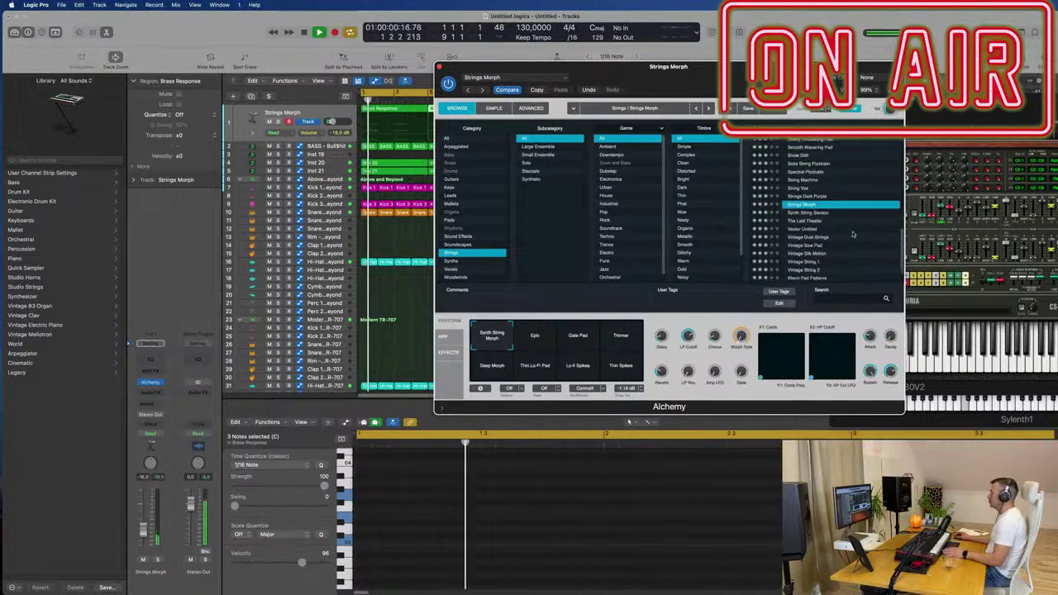
click(801, 245)
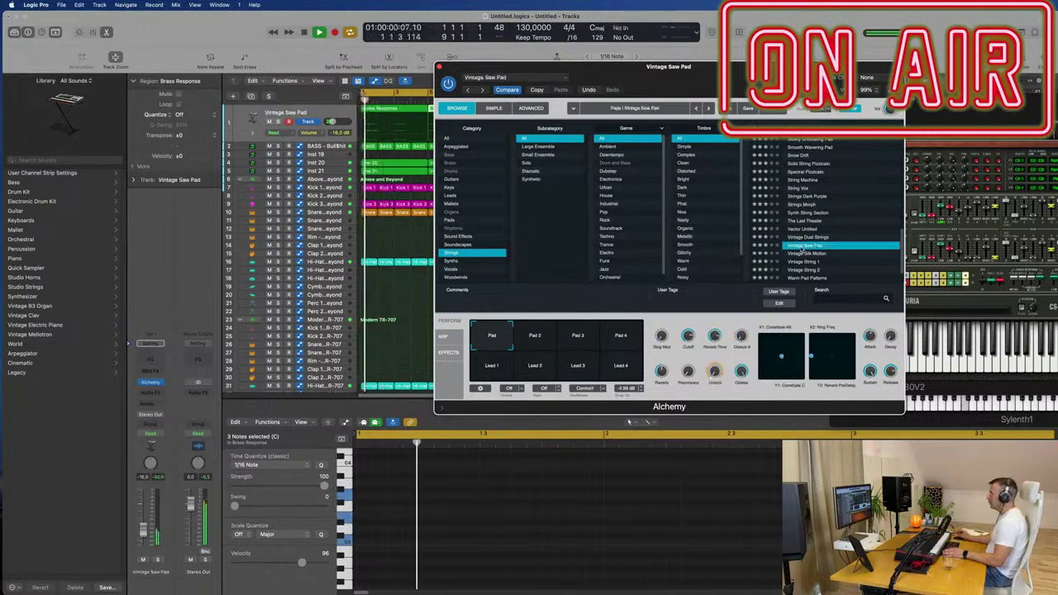
scroll(850, 255, down, 1)
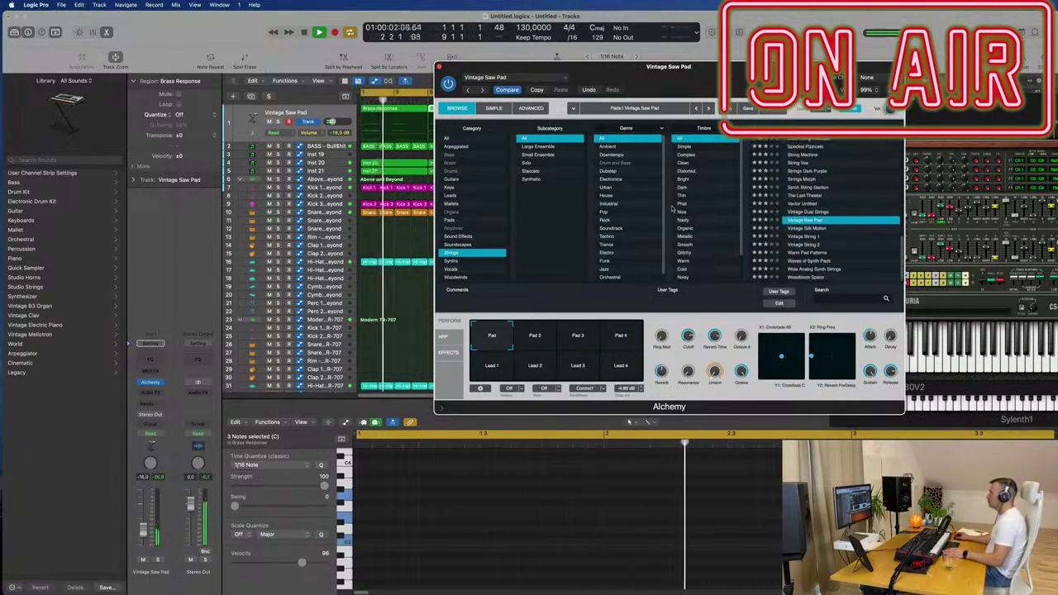
click(813, 252)
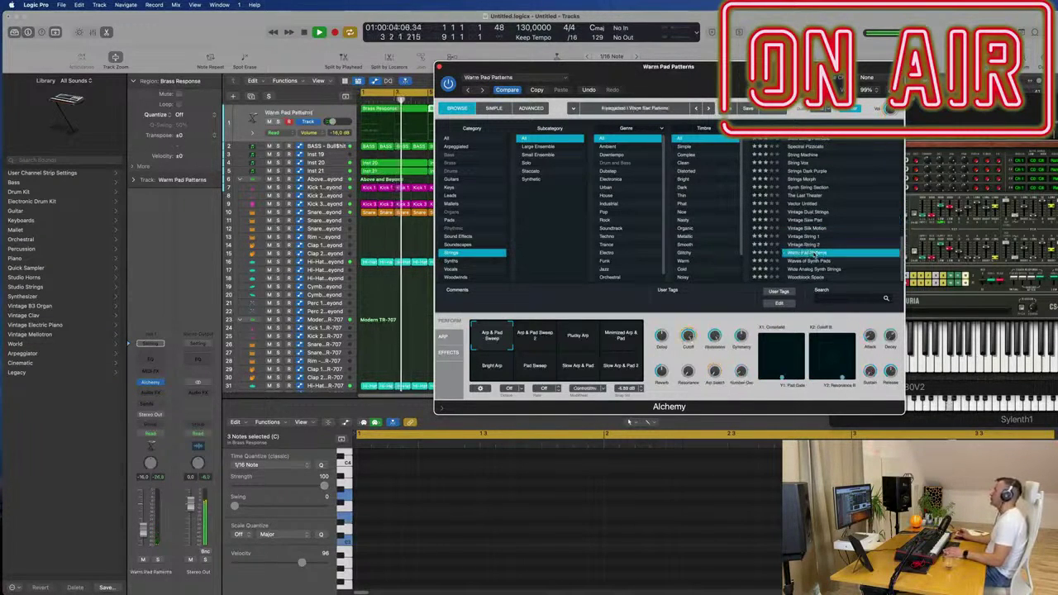
key(space)
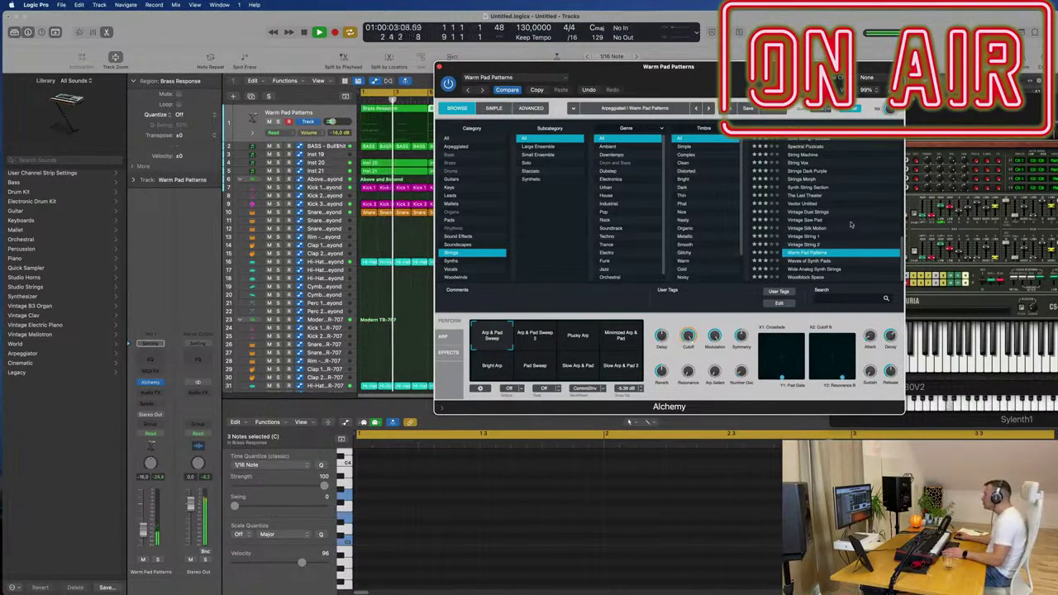
- Load the Woodblock Space preset and compare its variations, including Wood Blocks, Reverse and Wet Pizz, settling on Pitch Drops
click(806, 279)
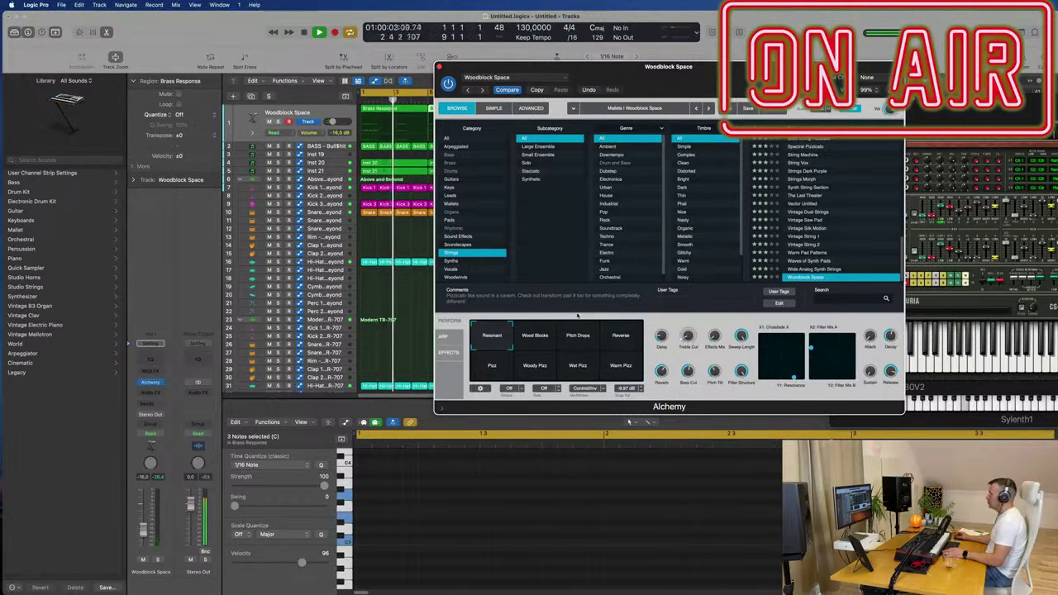
click(535, 339)
click(577, 339)
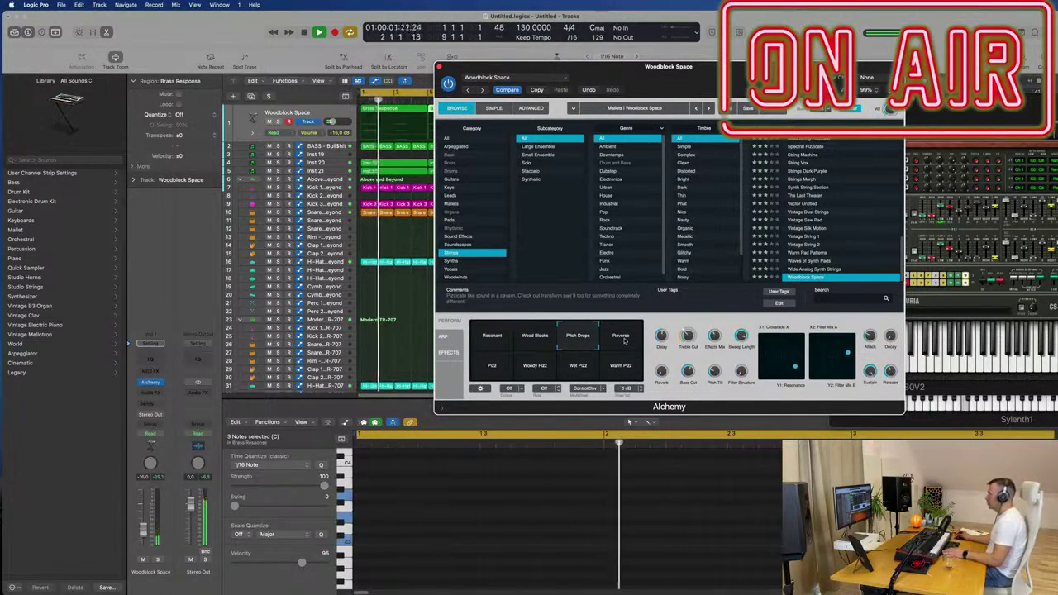
click(624, 340)
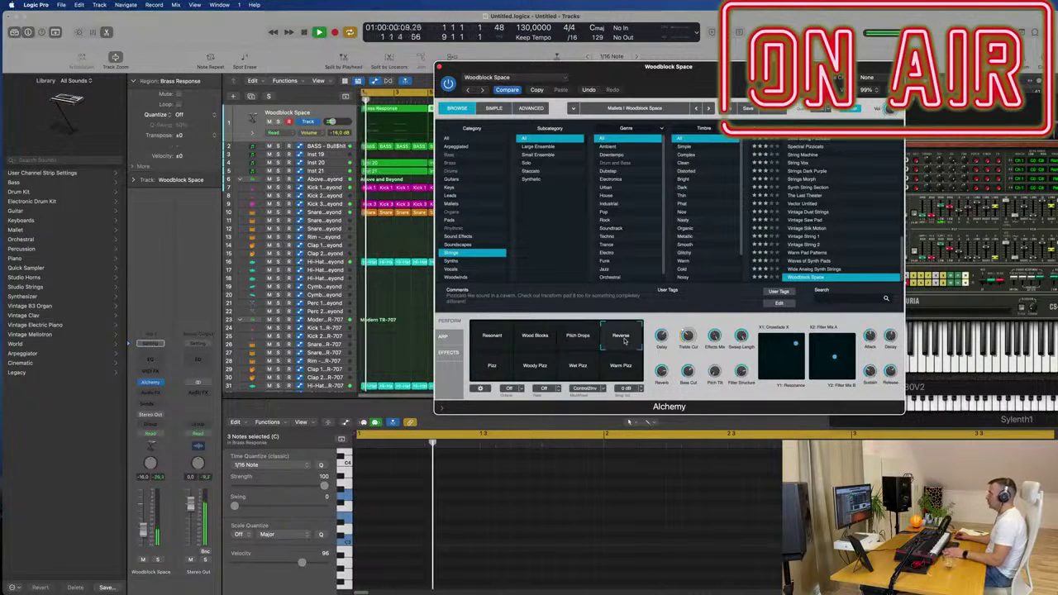
click(534, 367)
click(586, 372)
click(588, 338)
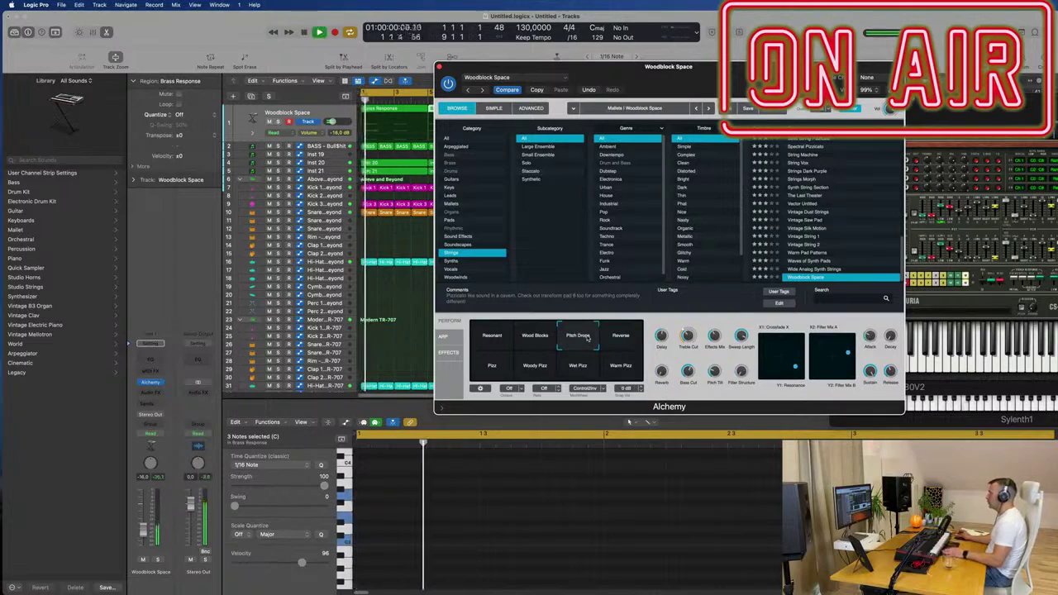
- Close the Alchemy window and select both Brass Response regions on the Woodblock Space track
drag(456, 66, 353, 116)
click(337, 117)
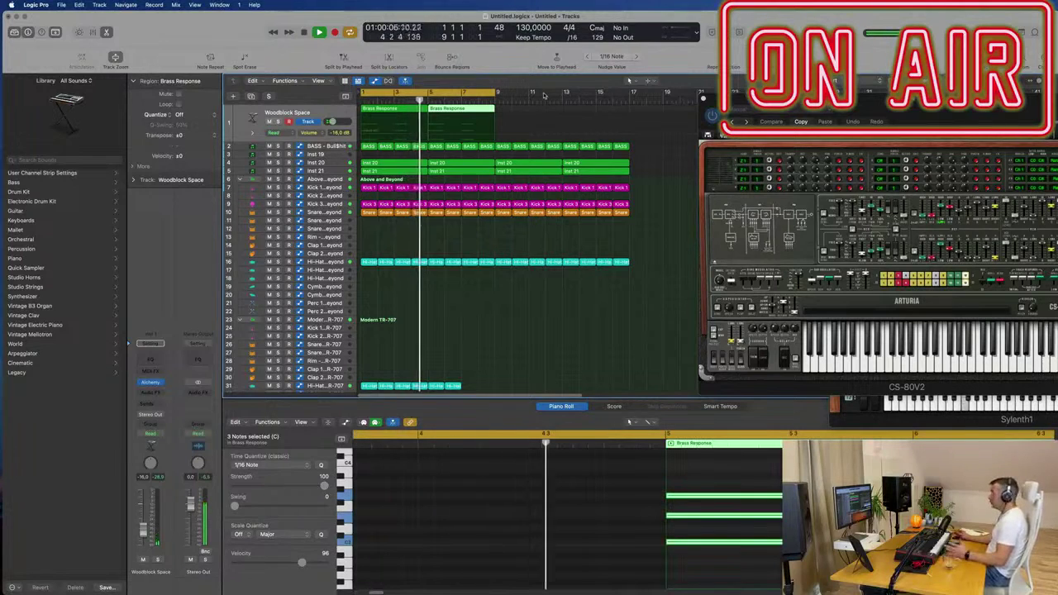
click(323, 106)
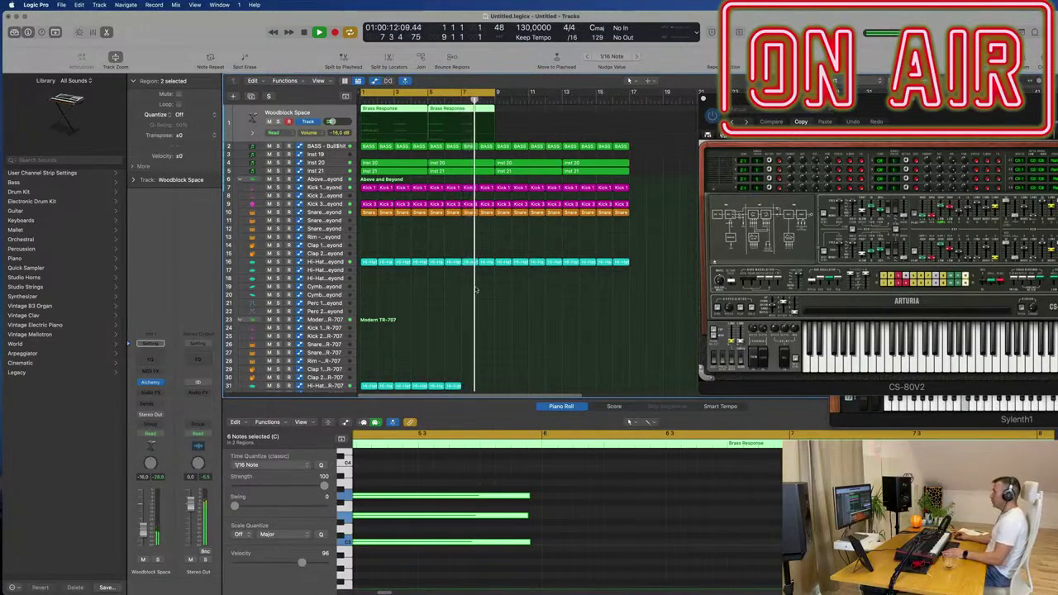
- Repeat the last two bars of the Modern TR-707 hi-hat and tom regions up to bar 9
scroll(469, 293, down, 5)
drag(473, 291, 443, 386)
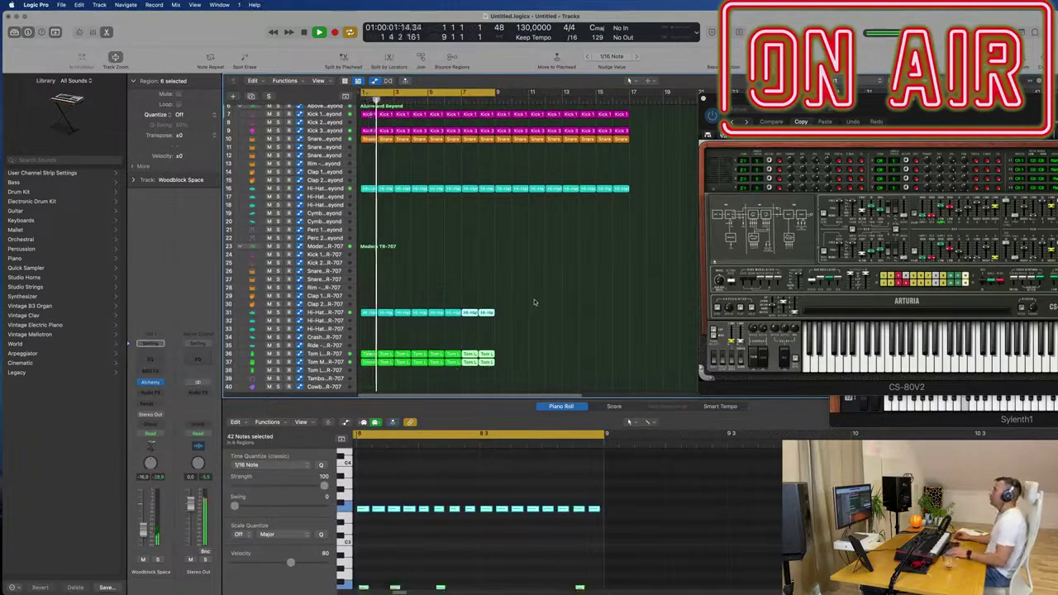
click(485, 231)
- Return to the top of the arrangement and select all regions on the Woodblock Space track again
scroll(486, 239, up, 3)
scroll(486, 241, left, 3)
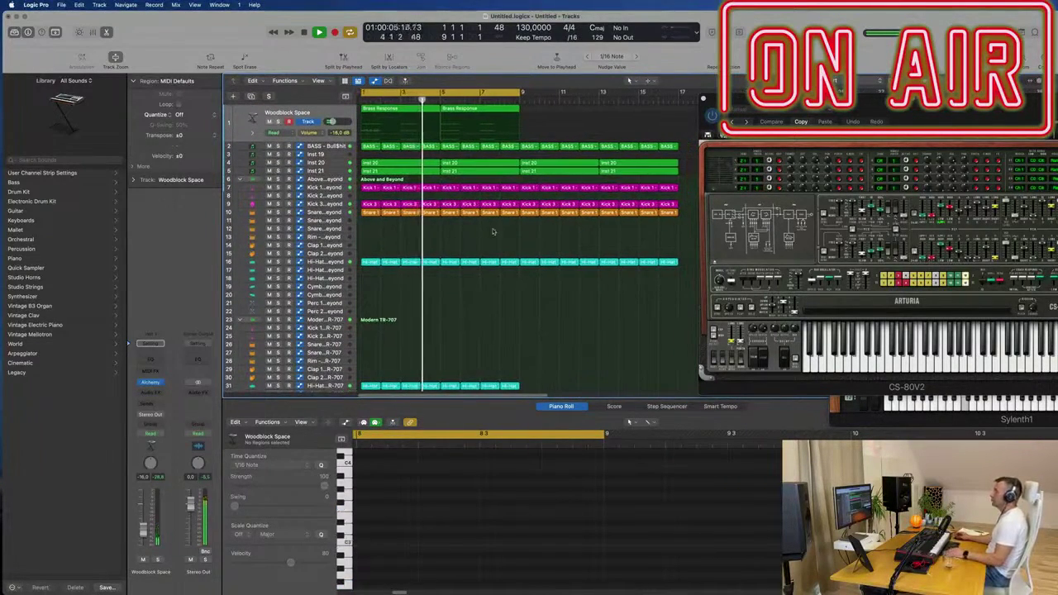
click(325, 111)
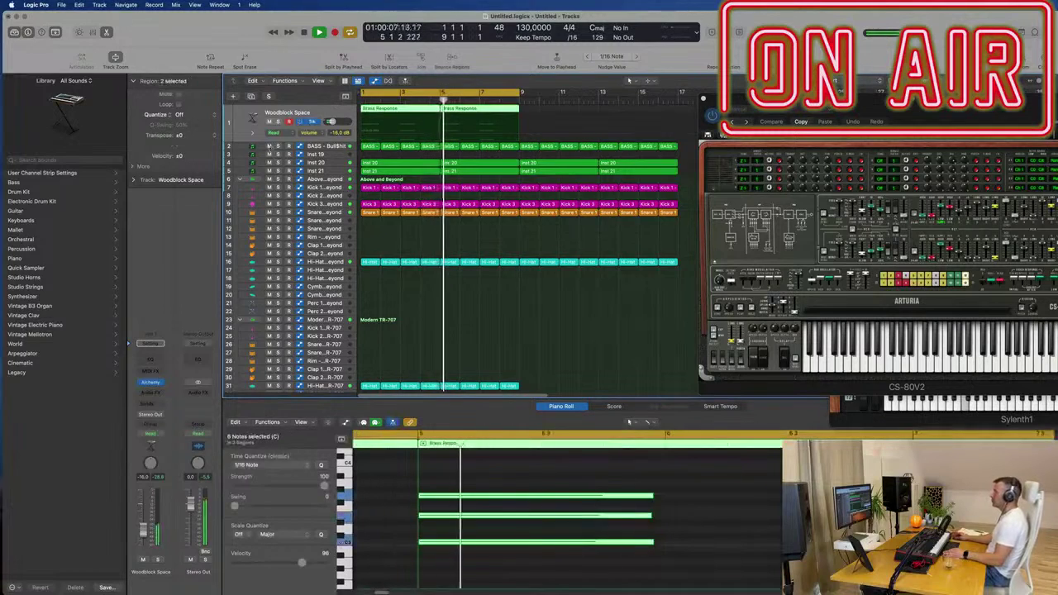
- Select the BASS - Bull$hit track and bring up its Sylenth1 instrument over the arrangement
click(327, 147)
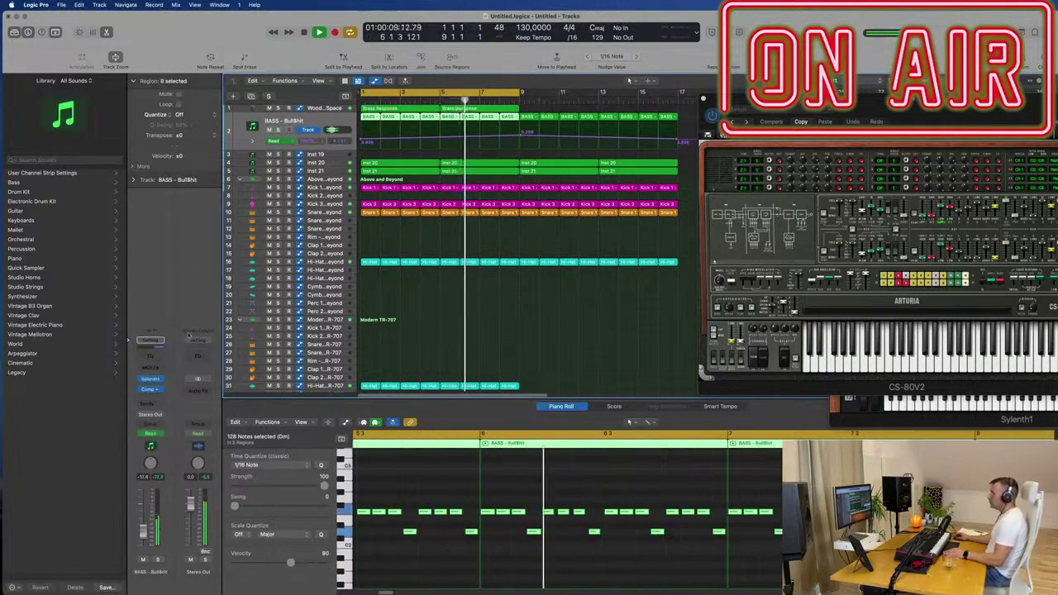
click(151, 380)
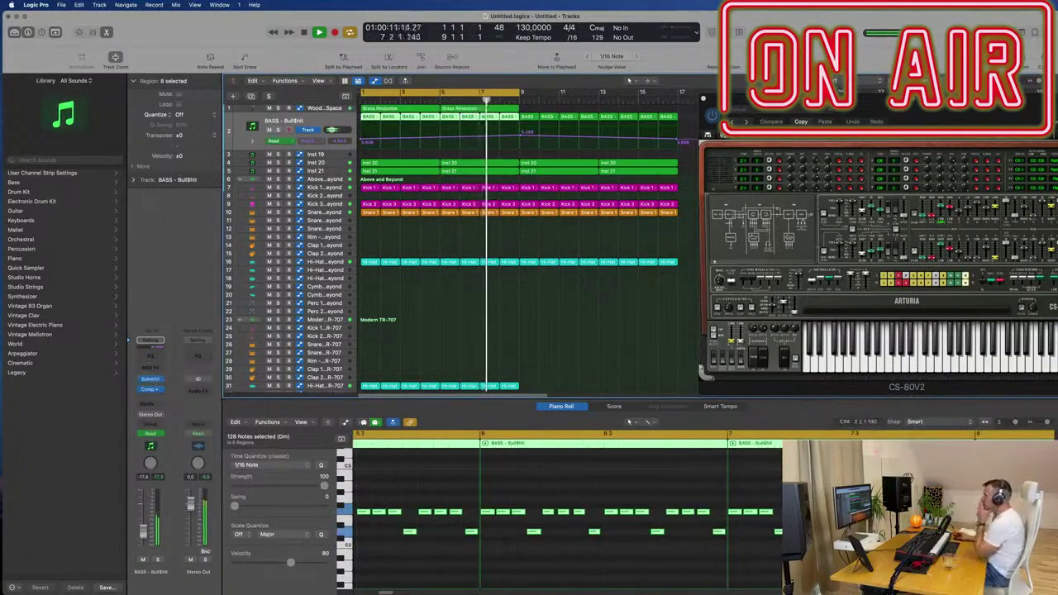
click(149, 378)
drag(843, 150, 532, 162)
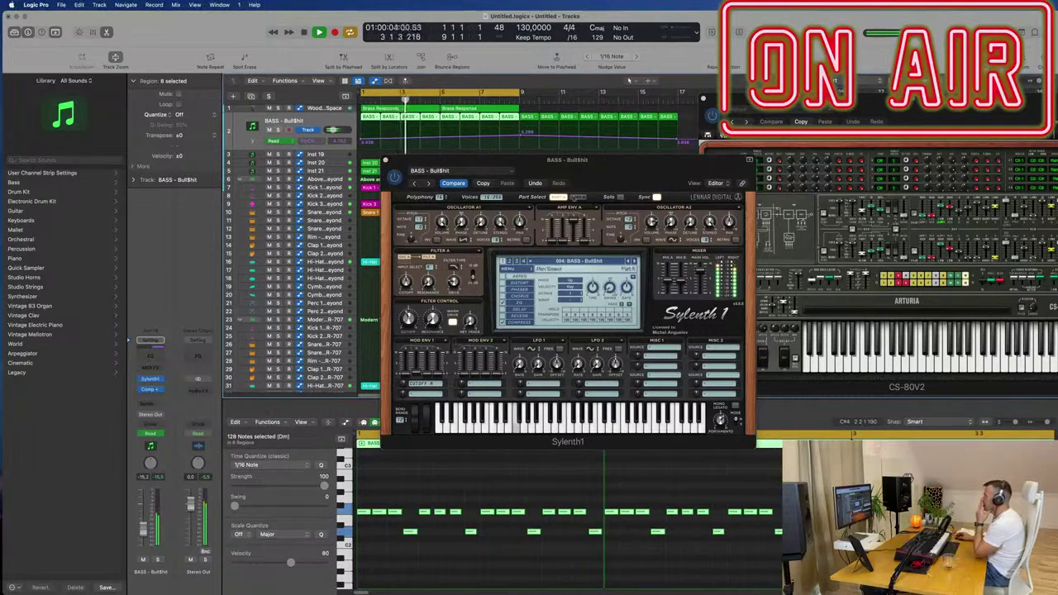
- Add a Channel EQ to the bass channel with a low cut at 111 Hz, 48 dB/Oct slope and 0.64 Q
click(145, 357)
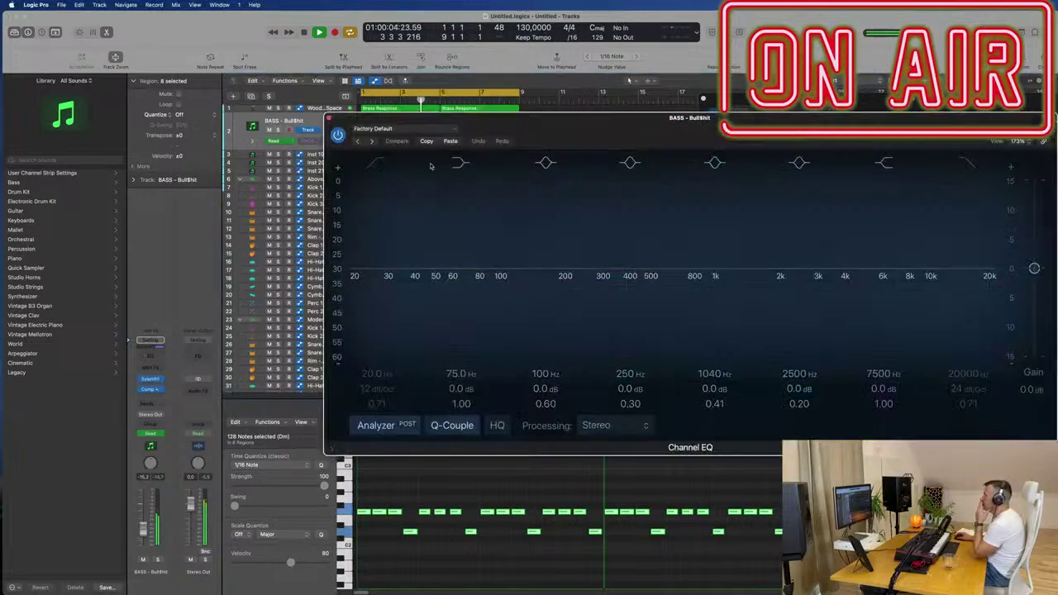
click(371, 168)
drag(485, 224, 523, 222)
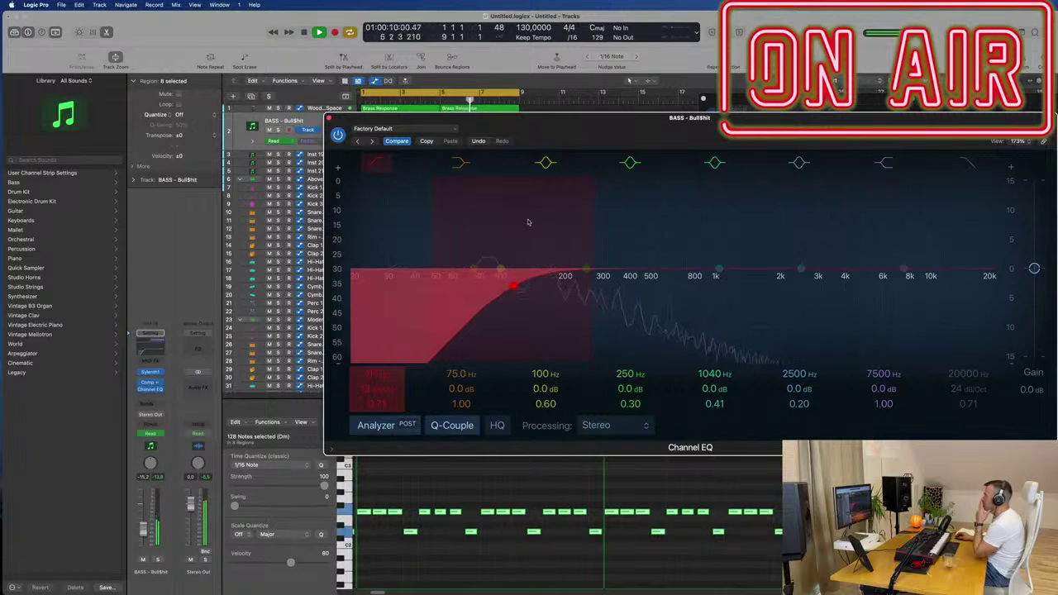
drag(521, 305, 538, 292)
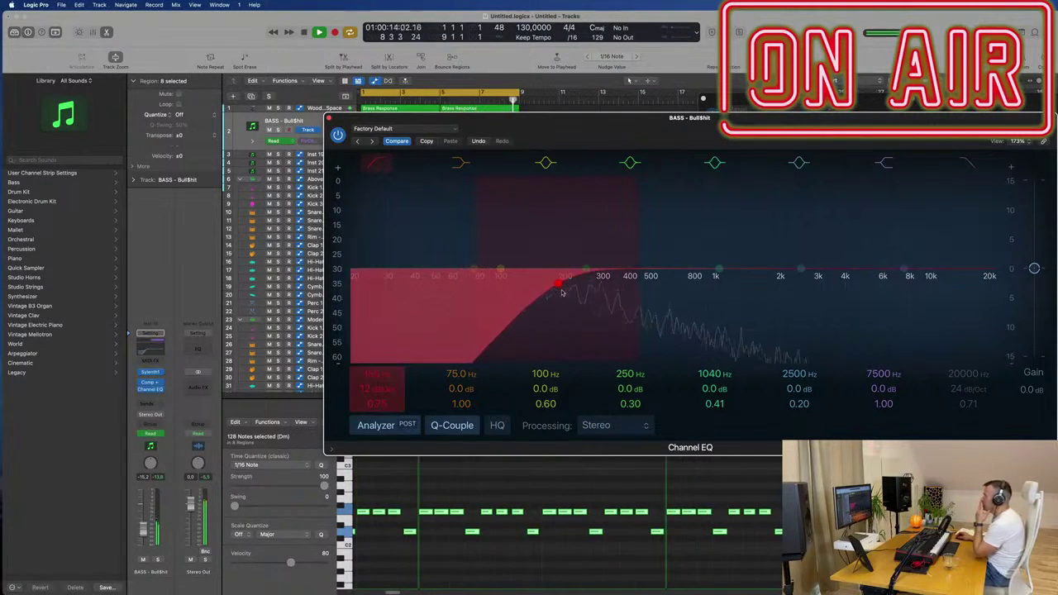
drag(374, 383, 375, 364)
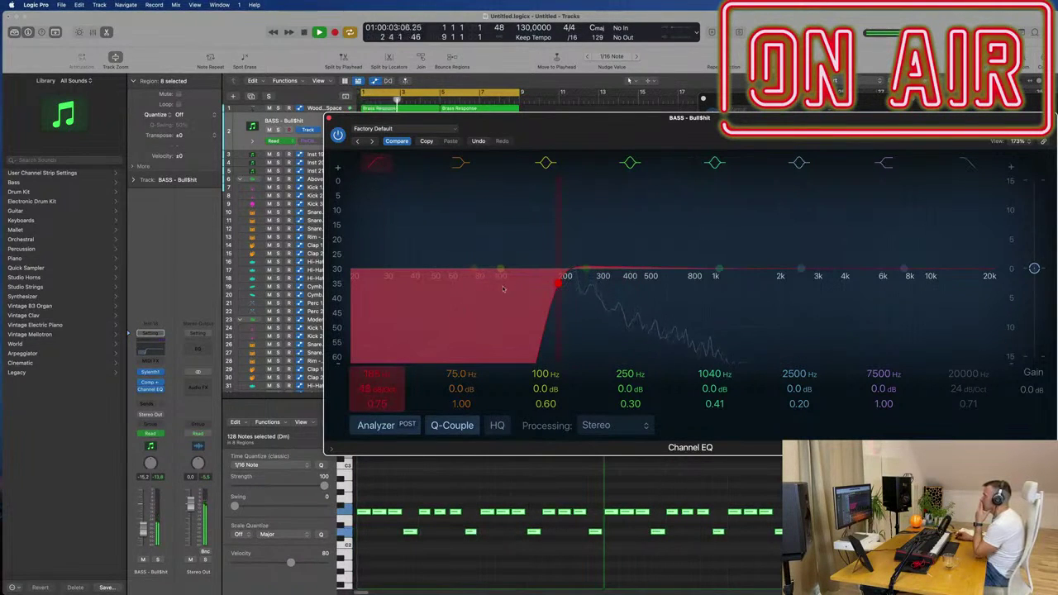
drag(547, 287, 536, 287)
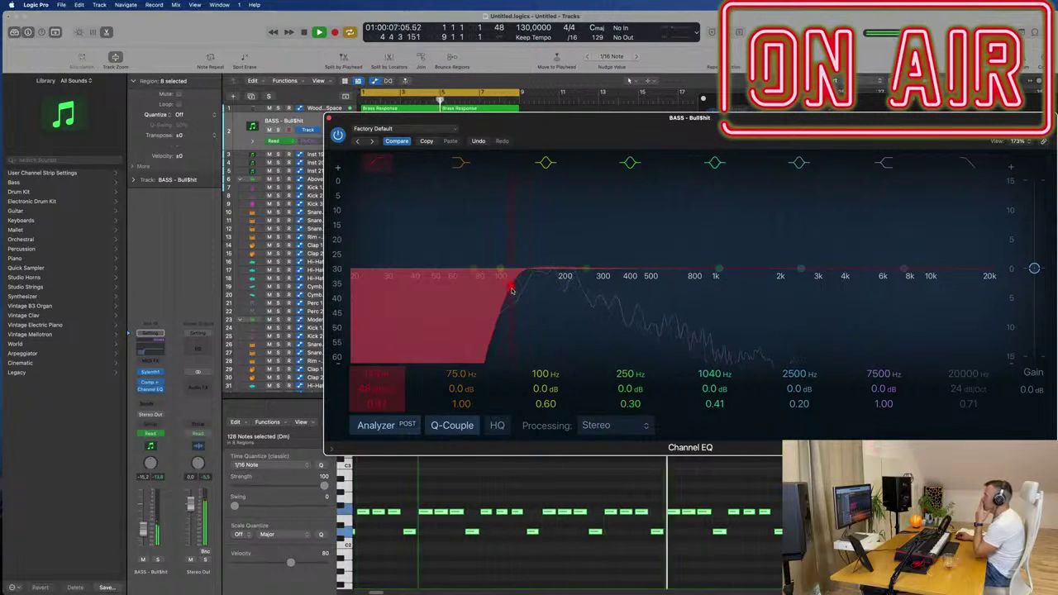
click(628, 81)
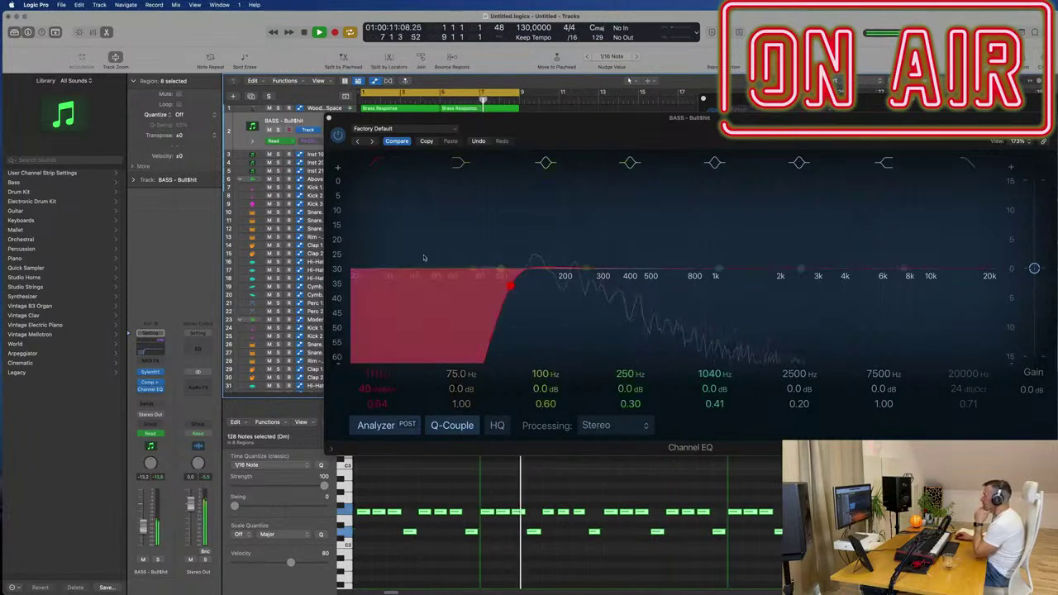
- Close the Channel EQ, check Sylenth1's filter control cutoff, and close the synth as well
click(329, 119)
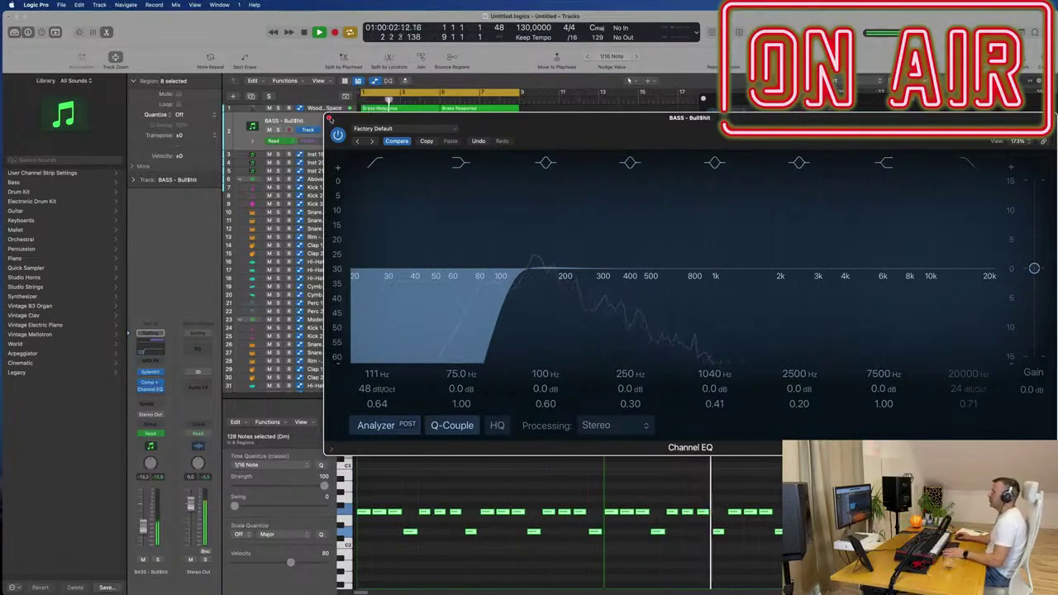
click(329, 119)
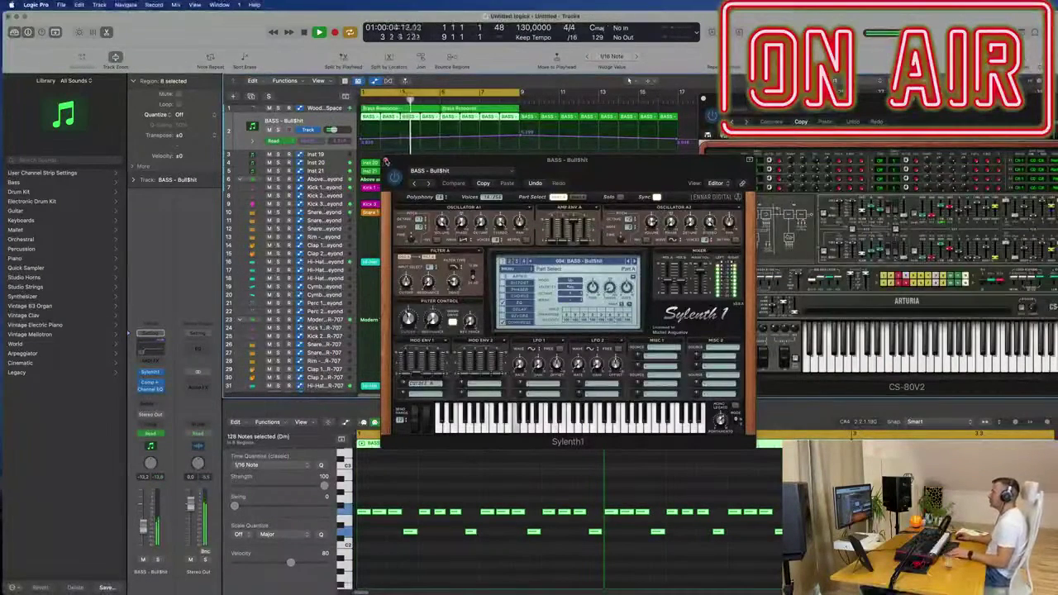
click(408, 317)
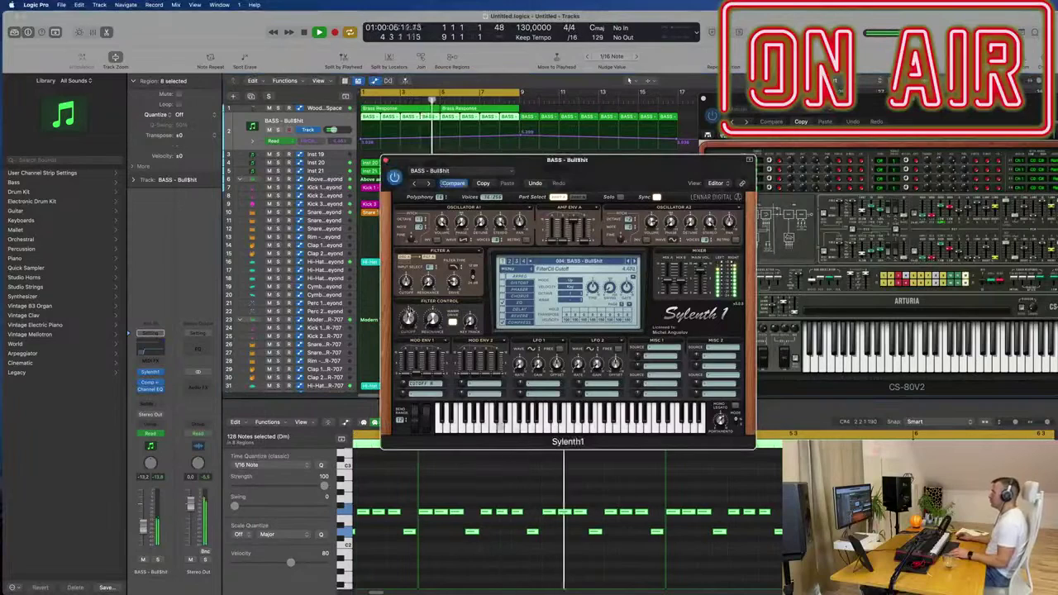
click(385, 160)
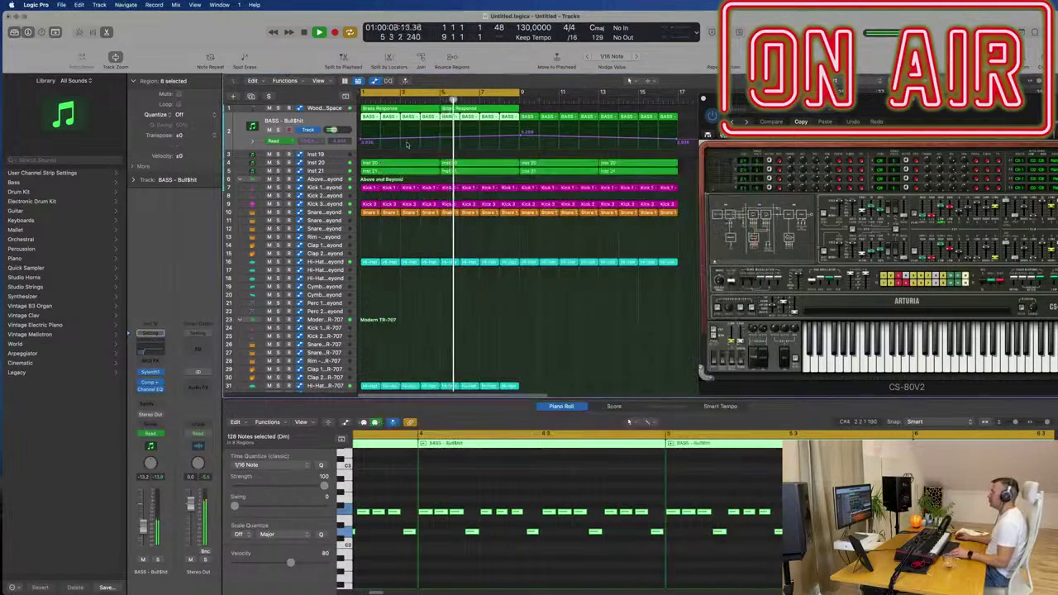
- Duplicate the Woodblock Space track and copy its two Brass Response regions onto the new track
key(super+Left)
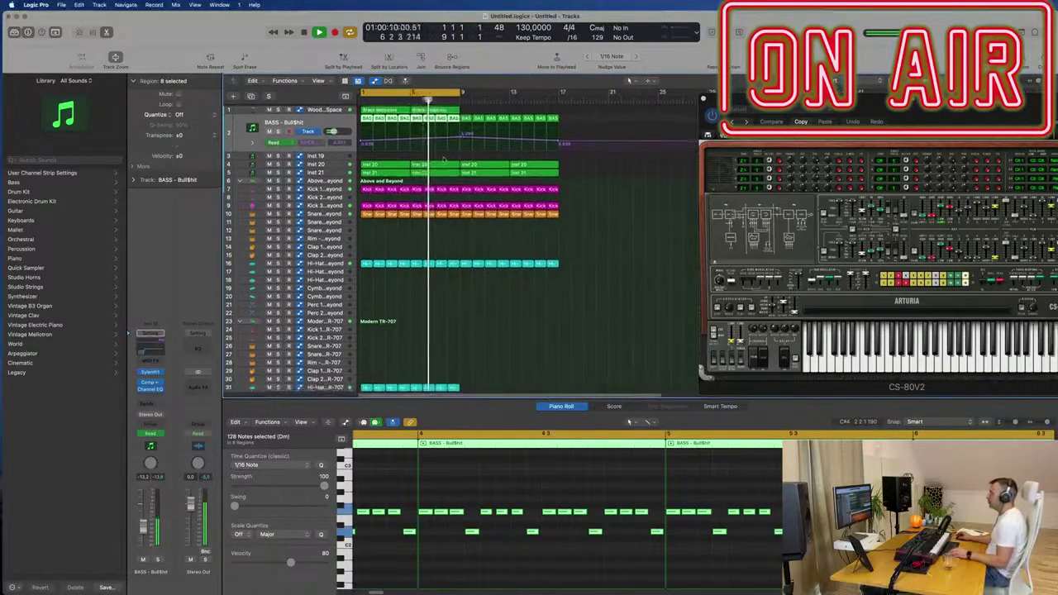
click(320, 110)
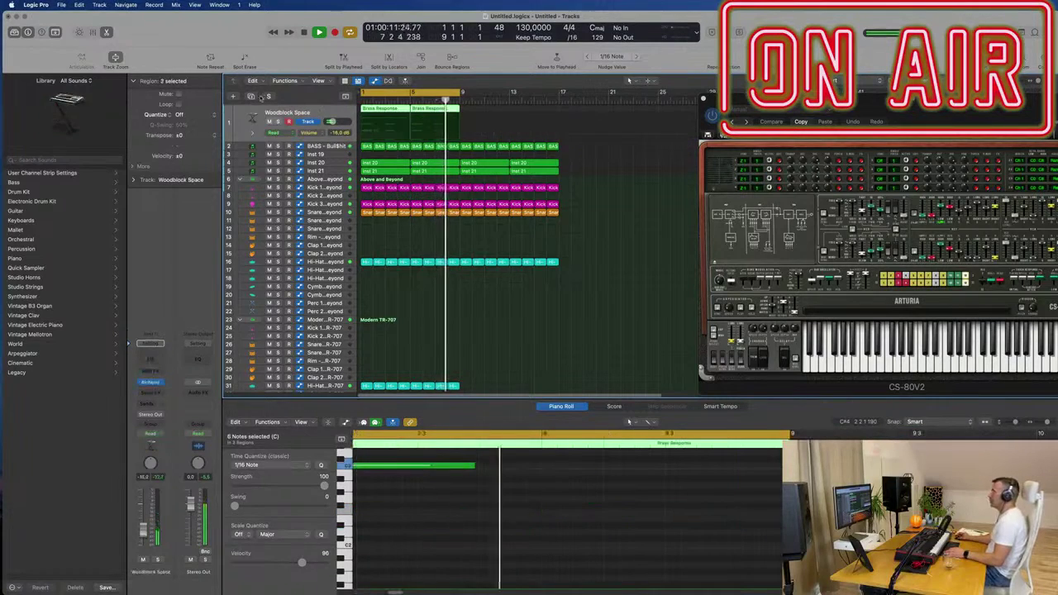
key(super+d)
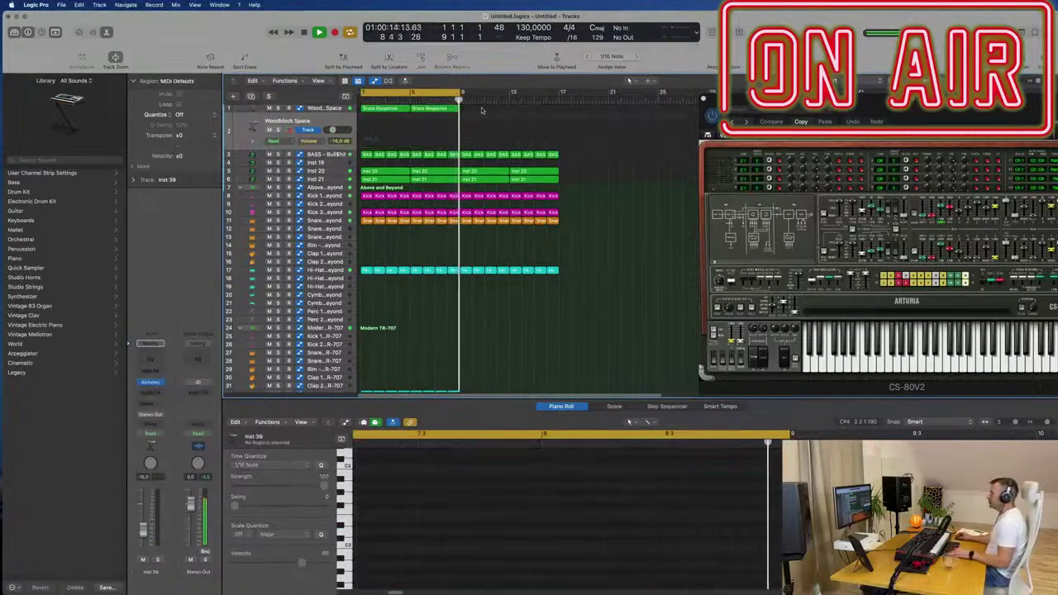
click(385, 108)
mouse_move(389, 130)
mouse_down()
mouse_move(396, 119)
mouse_move(386, 123)
mouse_up()
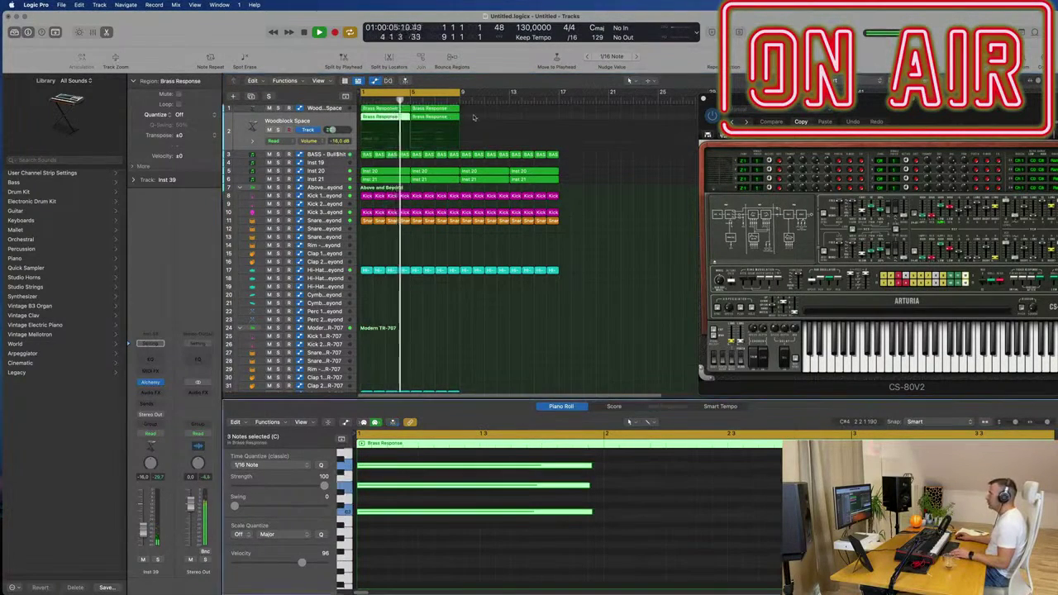
- Shorten the chord notes in the copied Brass Response regions to about one beat and move the opening chord to beat 3 of bar 1
key(p)
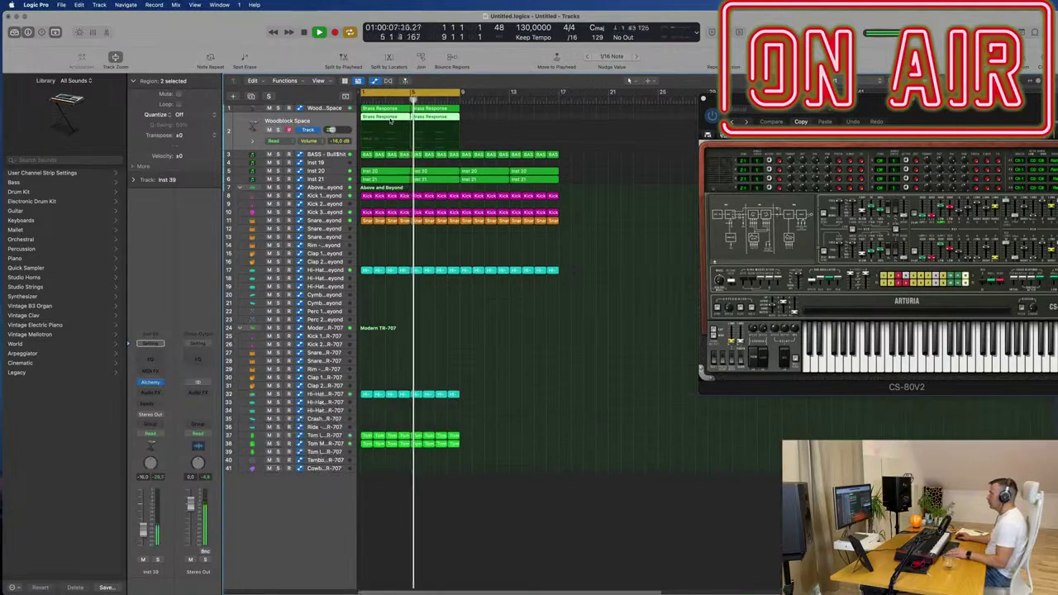
key(p)
key(super+Left)
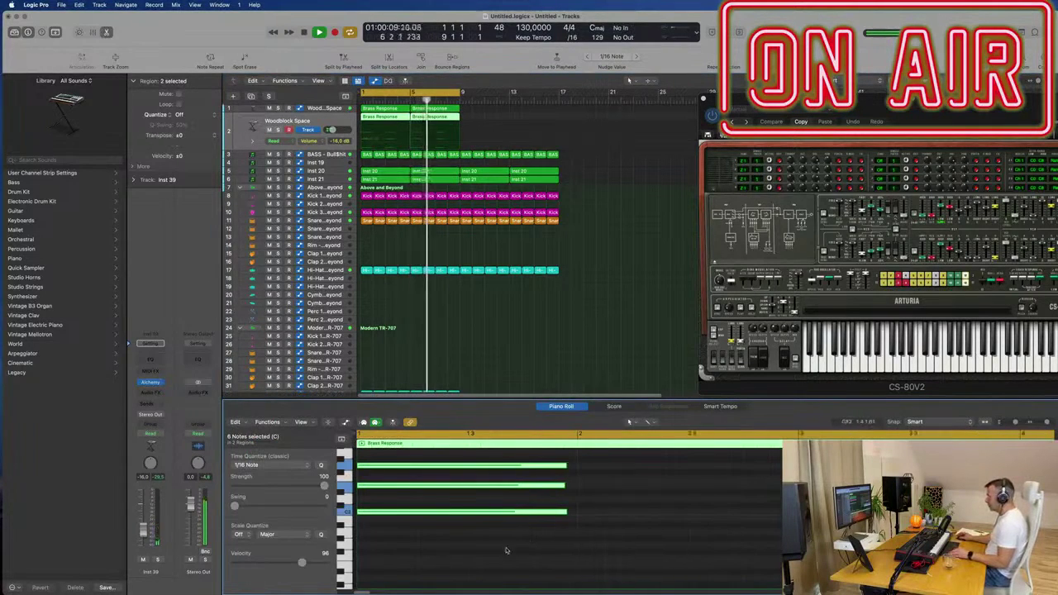
key(super+a)
drag(566, 511, 494, 514)
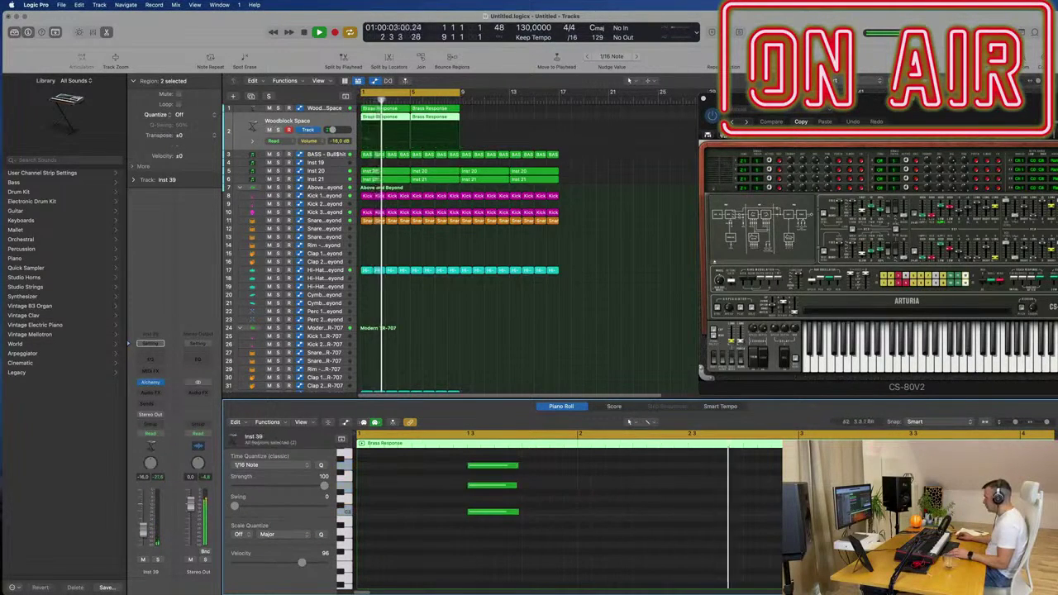
key(super+a)
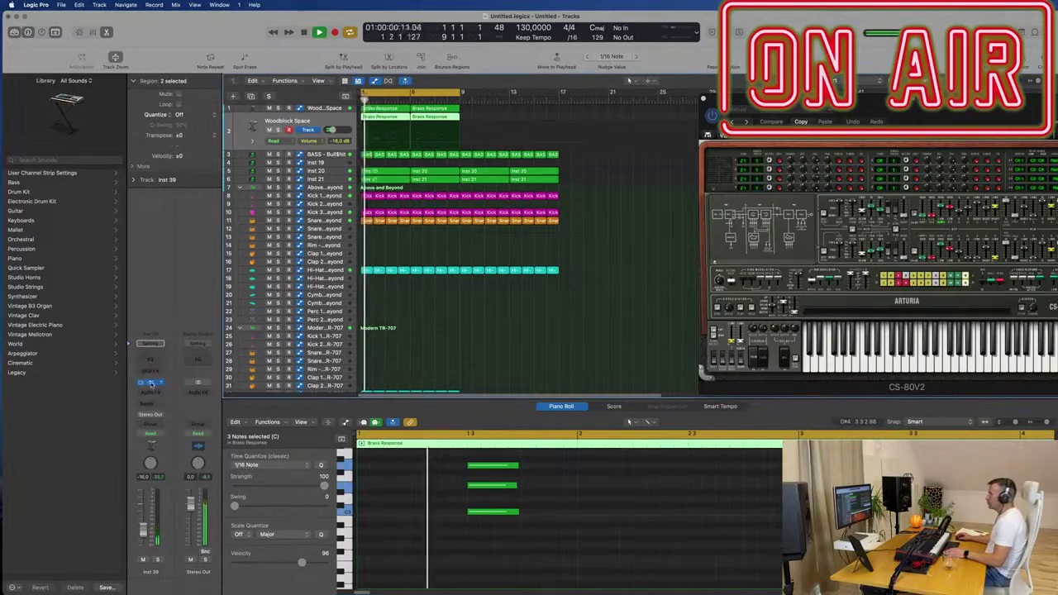
- Replace Alchemy on the duplicated track with the stereo Arturia Jupiter-8 V2 instrument
key(v)
drag(635, 126, 708, 93)
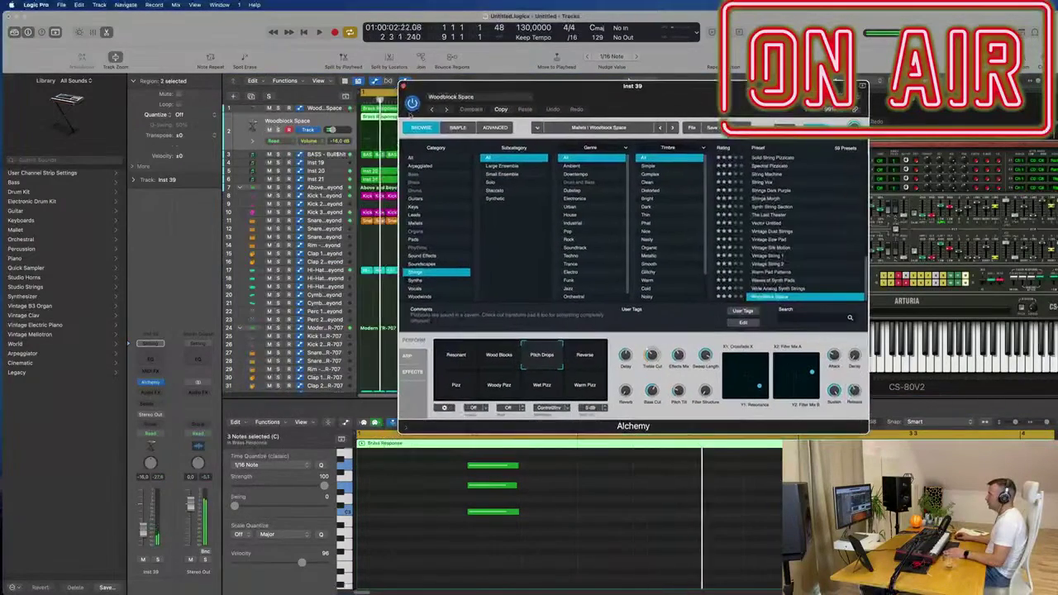
click(162, 383)
mouse_move(189, 586)
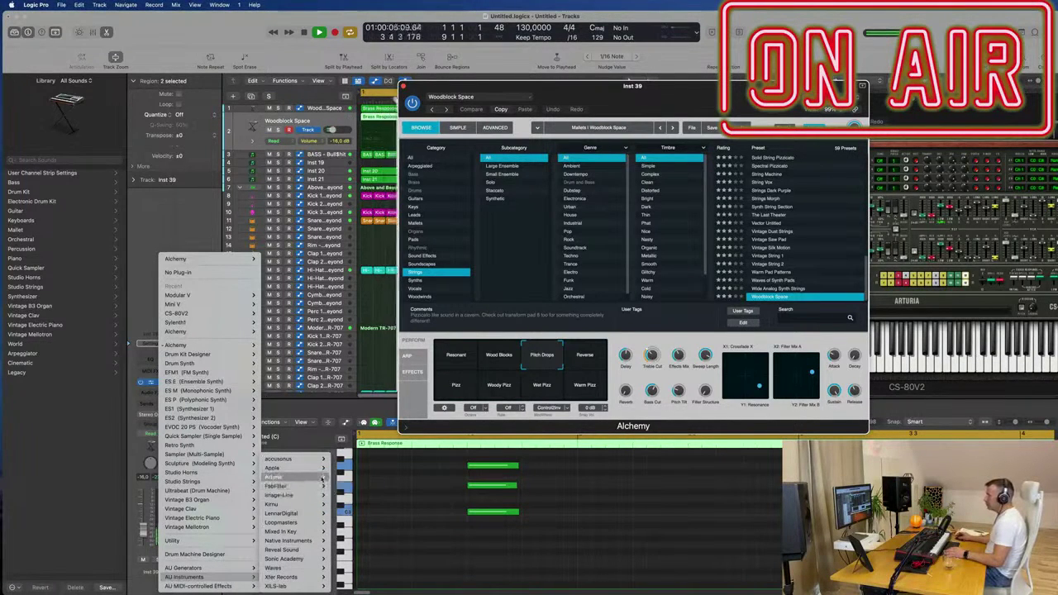
mouse_move(323, 479)
mouse_move(363, 505)
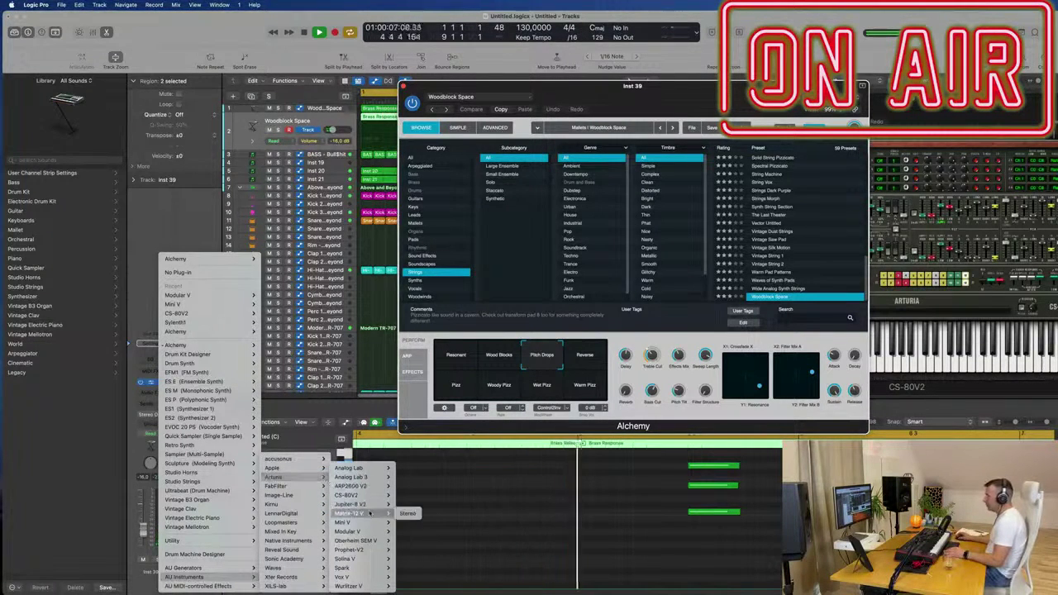
click(409, 504)
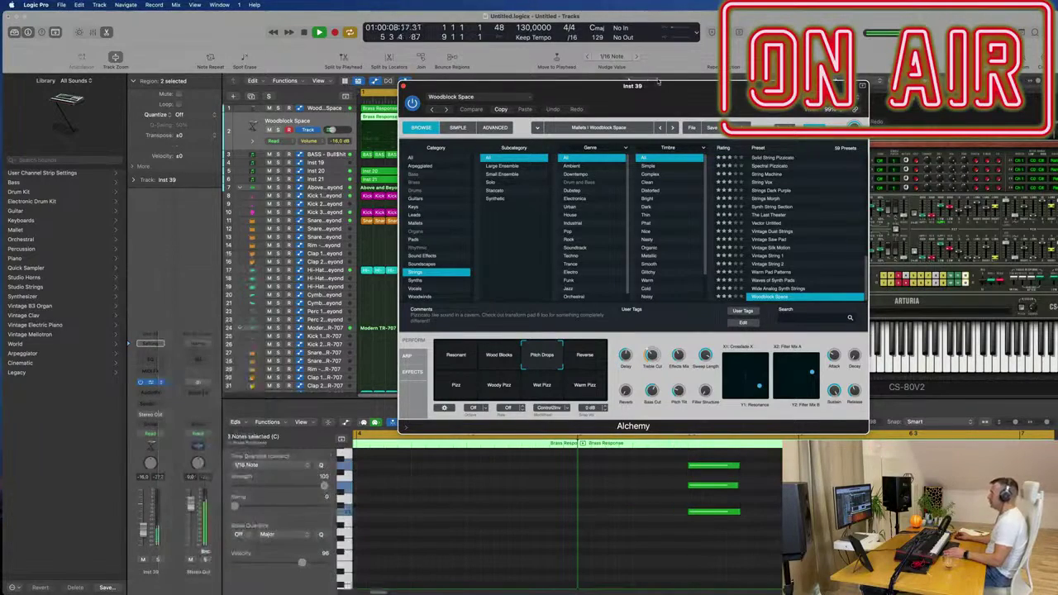
- Audition Jupiter-8 V2 presets from JM8_Full Pad through JM8_Funky Track to JM8_India, raising the track volume to -14.8 dB
drag(806, 143, 648, 162)
key(space)
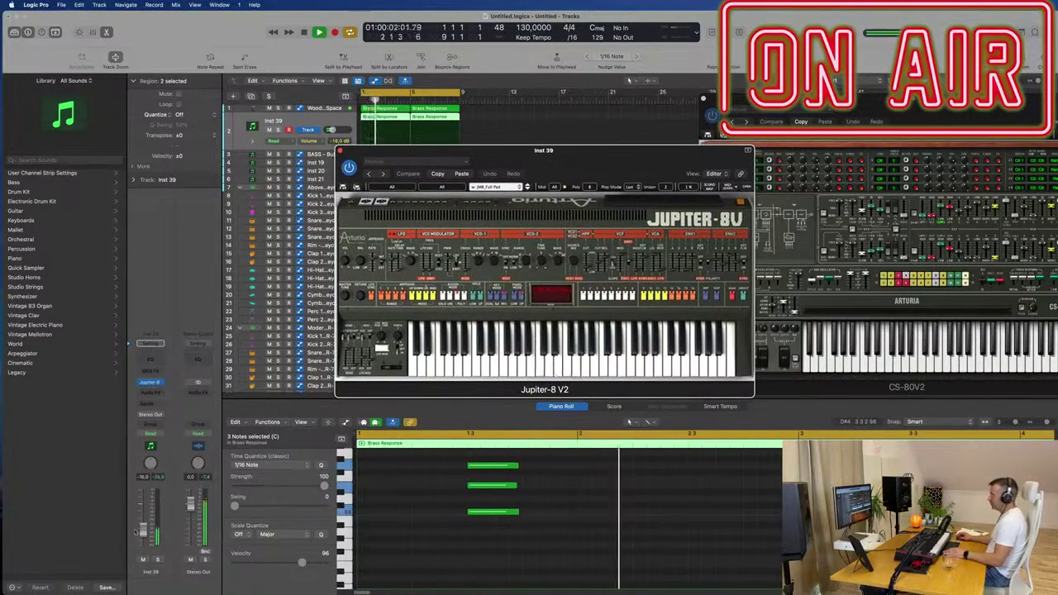
key(space)
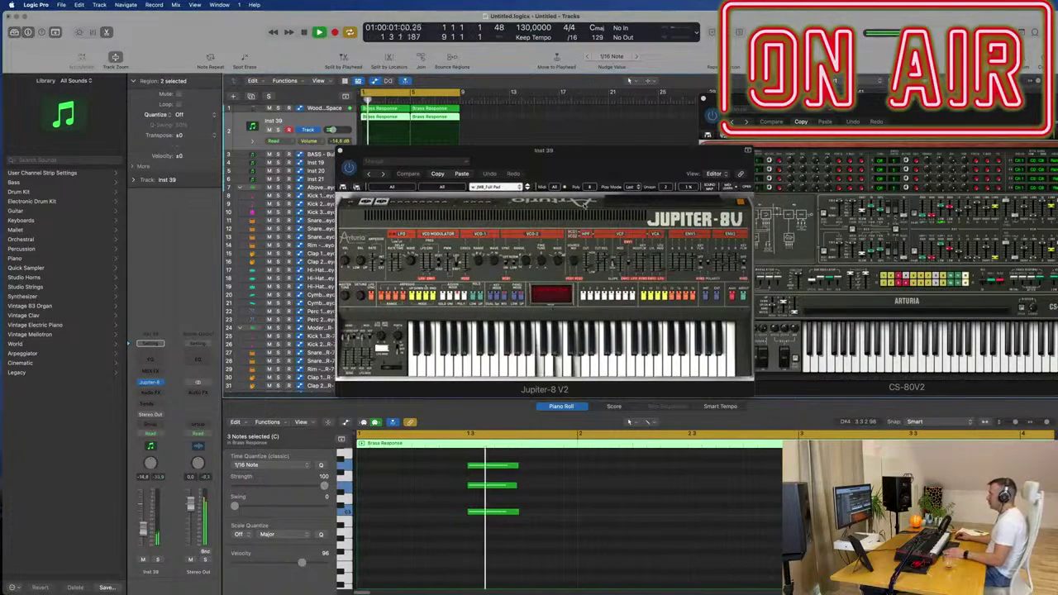
click(526, 186)
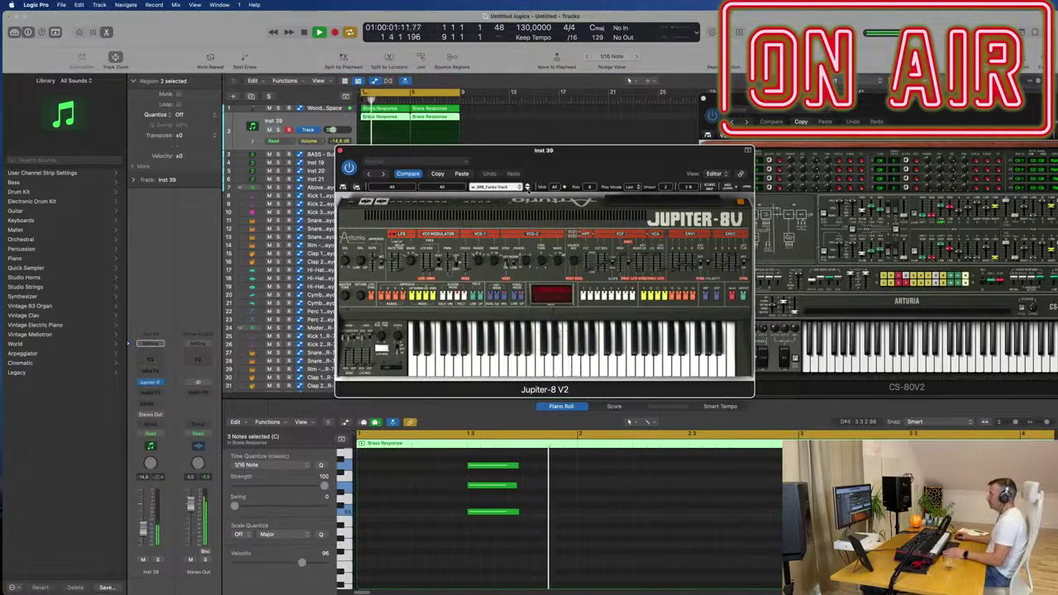
drag(585, 167, 700, 173)
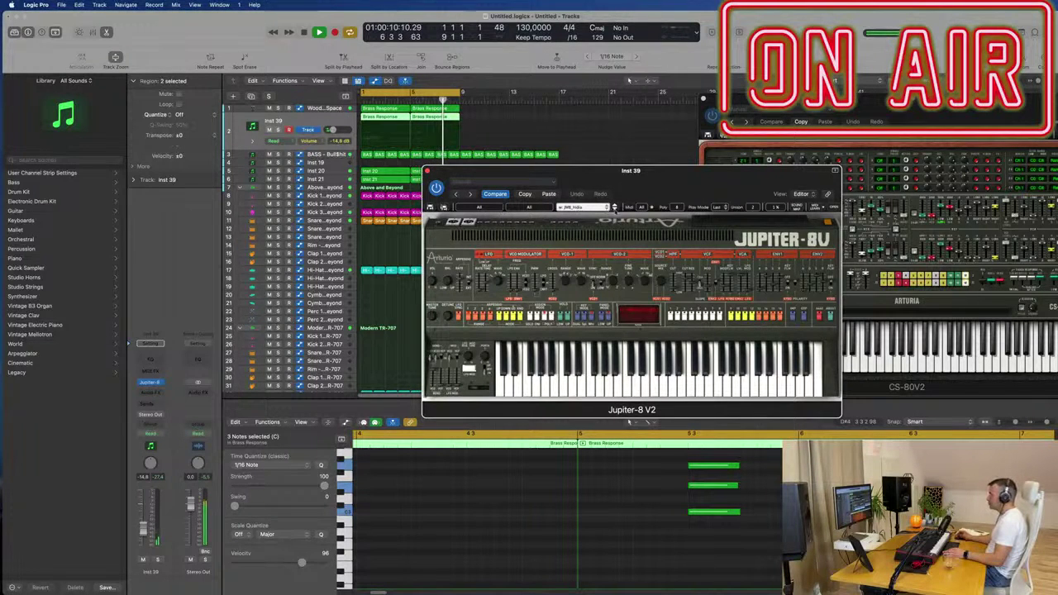
drag(703, 186, 737, 167)
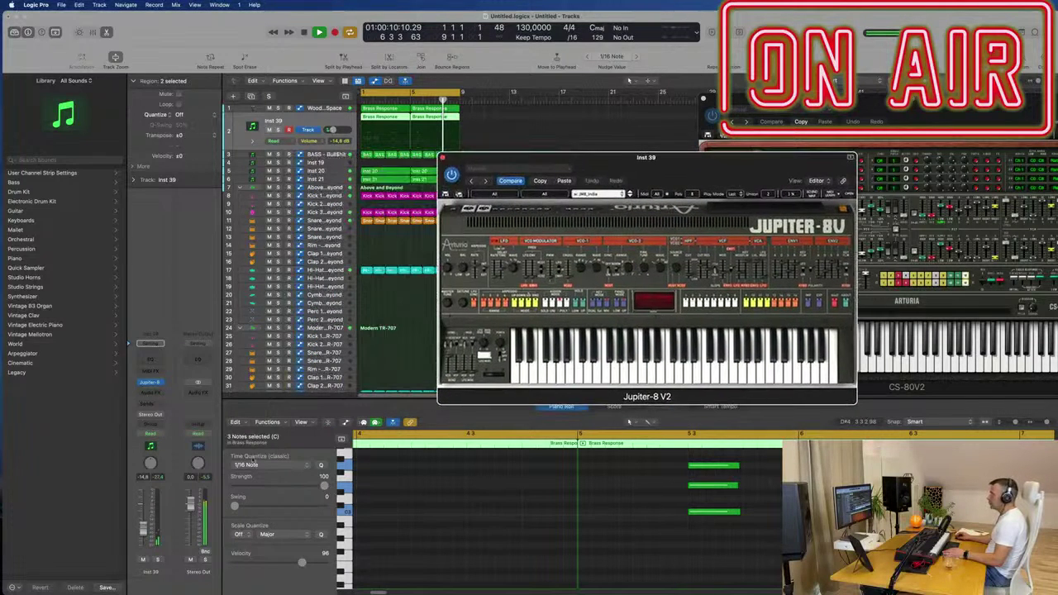
drag(582, 175, 680, 200)
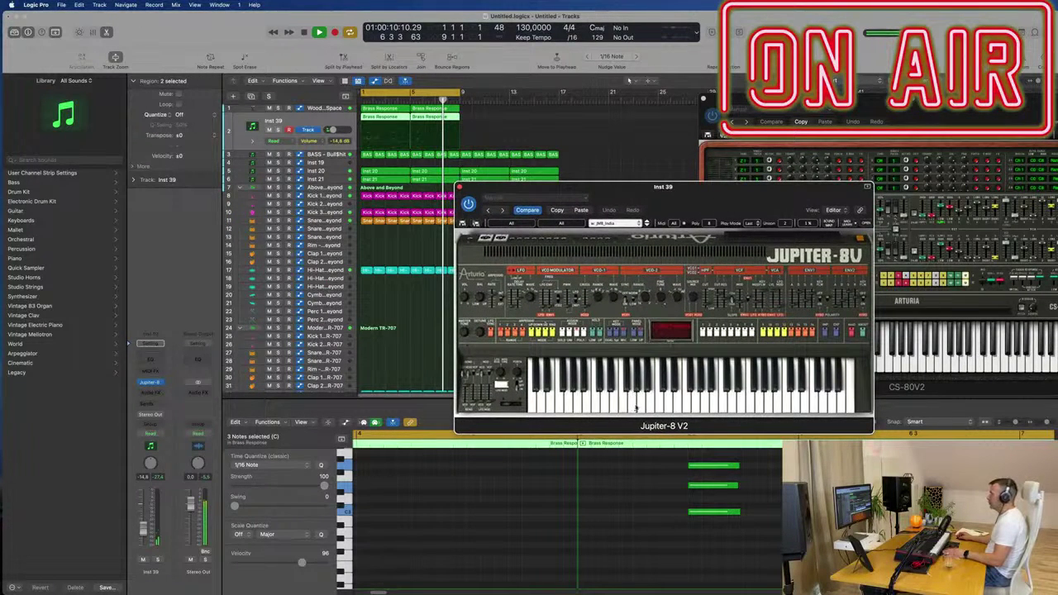
drag(397, 177, 651, 91)
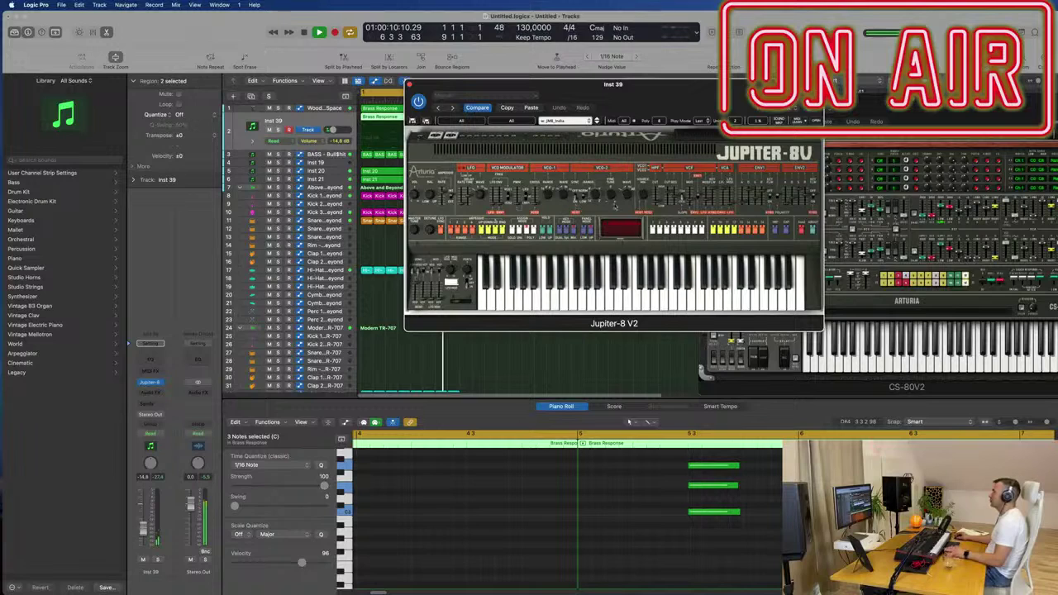
- Bring up the Force Quit option for Logic Pro from the Dock
mouse_move(405, 591)
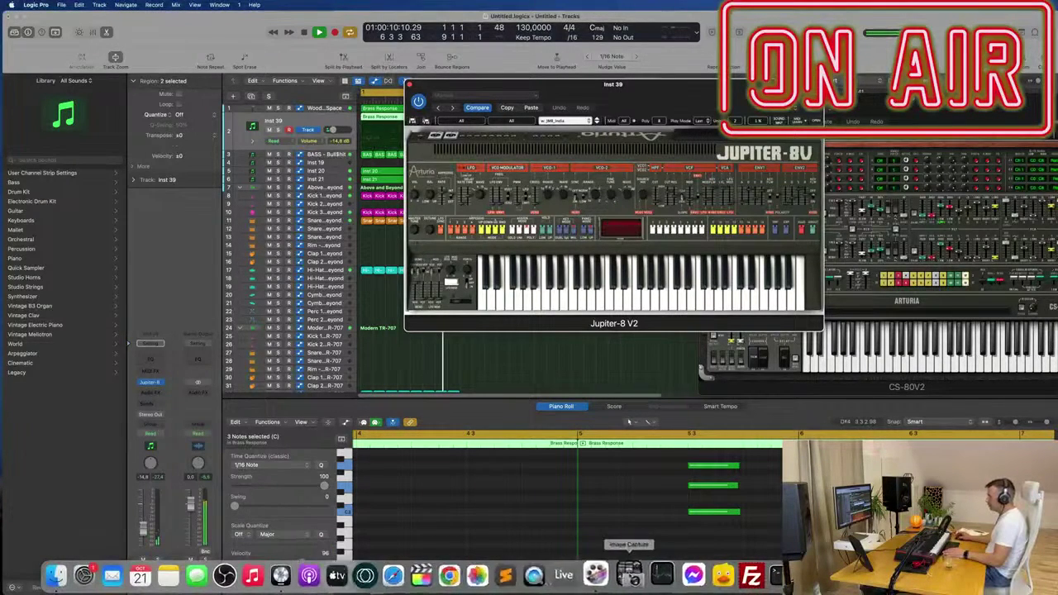
right_click(290, 576)
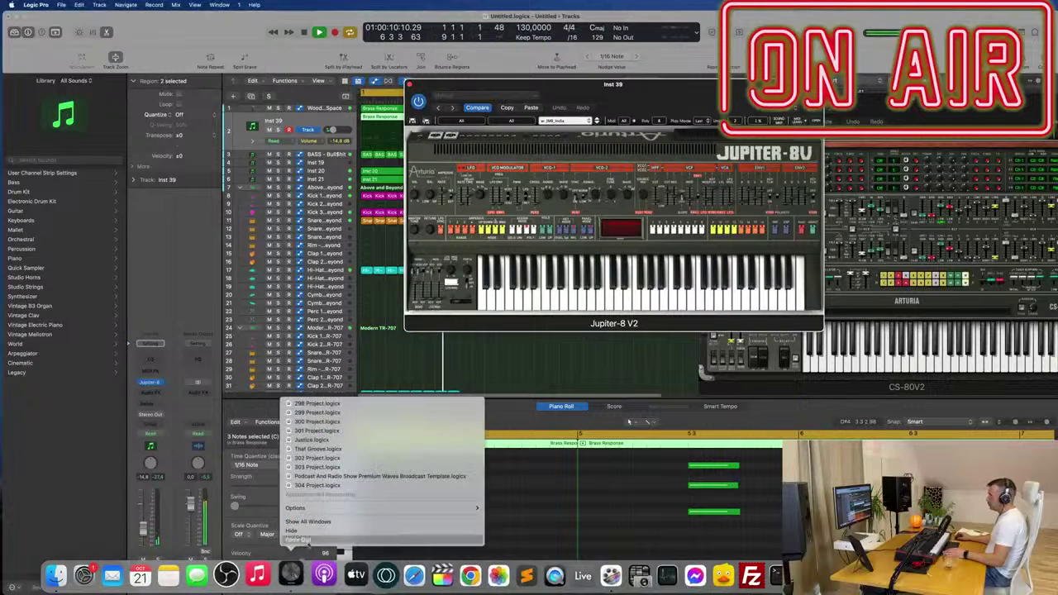
- Restart Logic Pro by force quitting and reopening it, and dismiss the Automap Mixer.bundle security alerts
click(299, 540)
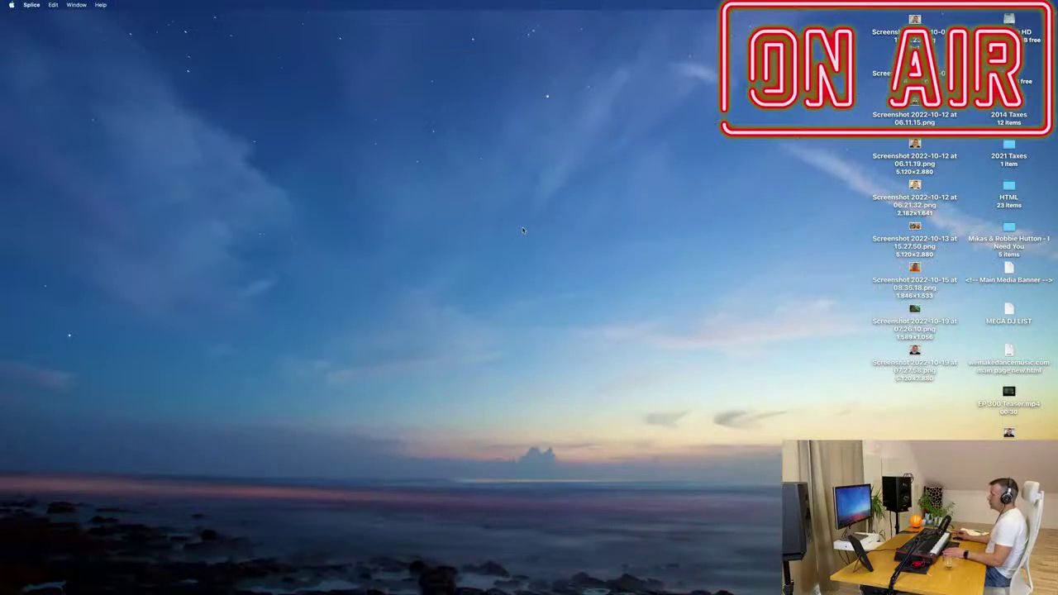
mouse_move(484, 591)
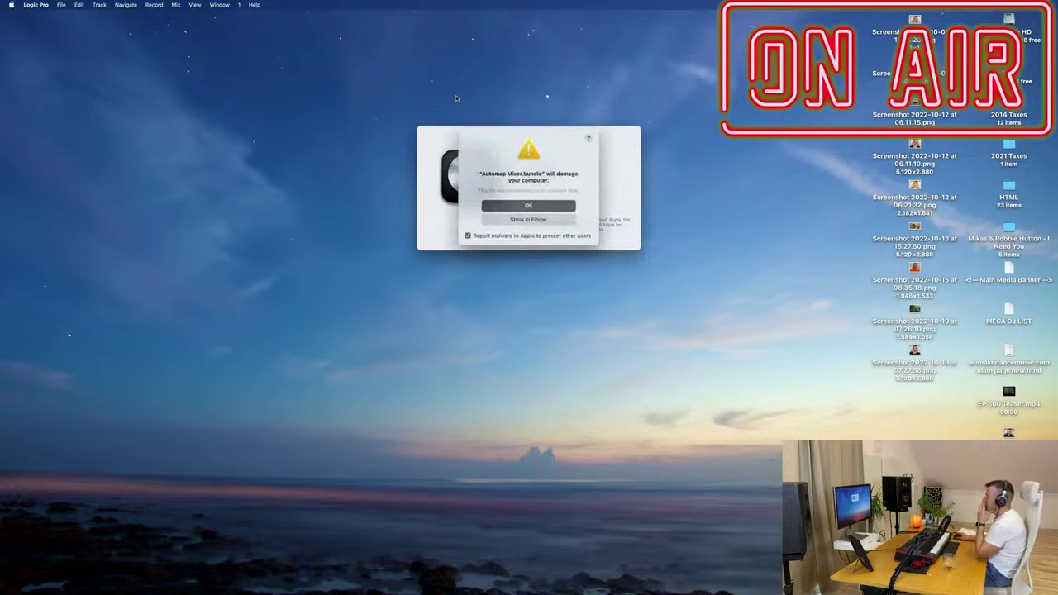
click(513, 204)
click(513, 204)
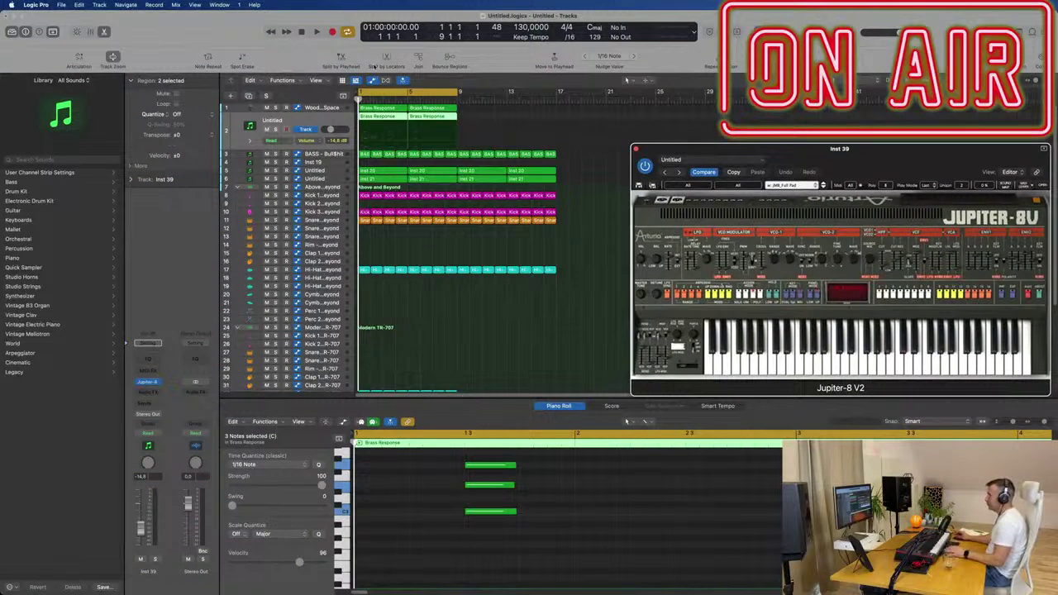
- Replace the Jupiter-8 V2 instrument on the selected track with a stereo Sylenth1 and listen to its default preset
click(159, 384)
mouse_move(199, 576)
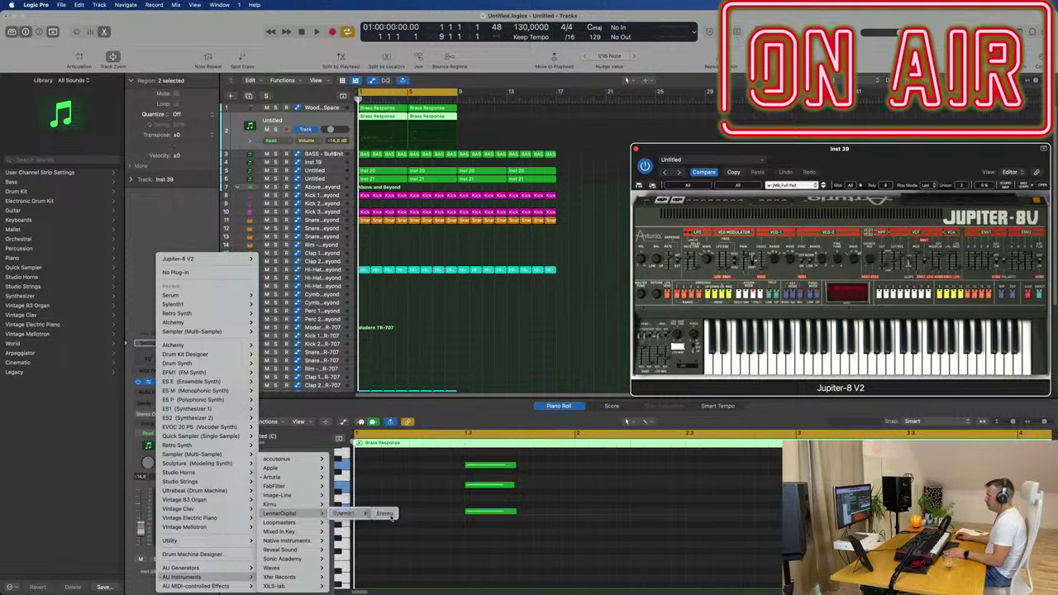
click(385, 513)
drag(905, 154, 669, 141)
key(space)
key(space)
key(space)
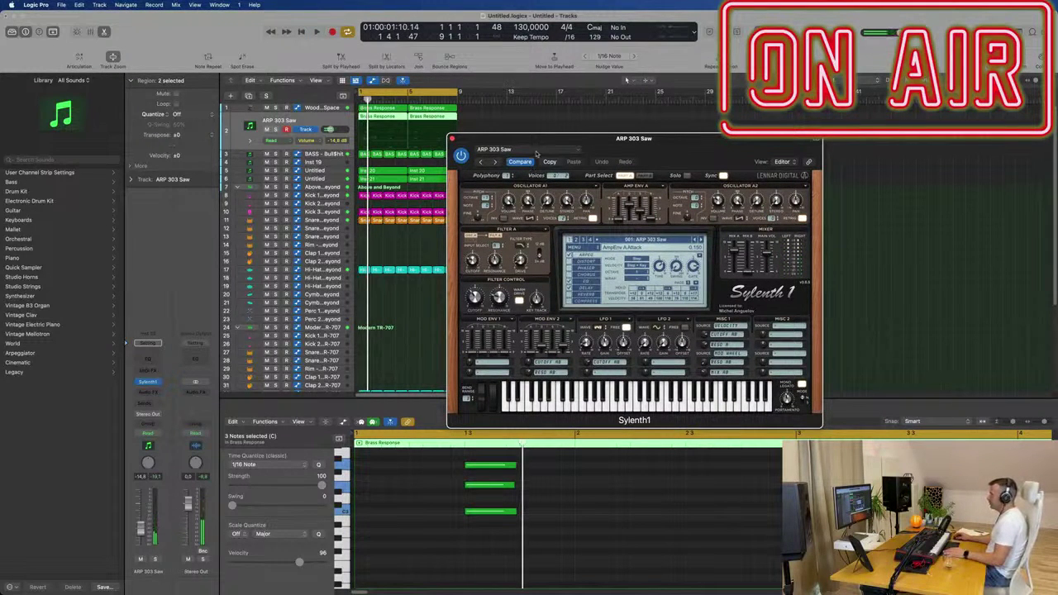
- Load the PD ChillPad preset in Sylenth1 and play the arrangement with it
click(565, 151)
click(701, 148)
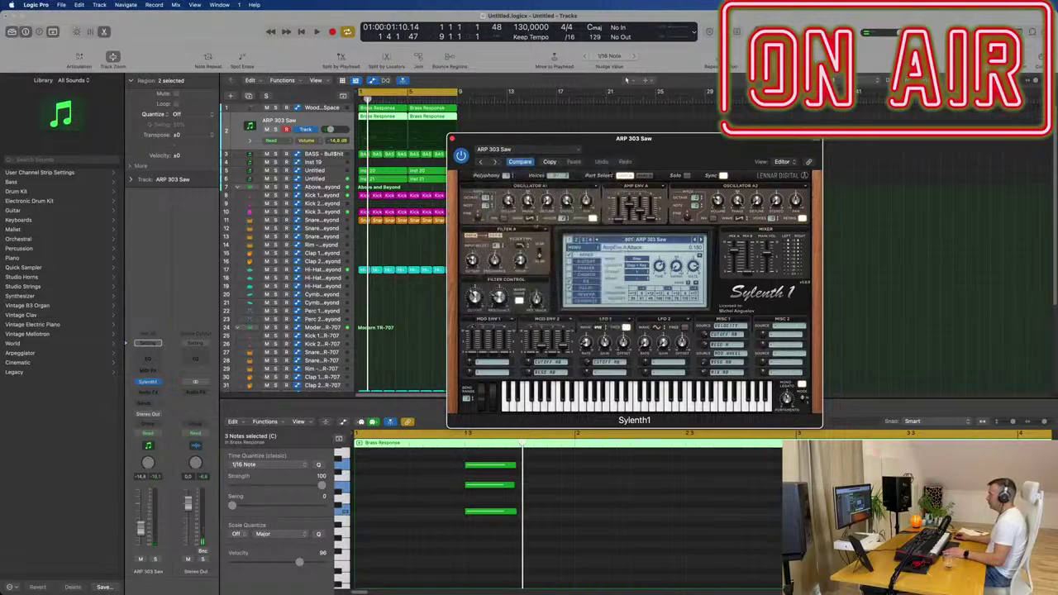
click(614, 240)
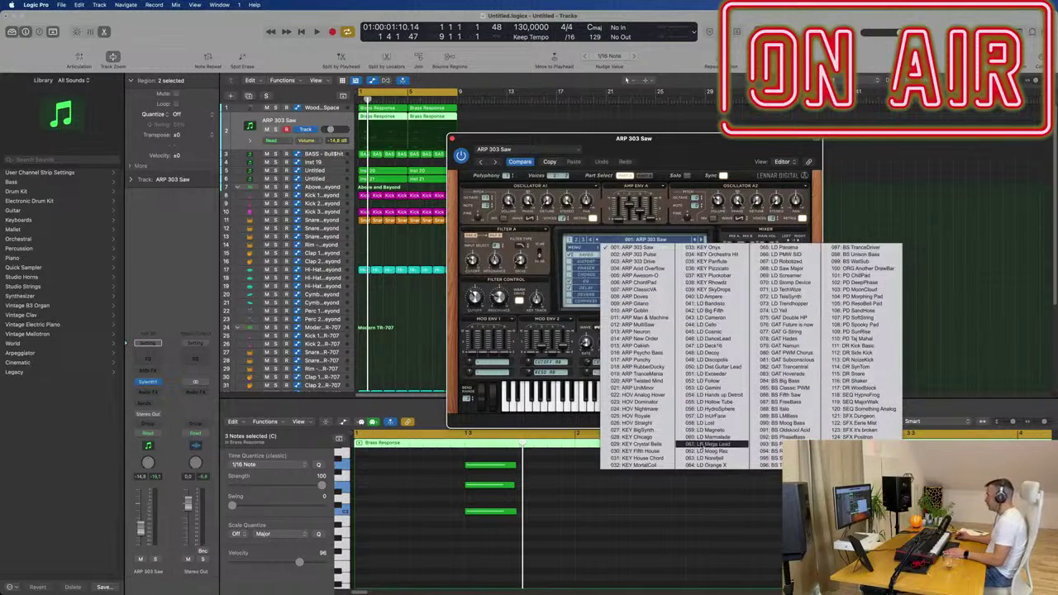
click(868, 275)
drag(715, 153, 660, 128)
key(space)
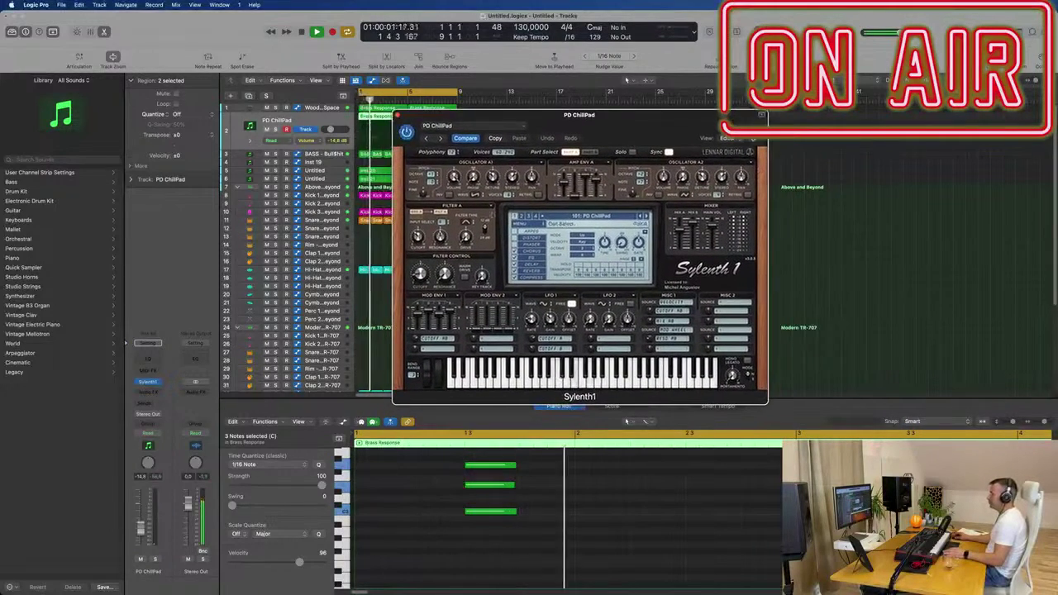
- Raise the track volume to -7.4 dB and audition the successive Sylenth1 pad presets from PD ChillPad to PD SandHose
drag(140, 533, 141, 523)
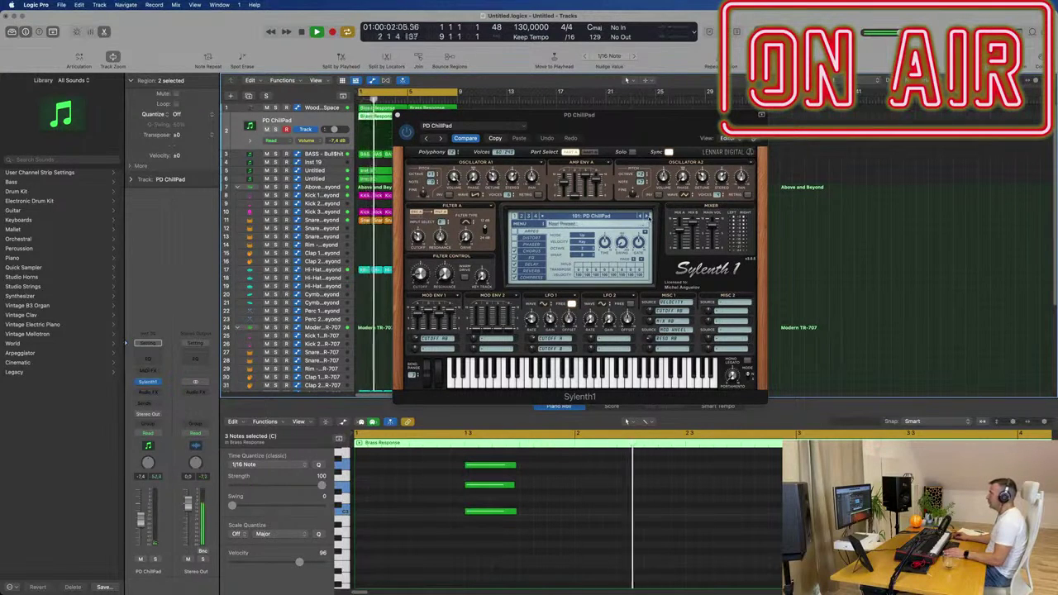
click(647, 215)
click(647, 215)
click(647, 216)
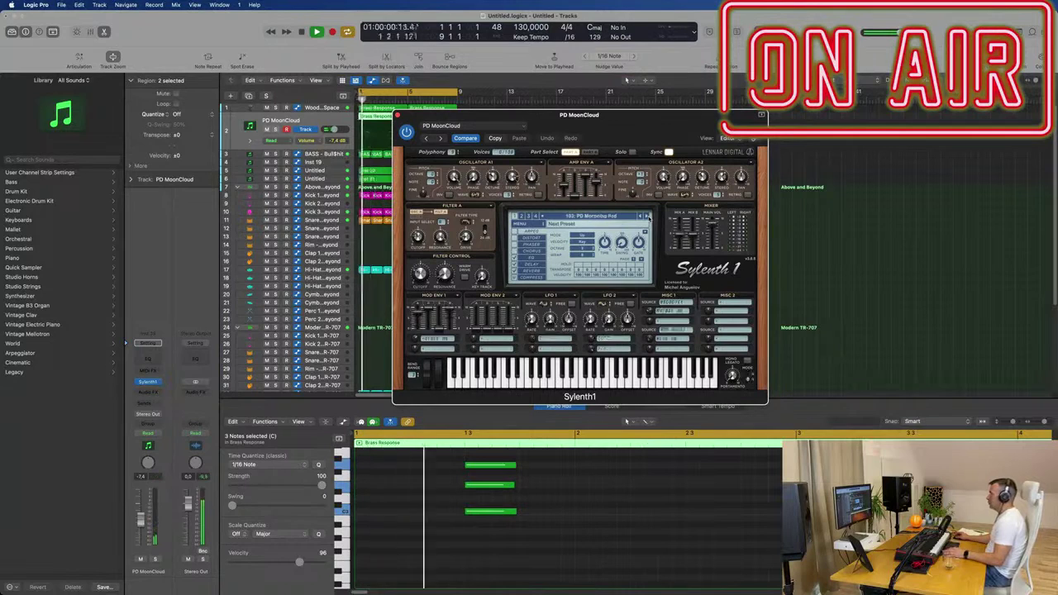
click(648, 216)
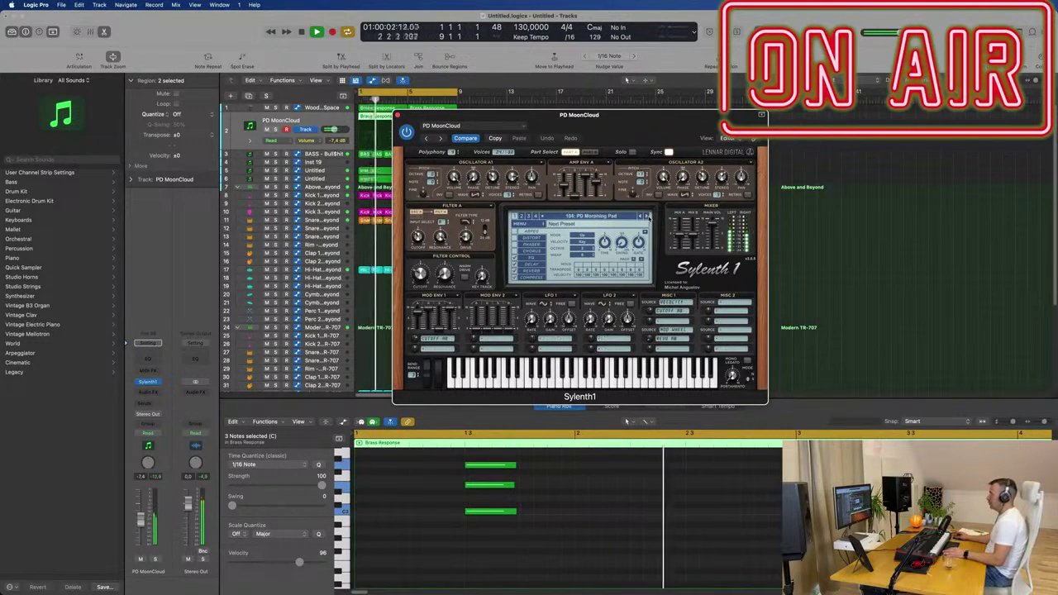
click(647, 216)
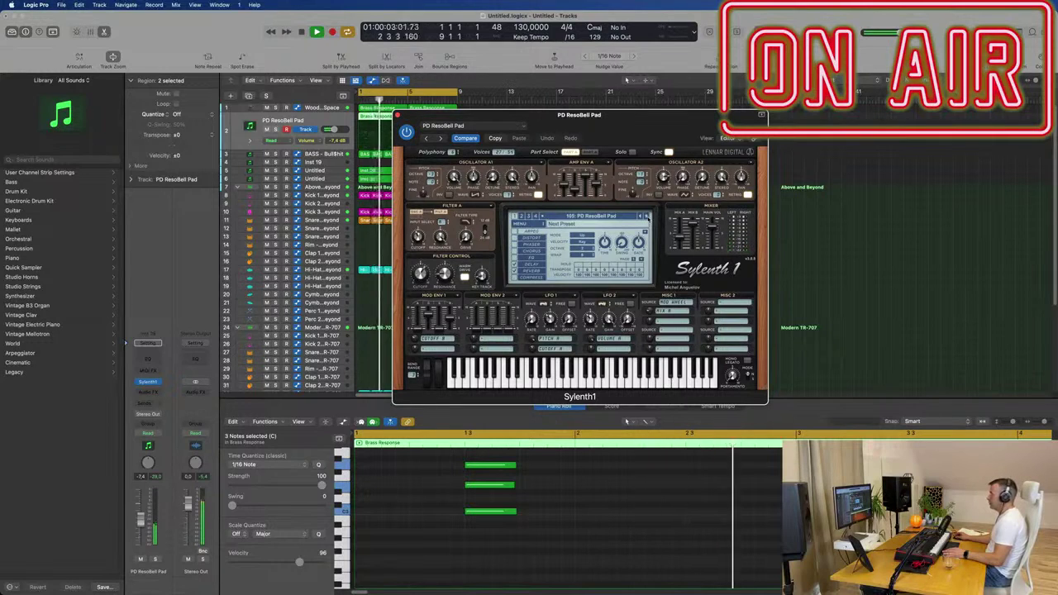
click(647, 215)
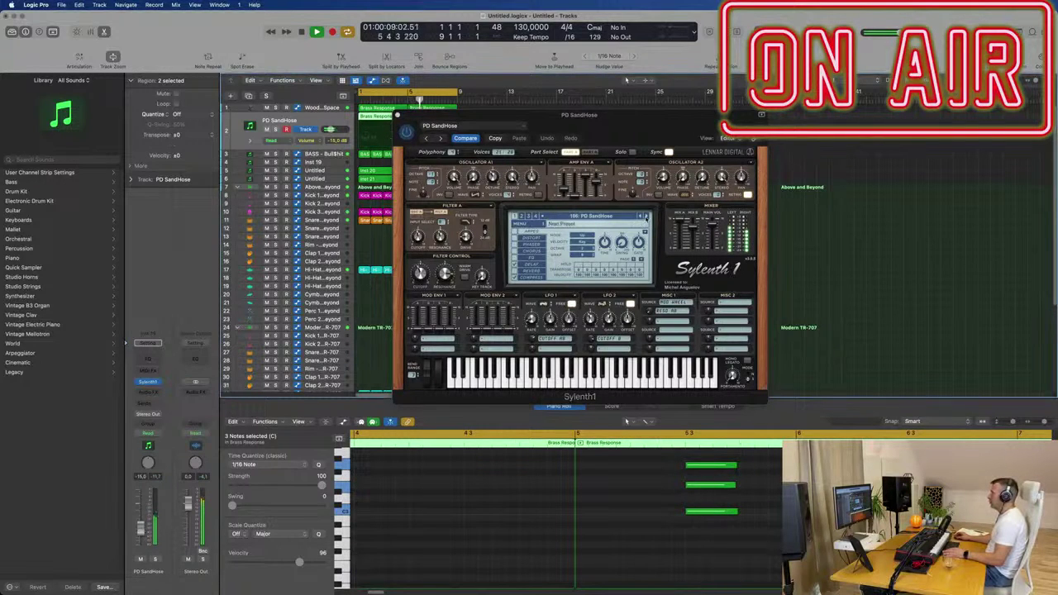
- Switch Sylenth1 to the PD SoftString preset and lengthen the short three-note chord at bar 7.3
click(646, 215)
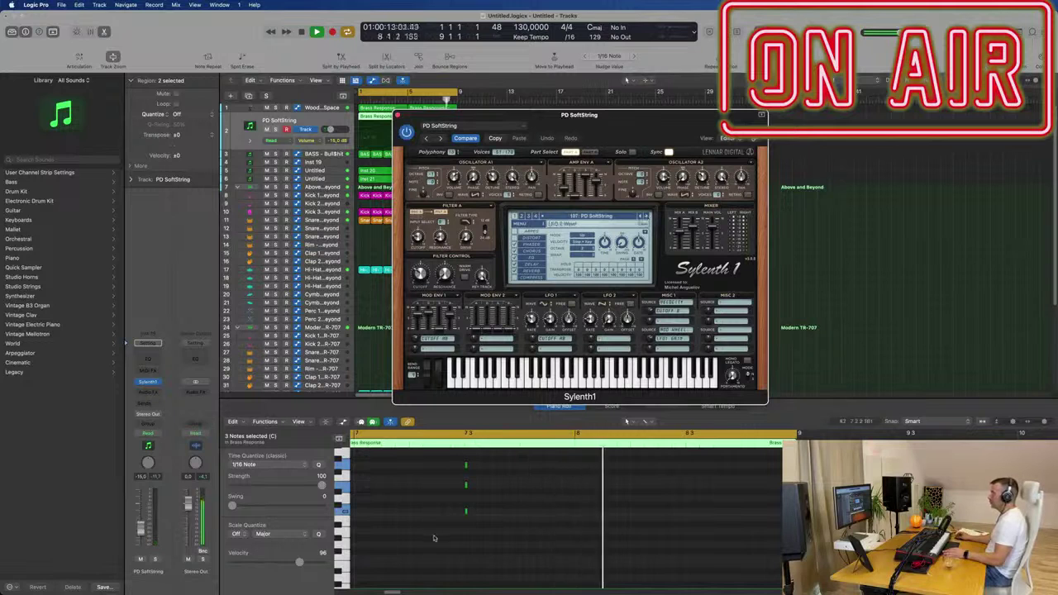
drag(469, 511, 517, 527)
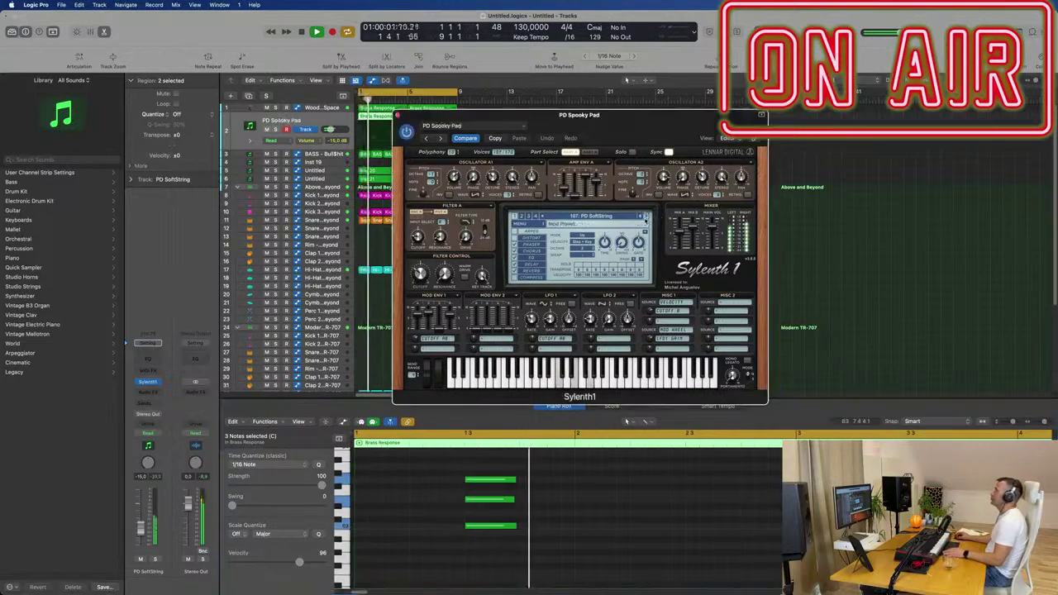
- Audition the following Sylenth1 presets from PD Spooky Pad through the drum sounds to DR NoizeKick
key(])
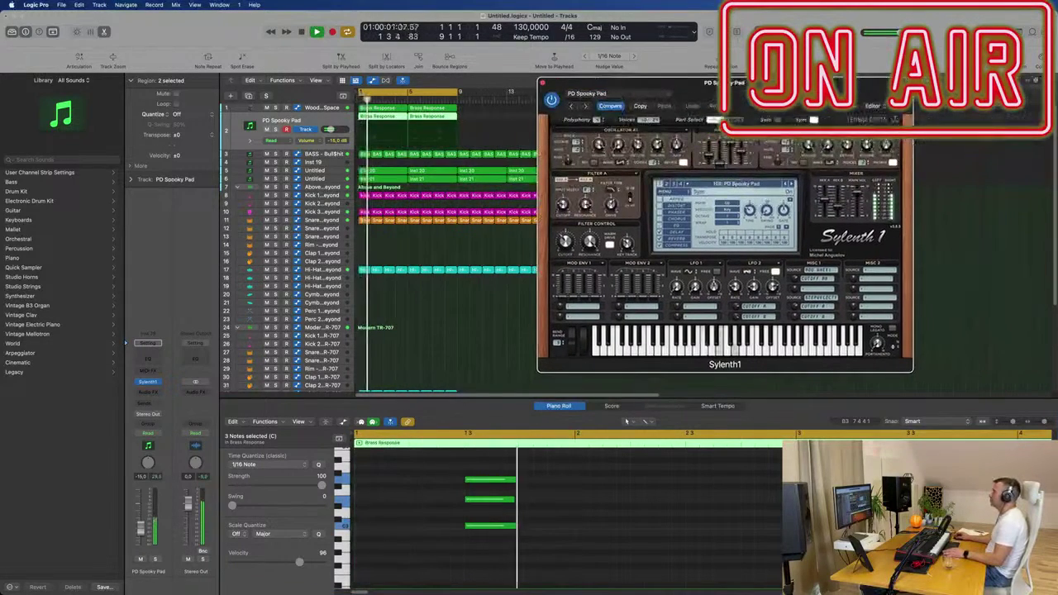
click(769, 187)
click(769, 187)
key(space)
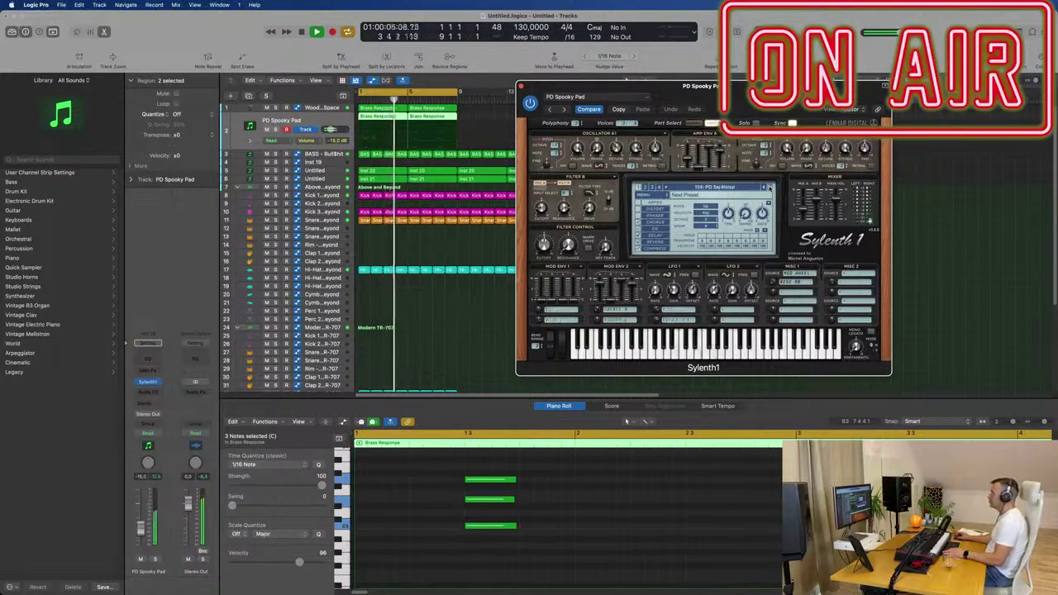
click(769, 188)
click(768, 187)
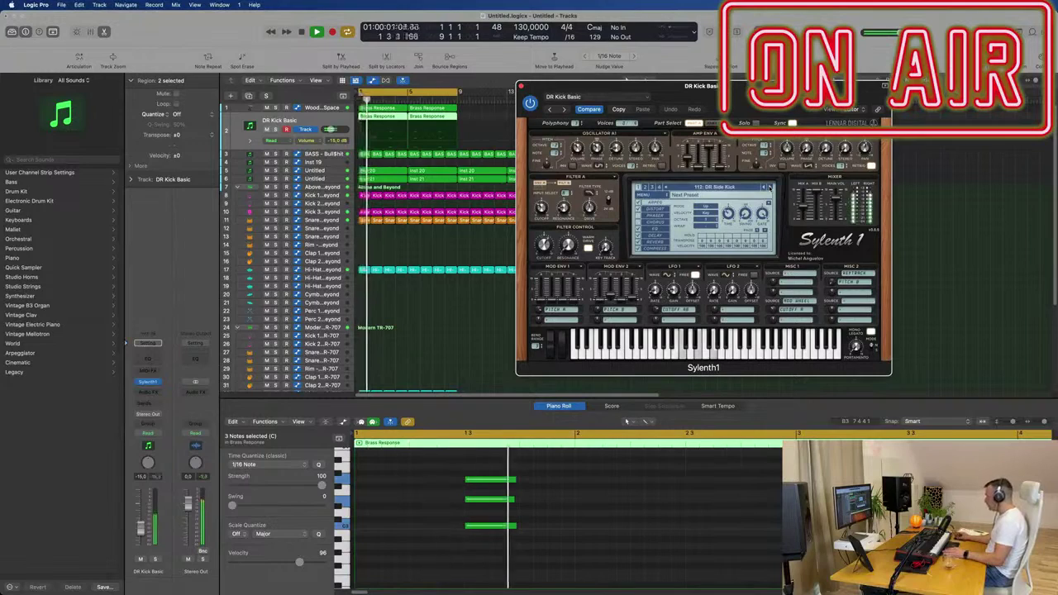
click(769, 187)
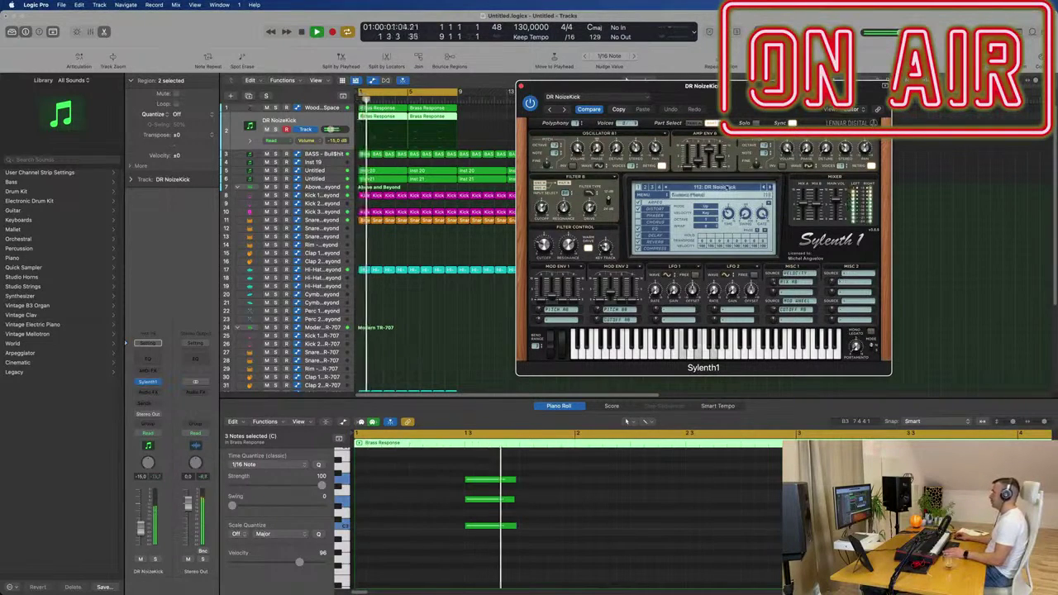
- Load the ARP Oakish preset, step forward to ARP RubberDucky, and return to ARP Punchy
click(735, 188)
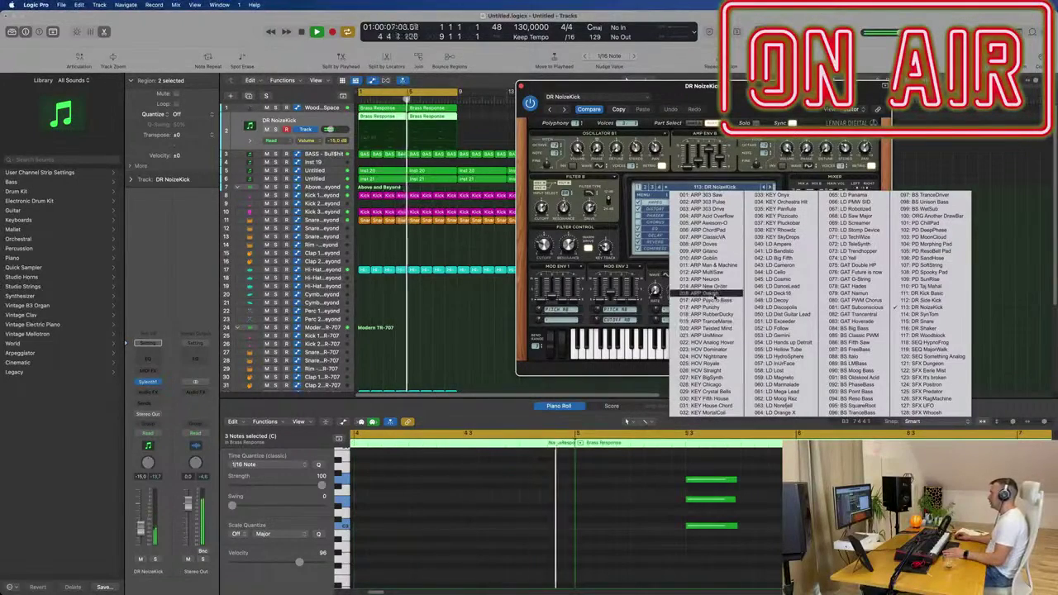
click(703, 294)
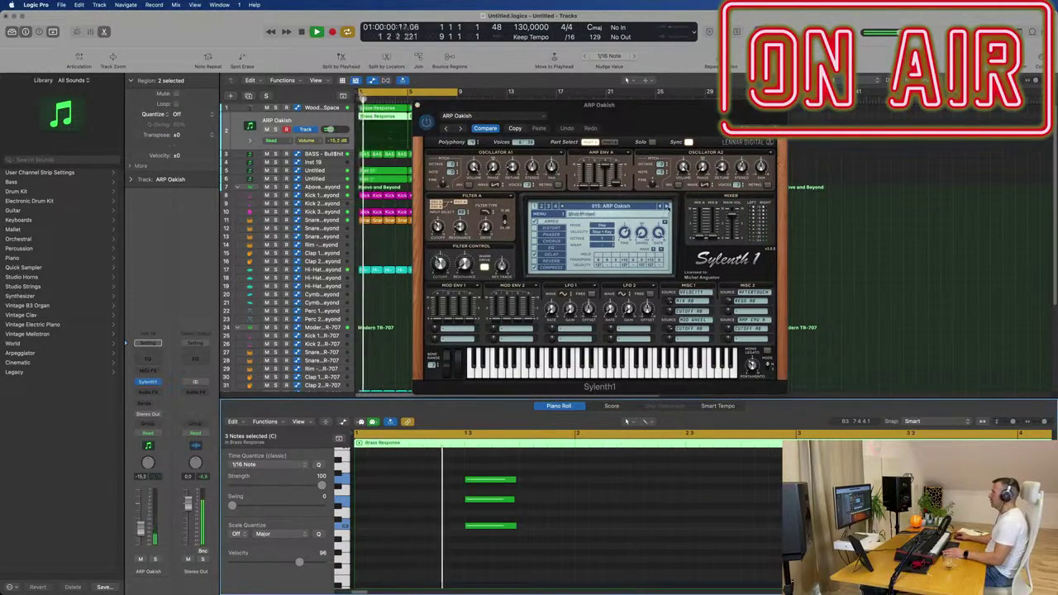
click(666, 206)
click(666, 206)
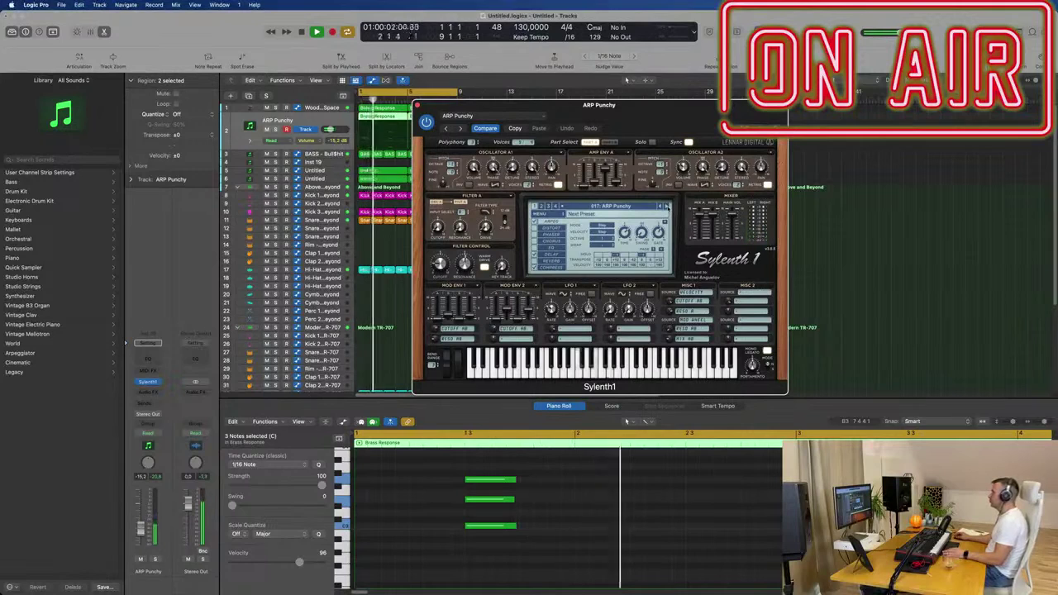
click(666, 206)
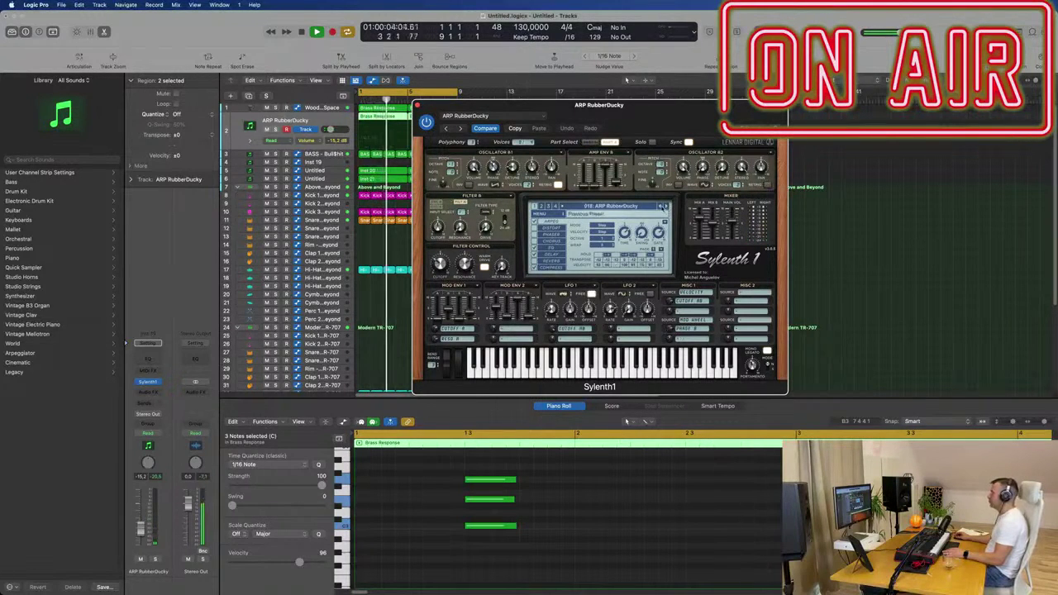
click(661, 206)
- Select all the chord notes in both Brass Response regions and transpose them down one octave
click(592, 496)
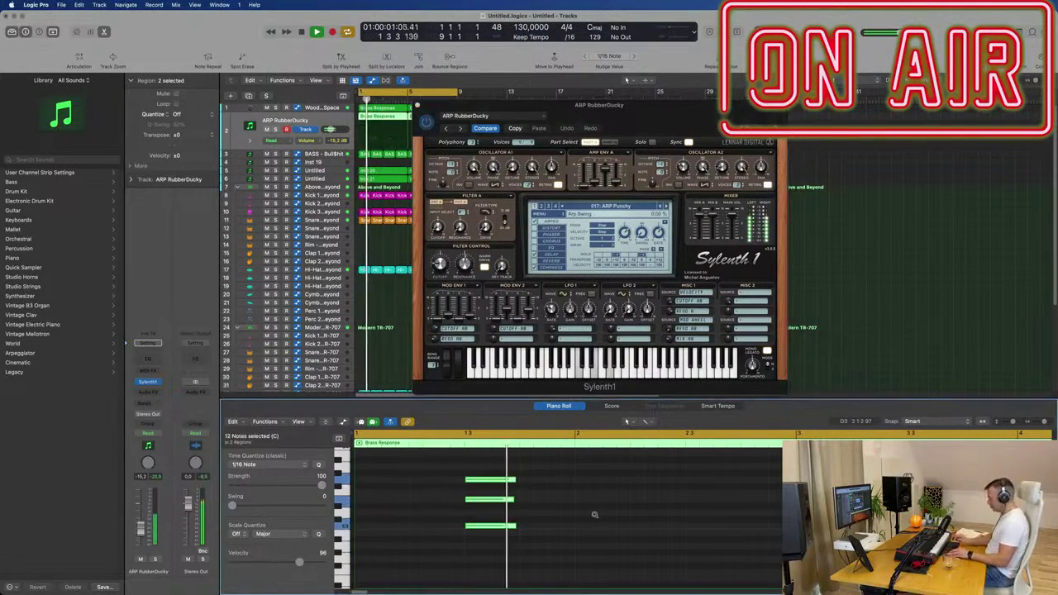
key(alt+shift+Down)
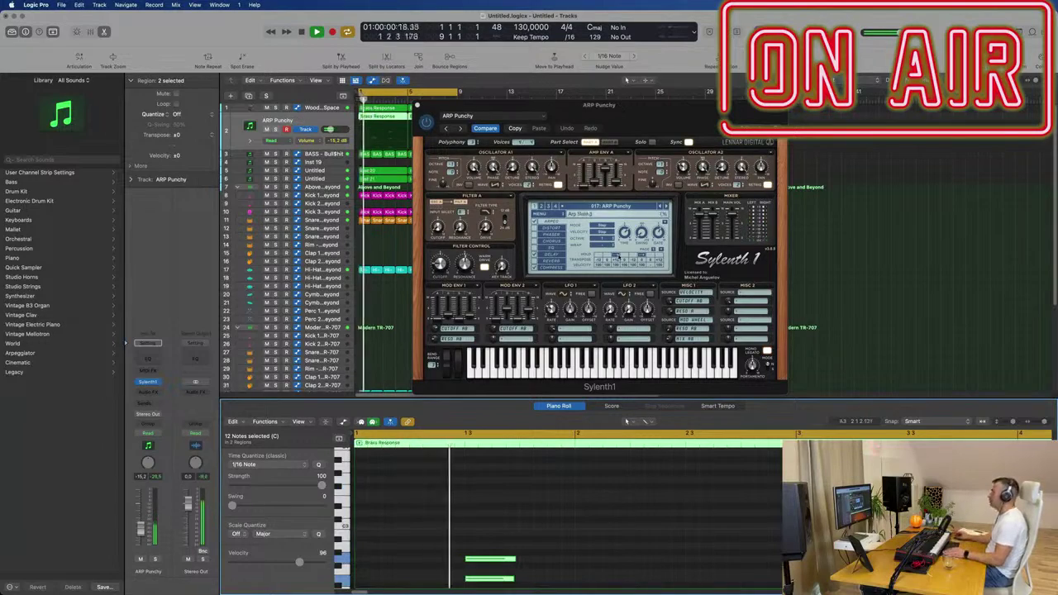
- Audition the Sylenth1 presets following ARP Punchy, from ARP RubberDucky through the HOV sounds to HOV Royale
drag(612, 105, 635, 106)
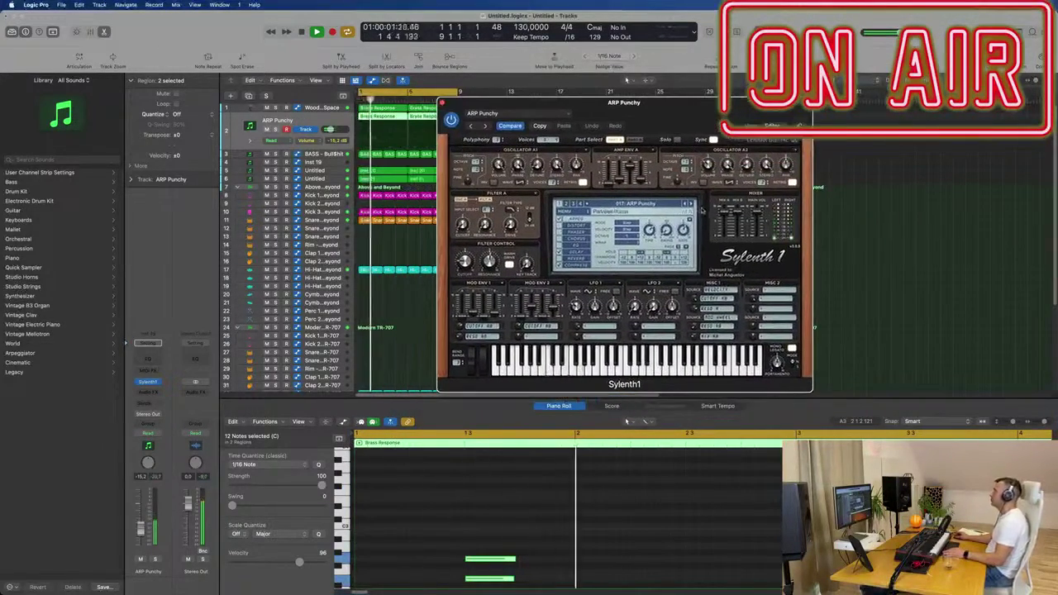
click(691, 205)
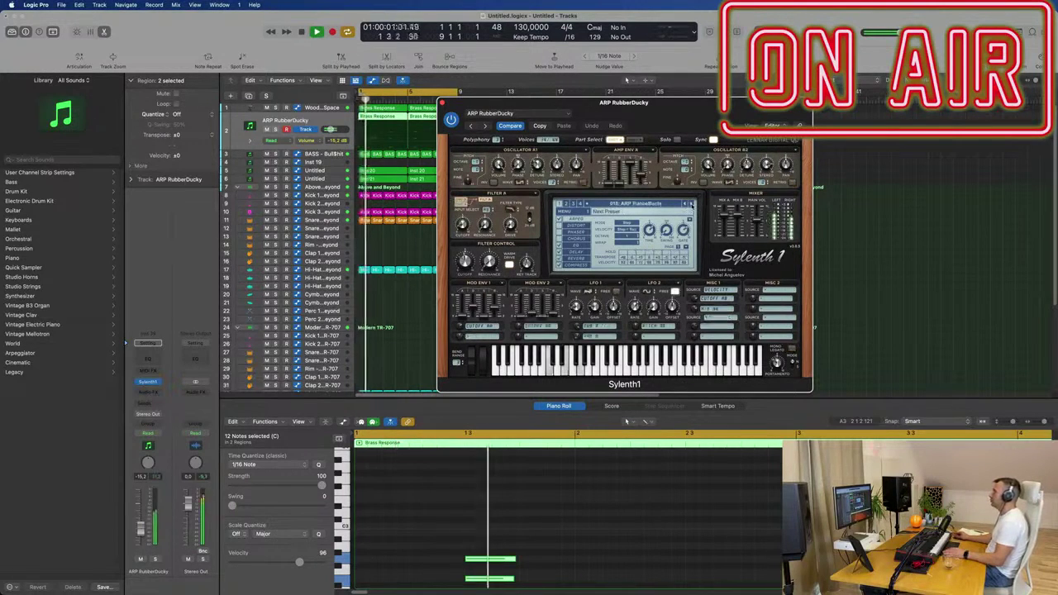
click(691, 205)
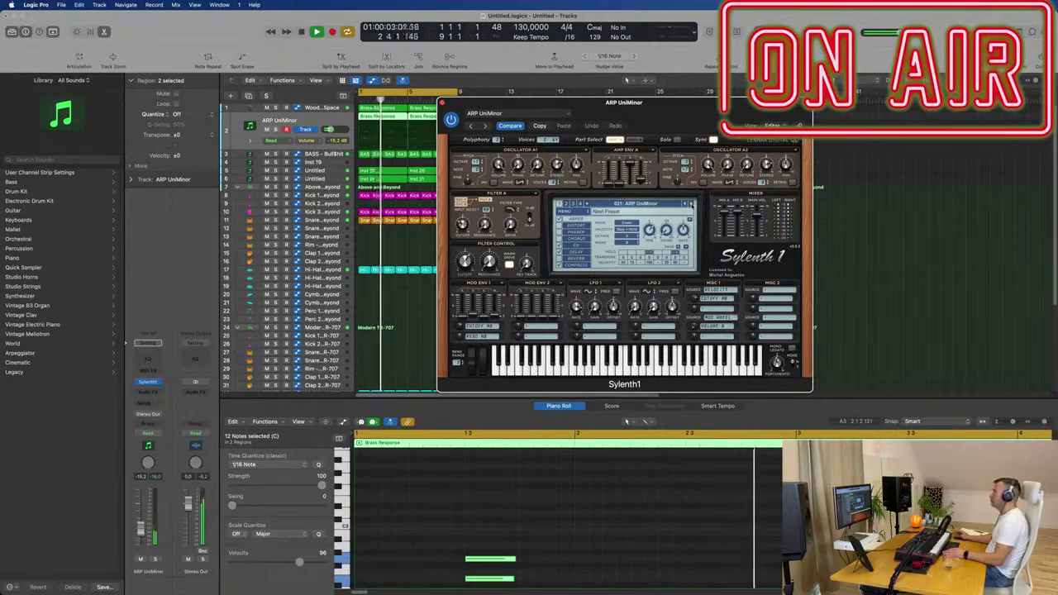
click(691, 205)
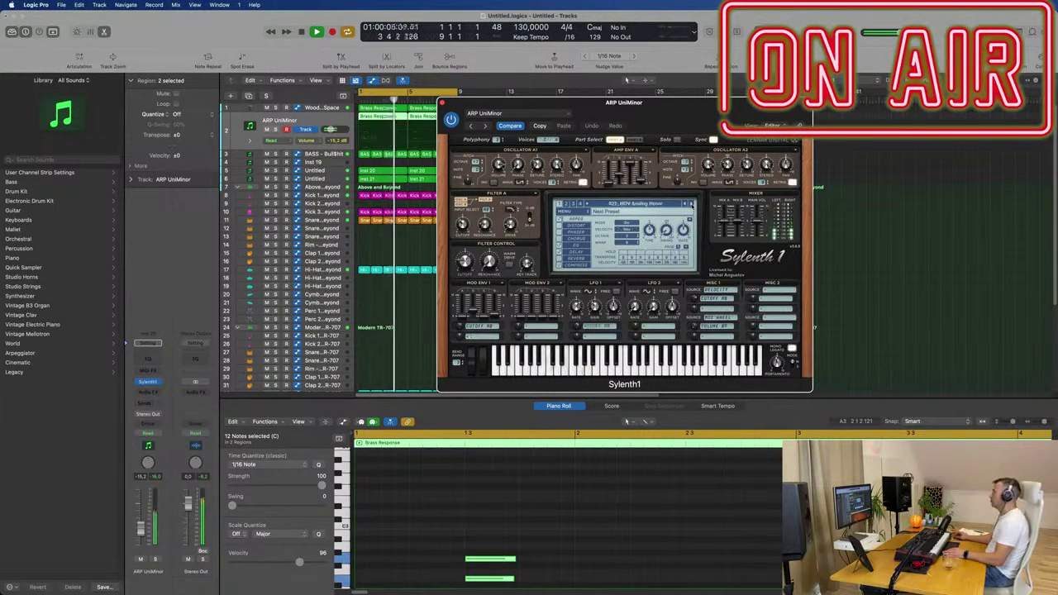
click(691, 205)
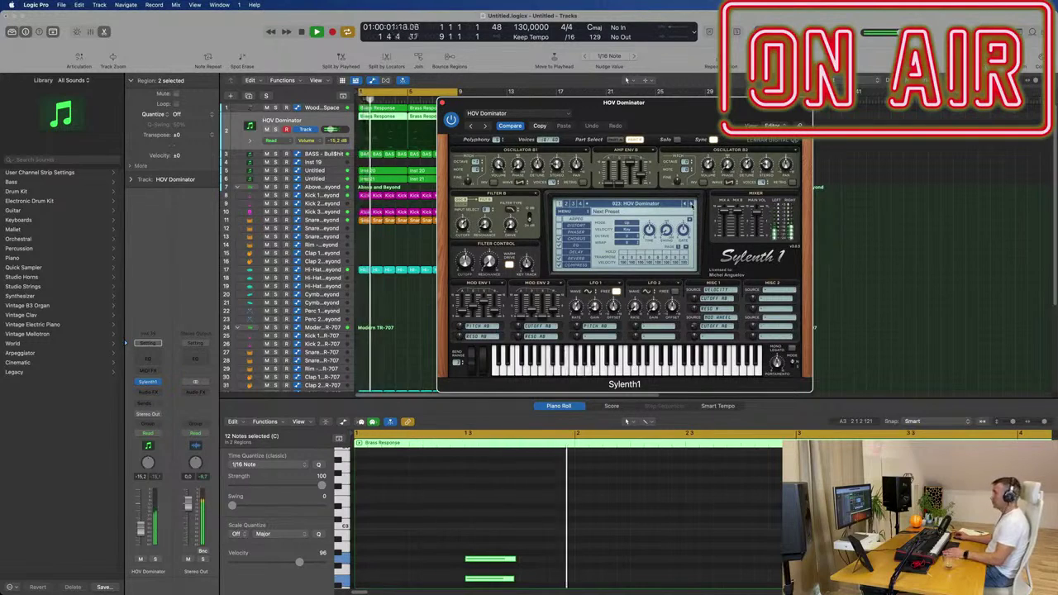
click(691, 205)
click(691, 205)
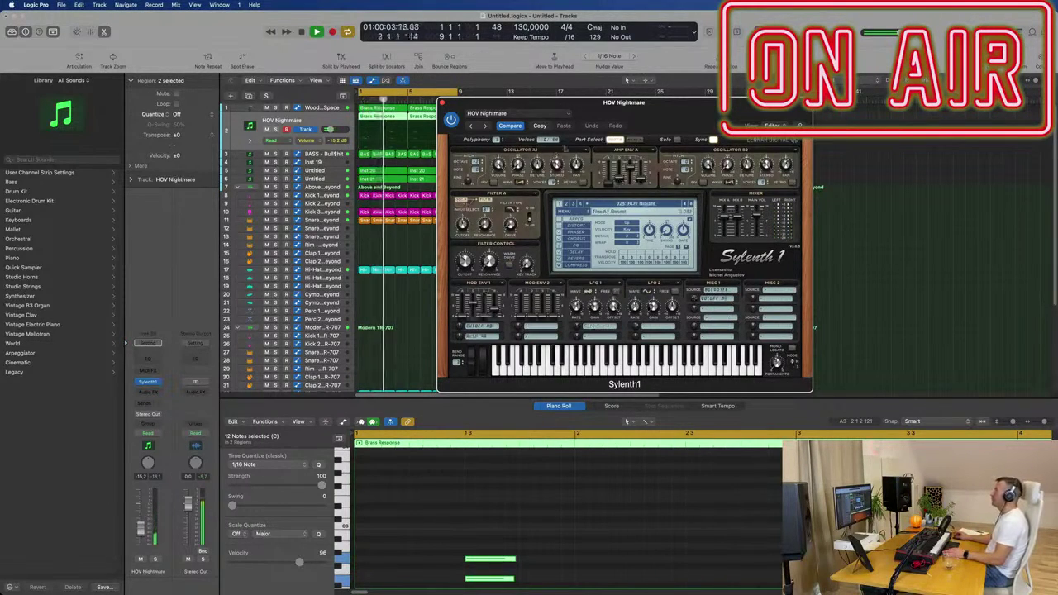
- Step the Sylenth1 preset onward from HOV Royale through HOV Straight and KEY BigSynth to KEY Chicago
drag(666, 118, 781, 102)
drag(665, 103, 568, 142)
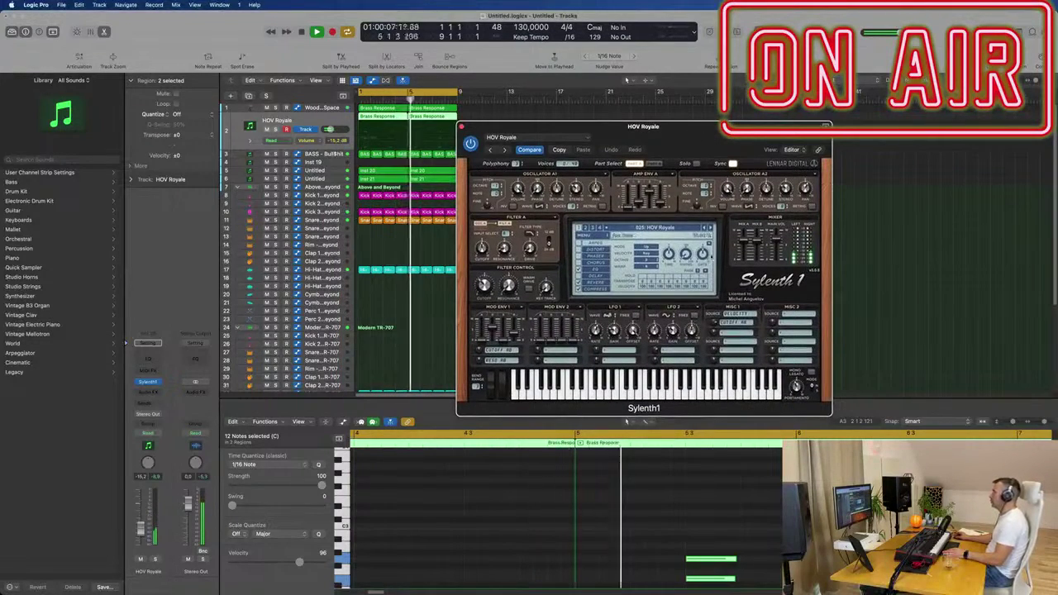
click(708, 228)
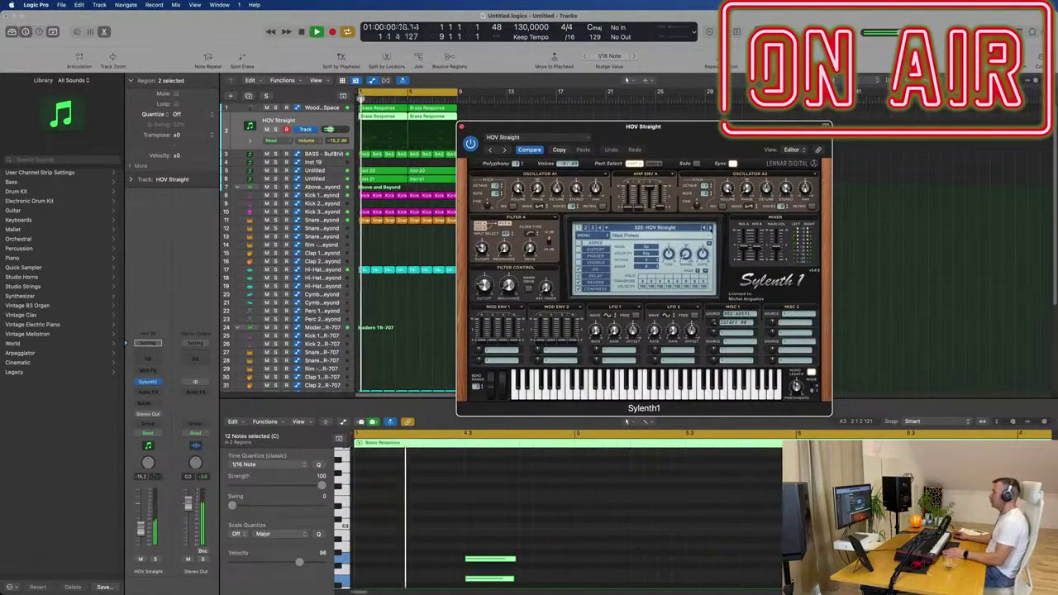
click(710, 229)
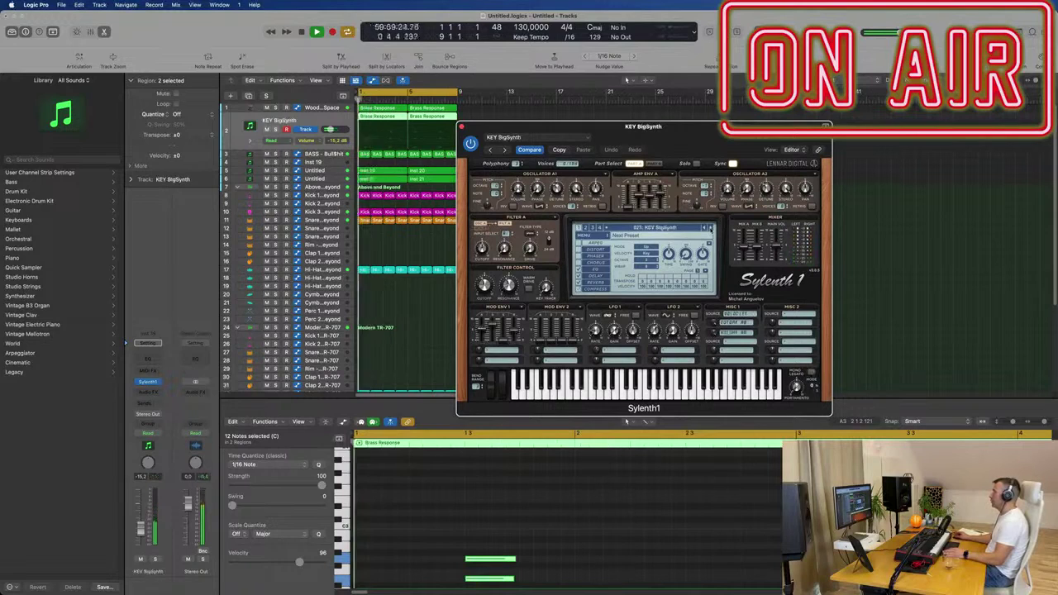
click(709, 228)
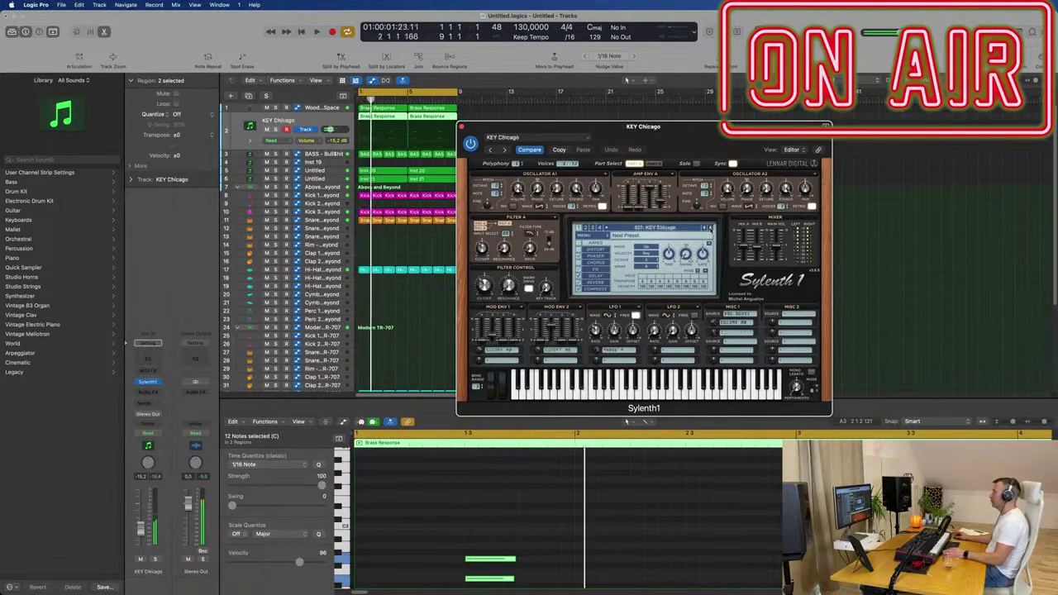
- Step the Sylenth1 preset onward from KEY Chicago through KEY Crystal Bells to KEY Fifth House and close the plug-in window
click(709, 229)
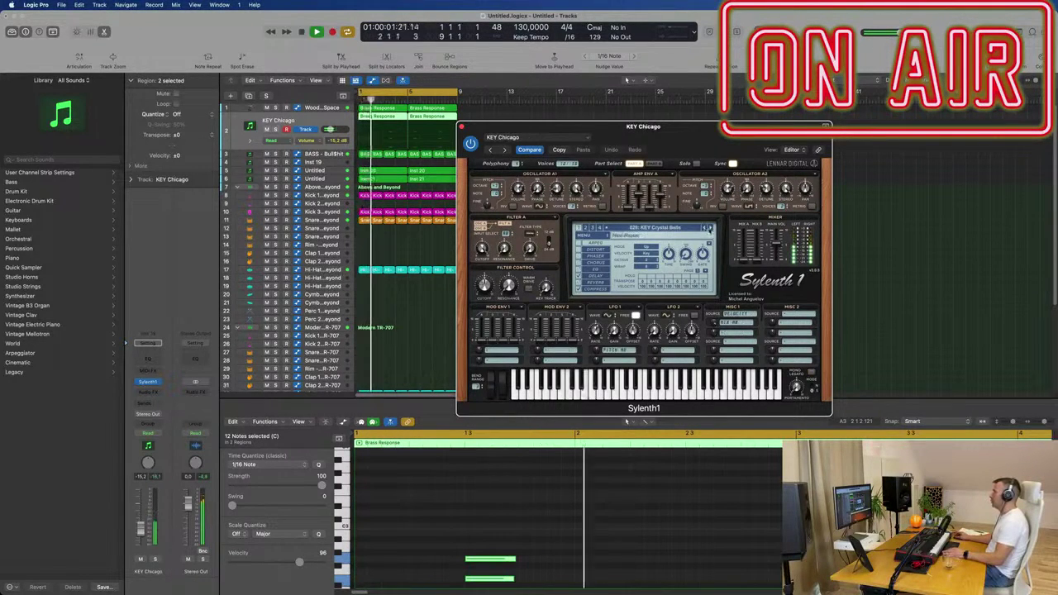
click(709, 228)
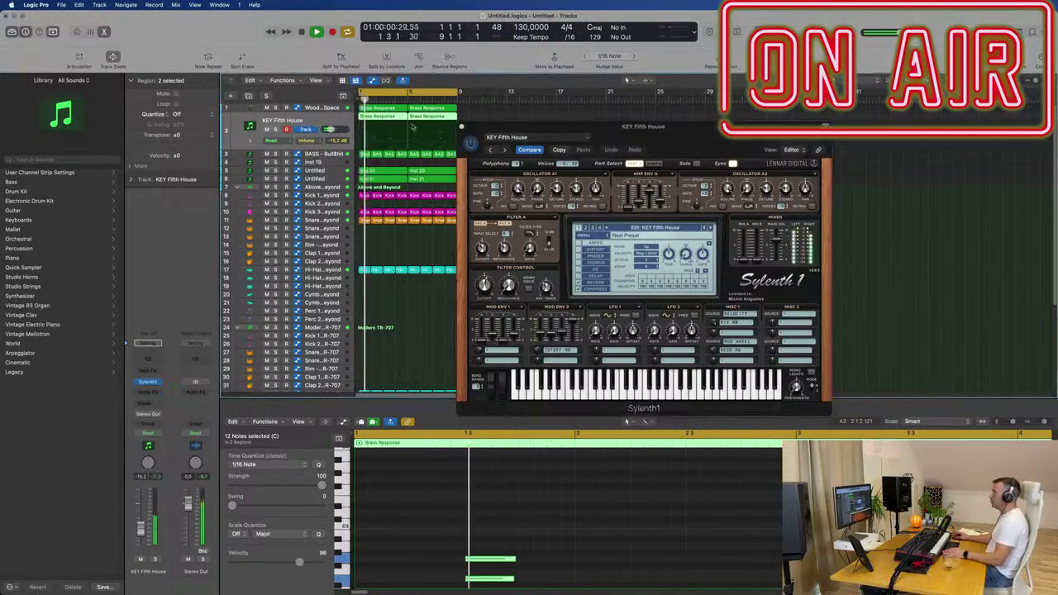
click(462, 127)
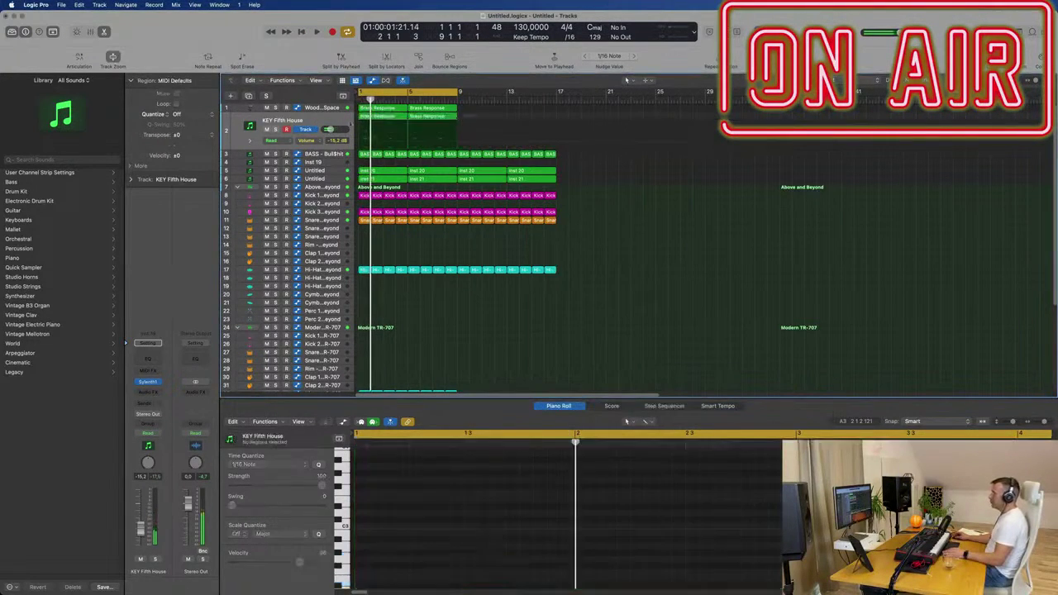
- Play the arrangement from the start and mute the KEY Fifth House track
key(Return)
key(space)
click(266, 129)
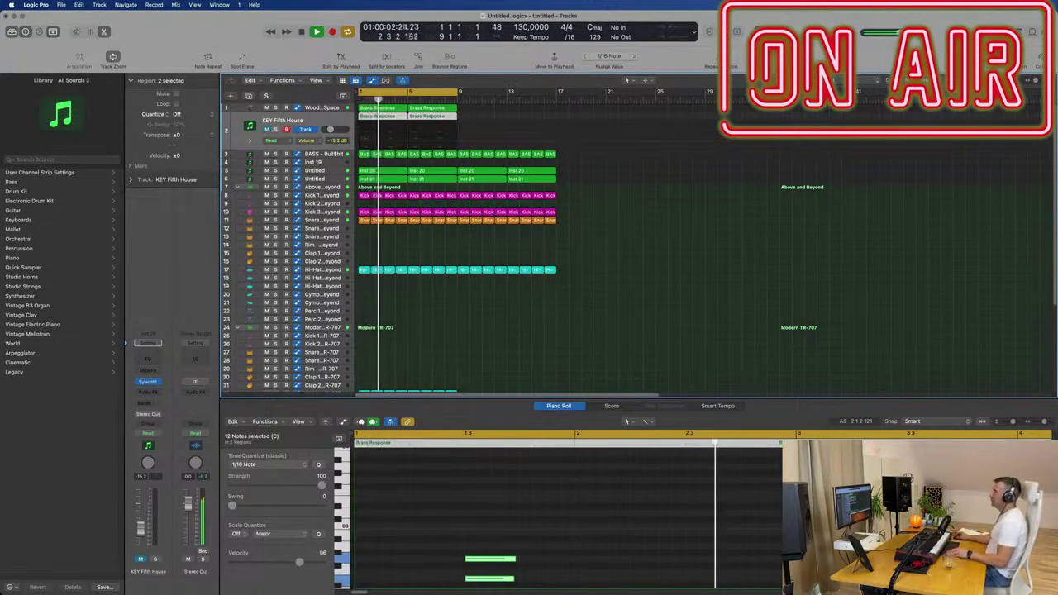
scroll(456, 241, up, 2)
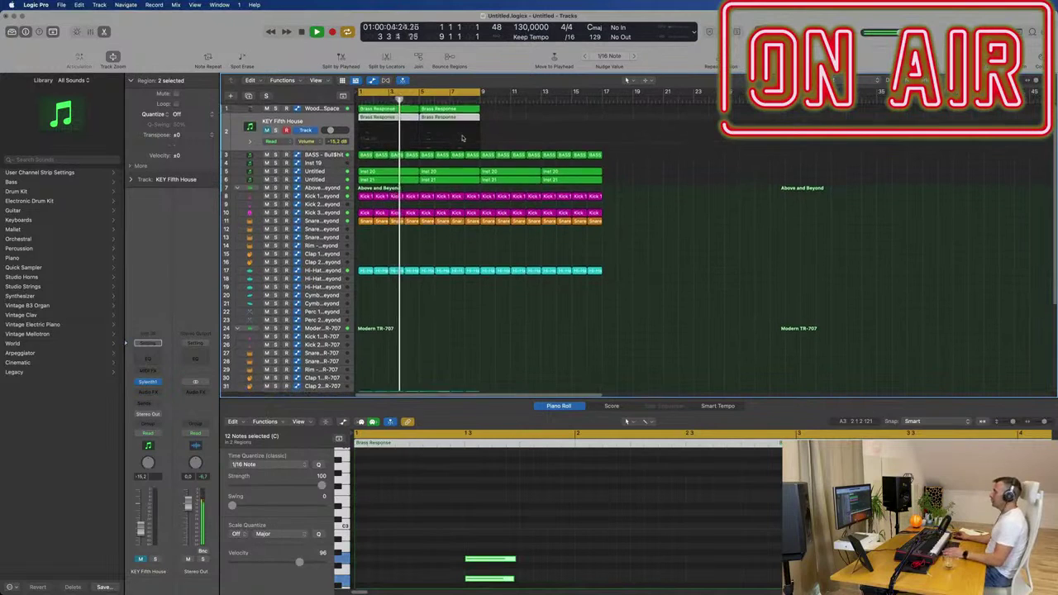
key(Return)
- Duplicate the Woodblock Space track with its settings and add a Bus 7 send on the new track
click(291, 108)
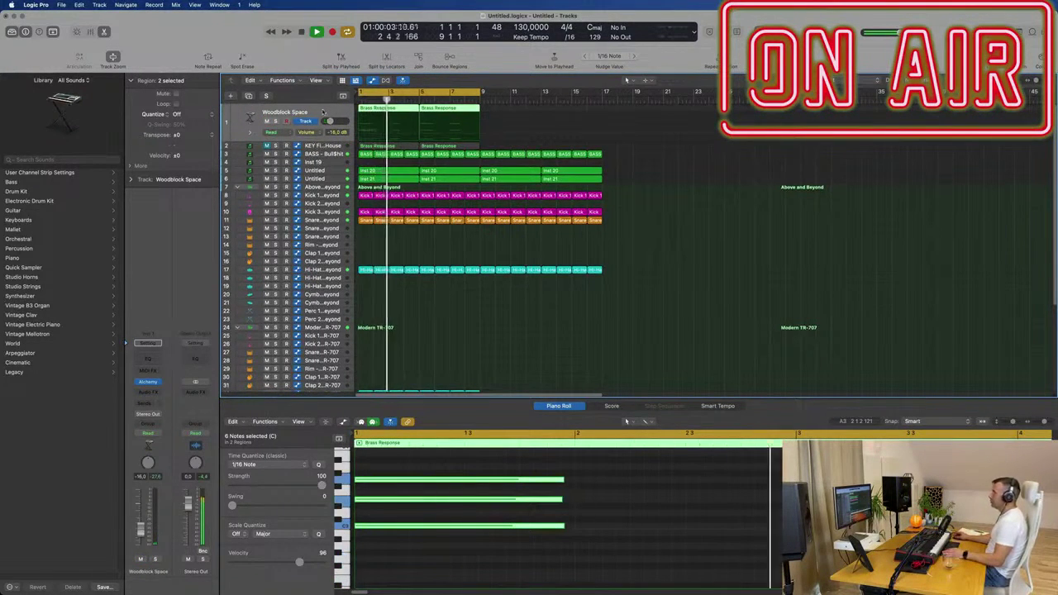
click(248, 96)
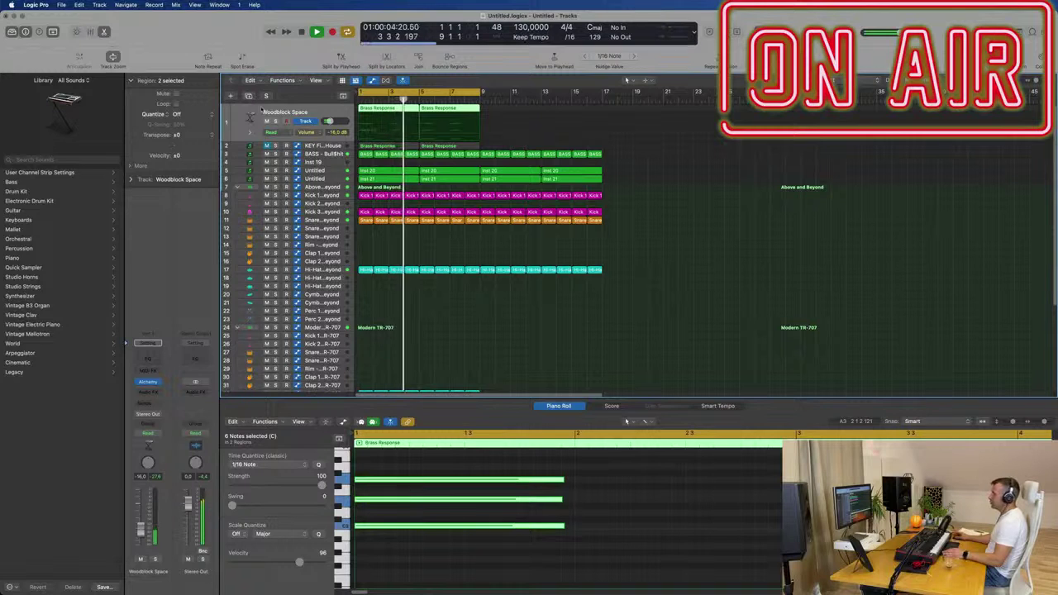
click(149, 405)
mouse_move(170, 417)
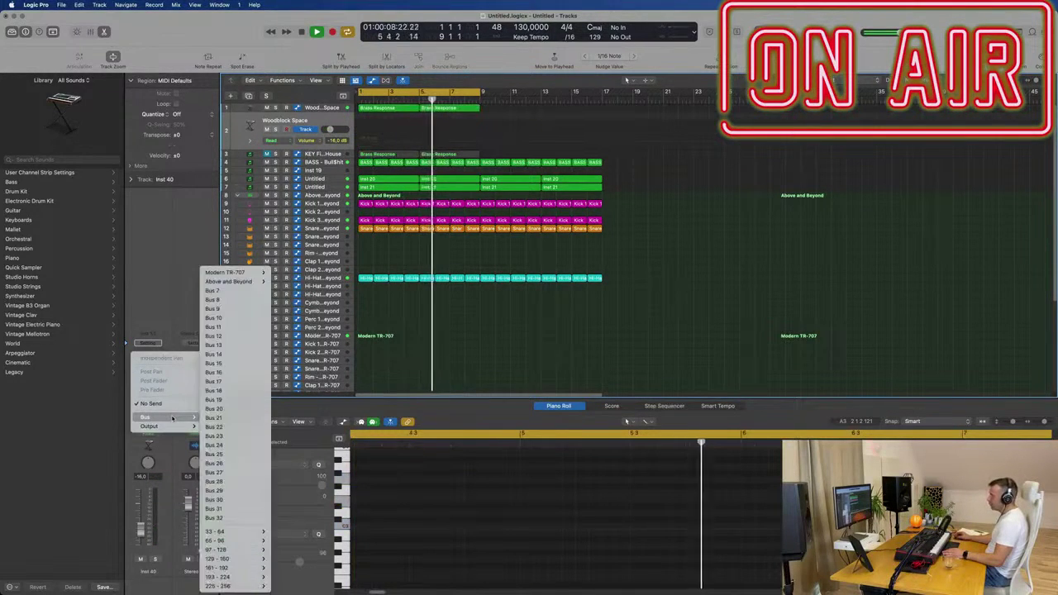
click(234, 292)
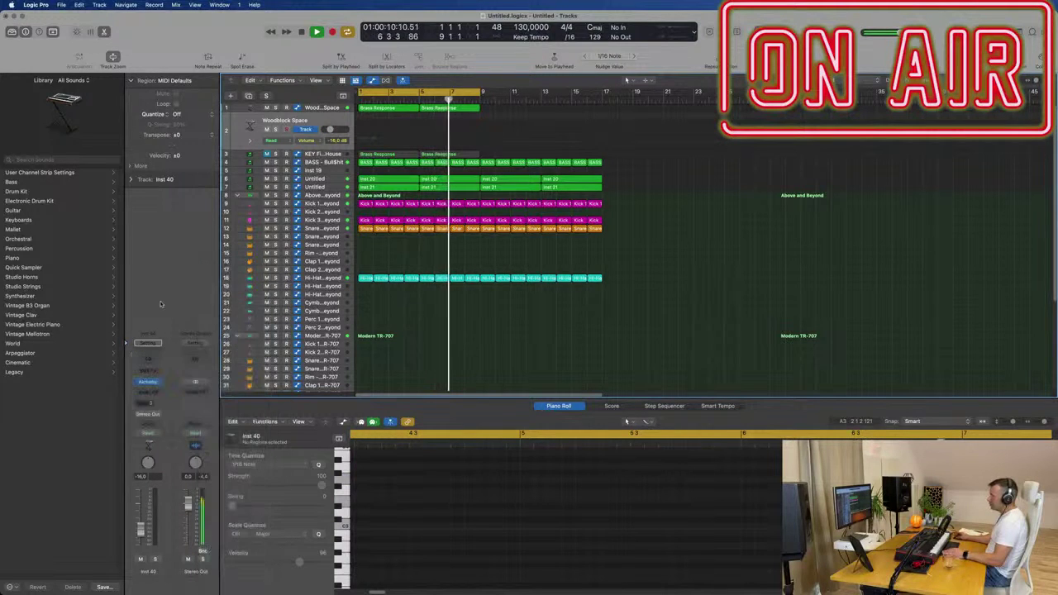
- Insert the SilverVerb reverb on the aux channel fed by Bus 7
click(202, 388)
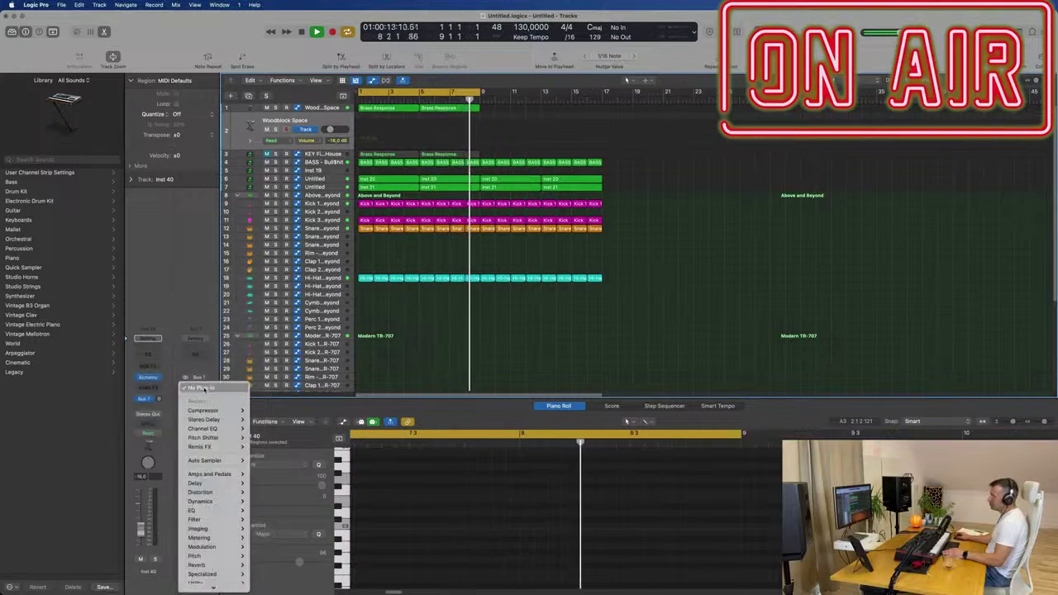
mouse_move(219, 438)
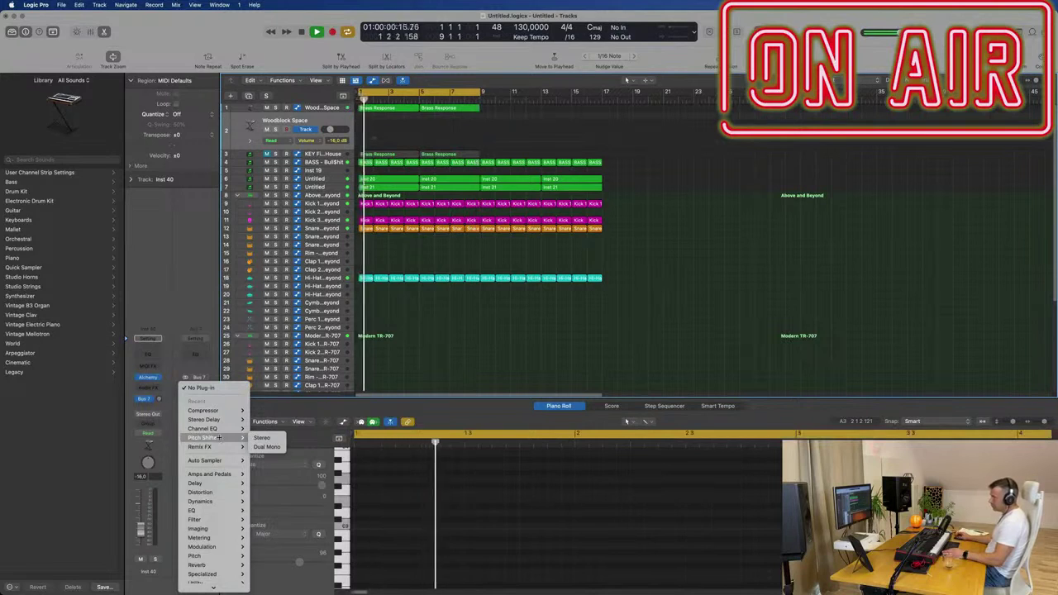
mouse_move(198, 565)
mouse_move(280, 569)
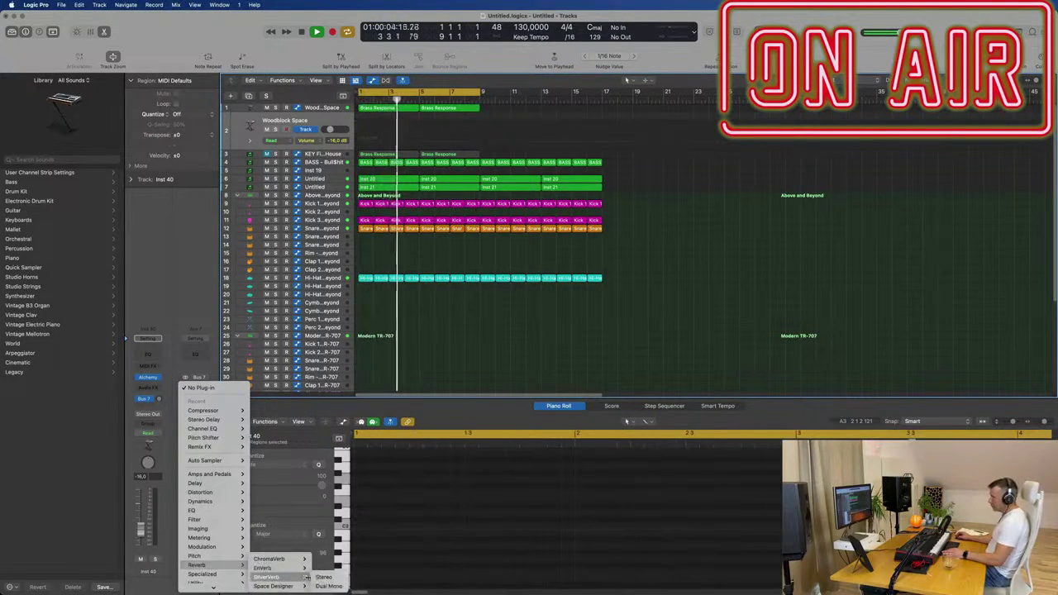
click(280, 577)
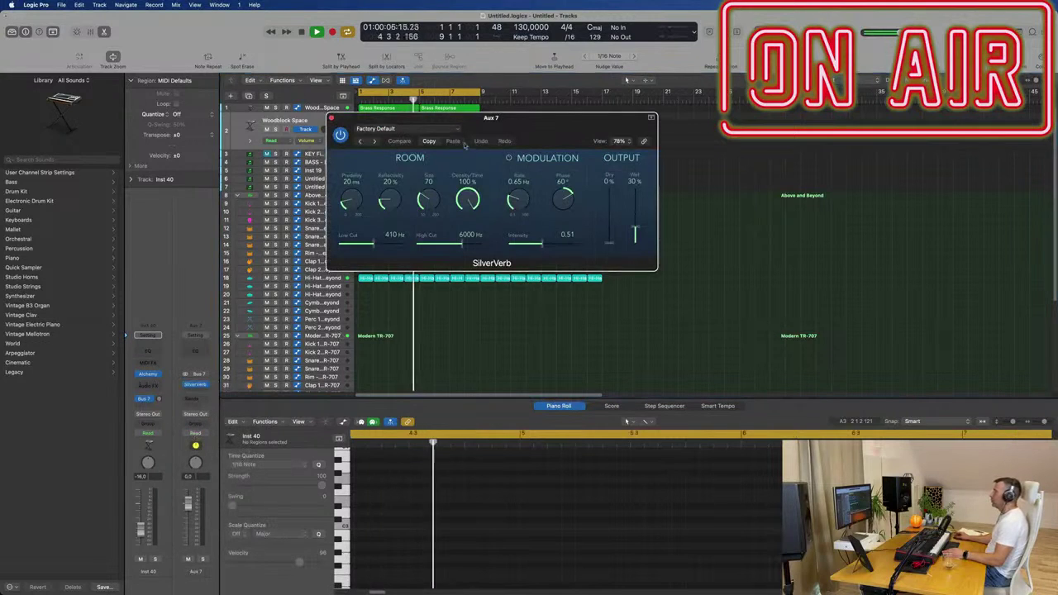
- Load the grandiose preset in SilverVerb and move its window clear of the tracks
click(388, 128)
click(430, 301)
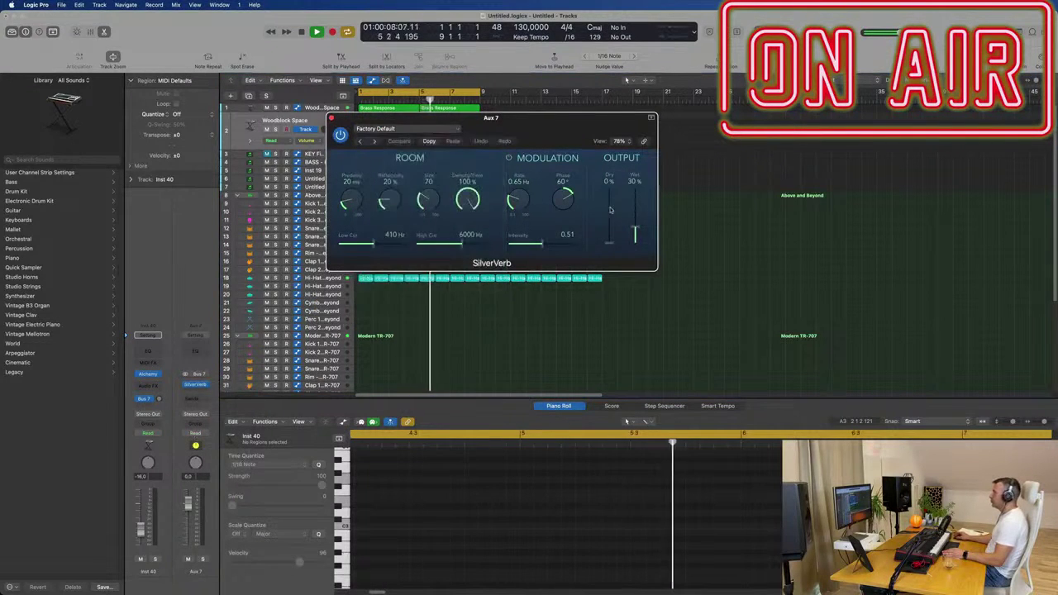
drag(491, 118, 947, 141)
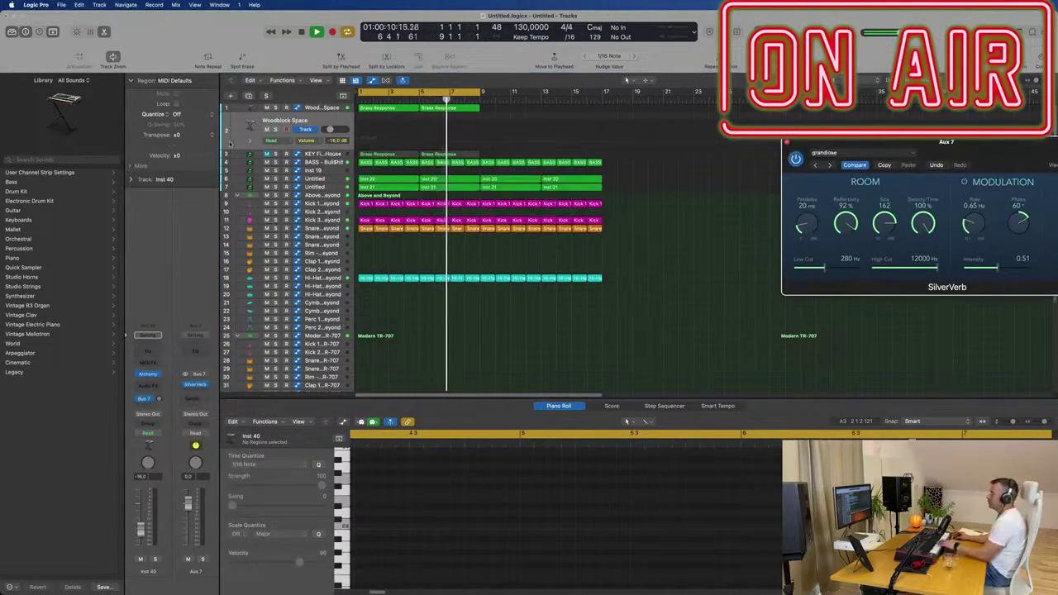
- With Alchemy open on the duplicated Woodblock Space track, set the track volume to about -13.2 dB and turn up its Bus 7 send
click(333, 119)
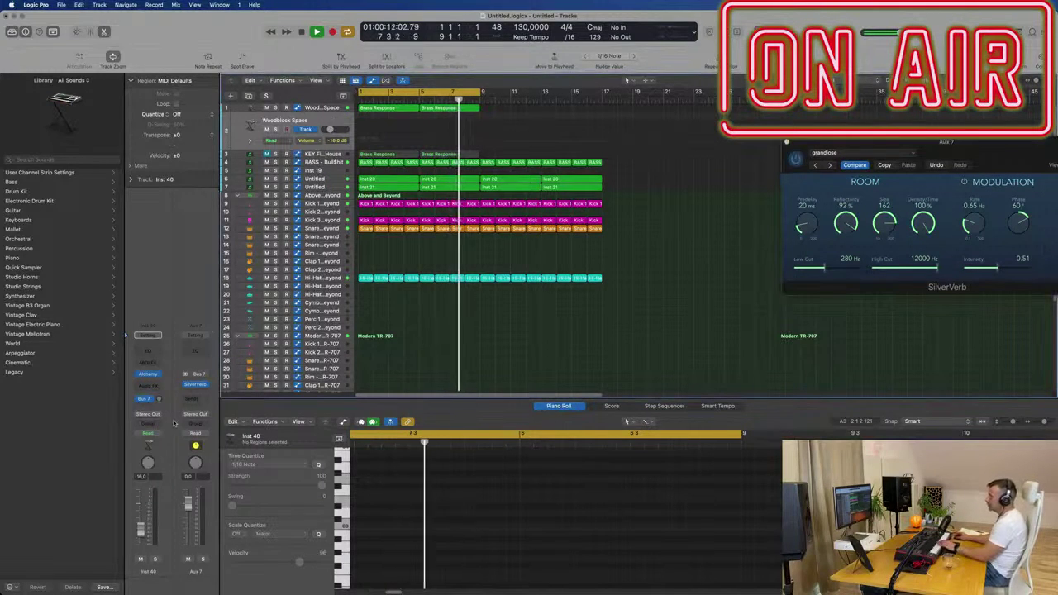
click(148, 374)
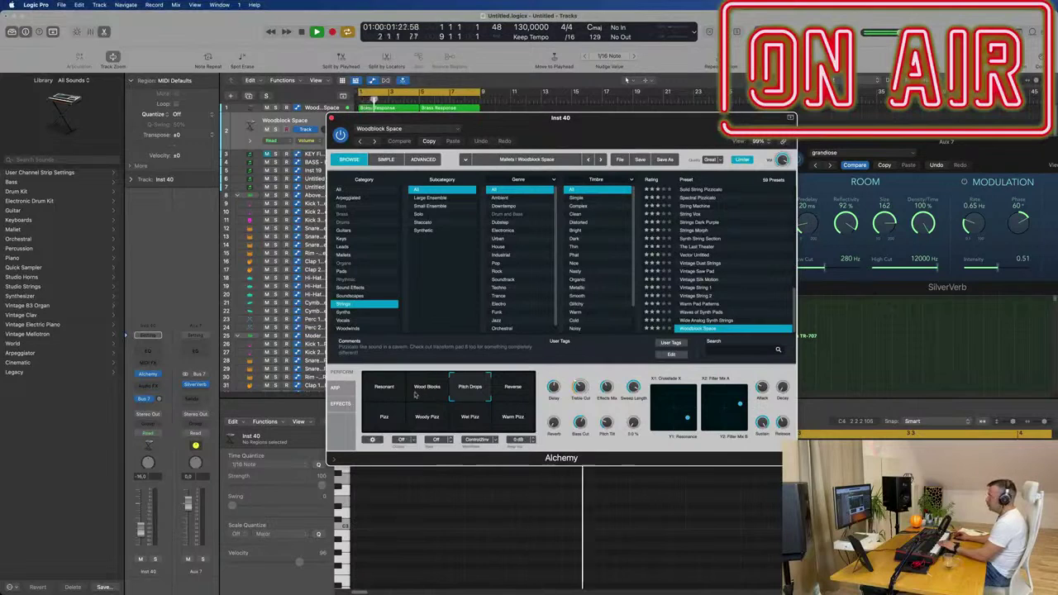
drag(564, 119, 497, 357)
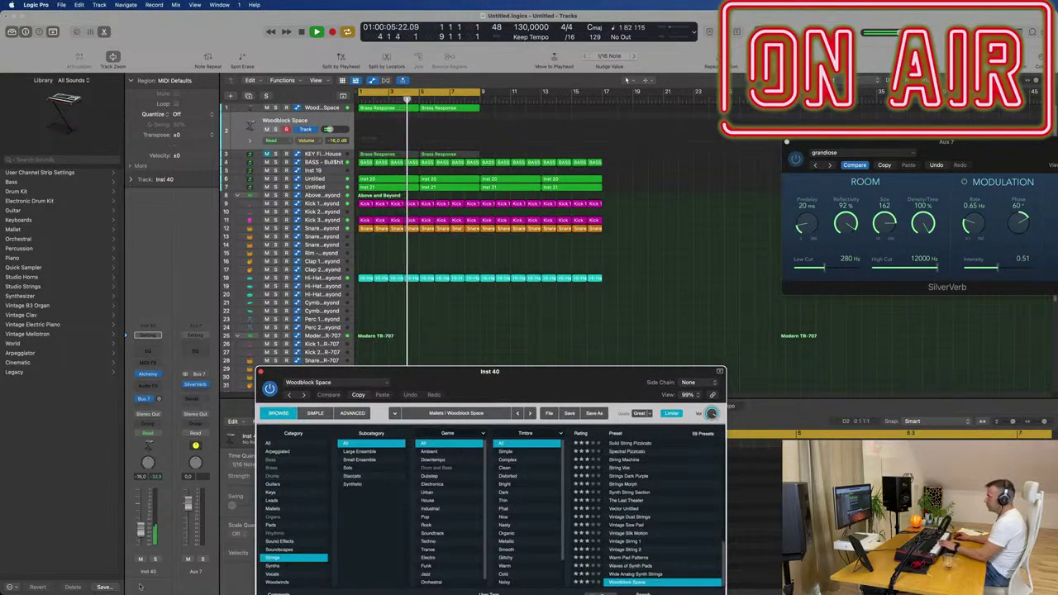
drag(329, 129, 336, 128)
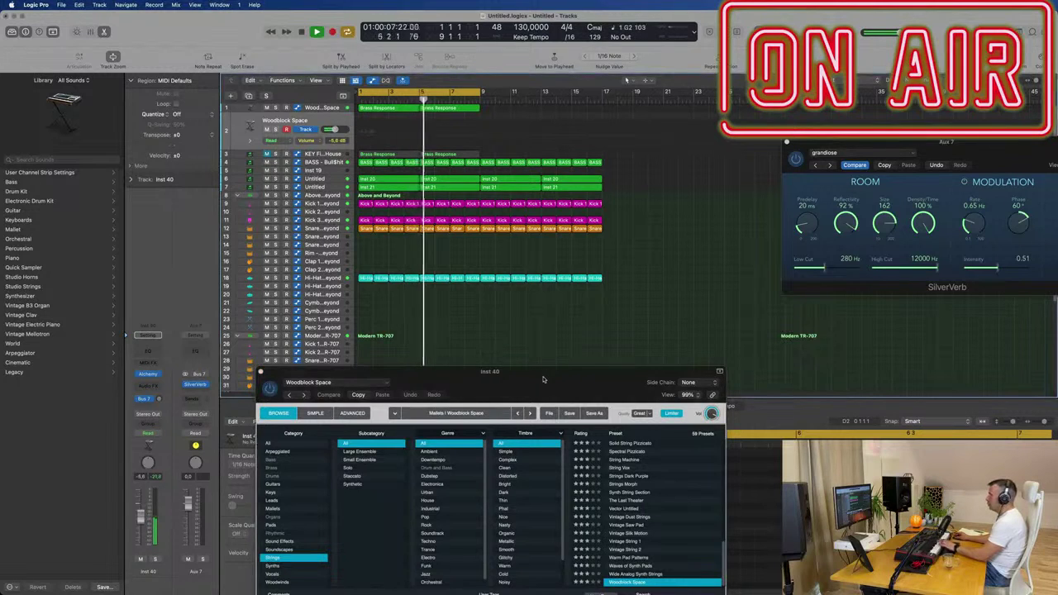
drag(551, 369, 554, 254)
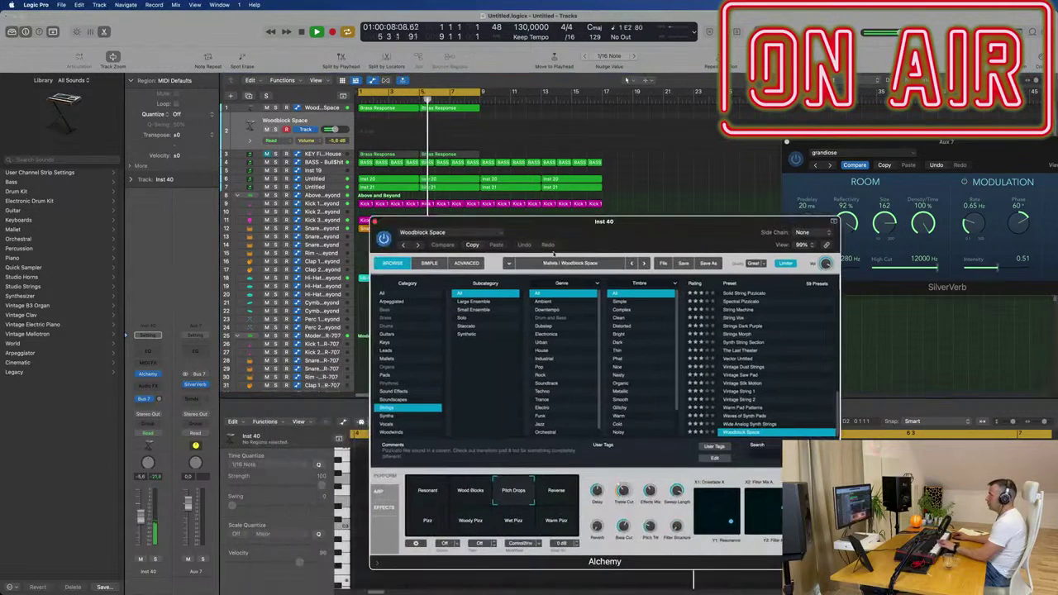
click(157, 398)
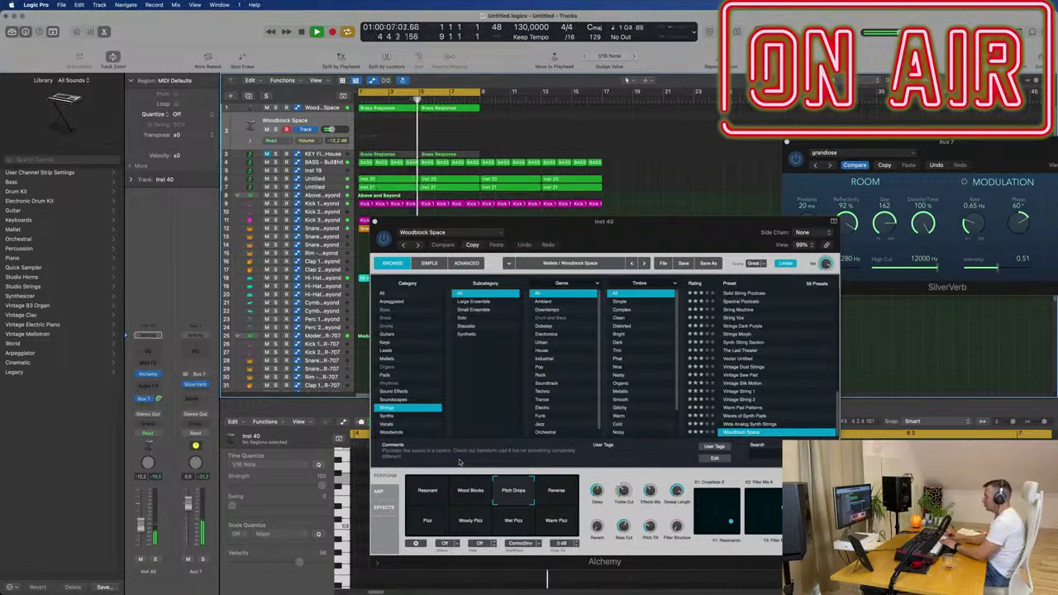
- Audition Alchemy's Wood Blocks, Reverse, Pizz, Woody Pizz and Wet Pizz variations, choose Warm Pizz, and raise the track volume to -6.8 dB
click(478, 491)
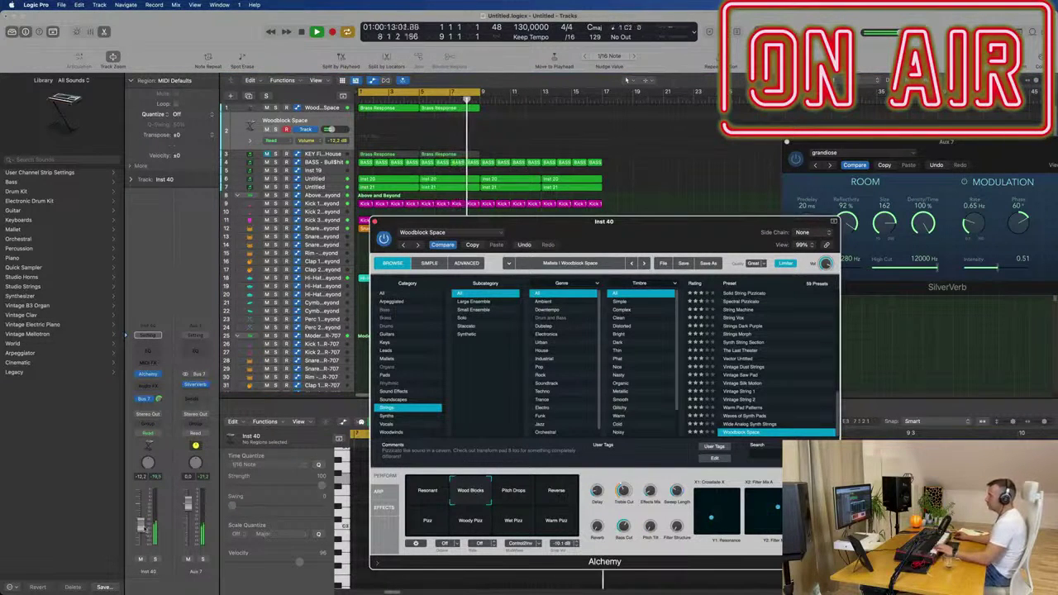
key(Return)
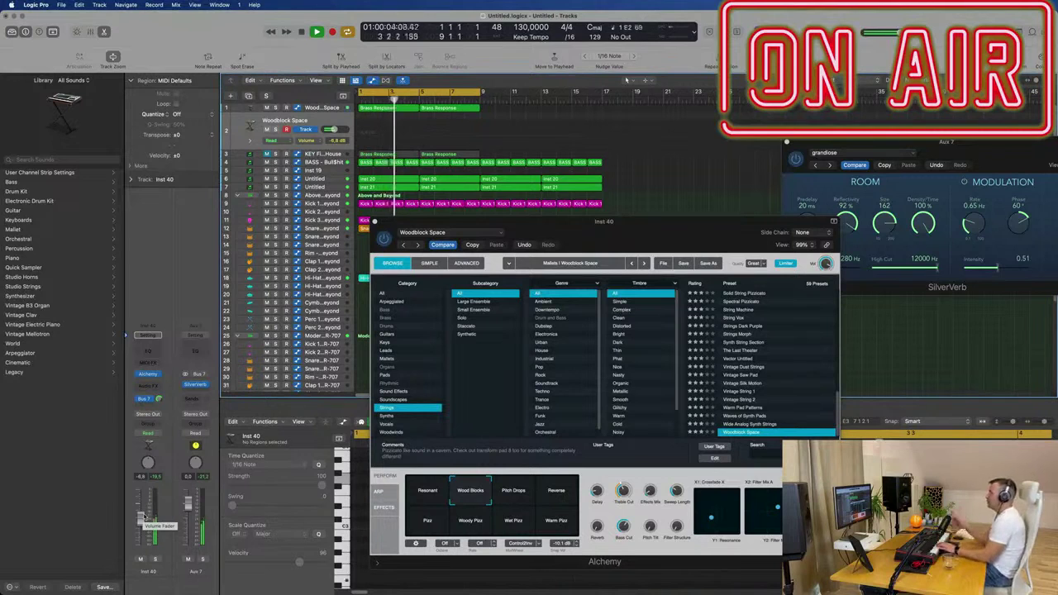
click(551, 483)
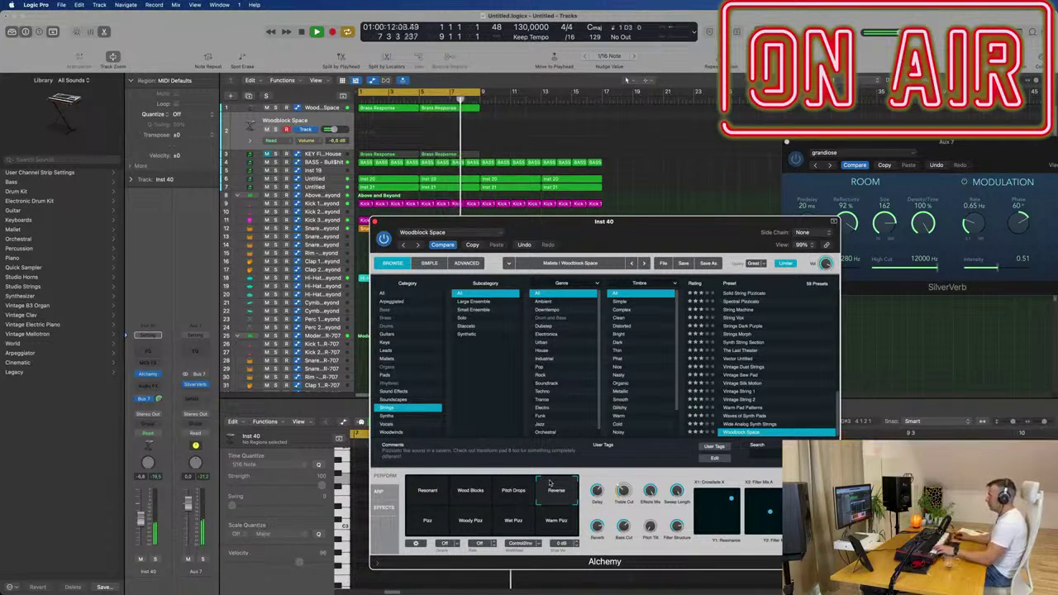
click(426, 522)
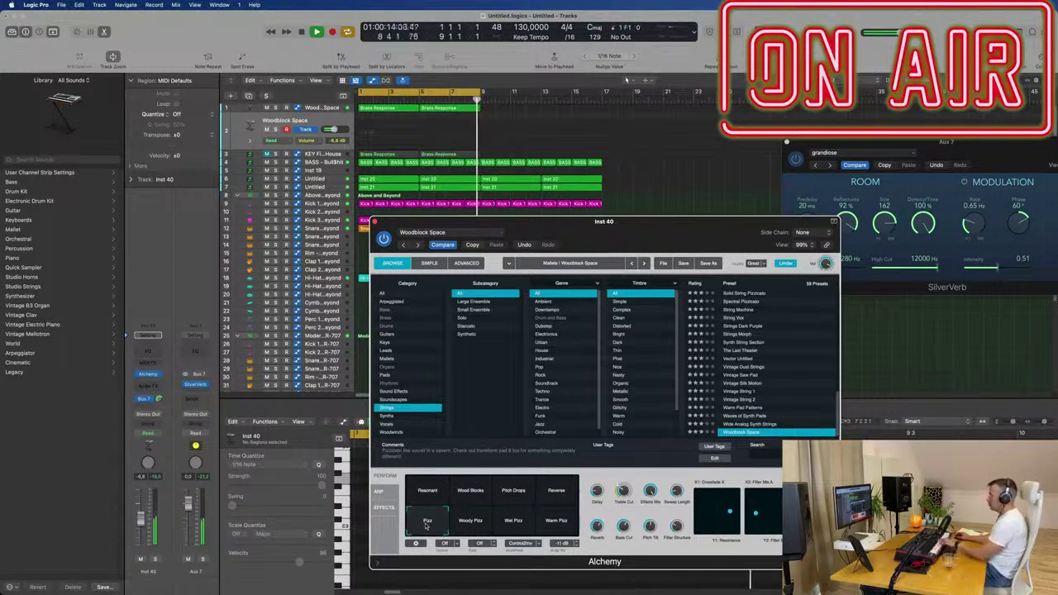
click(470, 522)
click(518, 525)
click(566, 524)
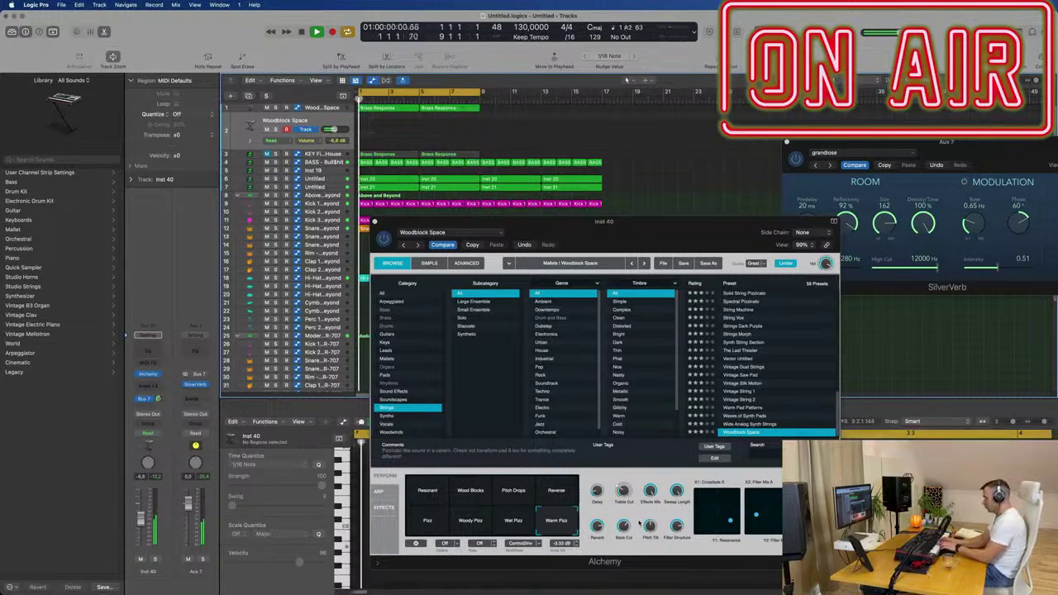
- Record a pizzicato part on the duplicated Woodblock Space track from bar 2 to about bar 6
key(r)
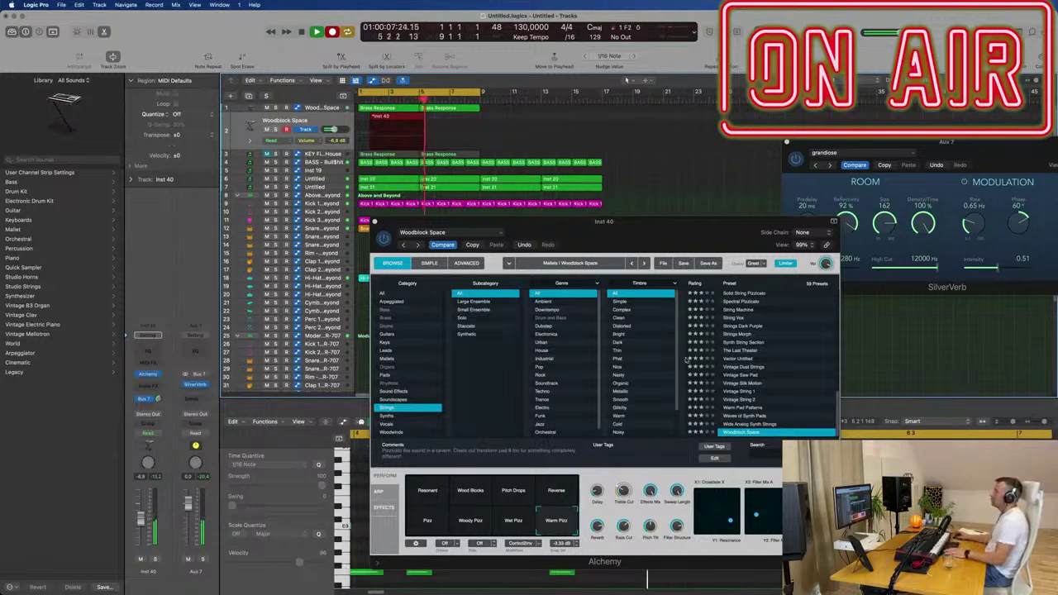
key(space)
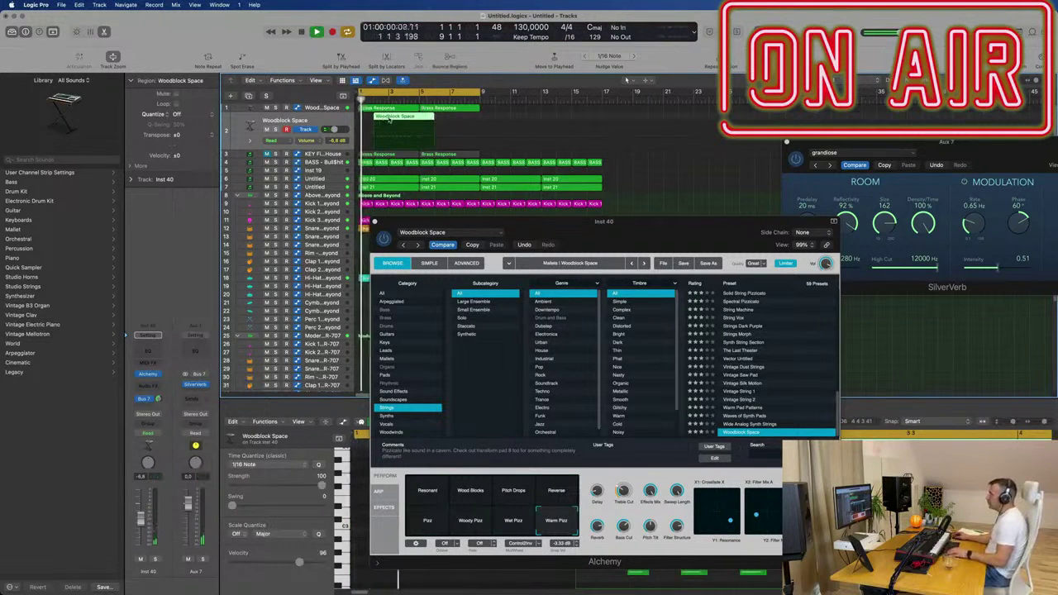
- Split the recorded region at bar 3, remove the first piece, and move the remaining region to bar 1
key(super+t)
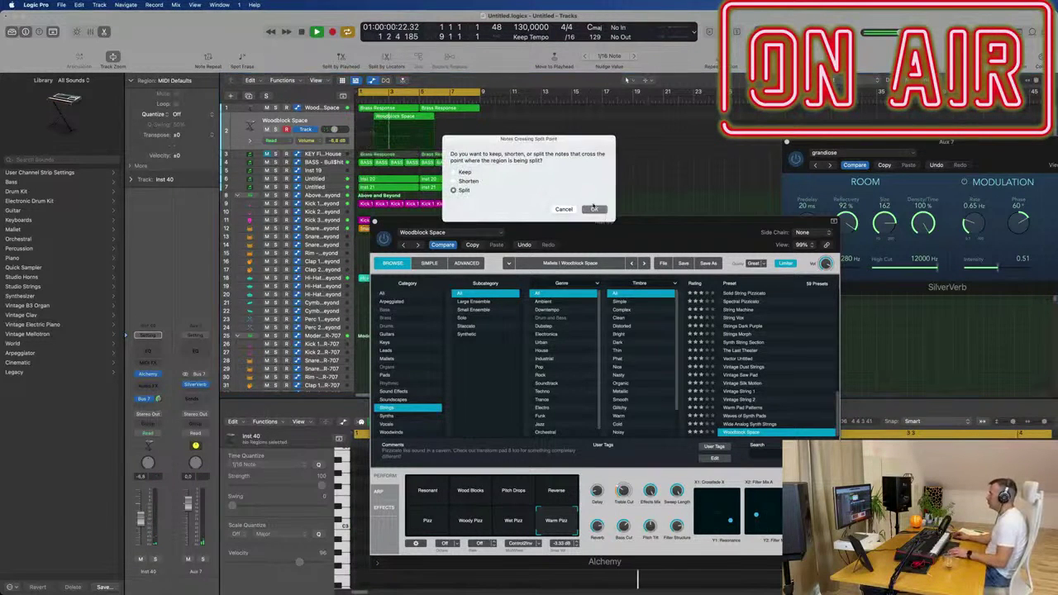
key(Return)
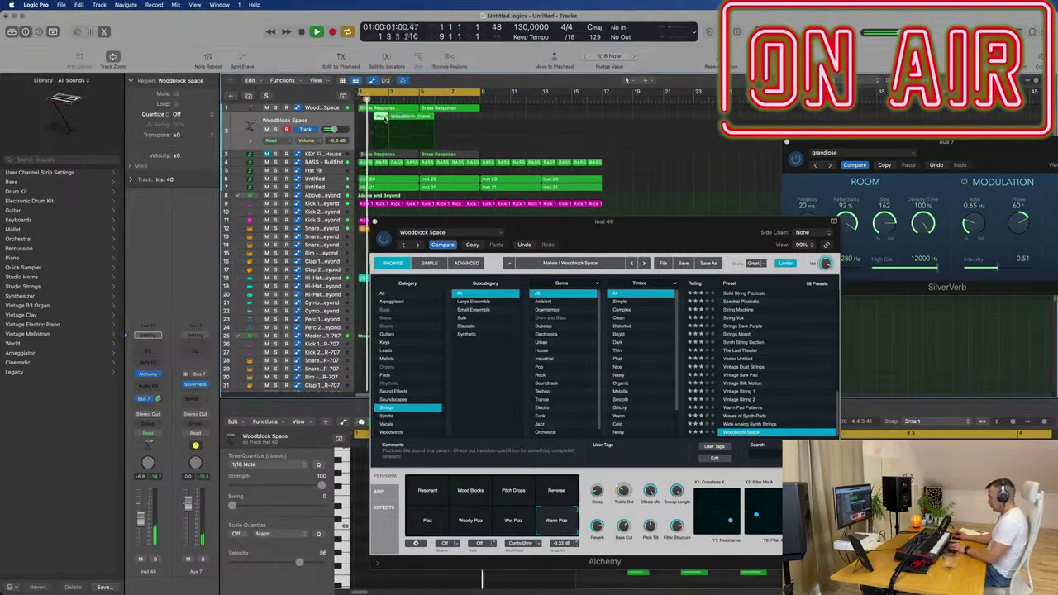
drag(411, 118, 380, 118)
key(e)
key(e)
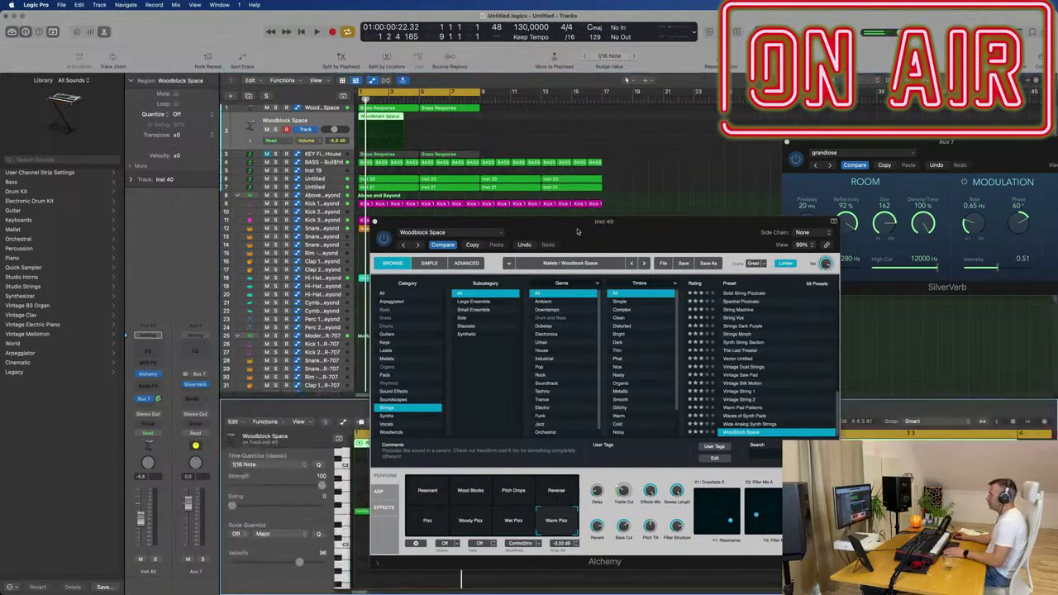
- Move the Alchemy window aside and quantize all notes of the recorded region to 1/16 notes
drag(560, 230, 1005, 151)
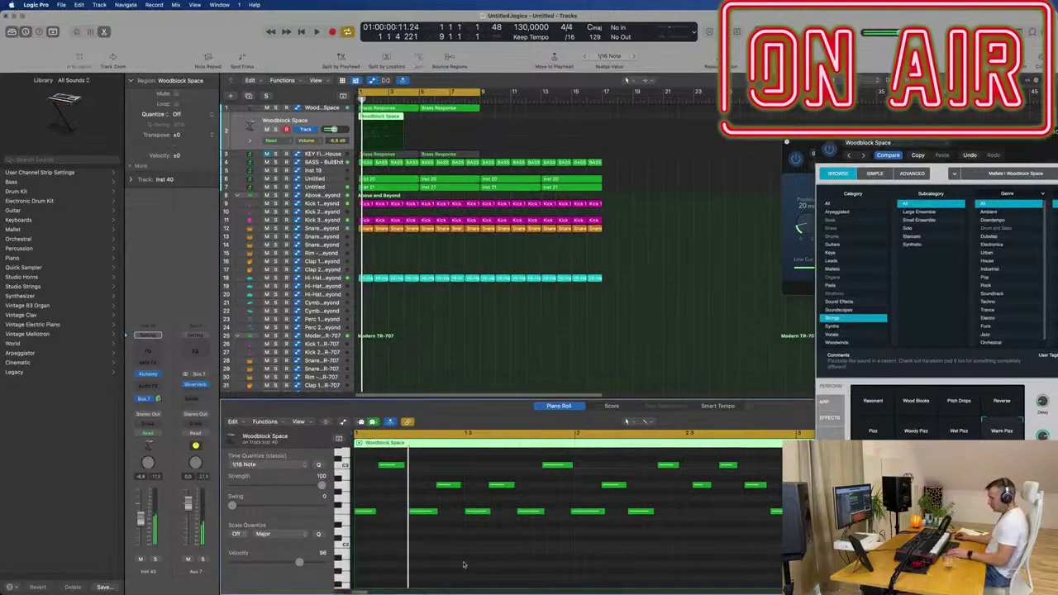
key(super+a)
key(space)
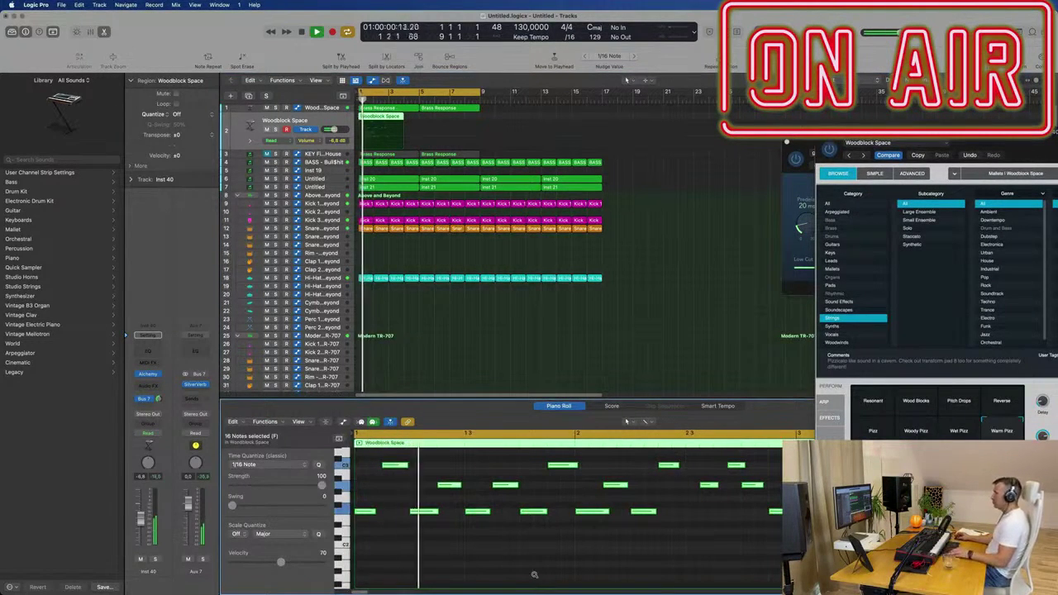
key(super+Left)
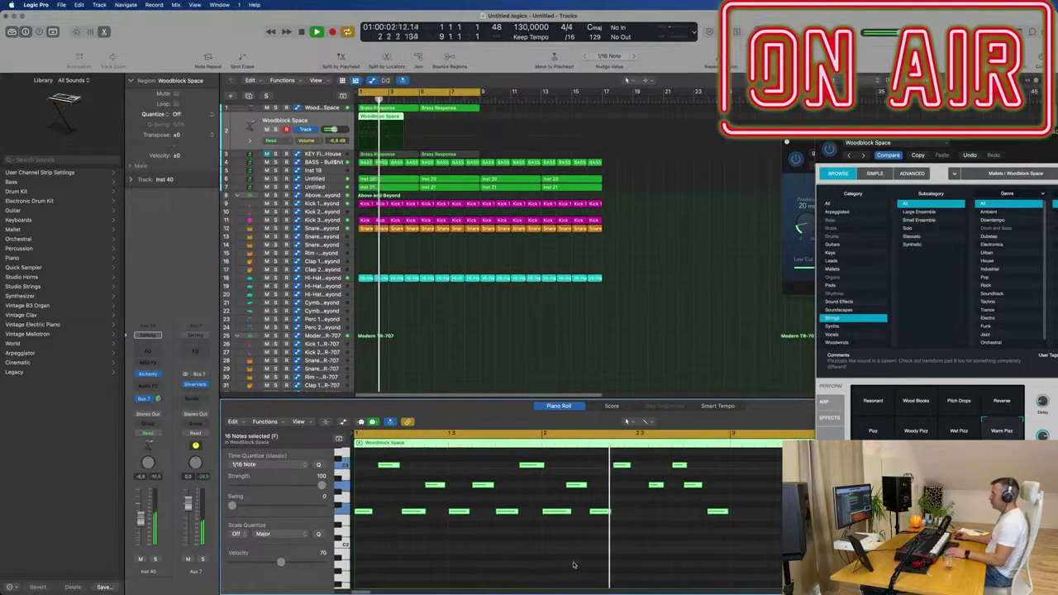
- Delete the notes from bar 2 onward and repeat the remaining eight-note pattern to fill the region up to bar 5
drag(551, 554, 775, 461)
key(Delete)
key(space)
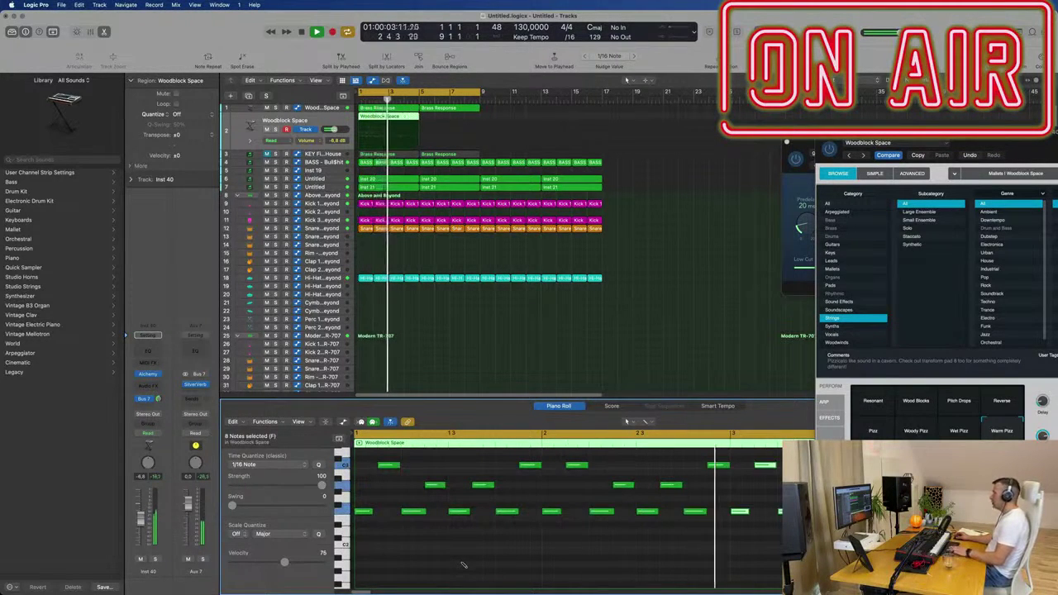
click(424, 149)
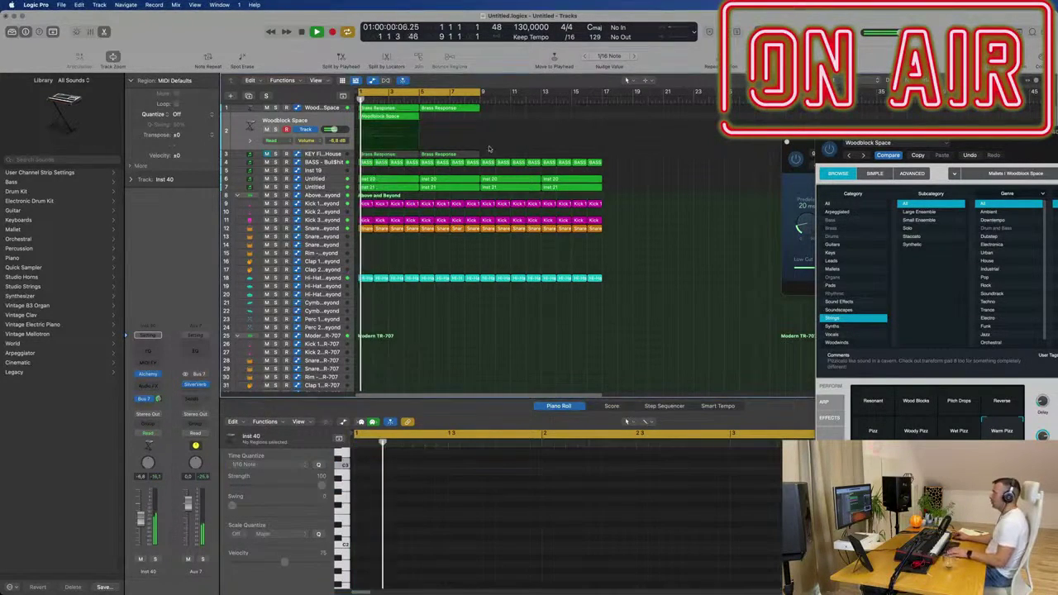
click(388, 116)
key(super+r)
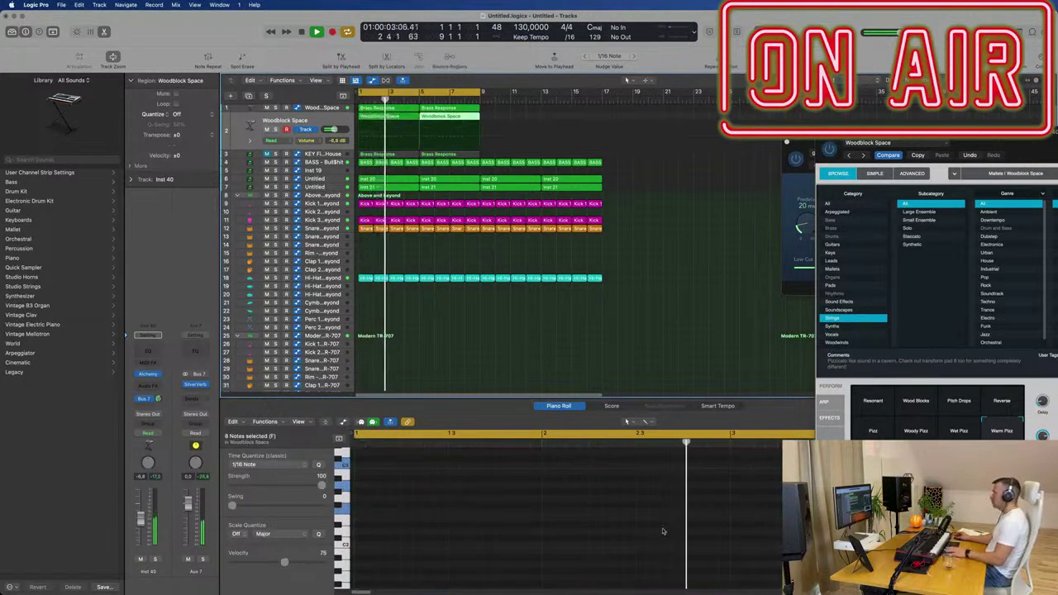
drag(525, 114, 446, 122)
key(Delete)
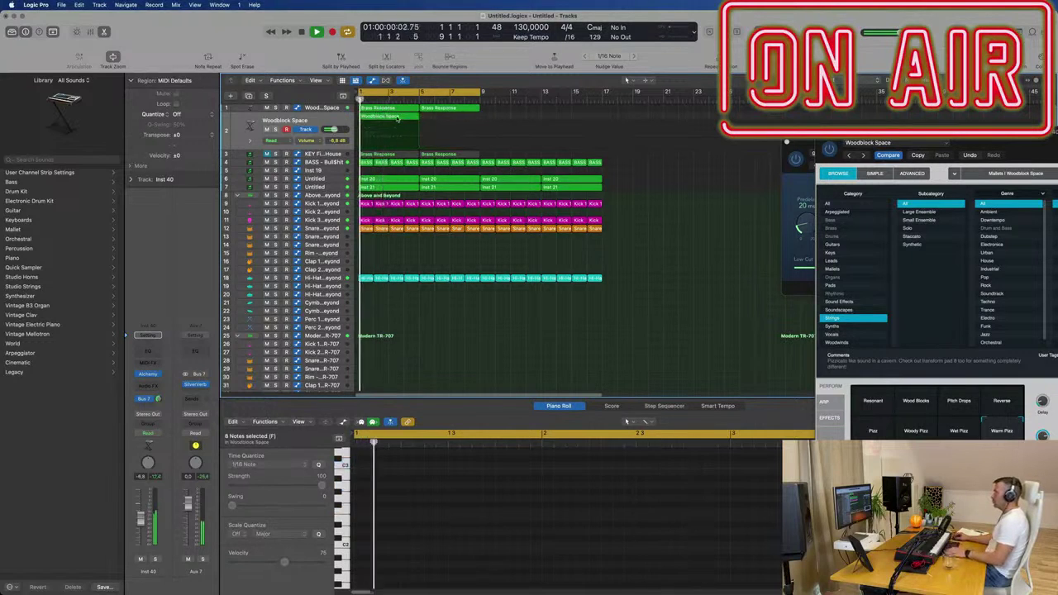
- Repeat the eight notes of bar 3 into bar 4 of the Woodblock Space region and cut off the part after bar 5
click(602, 536)
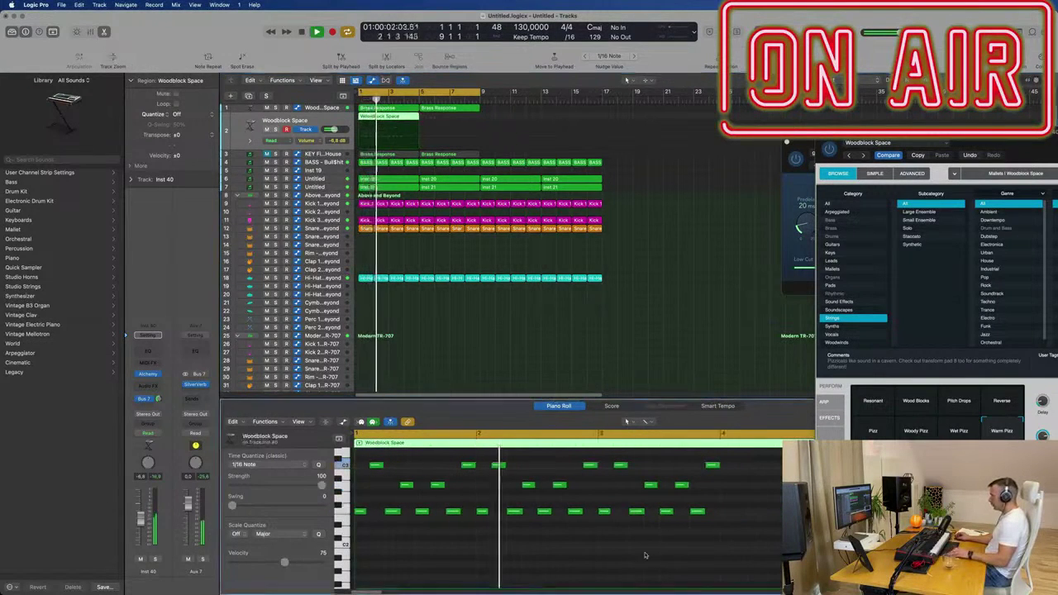
drag(602, 537, 750, 460)
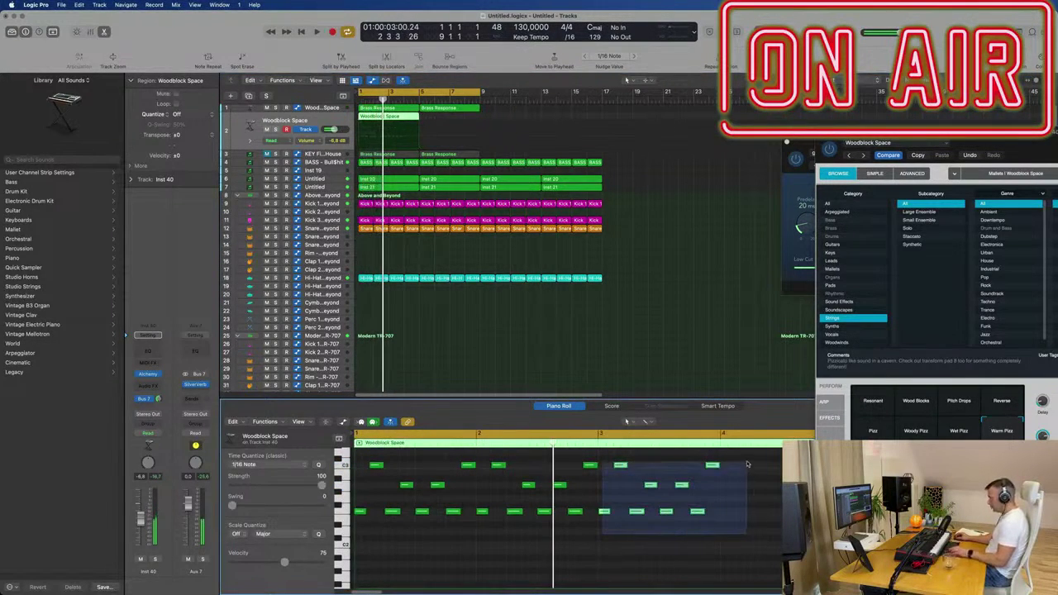
key(super+r)
key(space)
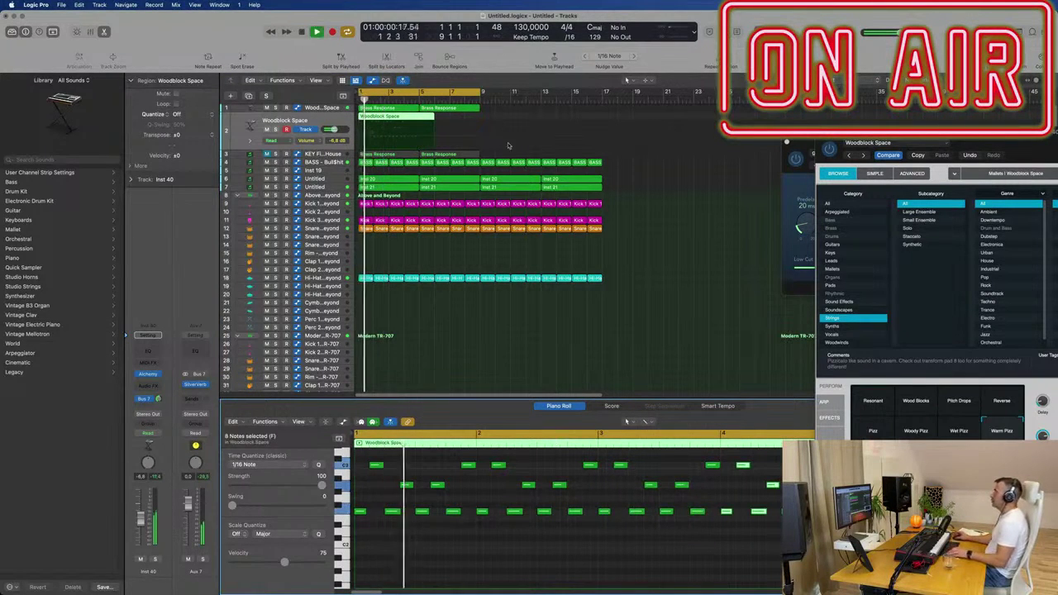
click(446, 120)
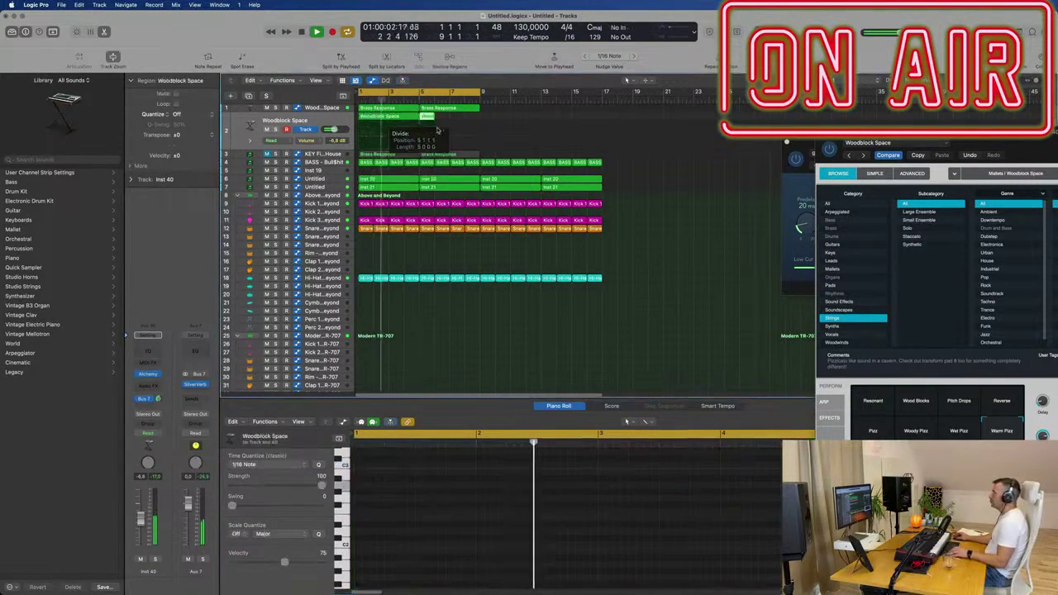
click(380, 117)
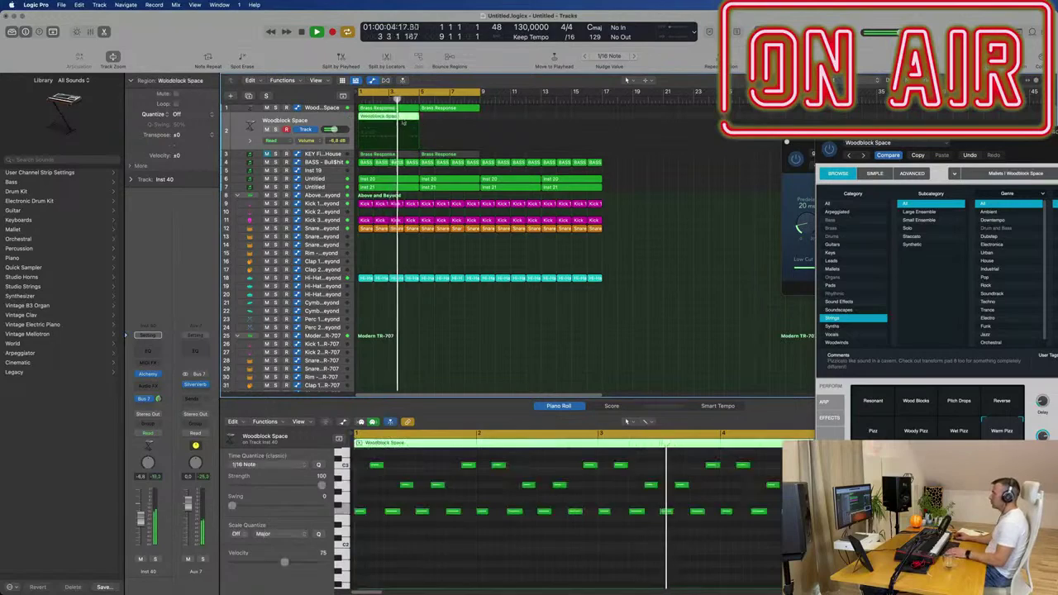
- Transpose all notes of the Woodblock Space region up one octave
key(Return)
key(super+a)
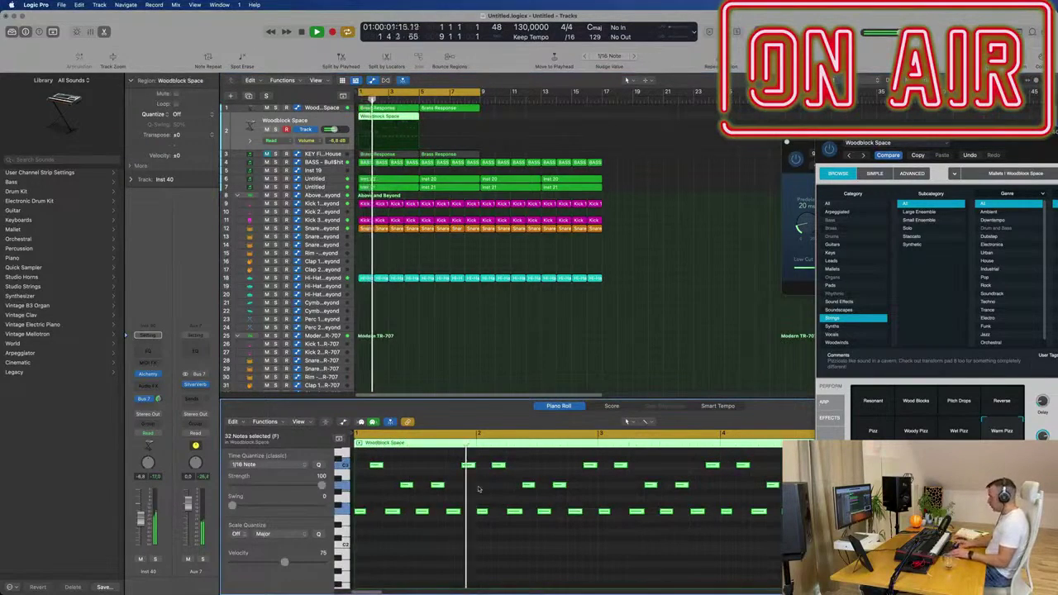
key(Delete)
- Audition Alchemy's Wet Pizz, Woody Pizz and Pizz snapshots during playback and raise the Woodblock Space track volume to -4.3 dB
drag(902, 137, 464, 194)
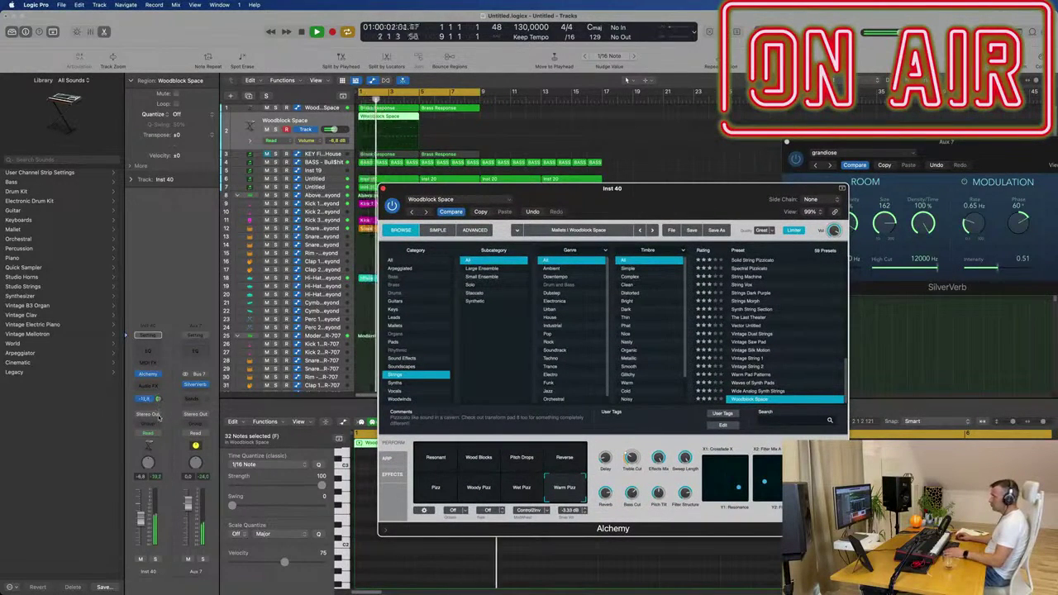
click(518, 491)
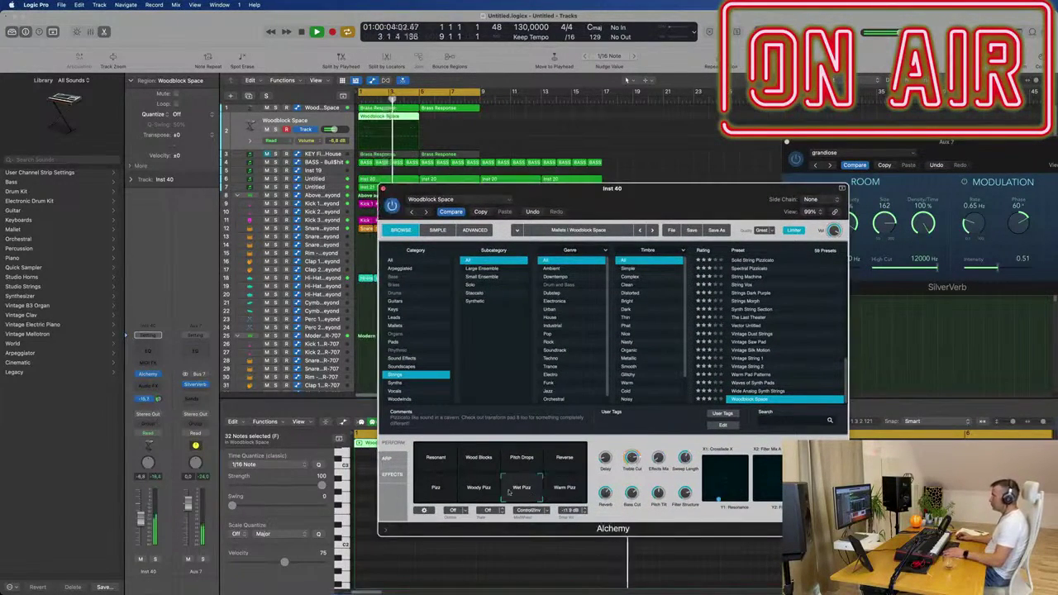
click(479, 491)
click(436, 491)
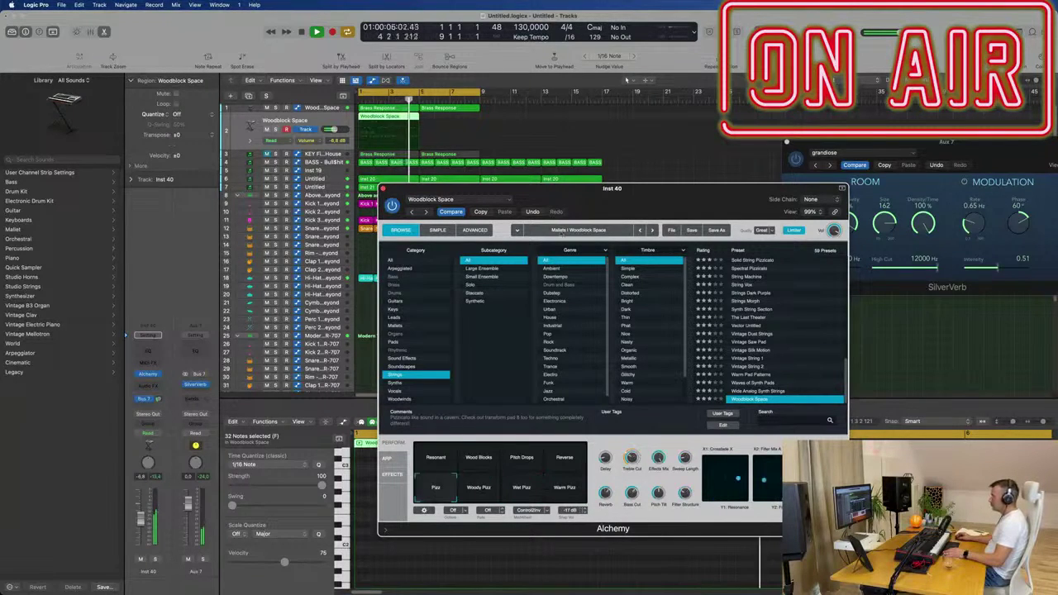
drag(637, 197, 816, 122)
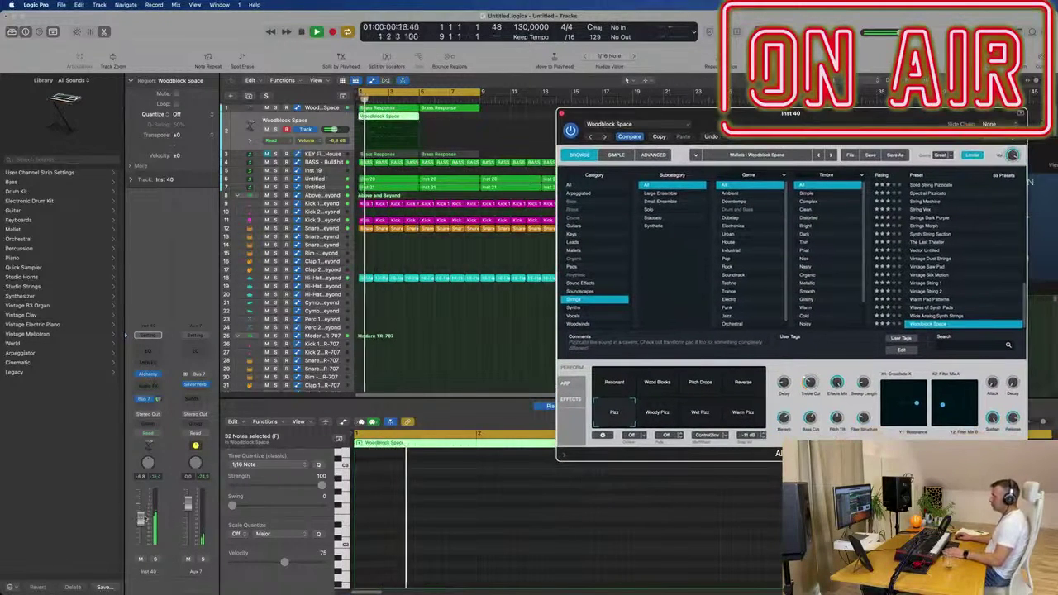
- Audition Alchemy's Resonant, Wood Blocks, Pitch Drops and Reverse snapshots during playback
click(616, 384)
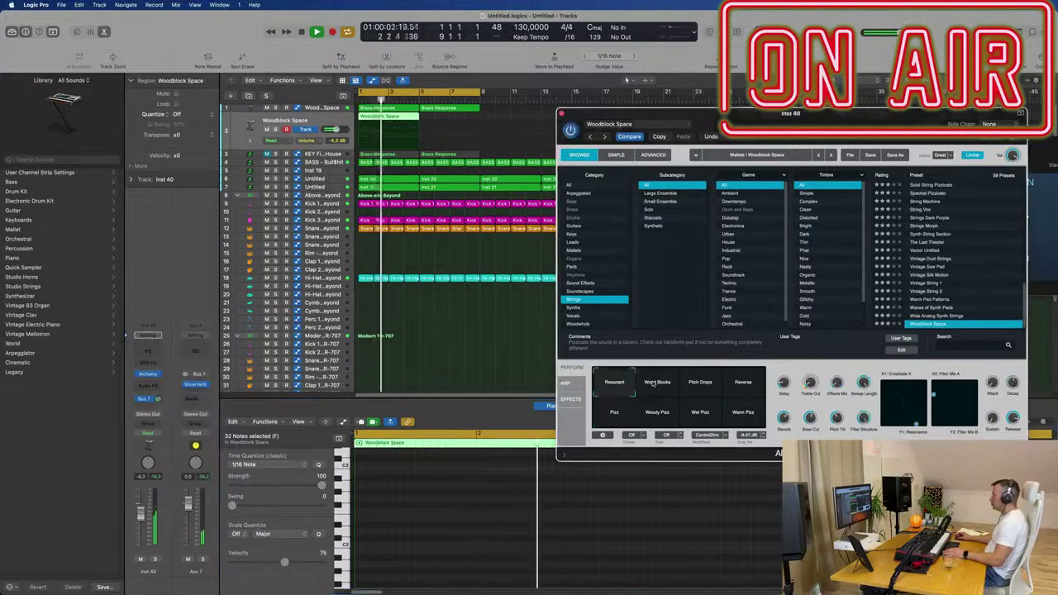
click(657, 383)
click(700, 382)
click(743, 383)
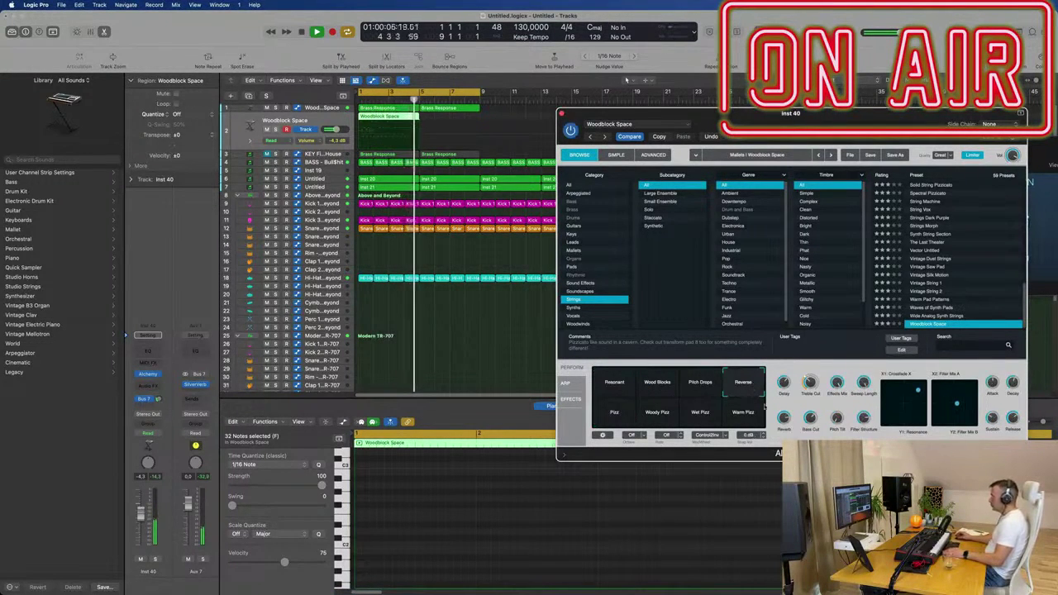
- Uncover the arrangement and repeat the Woodblock Space region once so the copy fills bars 5 to 9
drag(873, 105, 789, 138)
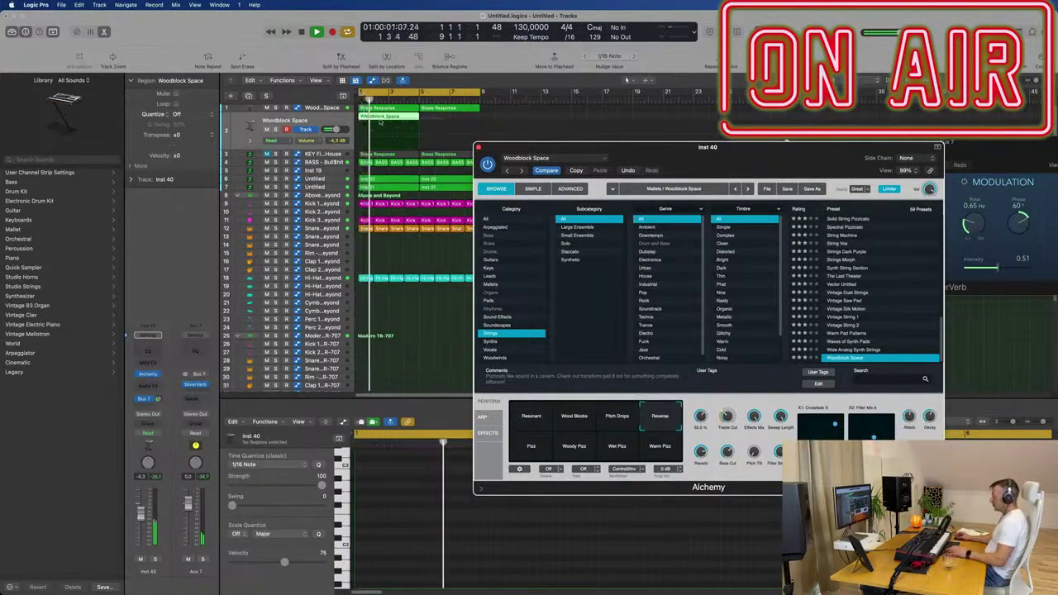
click(444, 121)
drag(725, 162, 674, 165)
- Compare the Woody Pizz and Wet Pizz snapshots in Alchemy, keep Wet Pizz, and adjust its Treble Cut
click(499, 443)
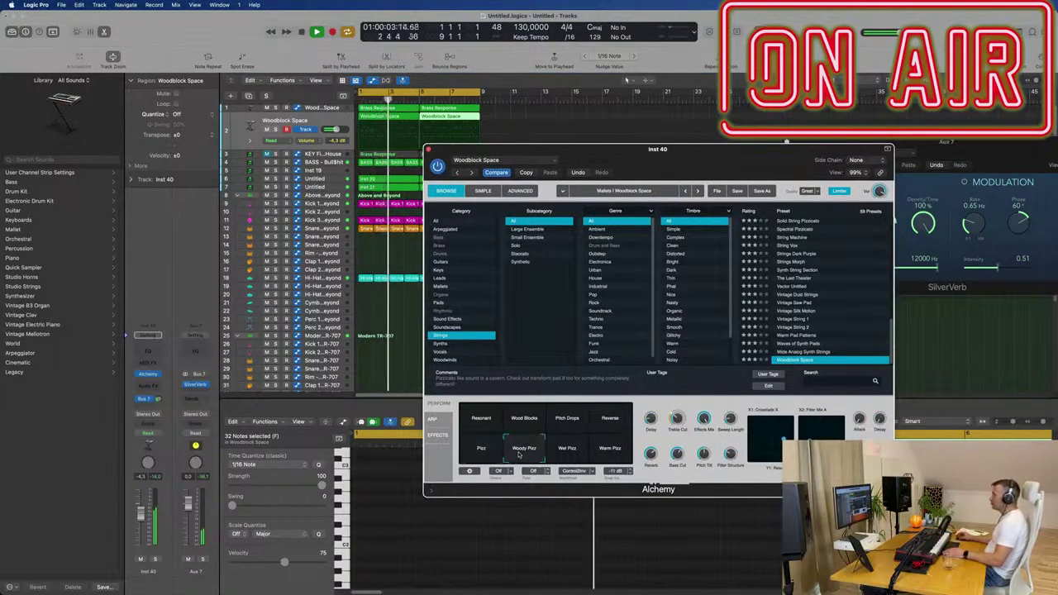
click(565, 450)
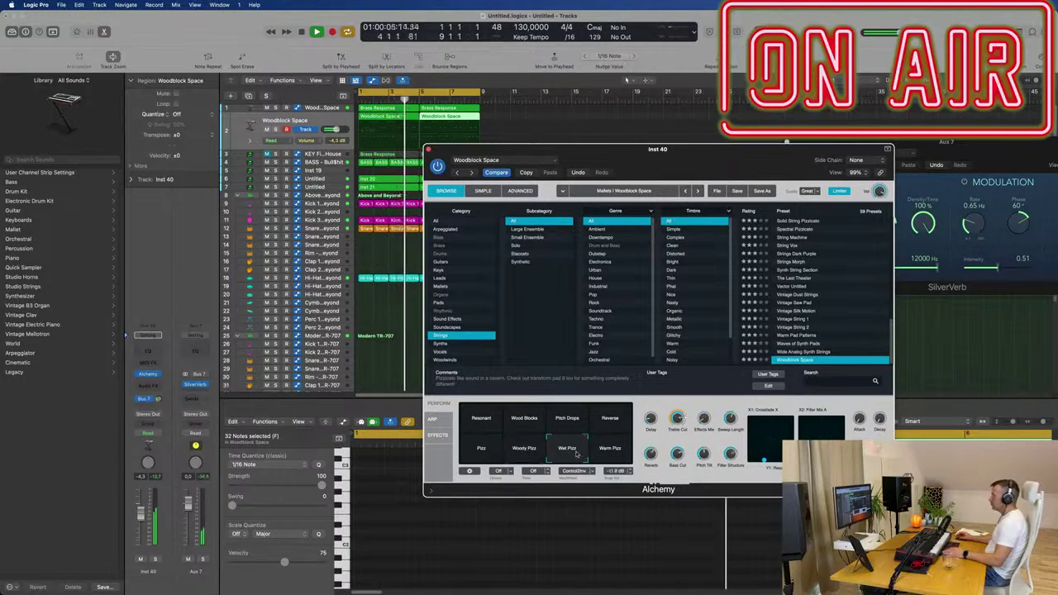
click(516, 457)
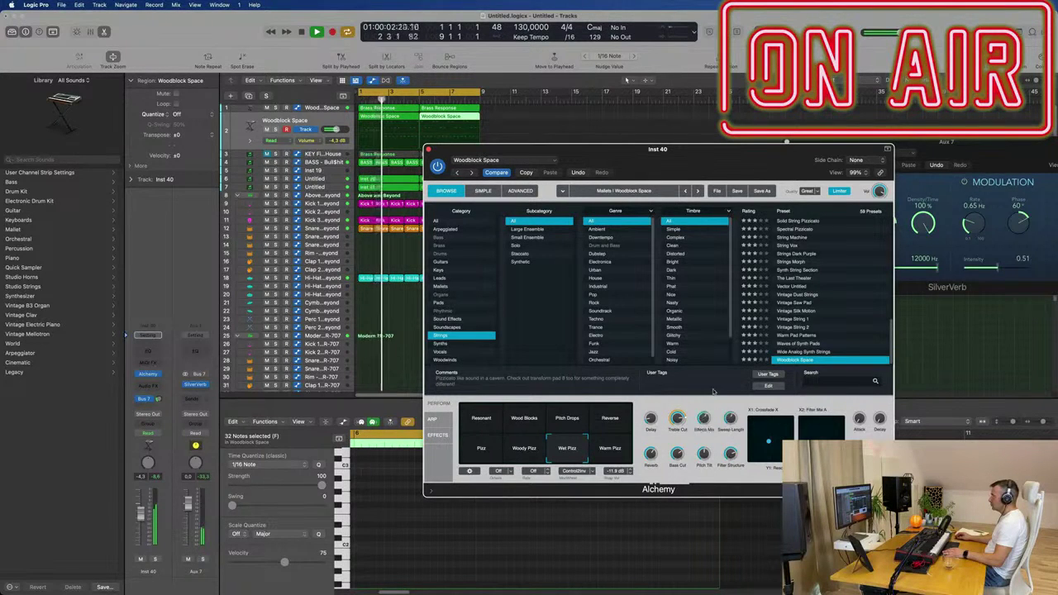
mouse_move(677, 420)
mouse_down()
mouse_move(675, 440)
mouse_move(683, 415)
mouse_move(691, 421)
mouse_up()
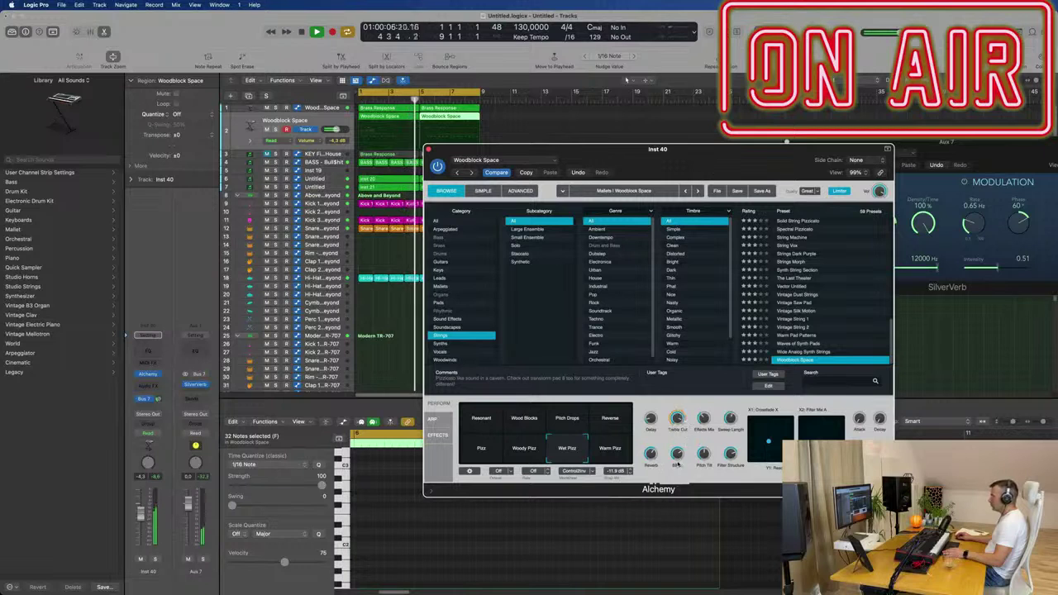
- Move the Alchemy window aside and display the notes of both Woodblock Space regions in the Piano Roll
drag(657, 150, 980, 137)
drag(515, 119, 357, 121)
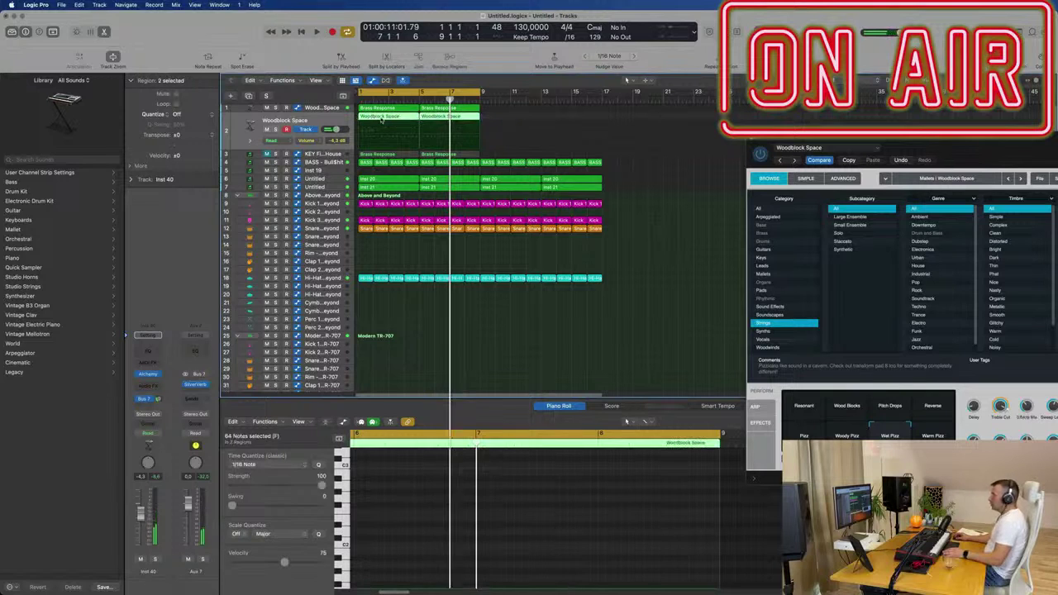
key(p)
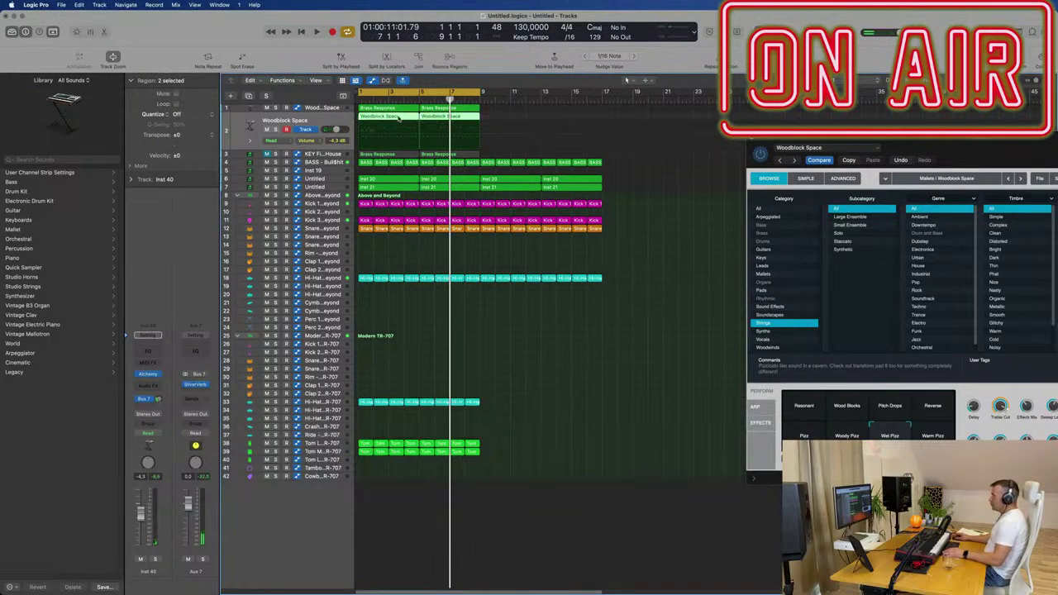
key(p)
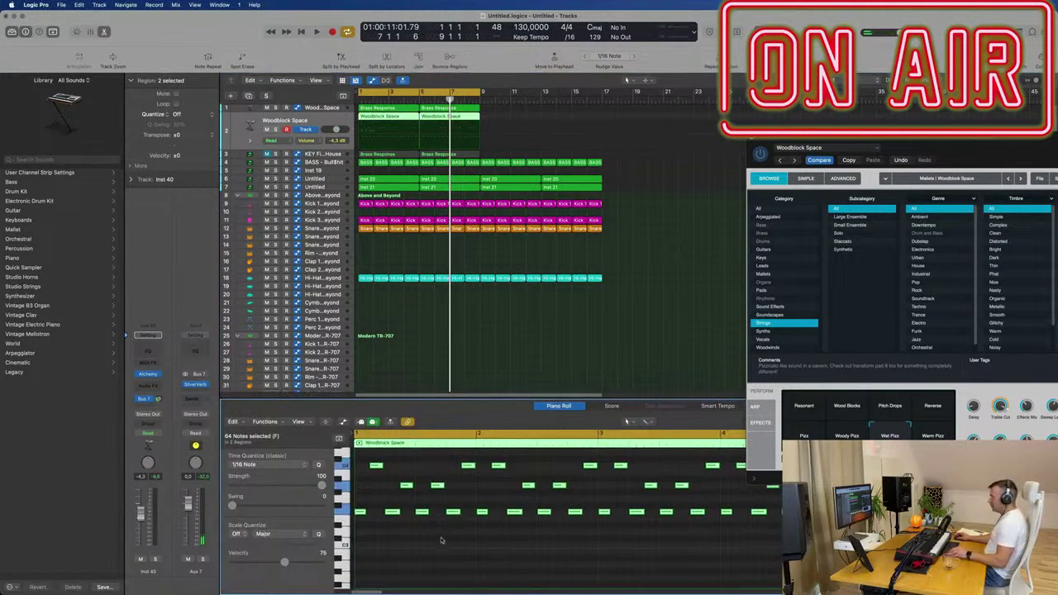
- Delete the second and fourth low notes in bar 1 and shift the first middle-pitch note earlier and the second one later
click(406, 537)
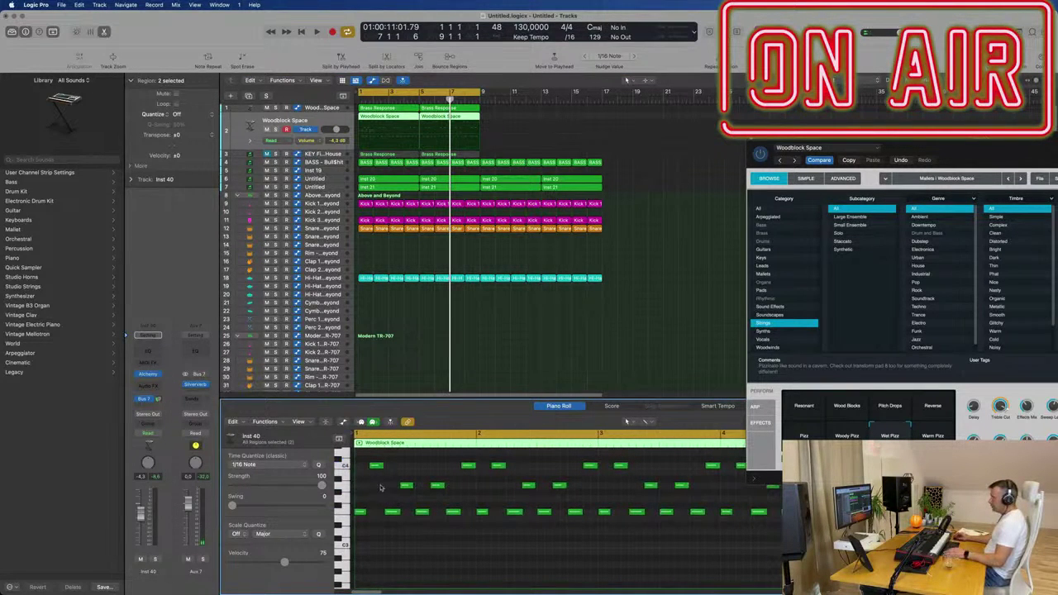
click(391, 512)
key(Return)
key(space)
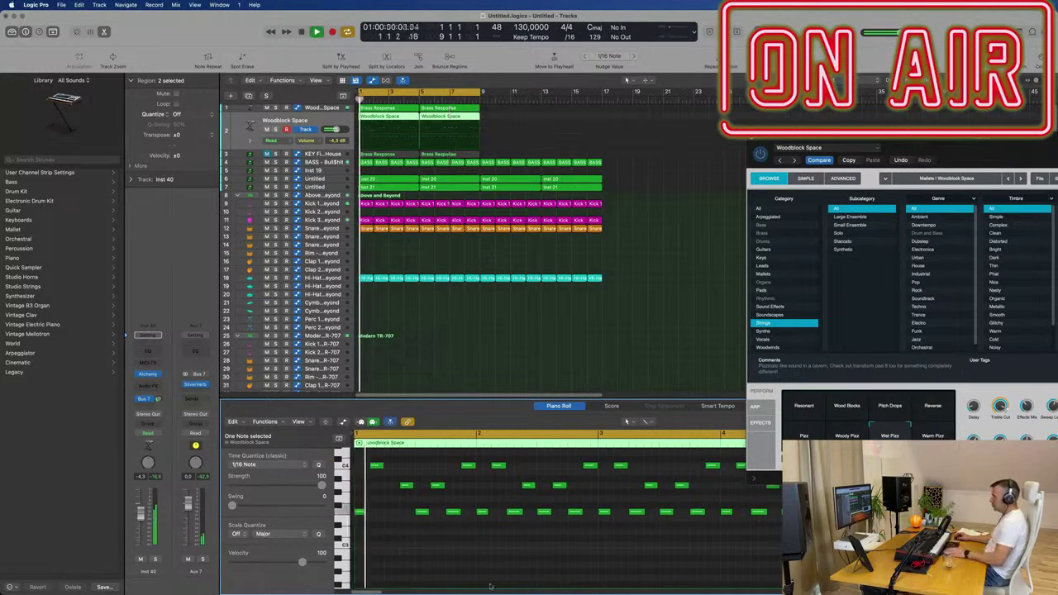
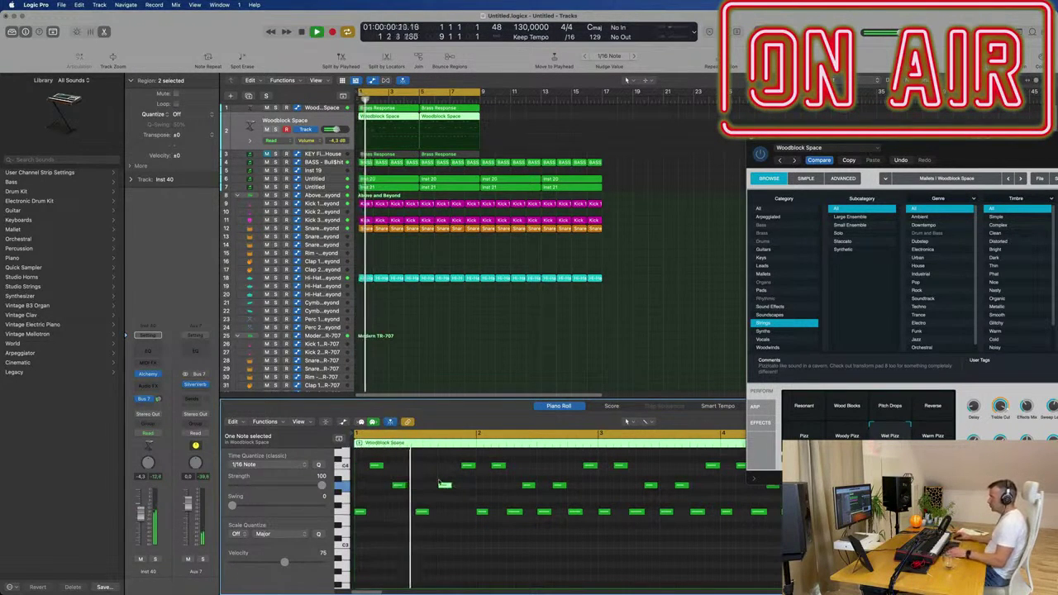
- Delete the notes of the first Woodblock Space region from bar 2 up to bar 5
key(super+Left)
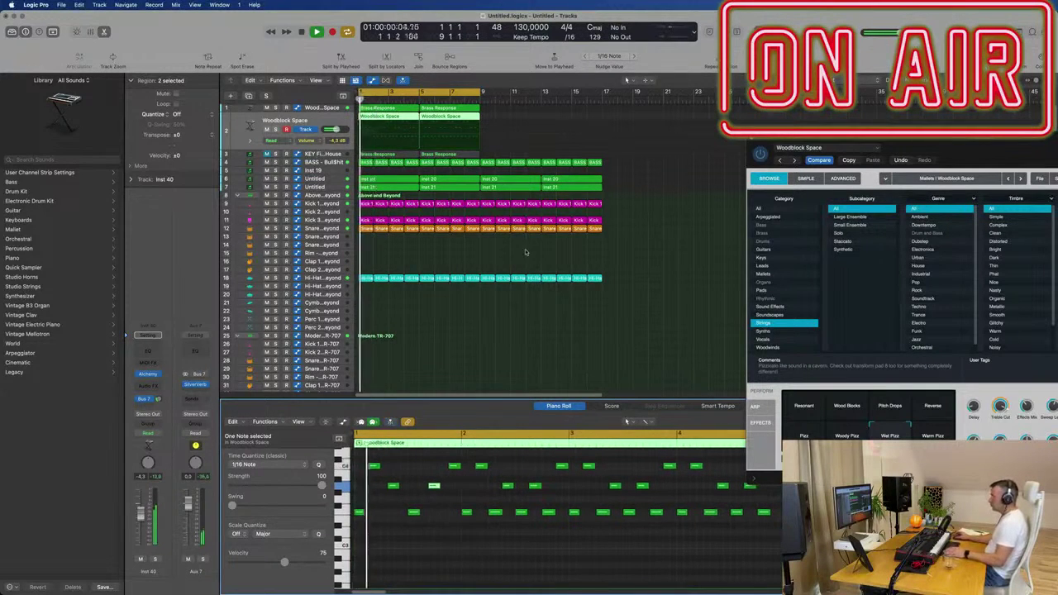
key(super+Left)
key(super+space)
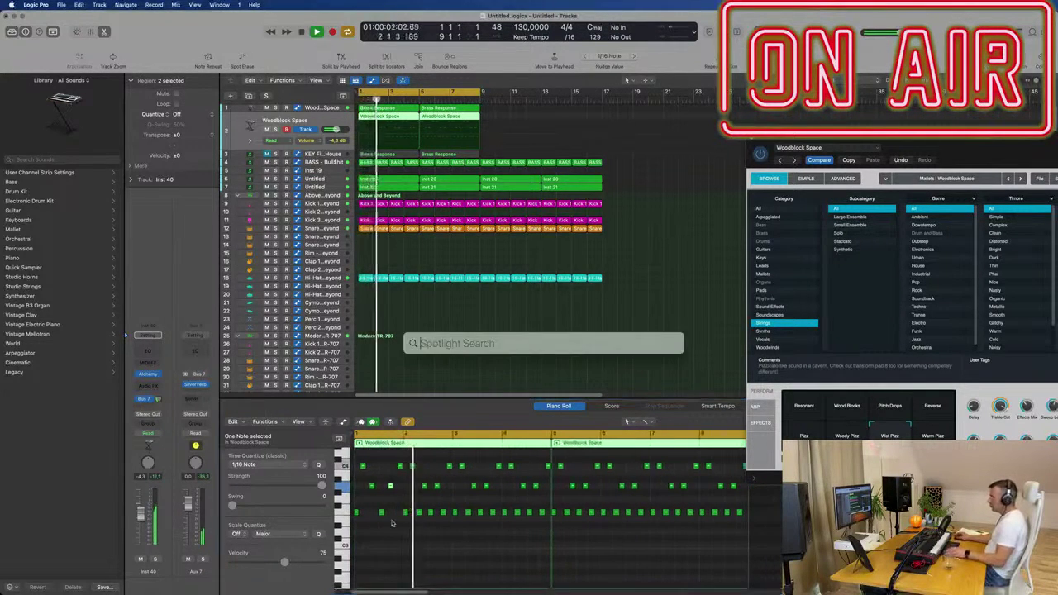
drag(404, 519, 546, 464)
key(Delete)
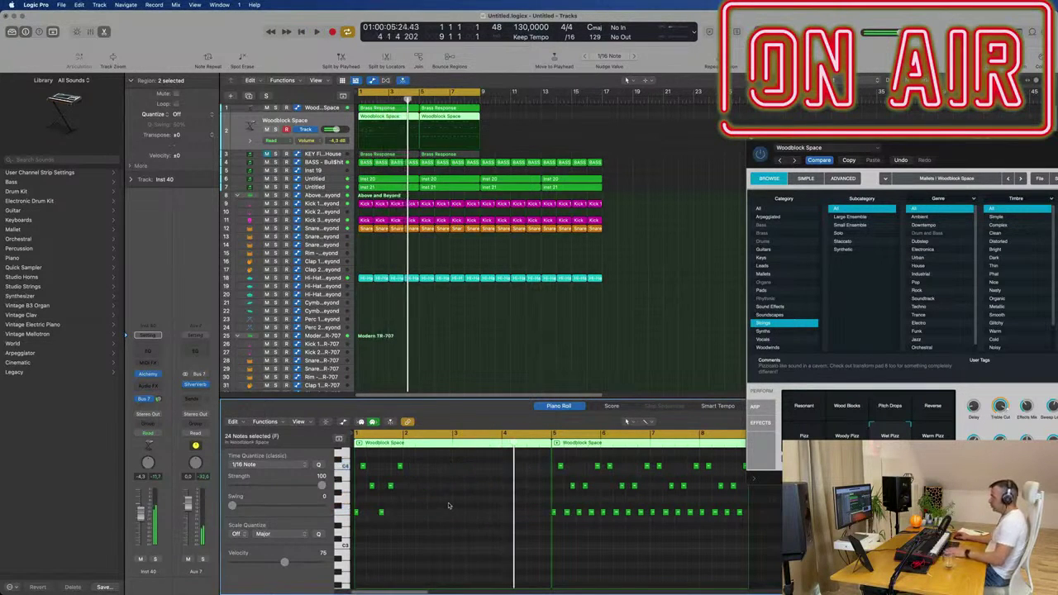
- Copy the remaining six-note pattern of bar 1 into bar 2
scroll(450, 508, up, 5)
key(super+a)
key(Return)
scroll(459, 581, down, 1)
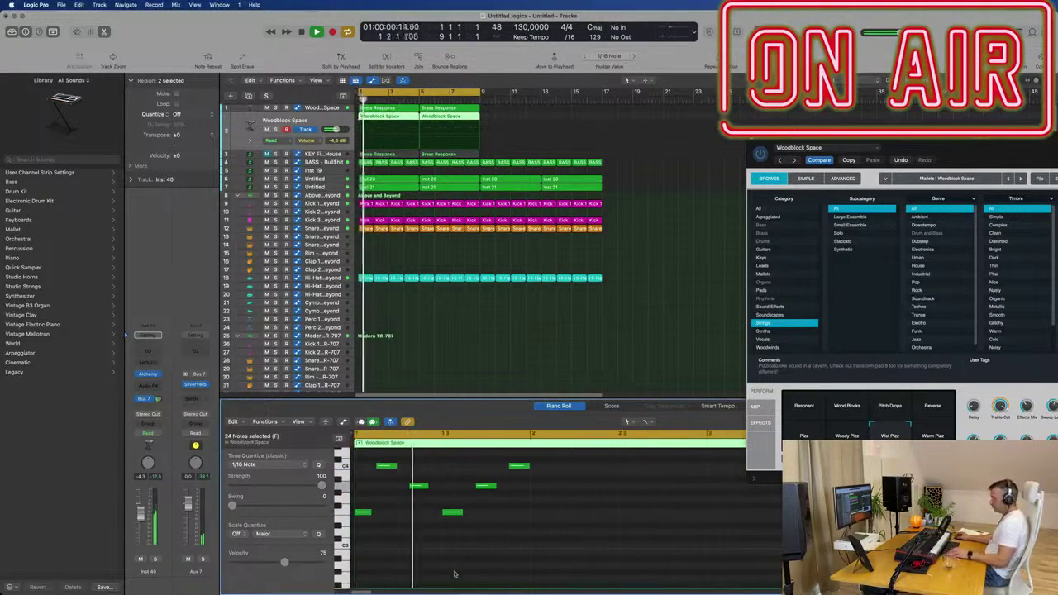
drag(362, 514, 538, 516)
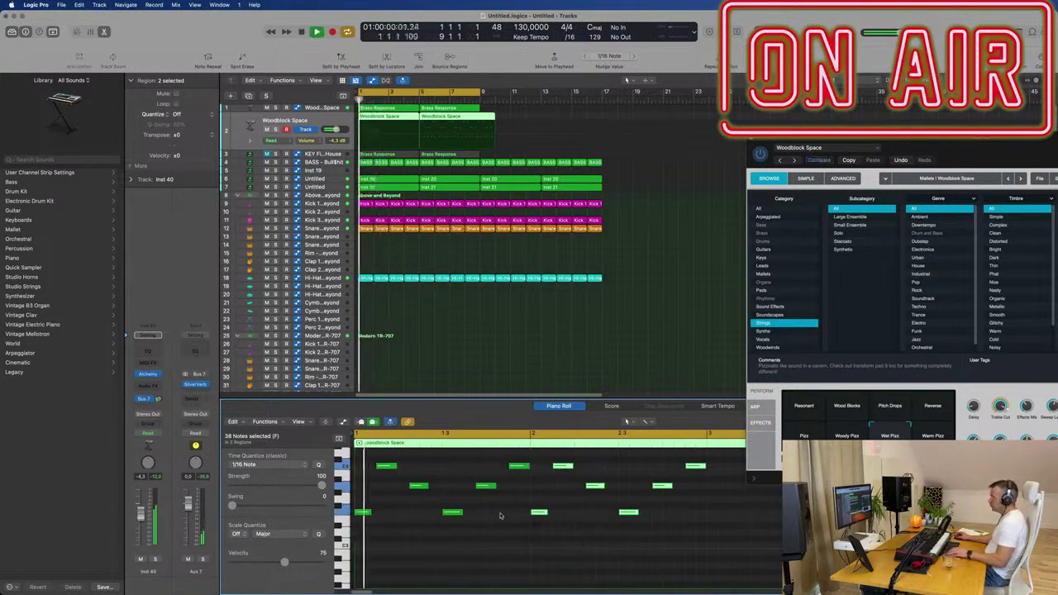
- Copy the six-note pattern into bars 3 and 4 to fill the first region up to bar 5
scroll(498, 551, down, 2)
scroll(498, 551, down, 1)
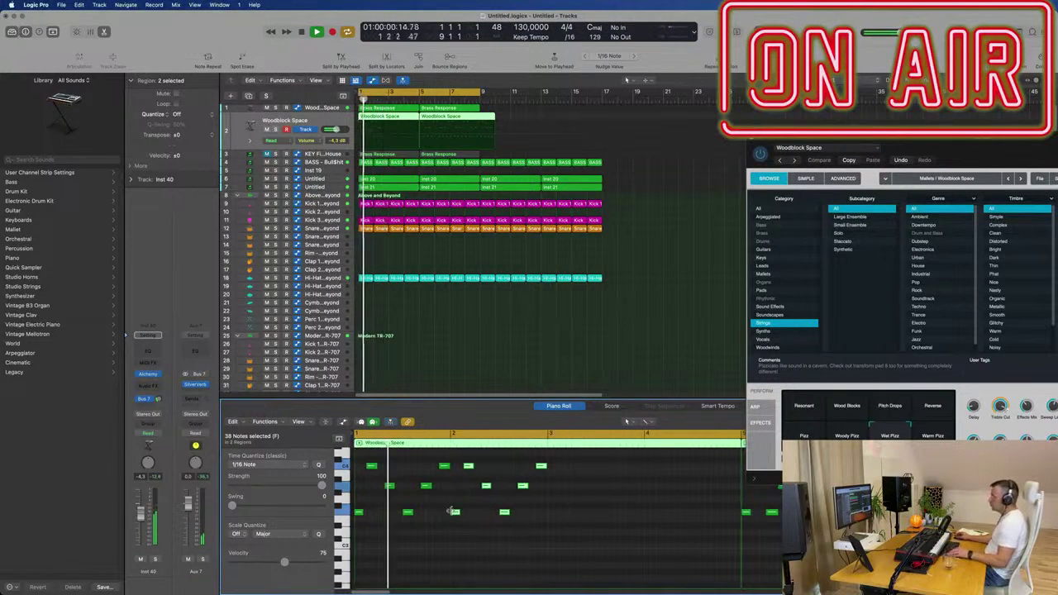
drag(456, 513, 650, 460)
click(576, 526)
drag(552, 512, 649, 514)
drag(602, 548, 603, 548)
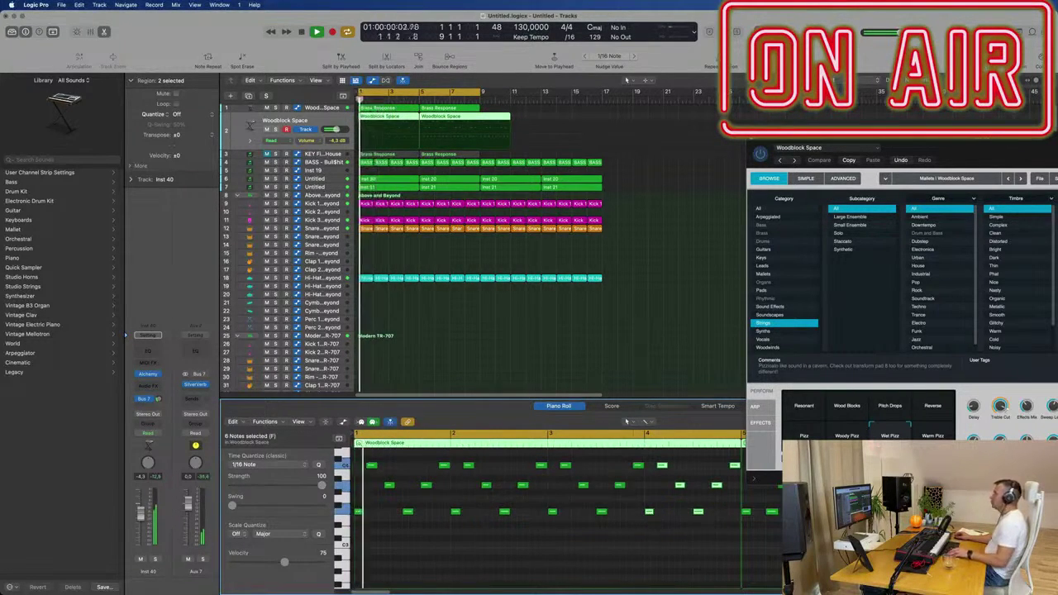
- Delete the second Woodblock Space region starting at bar 5 and select the first one
scroll(579, 513, down, 3)
scroll(540, 264, down, 3)
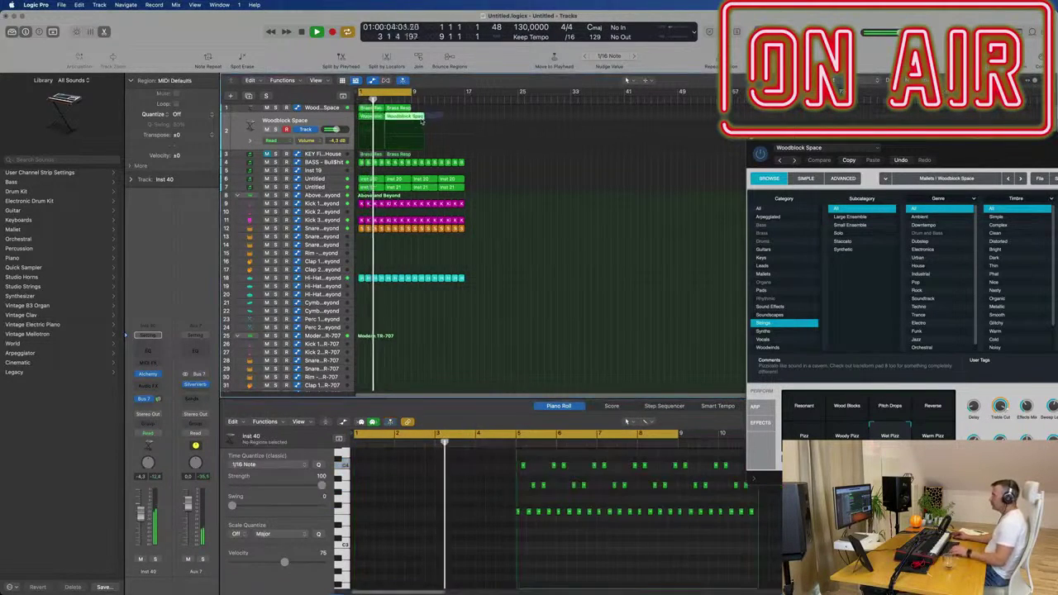
key(Delete)
click(370, 118)
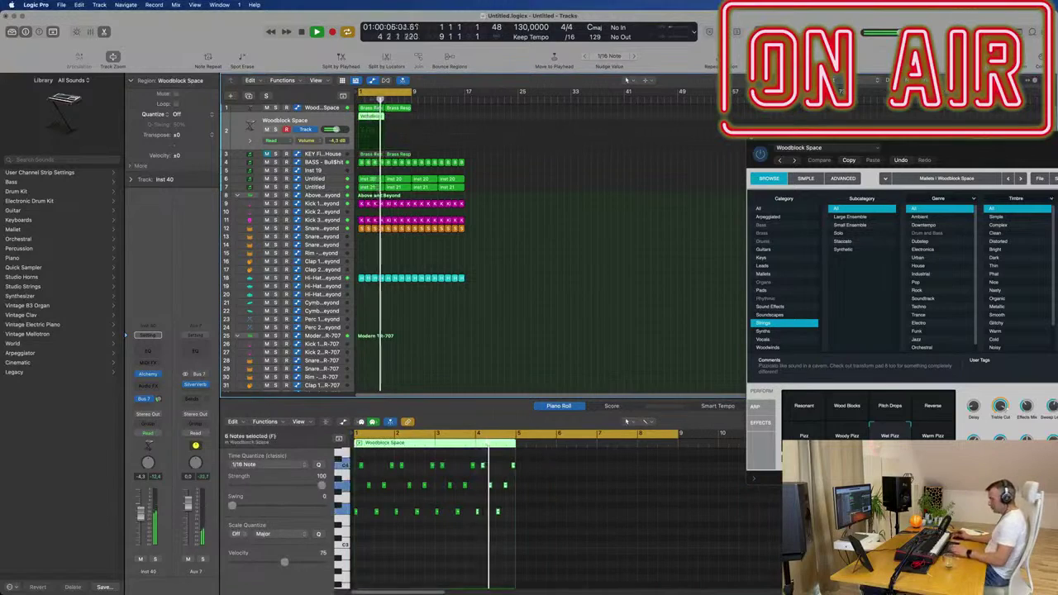
- Undo the deletion of the second Woodblock Space region and restart playback from the beginning
key(cmd+z)
key(Return)
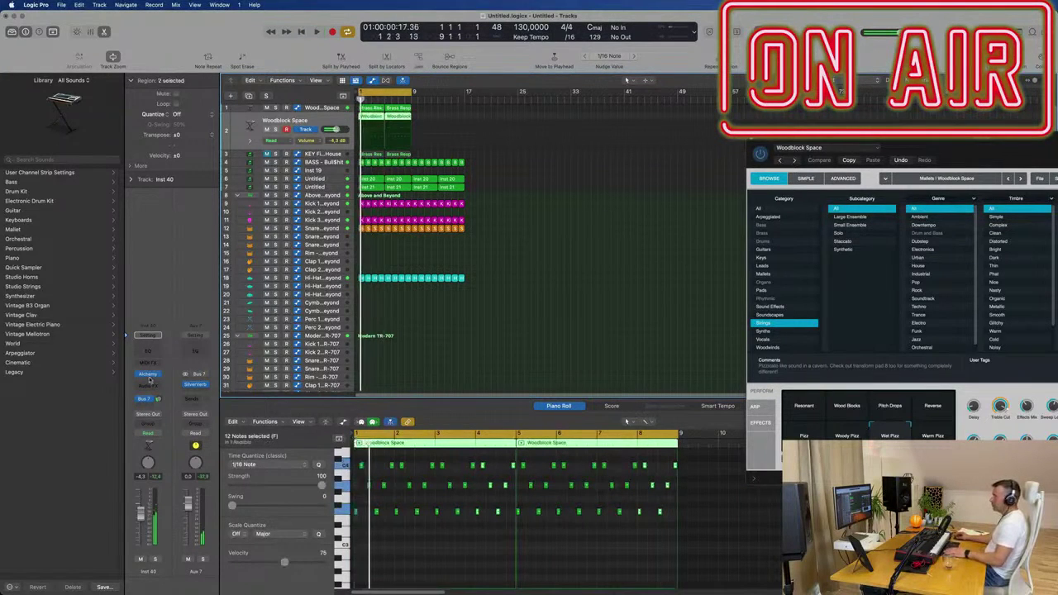
key(space)
- Open the Woodblock Space track's Alchemy instrument and load the 80s Digital Piano preset from the Keys category
click(147, 375)
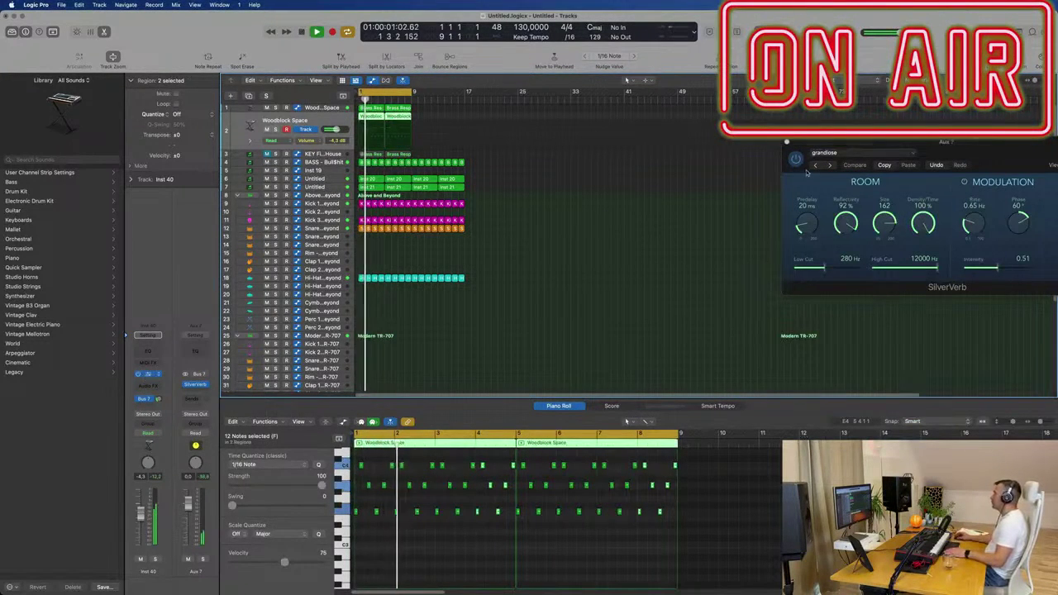
drag(976, 142, 597, 145)
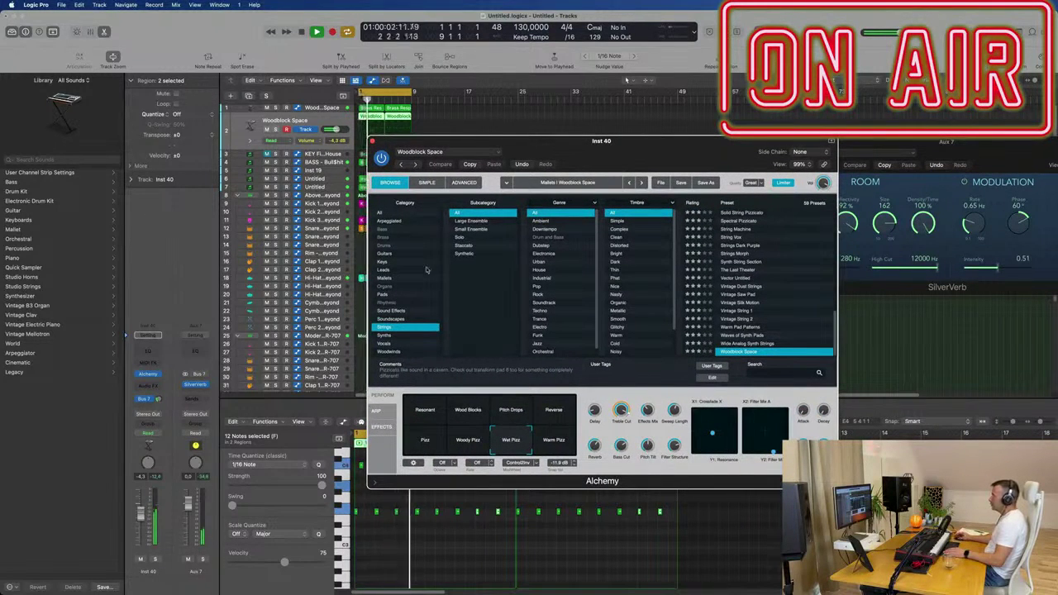
click(382, 262)
scroll(750, 256, up, 10)
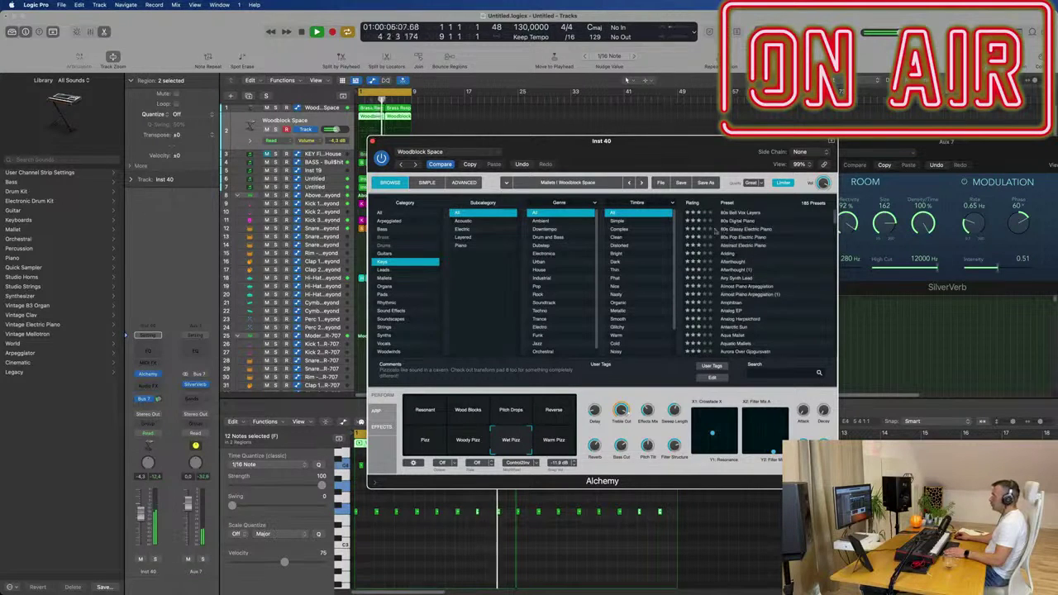
drag(636, 150, 664, 154)
key(Return)
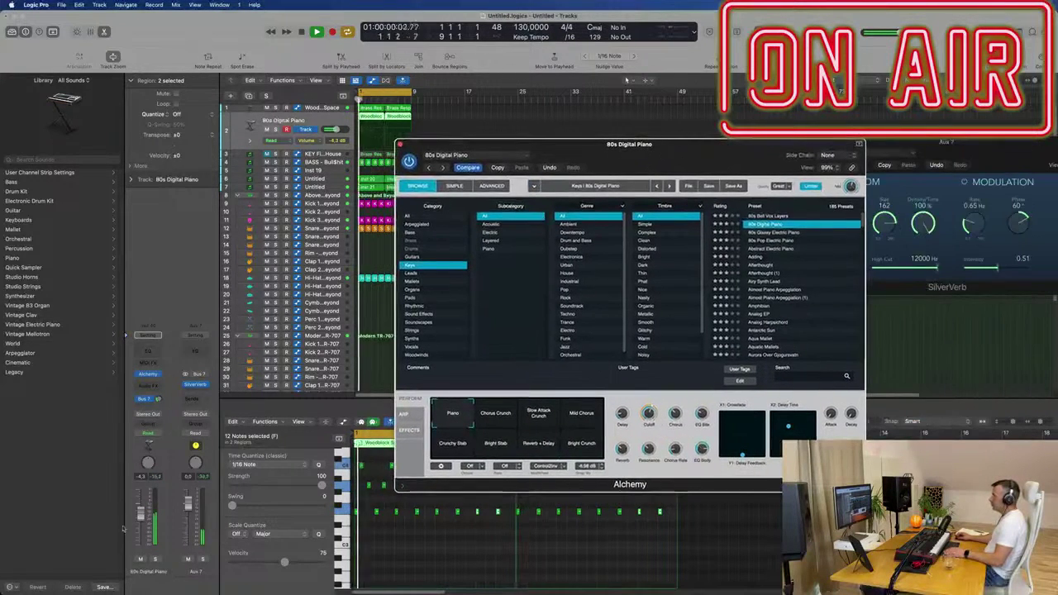
- Lower the track's volume to -15.2 dB while auditioning the Afterthought, Airy Synth Lead and Analog Harpsichord presets
click(144, 521)
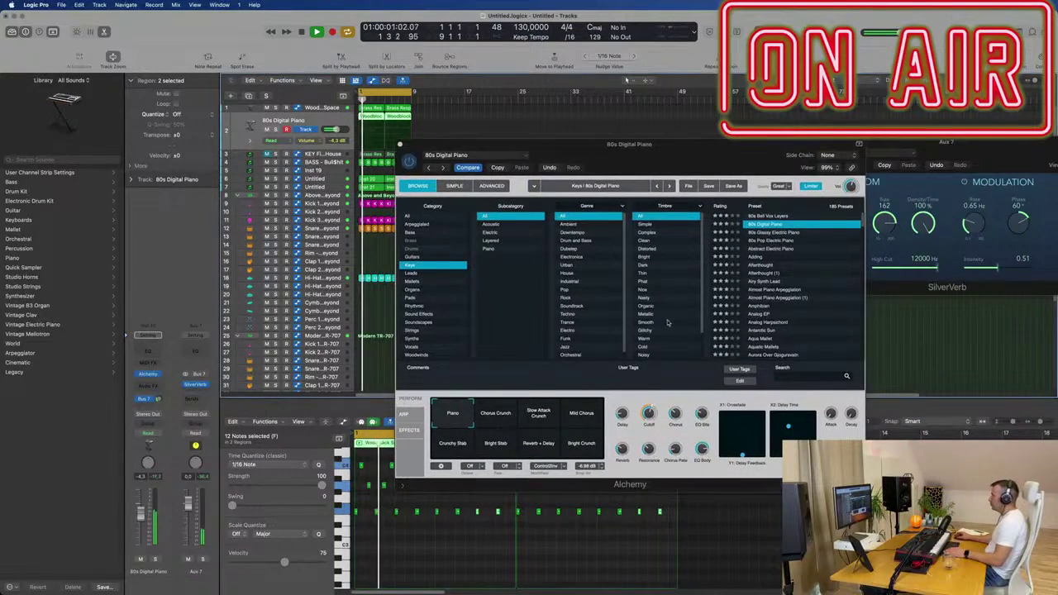
click(765, 265)
drag(708, 166, 727, 155)
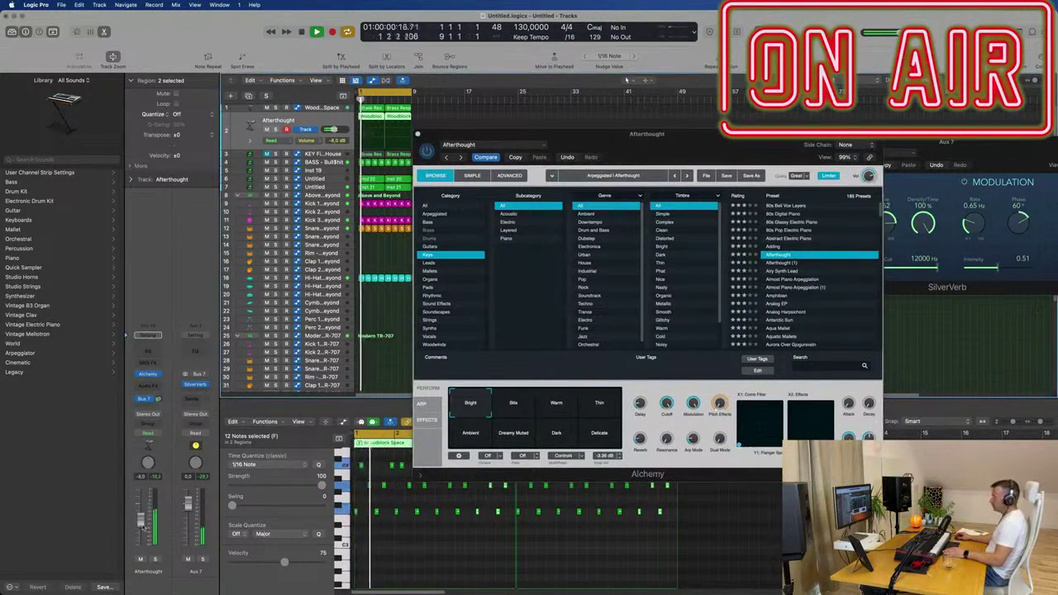
click(783, 271)
click(784, 287)
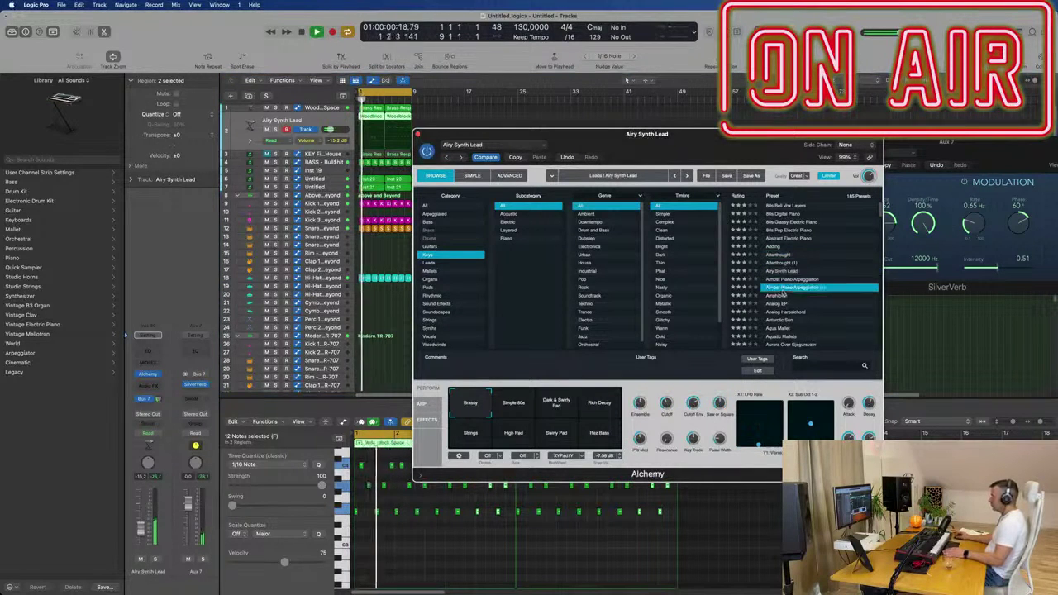
click(775, 311)
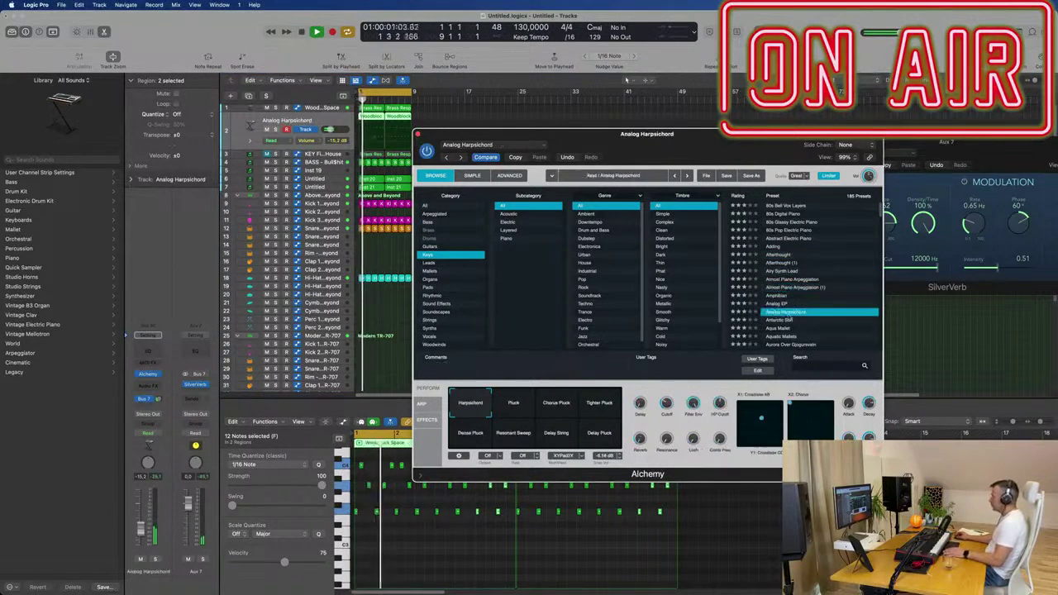
- Audition the Bell Like Vox Vibes, Bottle Bells, Chill Organ and Chill Keys presets on the pattern
scroll(781, 307, down, 5)
click(786, 305)
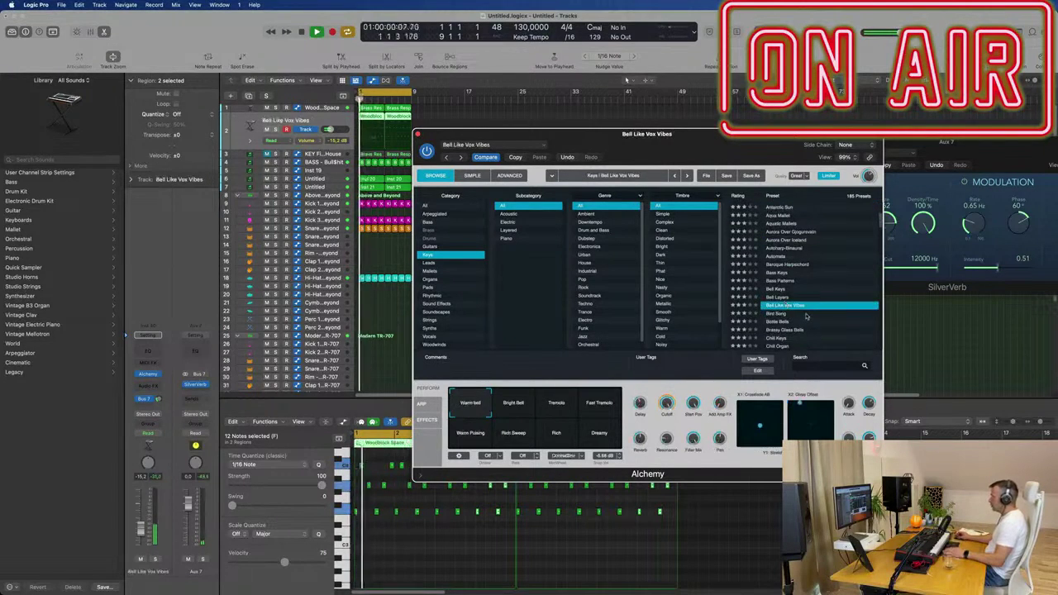
scroll(806, 316, down, 2)
click(778, 286)
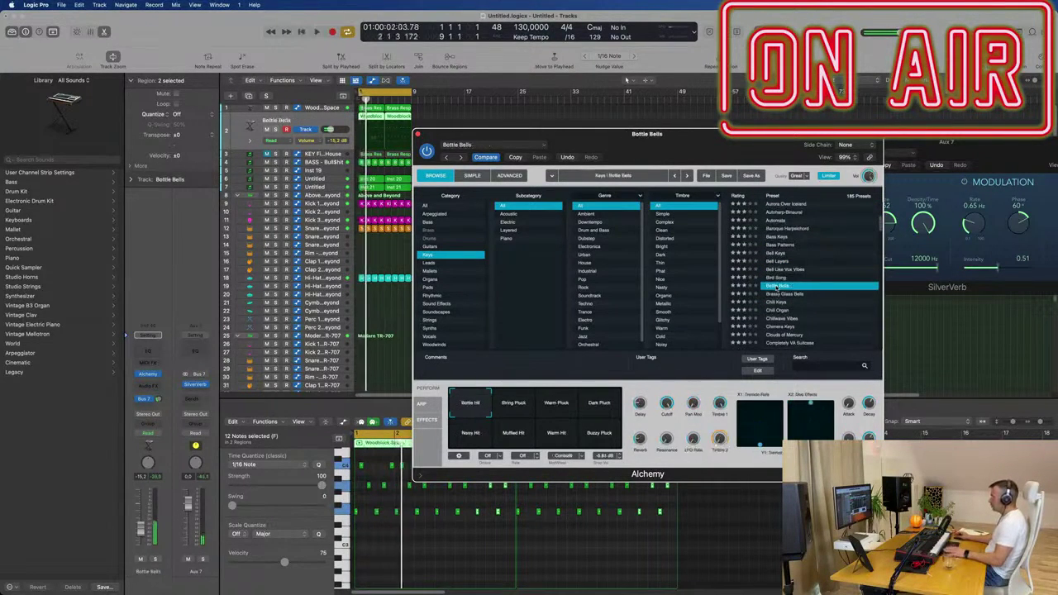
click(780, 310)
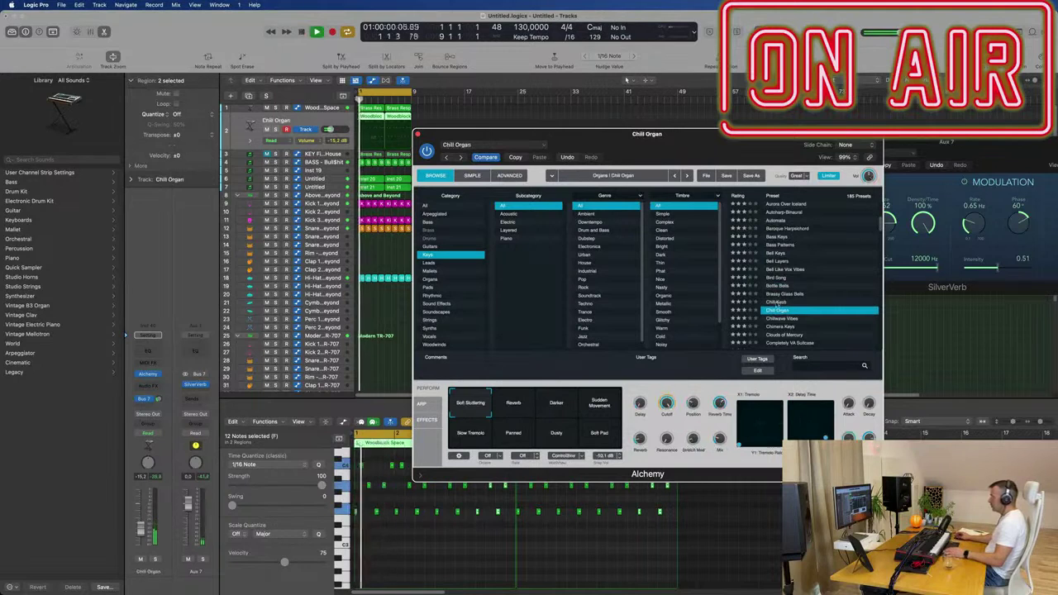
click(777, 303)
scroll(804, 310, down, 2)
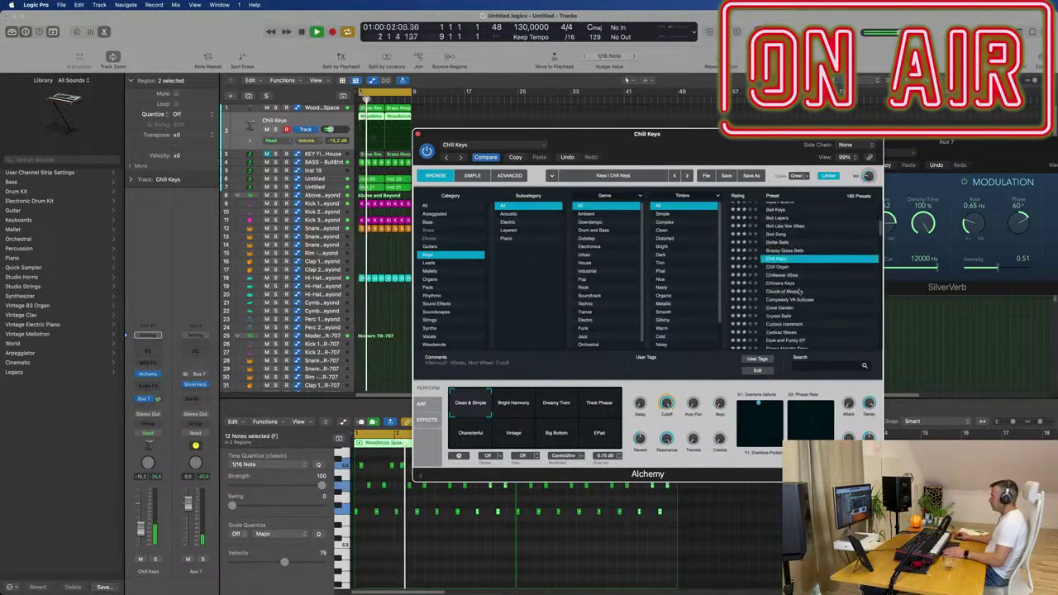
- Load the Clouds of Mercury preset in Alchemy and mute its track
click(789, 291)
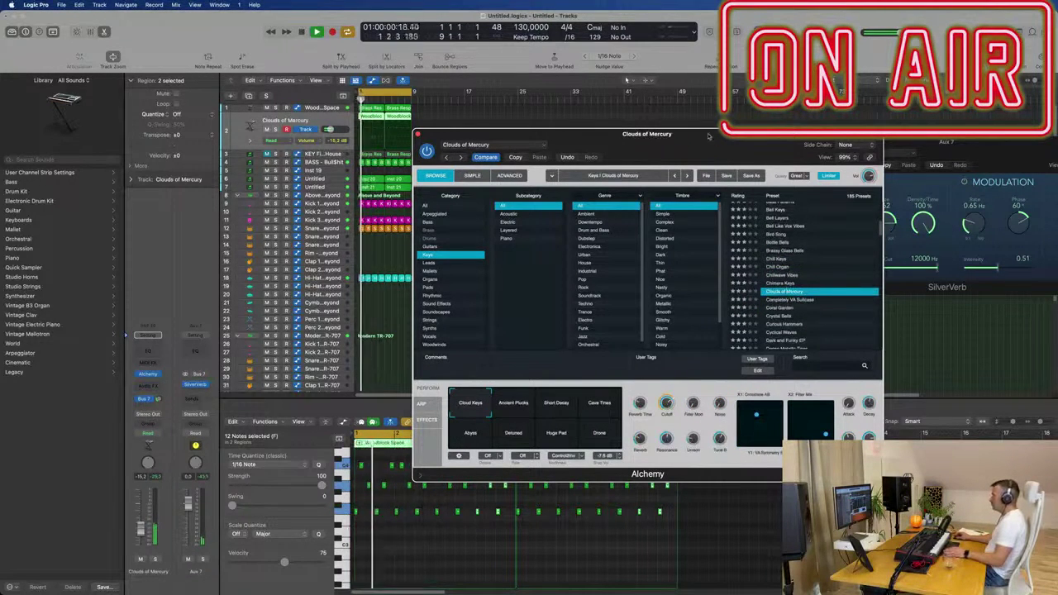
drag(717, 140, 959, 133)
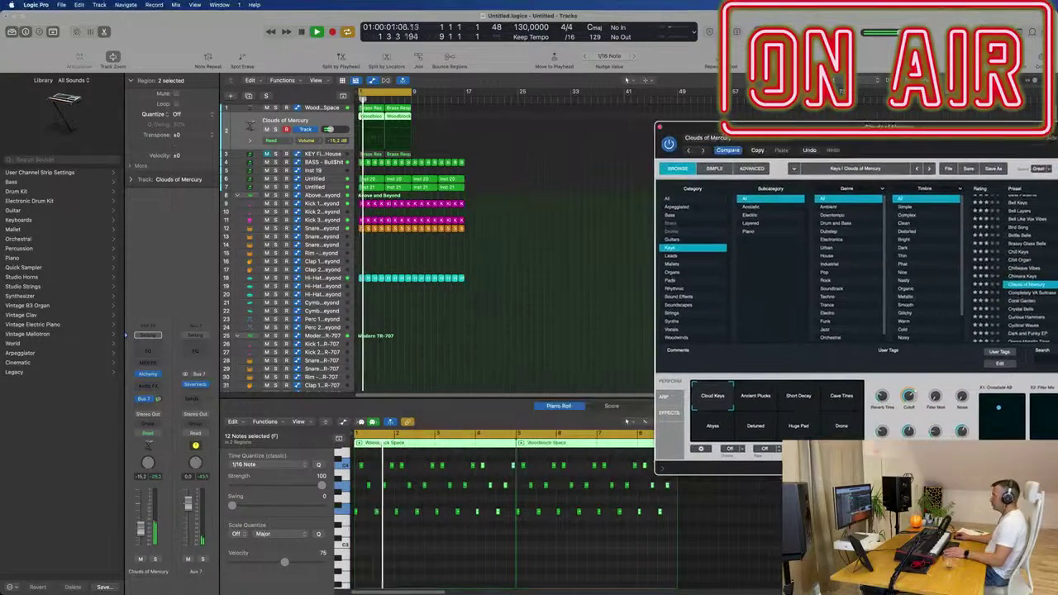
click(265, 130)
key(space)
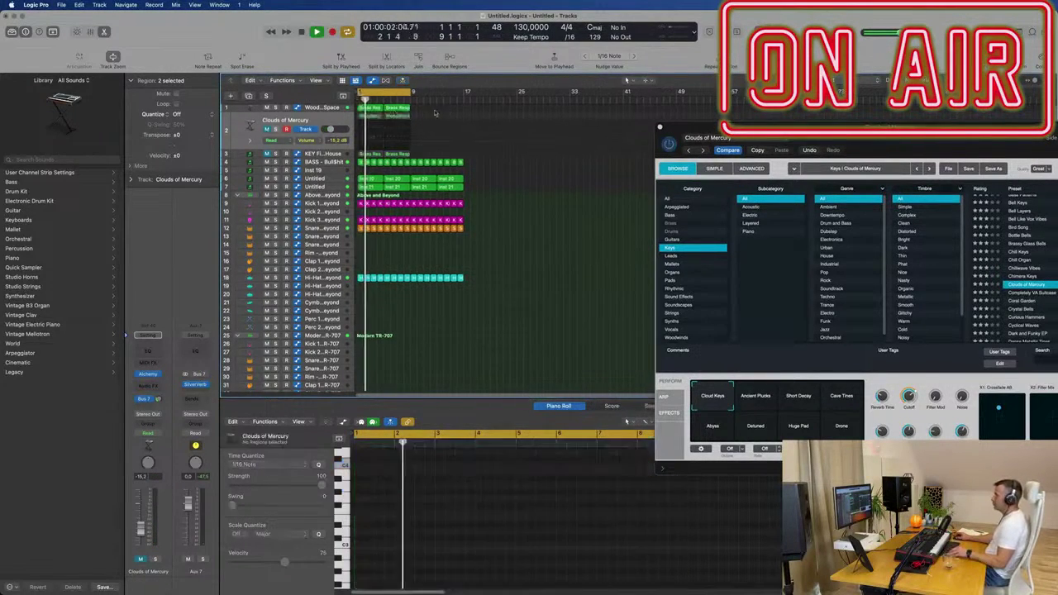
- Copy the first track's two Brass Response regions so they also fill bars 9 up to 17
click(353, 108)
scroll(425, 185, up, 1)
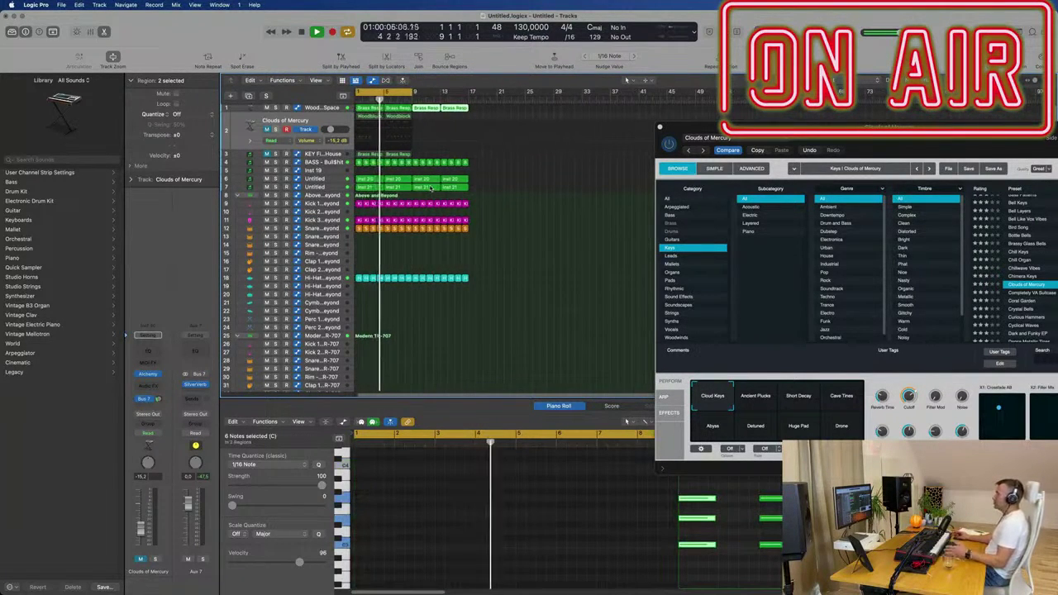
drag(883, 122, 794, 121)
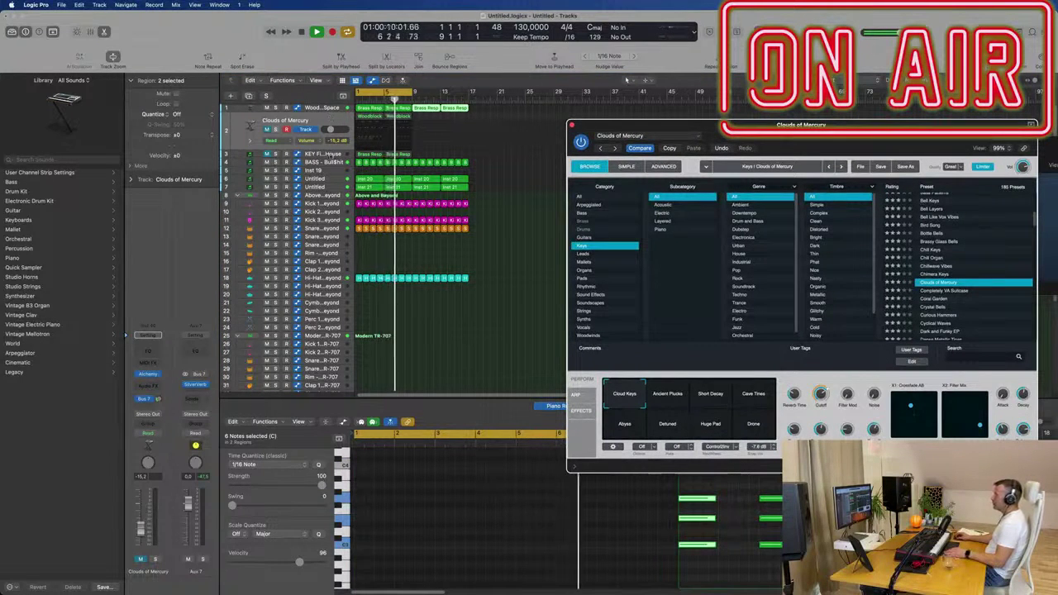
- Reduce both KEY Fifth House regions to one chord at their start, each held for the full four bars
click(330, 154)
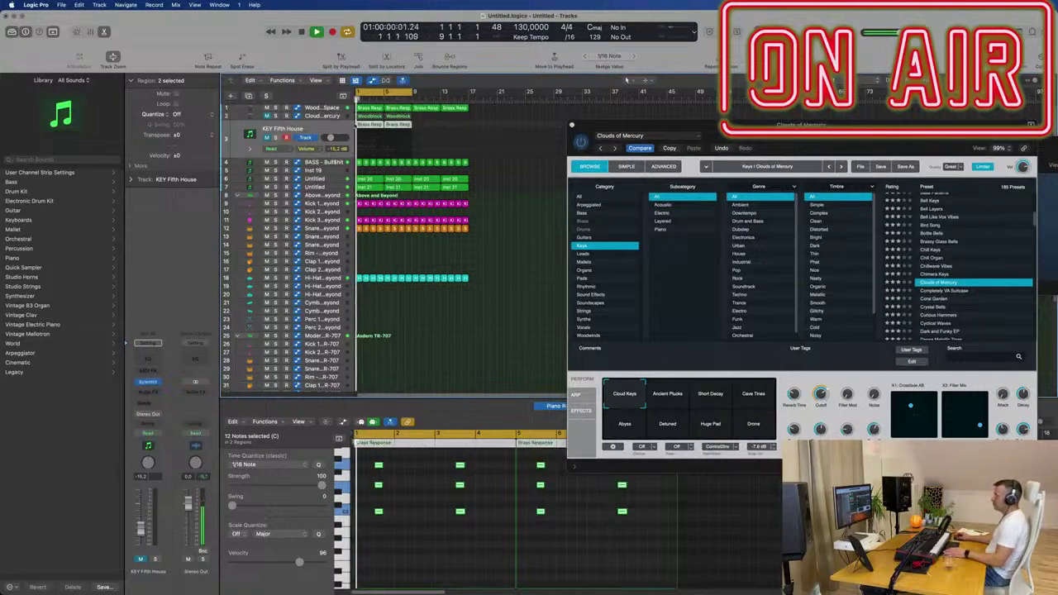
click(435, 486)
scroll(400, 517, down, 1)
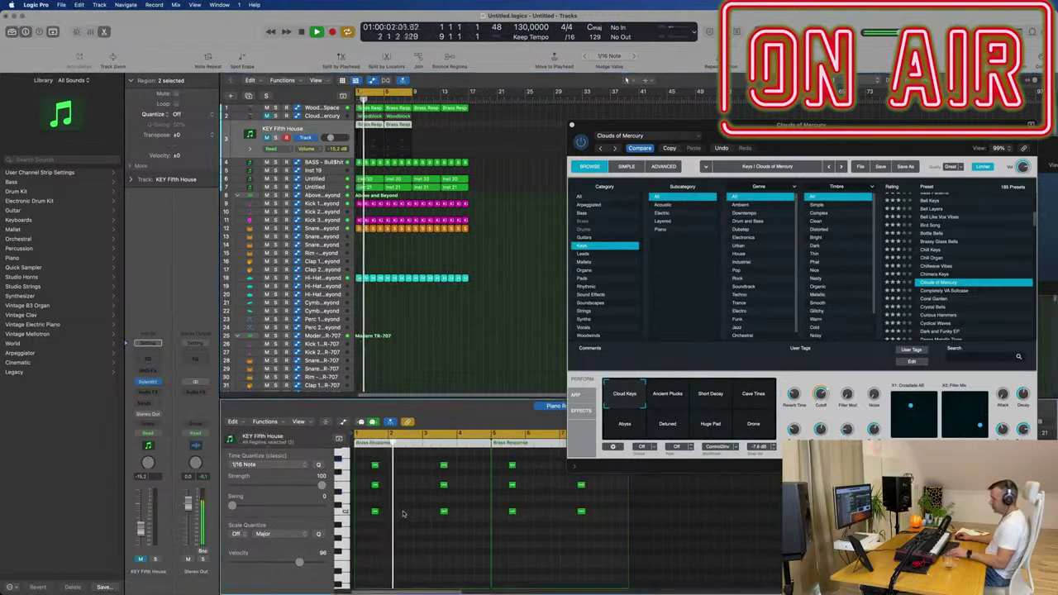
key(super+a)
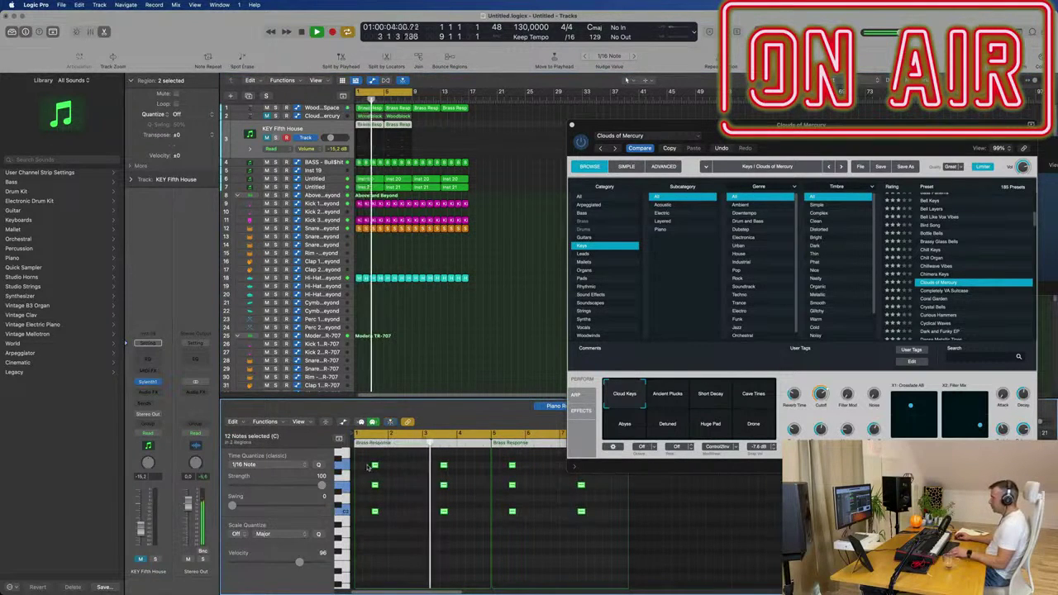
drag(368, 467, 351, 467)
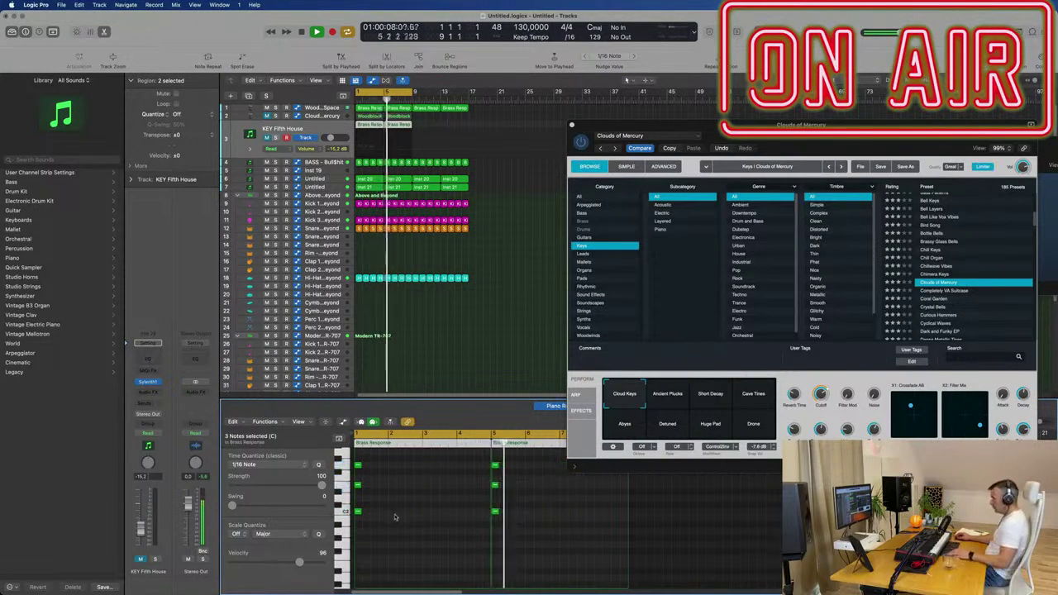
drag(358, 466, 489, 473)
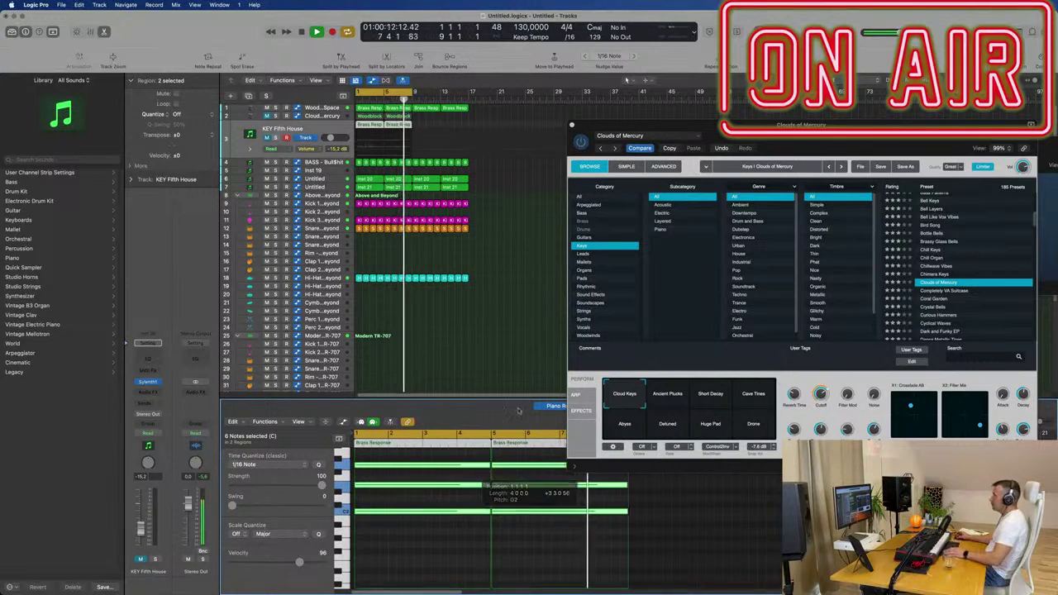
- Replace the track's Sylenth1 with a stereo Alchemy, search its presets for 19 and load Sunrise 1984
click(159, 383)
mouse_move(192, 303)
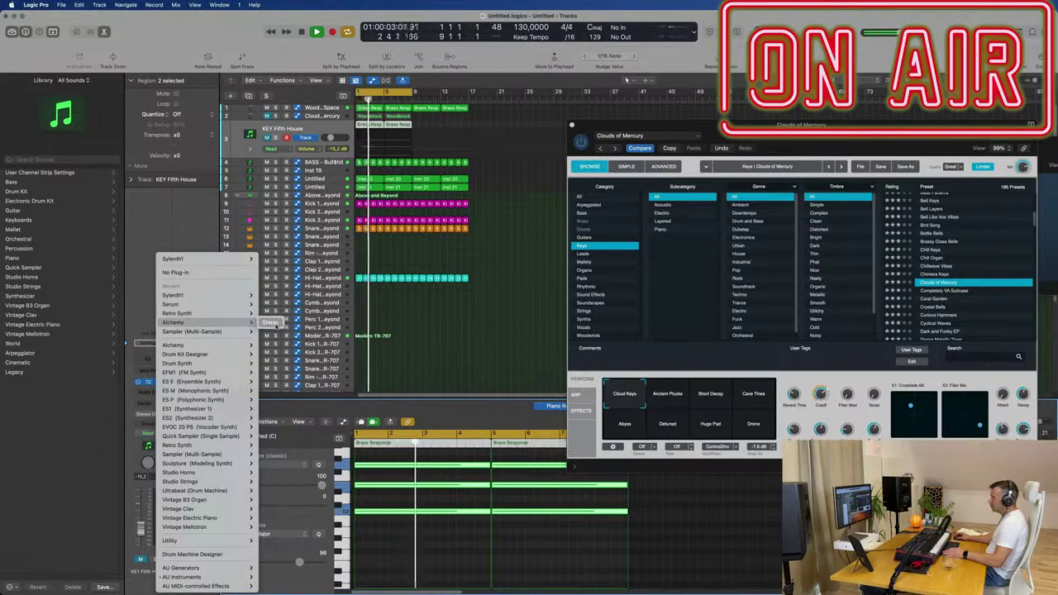
click(269, 323)
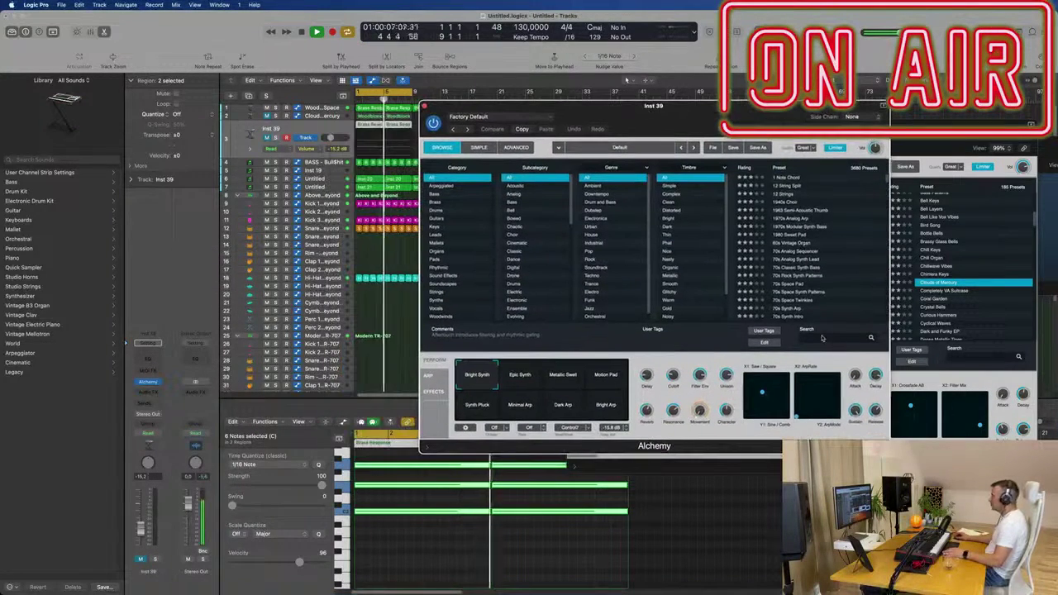
click(821, 337)
text(19)
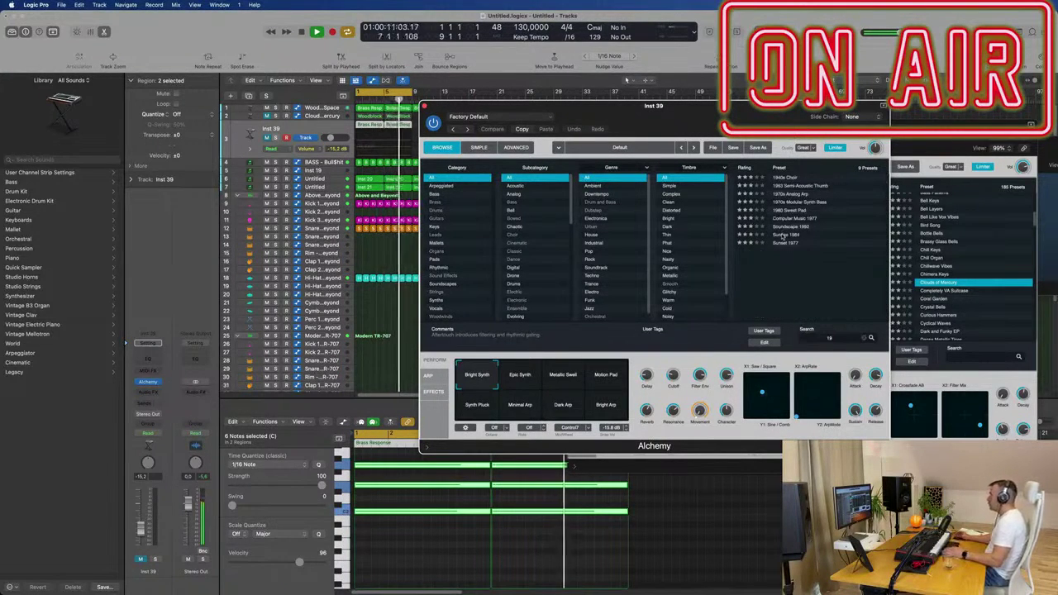
click(783, 235)
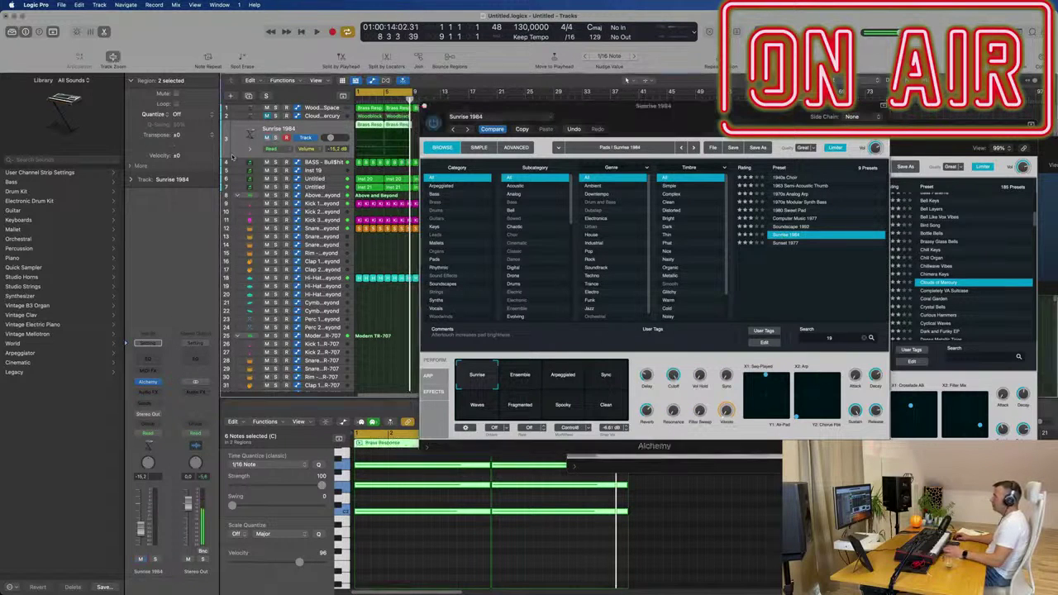
- Switch the unmuted Sunrise 1984 sound to its Arpeggiated variation and raise the track's volume and the Cutoff
drag(638, 120, 592, 121)
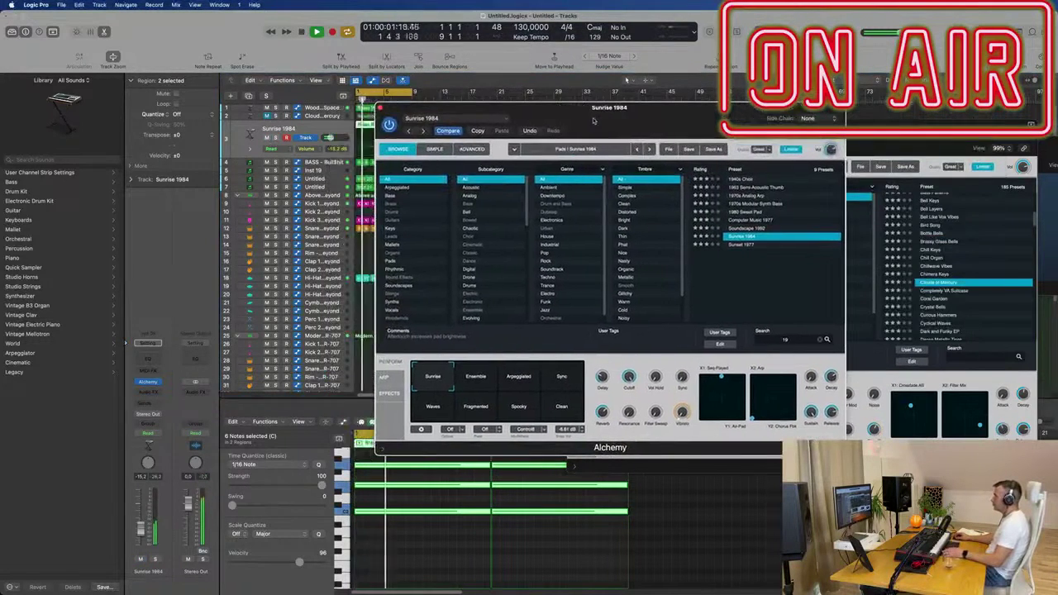
click(519, 376)
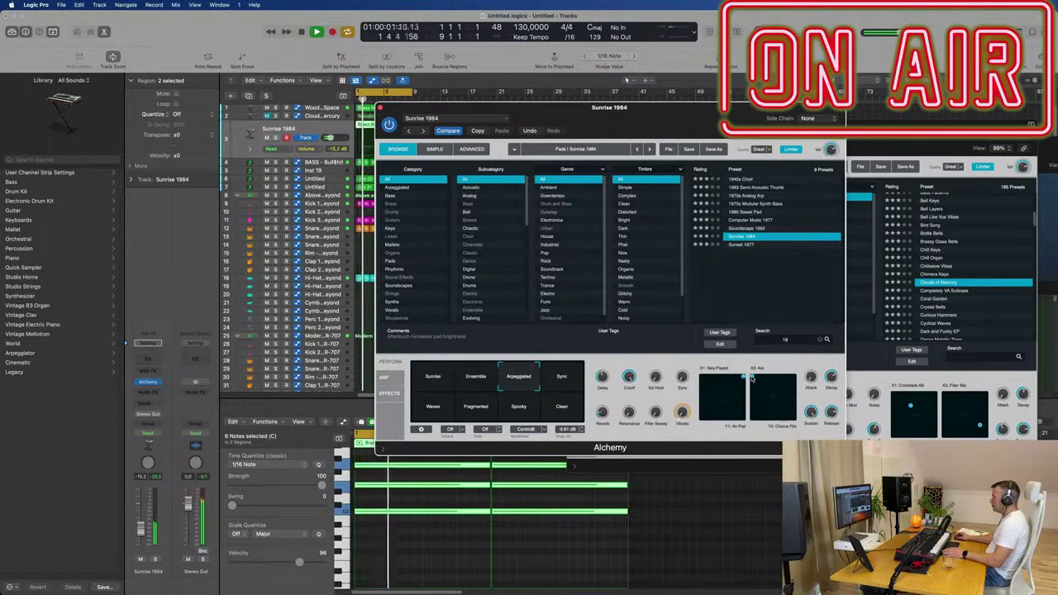
drag(609, 108, 812, 154)
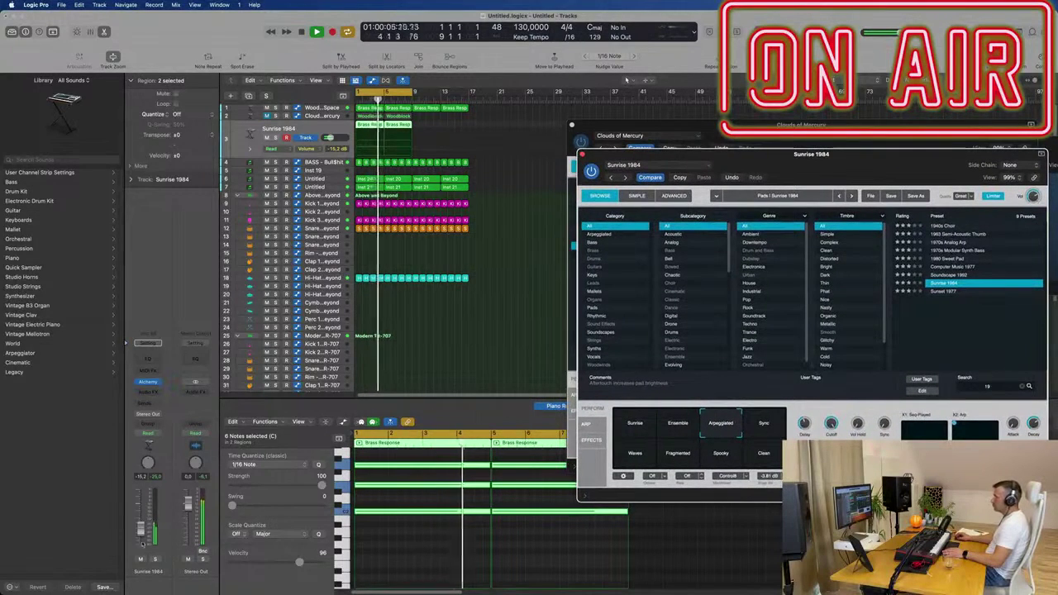
click(625, 80)
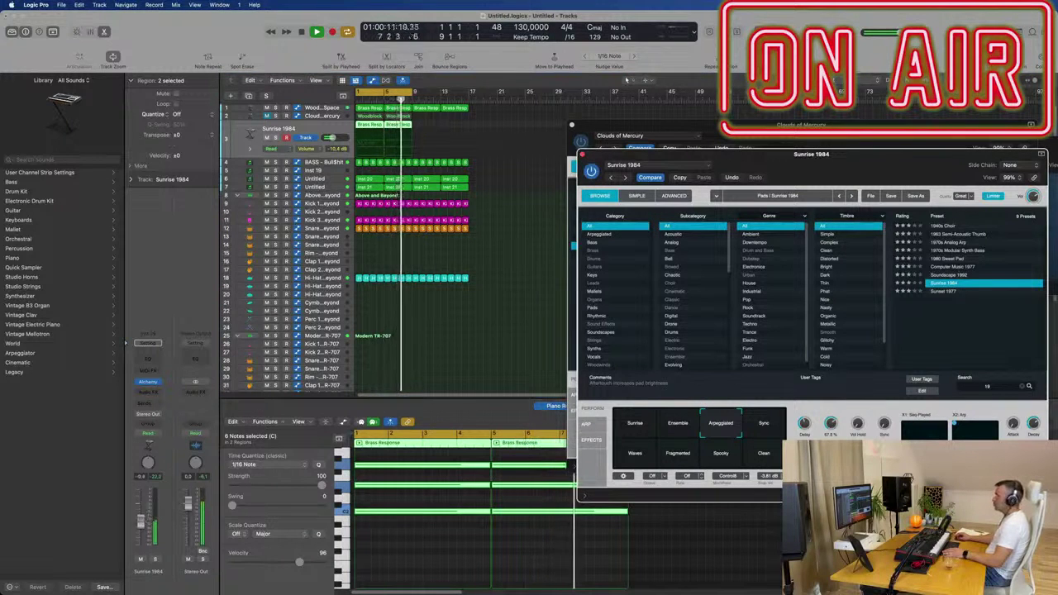
click(626, 80)
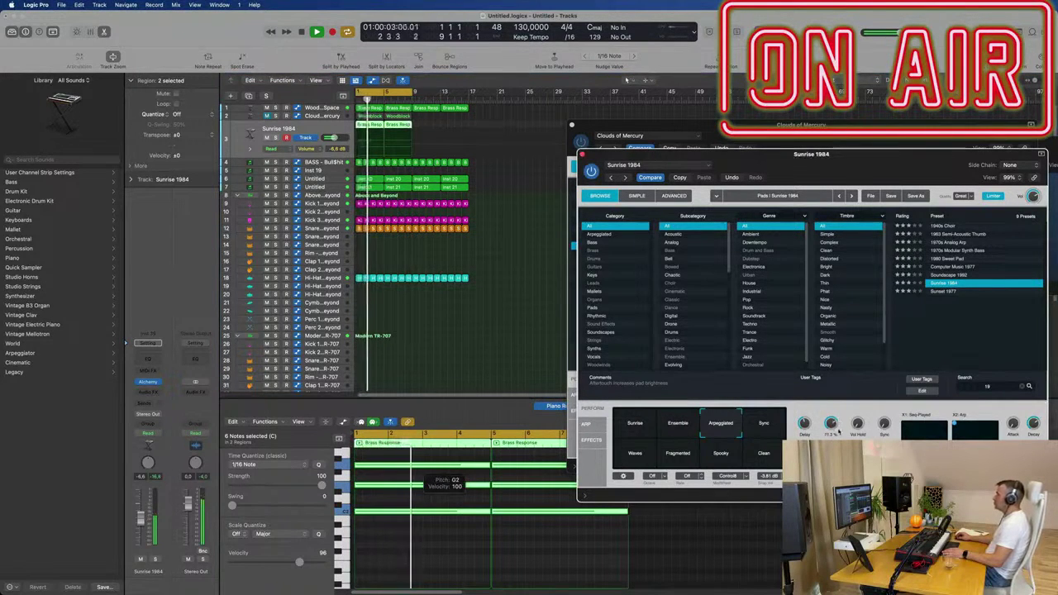
- Close the Sunrise 1984 and Clouds of Mercury Alchemy windows and deselect the regions in the arrangement
drag(881, 149, 686, 196)
click(807, 132)
drag(806, 132, 616, 188)
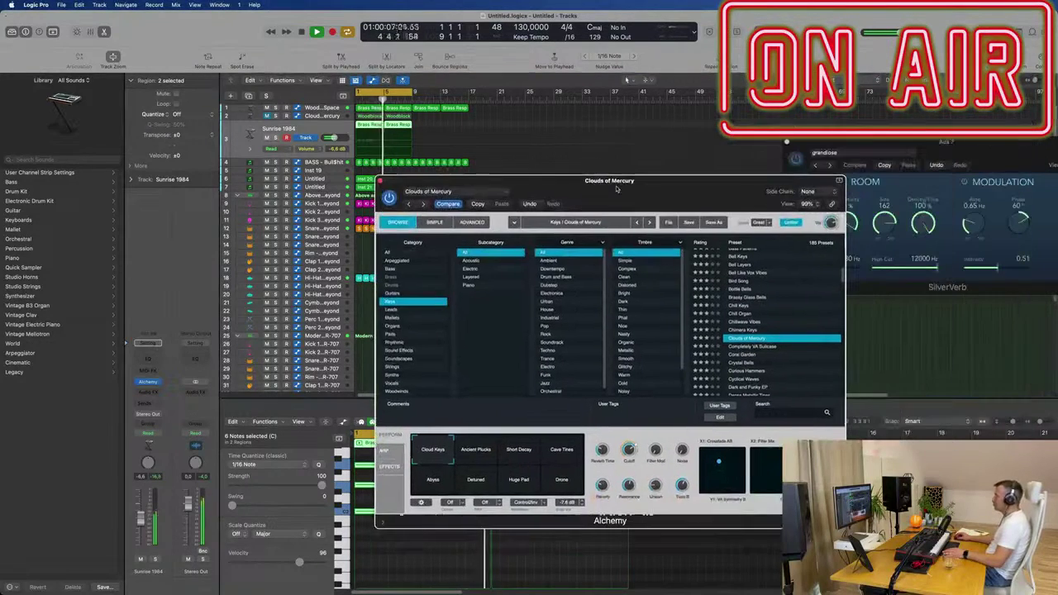
click(379, 181)
click(587, 219)
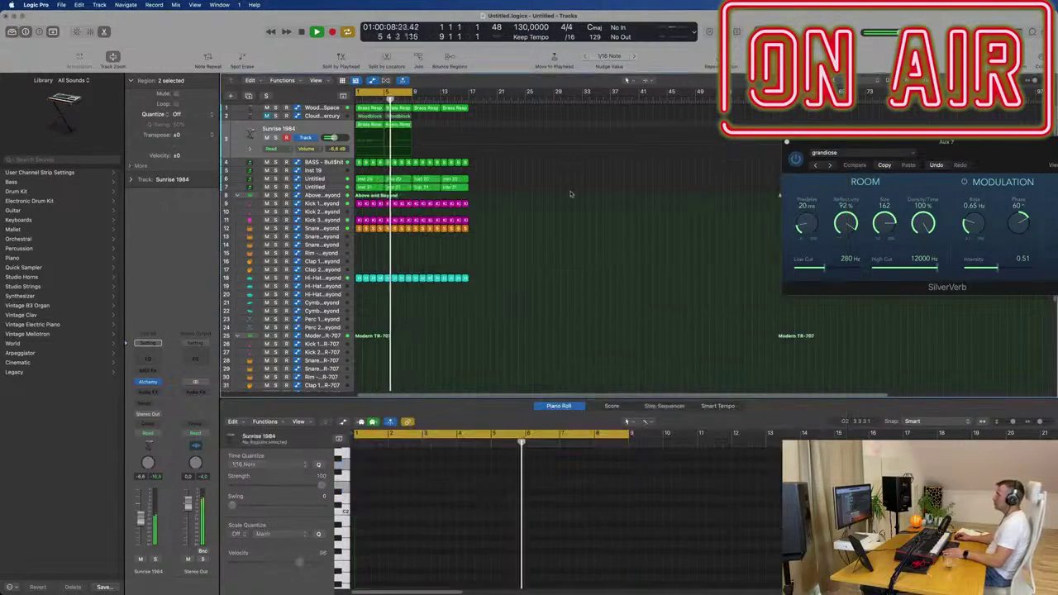
key(super+Right)
scroll(340, 330, down, 6)
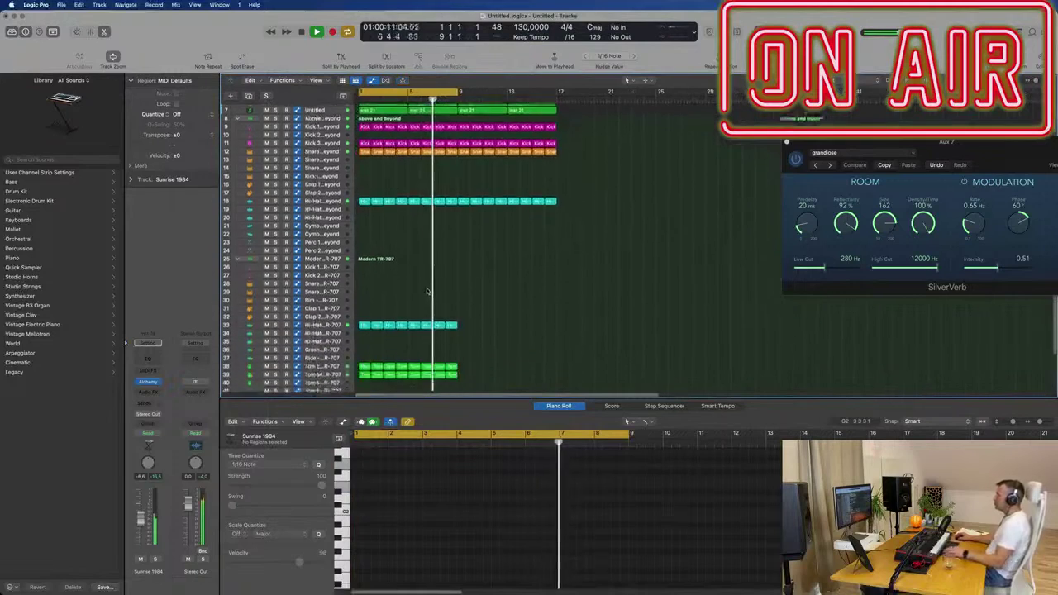
- Lower the Modern TR-707 Tom Mid track's volume to -16.8 dB and deselect its regions
click(322, 313)
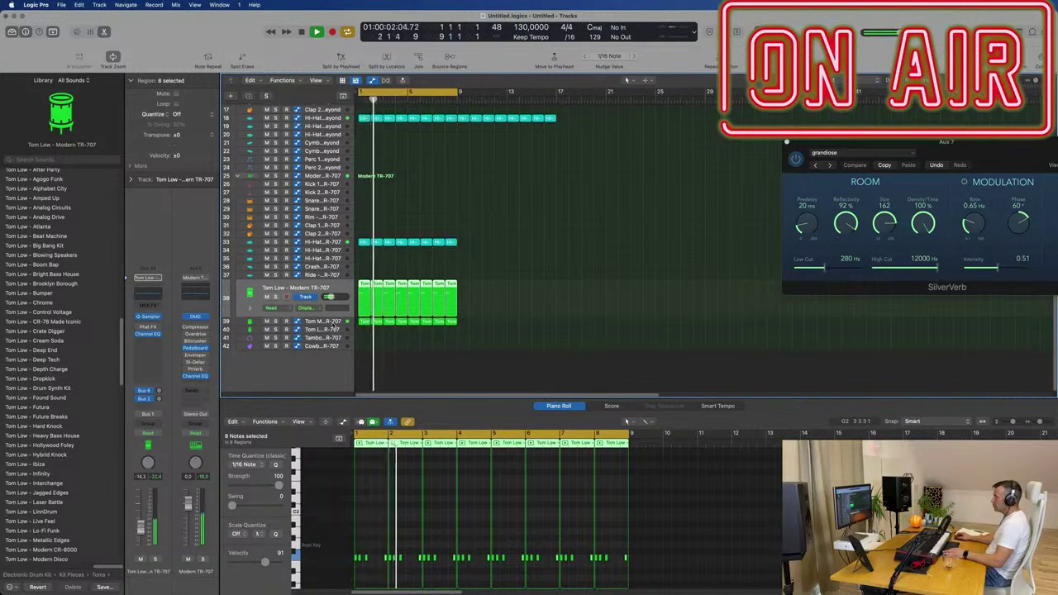
key(Down)
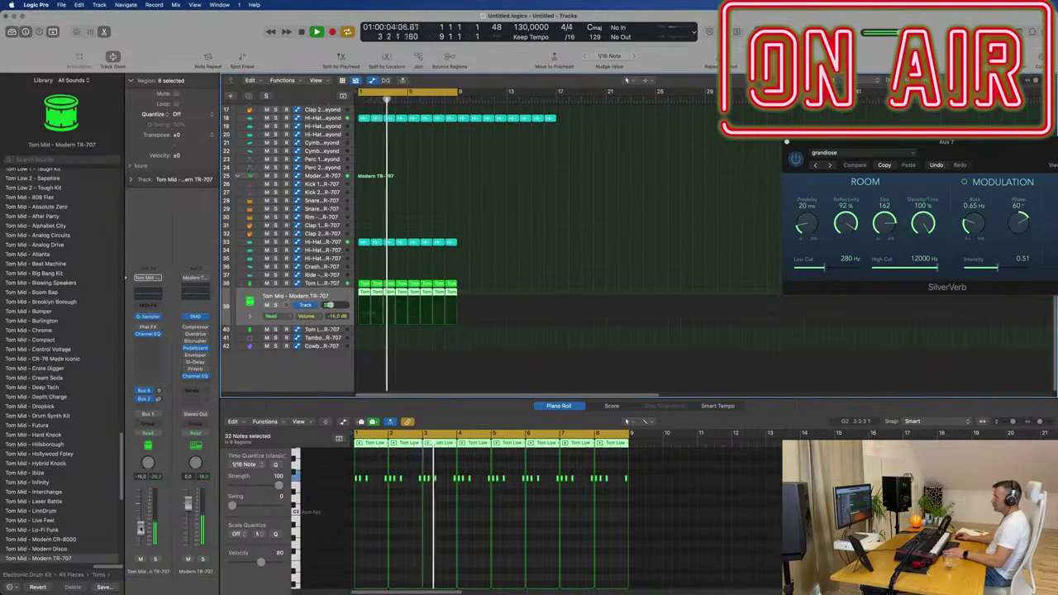
click(496, 352)
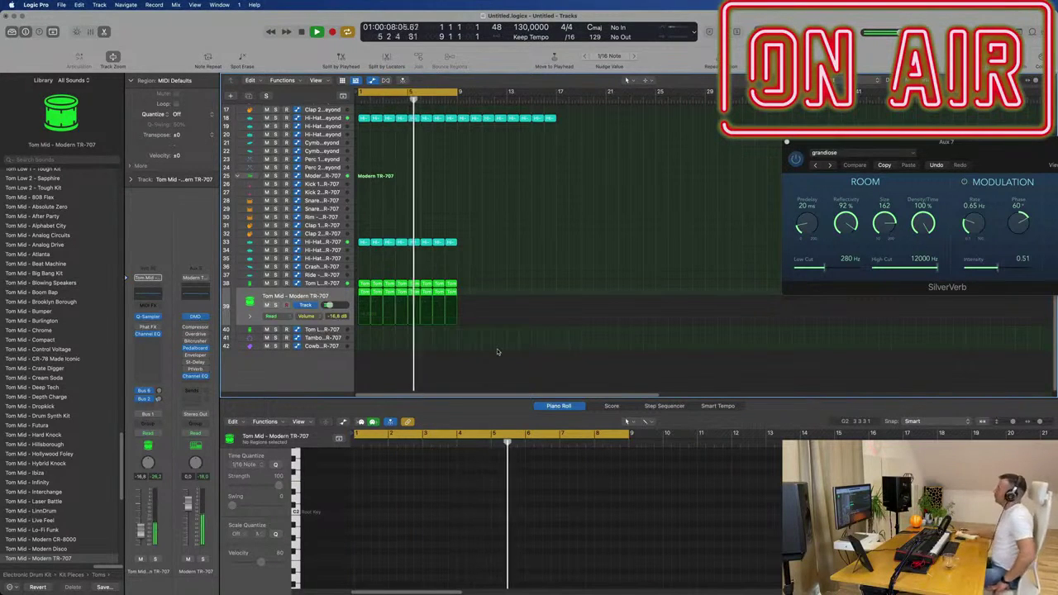
click(899, 12)
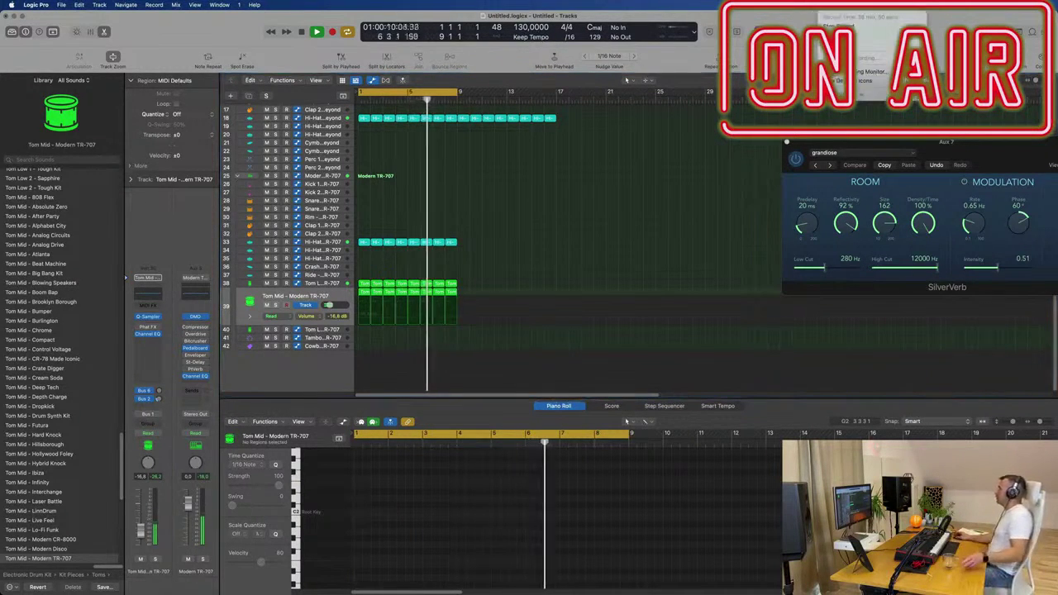
click(825, 5)
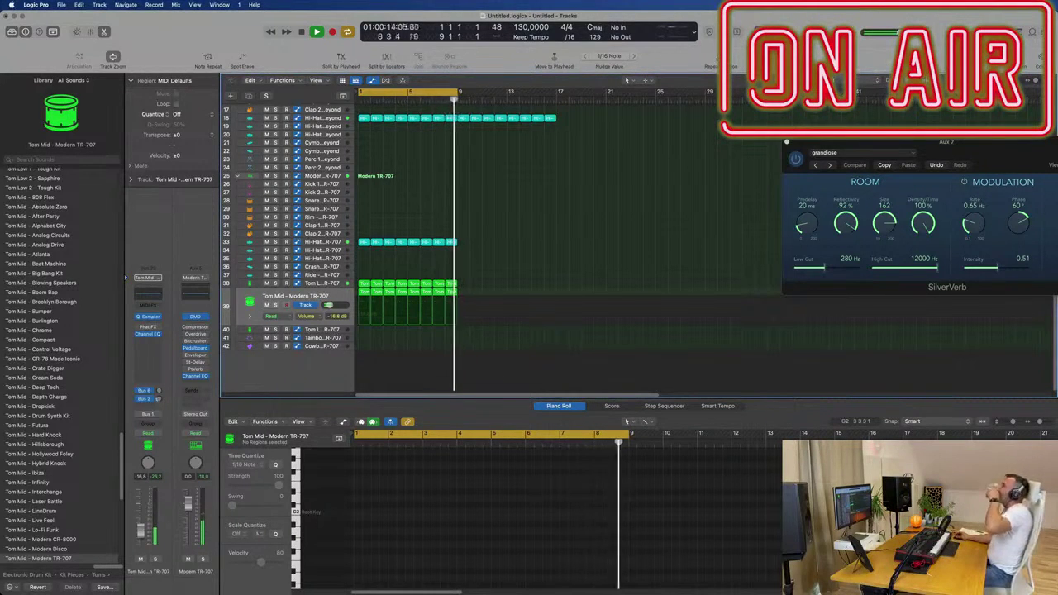
- Audition the mix with the Clouds of Mercury track unmuted and mute that track again
scroll(515, 224, up, 5)
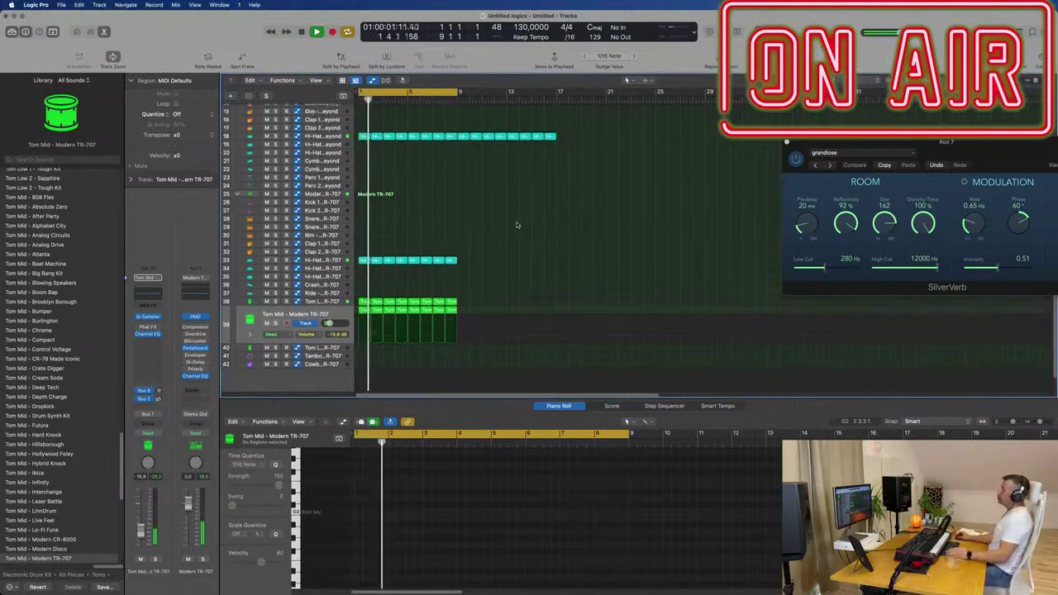
scroll(353, 108, up, 1)
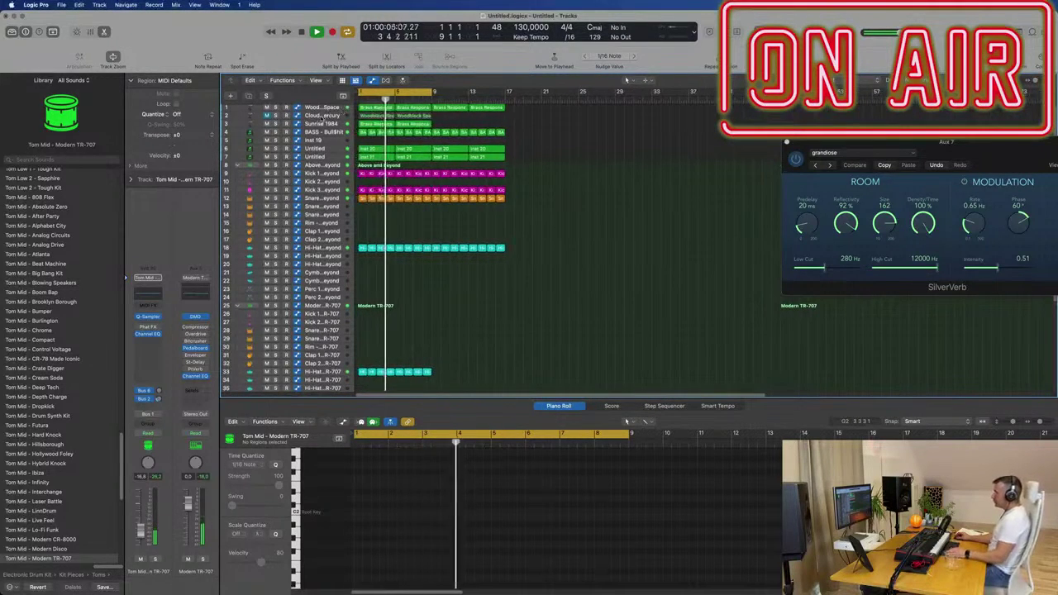
click(353, 115)
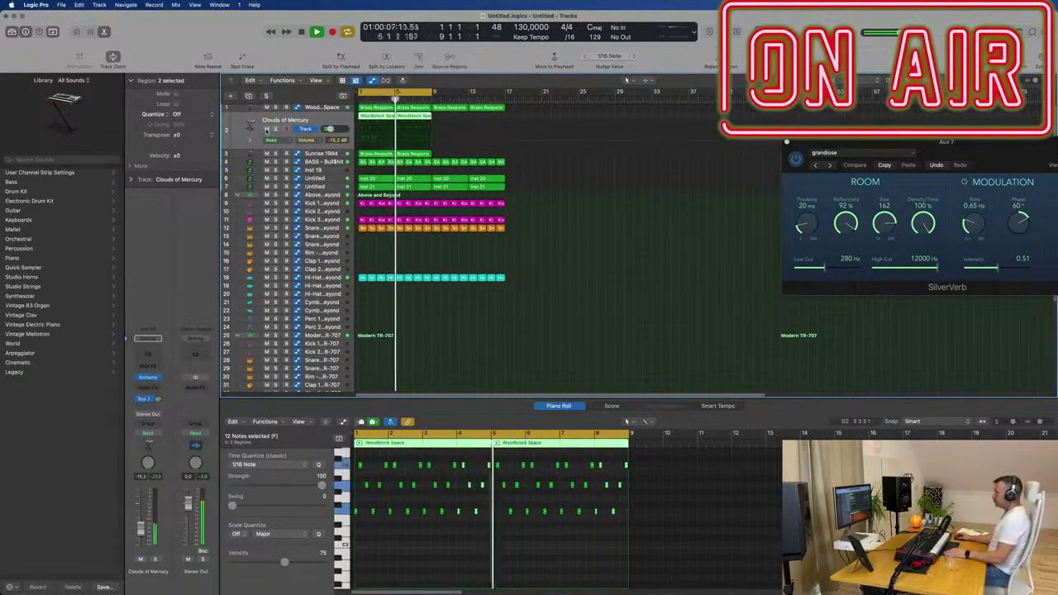
click(266, 129)
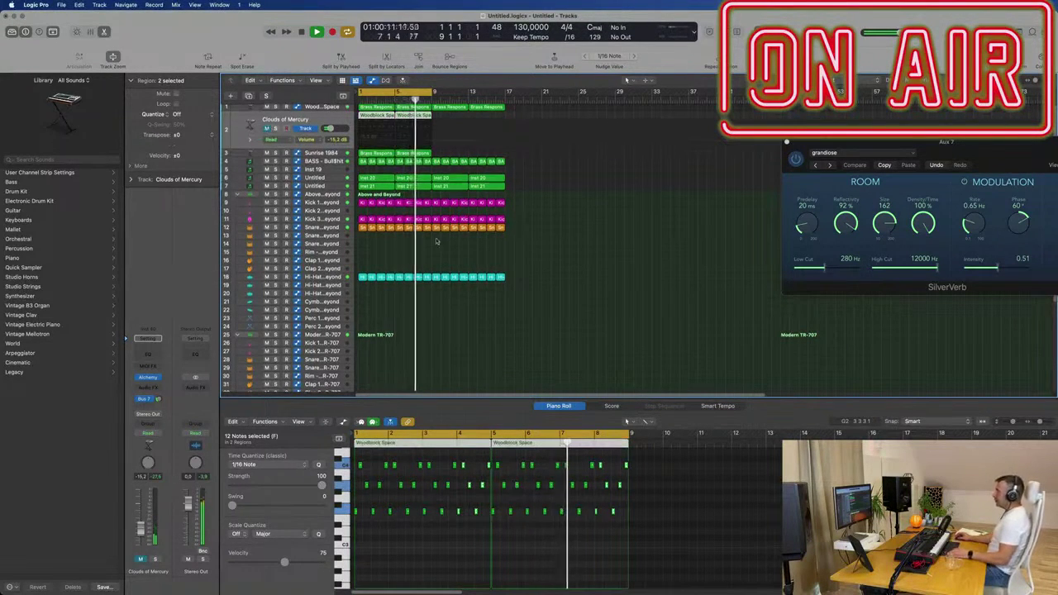
- Mute the Mini V track that holds the Inst 20 regions
scroll(448, 245, up, 2)
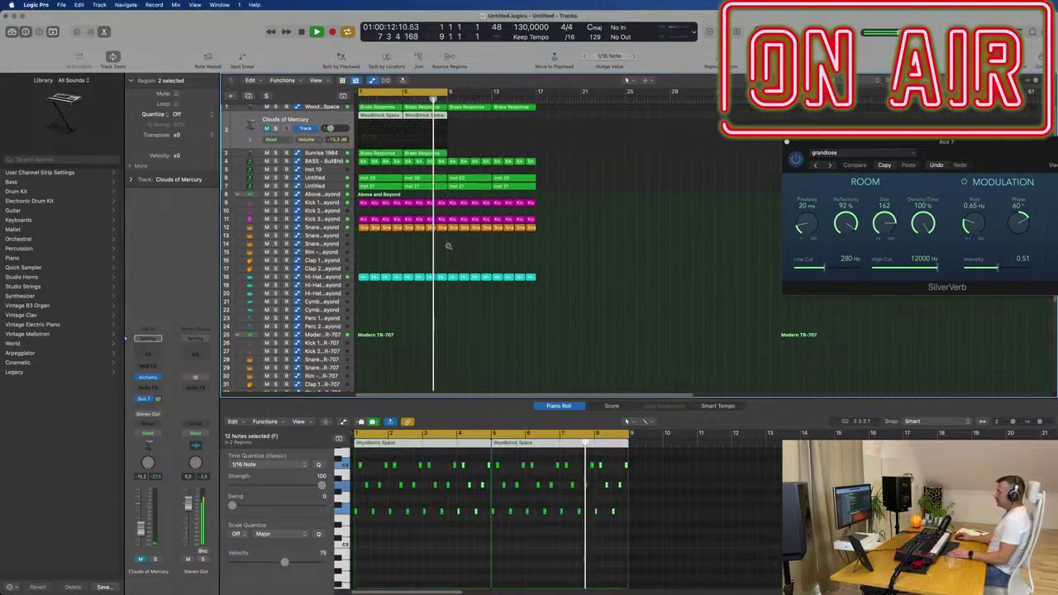
scroll(448, 246, up, 1)
click(336, 178)
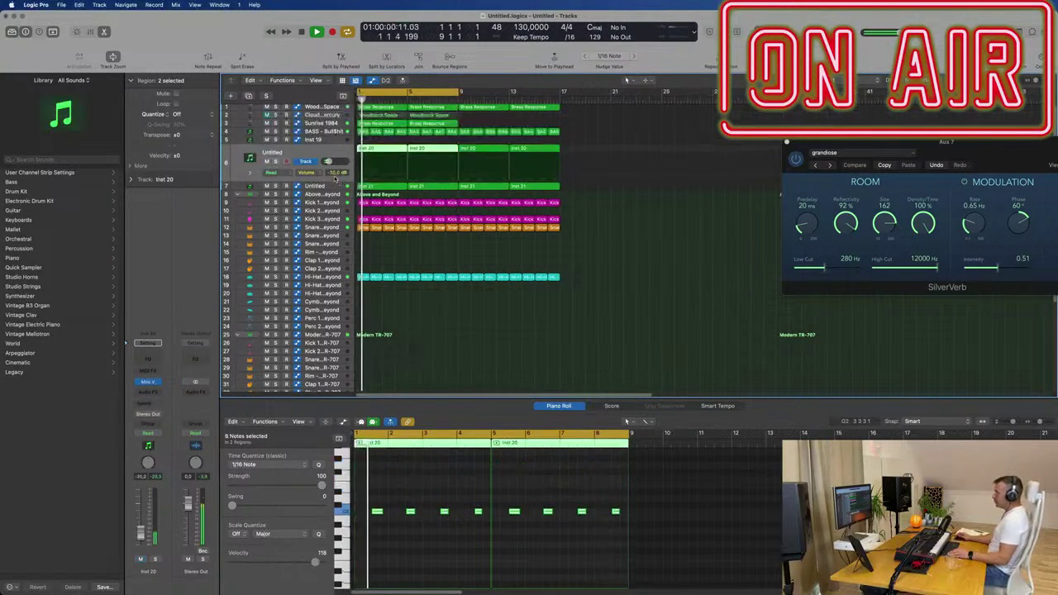
scroll(331, 179, down, 1)
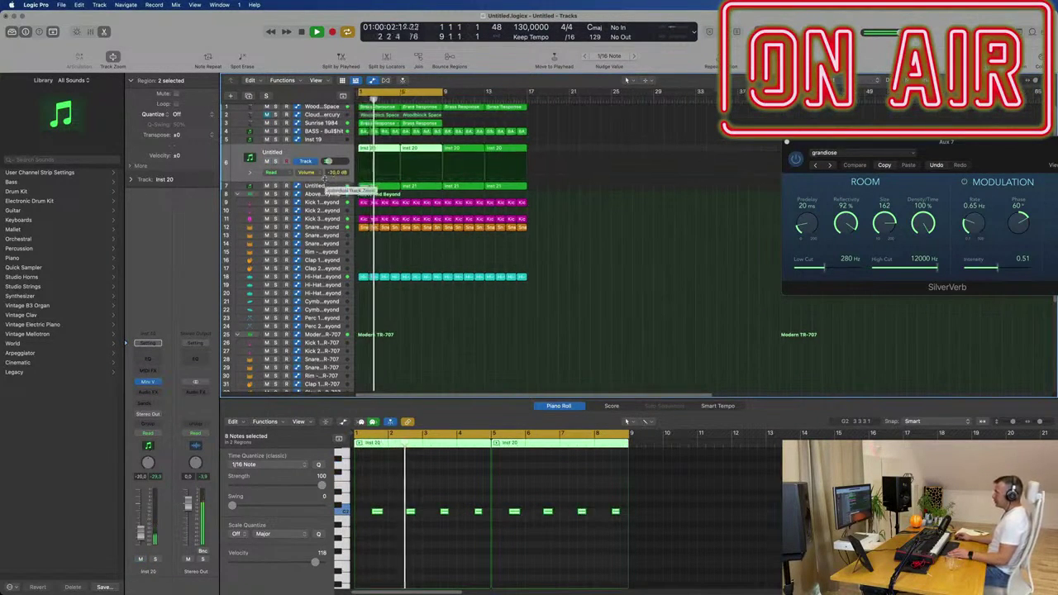
click(275, 160)
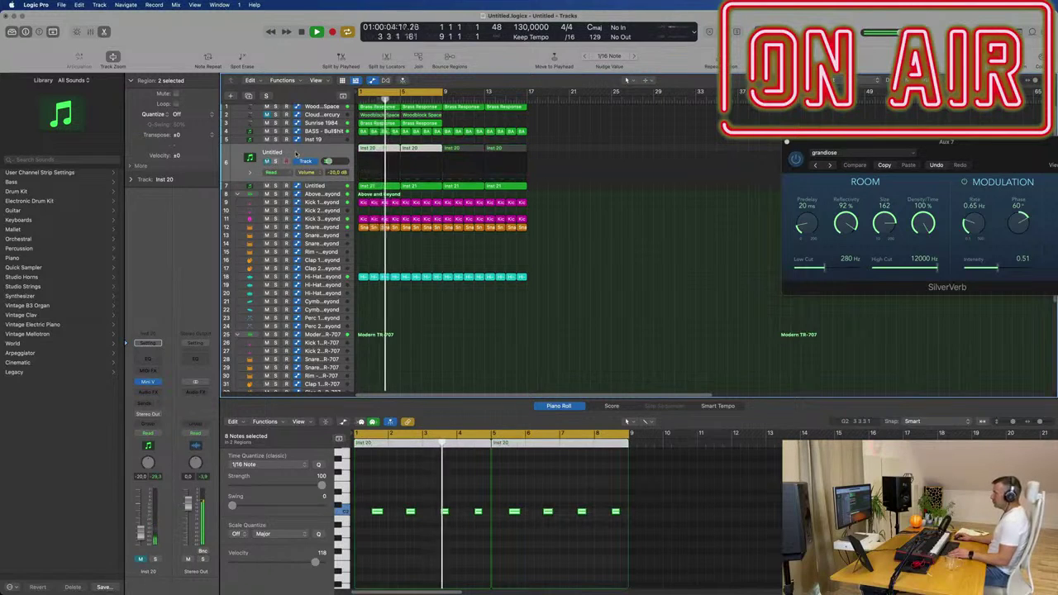
scroll(339, 163, up, 1)
key(super+Left)
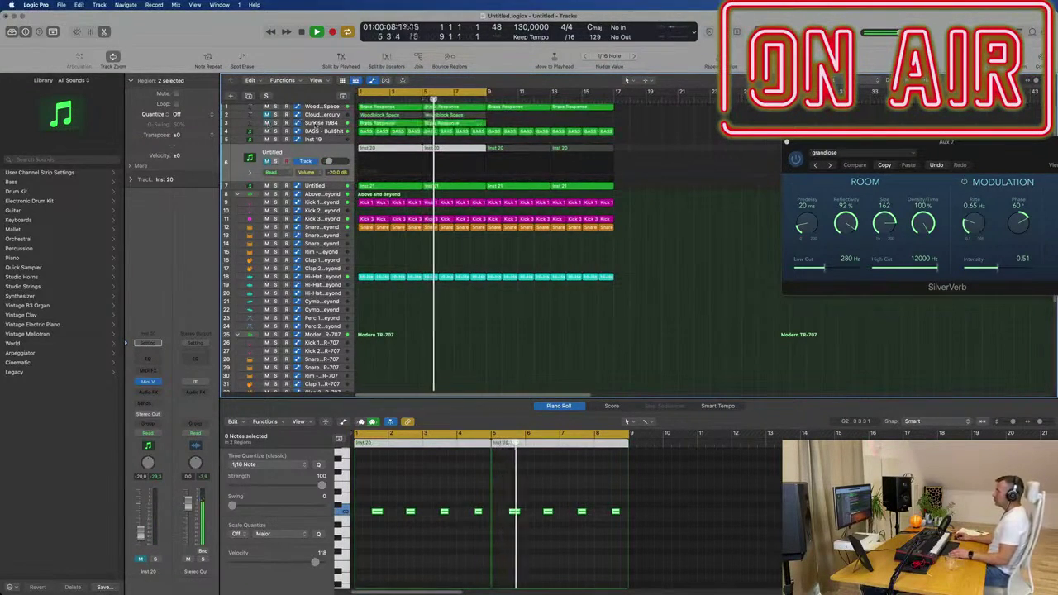
- Extend the cycle range to bar 17, restart playback from the beginning and deselect the Sunrise 1984 regions
click(310, 123)
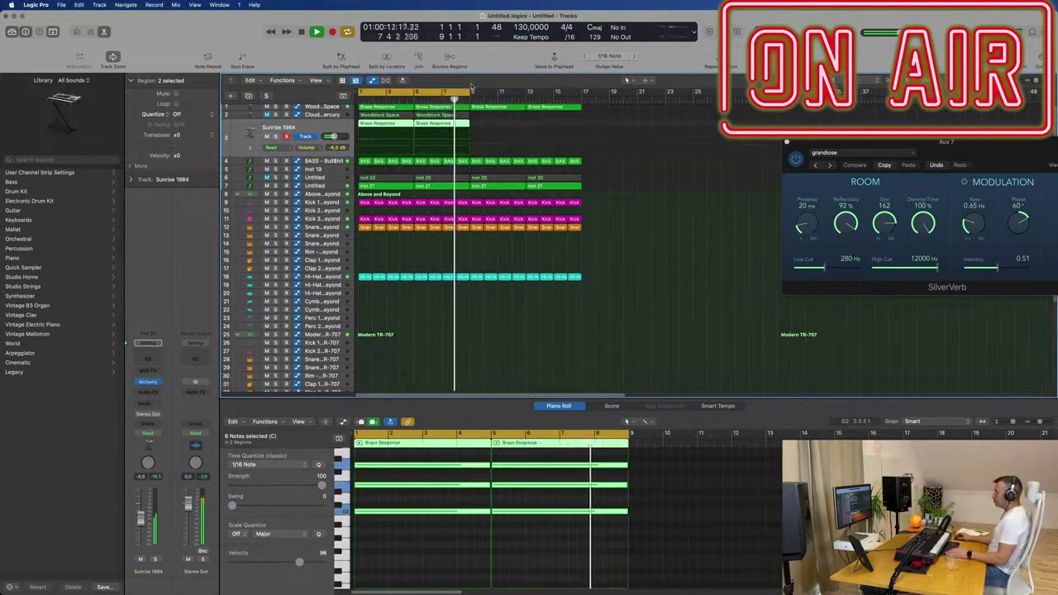
drag(471, 92, 578, 107)
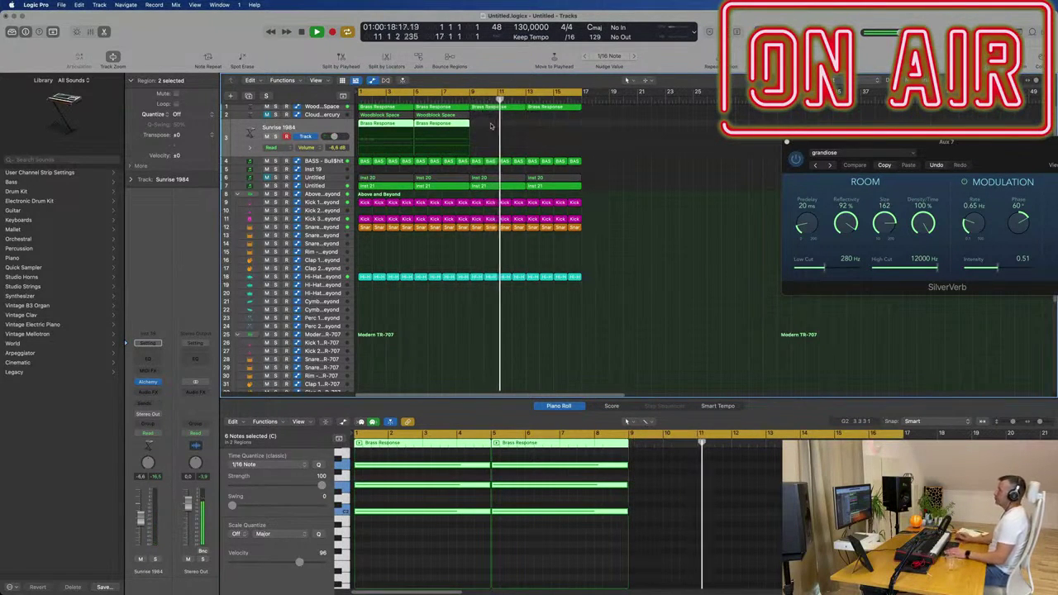
key(Return)
scroll(456, 266, down, 5)
scroll(450, 259, up, 5)
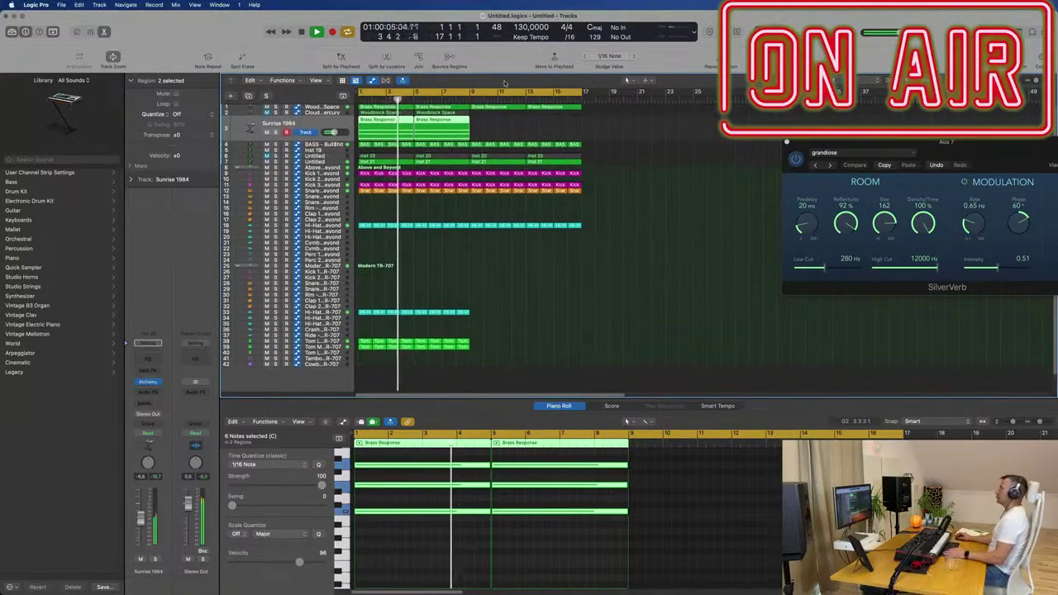
click(512, 130)
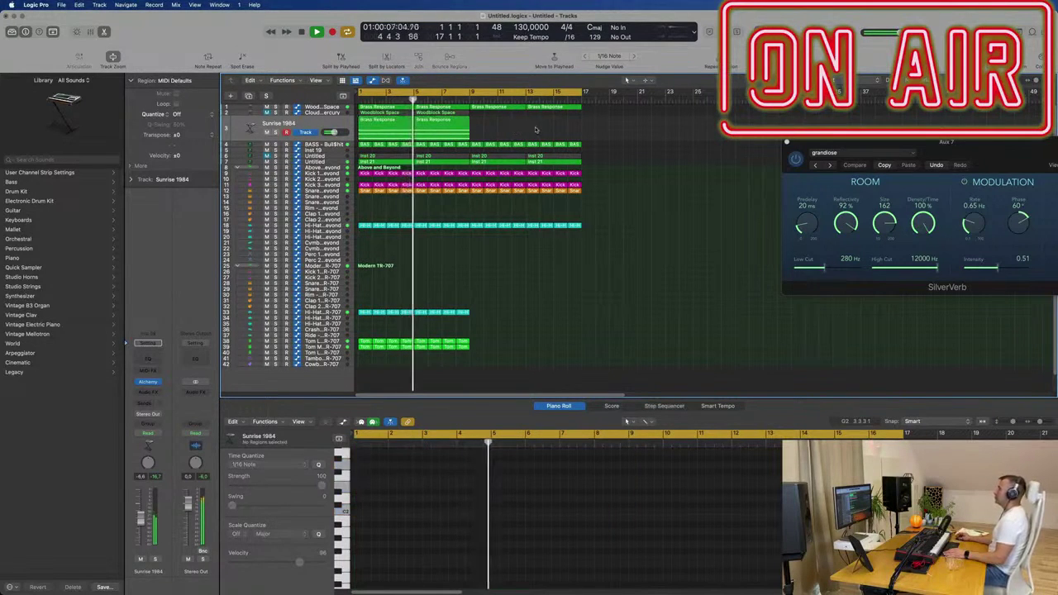
- Repeat the two Brass Response regions on the Sunrise 1984 track so they run up to bar 17
click(265, 131)
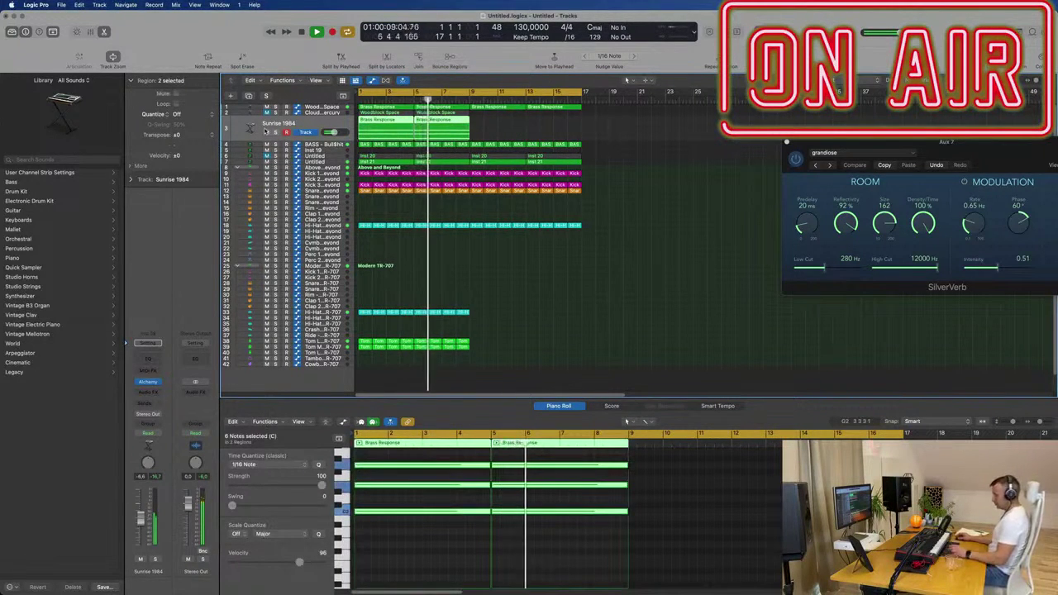
key(super+r)
click(300, 124)
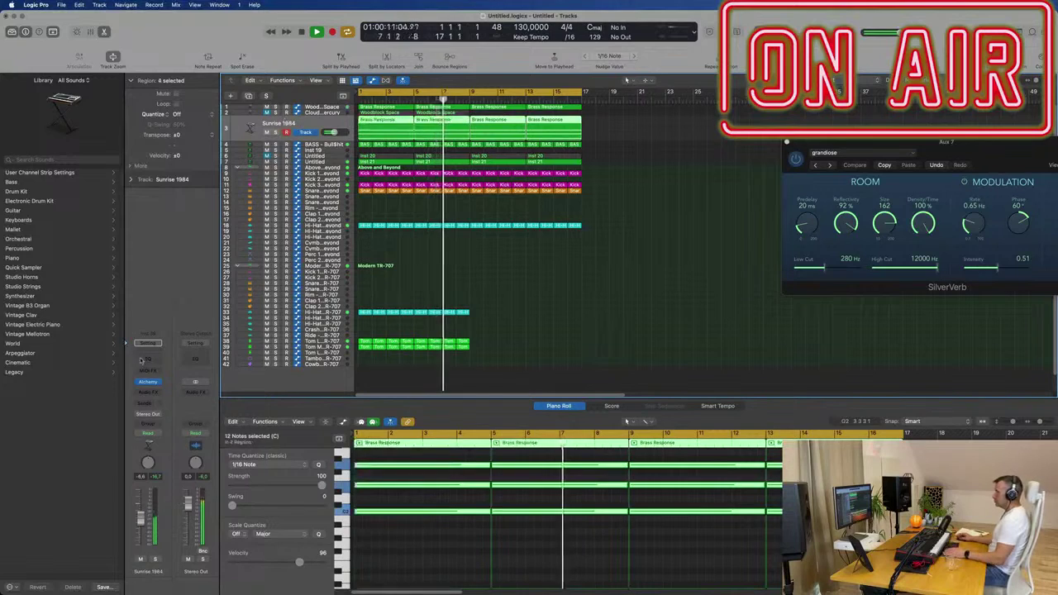
- Show the Sunrise 1984 Alchemy window, place it beside the regions, and repeat the Modern TR-707 hi-hat and tom regions up to bar 17
key(v)
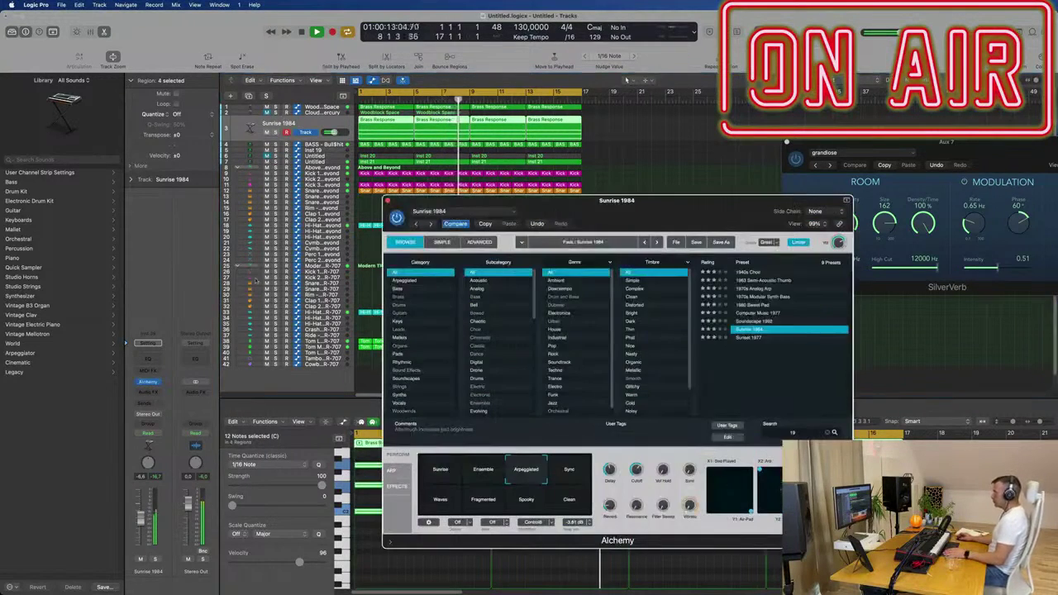
drag(562, 200, 954, 158)
drag(521, 295, 339, 376)
key(super+r)
drag(909, 157, 780, 114)
key(space)
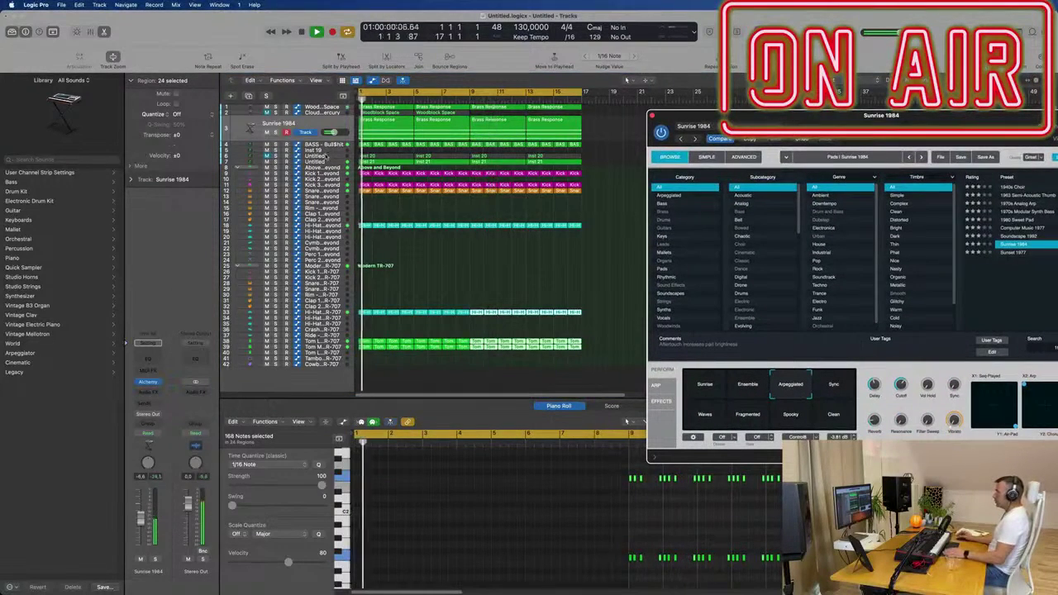
- Copy the first Brass Response region from Sunrise 1984 onto the empty CS-80V2 track and repeat it three times
click(327, 154)
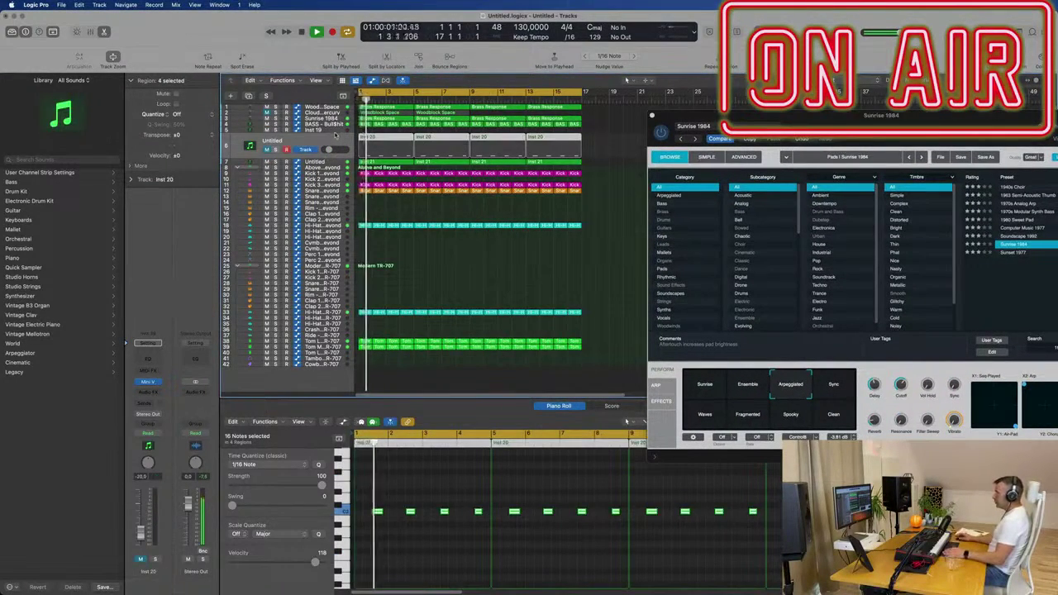
click(333, 128)
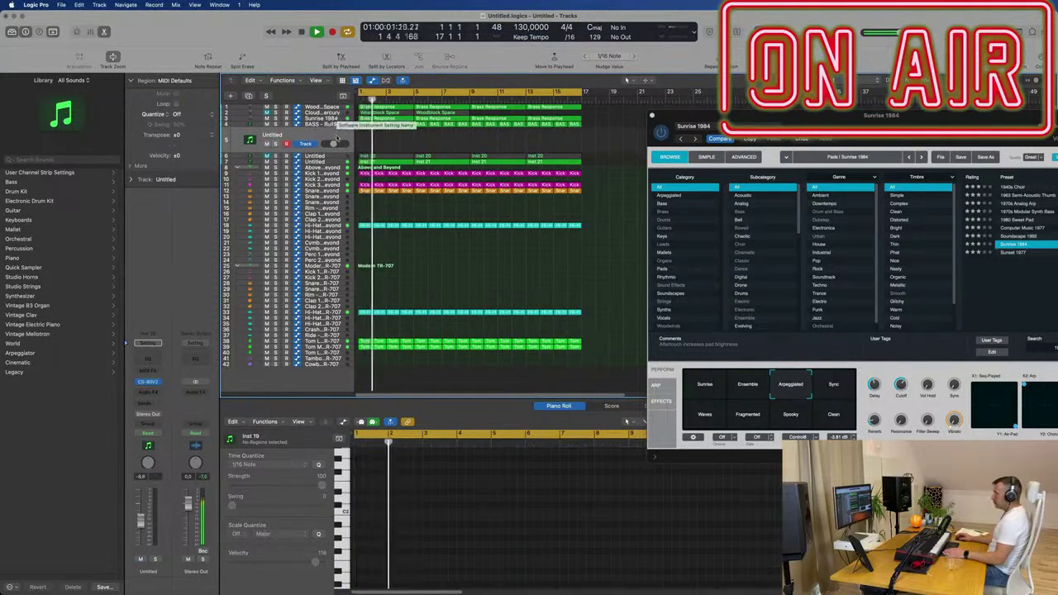
click(385, 119)
drag(382, 121, 319, 136)
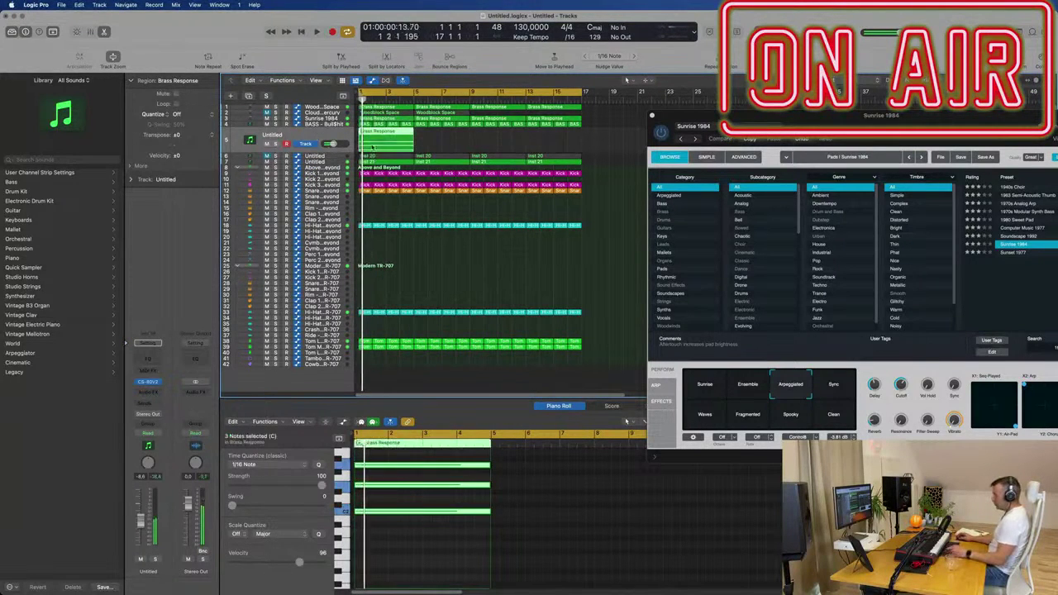
key(super+r)
key(super+r)
key(super+r)
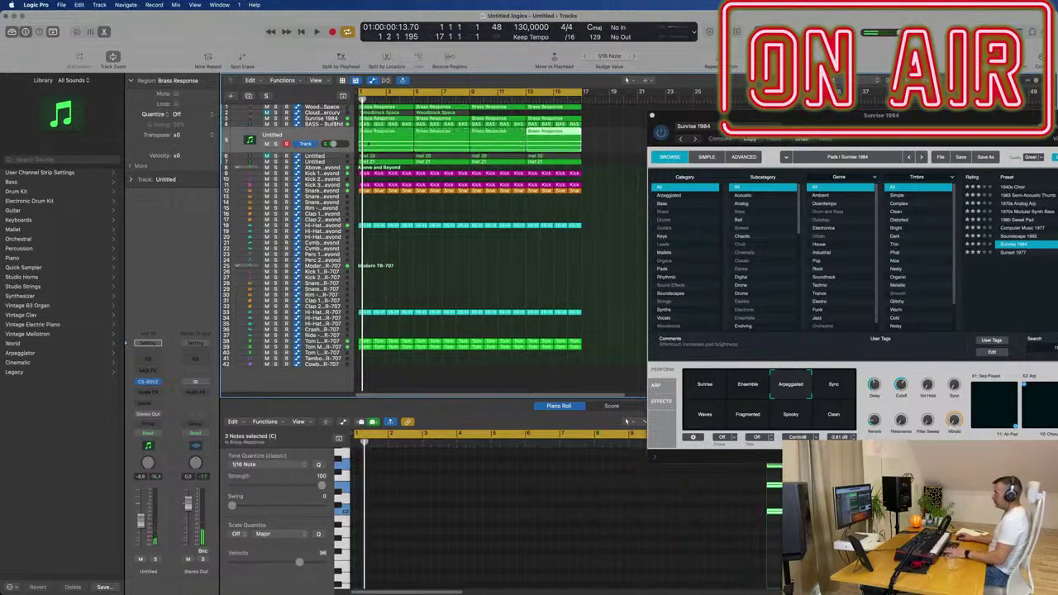
- Move all chord notes on the CS-80V2 track to a higher octave and lower the track's volume to -16.4 dB
click(330, 132)
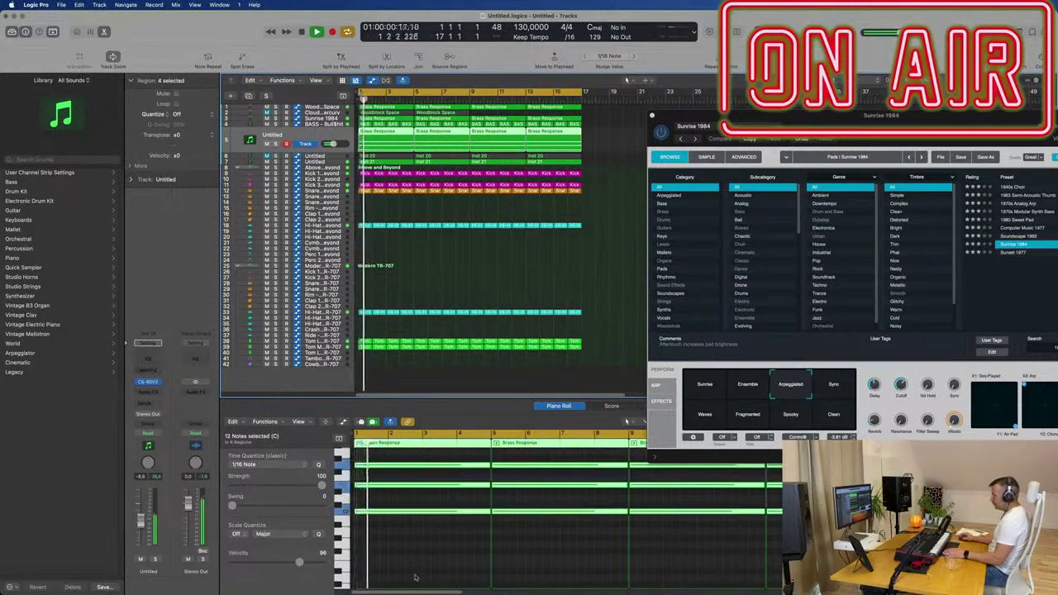
click(405, 576)
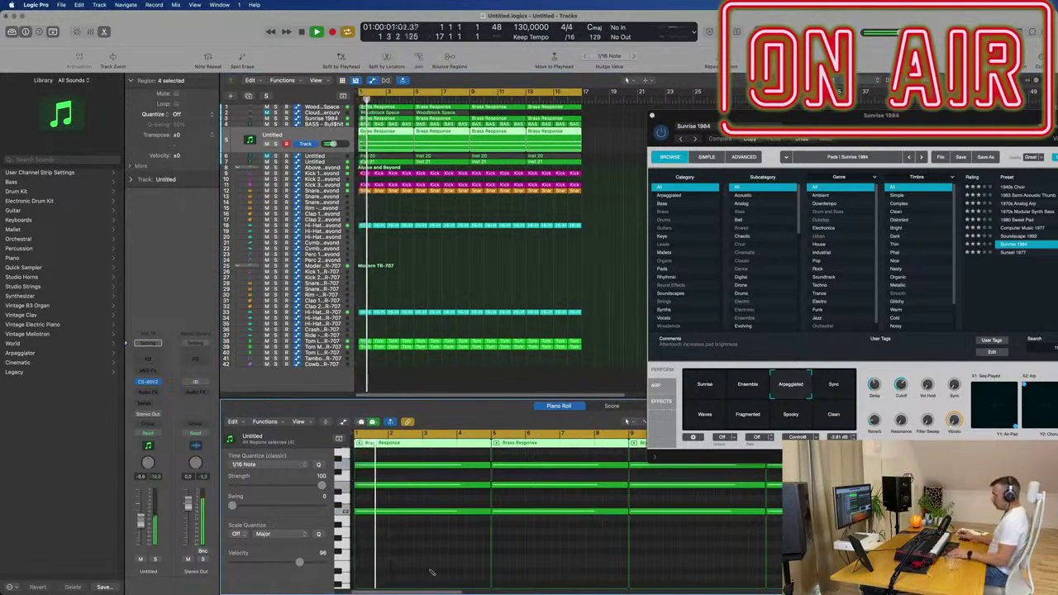
key(super+a)
key(alt+shift+Up)
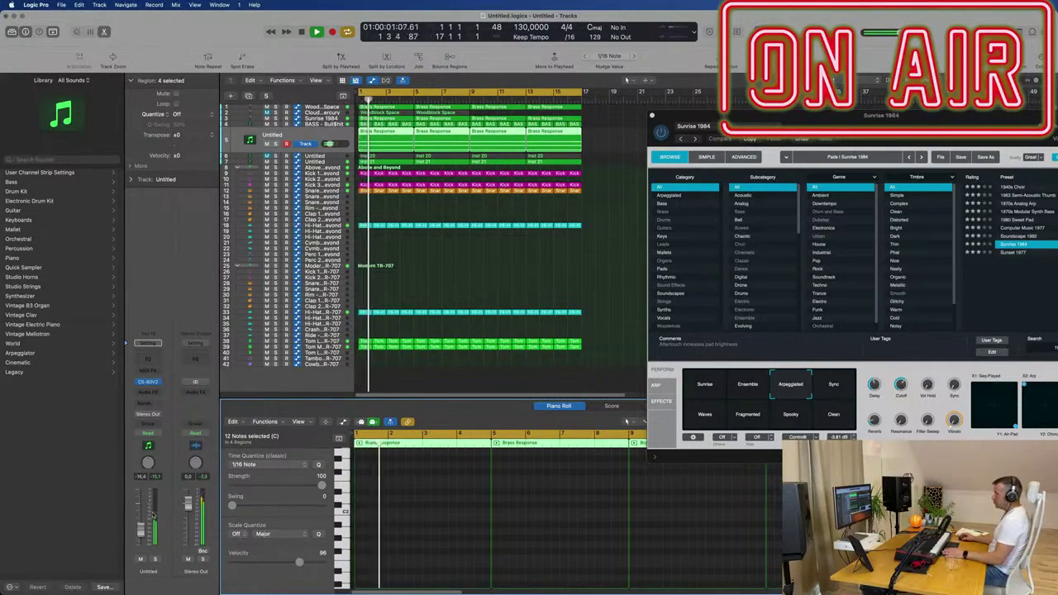
- Open the CS-80V2 instrument, delete the copied Brass Response regions from its track and restart playback from the beginning
click(150, 382)
drag(534, 118, 862, 122)
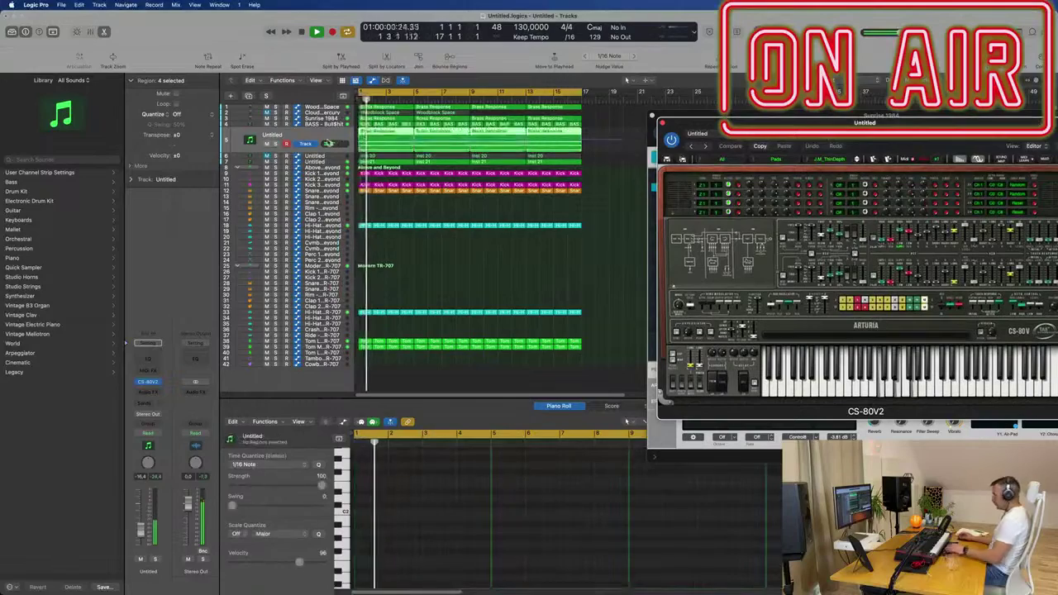
key(Delete)
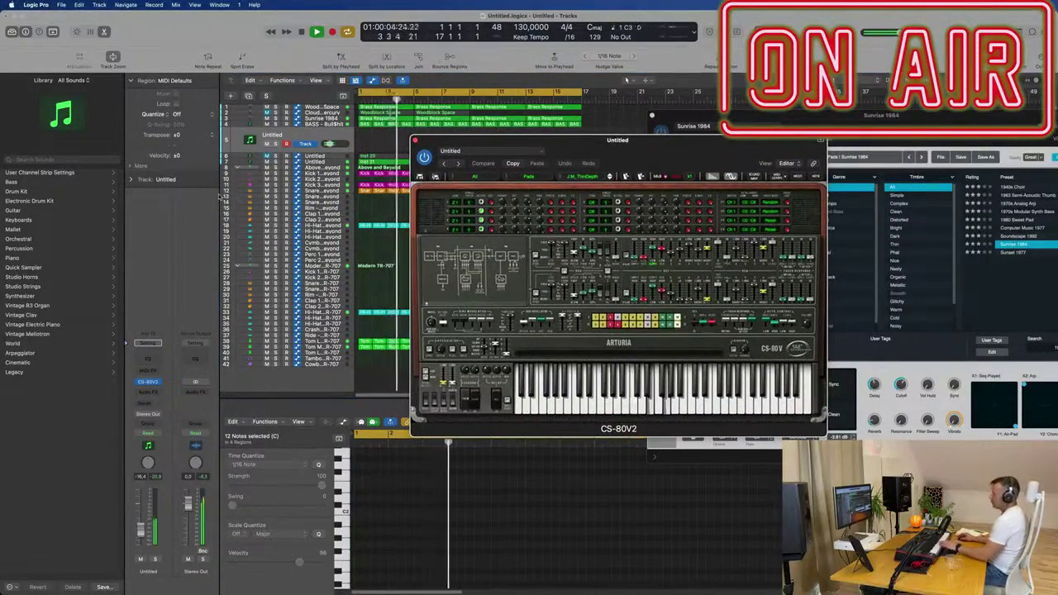
key(Return)
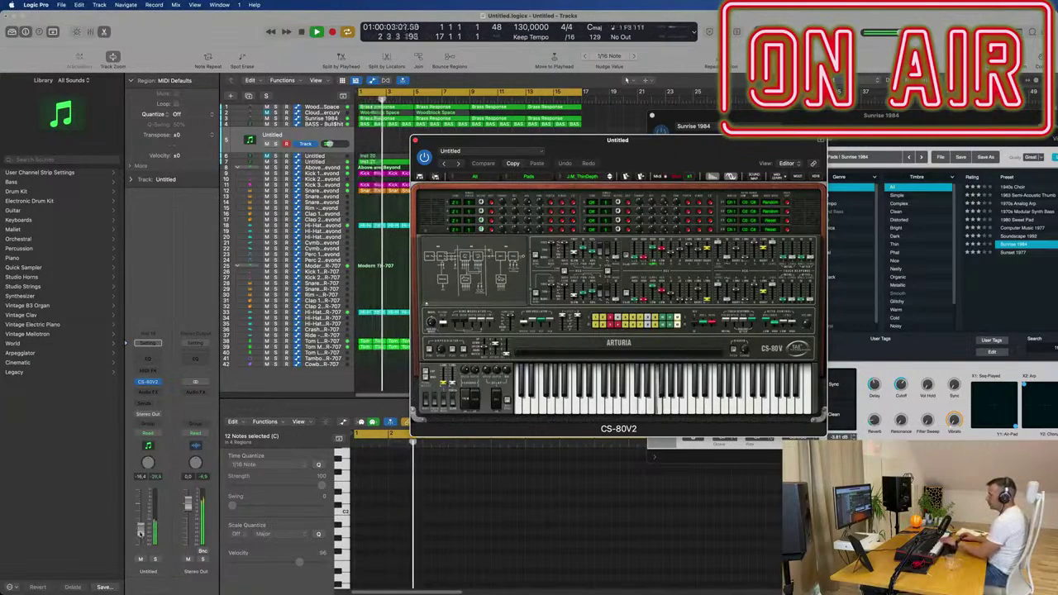
- Raise the CS-80V2 track's volume to -13.2 dB and switch its preset to J.M_ThinDepth2
drag(141, 534, 141, 529)
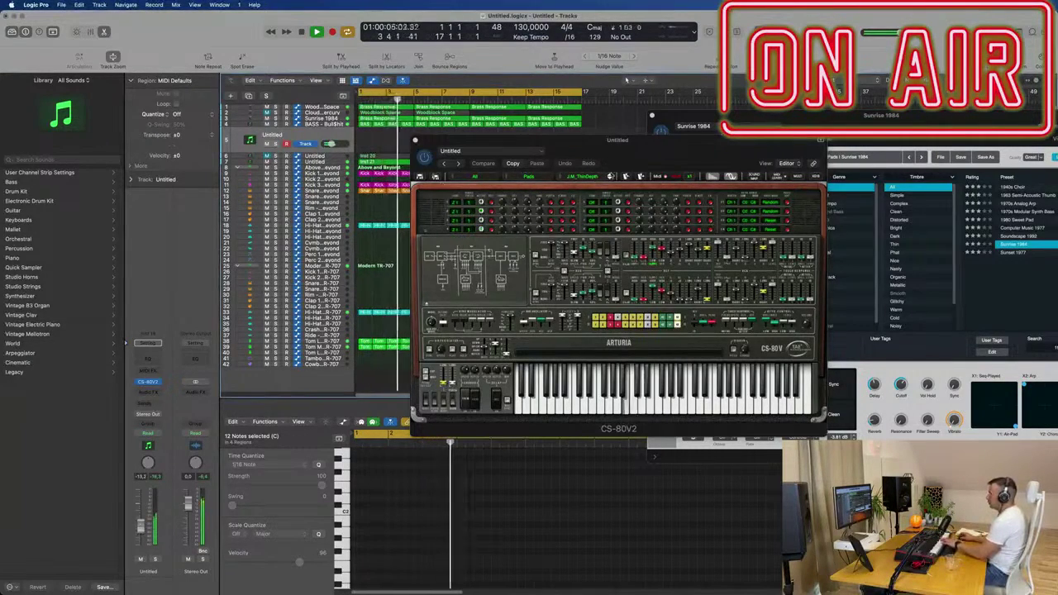
click(610, 177)
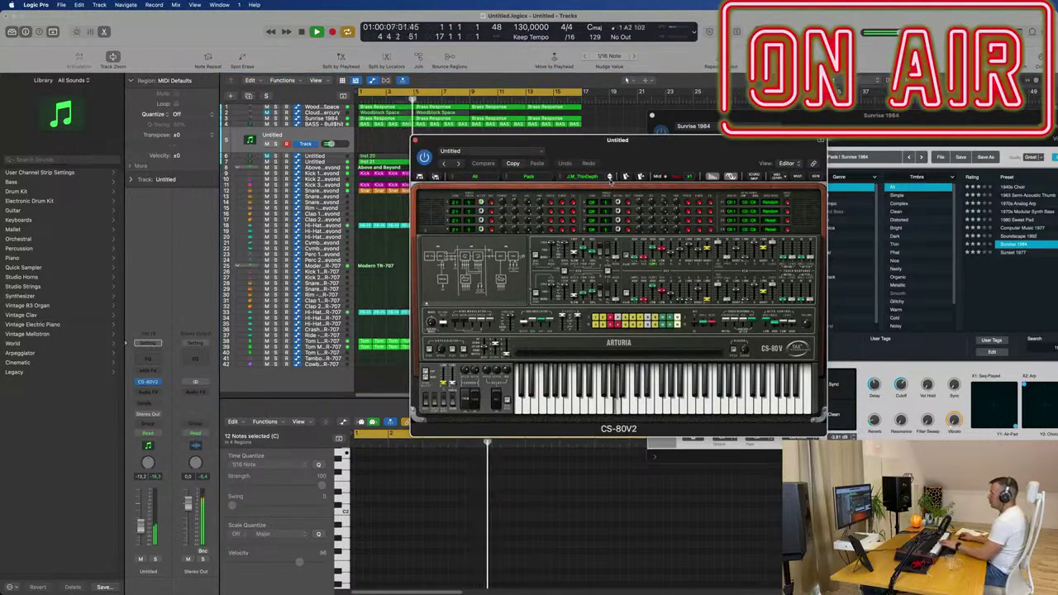
click(610, 177)
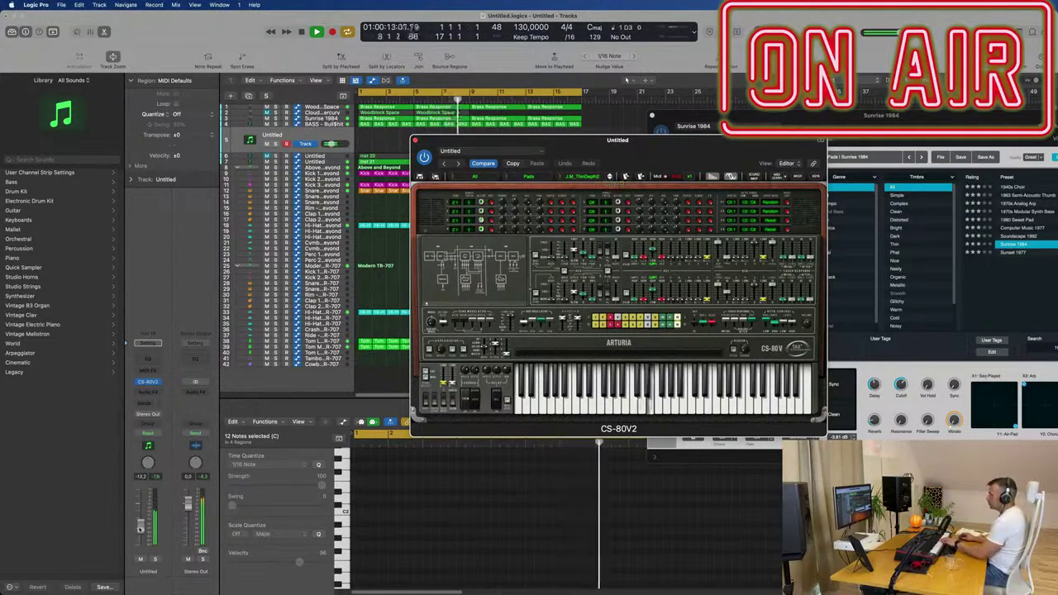
- Add a send to Bus 7 on the CS-80V2 track to feed the SilverVerb reverb
click(148, 343)
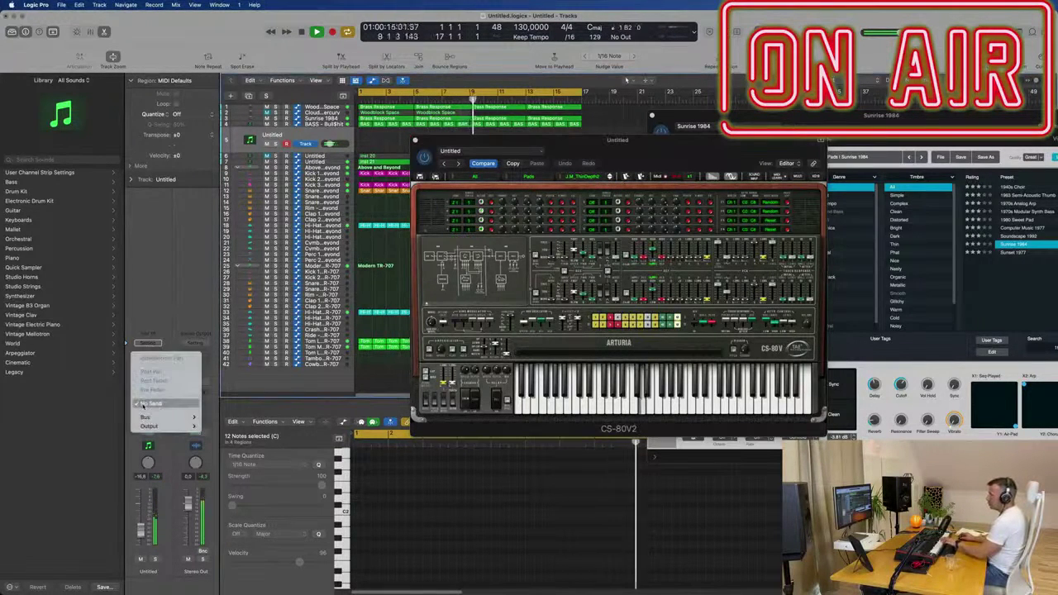
mouse_move(149, 418)
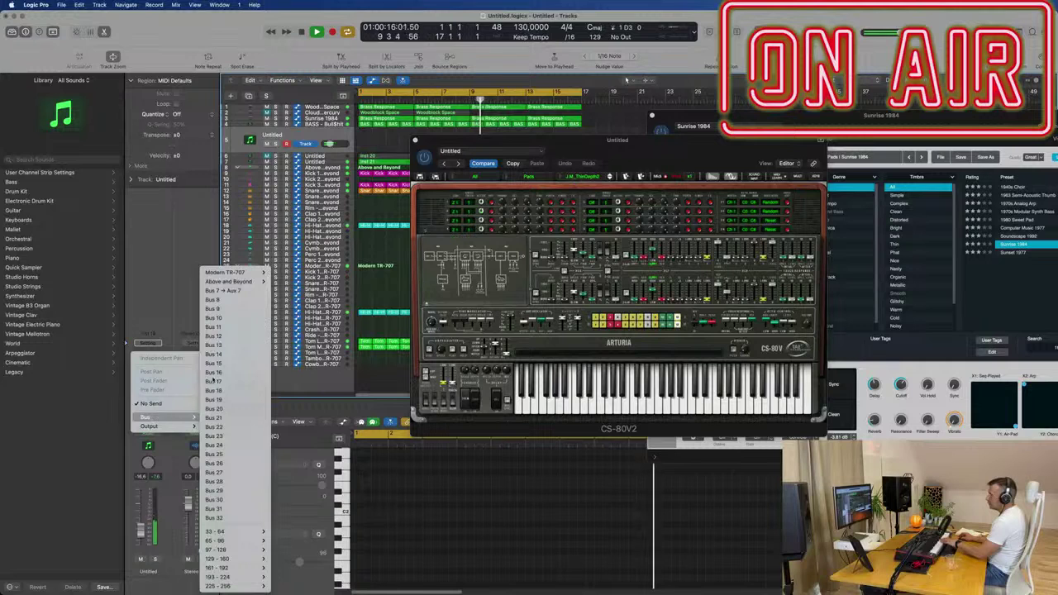
click(224, 290)
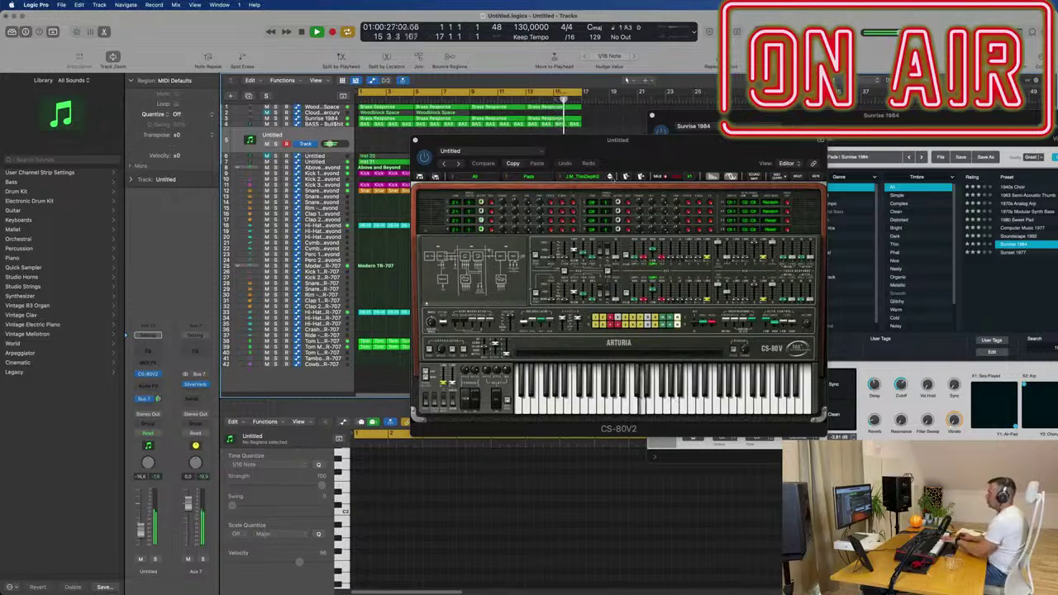
- Audition successive CS-80V2 pad presets up to the Sweep-n preset and raise the track's volume to -14.6 dB
click(609, 176)
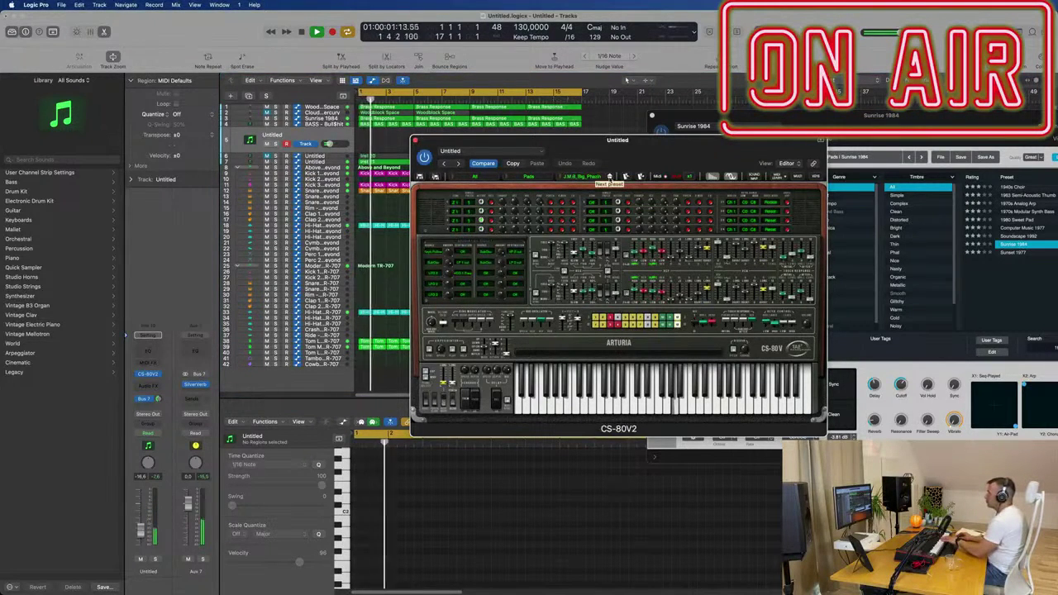
click(609, 178)
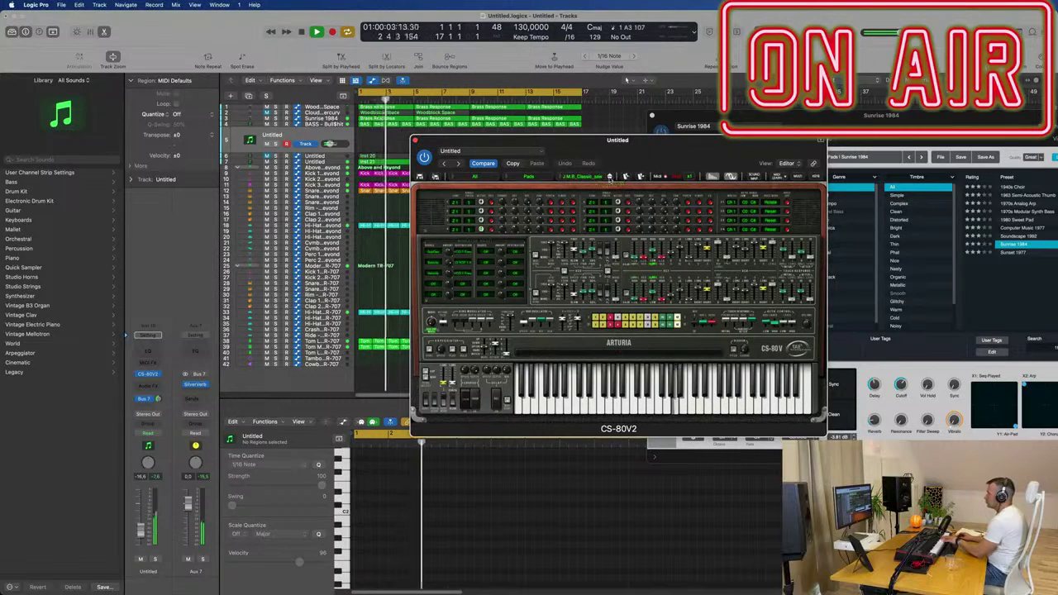
drag(142, 534, 141, 538)
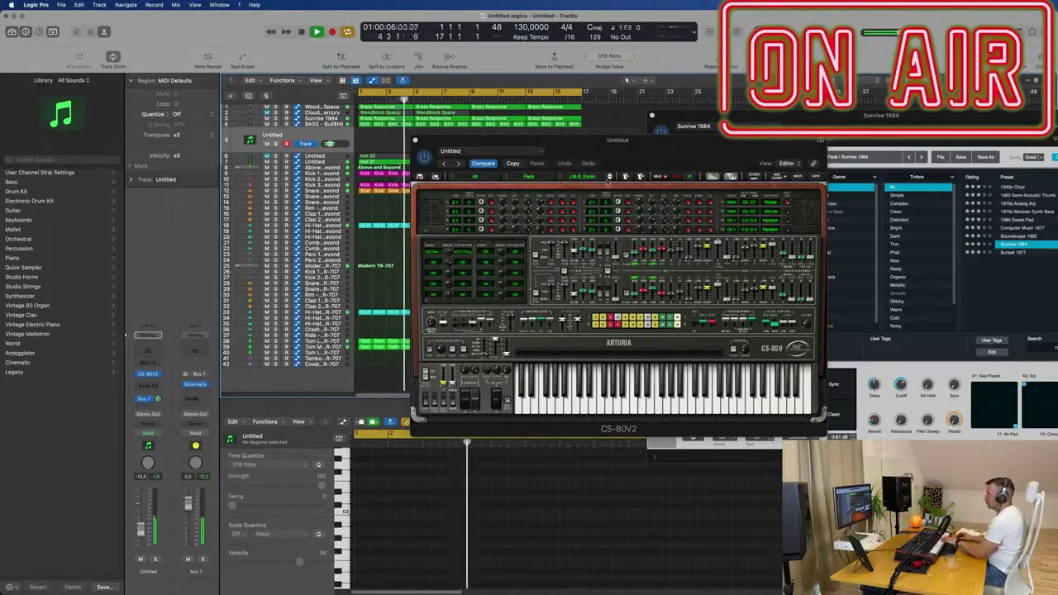
click(610, 179)
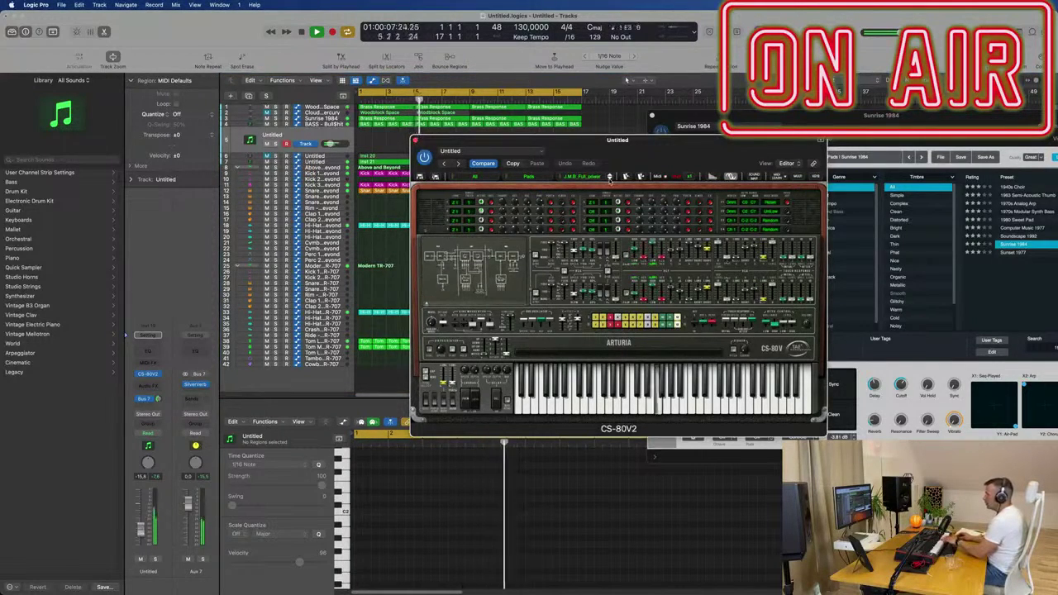
click(610, 179)
click(610, 179)
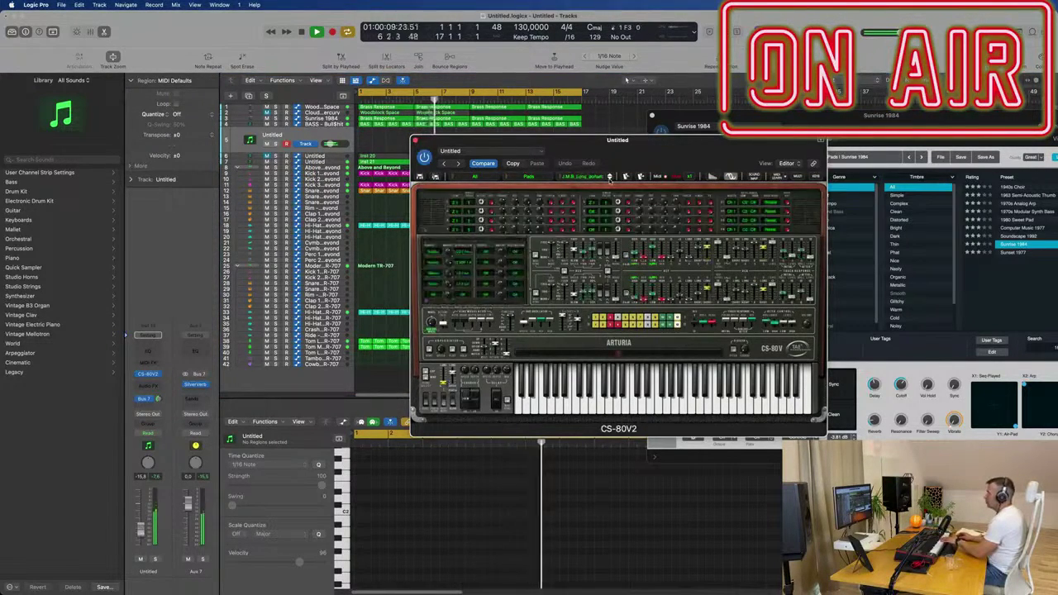
click(610, 179)
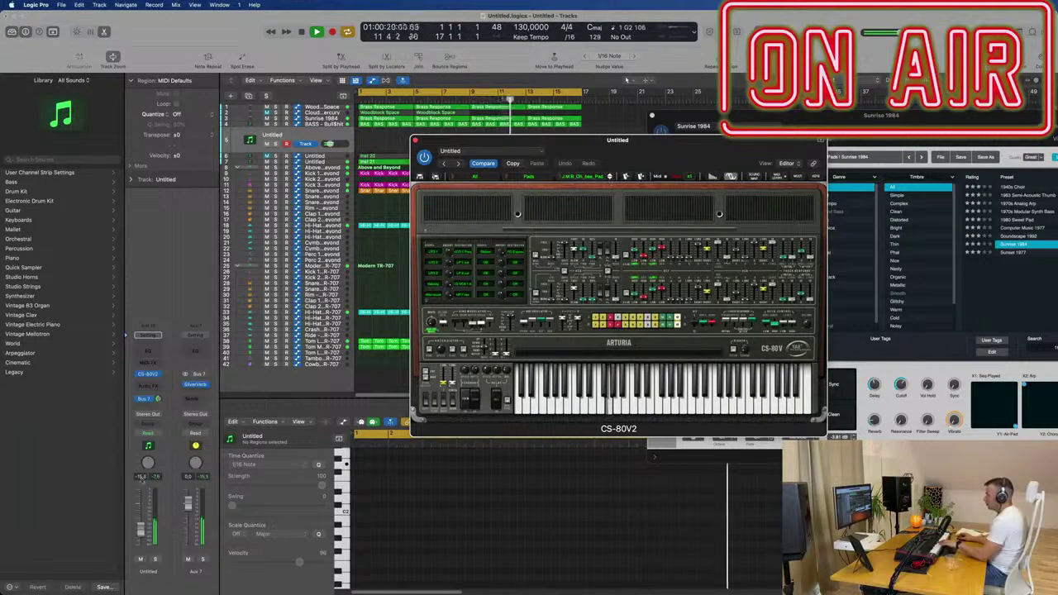
click(141, 531)
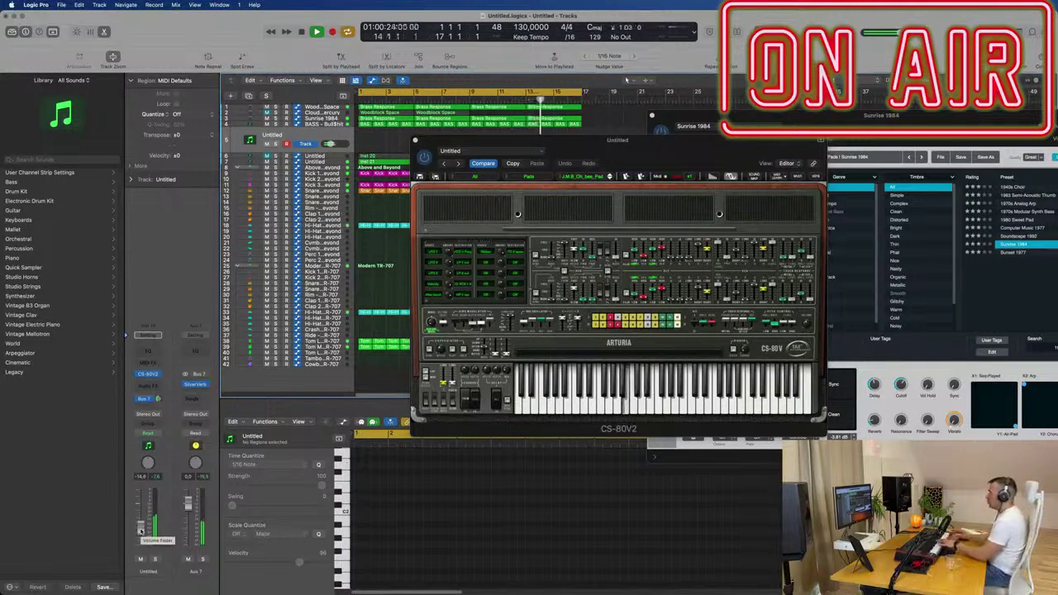
click(610, 179)
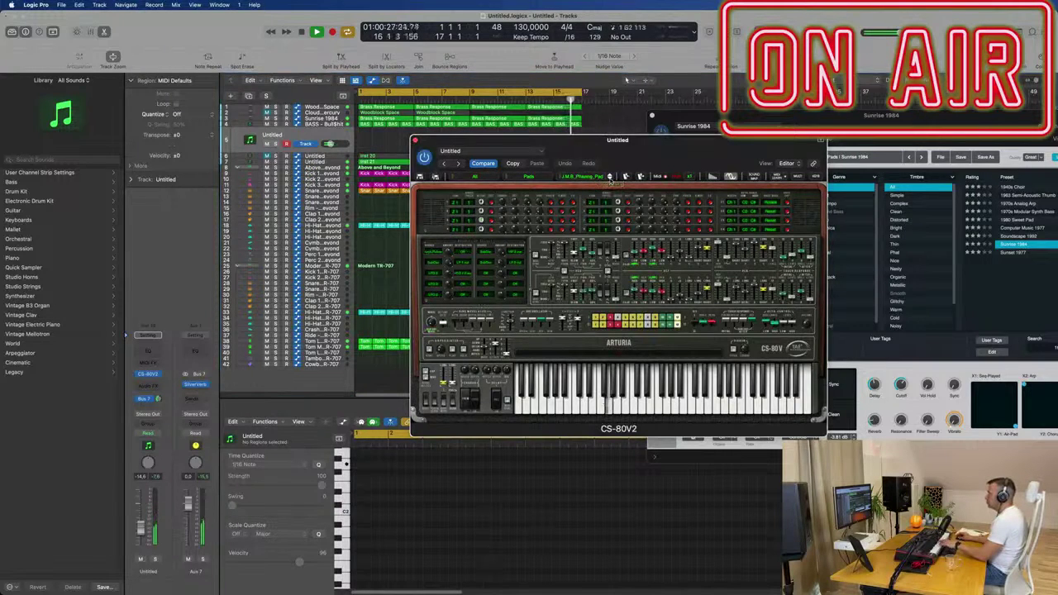
click(609, 180)
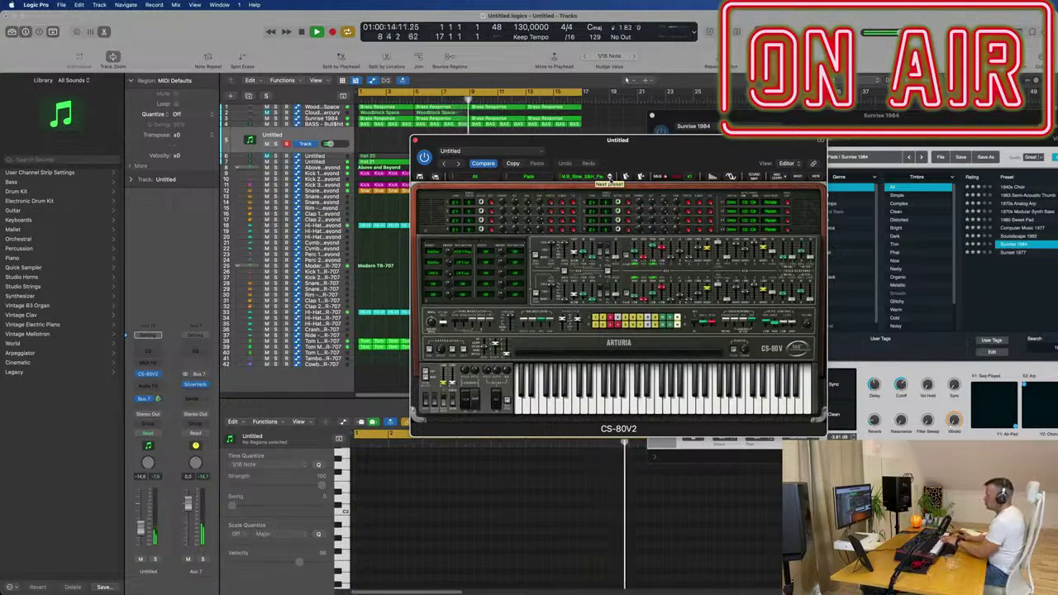
click(609, 177)
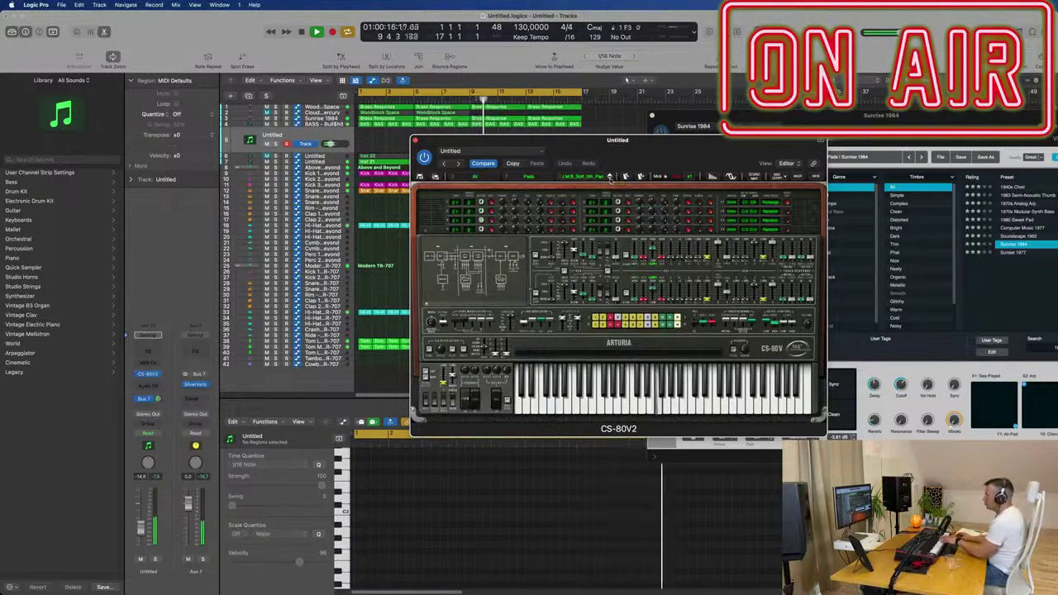
click(610, 177)
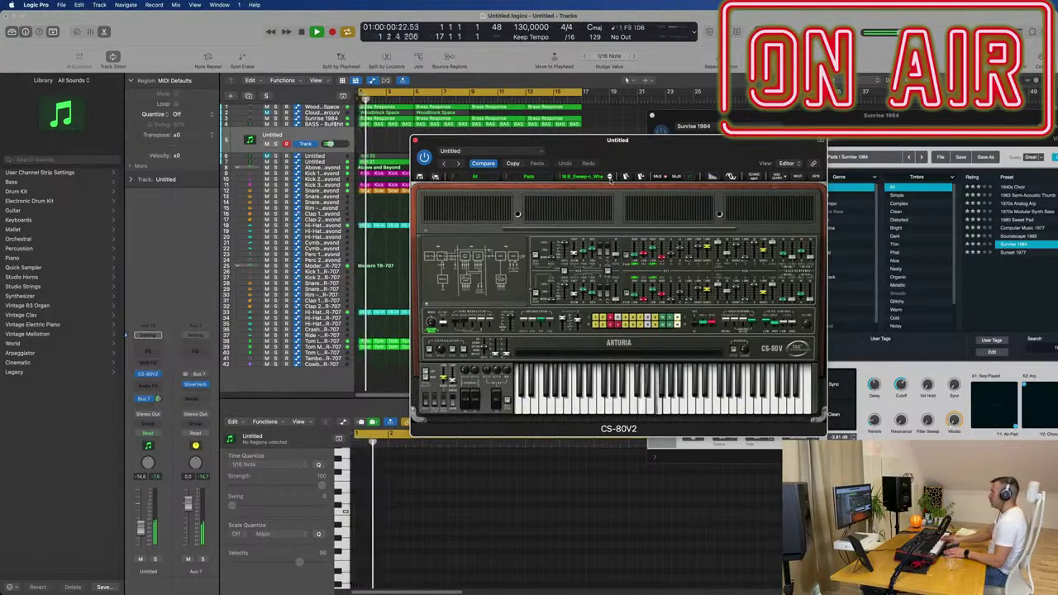
- Record a slow three-note melody on the CS-80V2 track from bar 1 and move the instrument window off the arrangement
key(r)
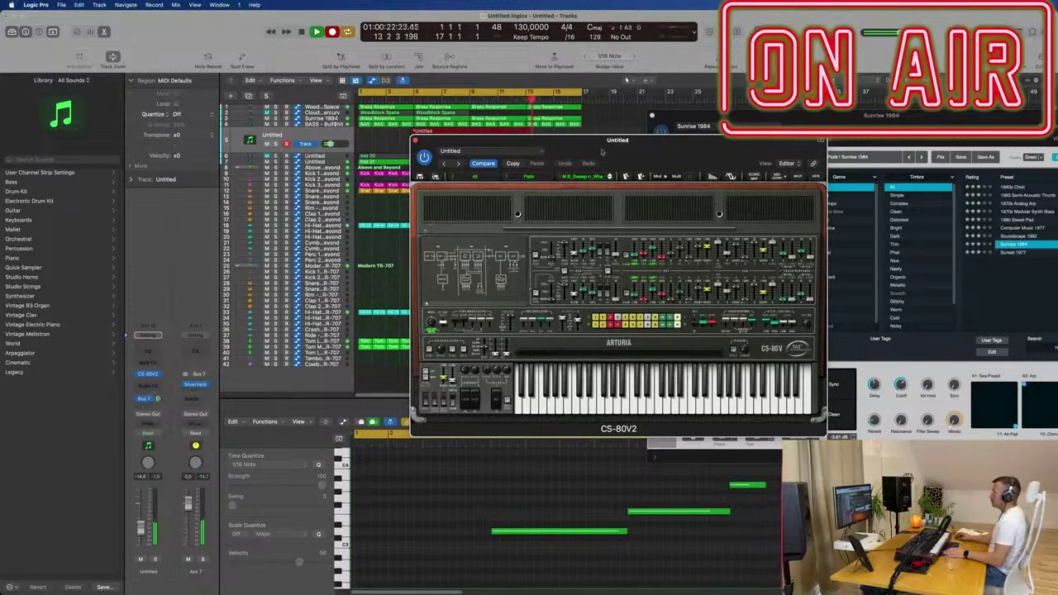
key(space)
drag(516, 145, 461, 147)
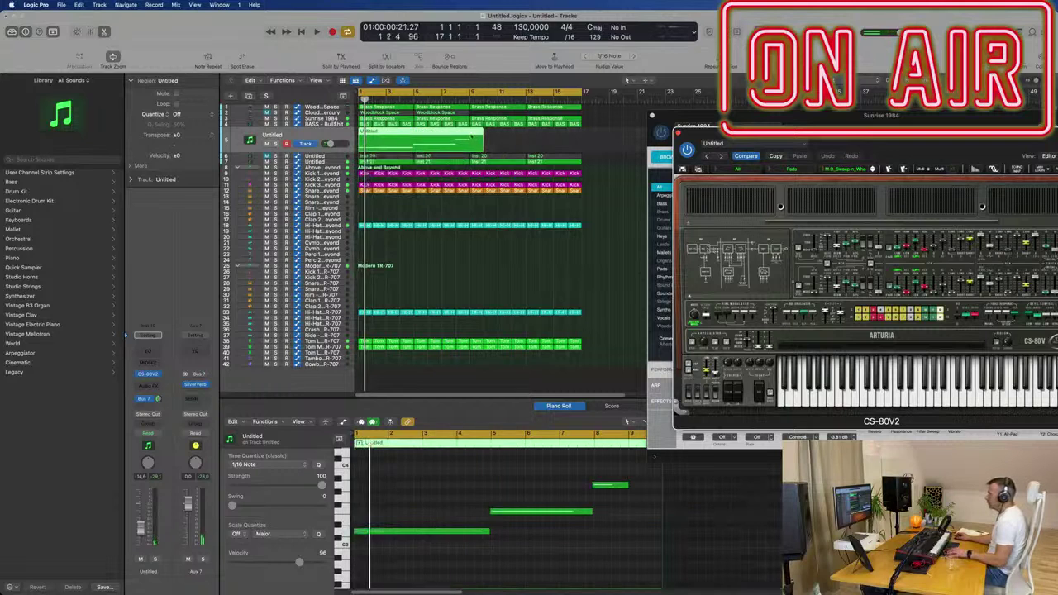
- Cut the recorded CS-80V2 region at bar 9, splitting notes that cross the cut, and delete the leftover piece
key(super+t)
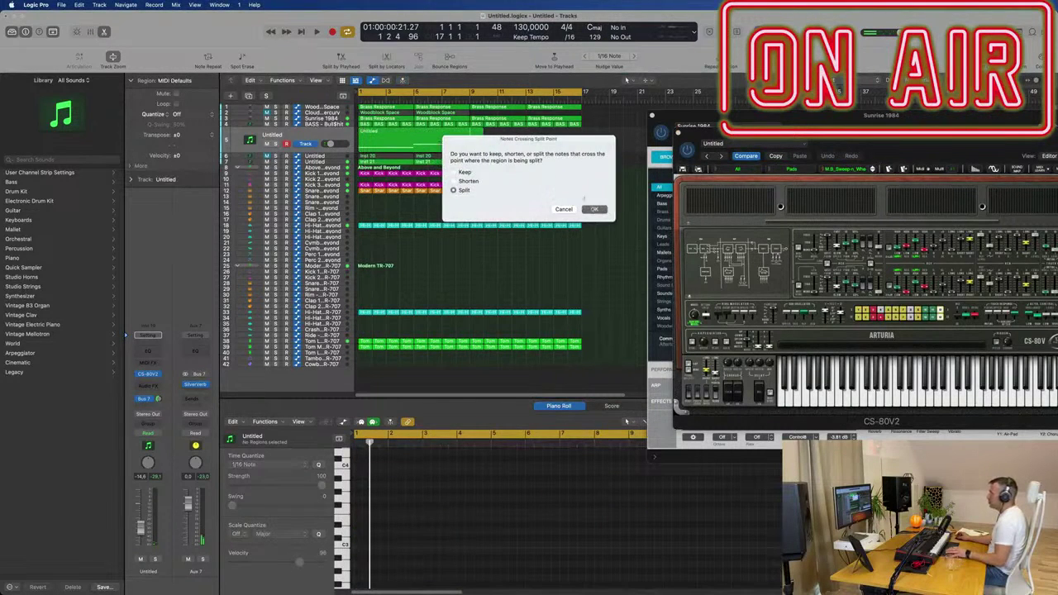
click(593, 209)
key(space)
click(469, 146)
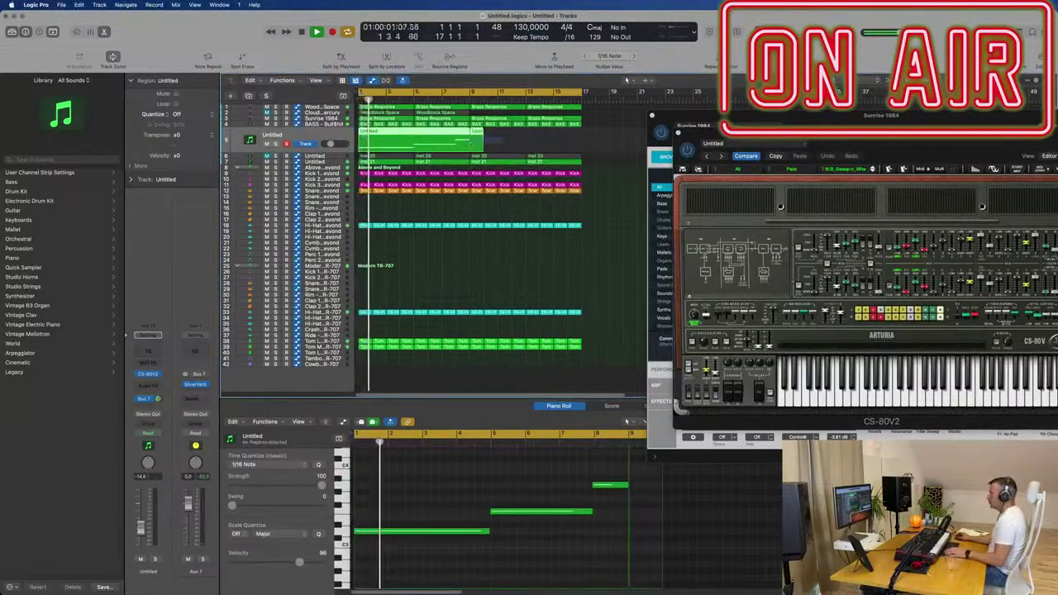
click(472, 145)
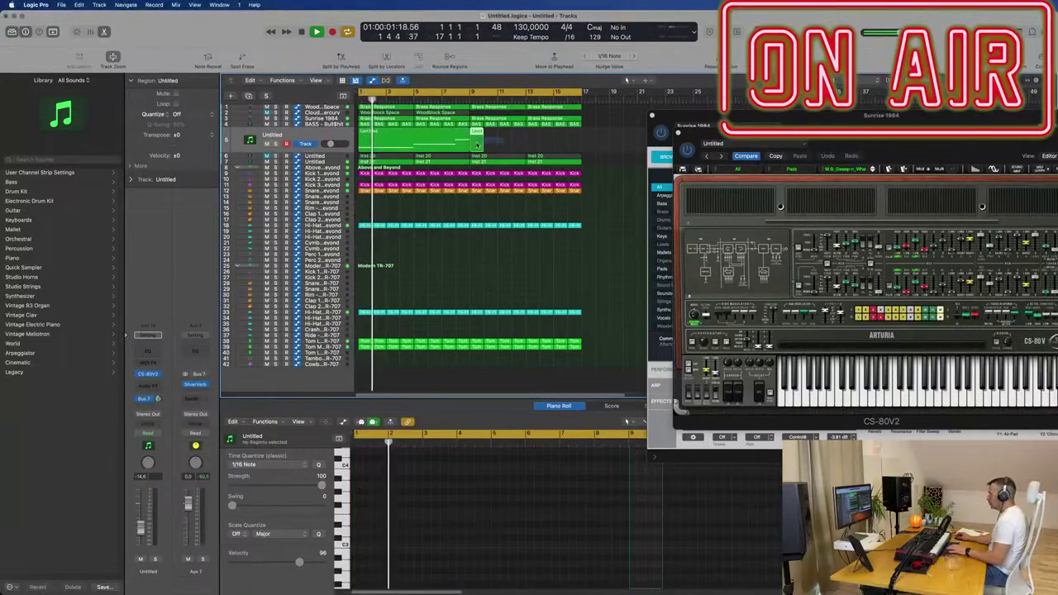
- Align the recorded melody notes to the bar lines in the piano roll, starting the second note at bar 5
click(402, 132)
key(space)
click(421, 566)
key(super+a)
key(space)
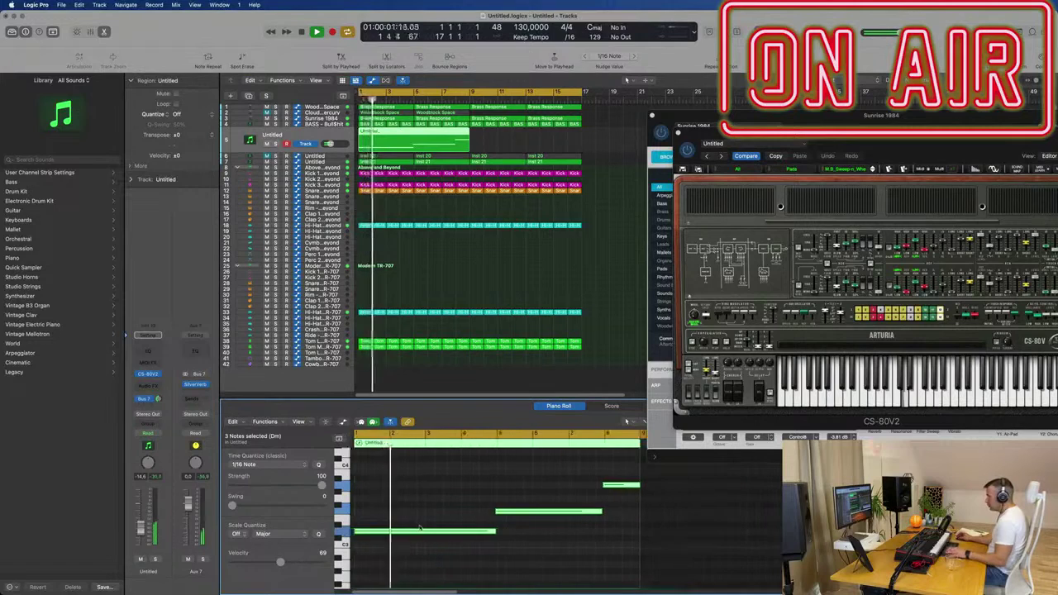
key(super+Right)
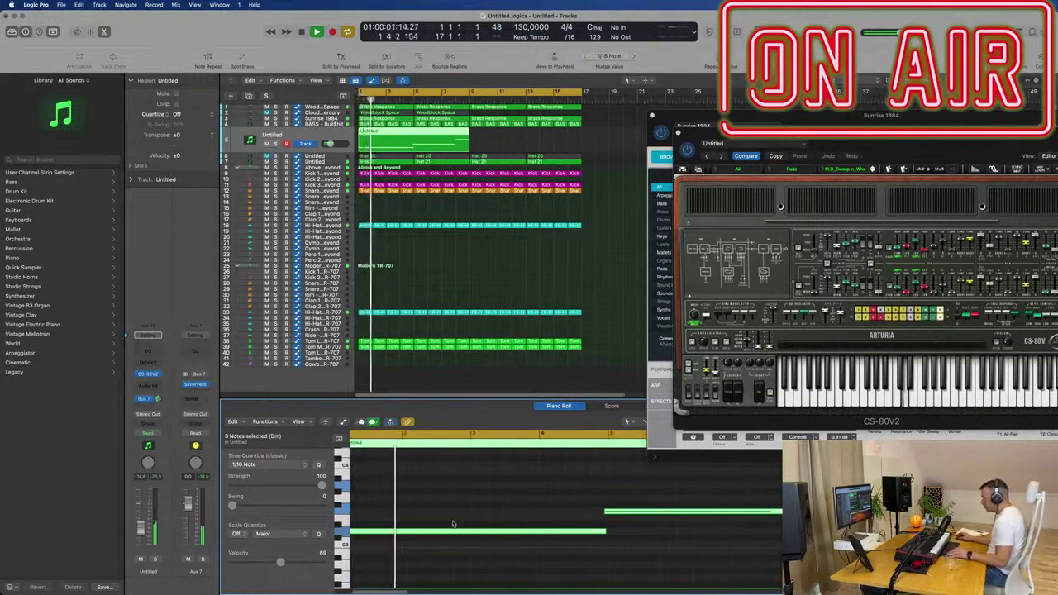
drag(633, 512, 637, 515)
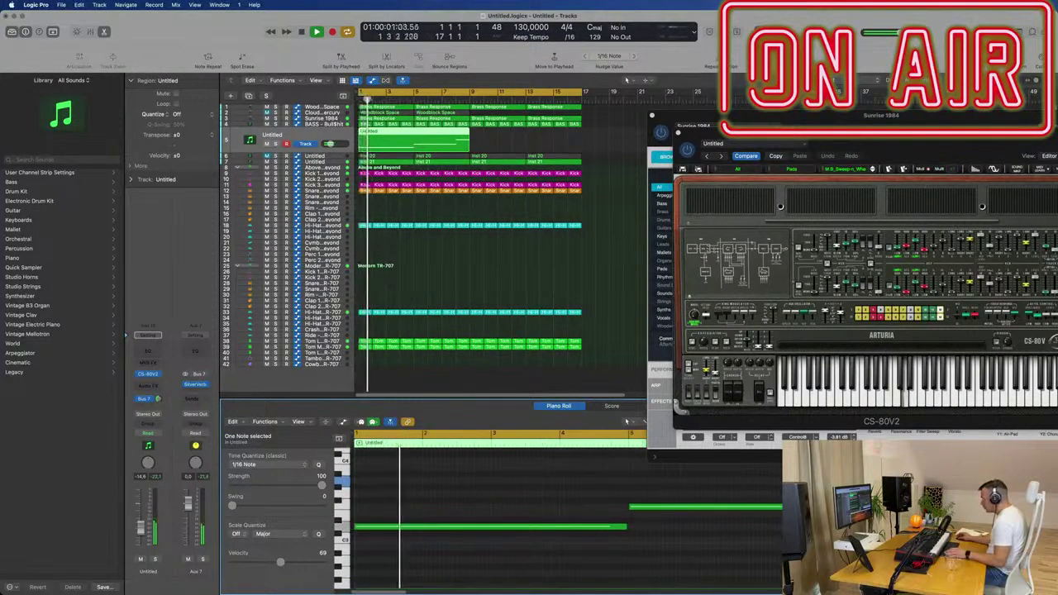
- Duplicate all three melody notes in the CS-80V2 region one octave lower
drag(871, 134, 741, 155)
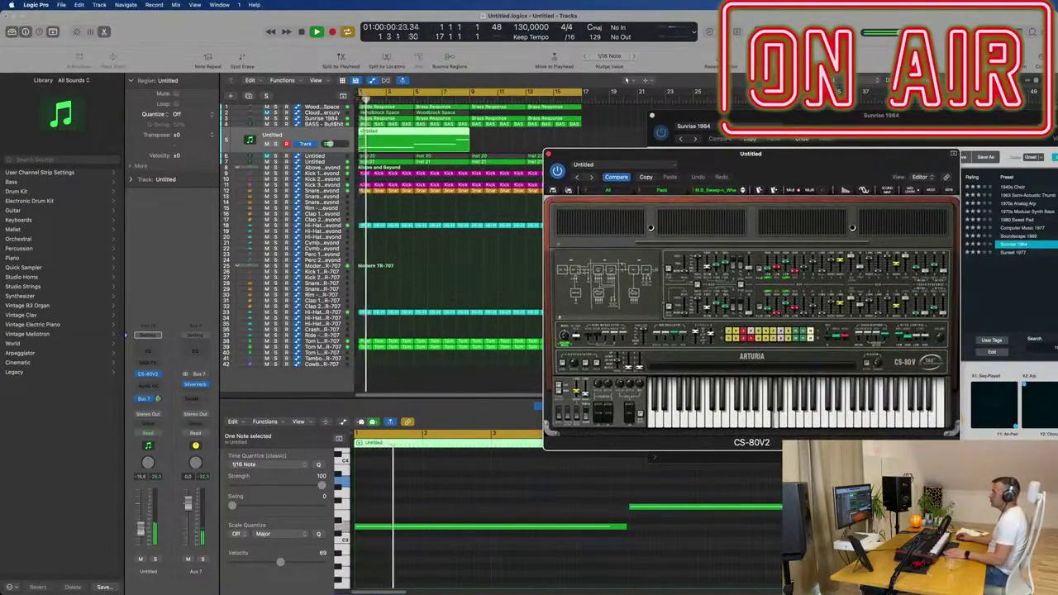
click(420, 512)
key(super+Left)
key(super+Left)
key(super+Left)
key(super+Left)
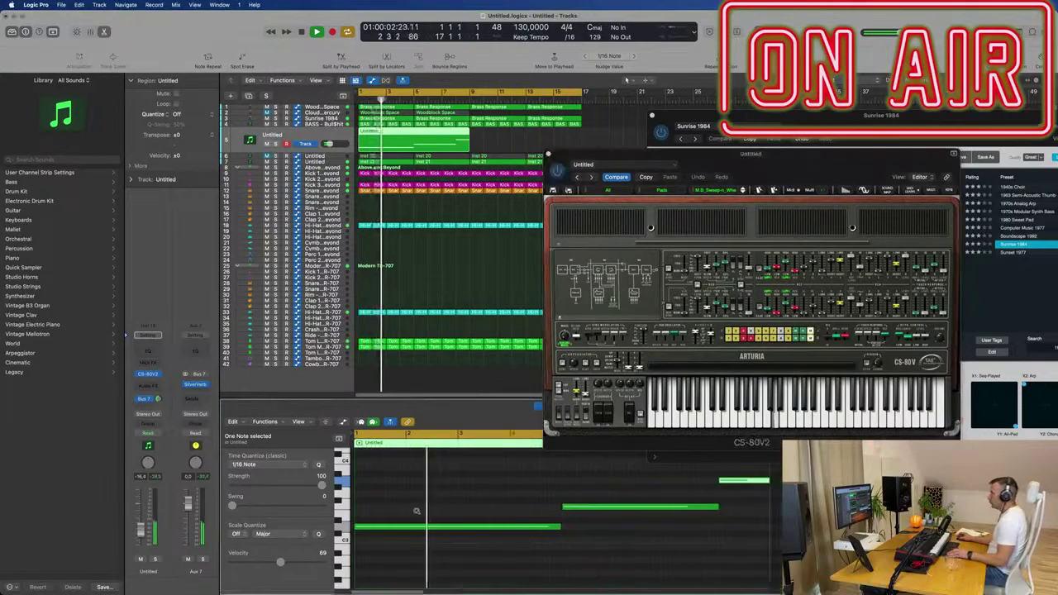
key(super+a)
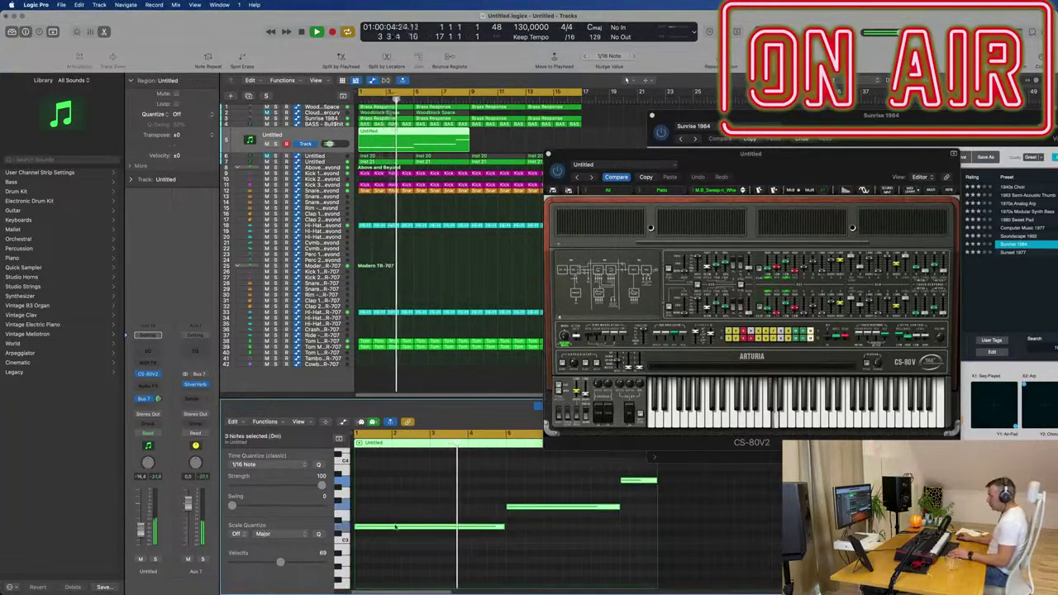
scroll(401, 504, down, 3)
scroll(402, 501, up, 1)
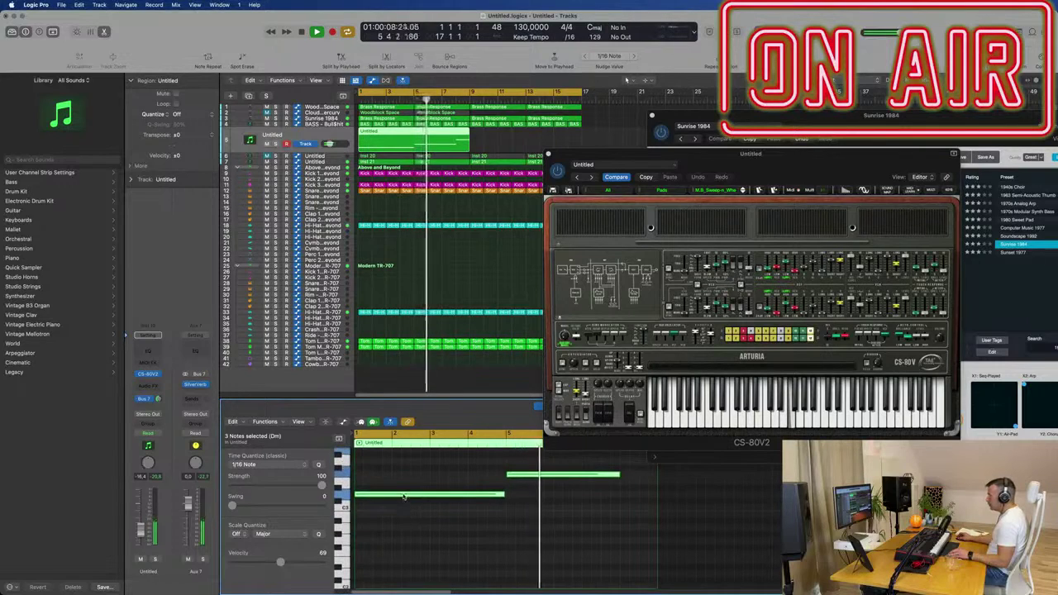
drag(402, 496, 402, 575)
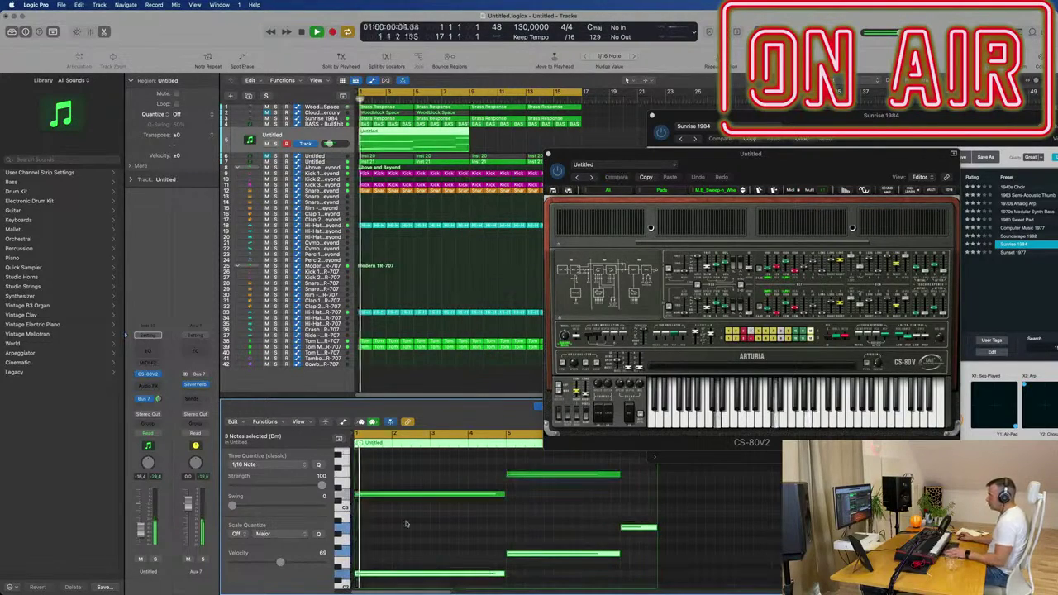
- Copy the first melody note one octave higher and lower the CS-80V2 track's volume to -23.5 dB
drag(777, 156, 972, 95)
scroll(434, 520, up, 1)
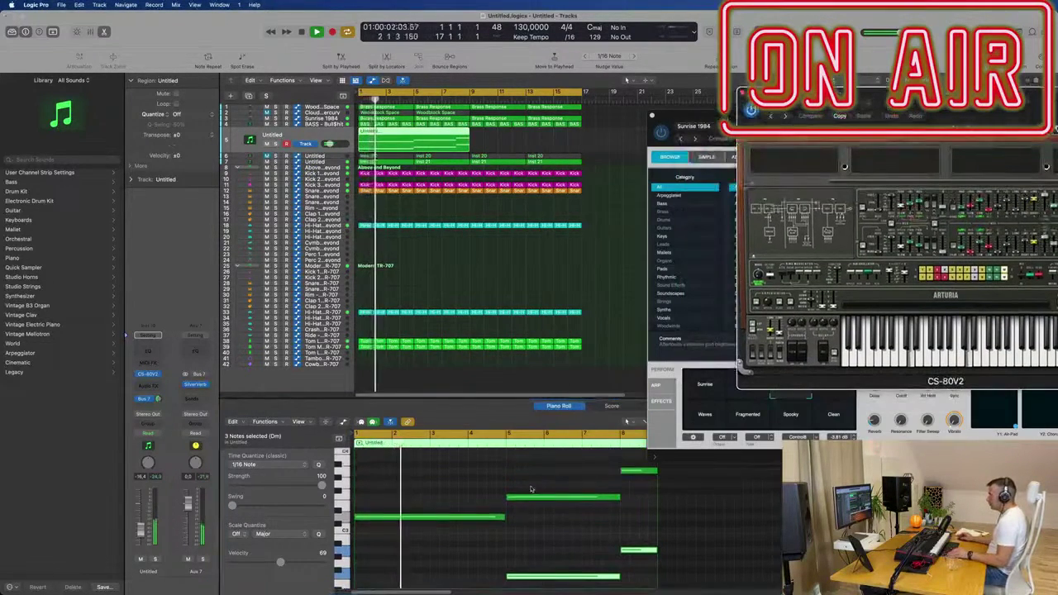
drag(434, 519, 439, 466)
drag(948, 98, 835, 118)
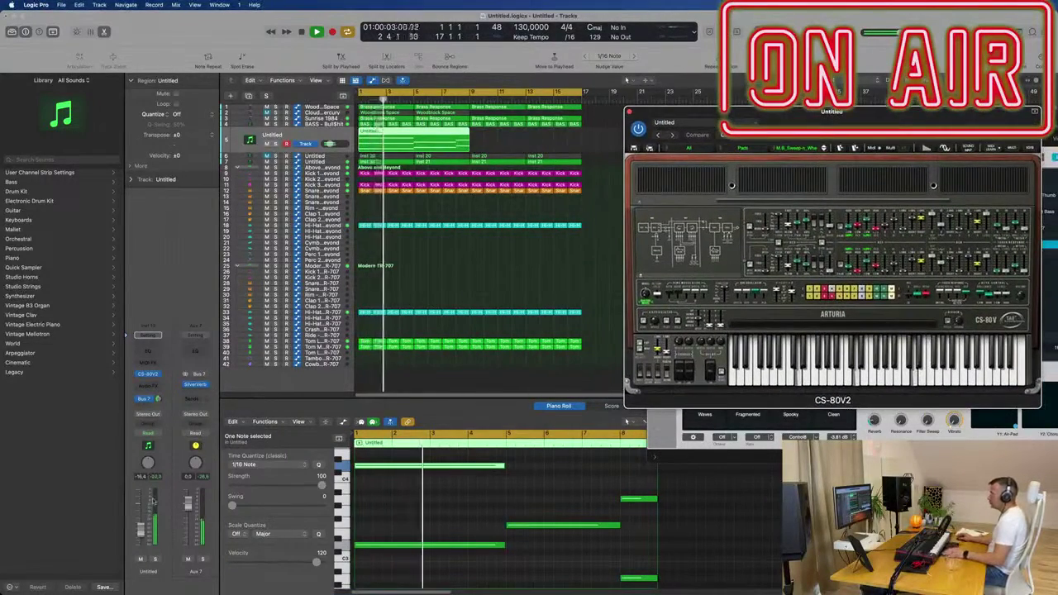
click(143, 535)
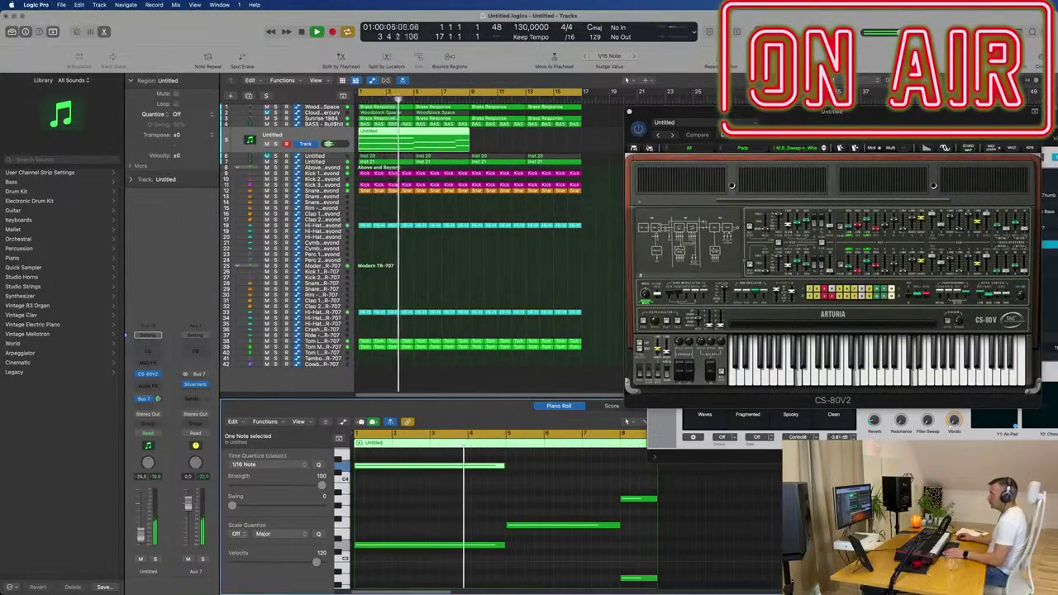
- Copy the Compressor from the BASS track onto the CS-80V2 track in the mixer and open its settings
key(x)
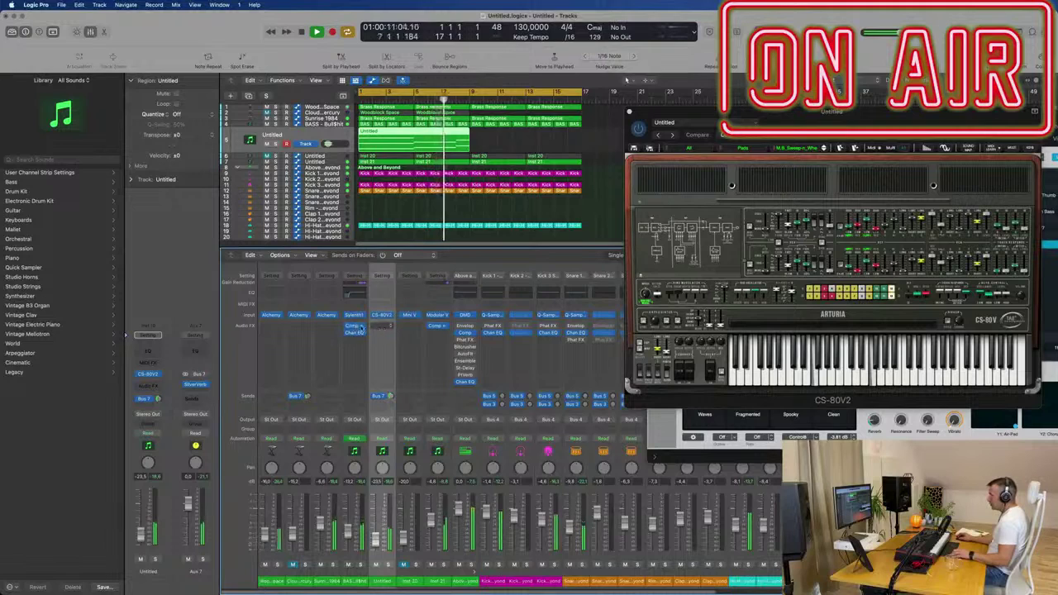
drag(380, 335, 386, 335)
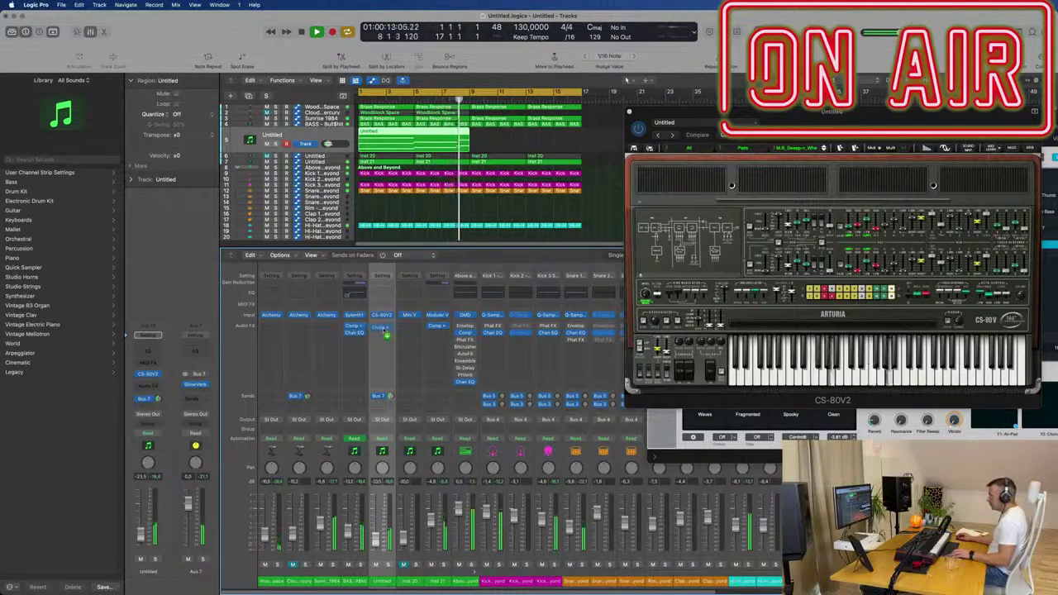
key(Return)
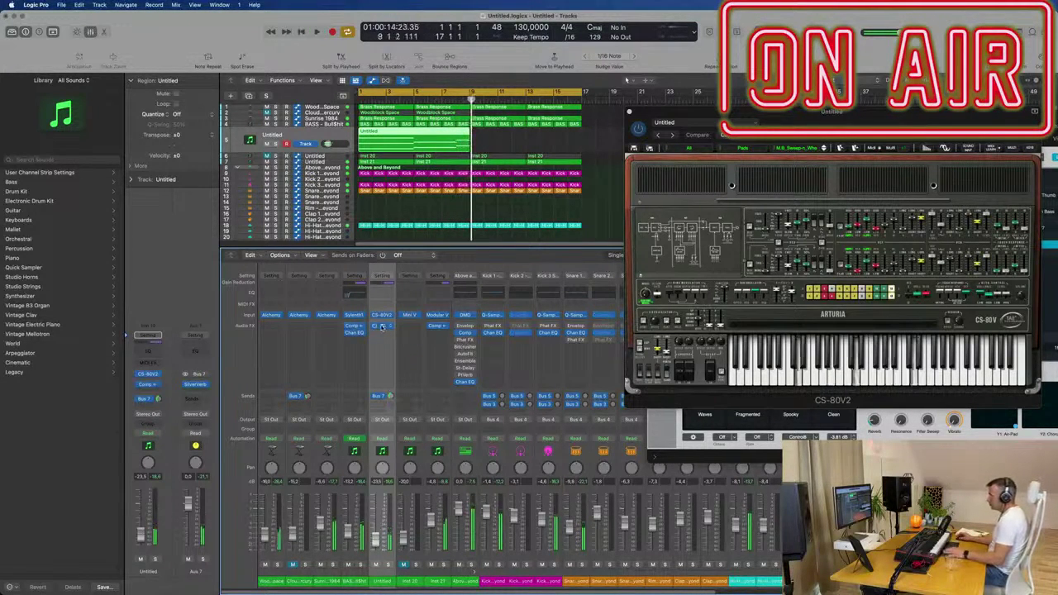
click(381, 327)
drag(618, 120, 658, 181)
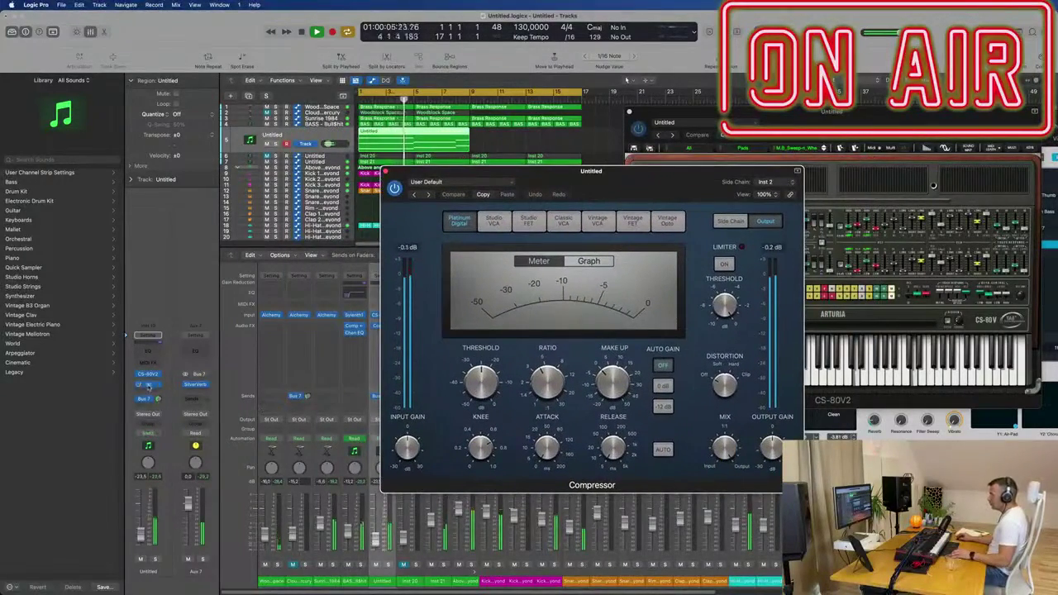
- Copy the Compressor onto the Bus 7 channel after the SilverVerb
scroll(192, 395, down, 1)
click(196, 380)
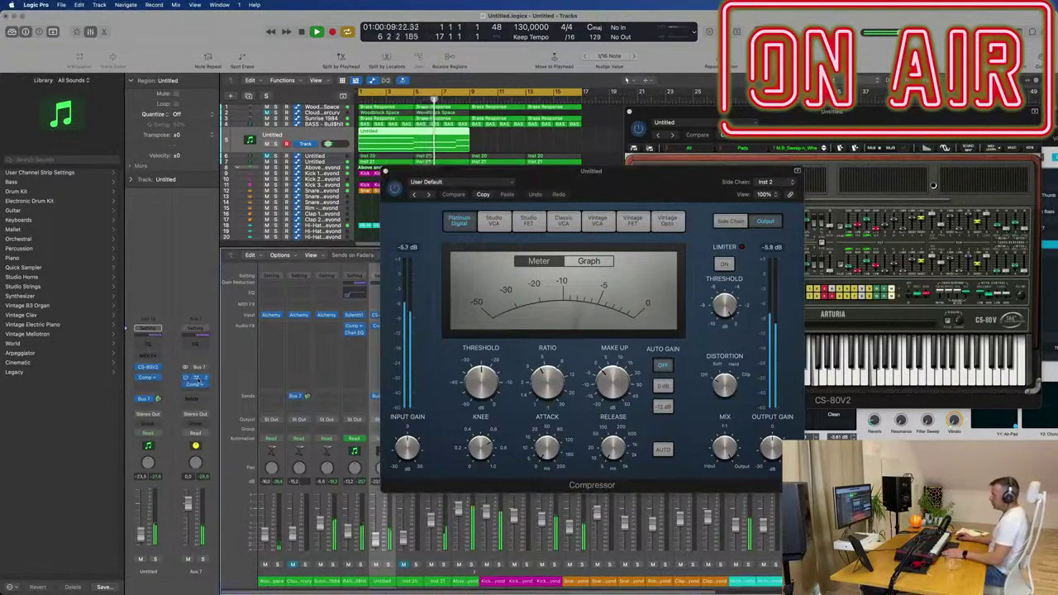
- Move the open effect windows aside and repeat the CS-80V2 region once so it fills the loop to bar 17
click(193, 381)
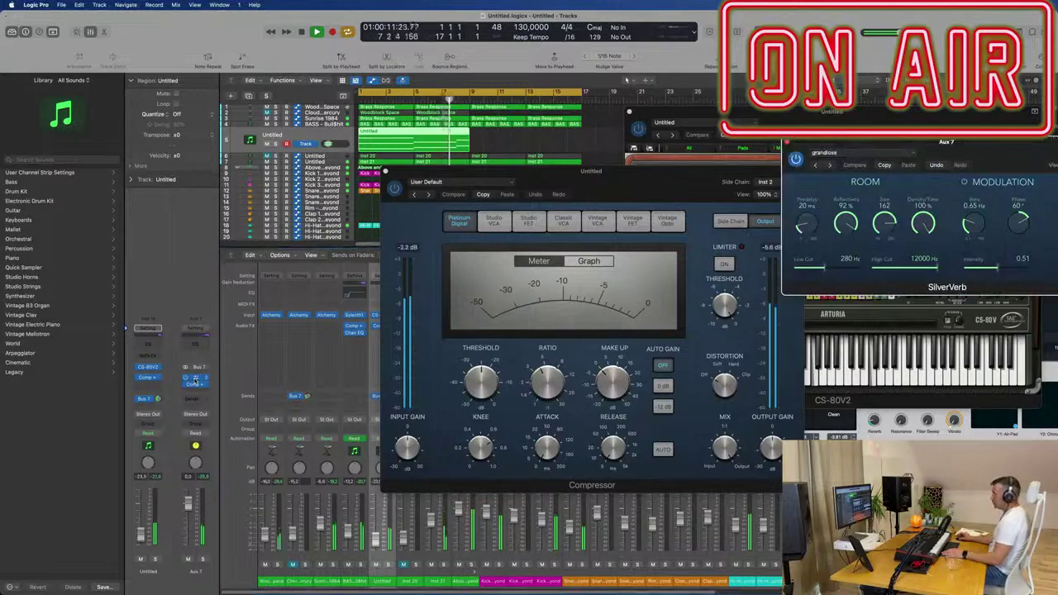
drag(1005, 147, 841, 182)
click(380, 168)
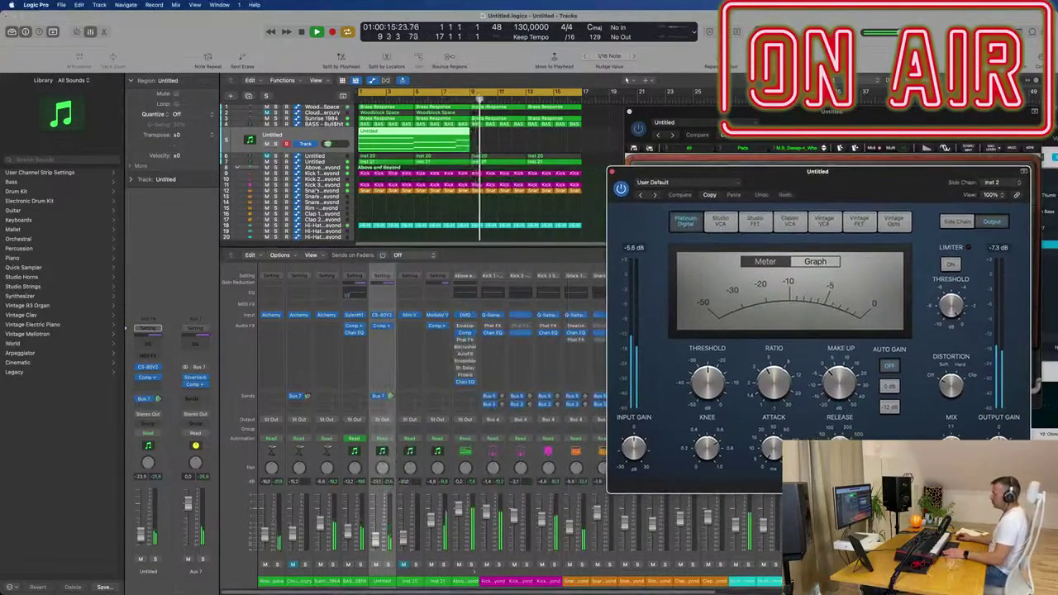
click(397, 143)
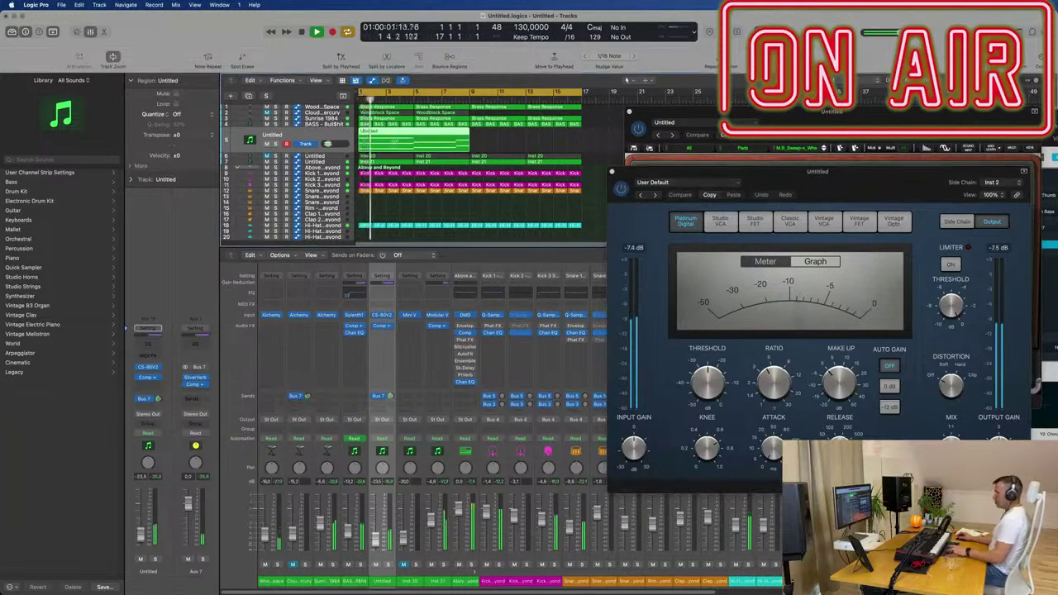
key(super+r)
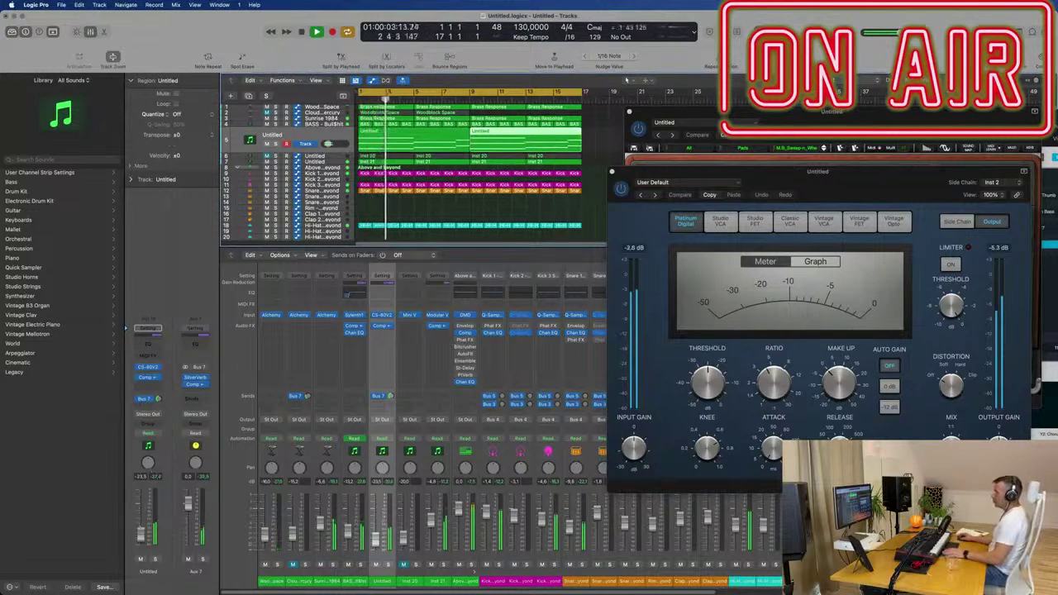
- Copy the second melody note one octave higher, and replace the second CS-80V2 region with a repeat of the edited one
drag(873, 118, 765, 166)
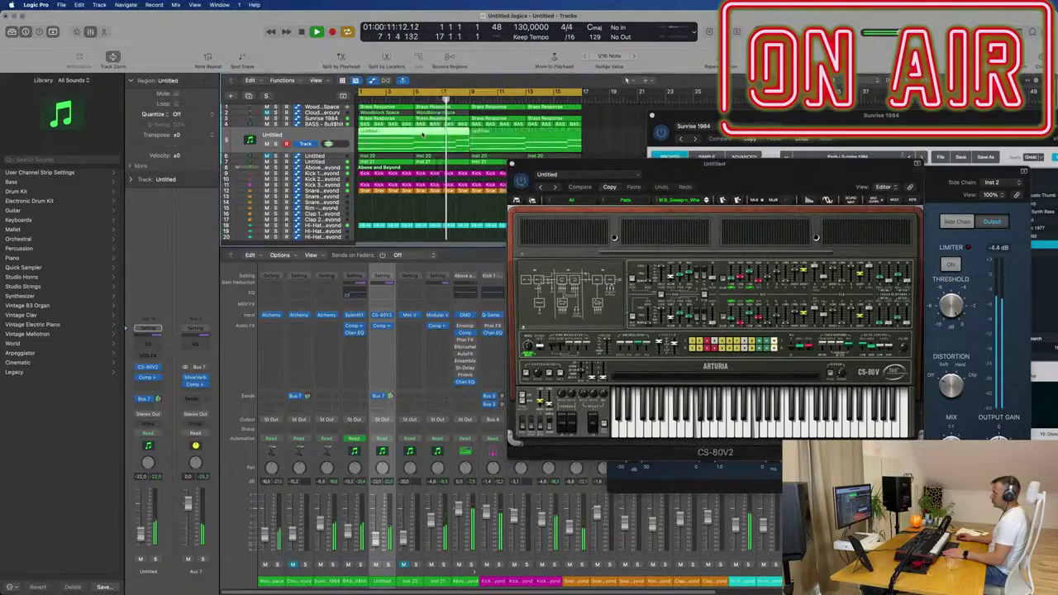
key(p)
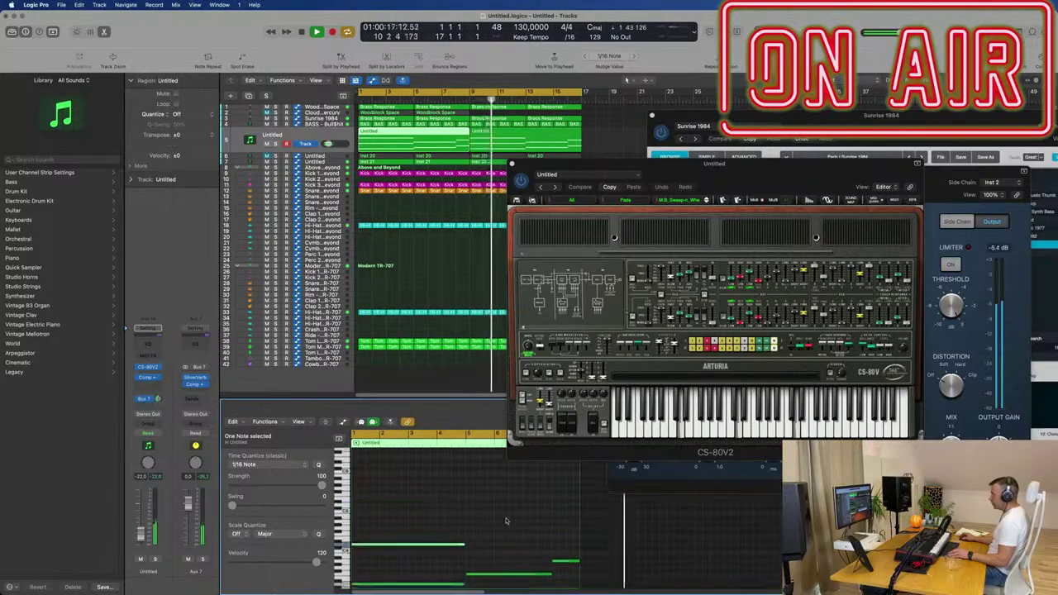
click(508, 506)
drag(508, 506, 510, 475)
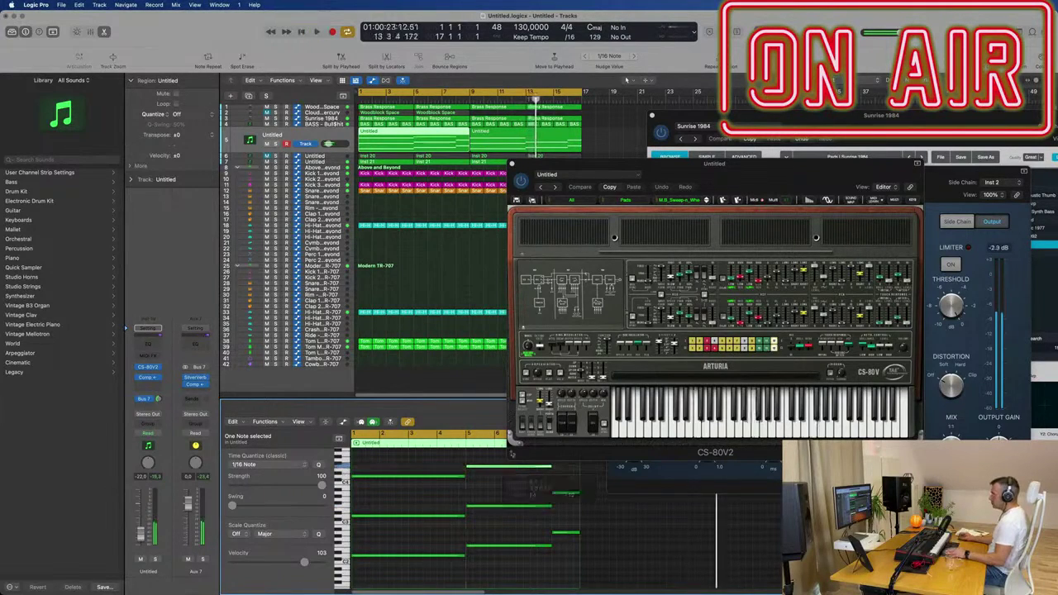
click(554, 132)
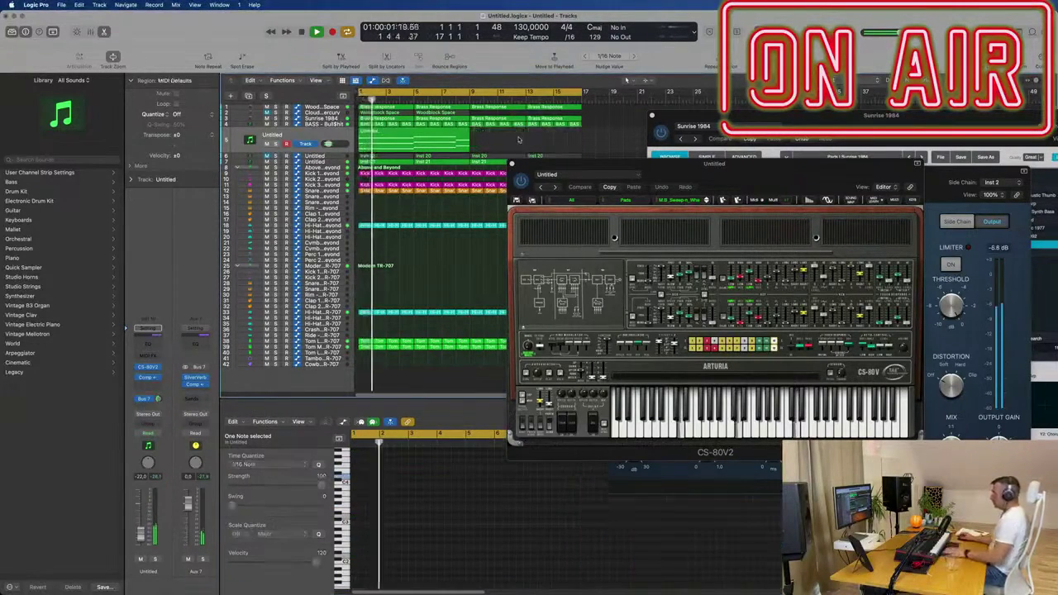
key(Left)
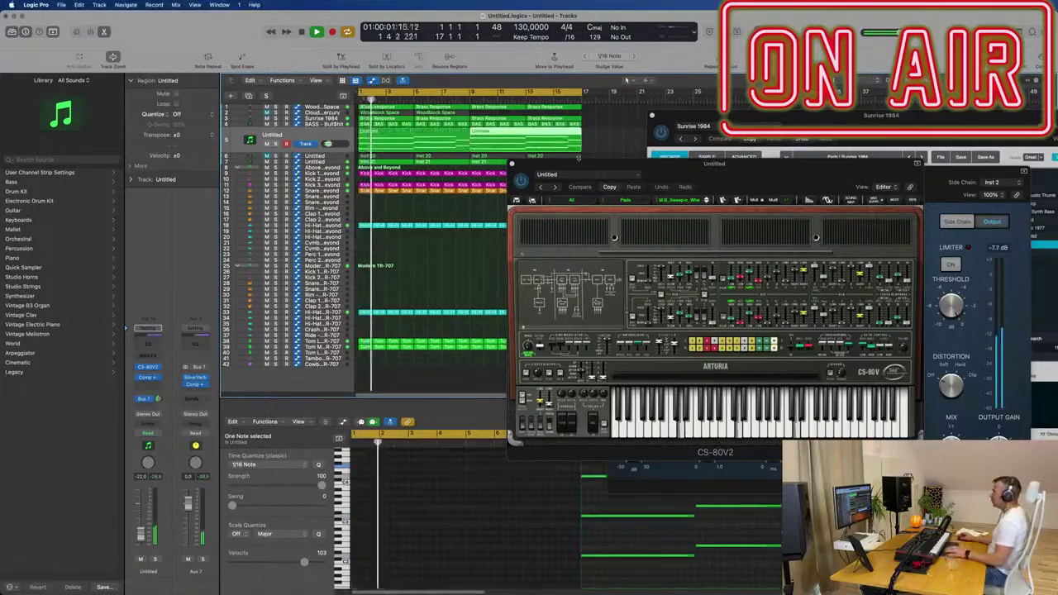
- Audition the next CS-80V2 pad presets against the loop, from J.M.B_Sweep_LFOs through J.M.B_Sweep_VCA to J.M.B_The_end
drag(627, 174, 551, 141)
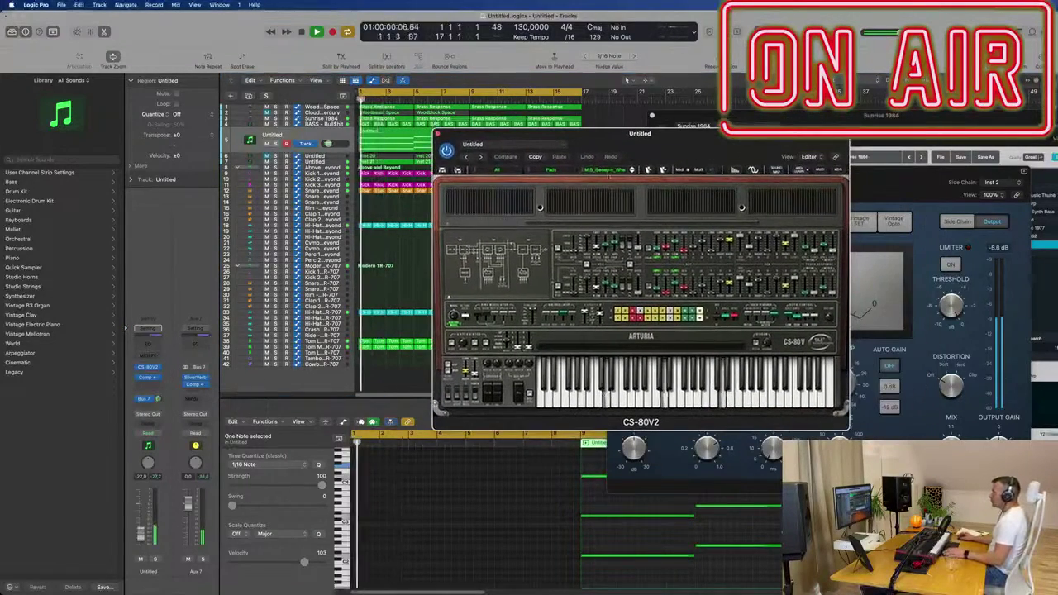
click(632, 172)
key(space)
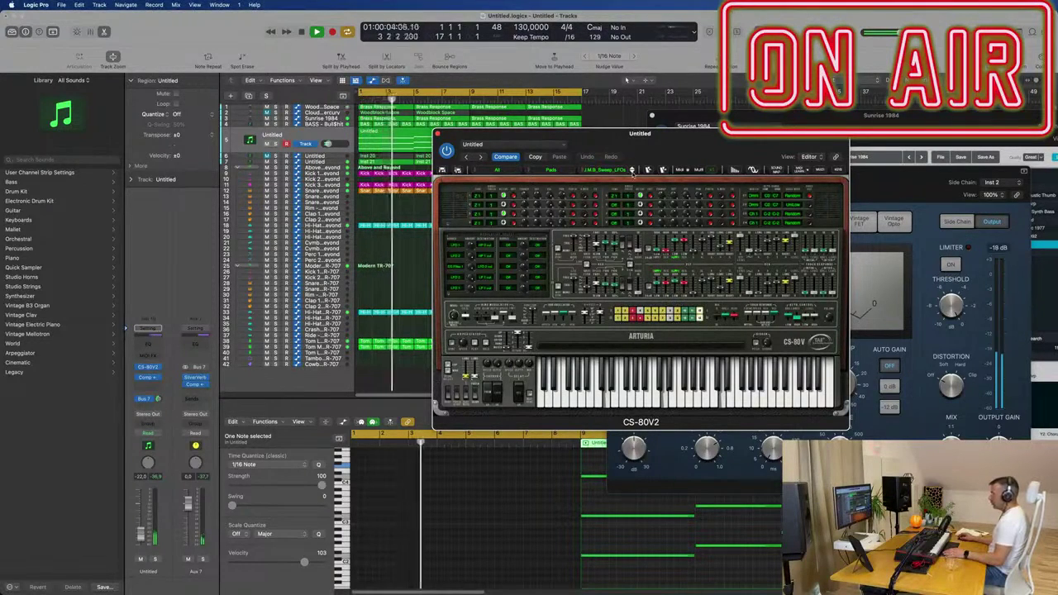
click(632, 172)
key(Return)
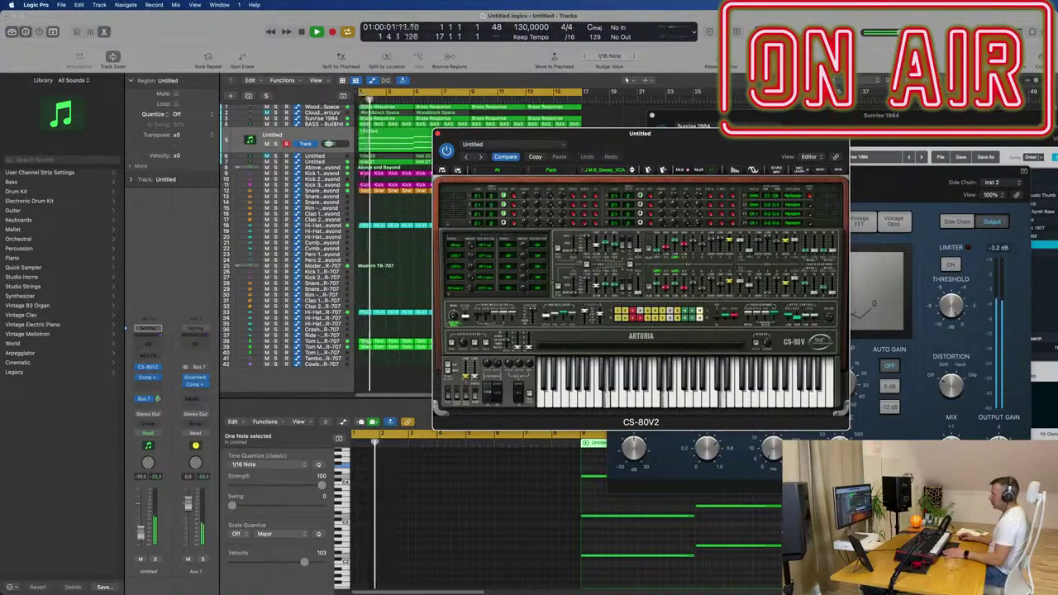
click(379, 372)
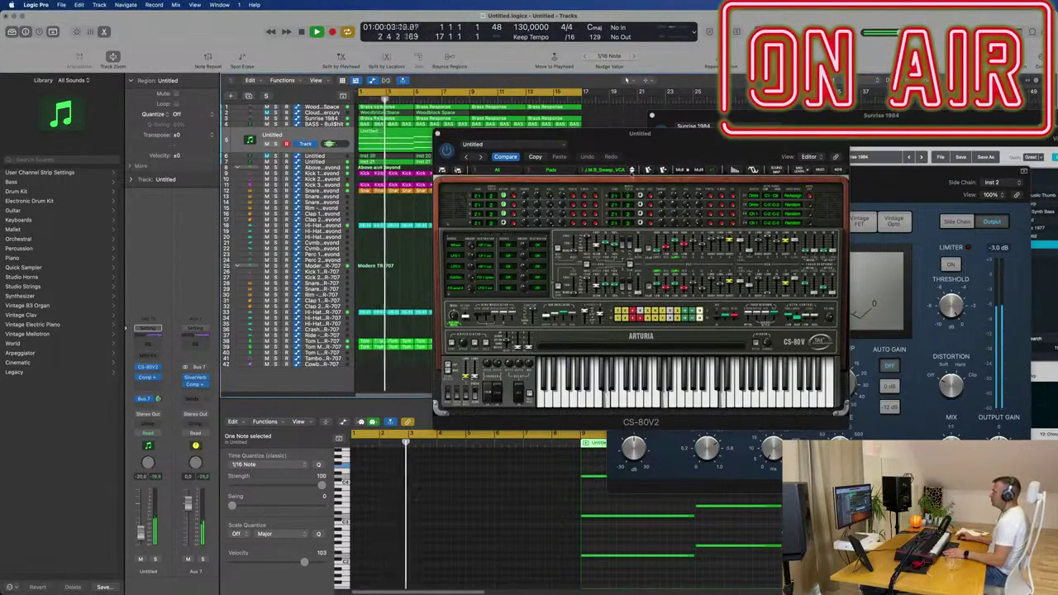
click(633, 171)
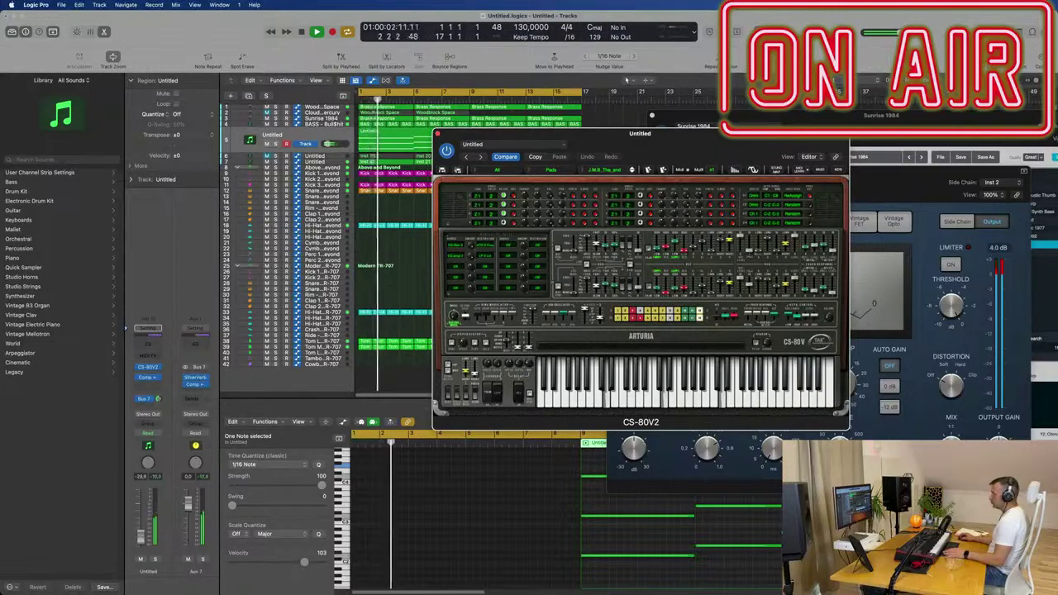
- Audition further CS-80V2 pad presets up to JMB_Thinking_Pad and raise the track's volume to -4.0 dB
click(626, 81)
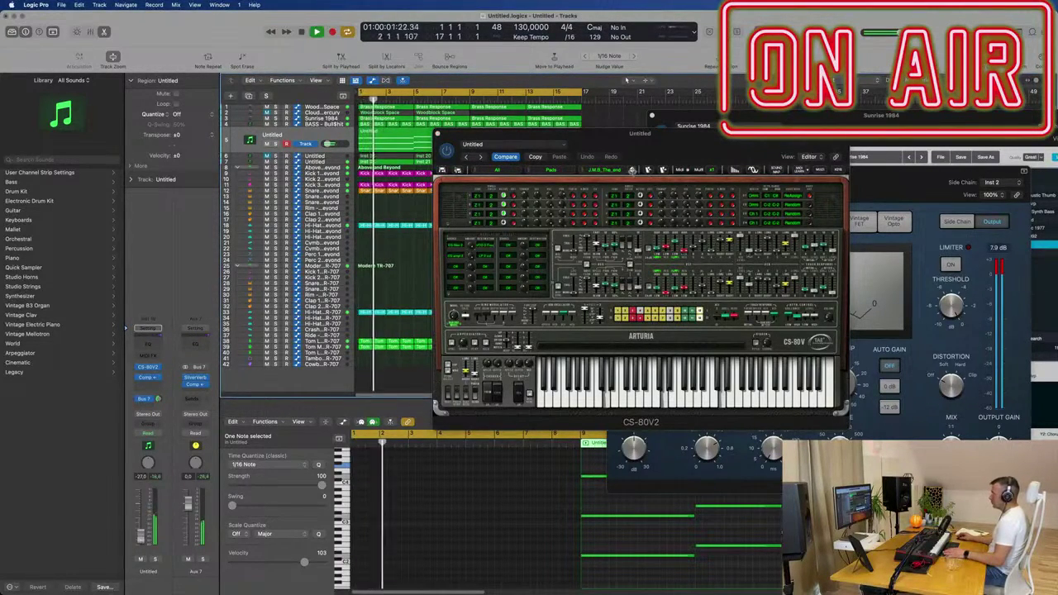
click(633, 170)
key(Return)
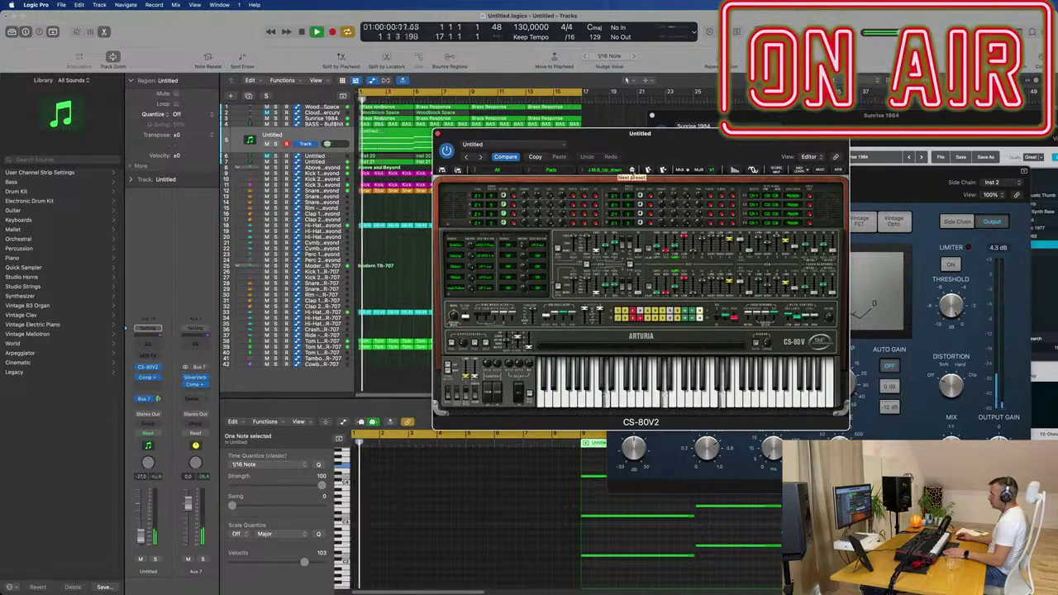
click(632, 170)
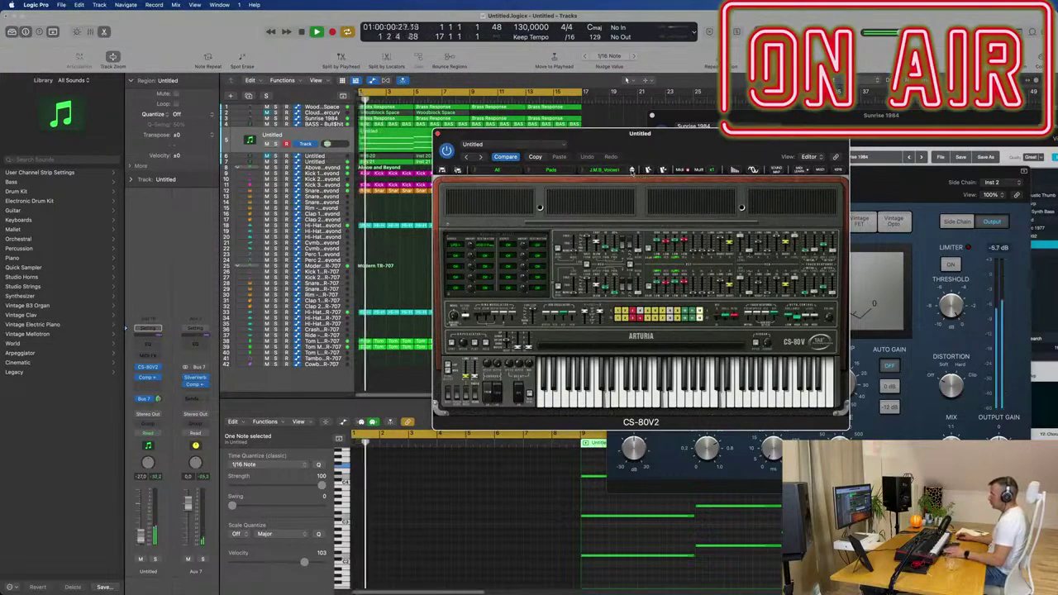
click(632, 170)
key(Return)
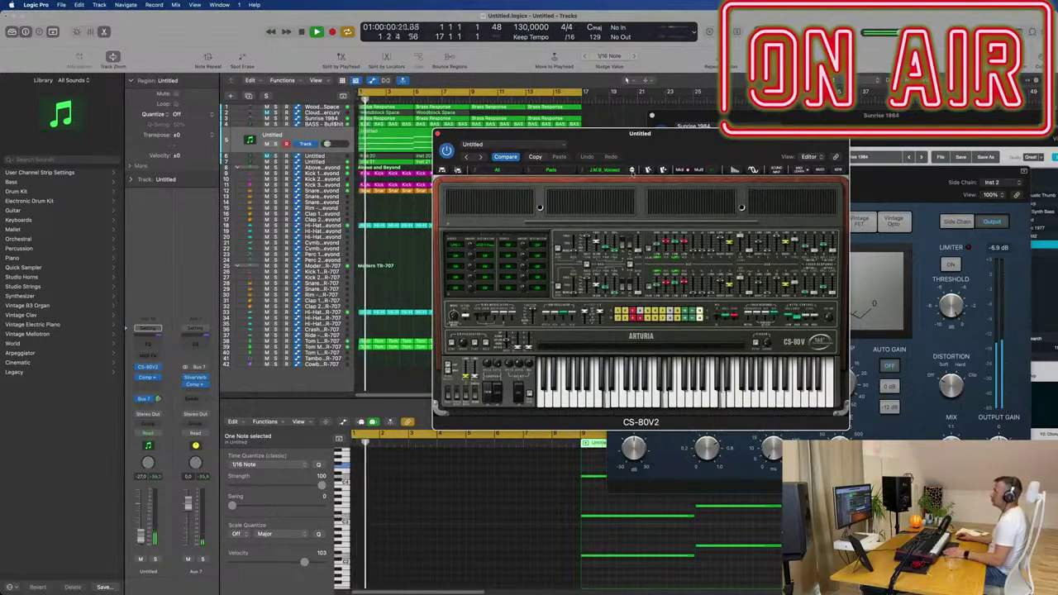
click(632, 171)
key(Return)
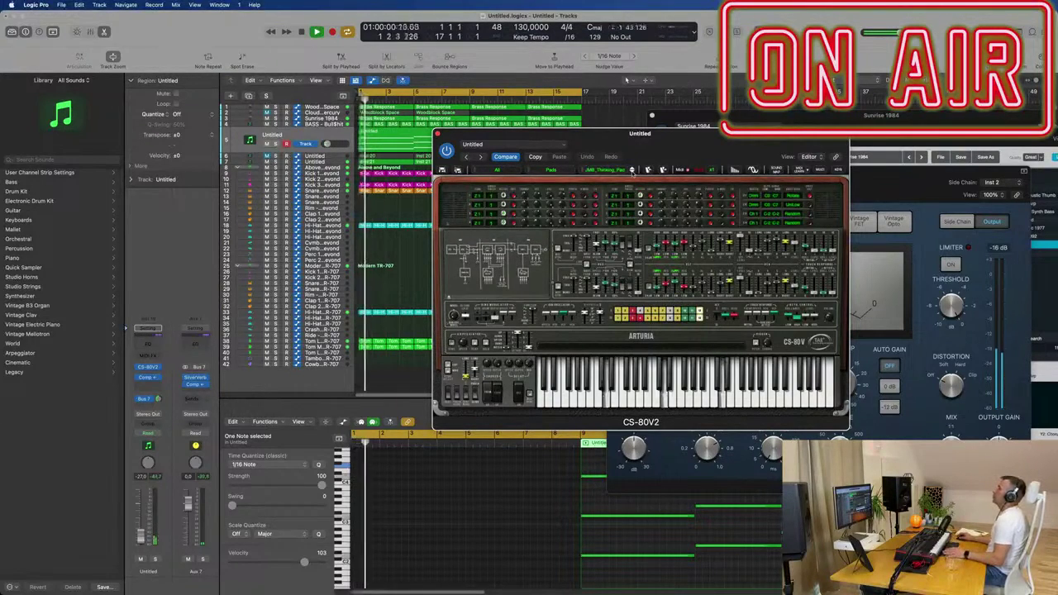
key(Return)
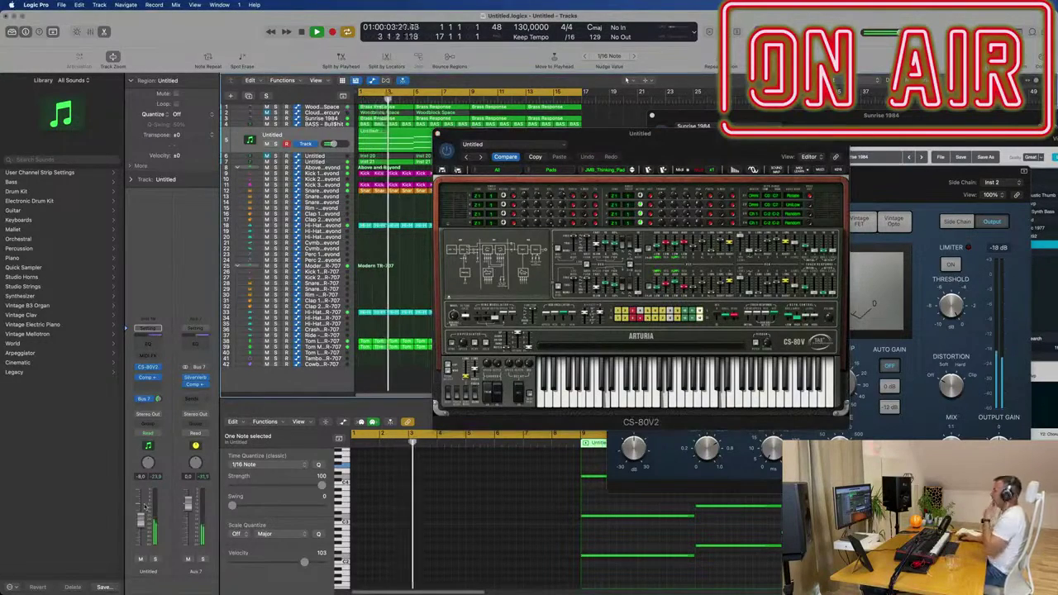
drag(672, 145, 683, 183)
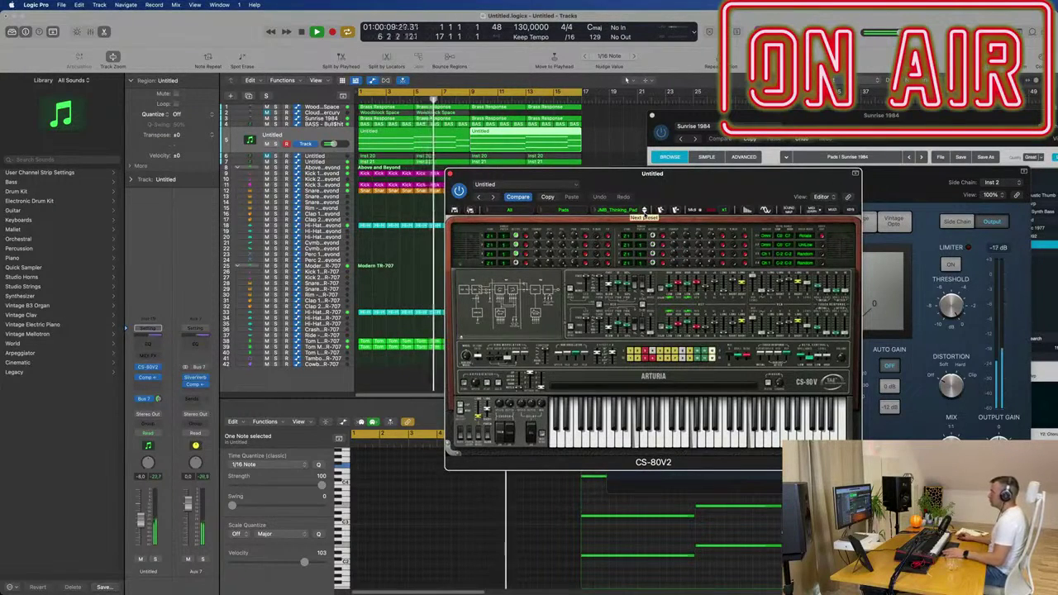
- Try K.U_BigDecay and the two pad presets after it on the CS-80V2, lowering the track's volume to -18.0 dB
click(644, 213)
key(space)
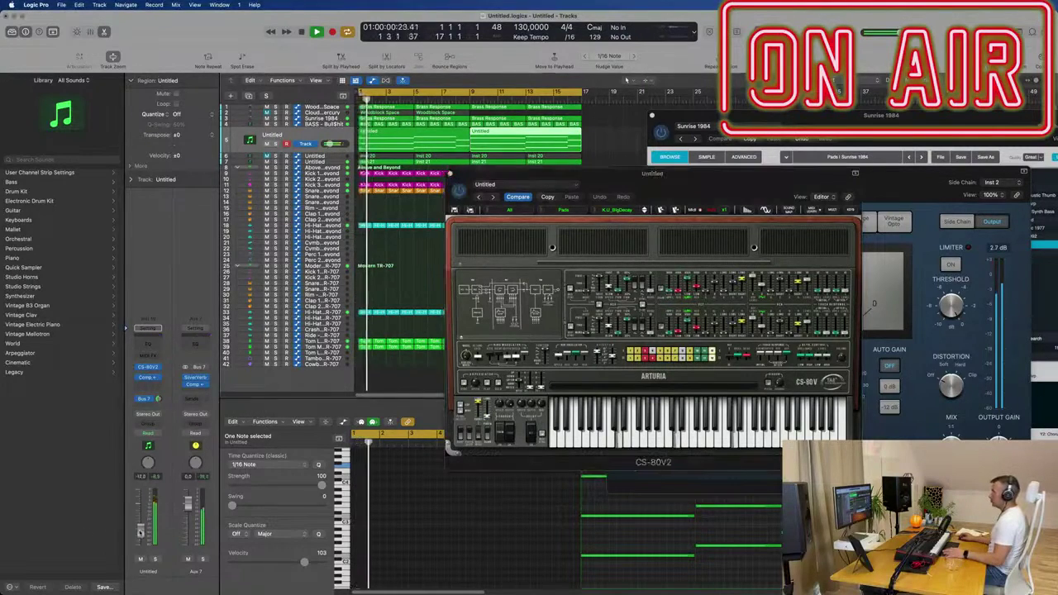
key(space)
key(space)
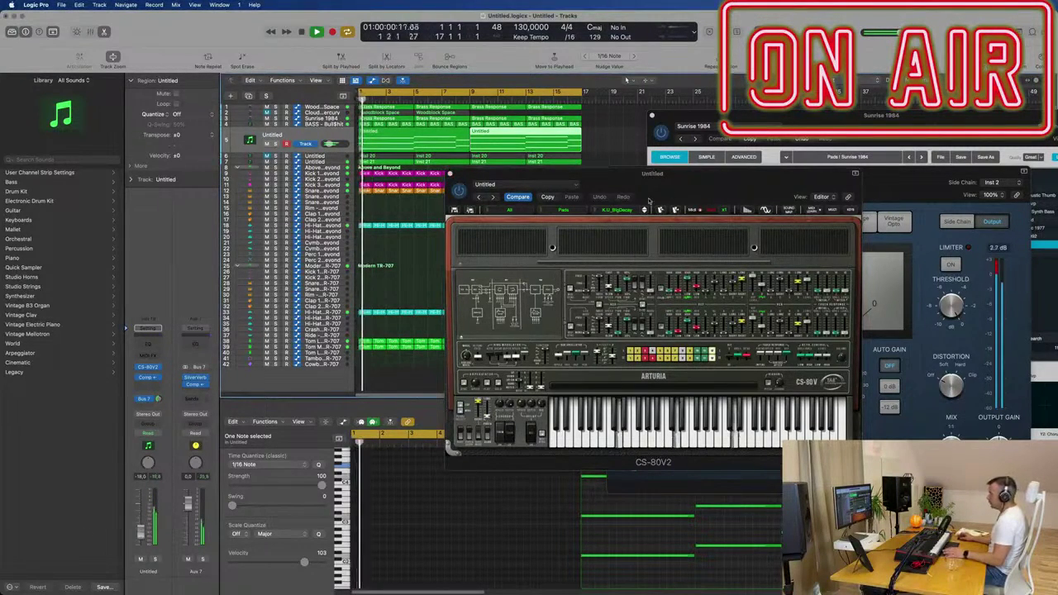
click(644, 210)
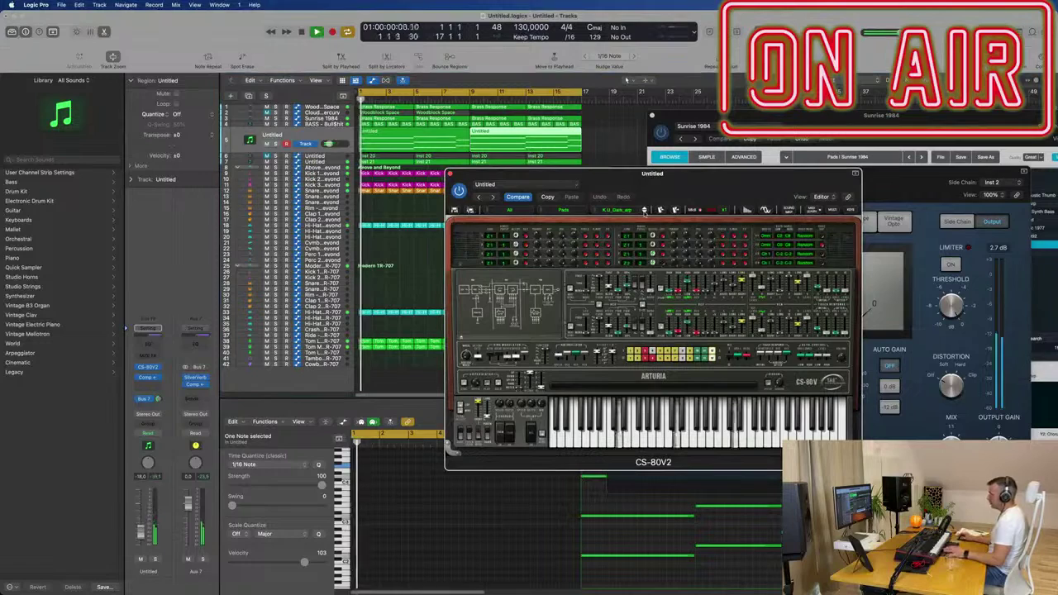
click(644, 210)
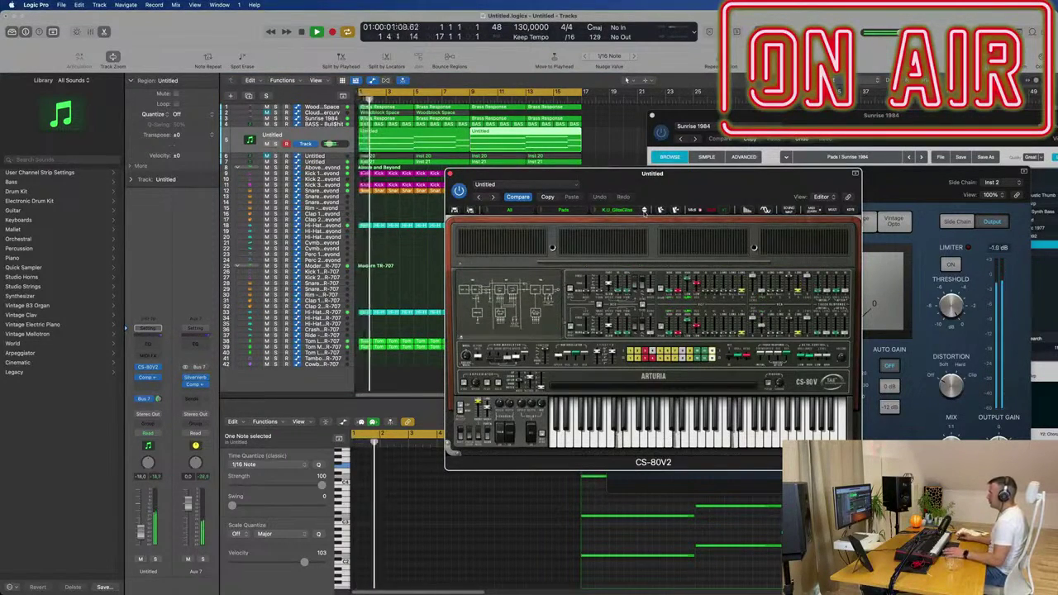
- Lower the CS-80V2 track's volume to -23.0 dB, and mute the first track and Sunrise 1984 while replaying the loop
drag(692, 176, 759, 128)
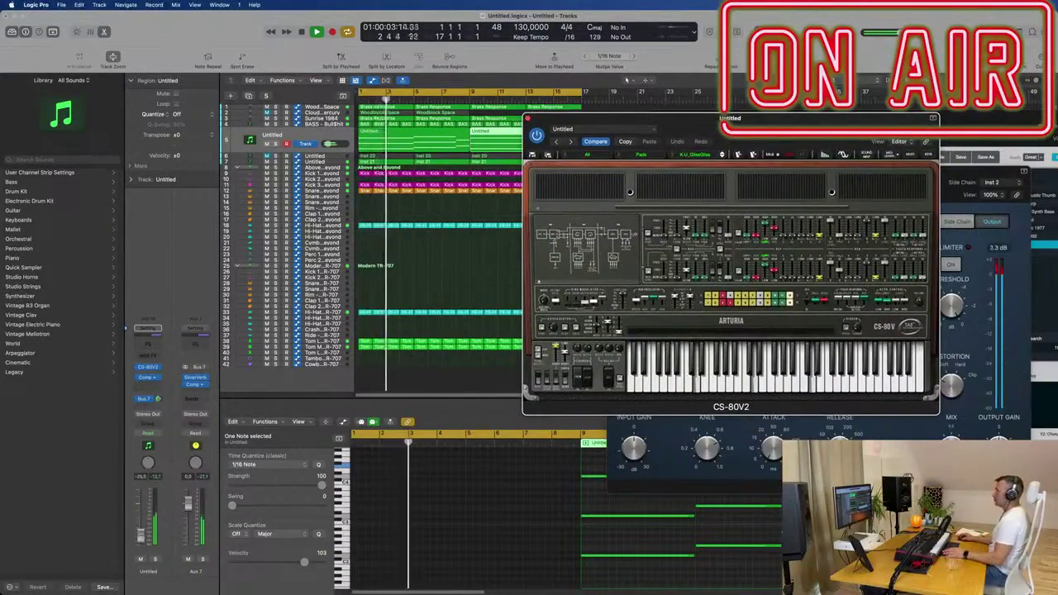
click(625, 80)
key(Return)
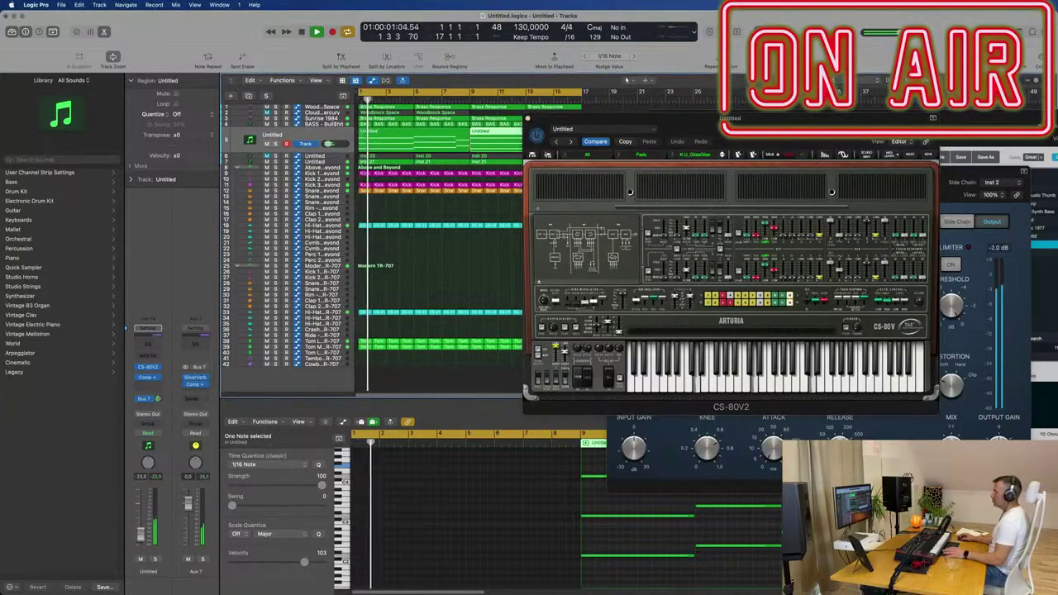
drag(706, 121, 957, 138)
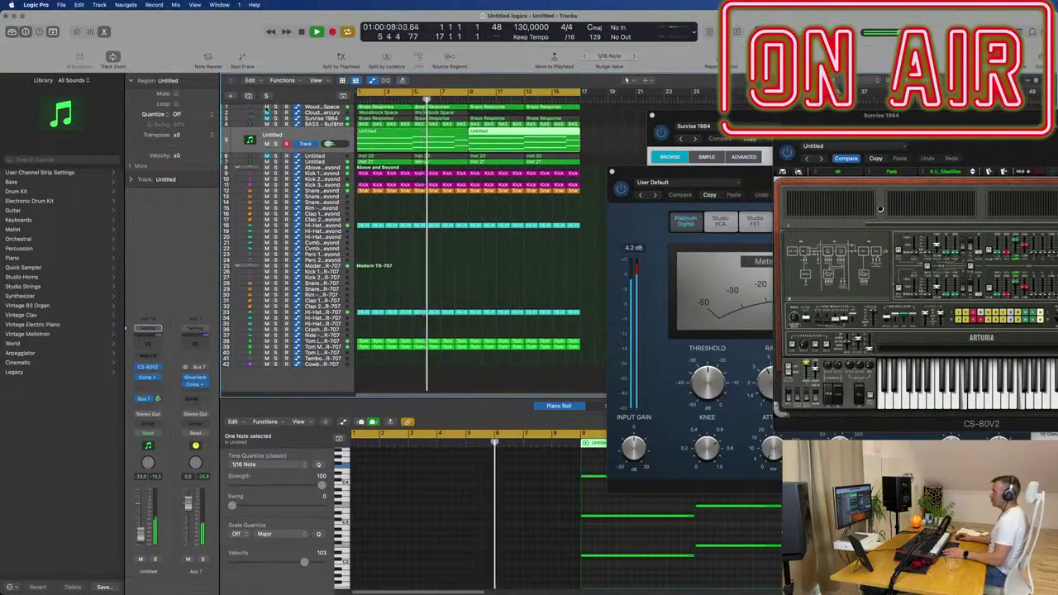
key(Return)
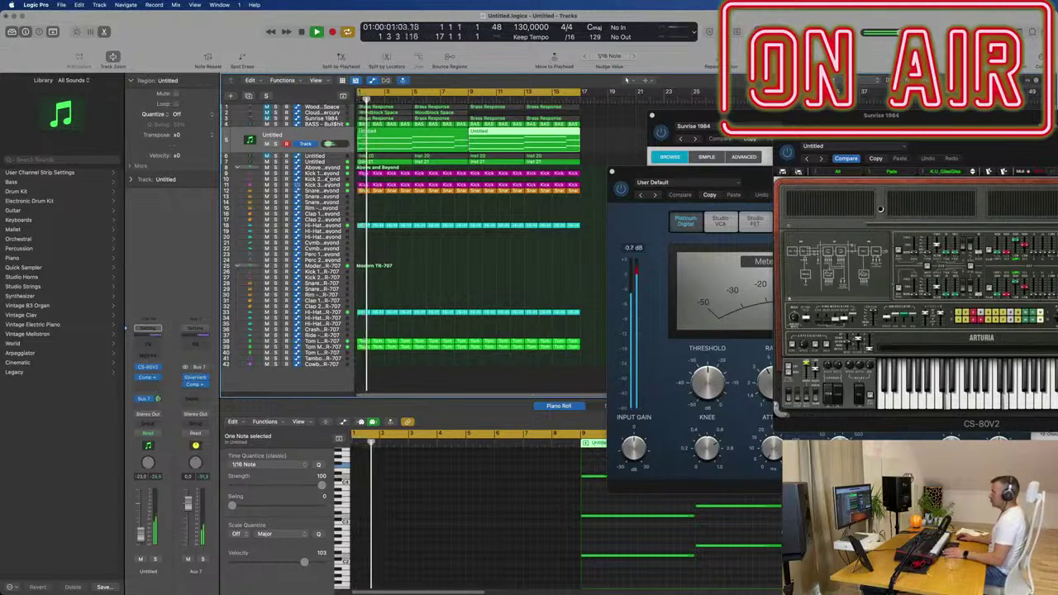
- Check the Inst 21 track's notes during playback and return to the CS-80V2 track
click(332, 163)
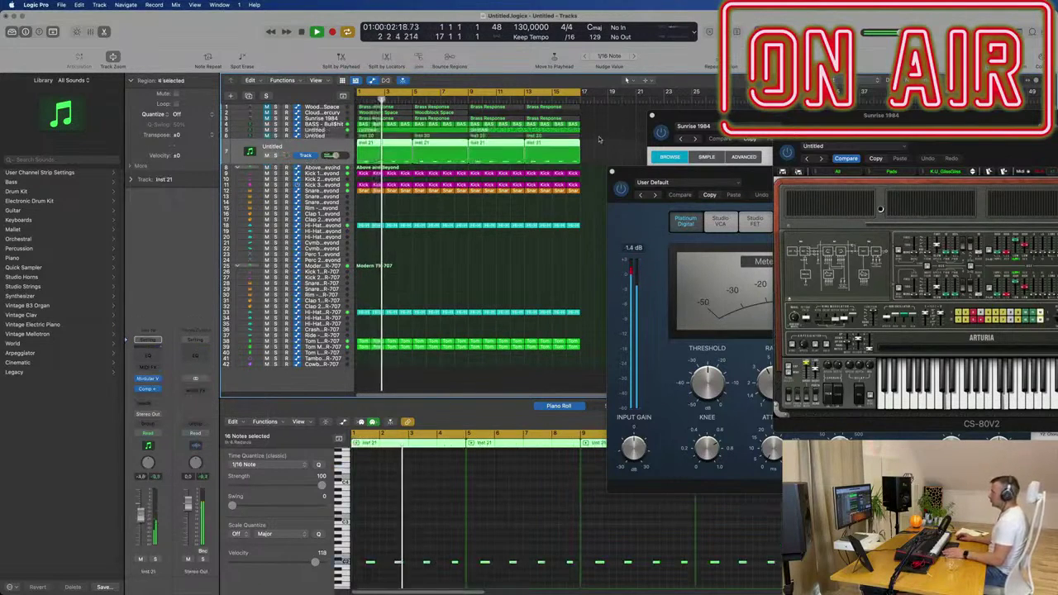
drag(975, 147, 841, 142)
key(space)
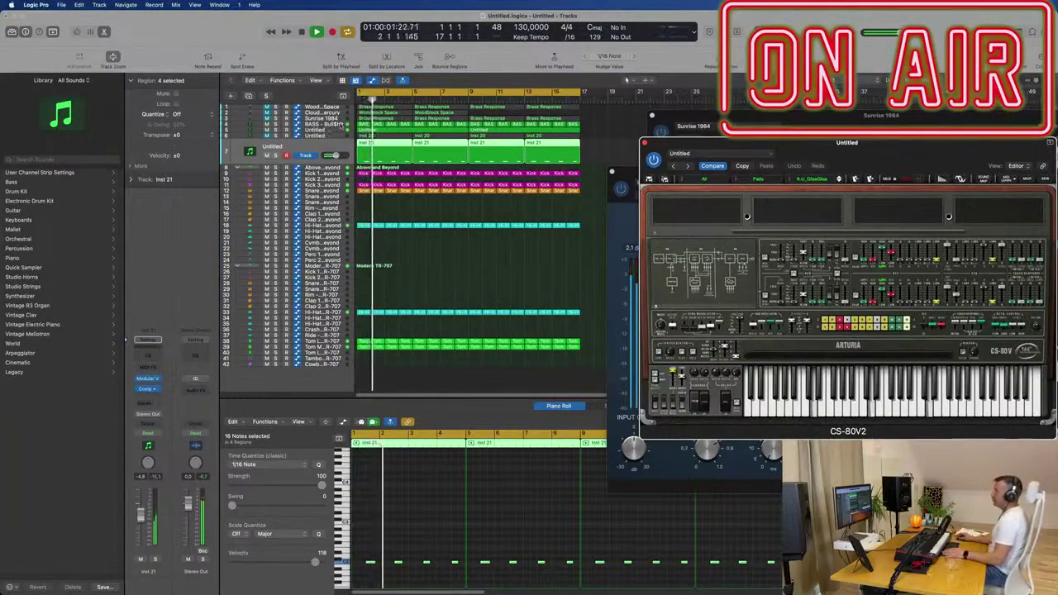
key(Up)
key(Up)
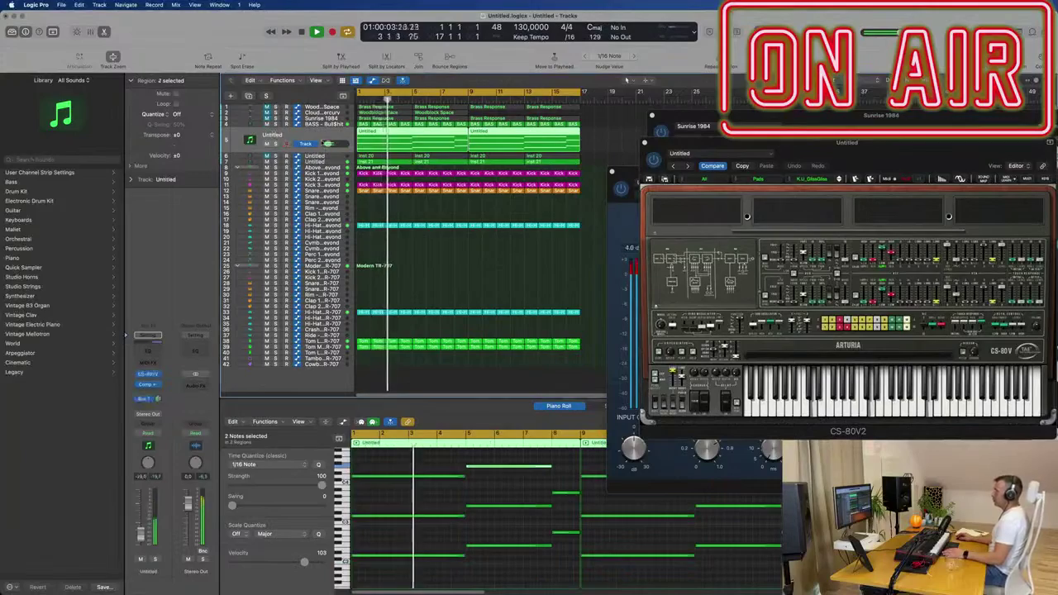
- Advance the CS-80V2 through the next pad presets to K.U_Moon, replaying the loop from the start
drag(844, 145, 691, 197)
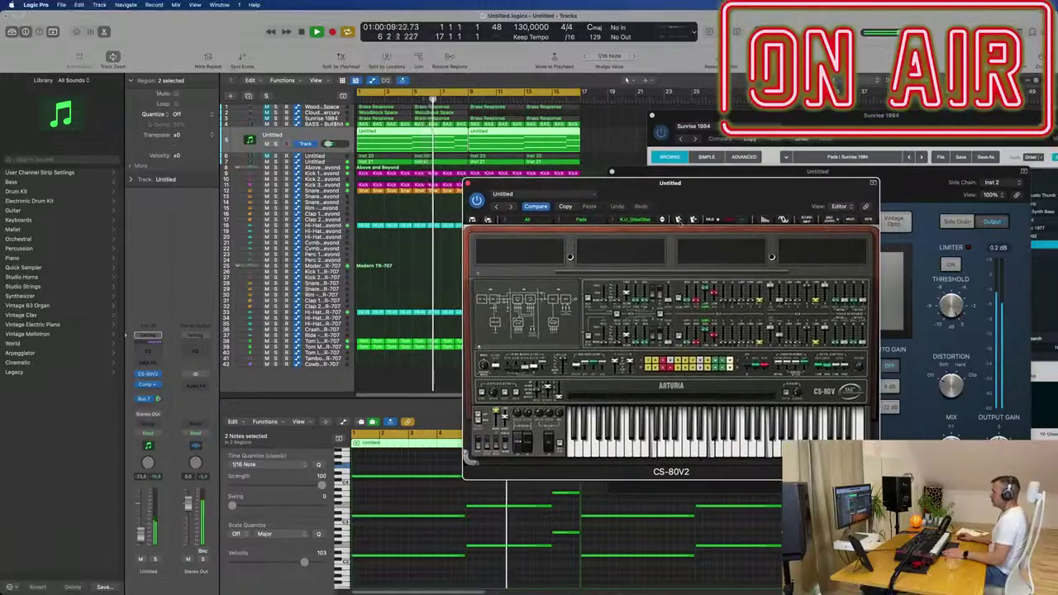
key(Return)
key(space)
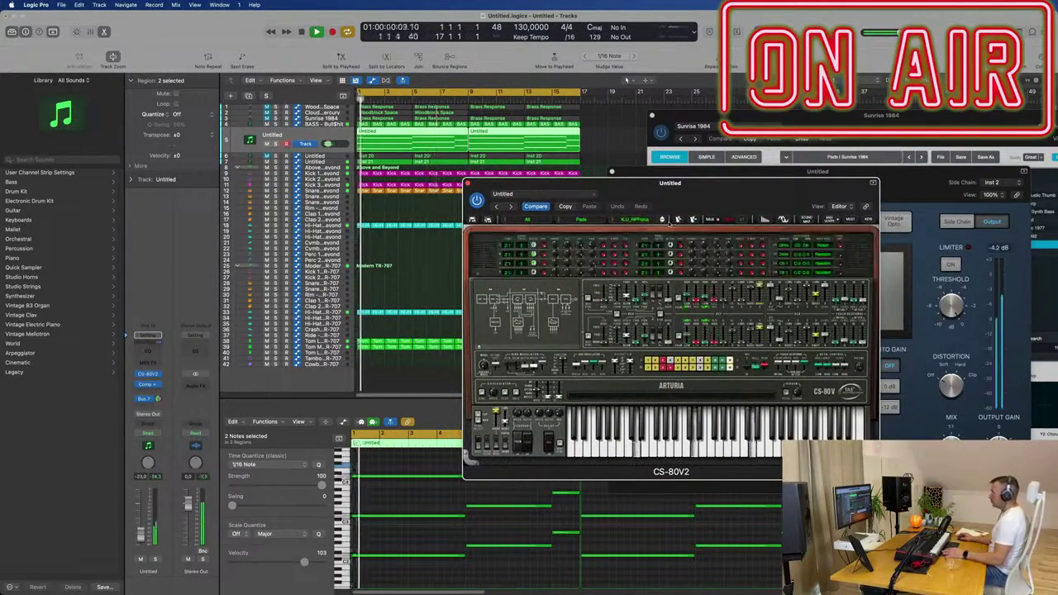
click(662, 221)
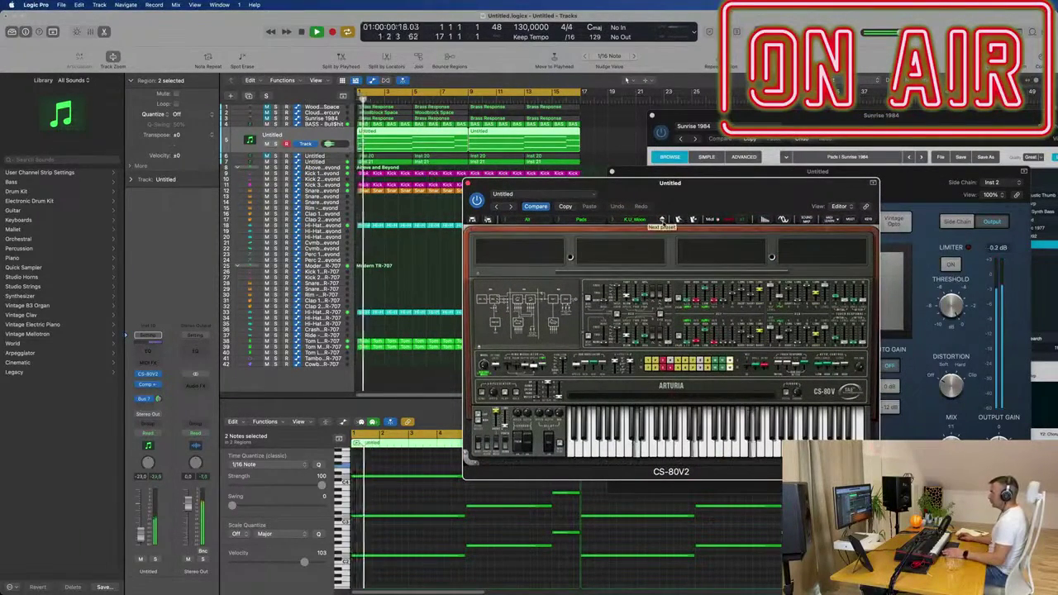
- Advance the CS-80V2 from K.U_Moon through K.U_Rise to 70s_Strings, and show the Bus 7 aux channel strip
click(662, 220)
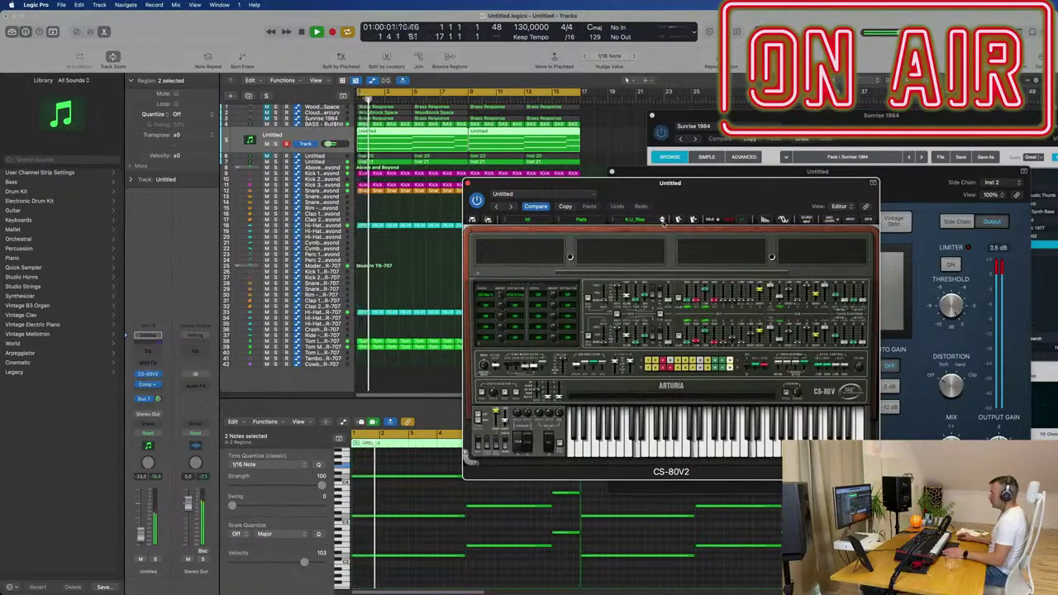
click(662, 221)
click(662, 221)
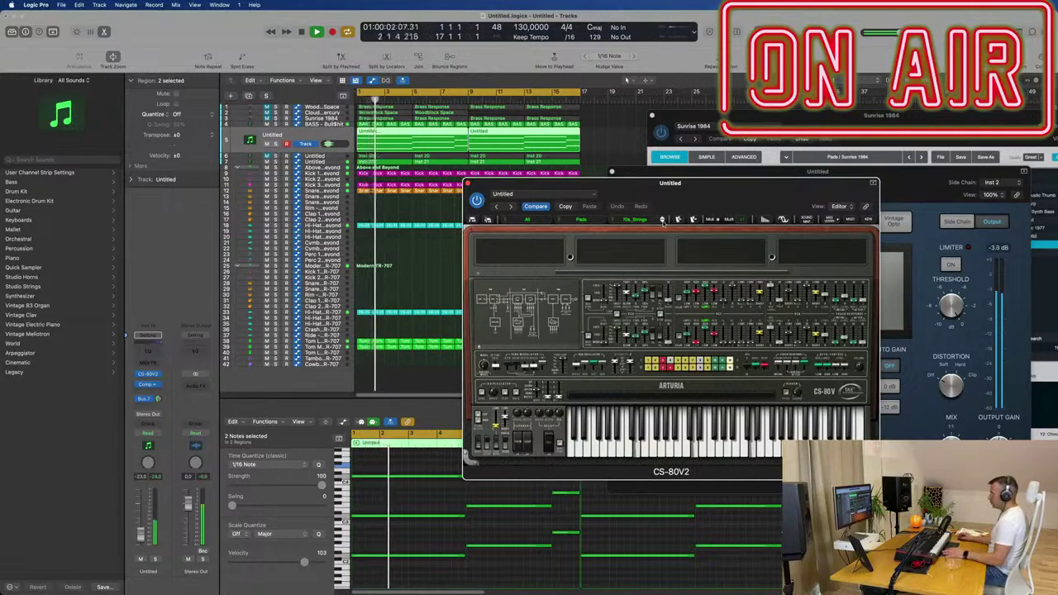
click(158, 397)
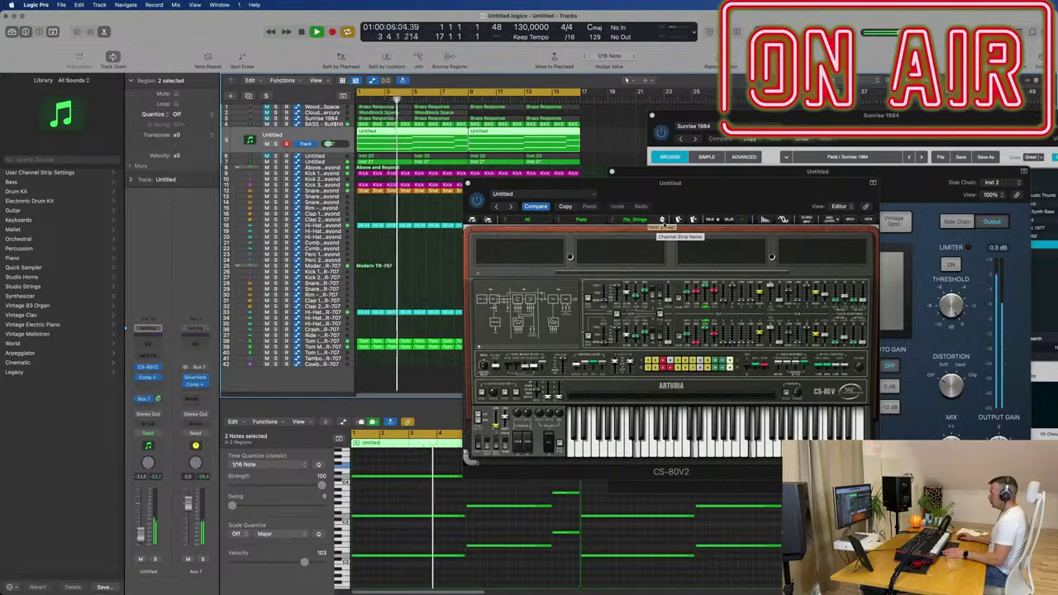
- Advance the CS-80V2 to the Cosmos pad preset and reposition the plug-in window while the loop plays
click(662, 221)
click(661, 222)
click(662, 221)
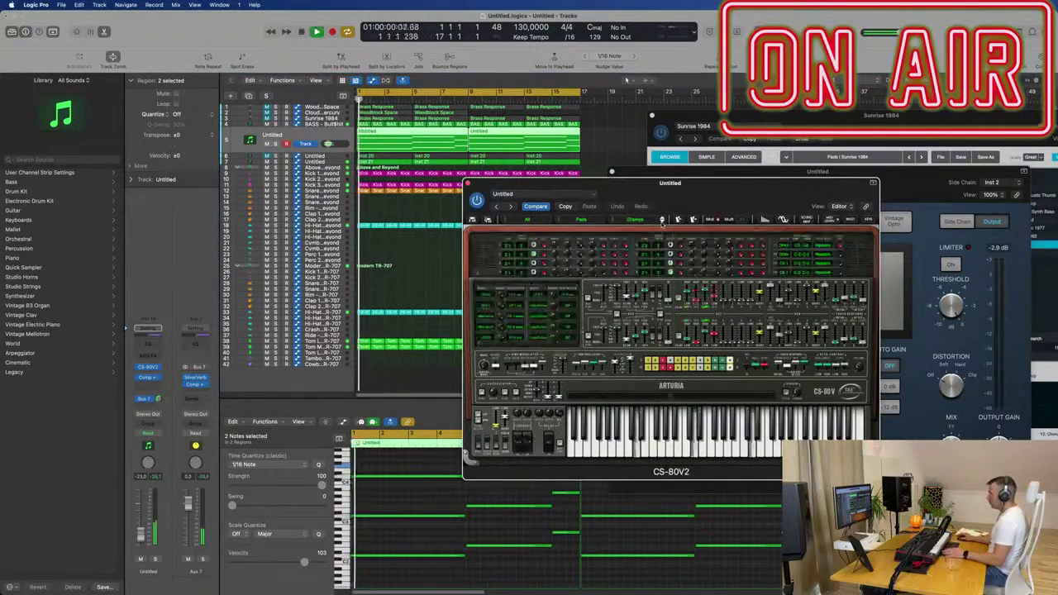
drag(661, 183, 770, 141)
drag(858, 151, 731, 219)
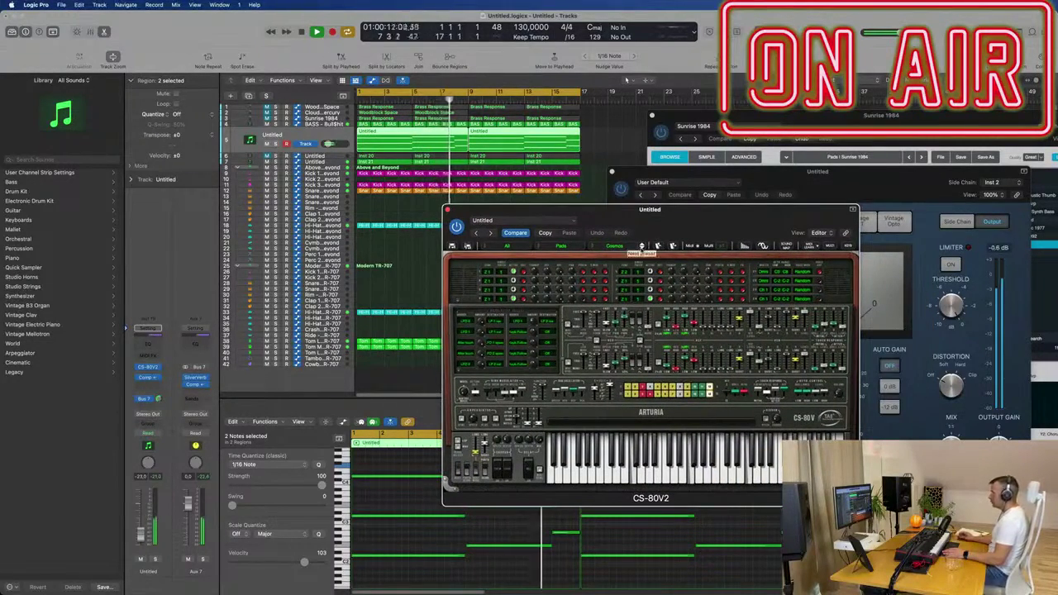
- Audition the CS-80V2 pad presets after Cosmos, through PolySync to Sweeper, replaying the loop from the start
click(642, 246)
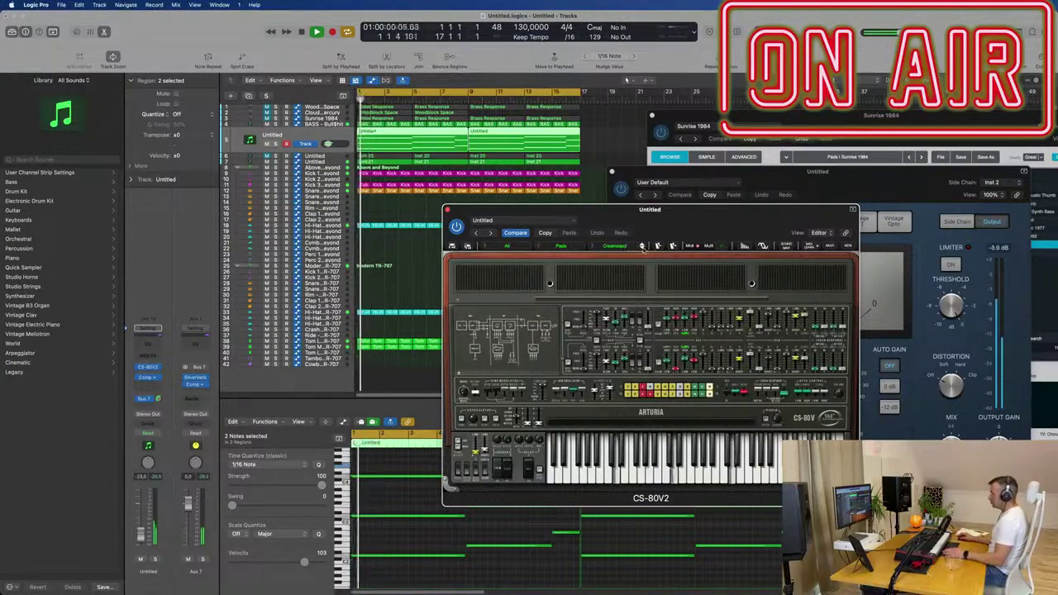
click(643, 246)
click(642, 246)
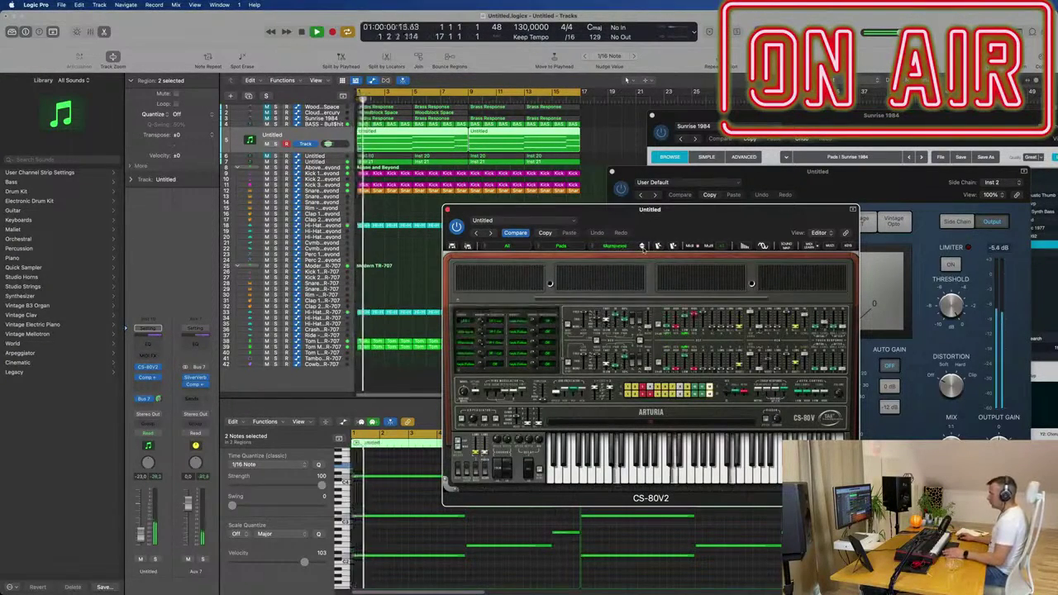
click(642, 246)
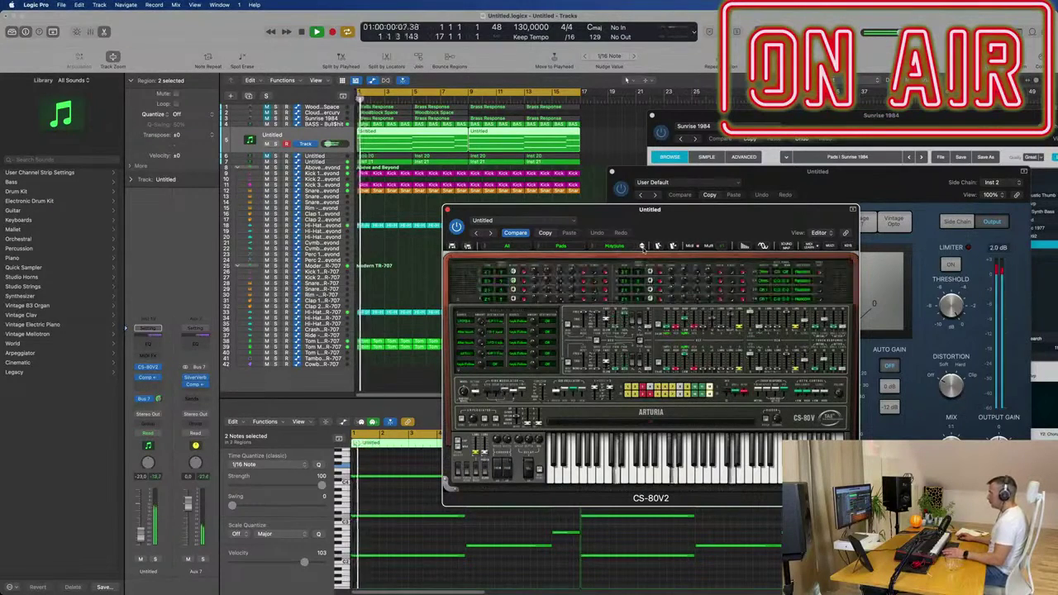
click(642, 247)
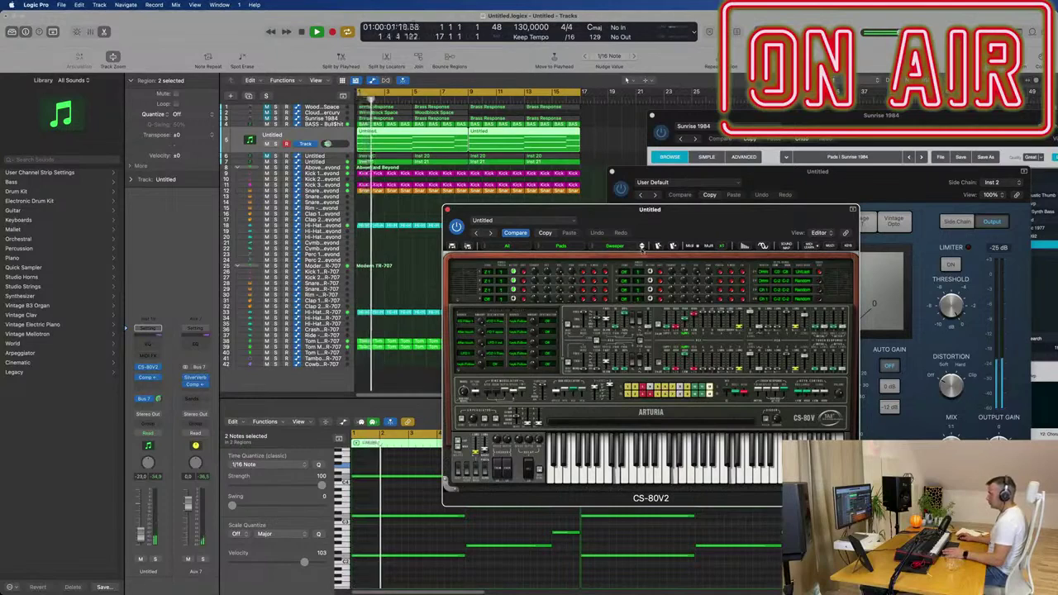
click(642, 246)
key(Return)
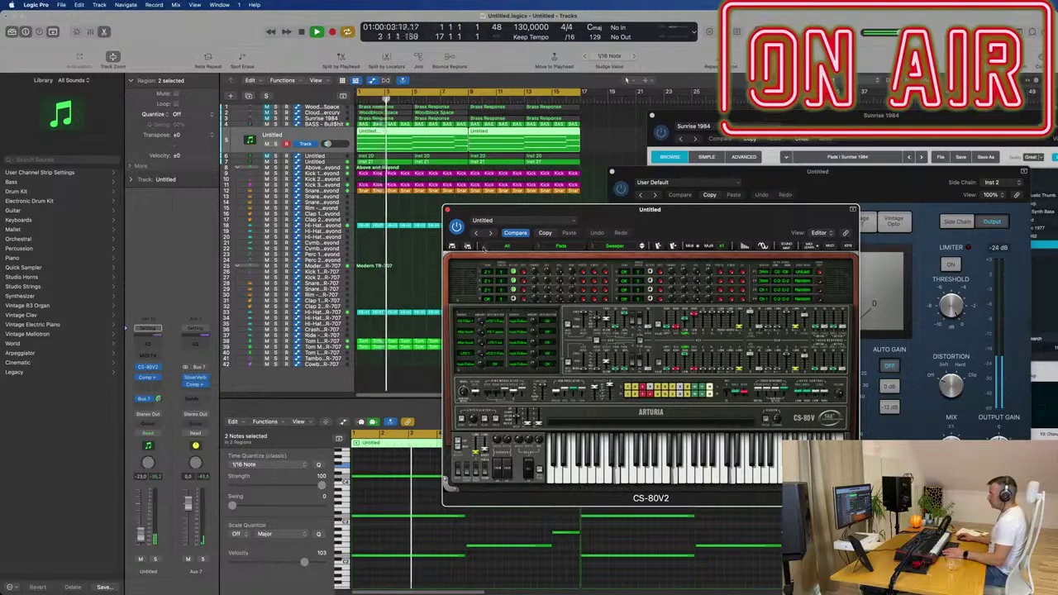
- Load the Ambient preset C.P_Amb-works2 from the CS-80V2's All bank, move the plug-in window aside, and restart the loop
click(485, 247)
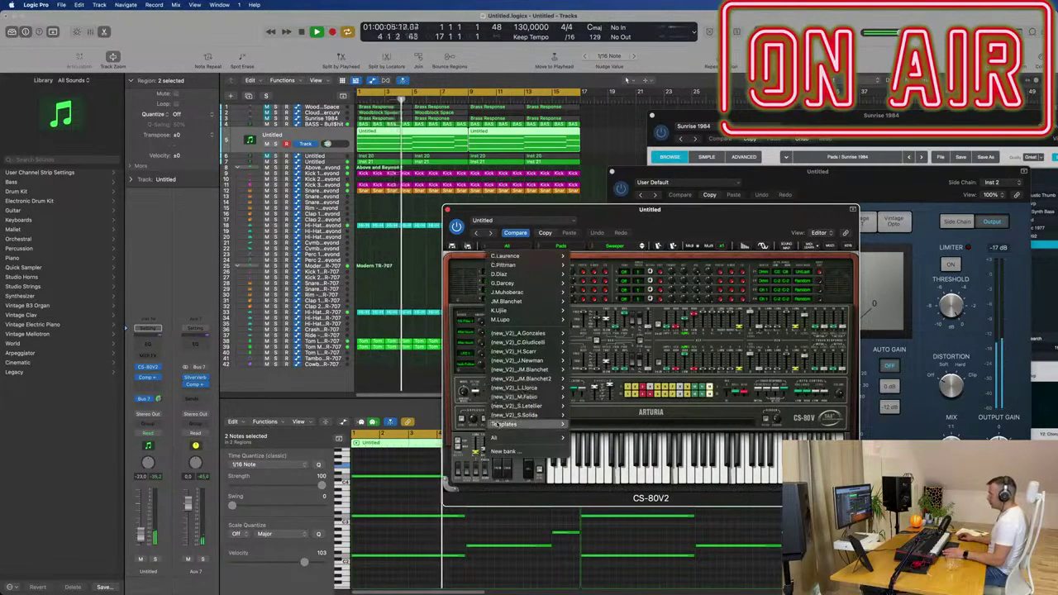
mouse_move(505, 441)
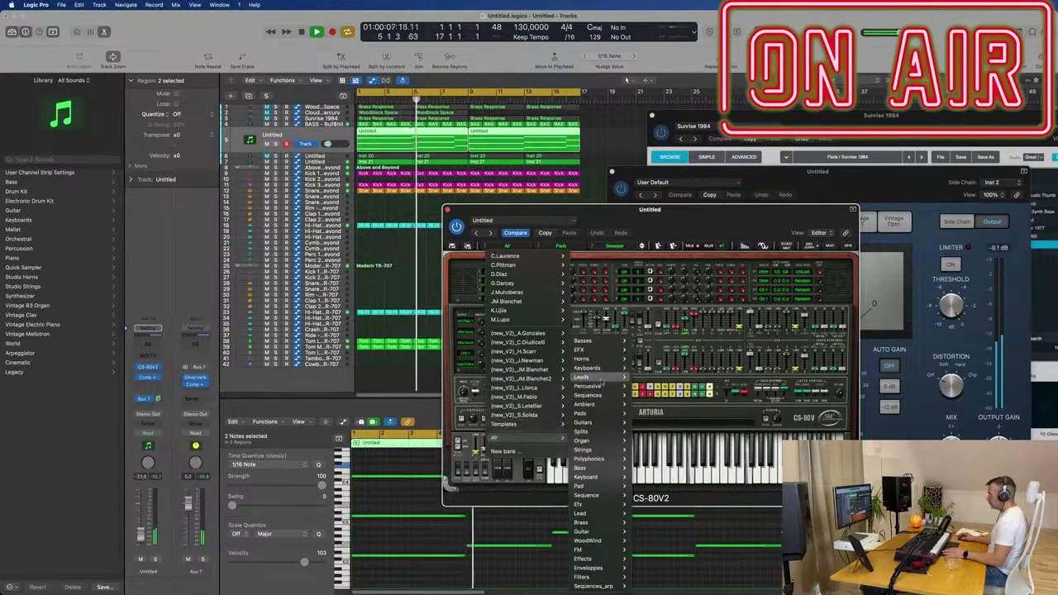
mouse_move(583, 531)
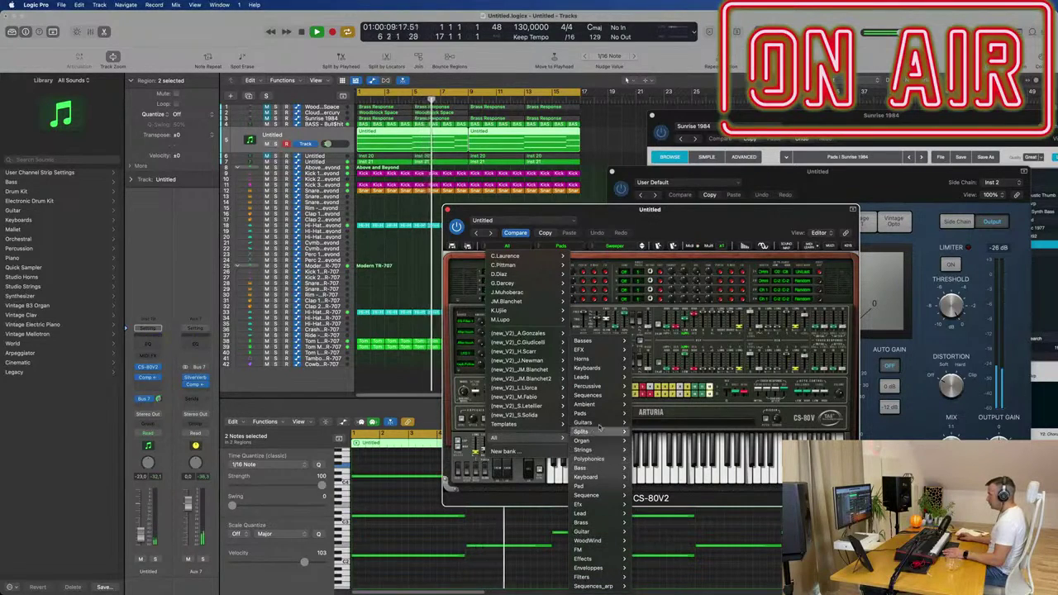
mouse_move(600, 417)
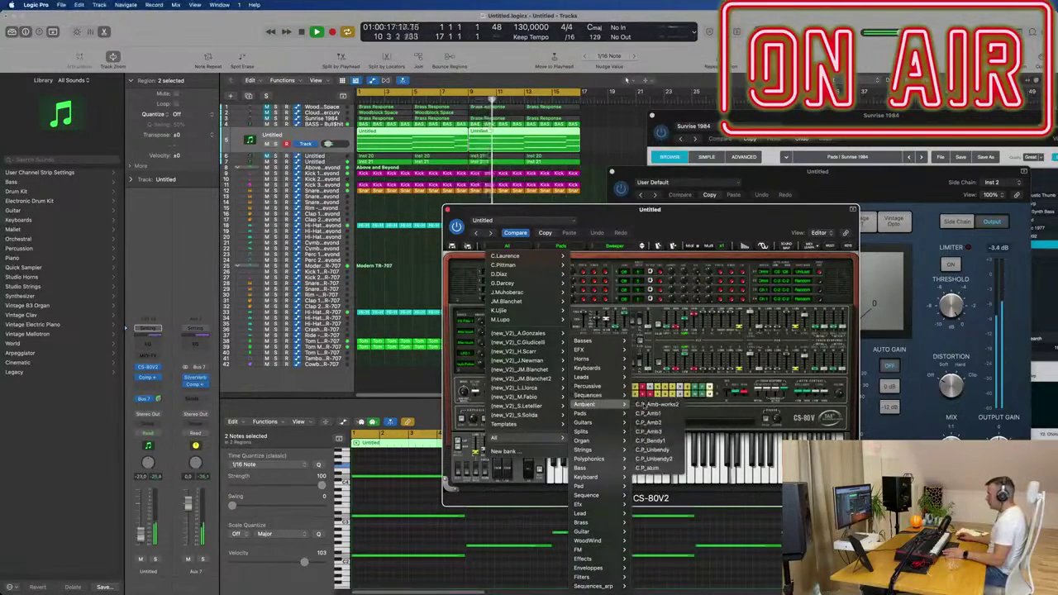
click(657, 404)
drag(596, 211, 721, 205)
key(Return)
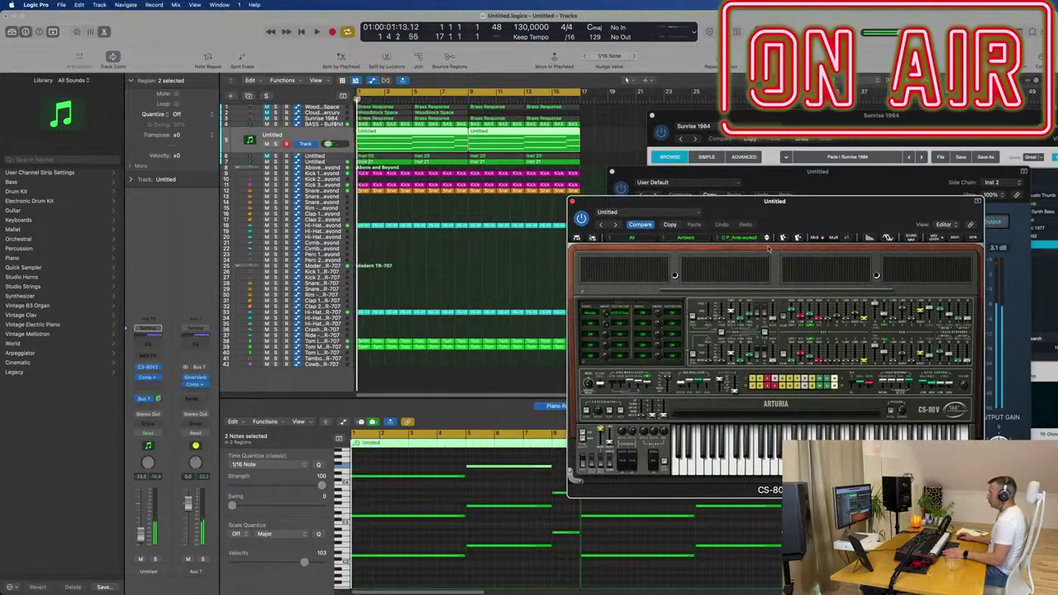
- Audition the remaining CS-80V2 Ambient presets from C.P_Amb1 to the last one, replaying the loop's start for each
click(767, 238)
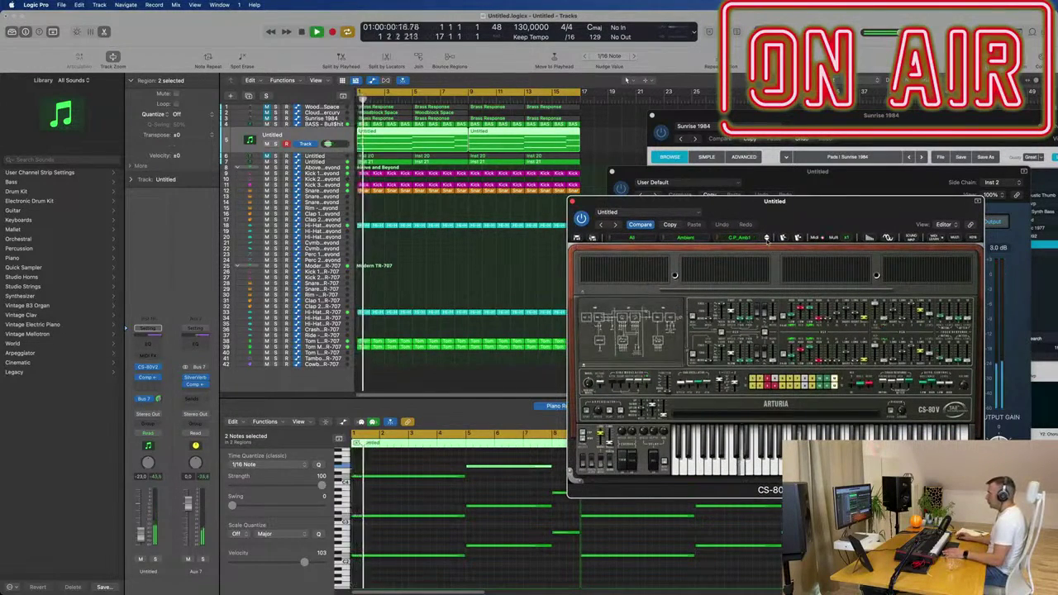
key(Return)
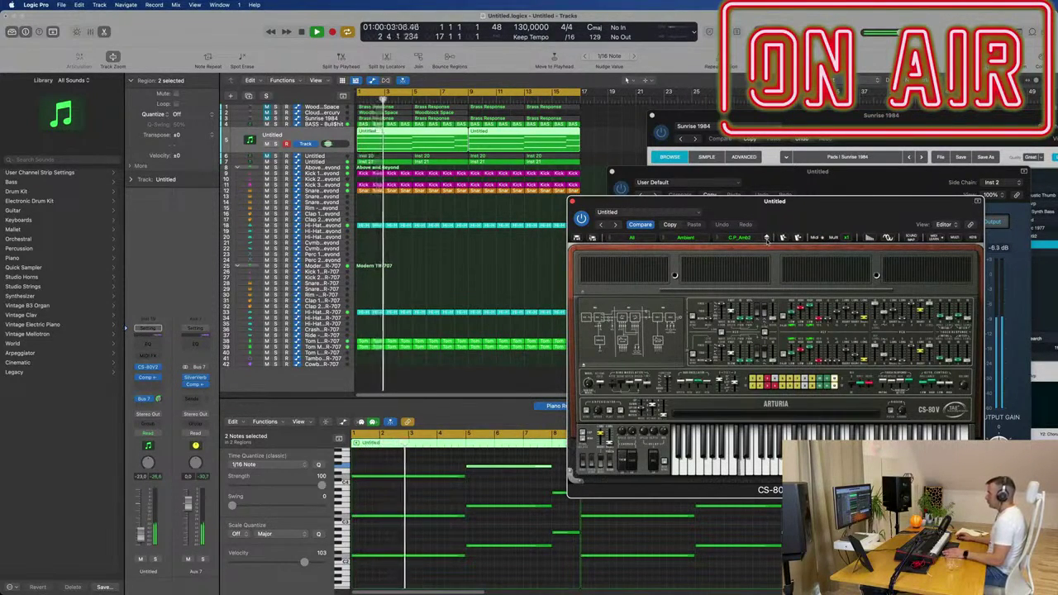
click(767, 238)
key(Return)
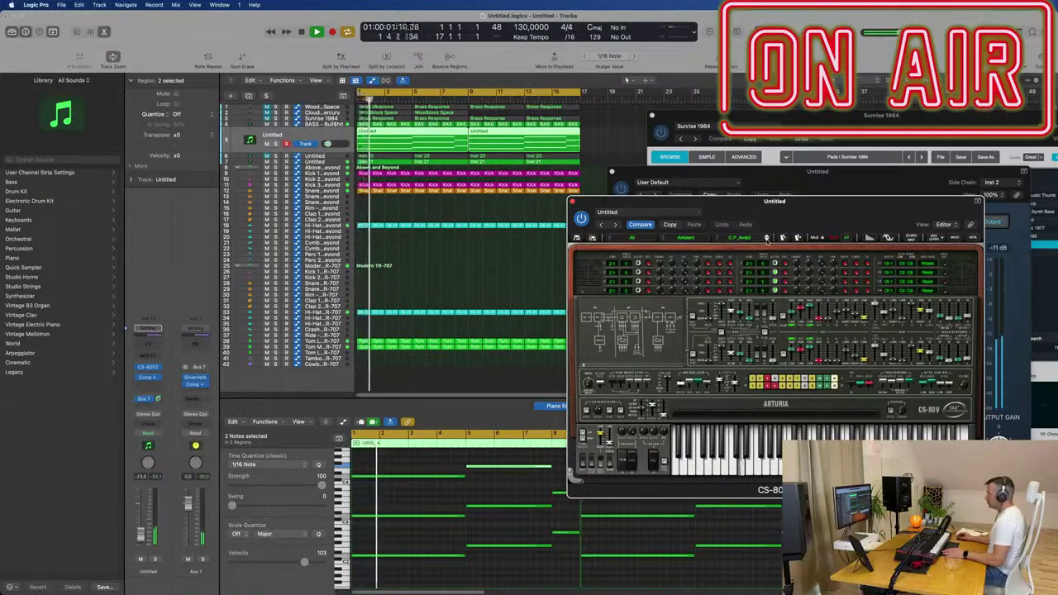
click(767, 238)
key(Return)
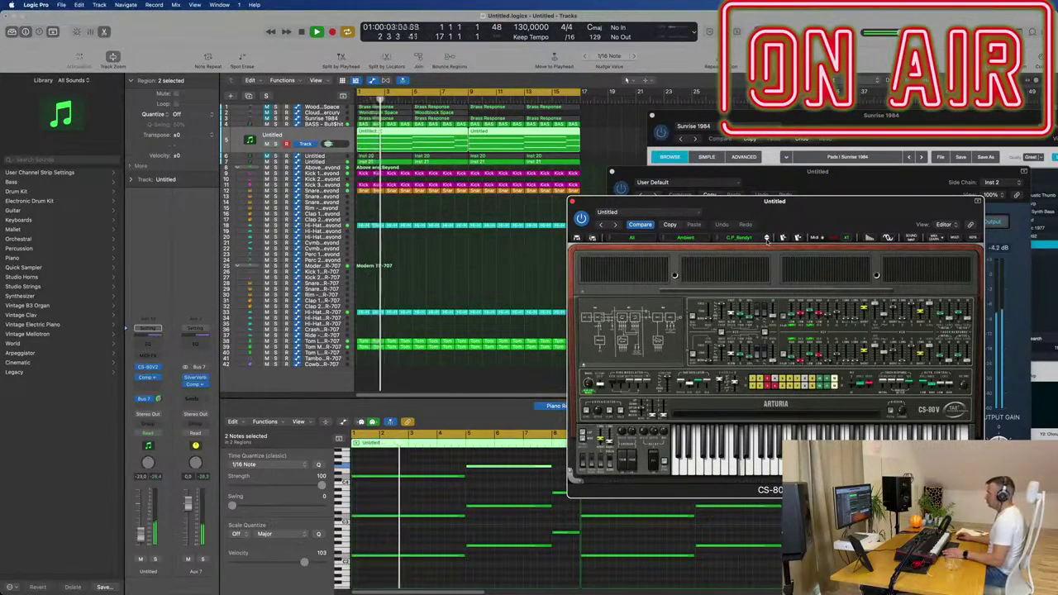
click(767, 238)
key(Return)
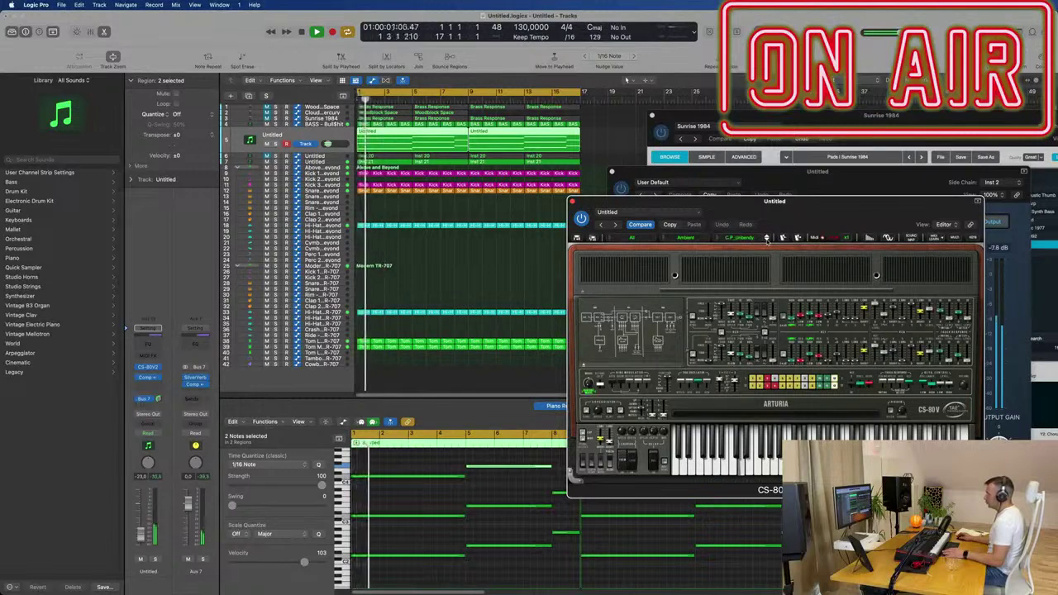
key(Return)
click(767, 238)
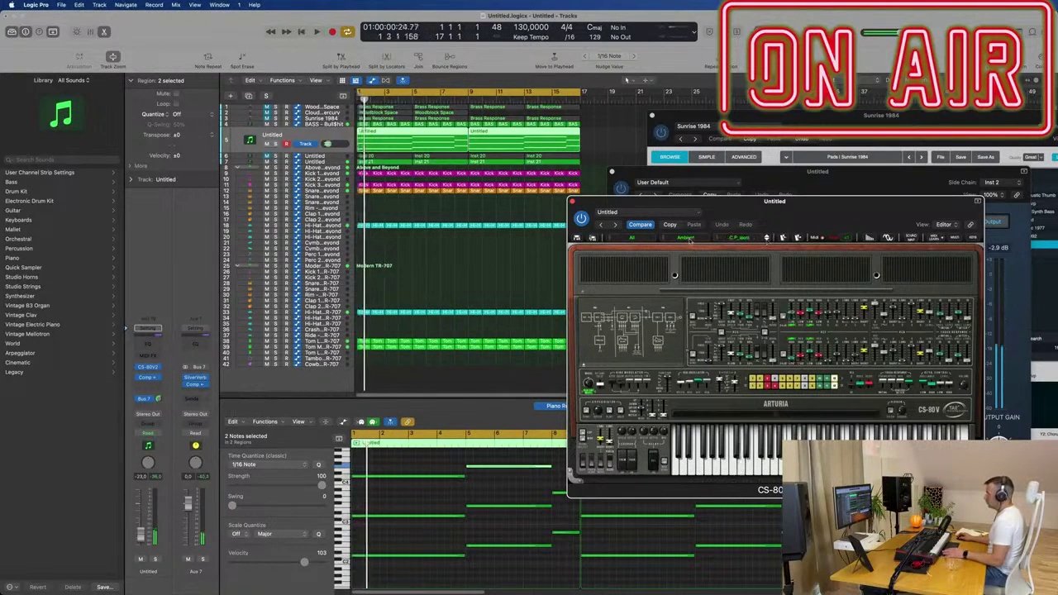
- Load the D.D_Creep preset from the CS-80V2's Pads category and lower the track's volume to -24.0 dB
click(664, 239)
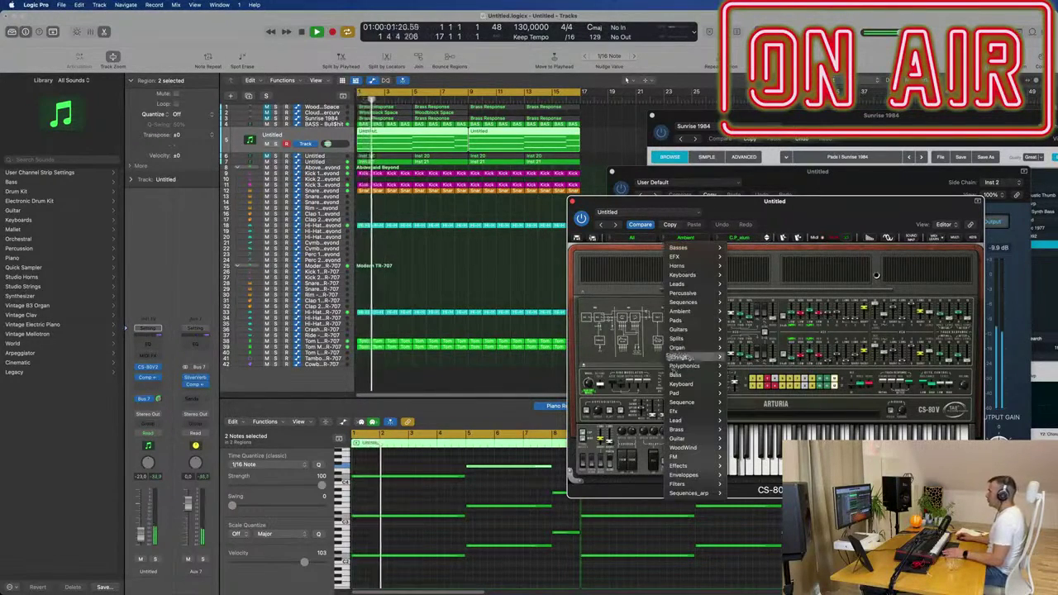
mouse_move(698, 357)
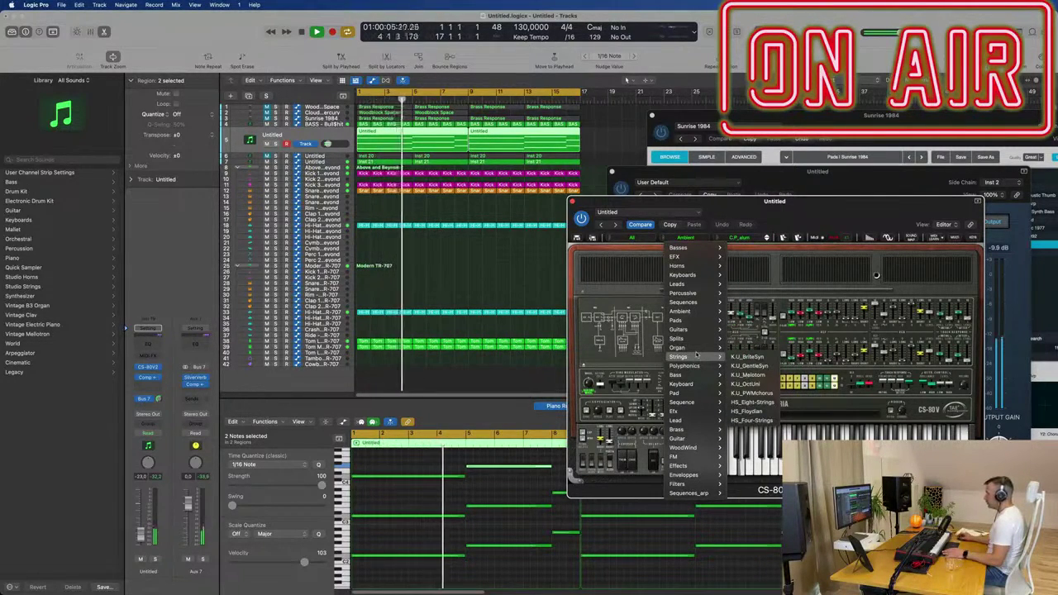
mouse_move(677, 319)
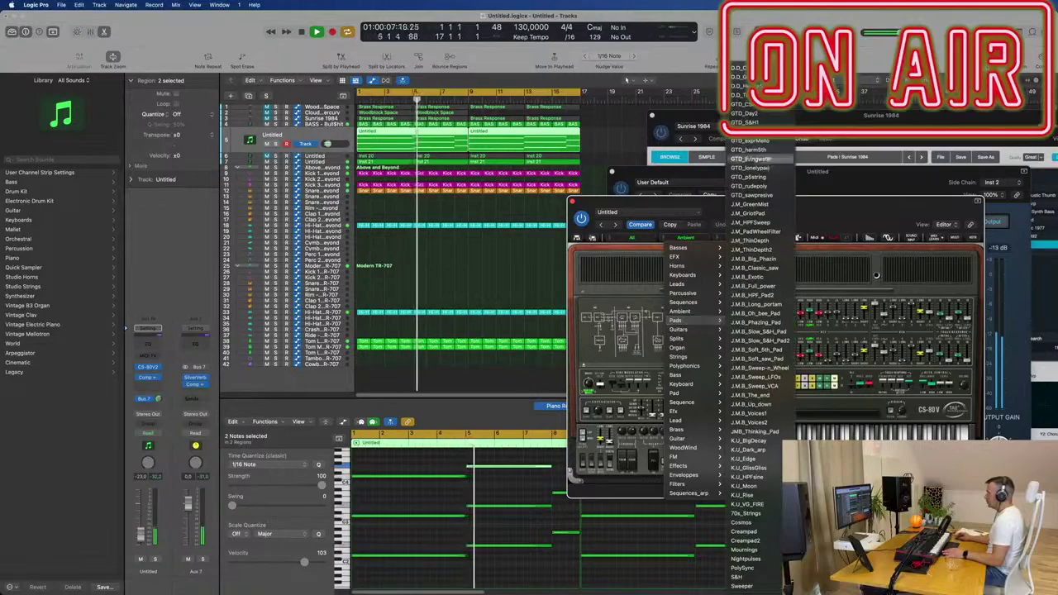
click(768, 205)
drag(768, 205, 772, 168)
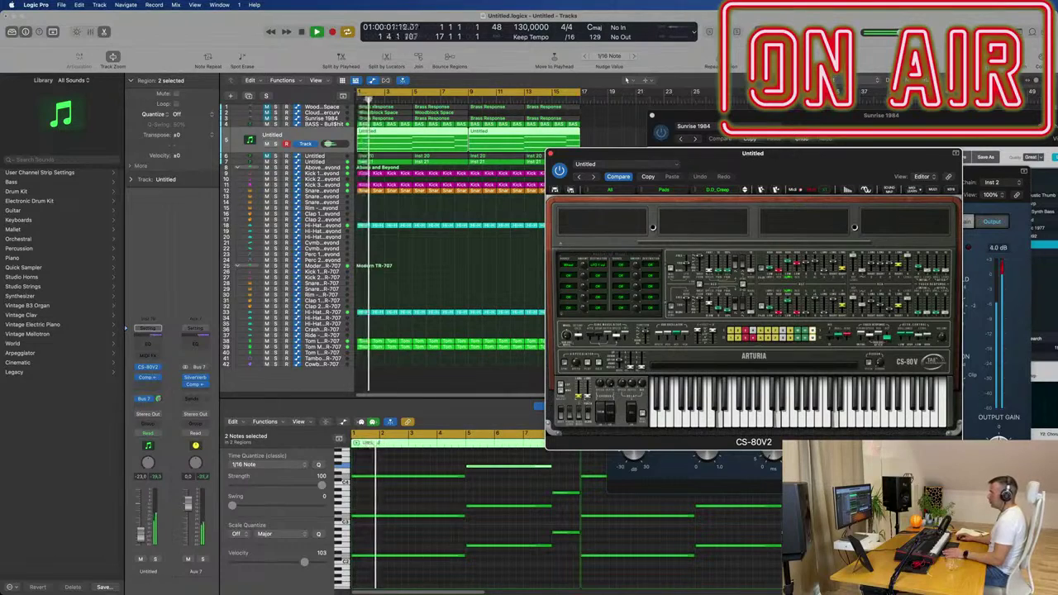
drag(329, 144, 328, 144)
drag(813, 169, 758, 234)
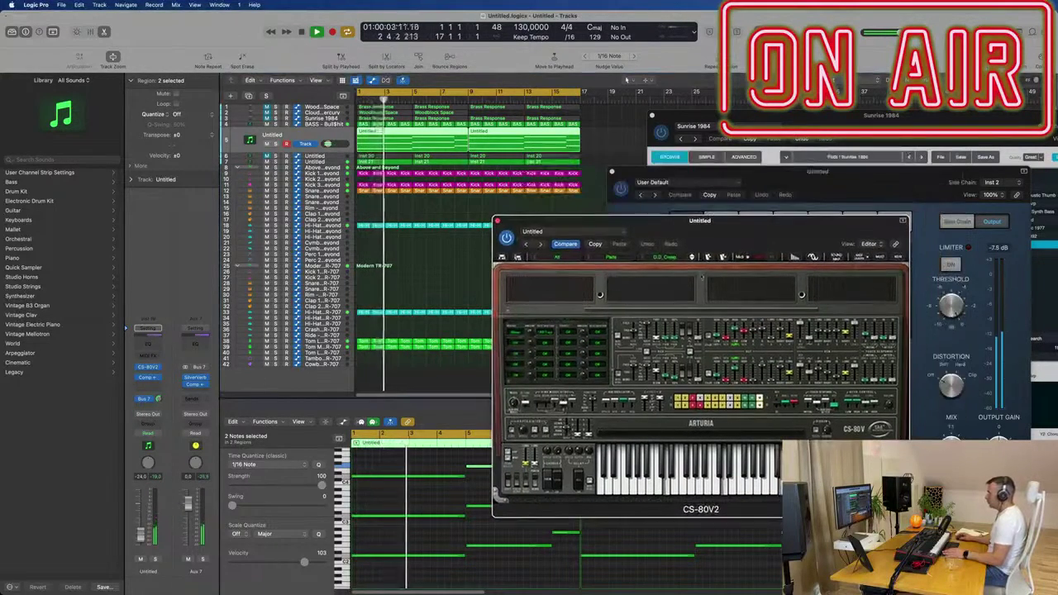
- Advance the CS-80V2 past the remaining D.D pads to the first GTD presets, replaying the loop from the start
click(692, 257)
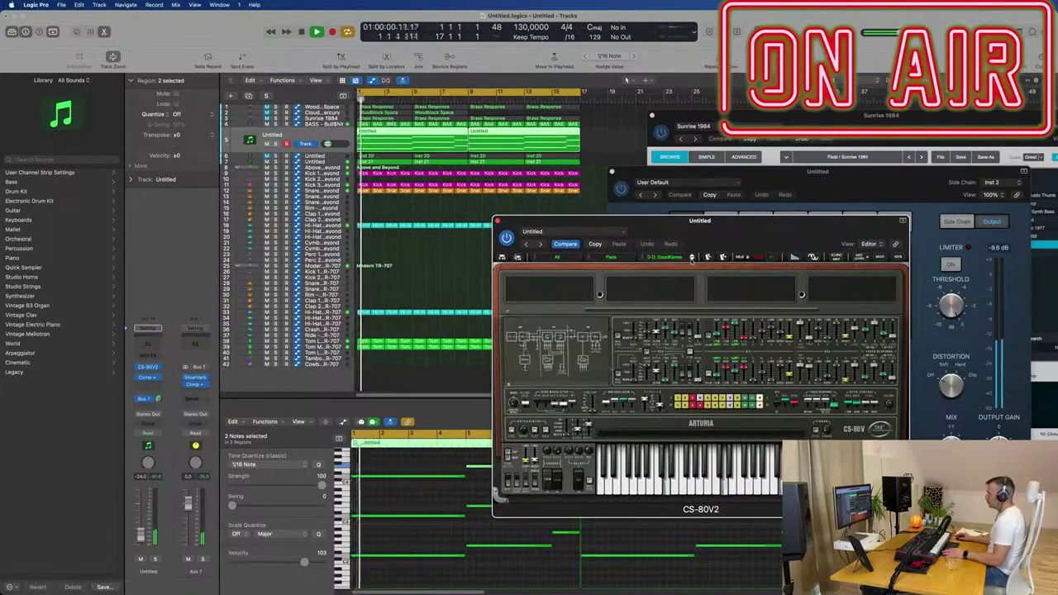
click(691, 258)
click(692, 257)
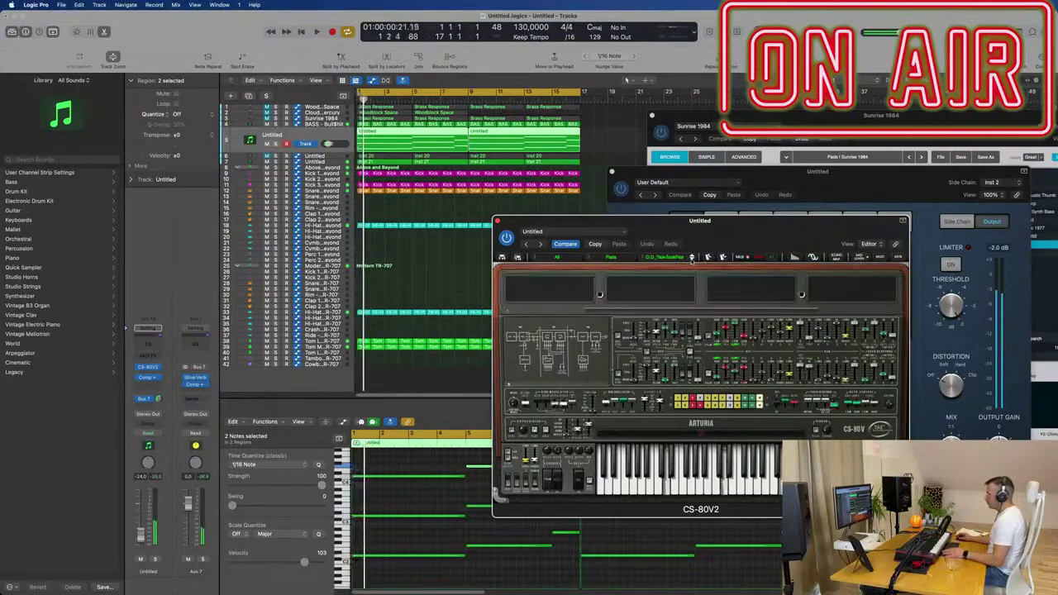
click(692, 257)
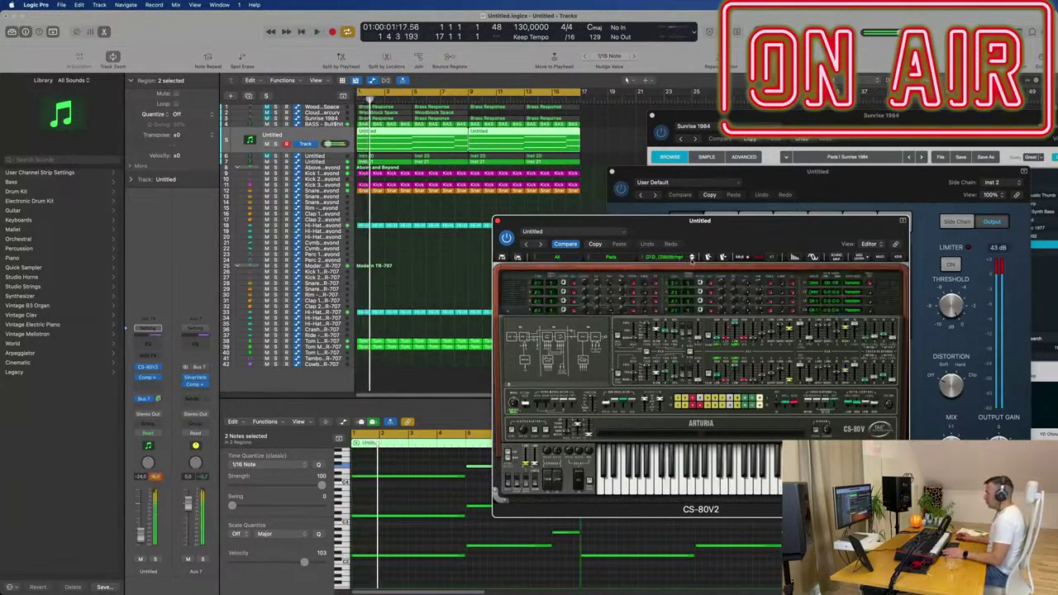
key(space)
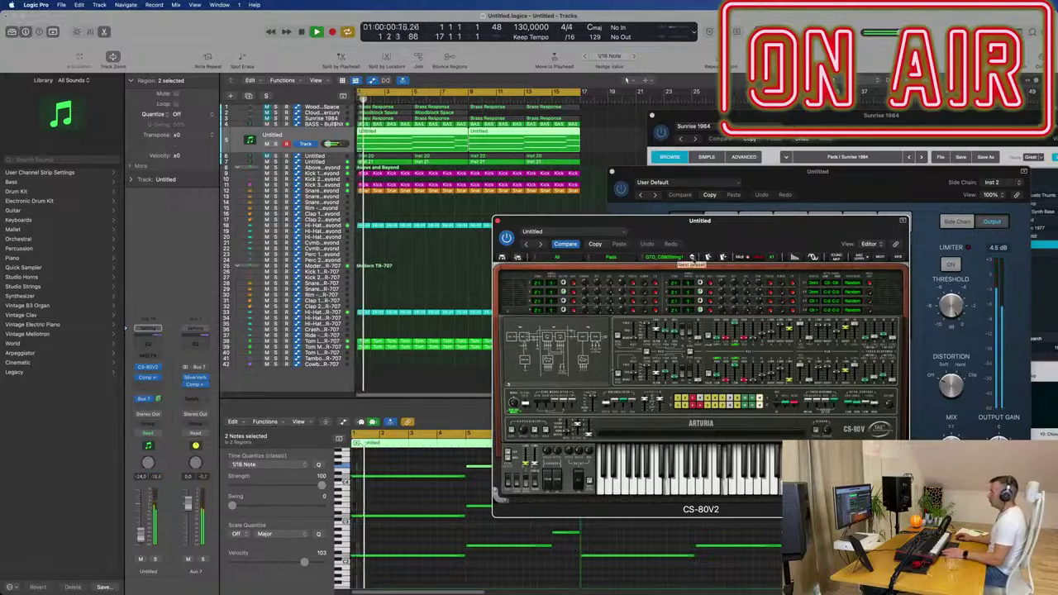
- Continue through the CS-80V2's GTD pad presets to GTD_lonelypad, listening to each at the start of the loop
click(692, 257)
click(692, 257)
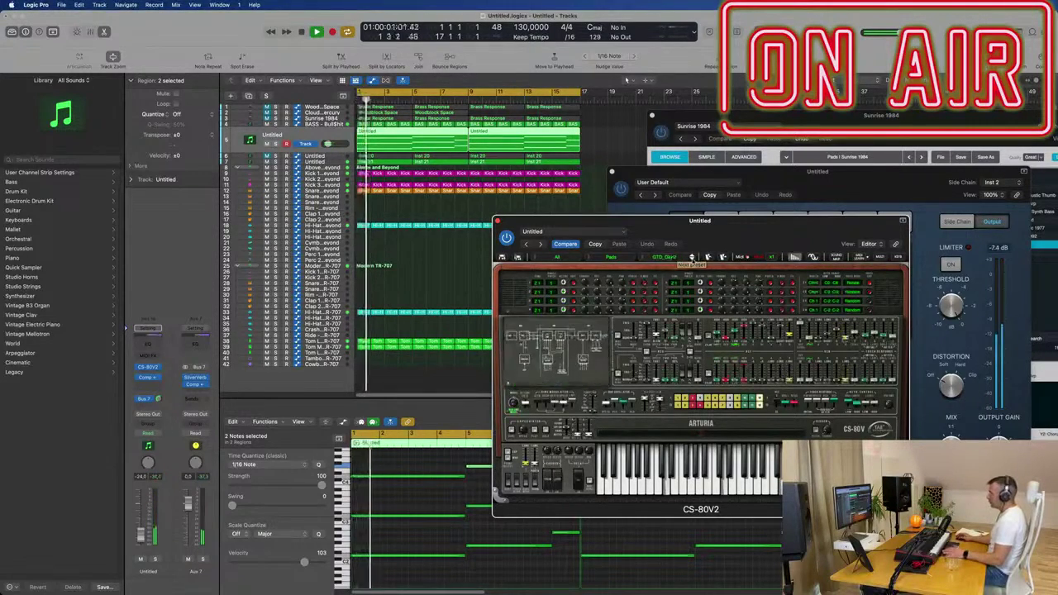
click(691, 257)
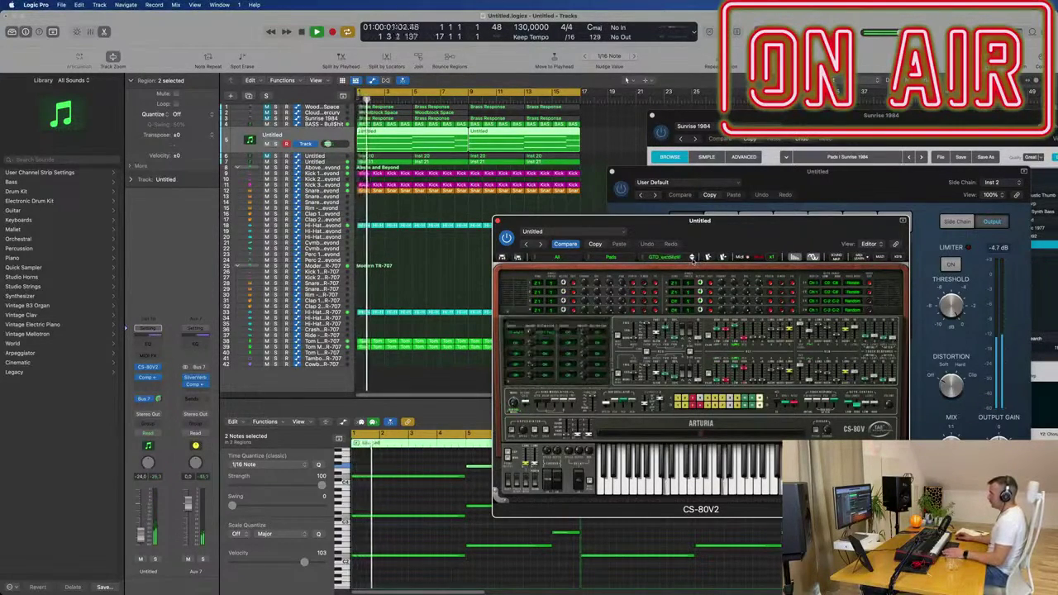
click(691, 257)
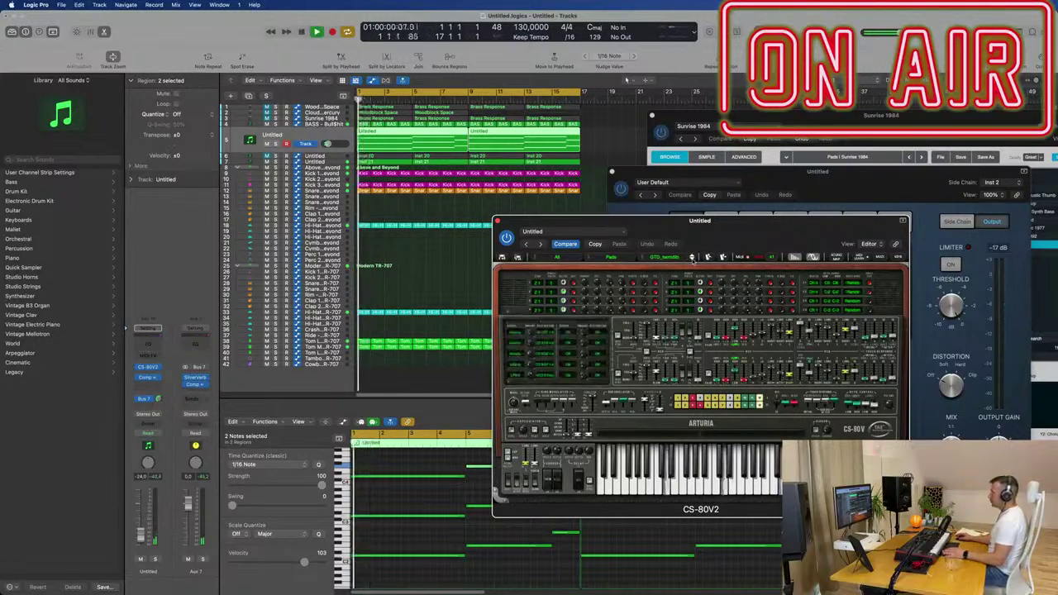
click(692, 257)
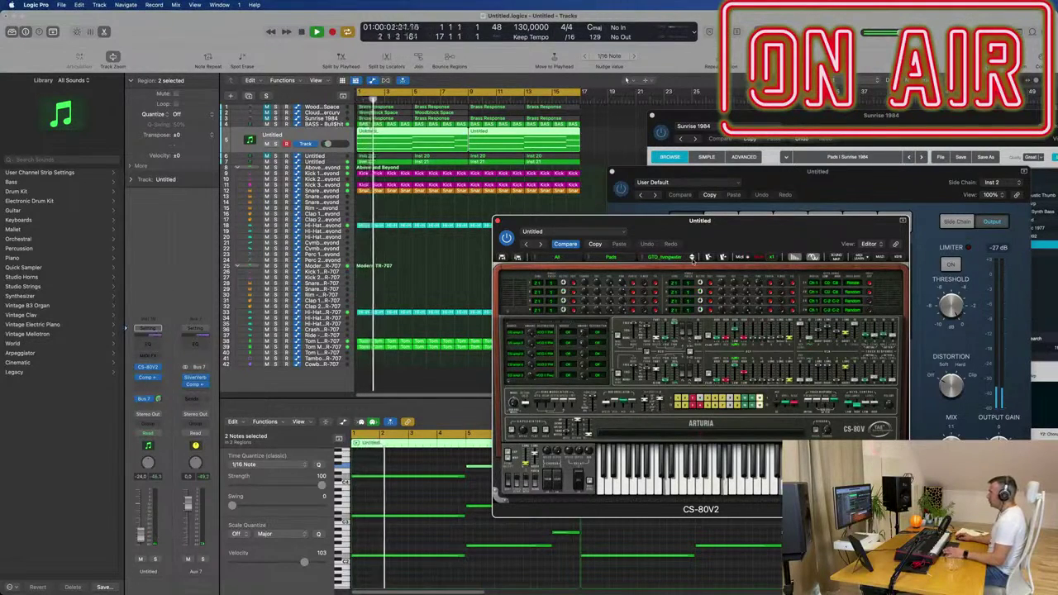
click(691, 257)
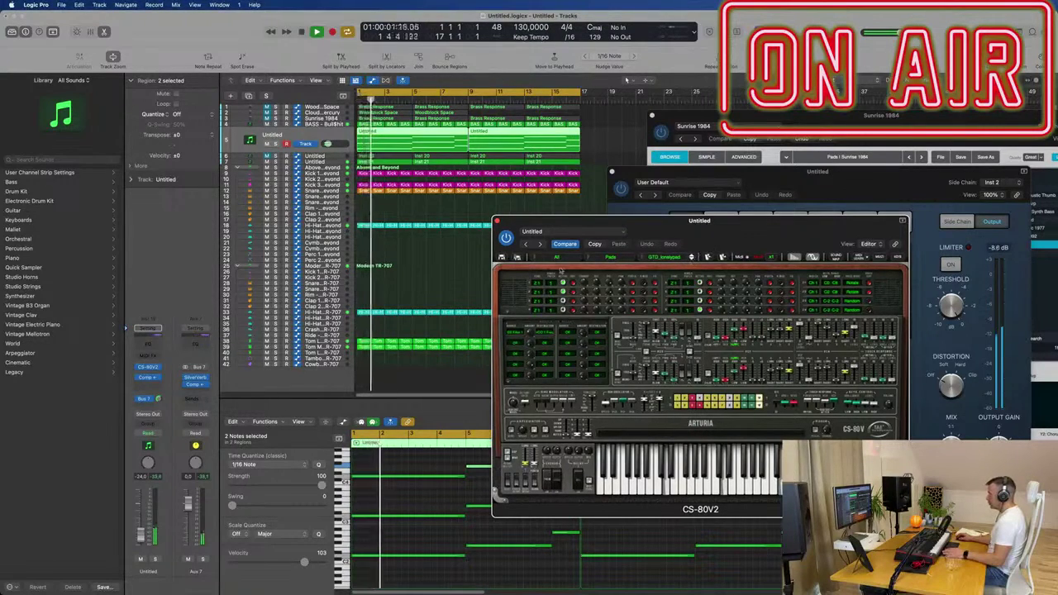
- Load JMB2_Beauty_Pad from the CS-80V2's Pad category and audition the presets that follow up to JMB2_Prophet
click(587, 258)
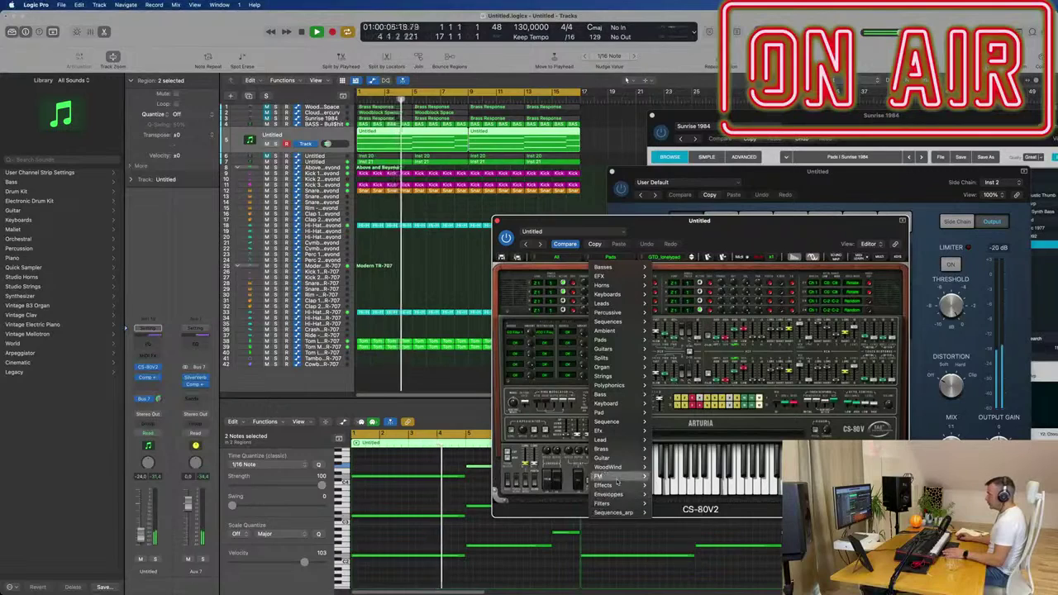
mouse_move(613, 425)
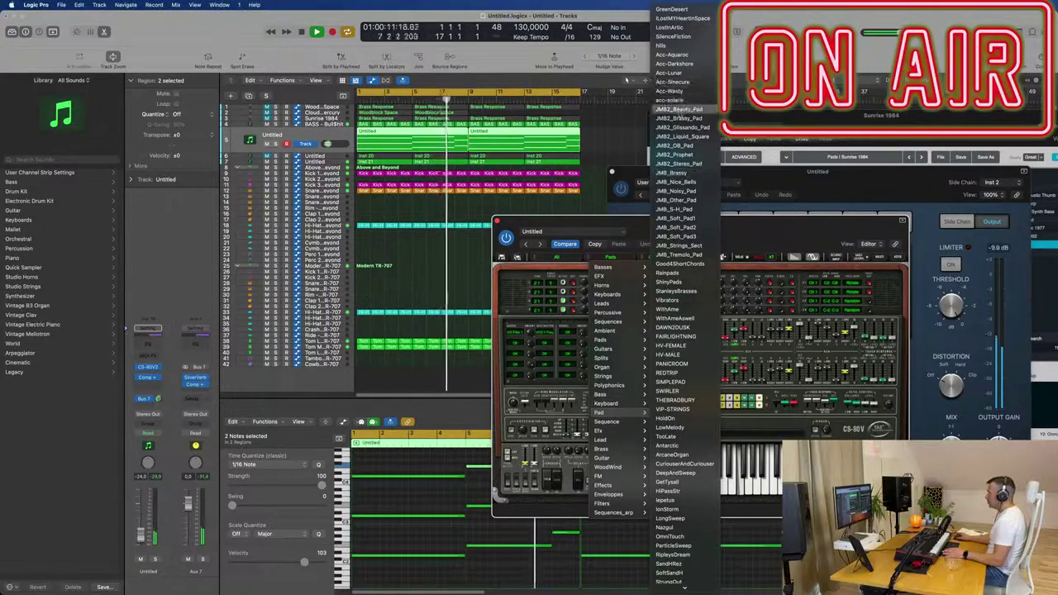
click(679, 114)
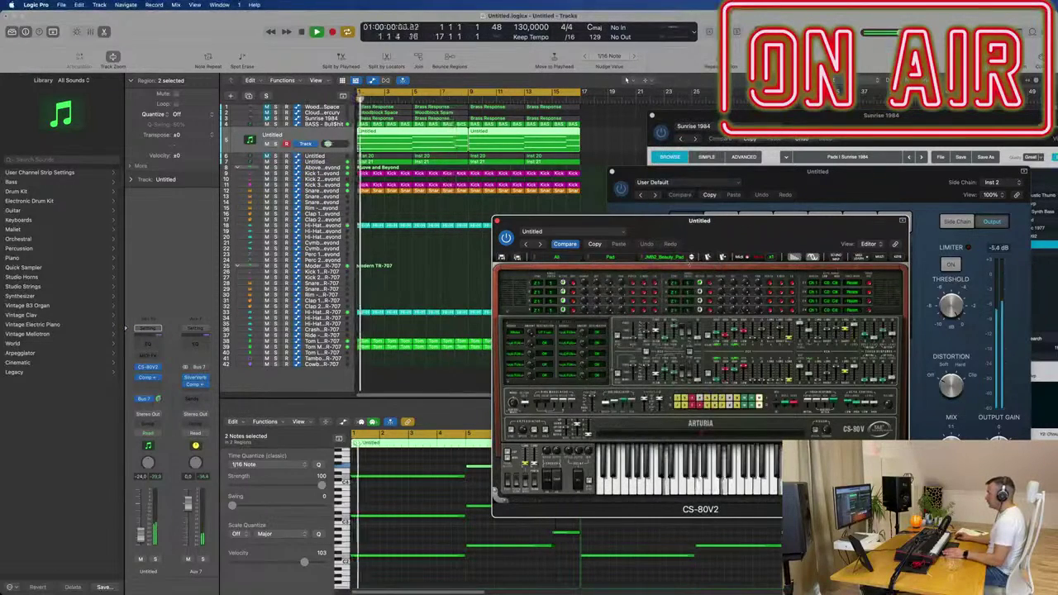
click(691, 259)
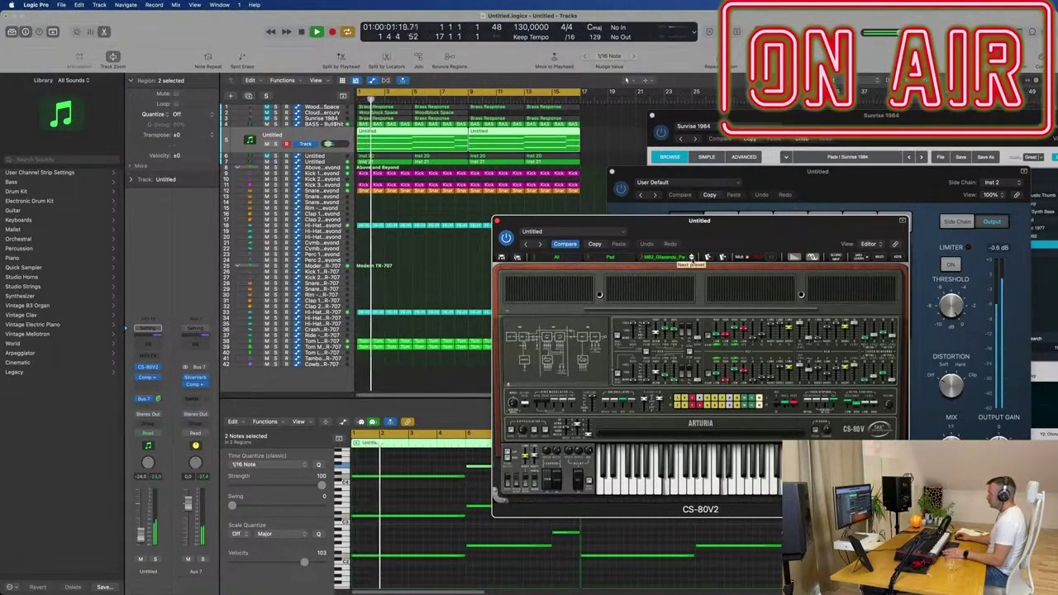
click(691, 257)
click(691, 258)
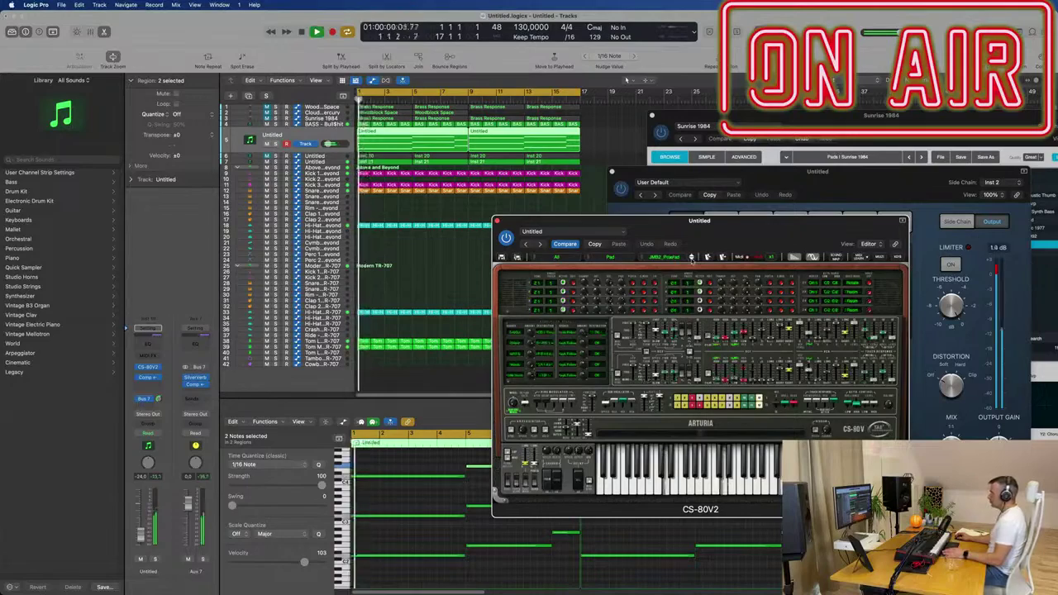
- Raise the track's volume to -17.2 dB and audition the CS-80V2 pads from JMB2_Stereo_Pad to JMB_Soft_Pad2 at the loop's start
drag(721, 240, 853, 178)
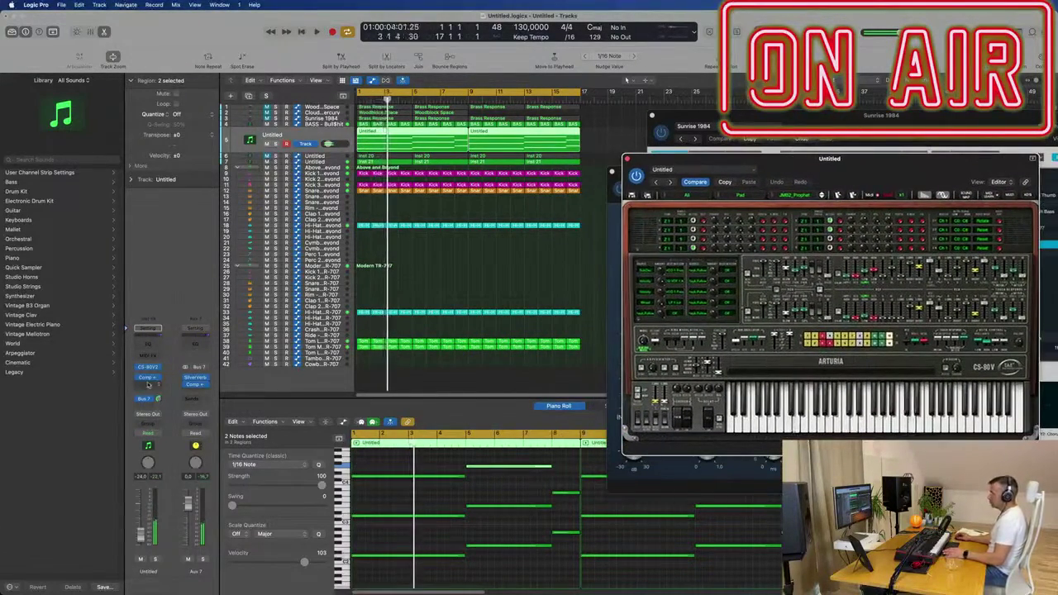
click(141, 536)
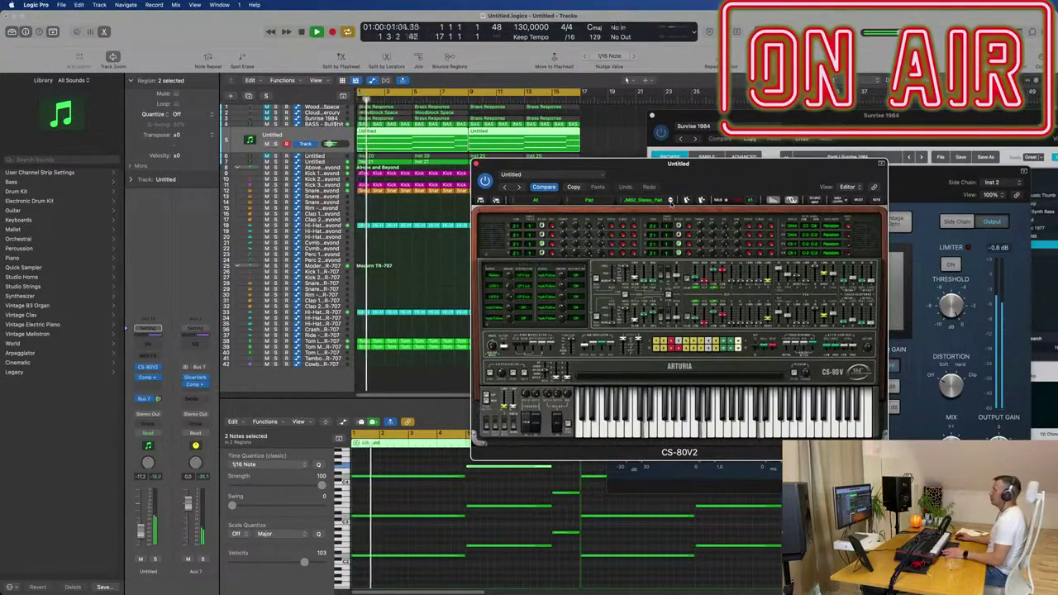
drag(670, 201, 648, 197)
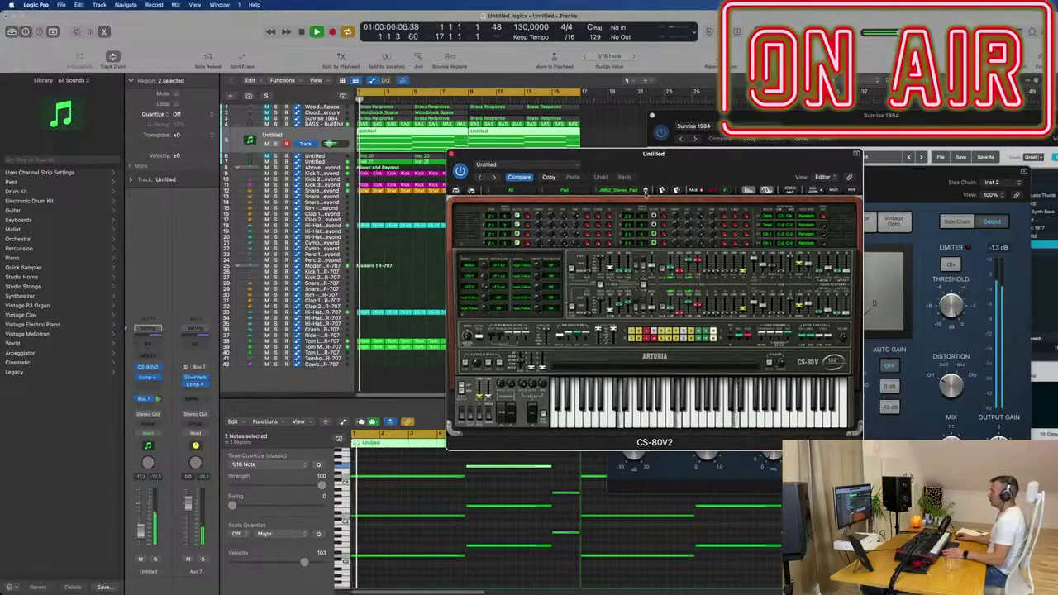
click(646, 191)
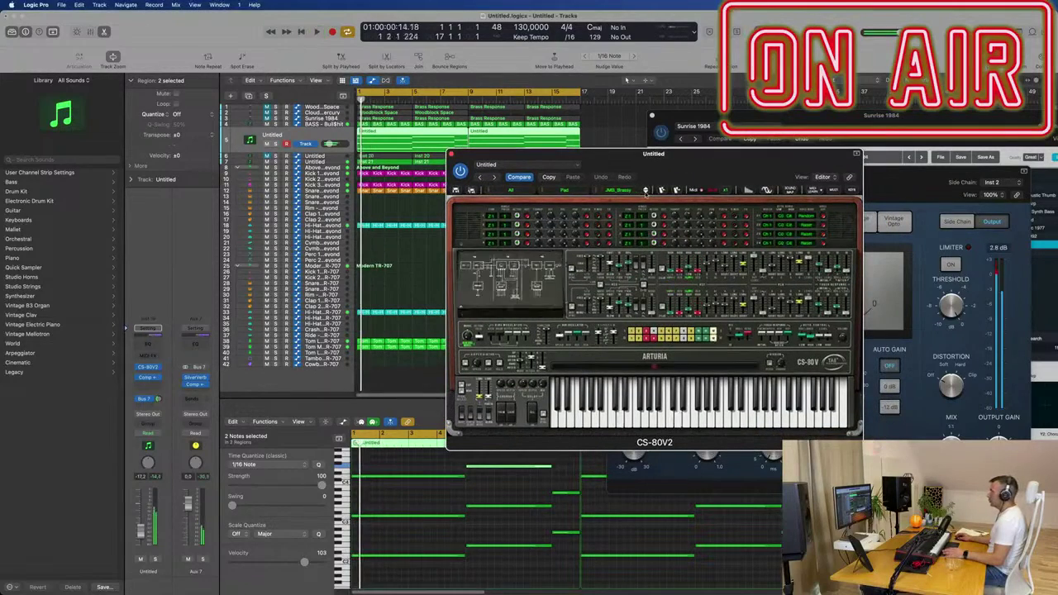
click(646, 192)
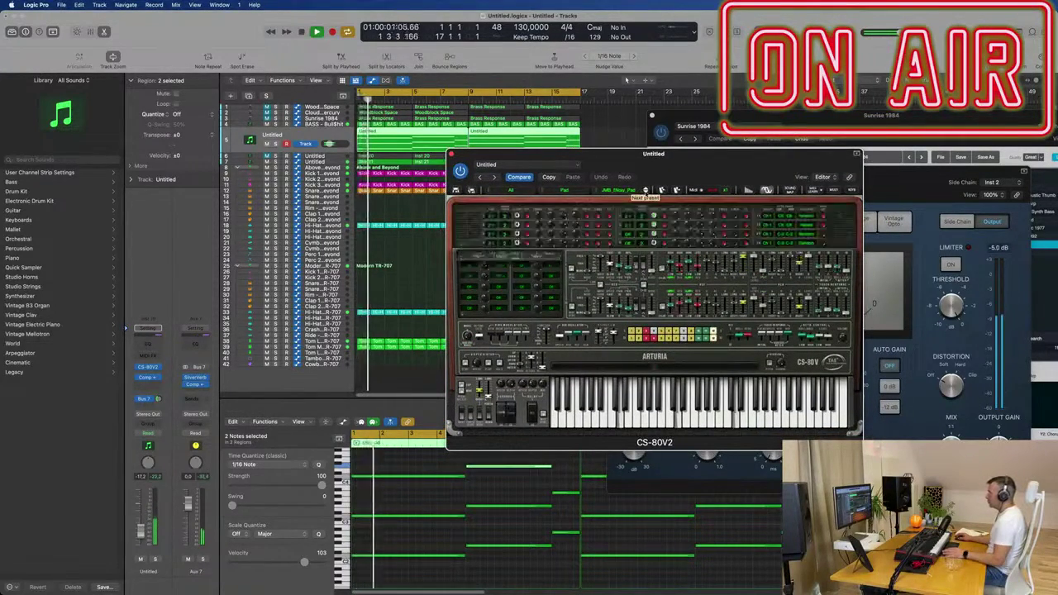
click(645, 191)
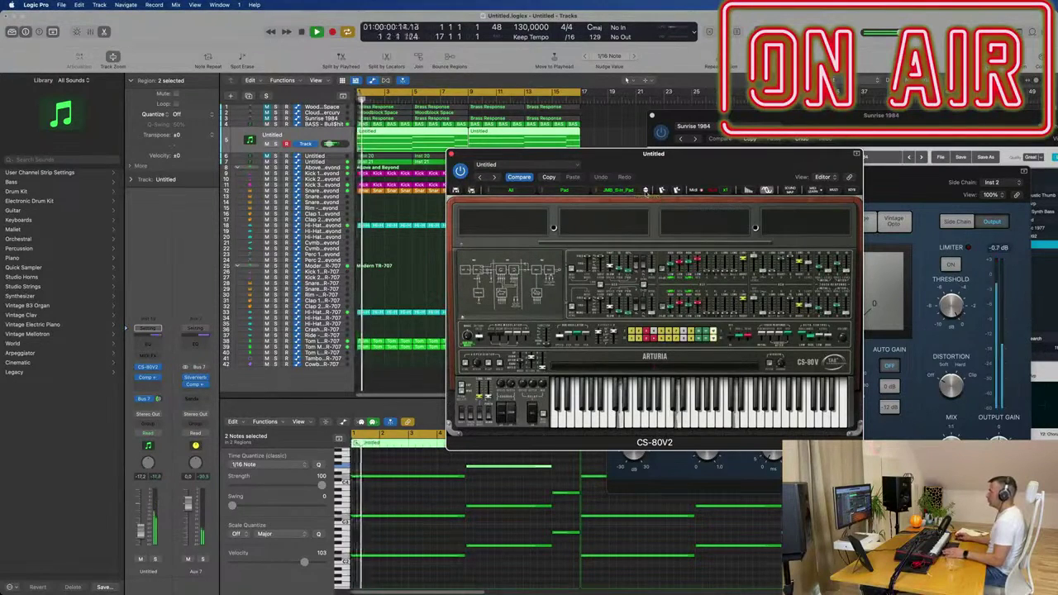
key(space)
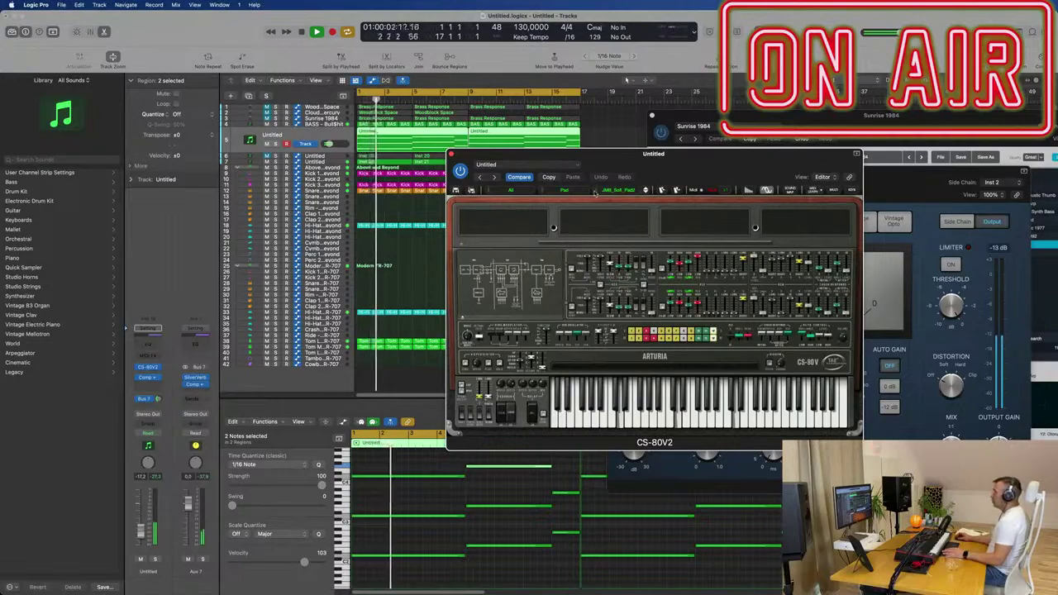
- Load the DAWN2DUSK preset from the Pad category and audition the following presets up to HV-FEMALE
click(597, 192)
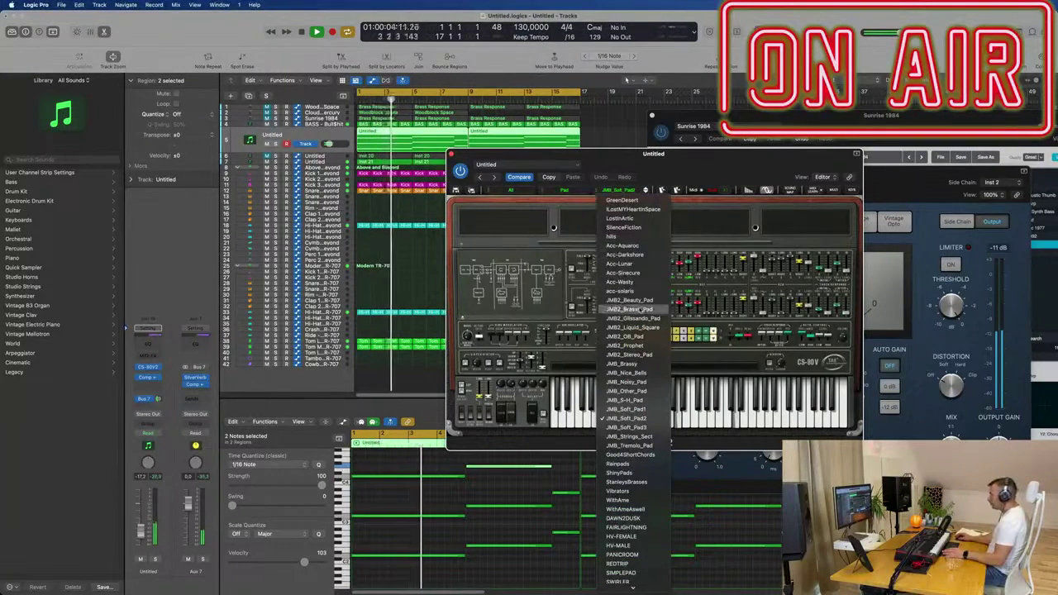
scroll(640, 309, down, 5)
scroll(641, 310, down, 6)
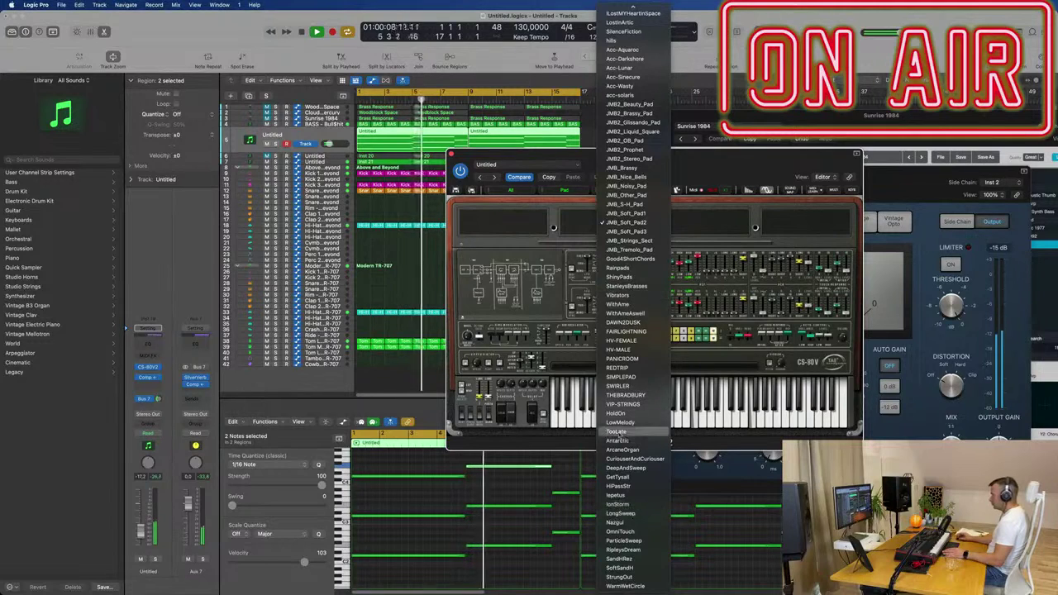
click(626, 322)
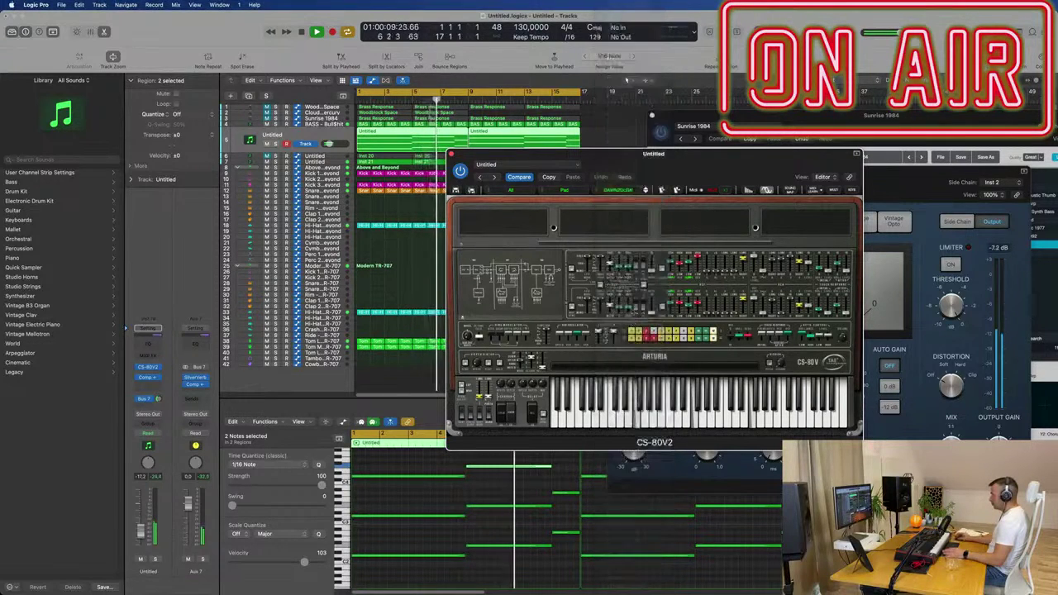
click(645, 192)
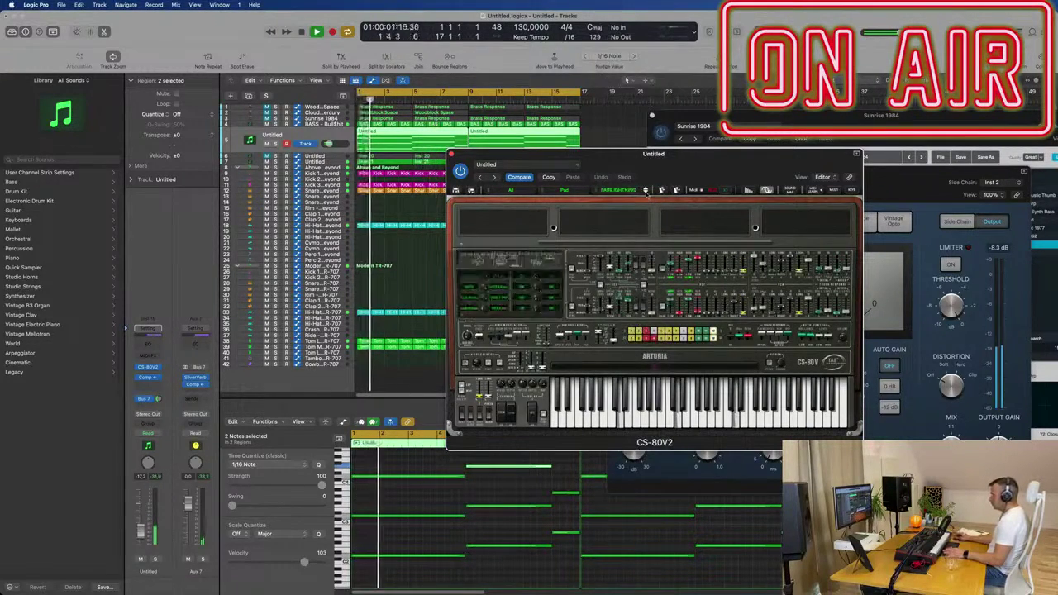
click(646, 192)
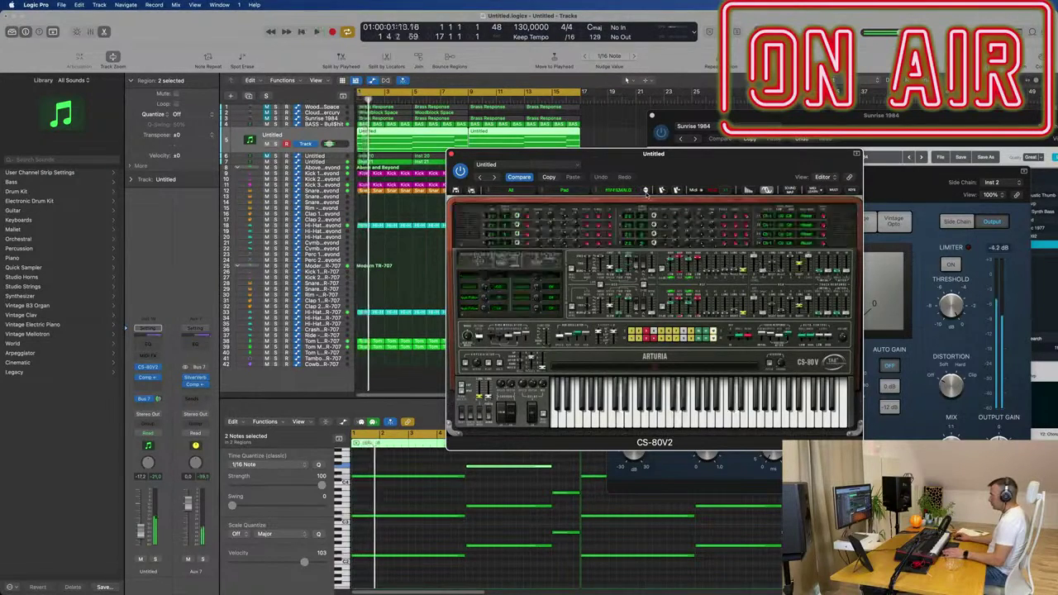
- Switch the CS-80V2 to the saved Top Pad plug-in setting and replay the loop's start several times
click(496, 165)
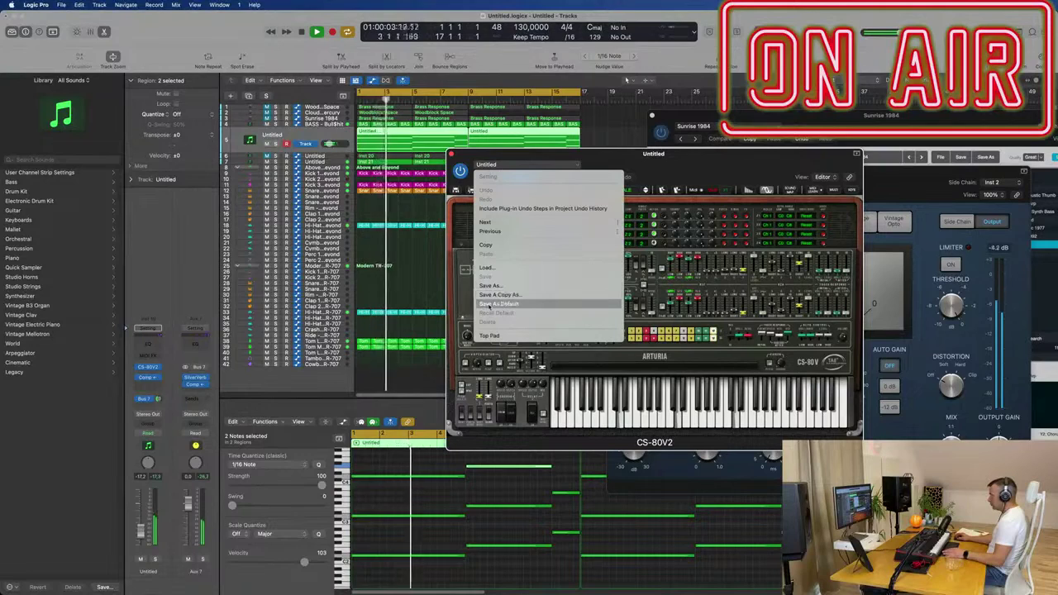
click(521, 267)
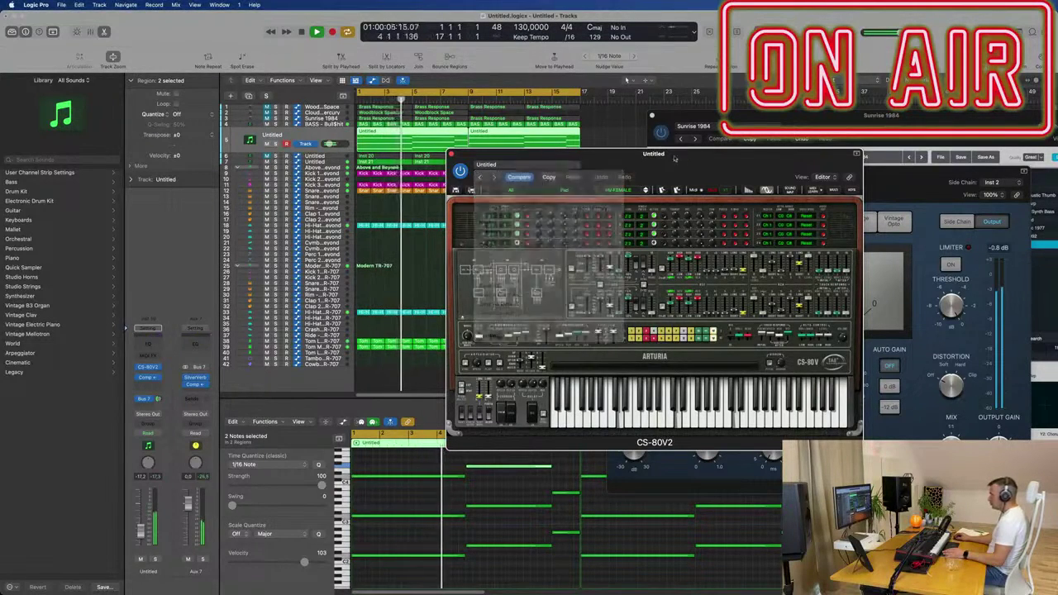
click(495, 177)
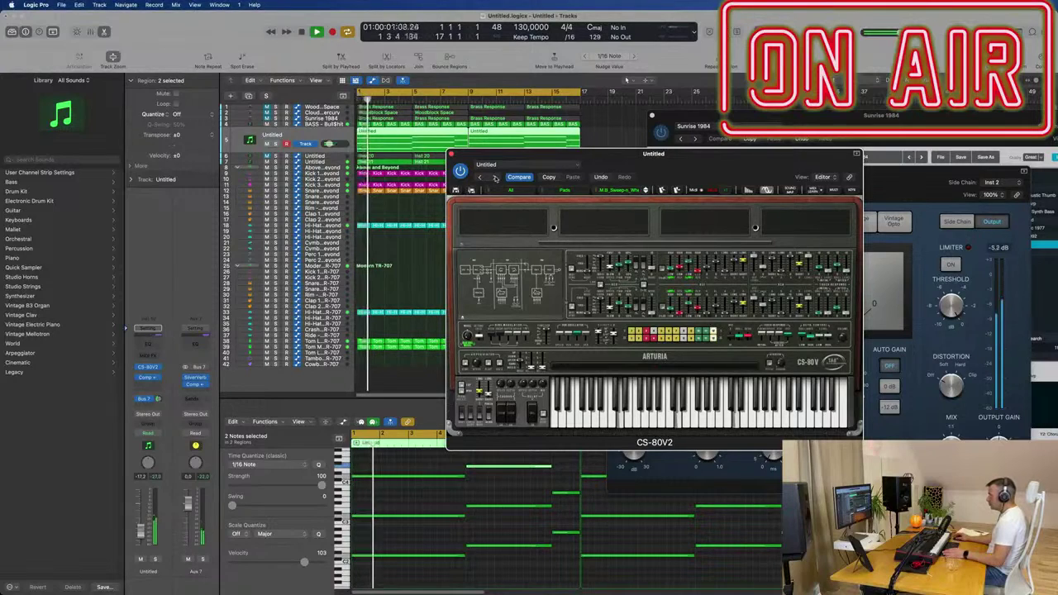
key(space)
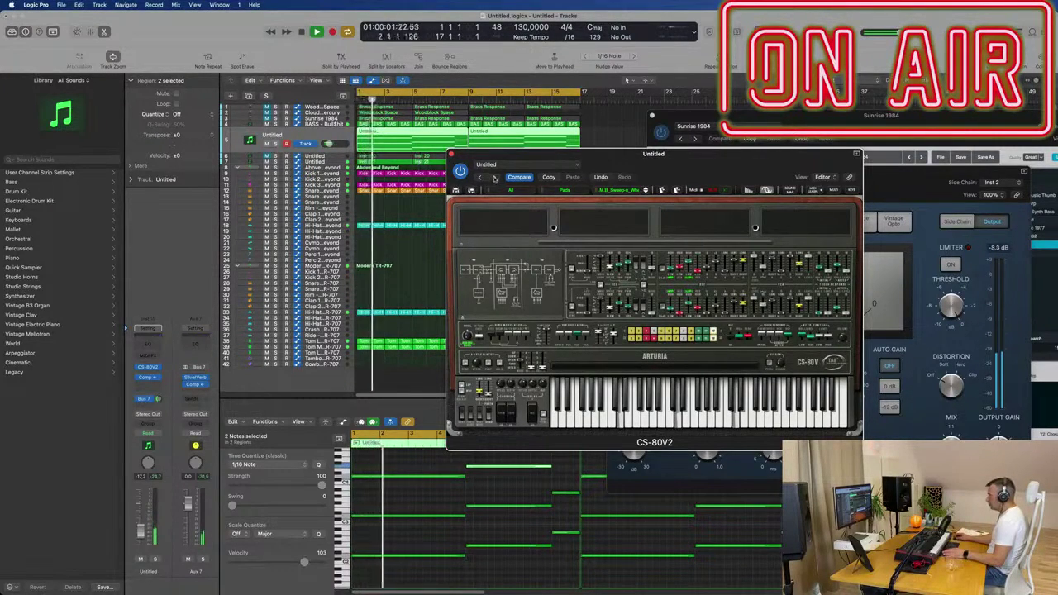
key(space)
key(space)
key(space)
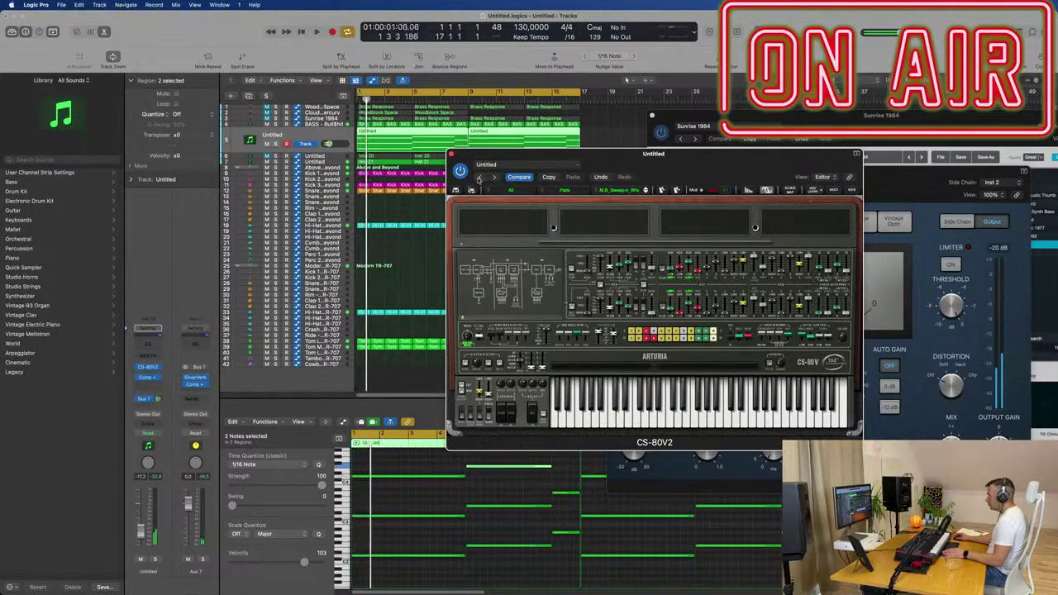
- Audition the next Pads presets up to JMB_Thinking_Pad, and return to the saved setting for comparison
click(646, 193)
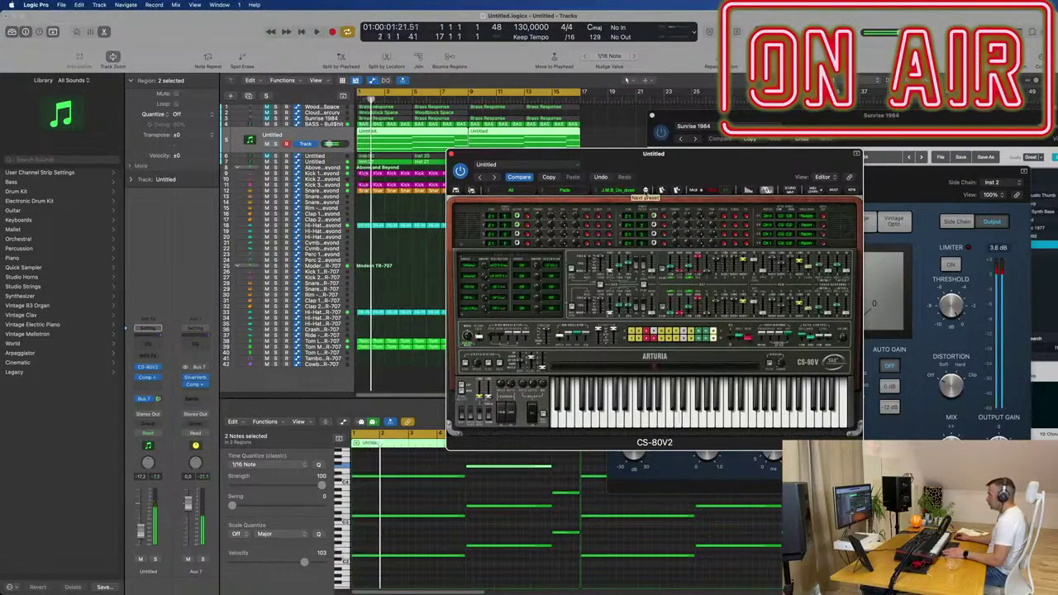
click(645, 191)
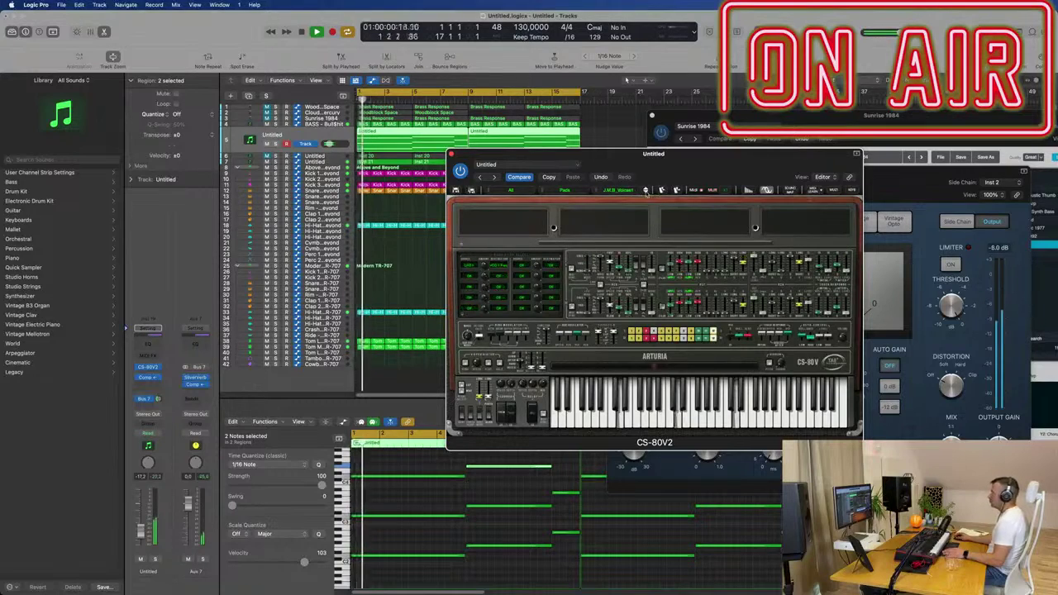
click(646, 191)
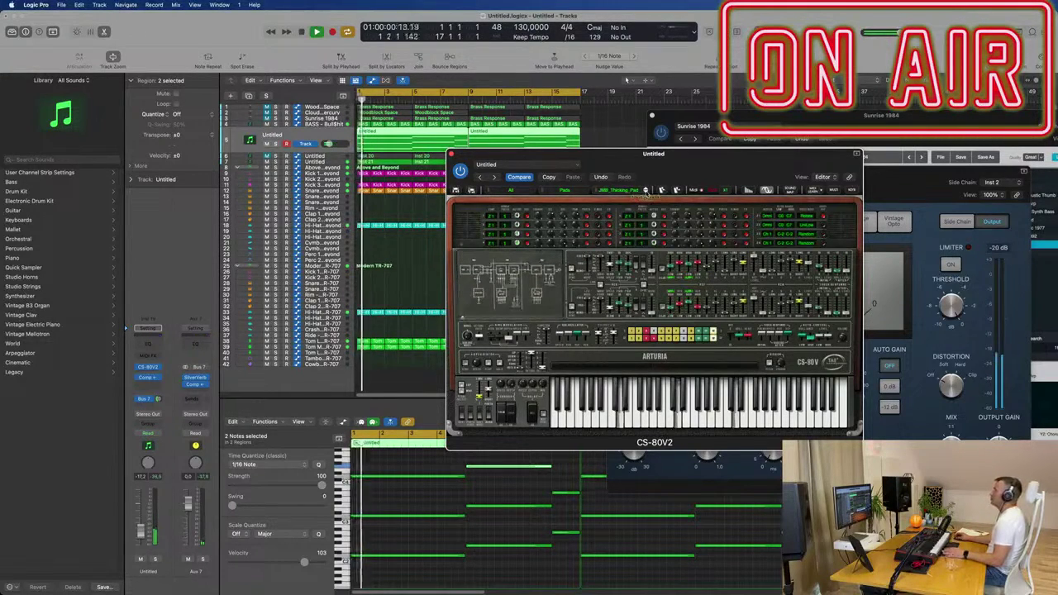
click(515, 178)
- Close the CS-80V2 and compressor windows and move the Sunrise 1984 synth window clear of the arrangement
key(space)
drag(688, 162, 834, 208)
key(super+w)
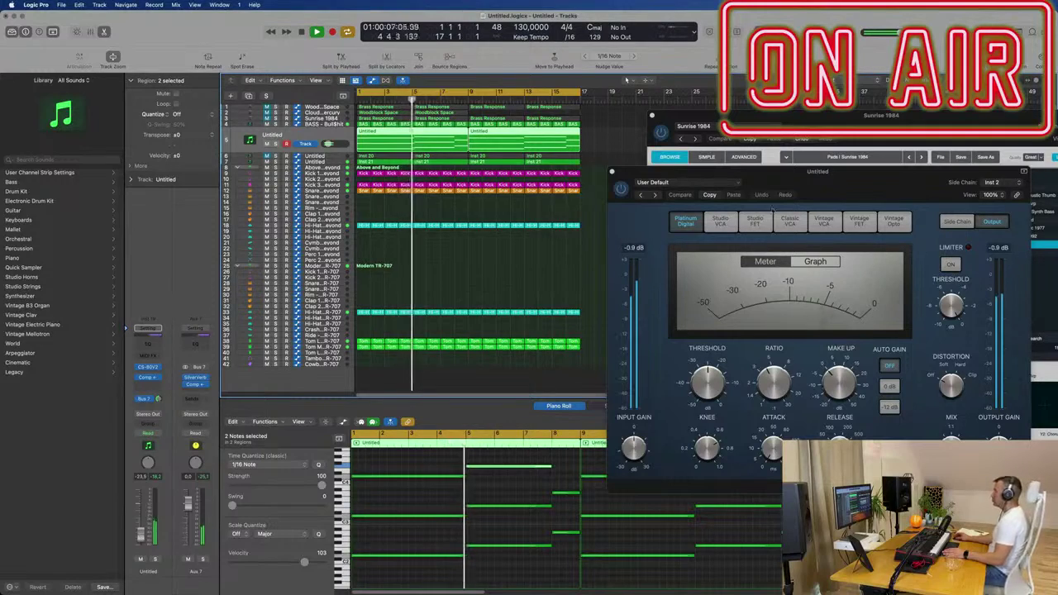
drag(676, 168, 471, 268)
click(413, 274)
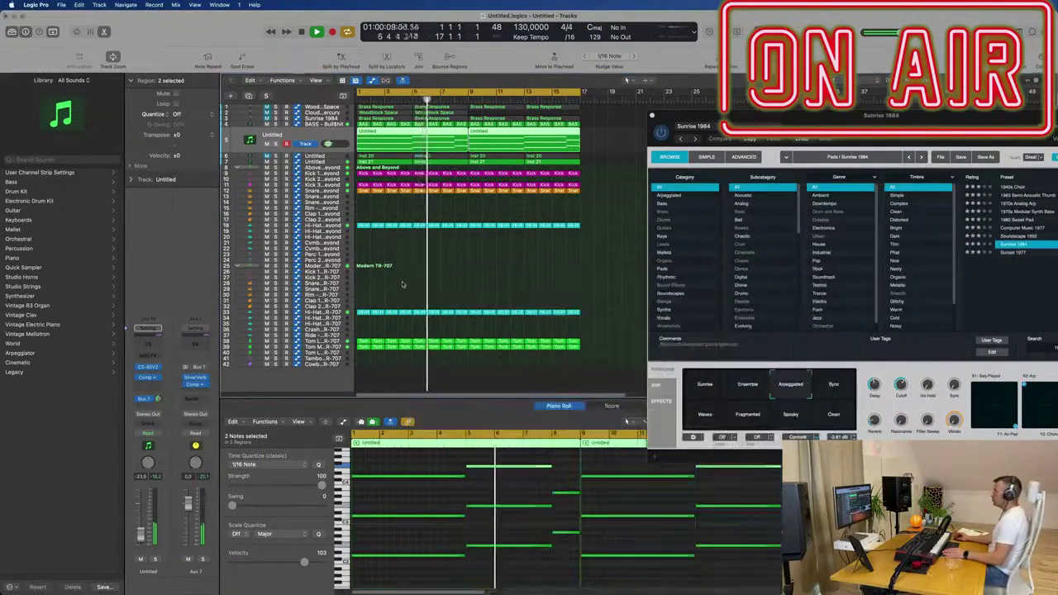
drag(678, 126, 905, 122)
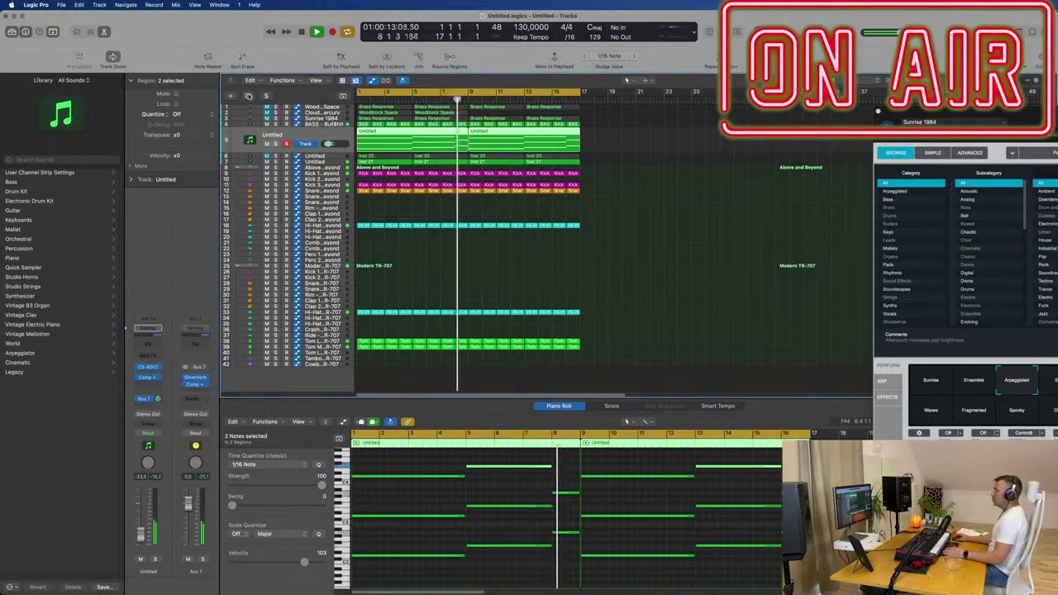
- Duplicate the CS-80V2 melody track with its channel settings and select the new empty copy
key(super+d)
click(286, 149)
key(Return)
click(327, 124)
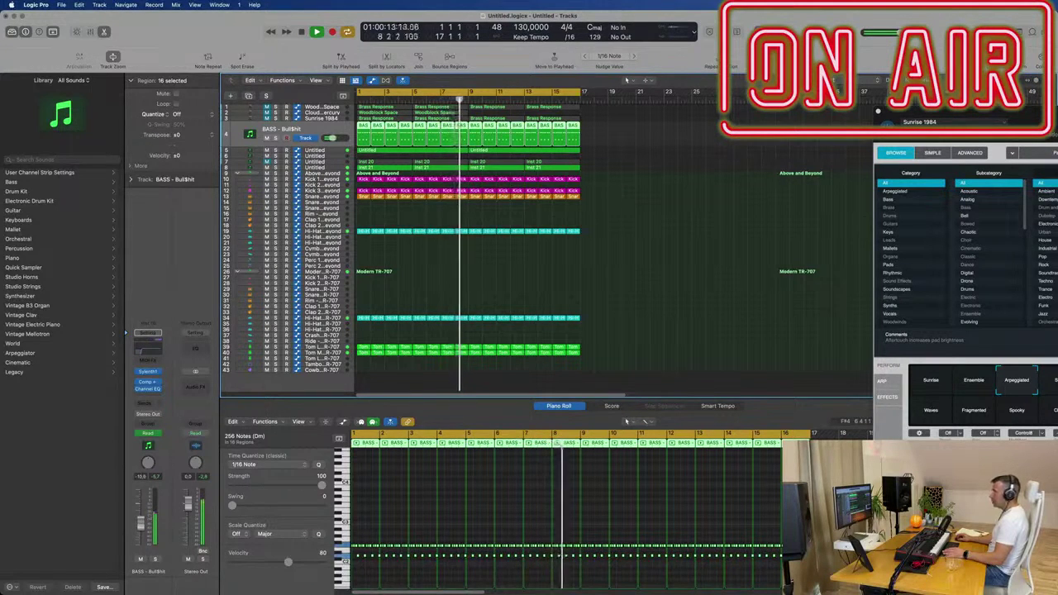
click(335, 120)
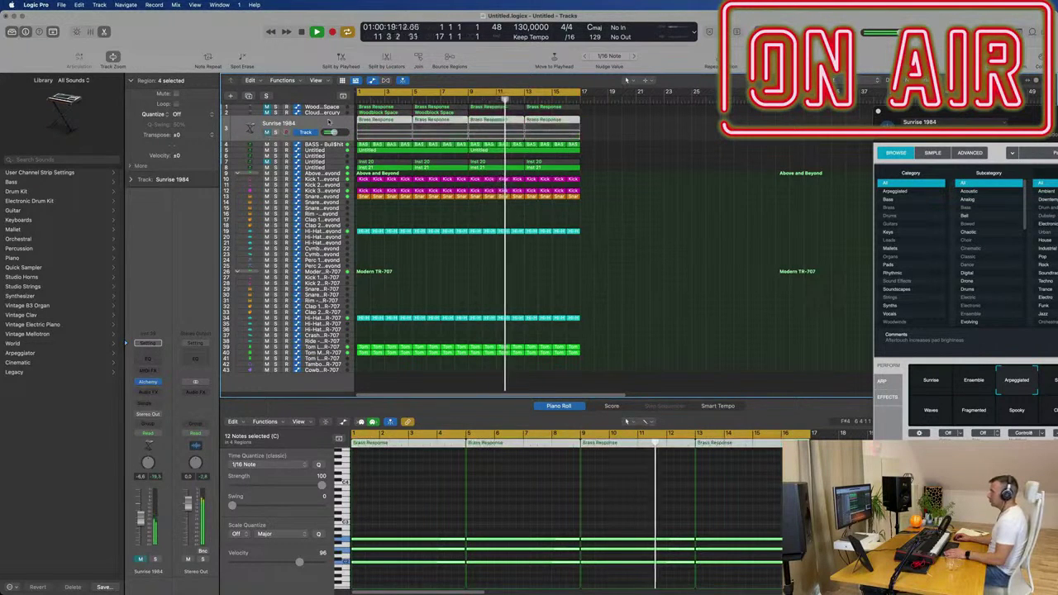
click(339, 157)
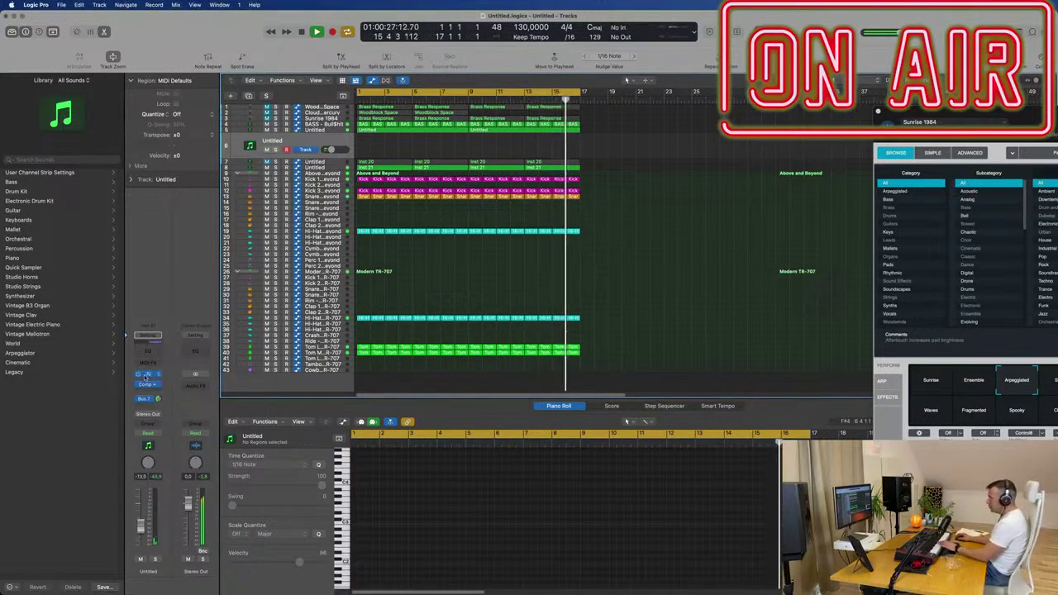
- Load the C.L_HuckFinCutoff preset from the Leads category in the copied track's CS-80V2
click(146, 377)
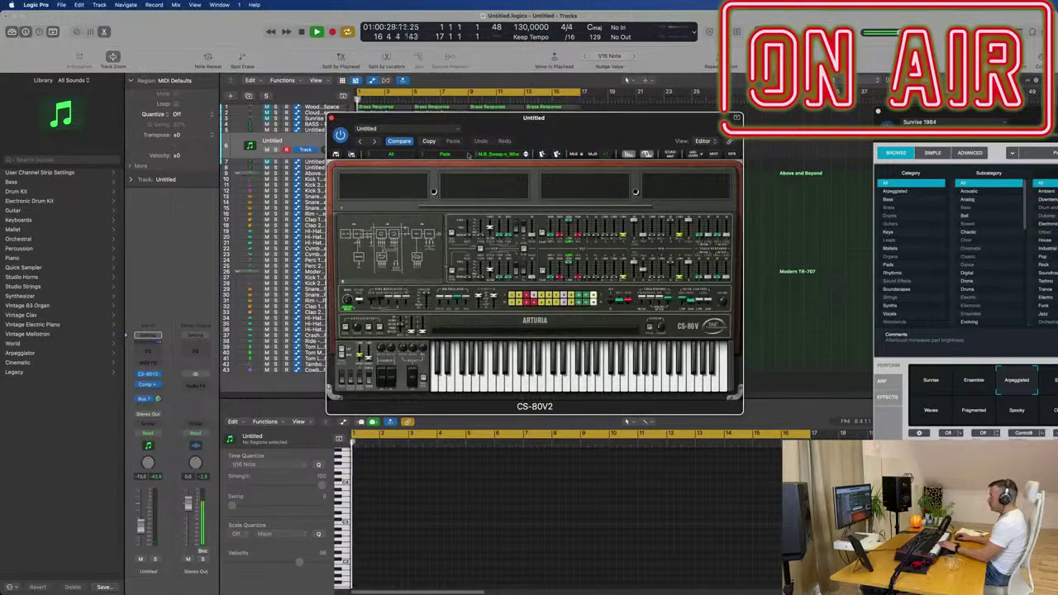
click(422, 156)
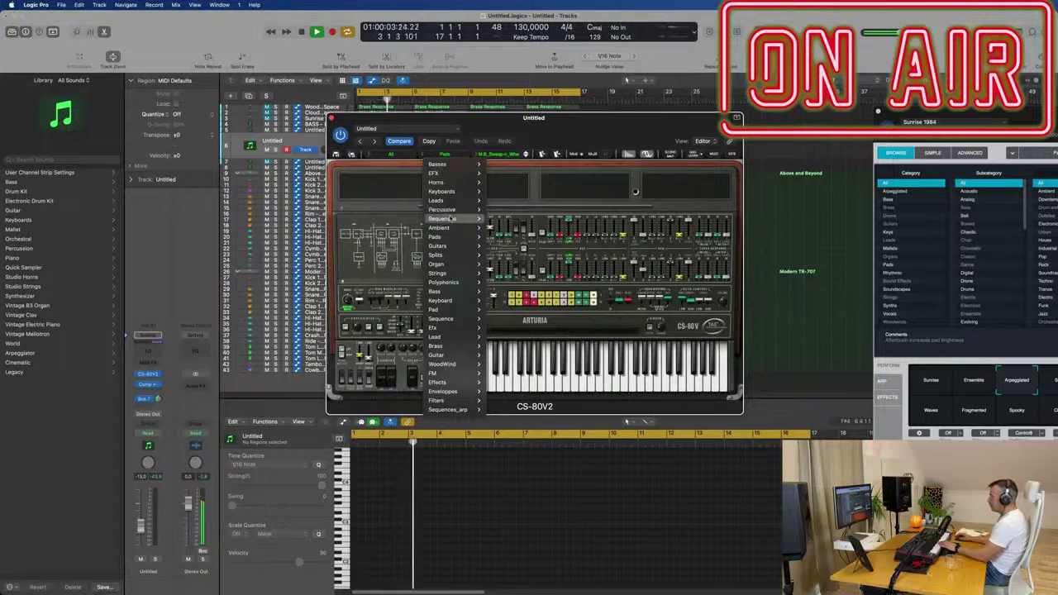
mouse_move(439, 200)
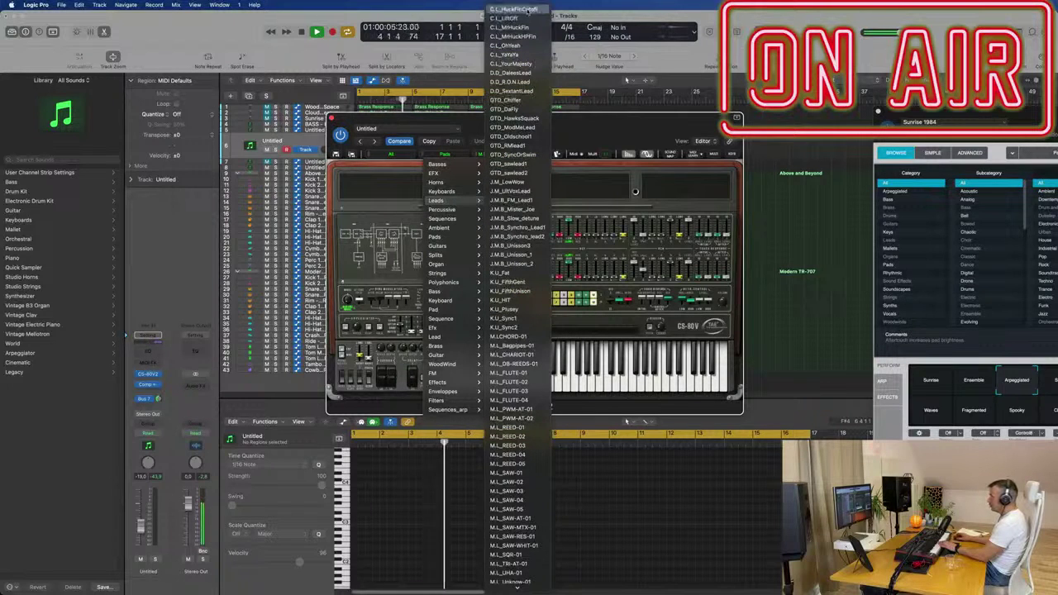
click(520, 9)
drag(574, 121, 659, 121)
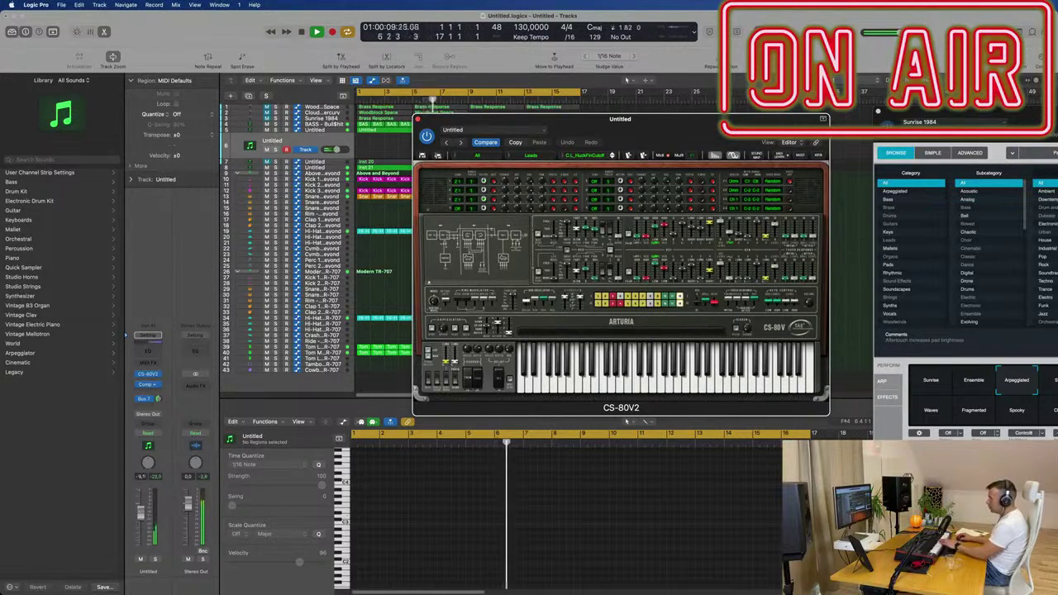
- Audition the next Leads presets up to C.L_YourMajesty, adjusting the copied track's Bus 7 send and setting its volume to about -10 dB
click(157, 400)
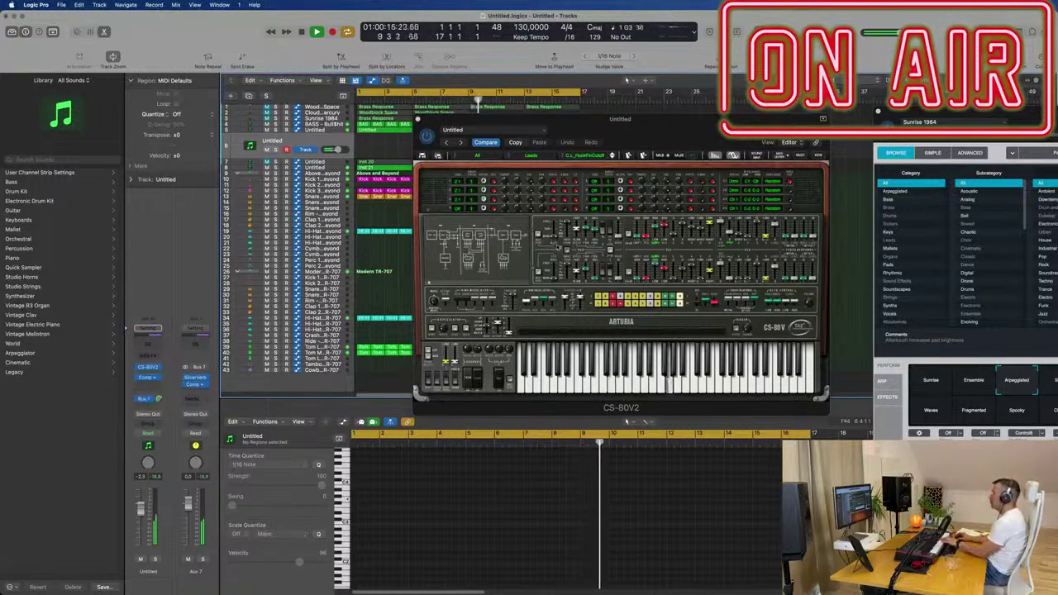
click(612, 156)
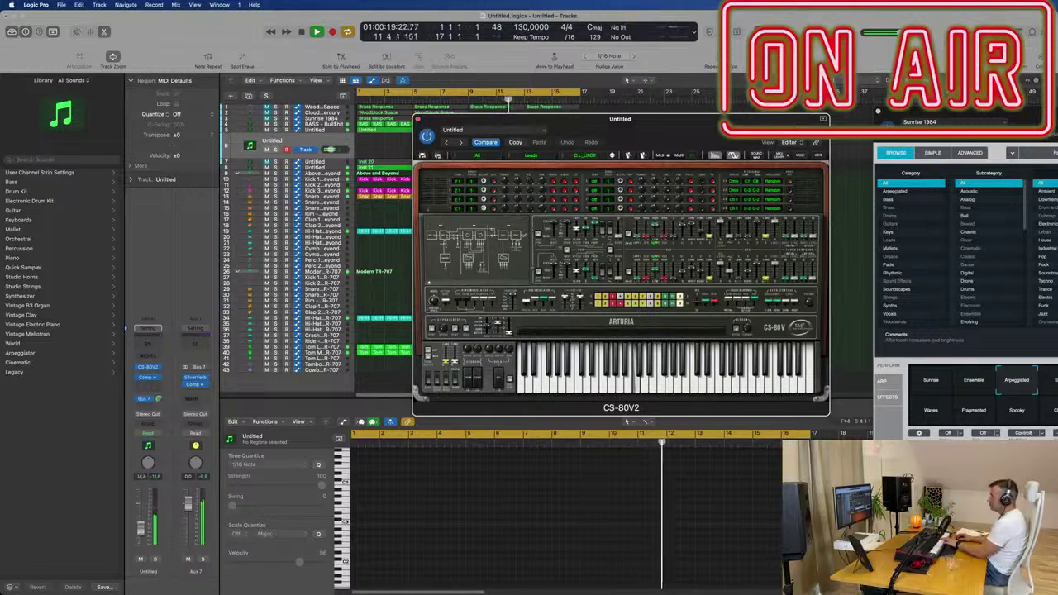
click(171, 404)
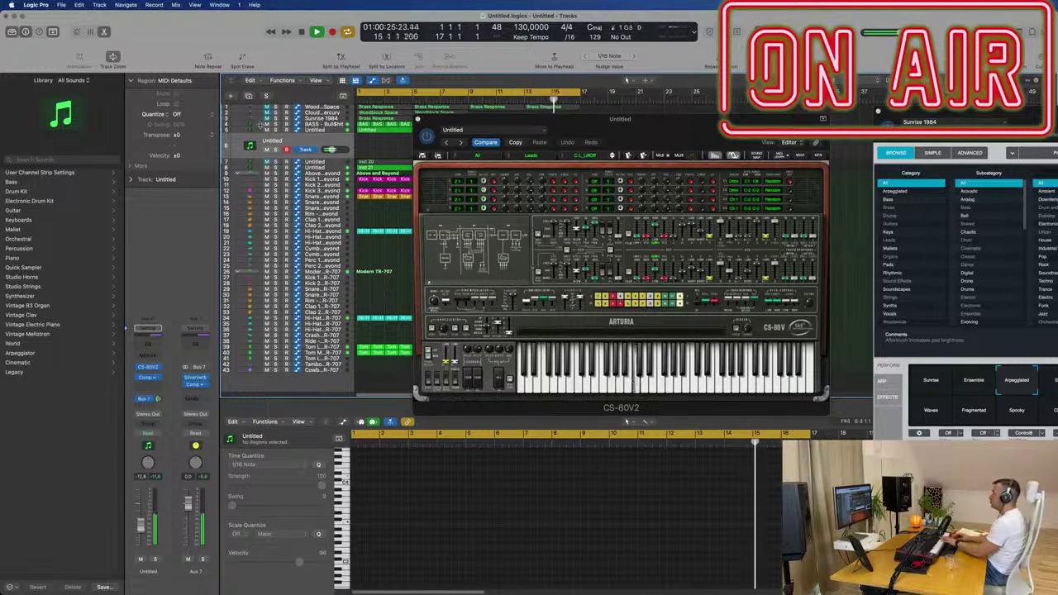
click(612, 156)
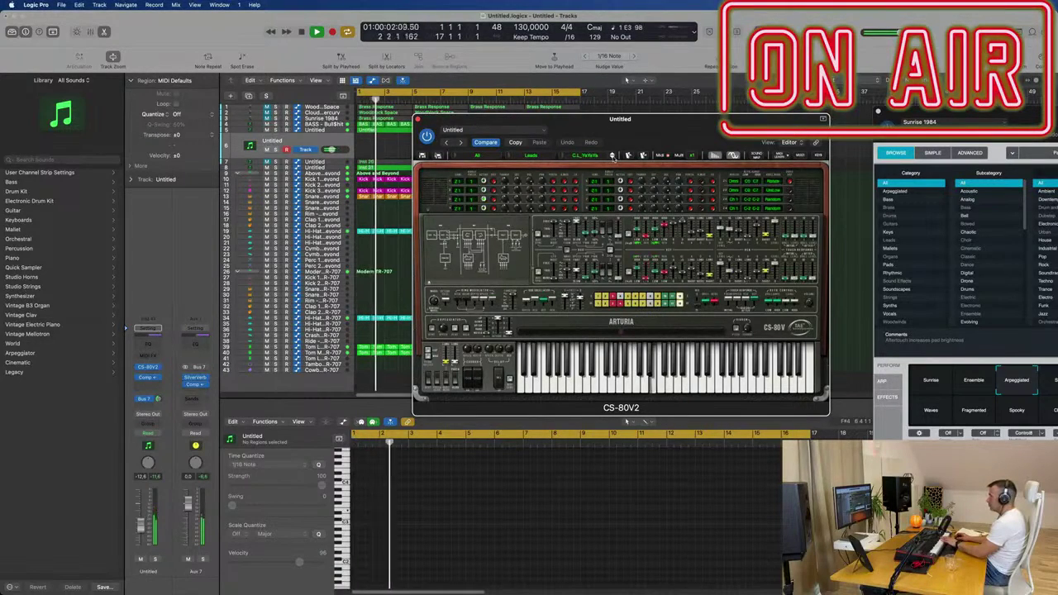
click(612, 157)
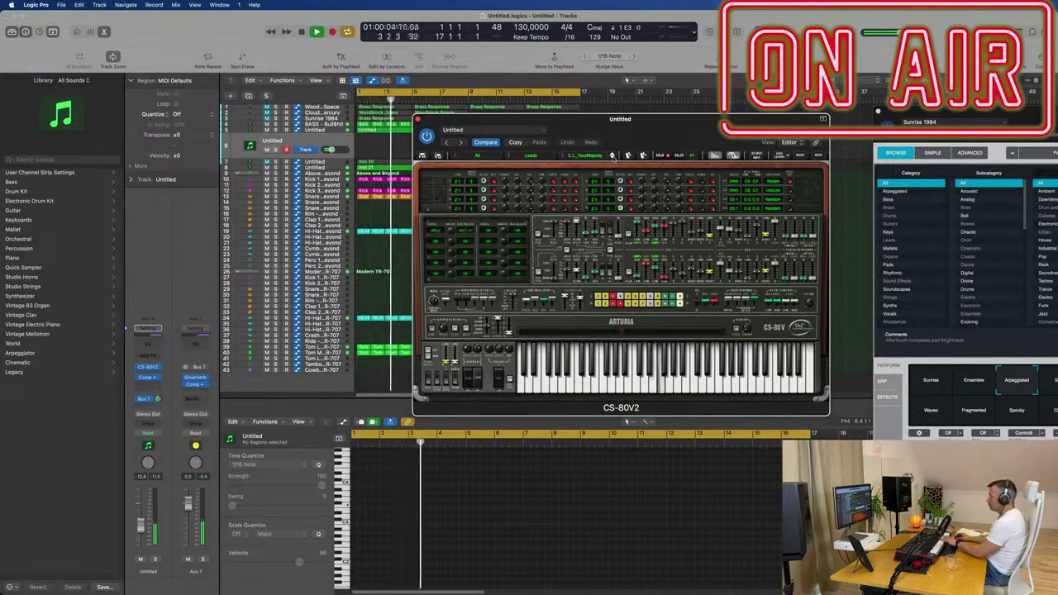
drag(142, 525, 145, 522)
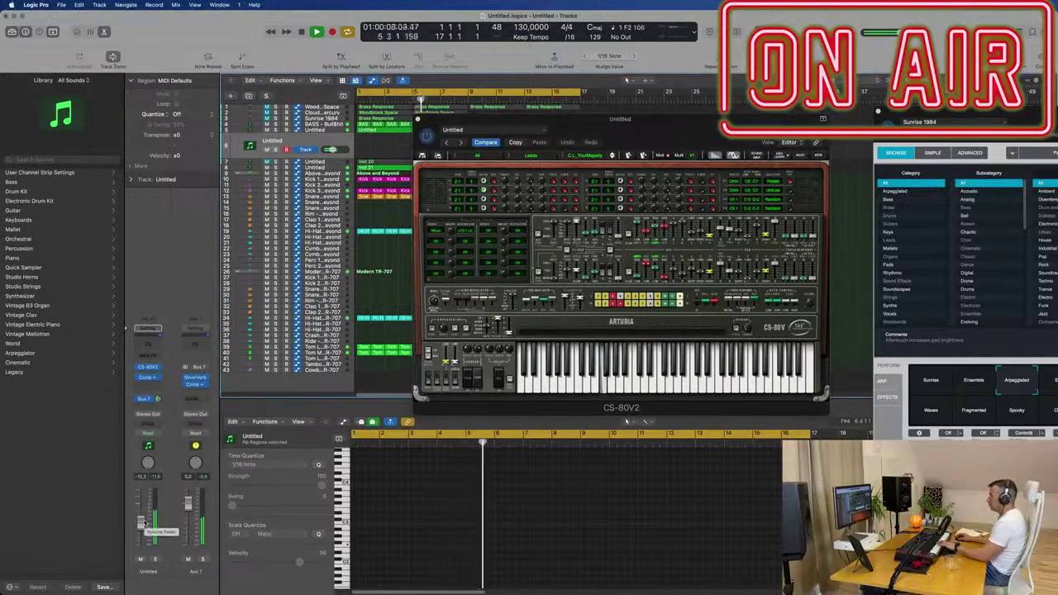
- Audition further Leads presets in the CS-80V2, through the D.D_ sounds up to GTD_Chiller
click(613, 158)
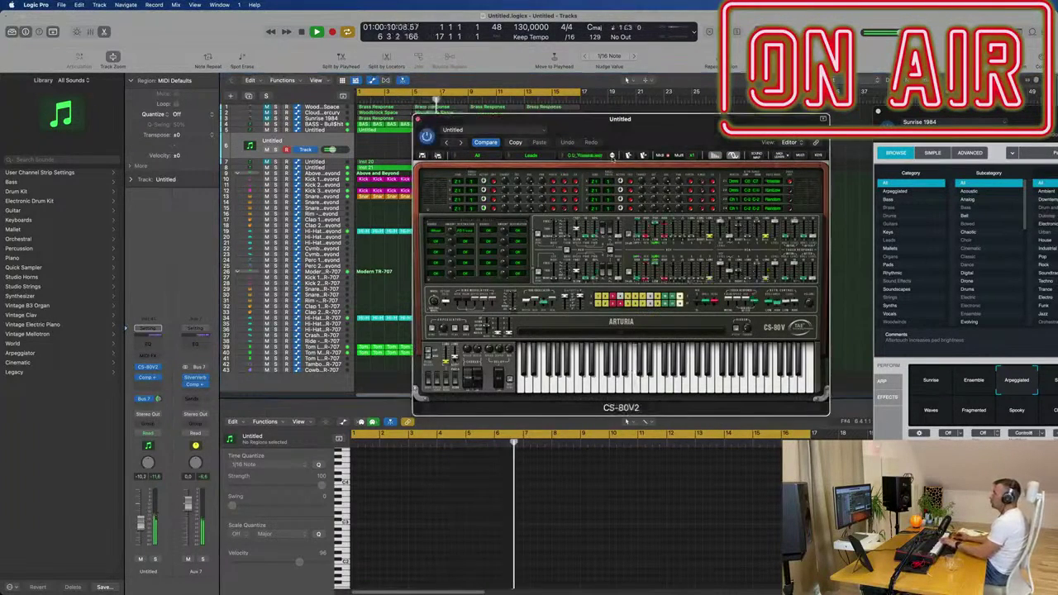
click(612, 158)
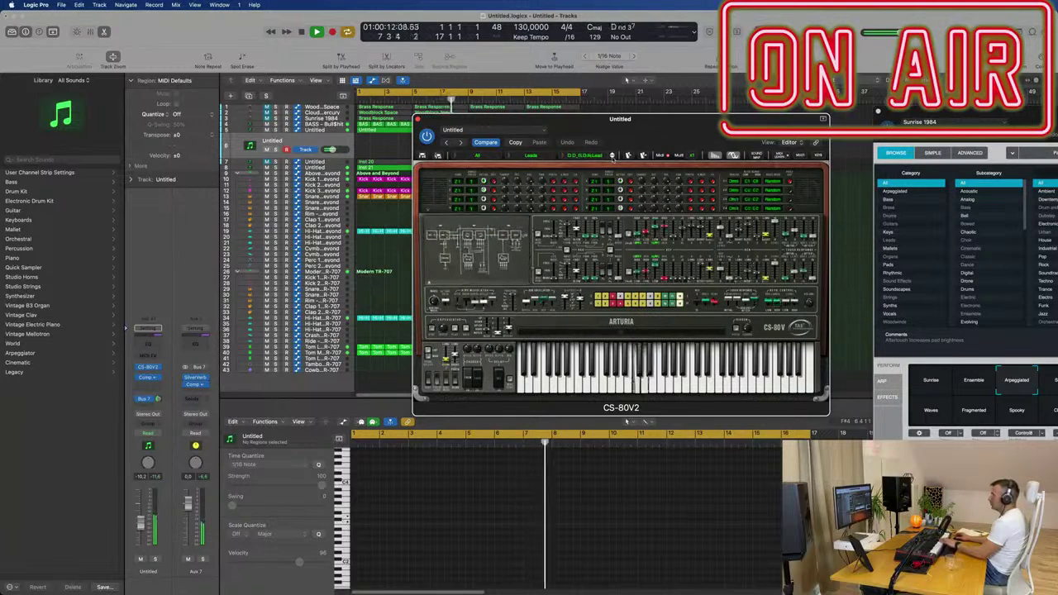
click(612, 158)
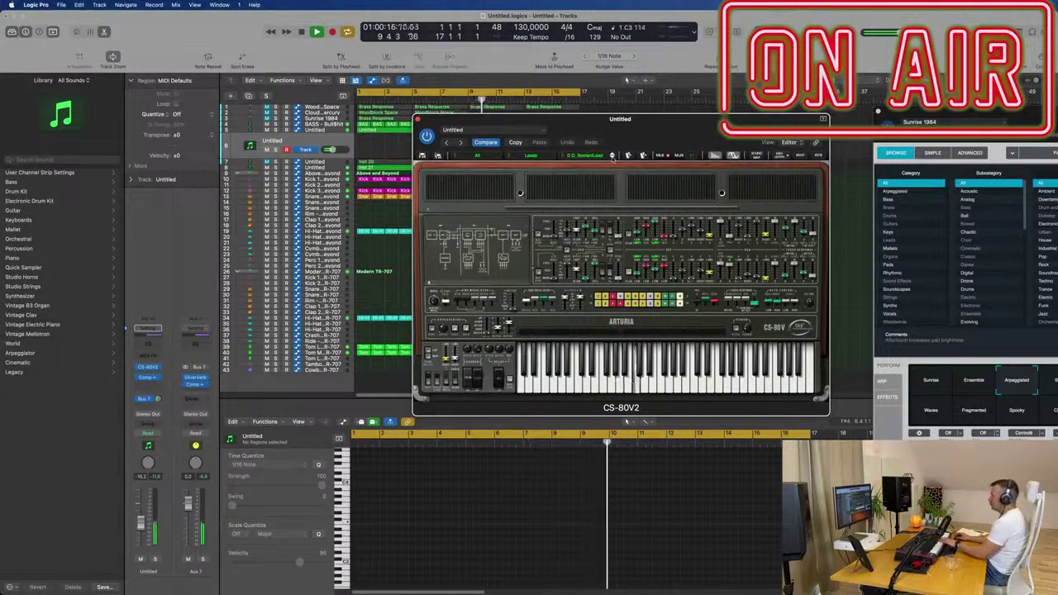
click(612, 158)
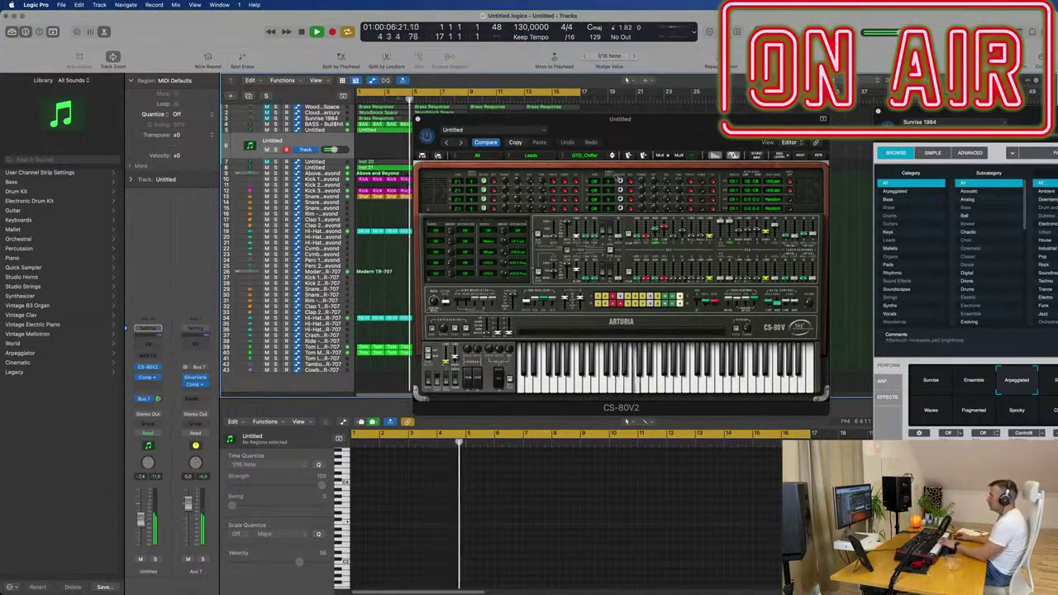
- Step through the GTD_ lead presets and load GTD_sawlead2 for the copied track
click(612, 157)
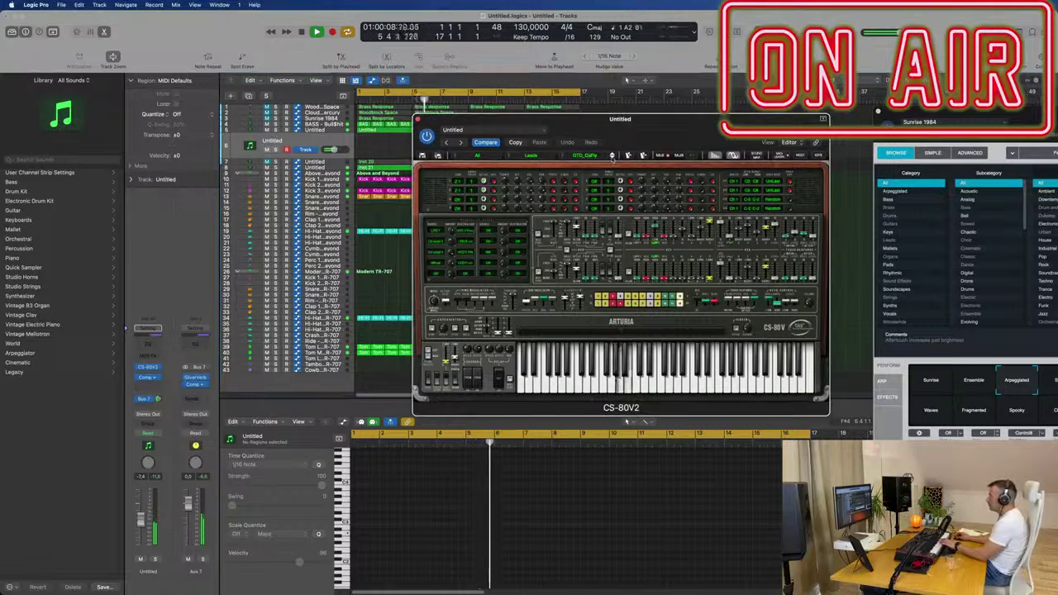
click(613, 157)
click(613, 156)
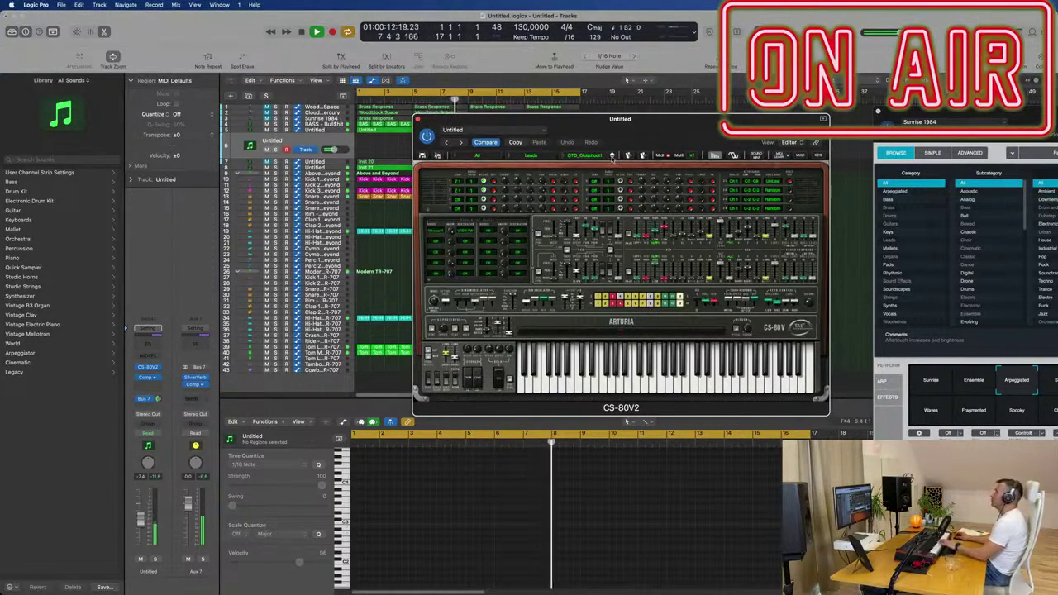
click(613, 157)
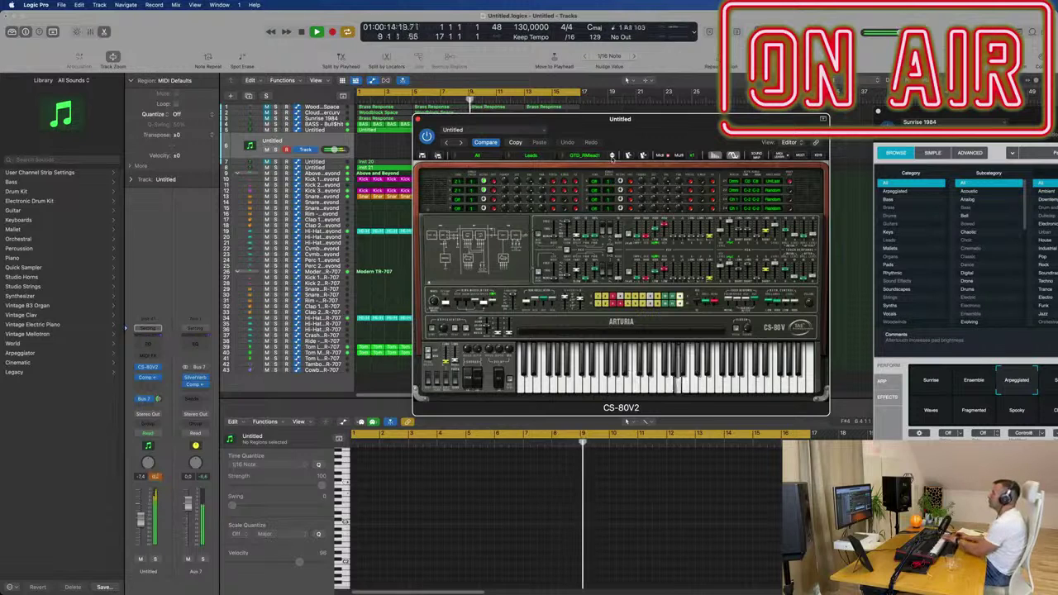
click(612, 157)
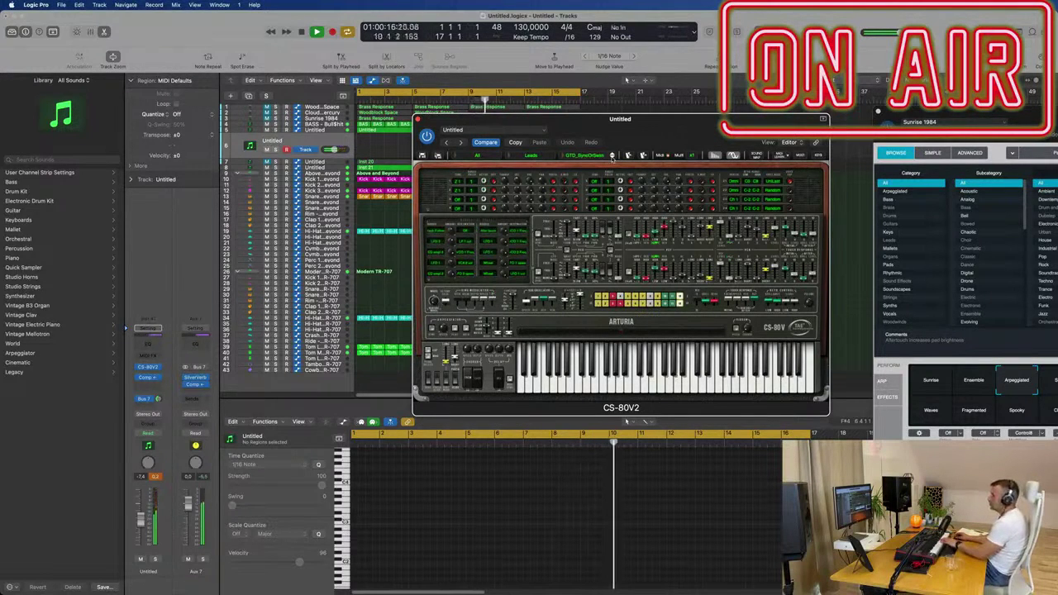
click(613, 156)
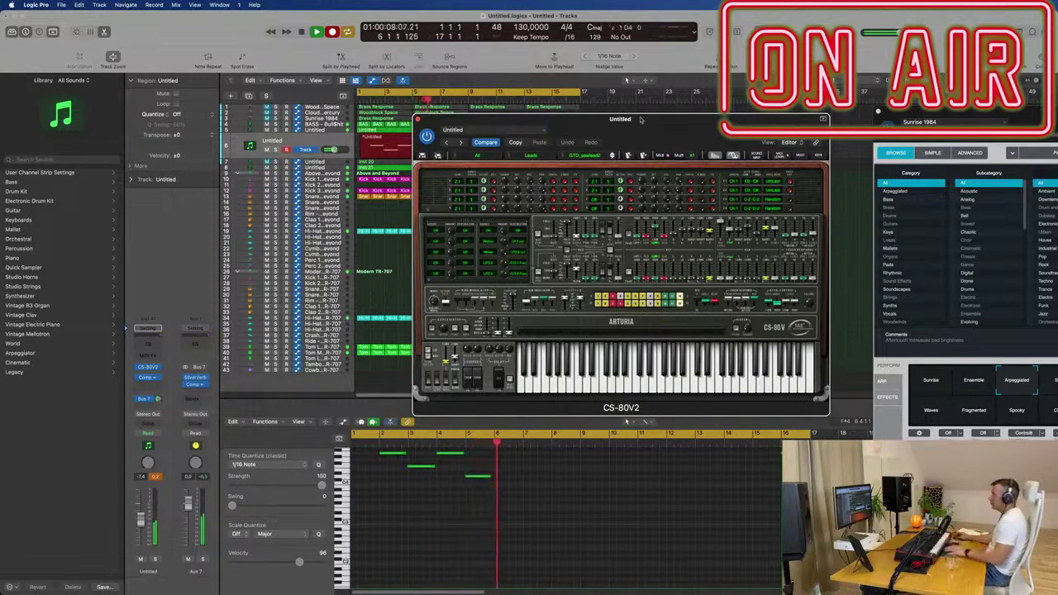
- Move the synth window clear of the arrangement and shift the newly recorded lead region to start at bar 1
drag(640, 119, 996, 161)
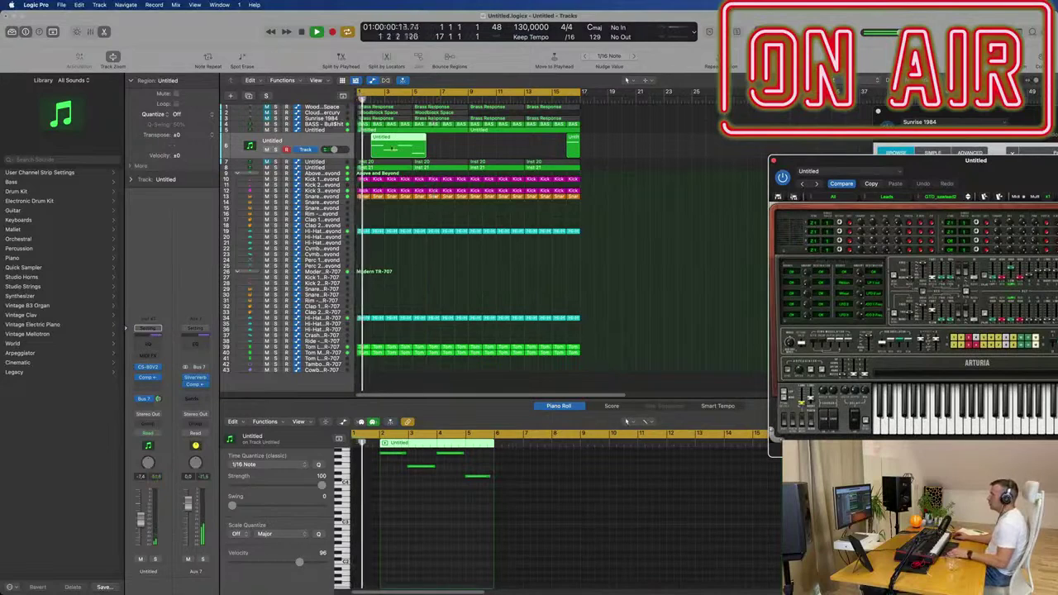
drag(382, 140, 367, 142)
key(space)
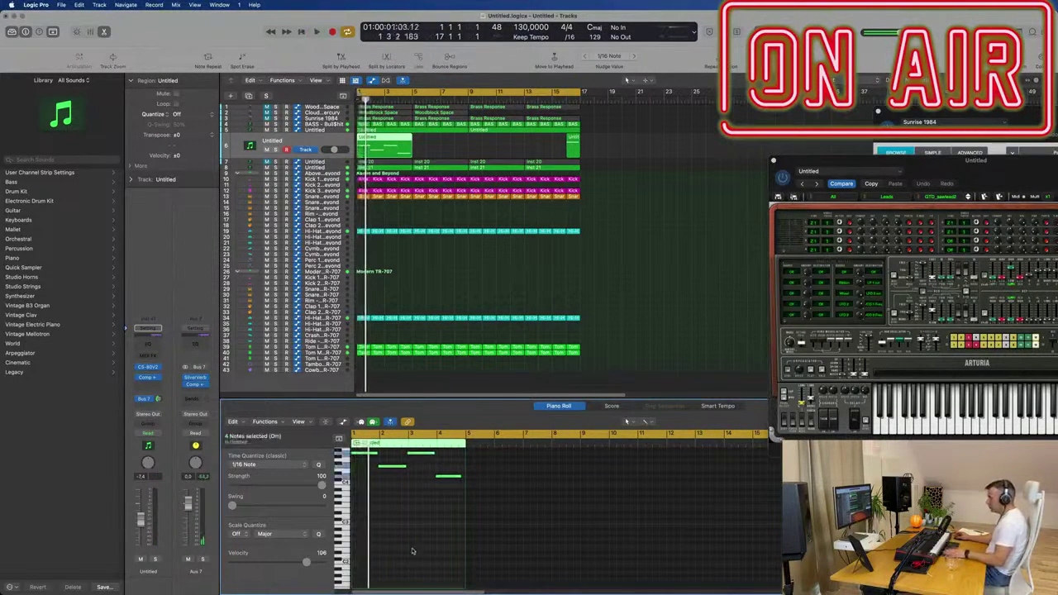
- Align the second, third and fourth lead notes to the starts of bars 2, 3 and 4 in the Piano Roll
key(super+a)
ctrl+alt+click(449, 552)
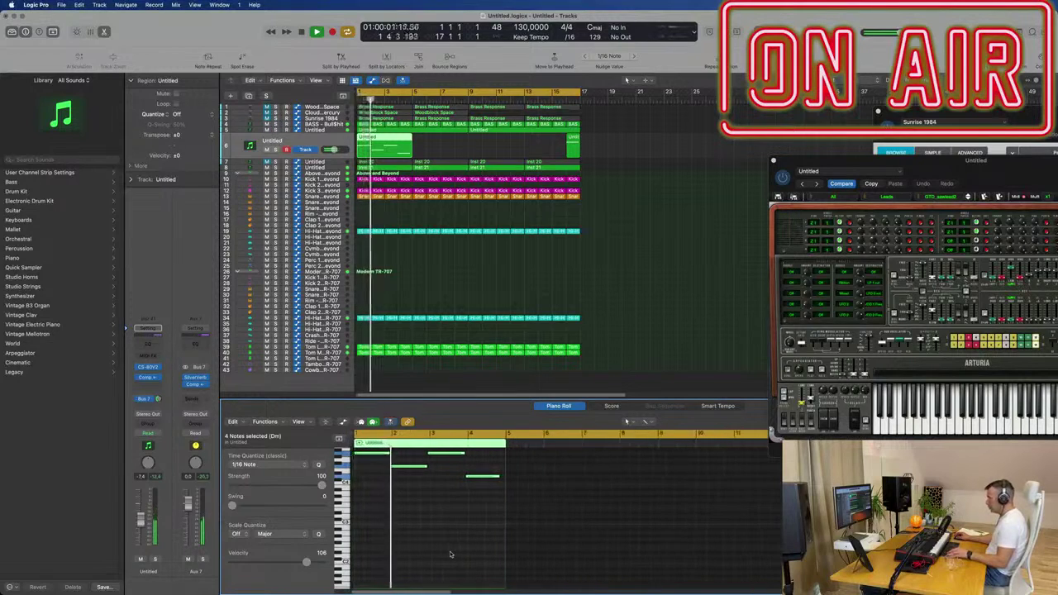
ctrl+alt+click(451, 552)
ctrl+alt+click(453, 551)
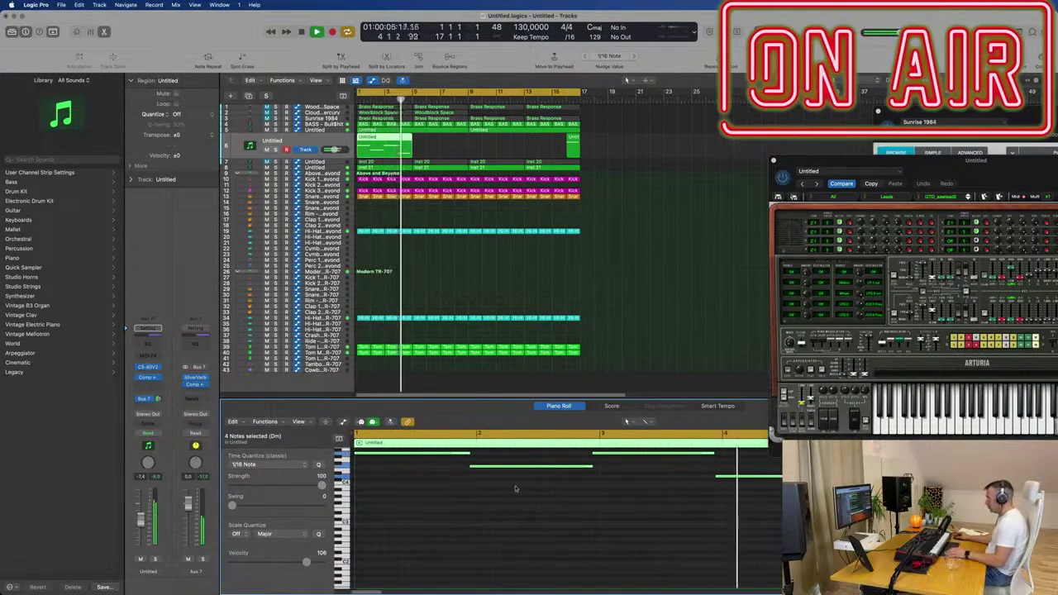
key(space)
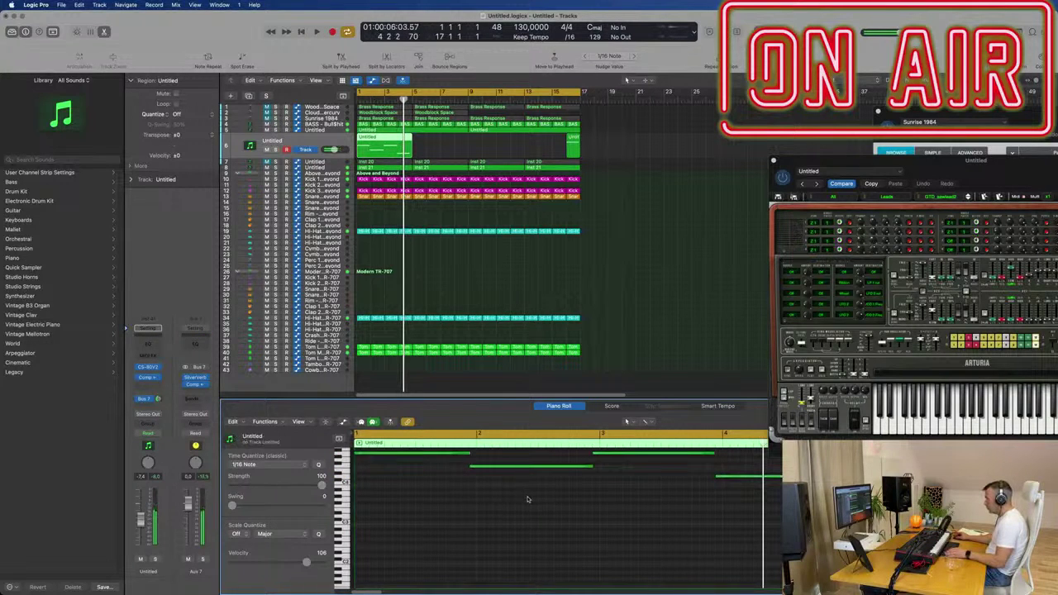
drag(542, 468, 548, 468)
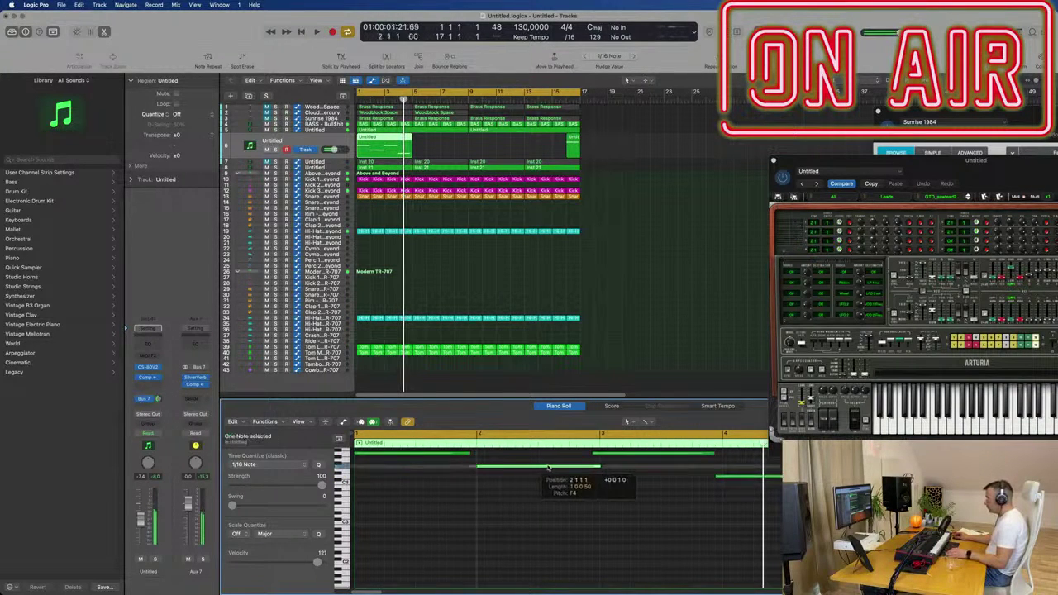
drag(638, 454, 648, 457)
drag(713, 471, 661, 454)
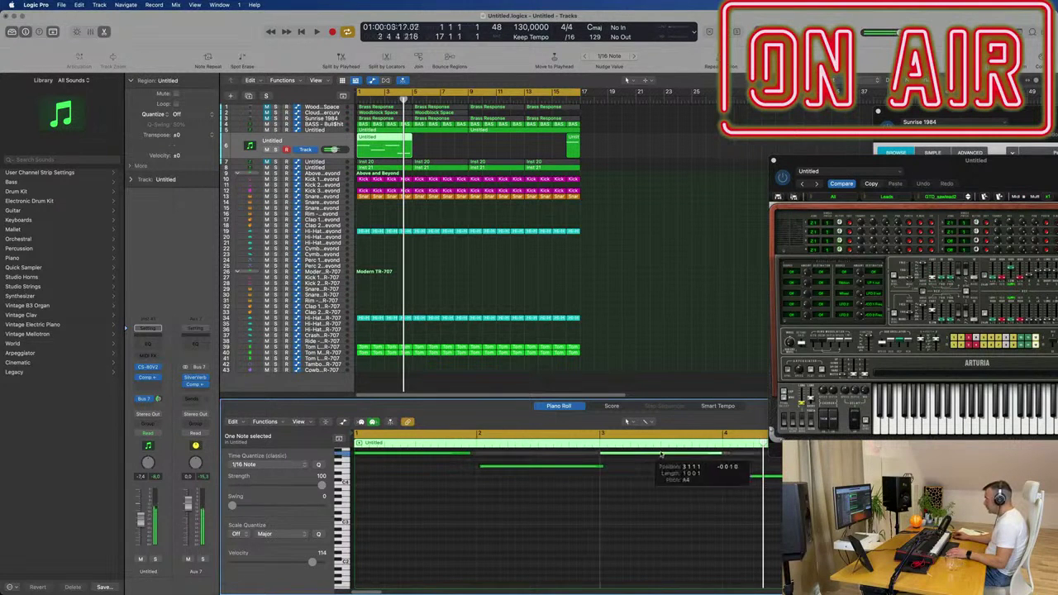
drag(729, 480, 719, 488)
key(space)
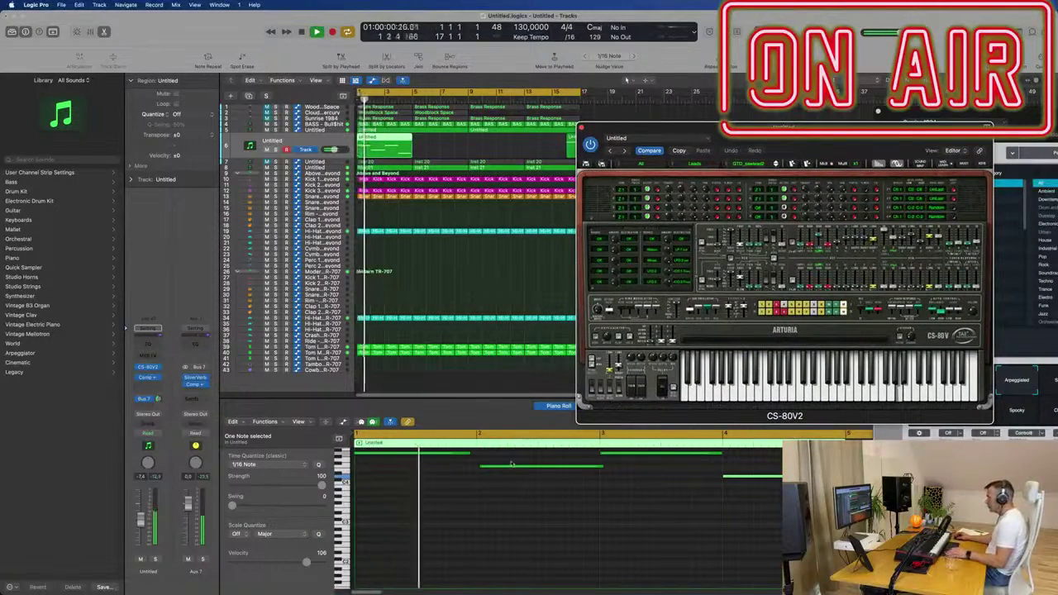
drag(511, 465, 491, 506)
key(space)
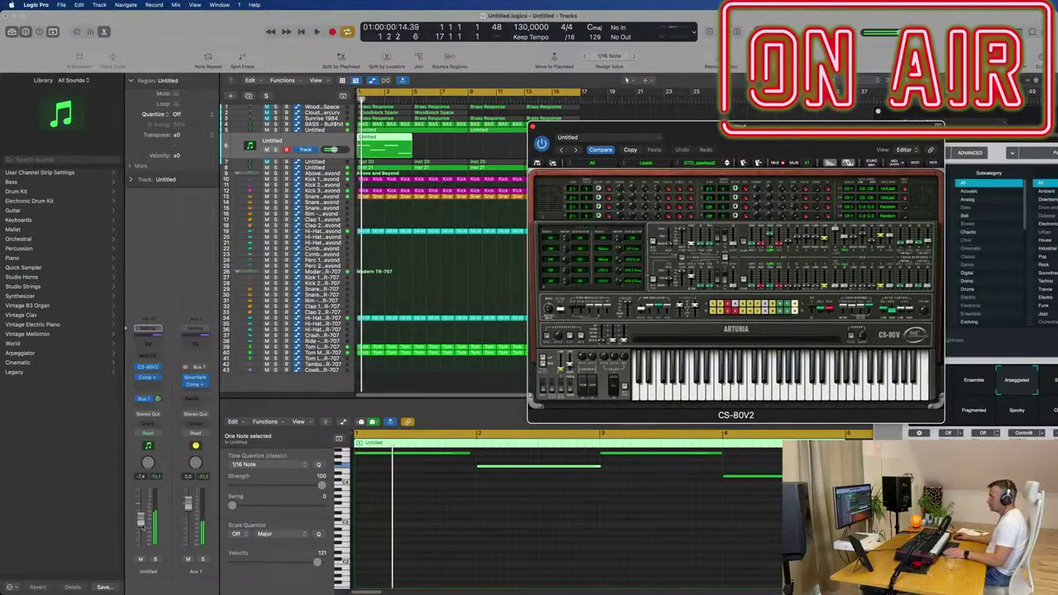
- Delete the leftover lead region at bar 16 and repeat the four-bar lead region from bar 5
key(space)
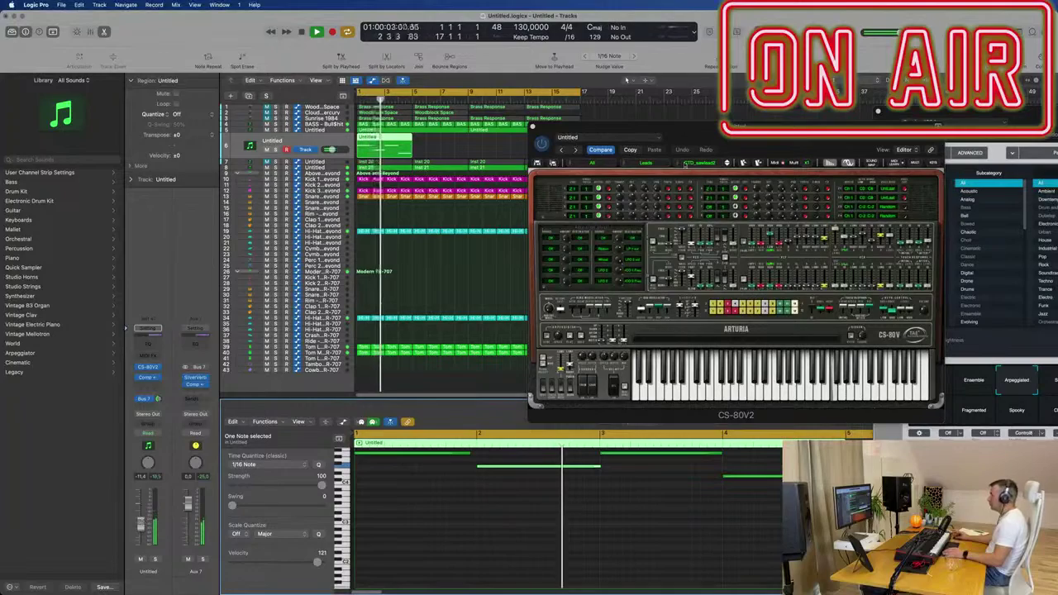
drag(782, 142, 911, 162)
click(607, 147)
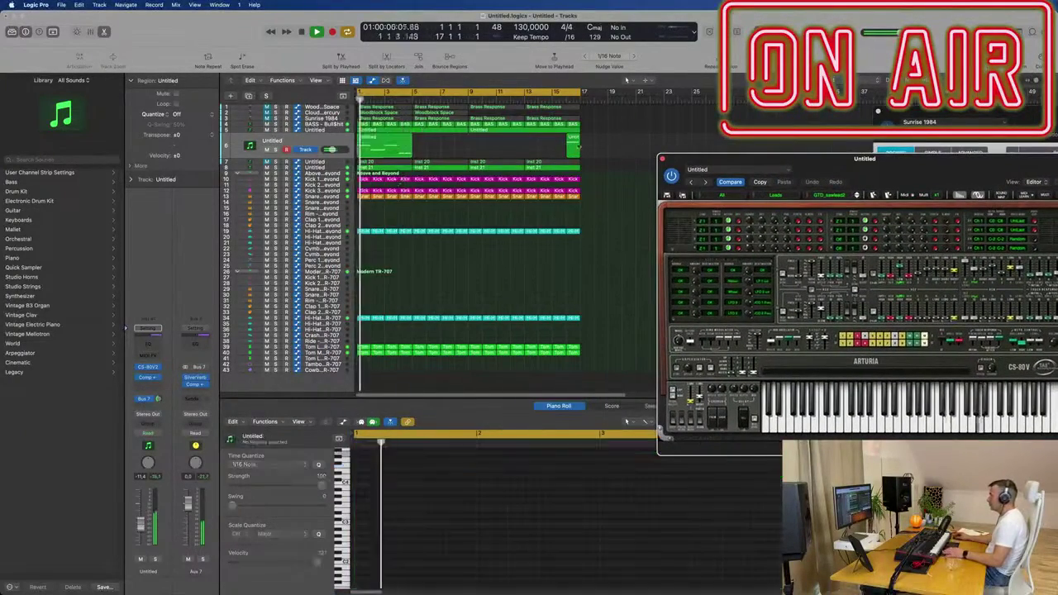
click(395, 144)
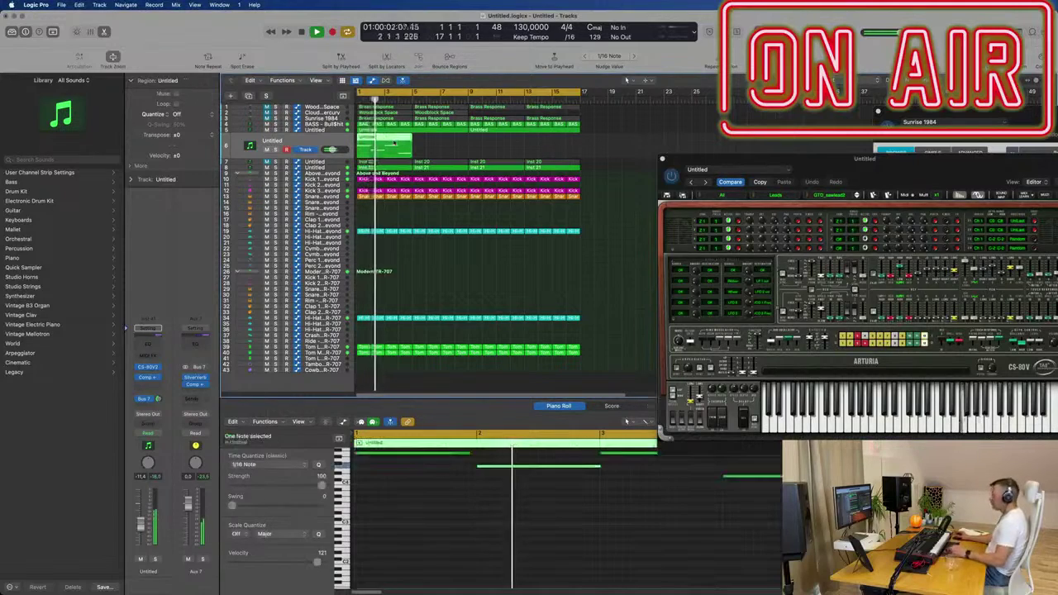
drag(871, 161, 663, 134)
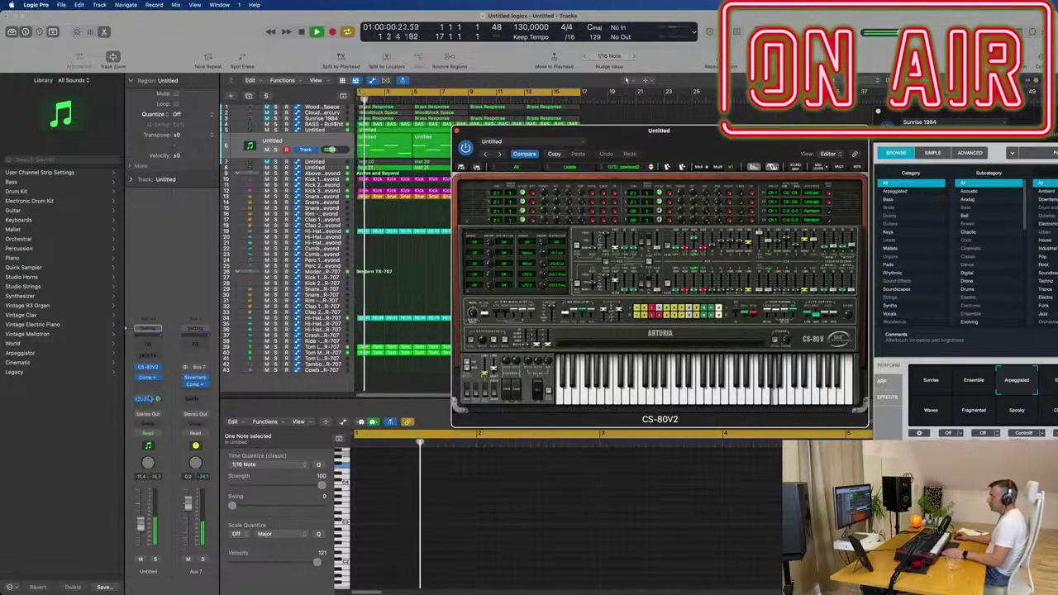
- Insert the Step FX plug-in after the compressor on the lead track and reposition its window
click(150, 384)
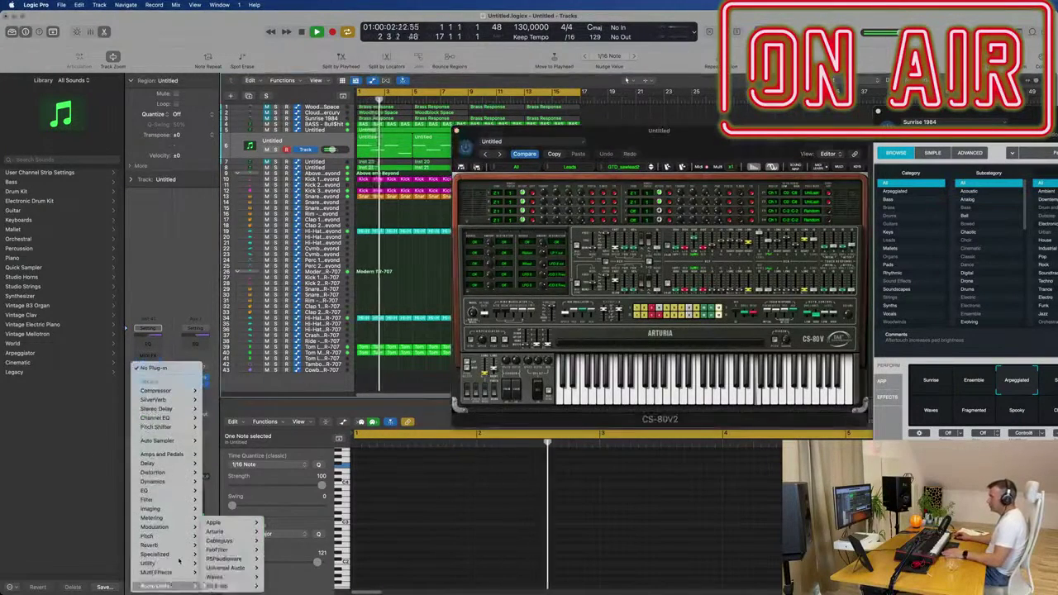
mouse_move(174, 574)
mouse_move(219, 582)
click(261, 585)
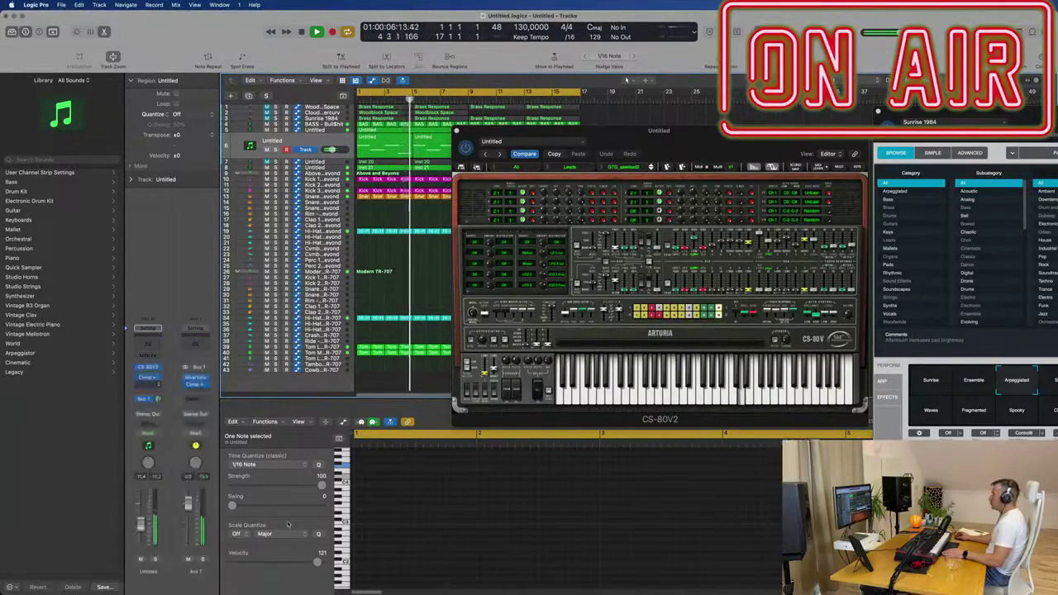
drag(557, 120, 713, 164)
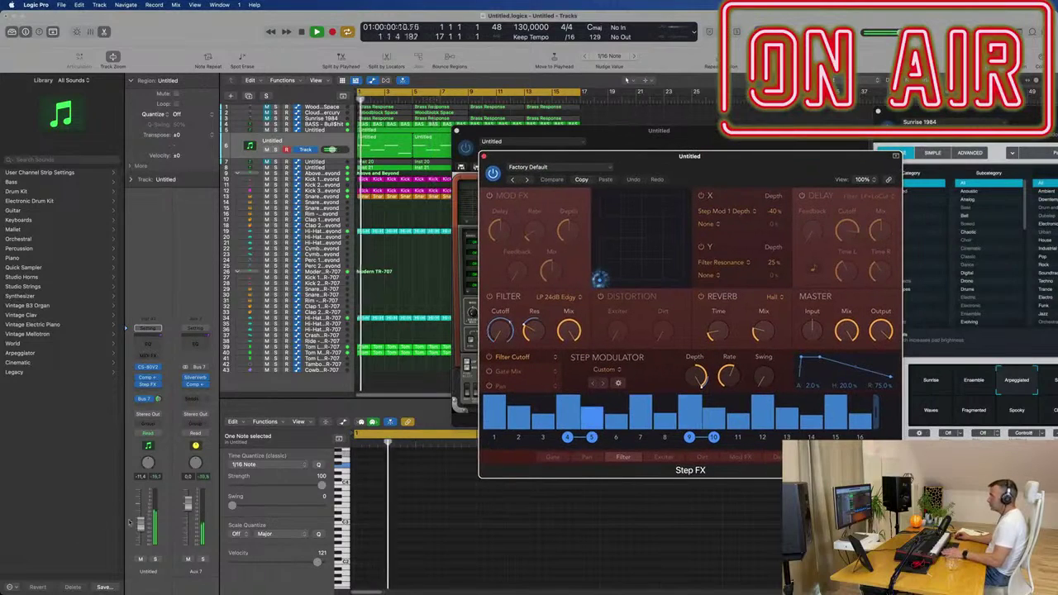
- Load the Chaos Spring preset in Step FX and shift its XY pad point to the right and slightly up
click(528, 180)
drag(528, 182, 439, 181)
click(438, 180)
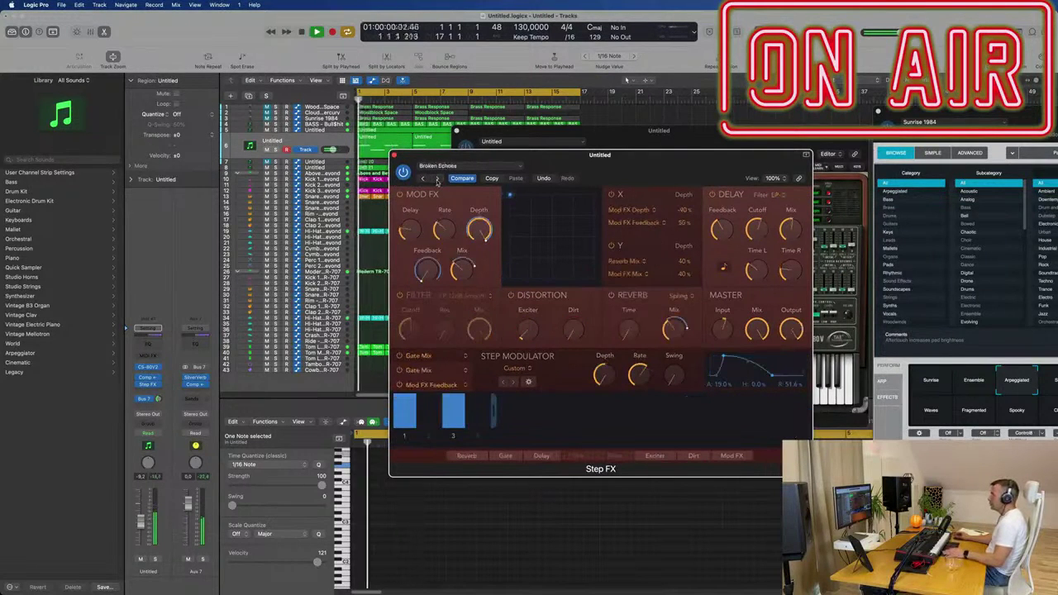
click(438, 180)
click(438, 180)
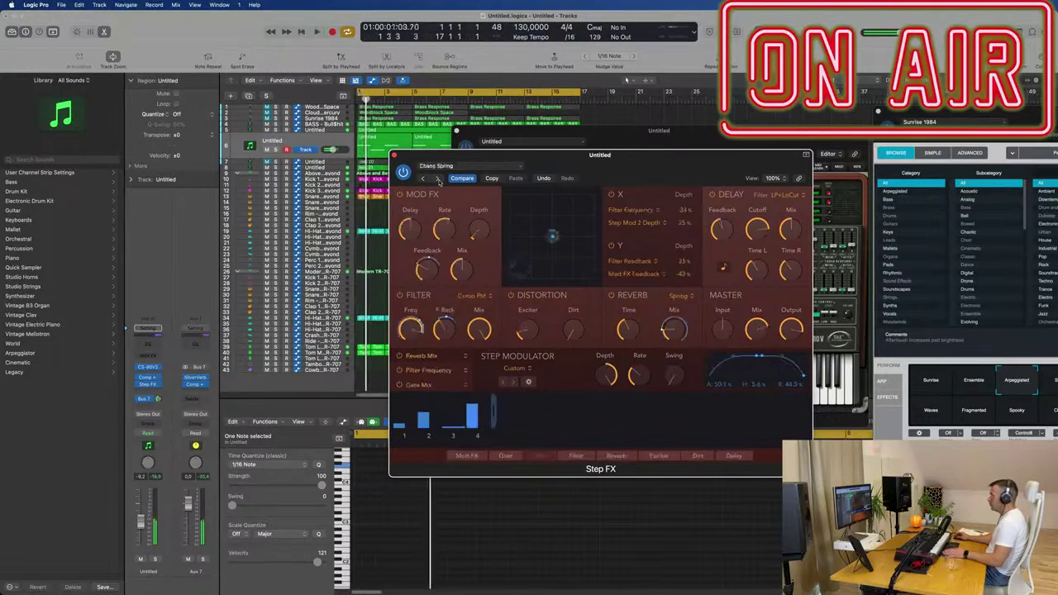
drag(670, 169, 719, 143)
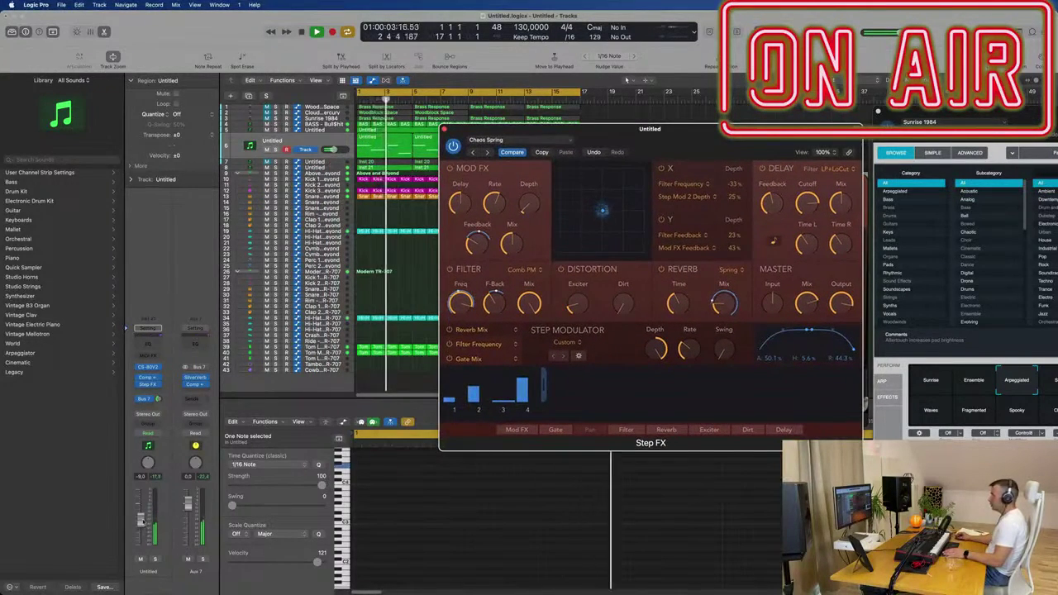
drag(604, 211, 627, 204)
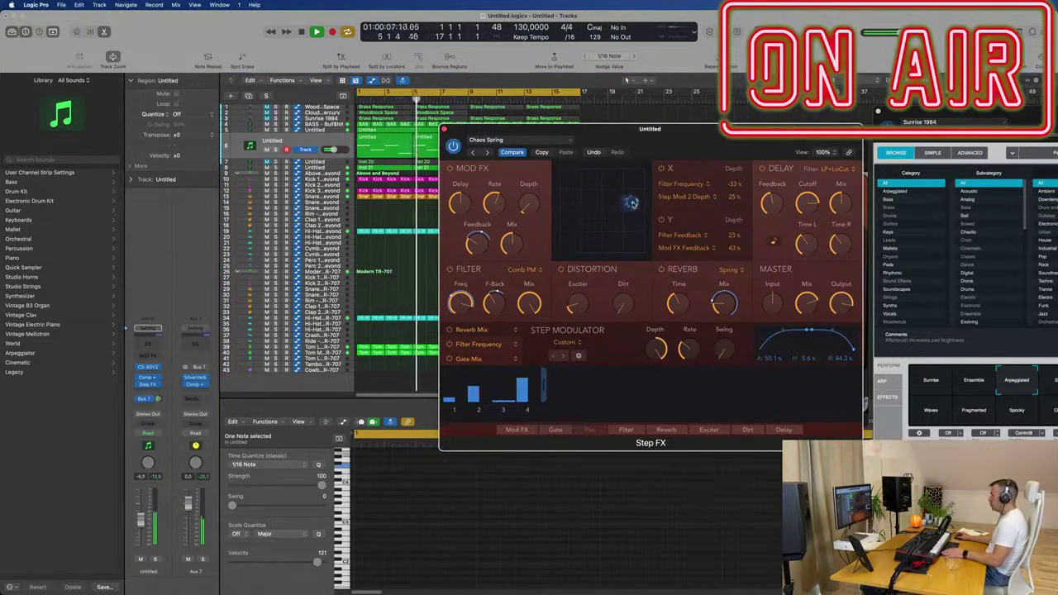
- Adjust the Step FX XY pad point and rearrange the Step FX and CS-80V2 windows
drag(636, 201, 639, 199)
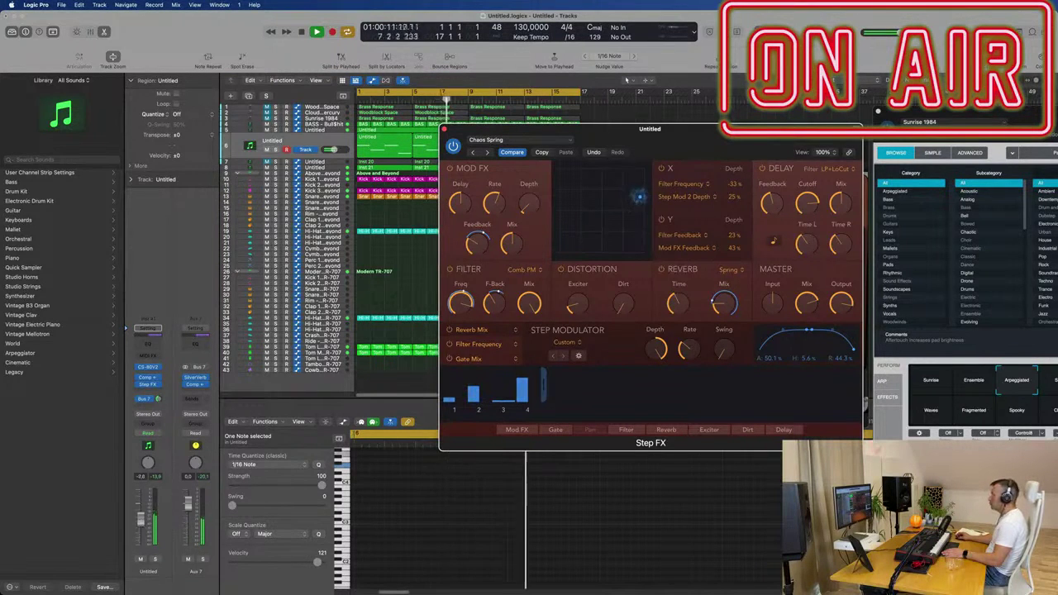
click(416, 196)
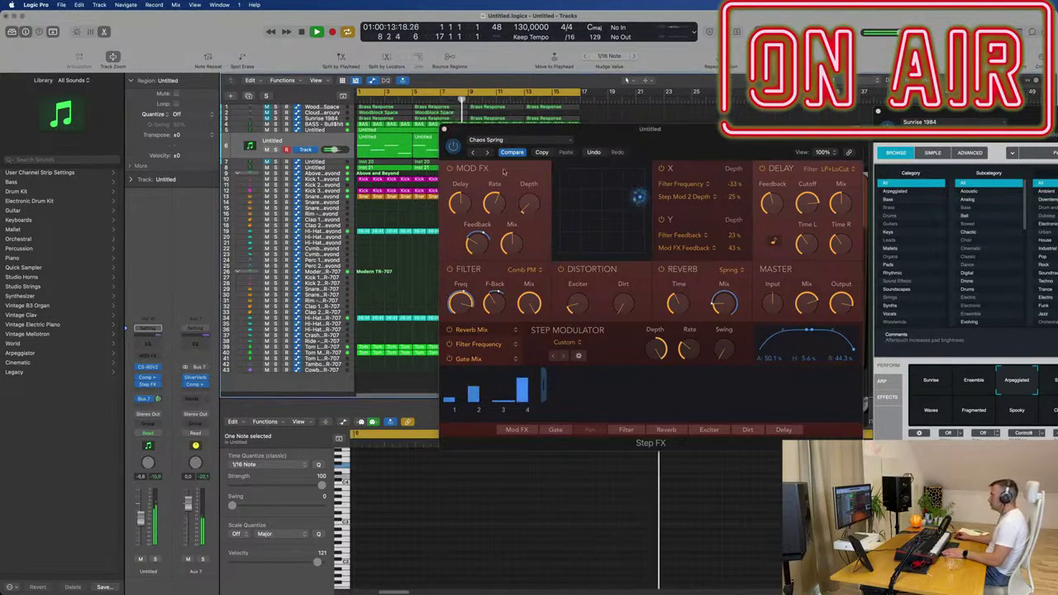
drag(673, 143, 879, 173)
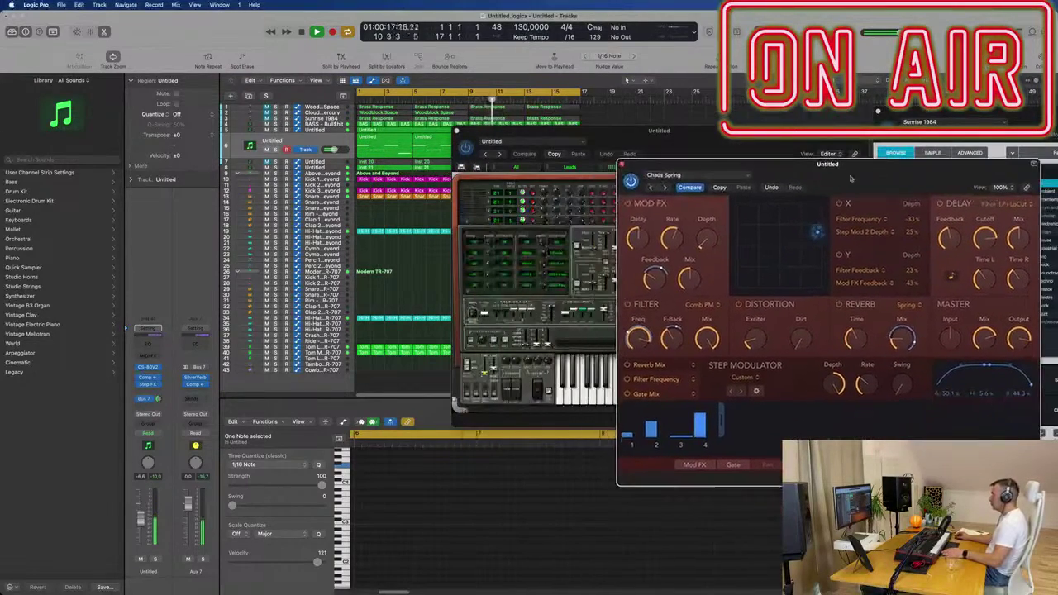
drag(699, 142, 807, 206)
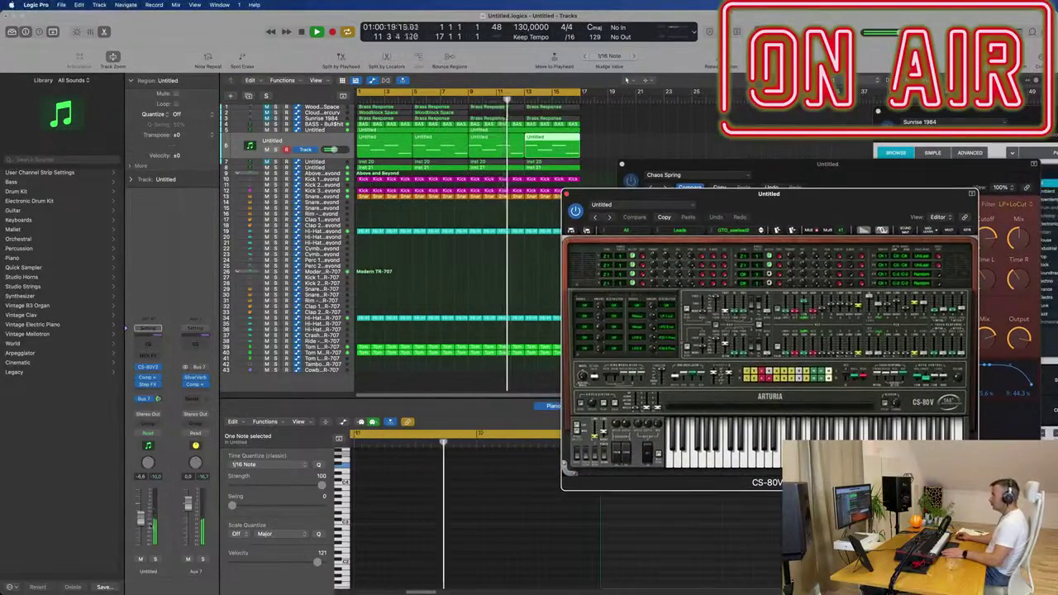
drag(839, 170, 586, 179)
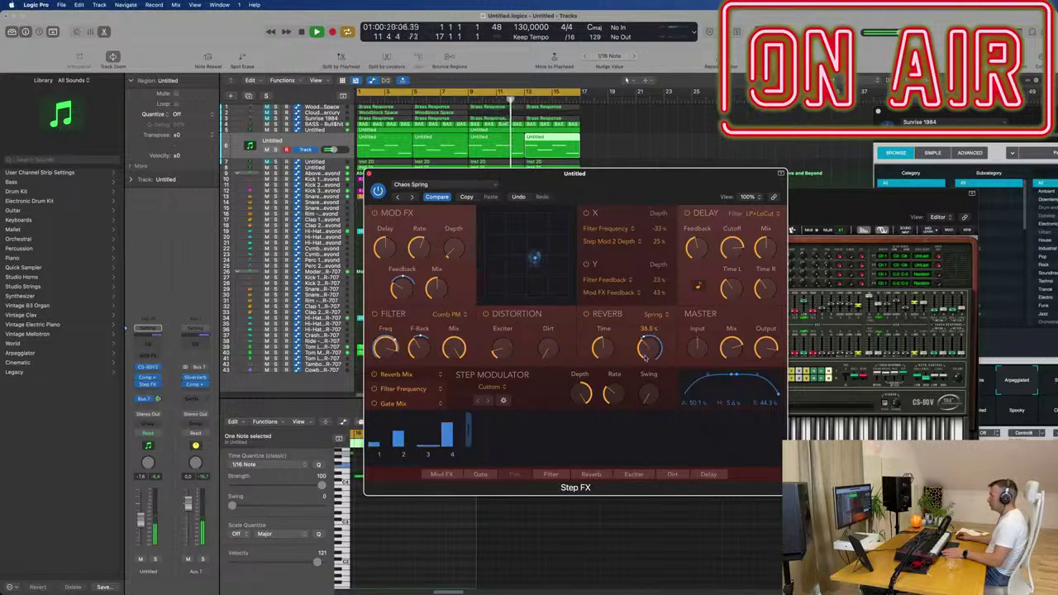
- Adjust the Step FX reverb mix, set the Mod FX depth to about 17%, and close the plug-in window
drag(647, 353, 633, 344)
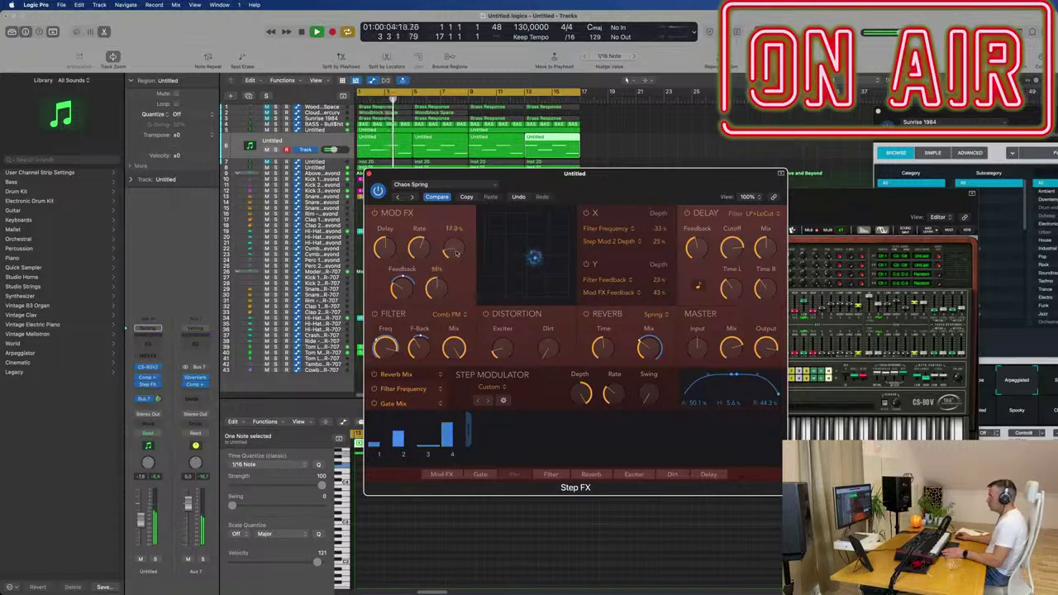
drag(625, 175, 640, 176)
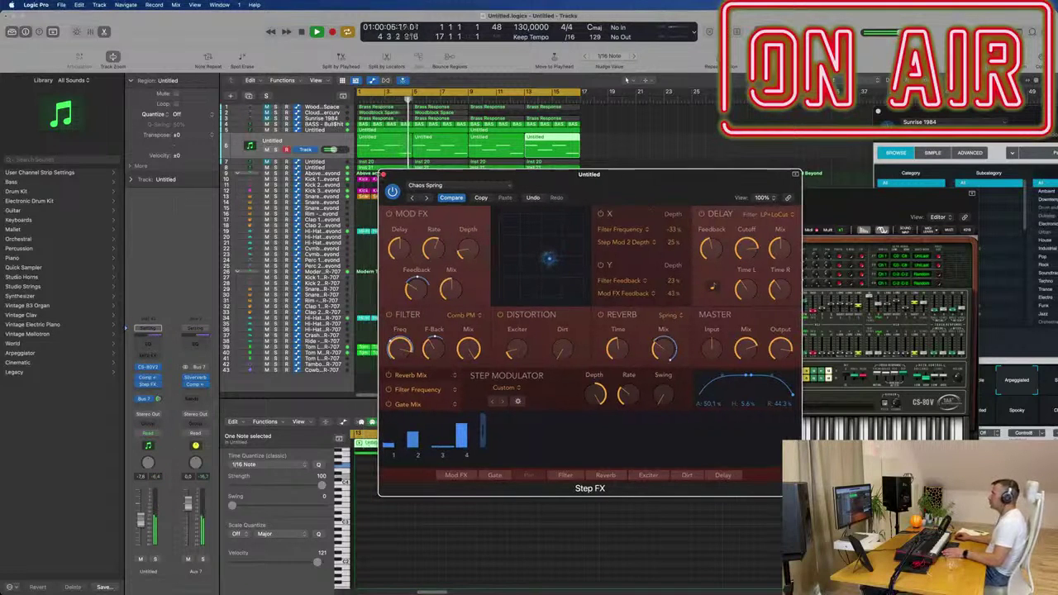
click(383, 176)
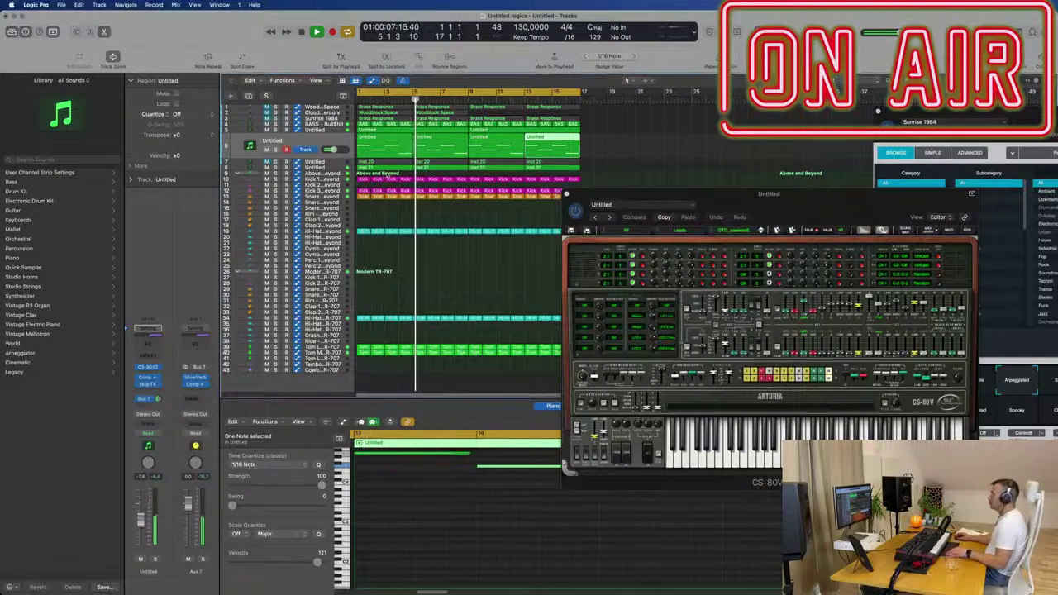
- Select the lead track, rebalance its volume while the arrangement plays, and close the CS-80V2 window
click(297, 143)
key(space)
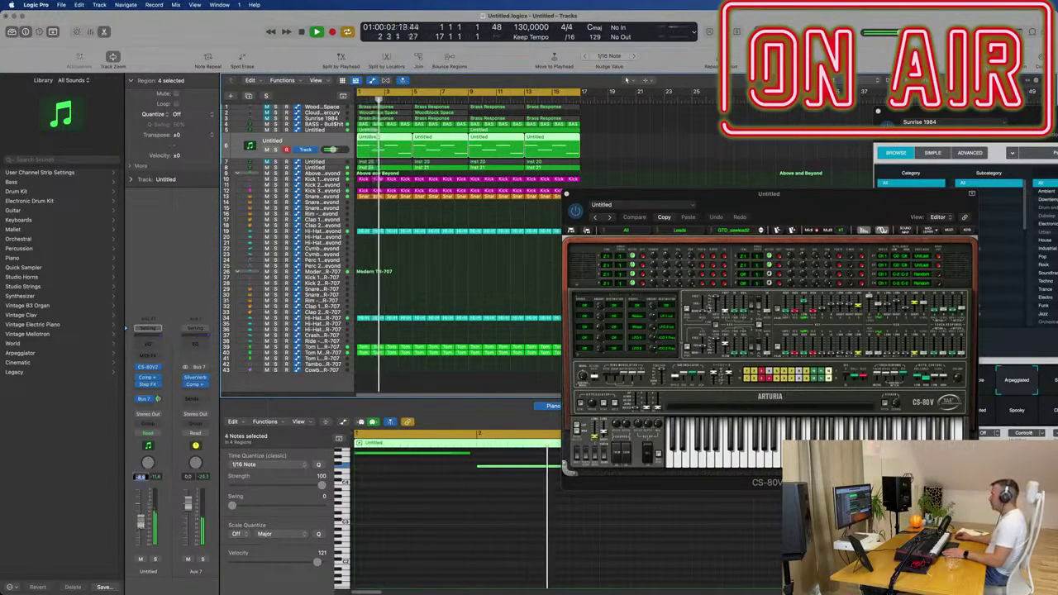
drag(855, 198, 787, 199)
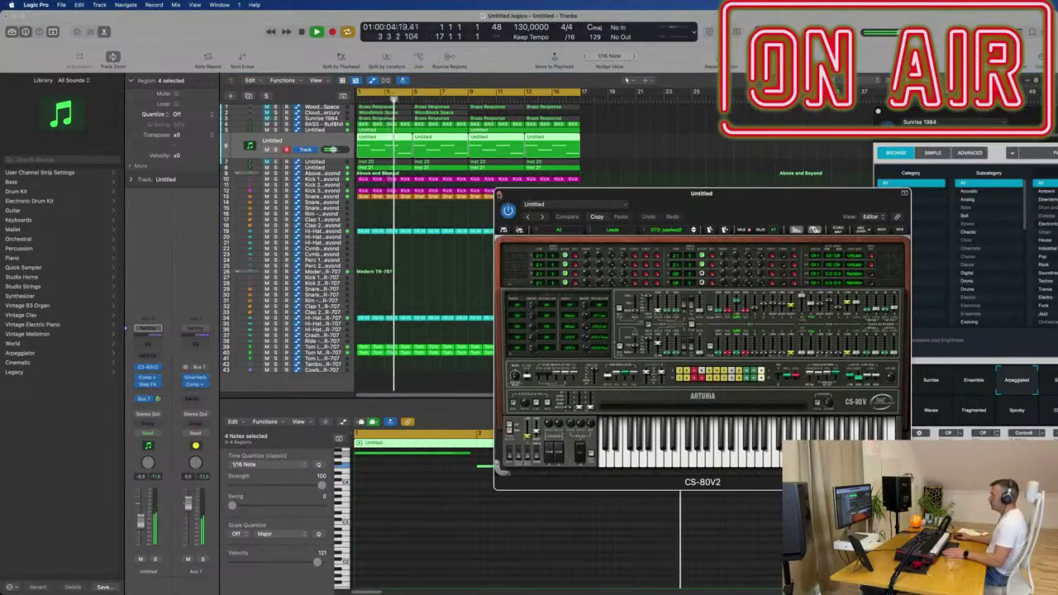
click(499, 193)
key(super+Right)
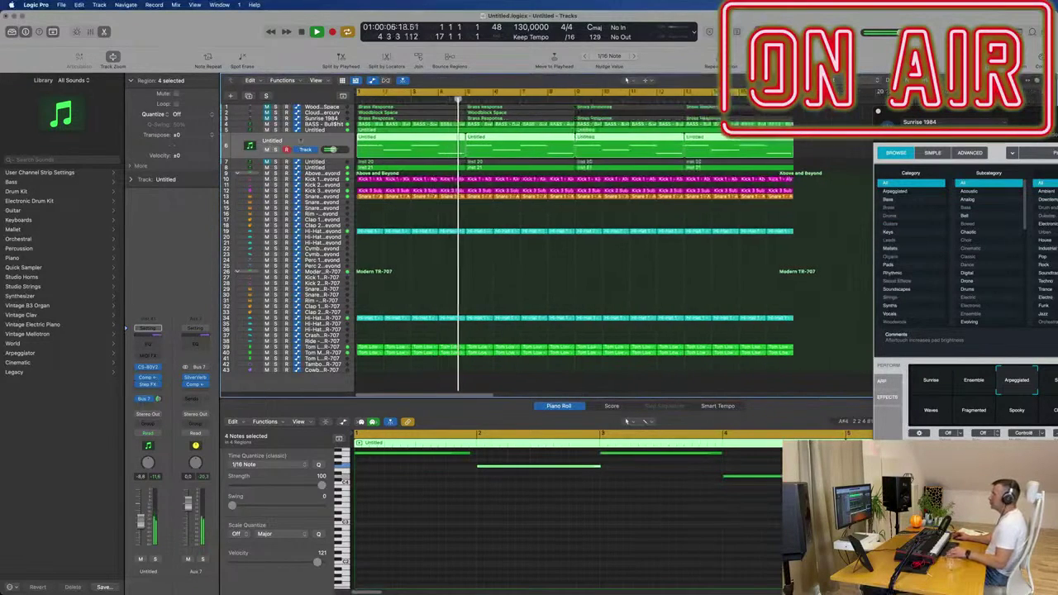
- Select the bass track, check it in solo and raise its volume slightly
click(323, 123)
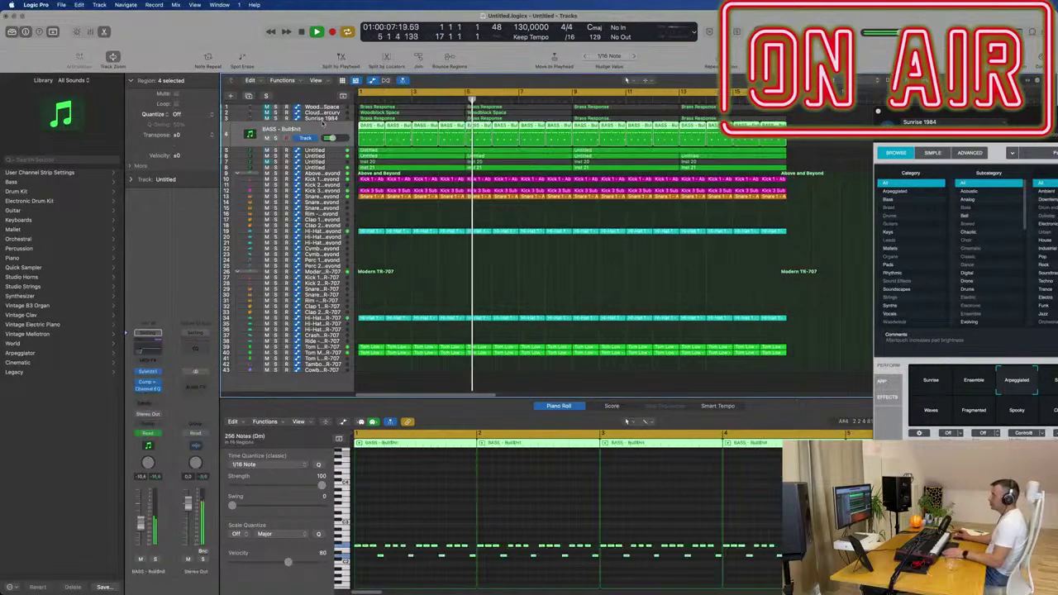
click(156, 560)
key(s)
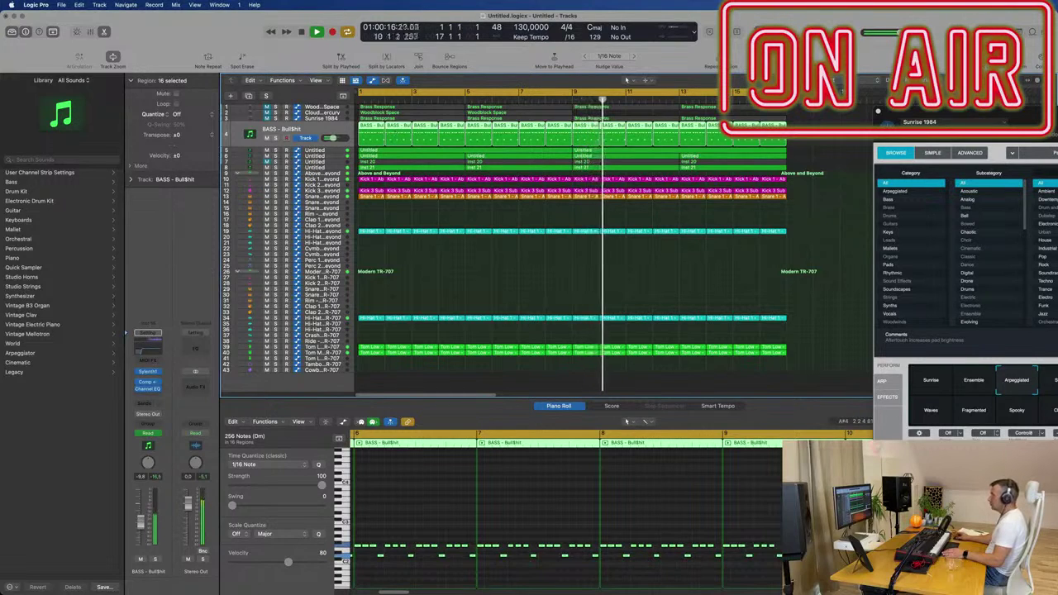
click(429, 567)
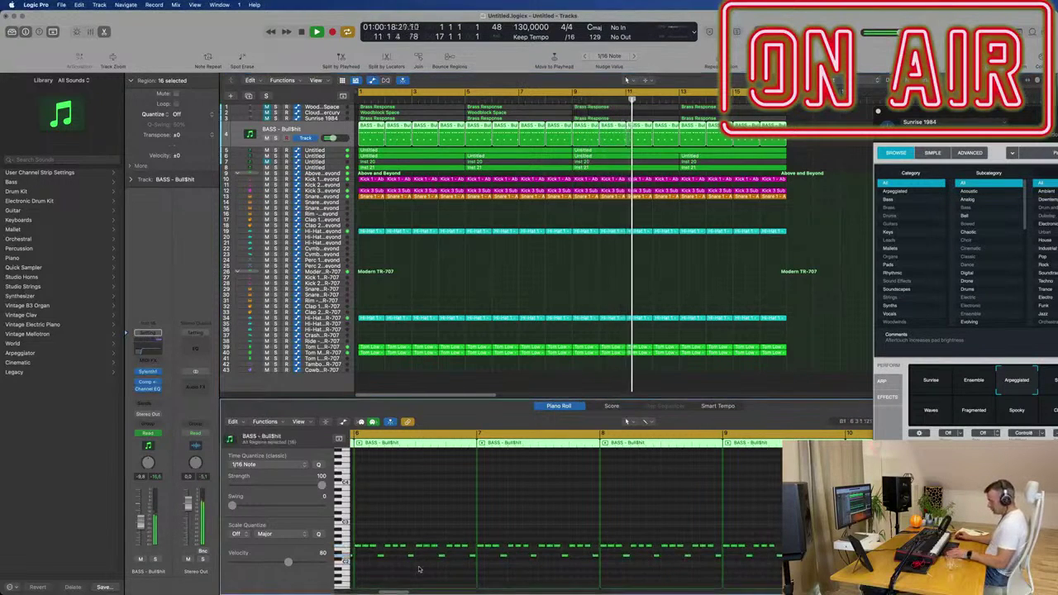
- Duplicate the bass track and copy all of its bass regions onto the new track below
key(Return)
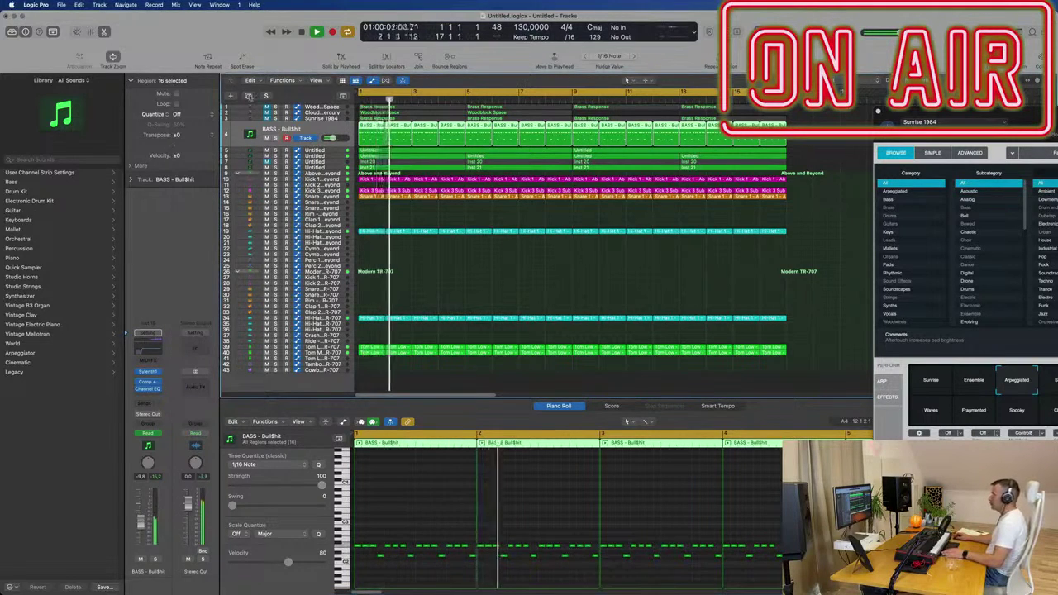
click(564, 150)
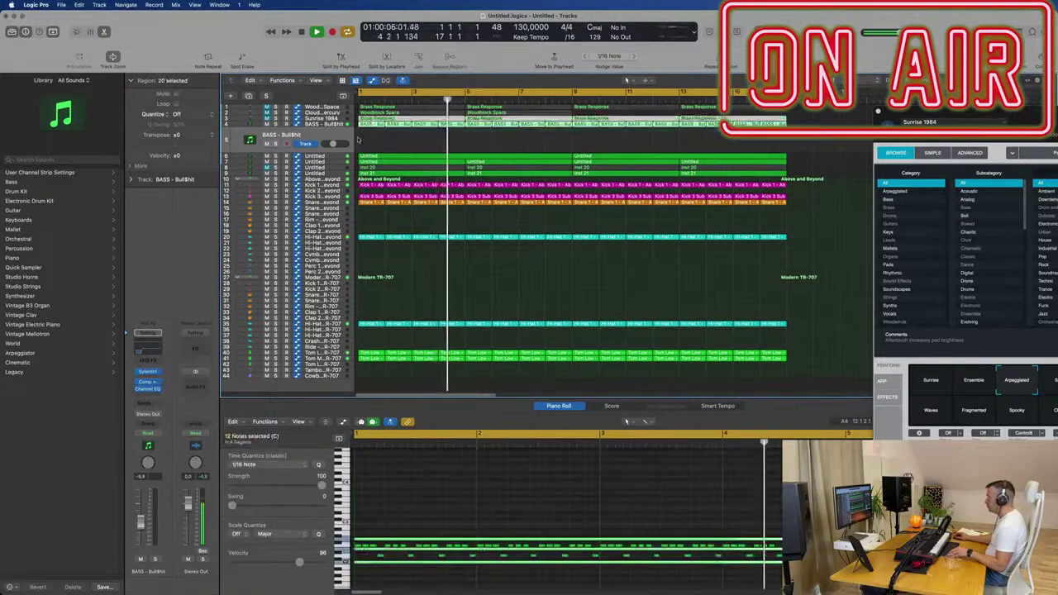
drag(791, 136, 364, 140)
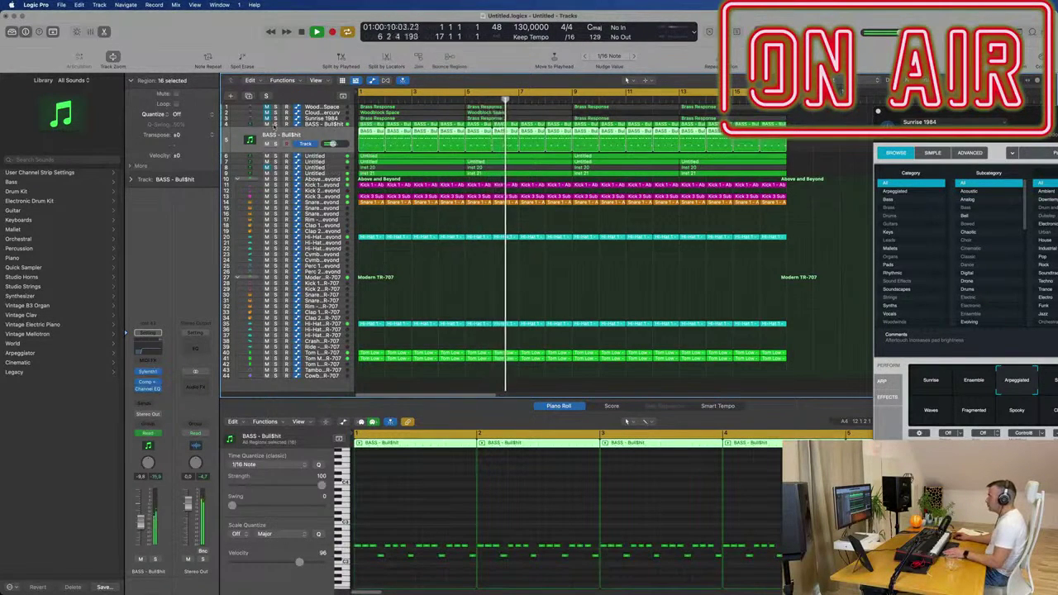
key(Return)
- Replace Sylenth1 with a stereo Alchemy instrument on the duplicated bass track
click(148, 372)
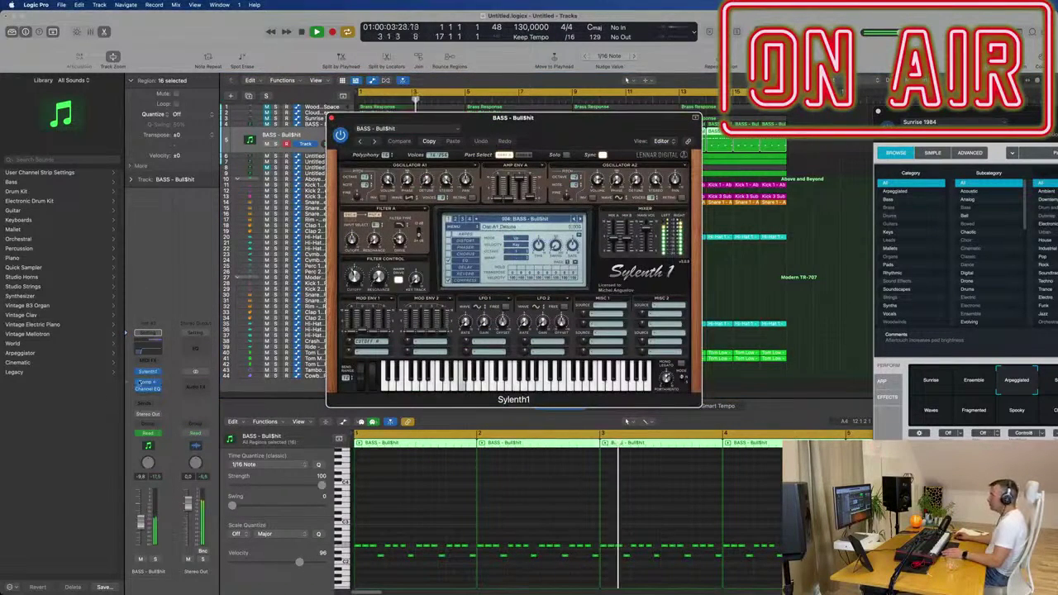
click(160, 373)
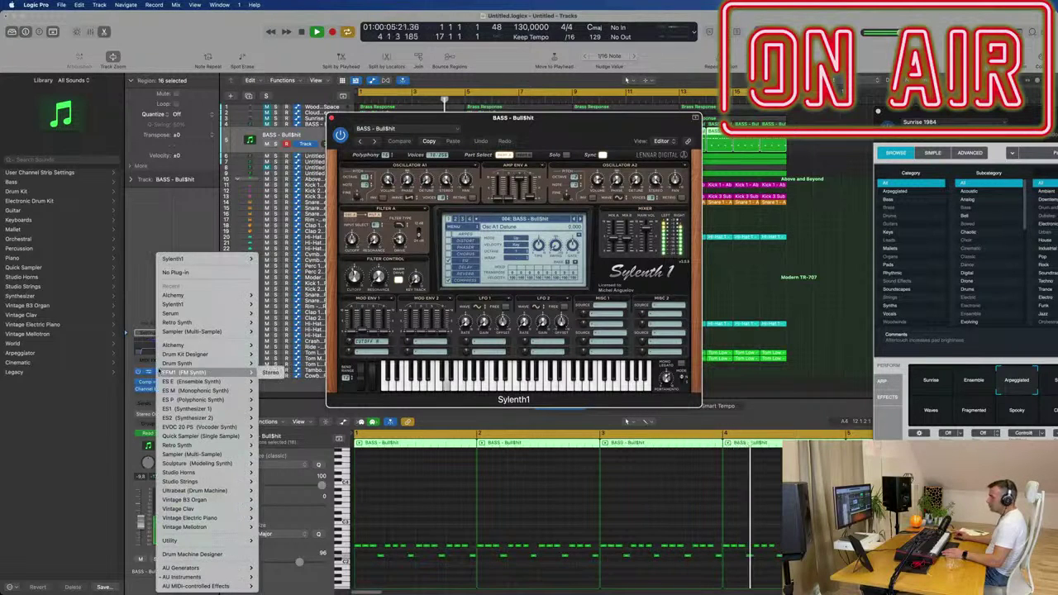
mouse_move(215, 298)
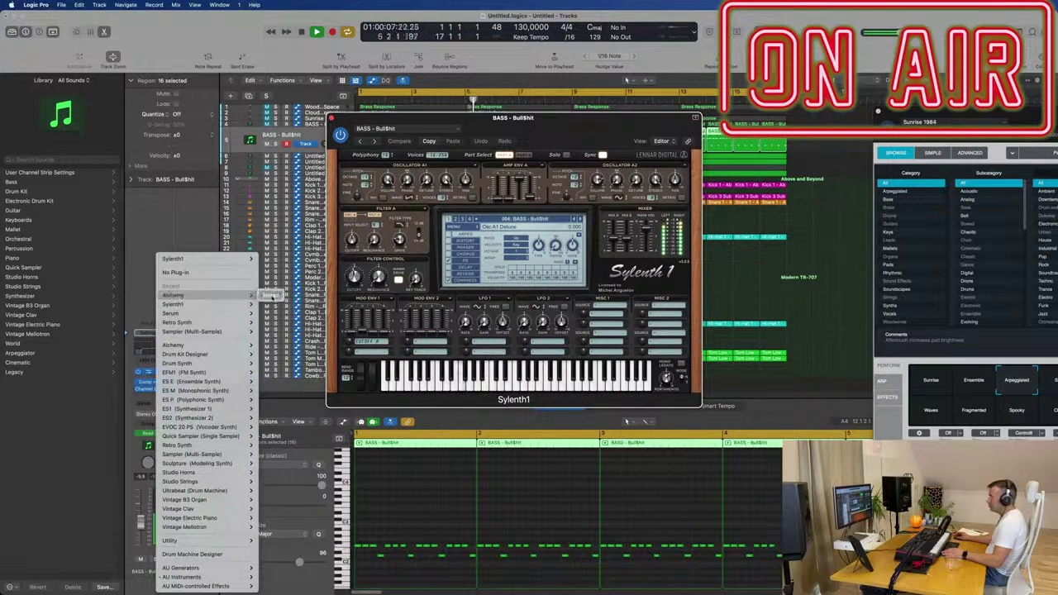
click(275, 295)
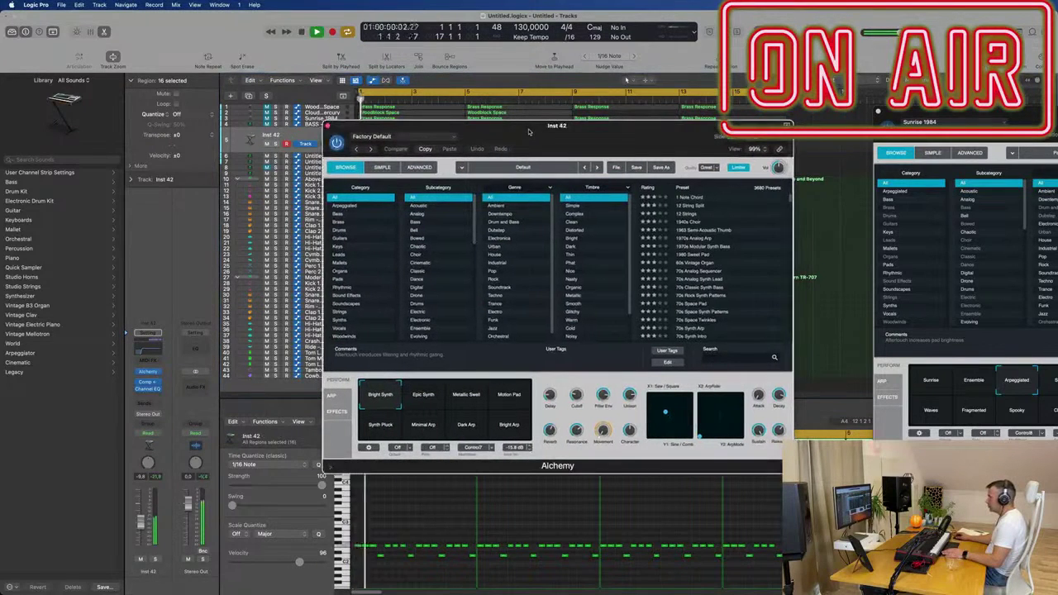
- Try Alchemy's Synth Pluck variation, filter the presets to the Bass category and load 1963 Semi-Acoustic Thumb
click(395, 432)
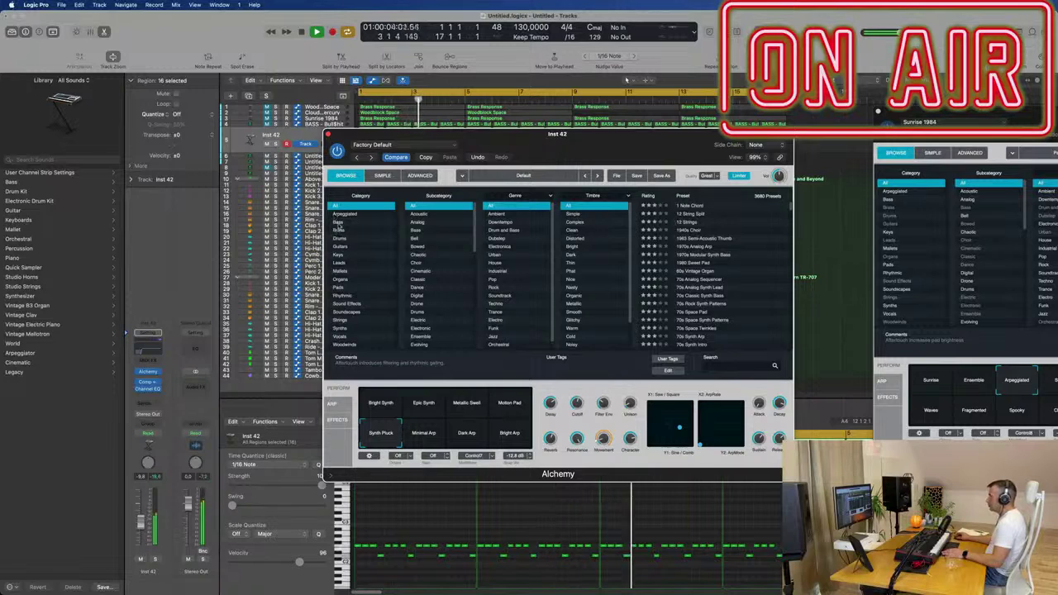
click(339, 224)
click(702, 204)
drag(558, 134, 701, 104)
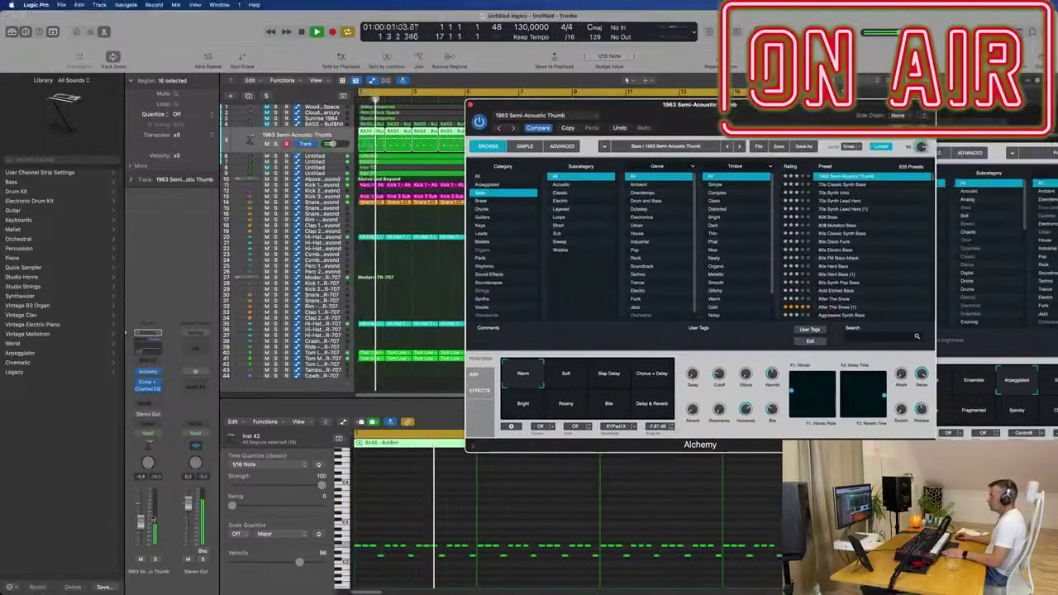
- Load the 70s Classic Synth Bass preset in Alchemy and adjust its cutoff
click(843, 184)
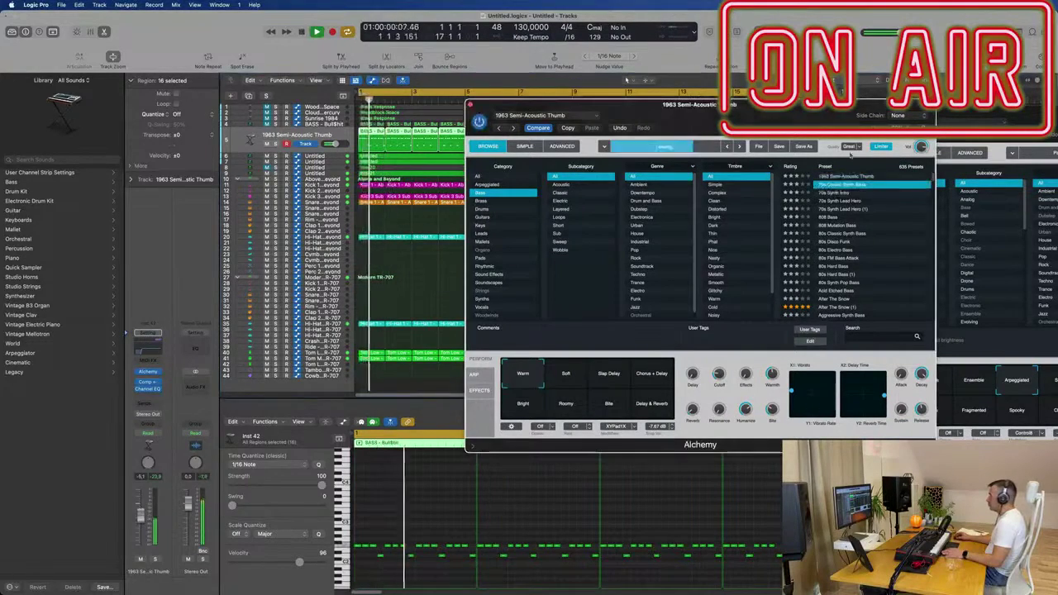
drag(686, 105, 628, 133)
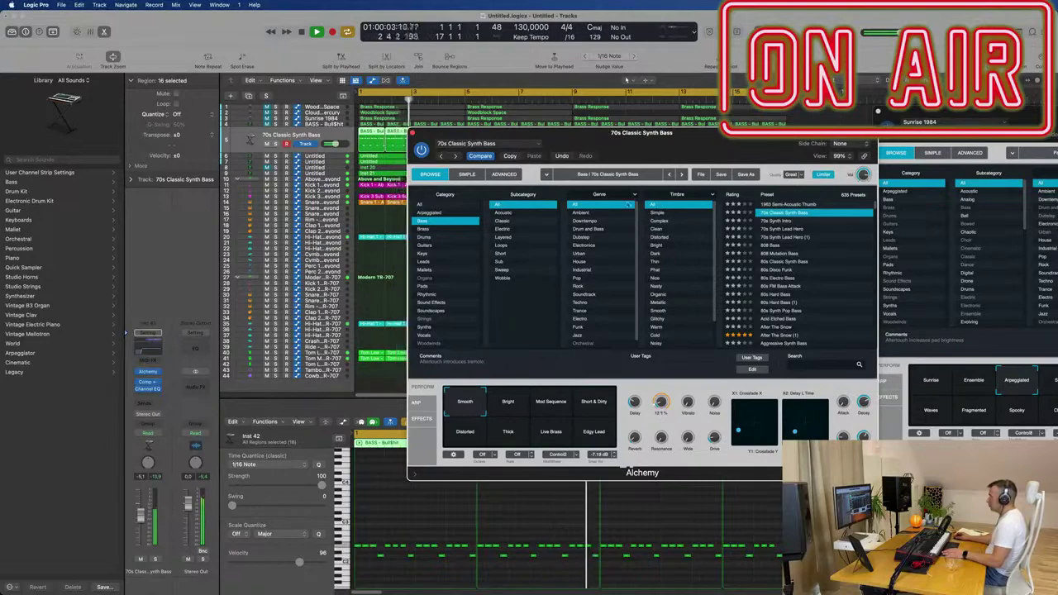
drag(718, 143, 735, 156)
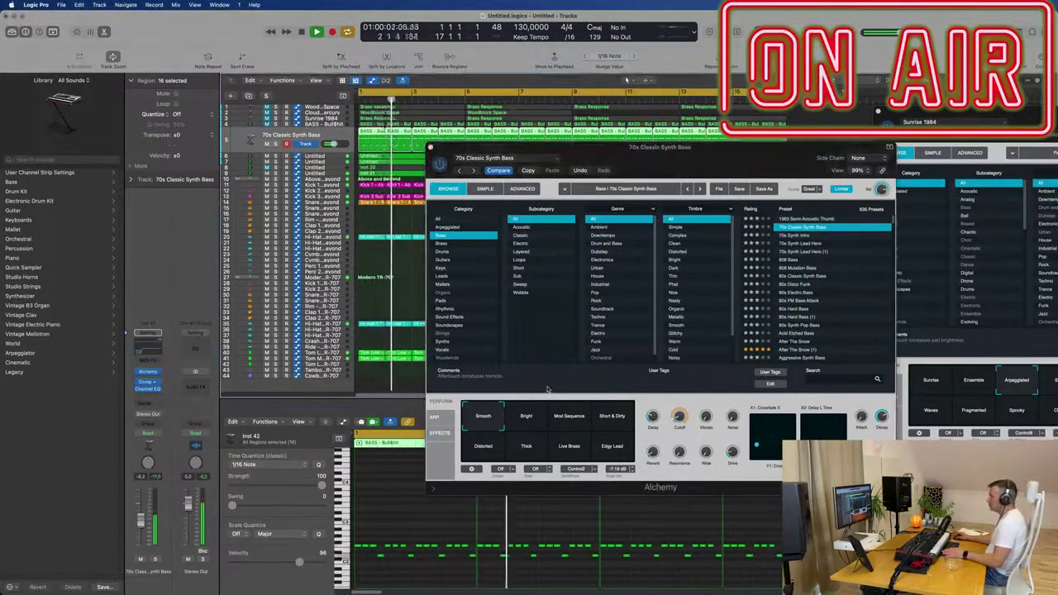
click(676, 417)
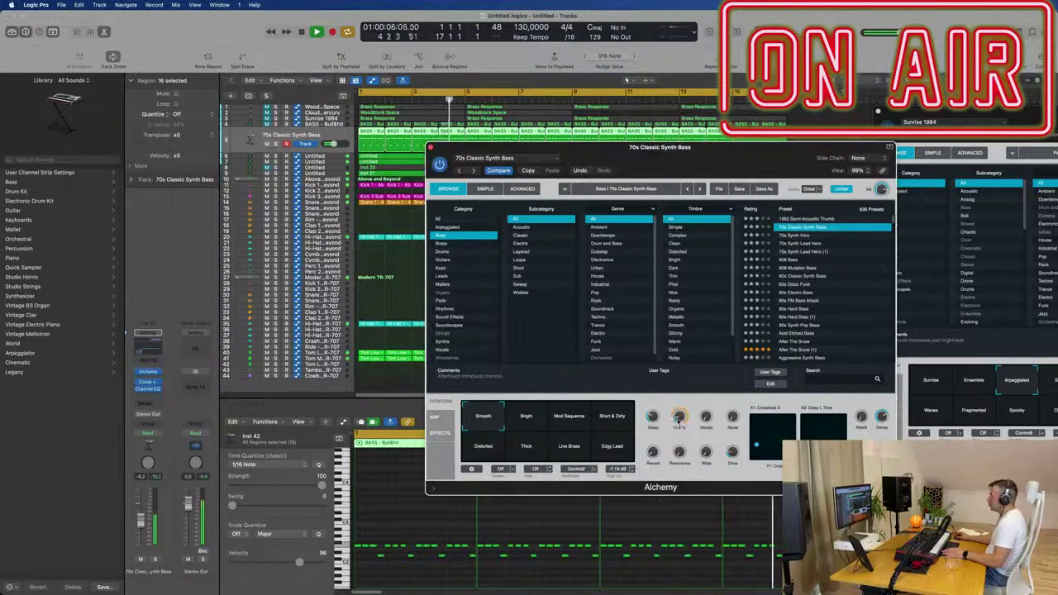
- Audition the 70s Synth Intro and 70s Synth Lead Hero presets, return to 70s Classic Synth Bass, and close the Alchemy window
click(799, 237)
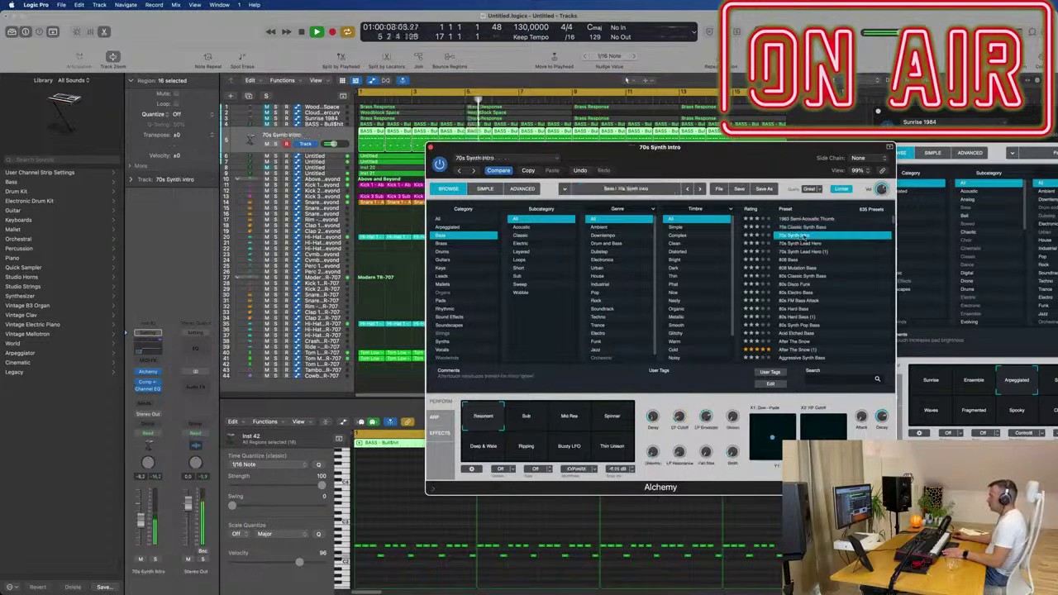
click(802, 244)
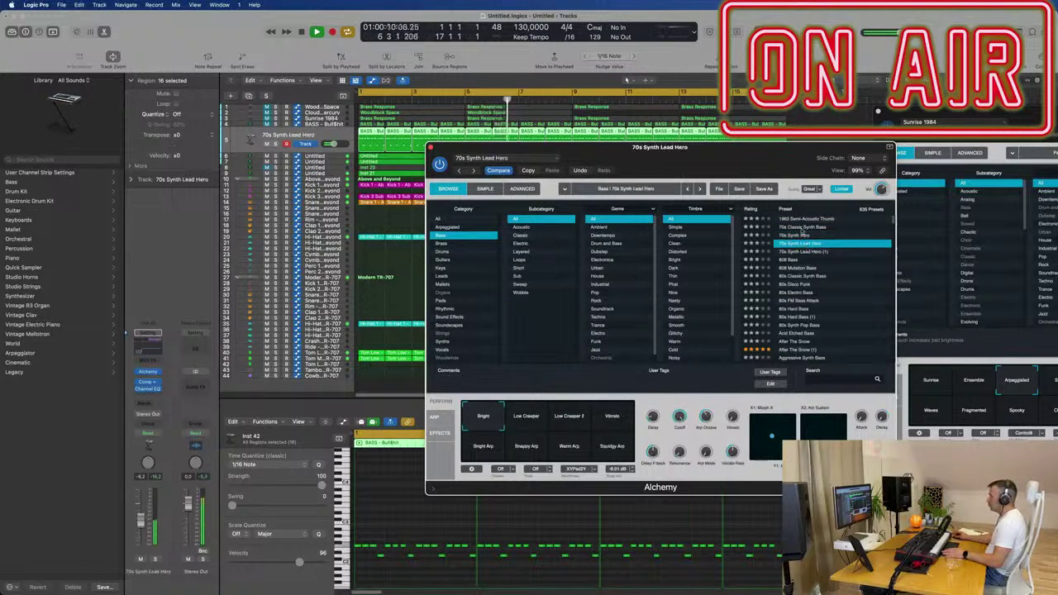
click(801, 228)
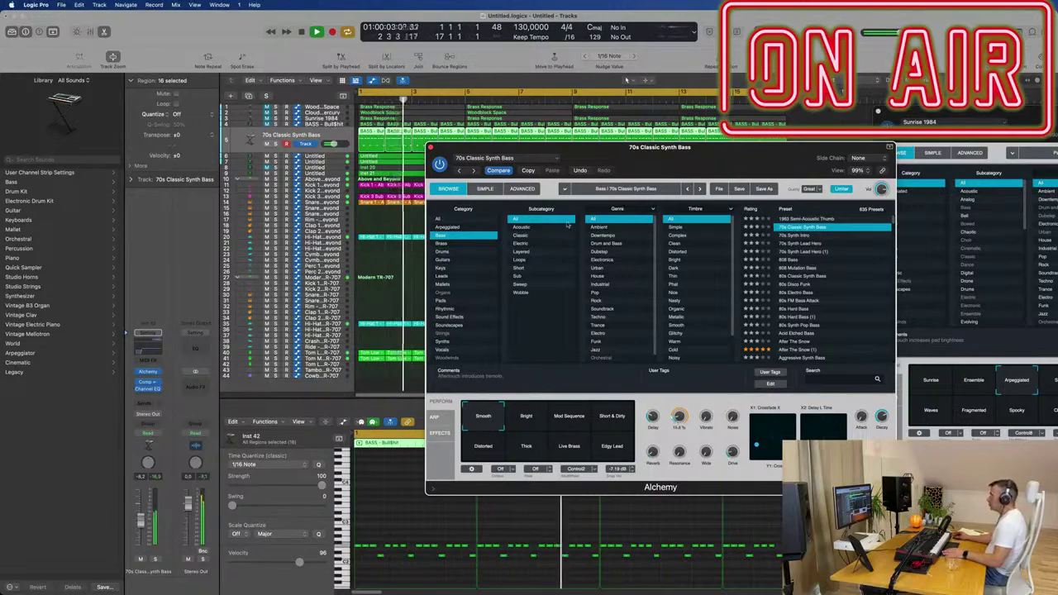
drag(578, 147, 453, 187)
click(304, 188)
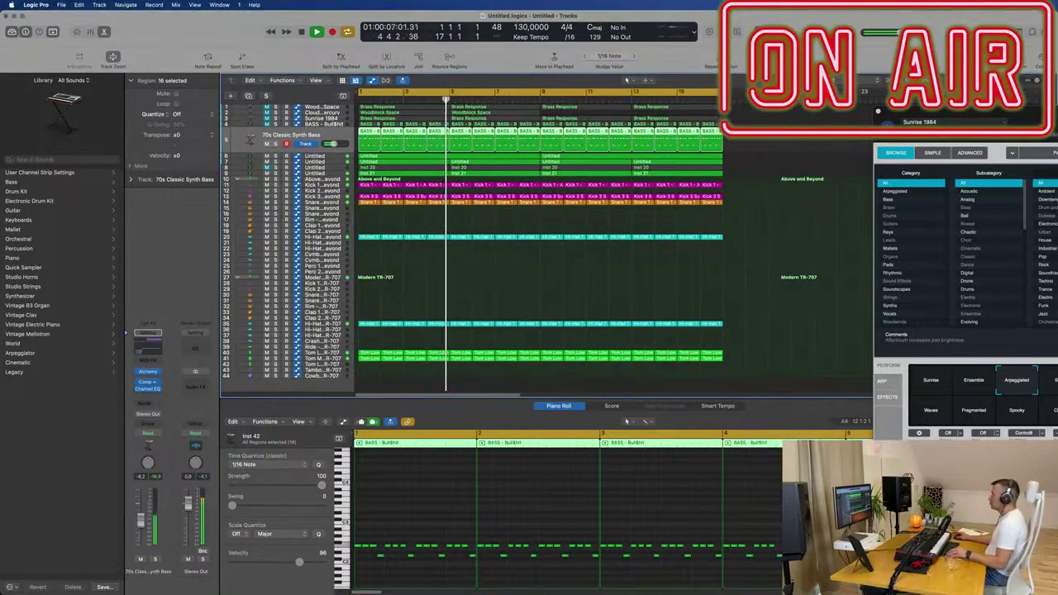
- Deselect the copied bass regions in the arrangement
scroll(471, 271, down, 5)
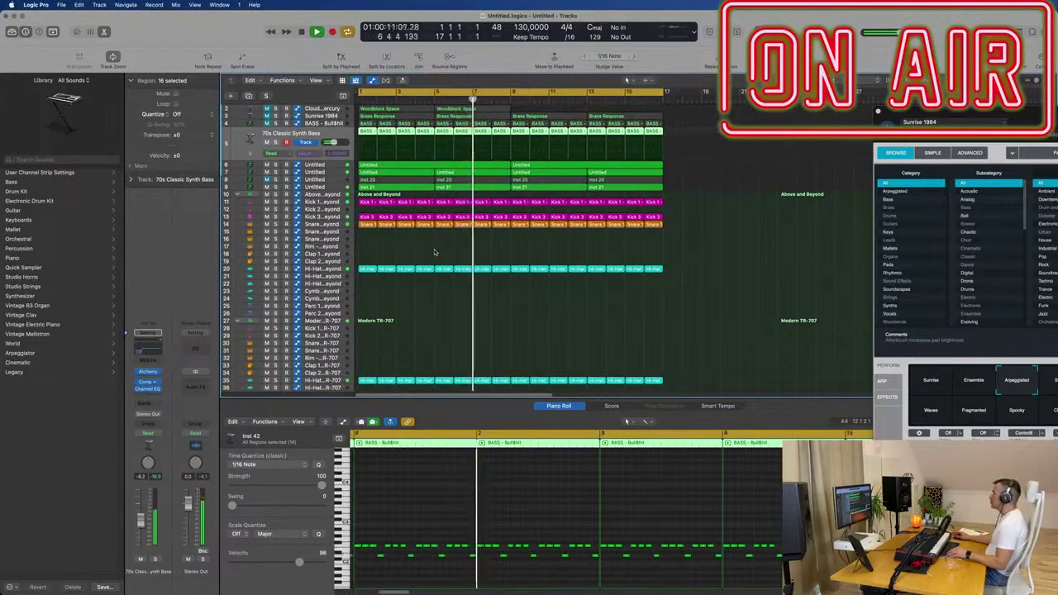
click(438, 252)
scroll(443, 257, up, 2)
scroll(443, 257, down, 2)
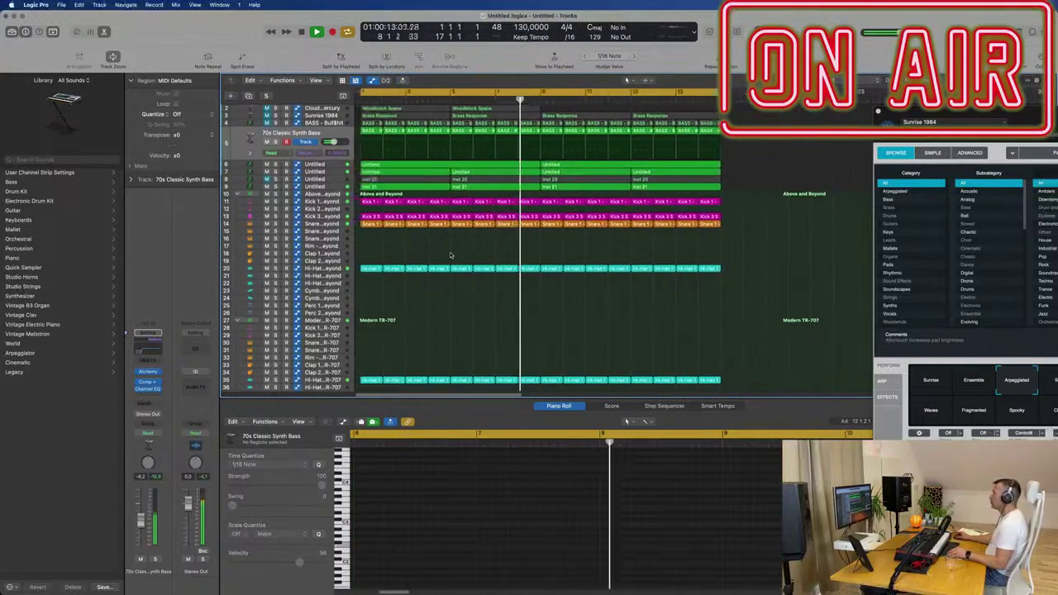